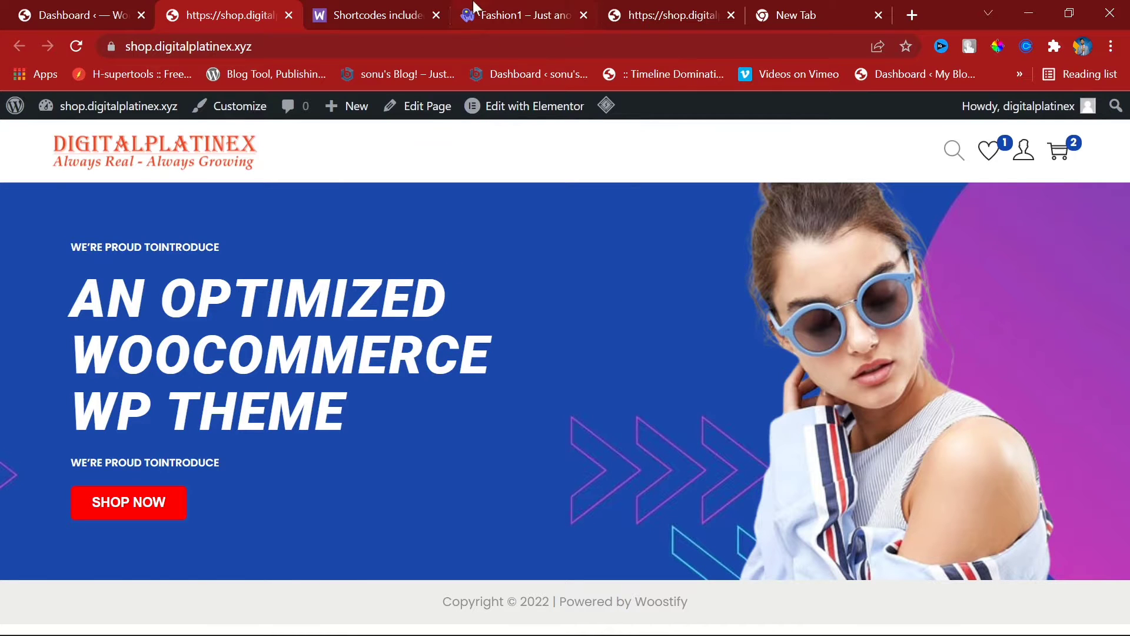
Step: Glance at the Fashion1 demo, then go back to the DigitalPlatinex shop homepage and reload it twice
{"action": "left_click", "coordinate": [507, 10]}
{"action": "scroll", "coordinate": [332, 313], "scroll_direction": "down", "scroll_amount": 2}
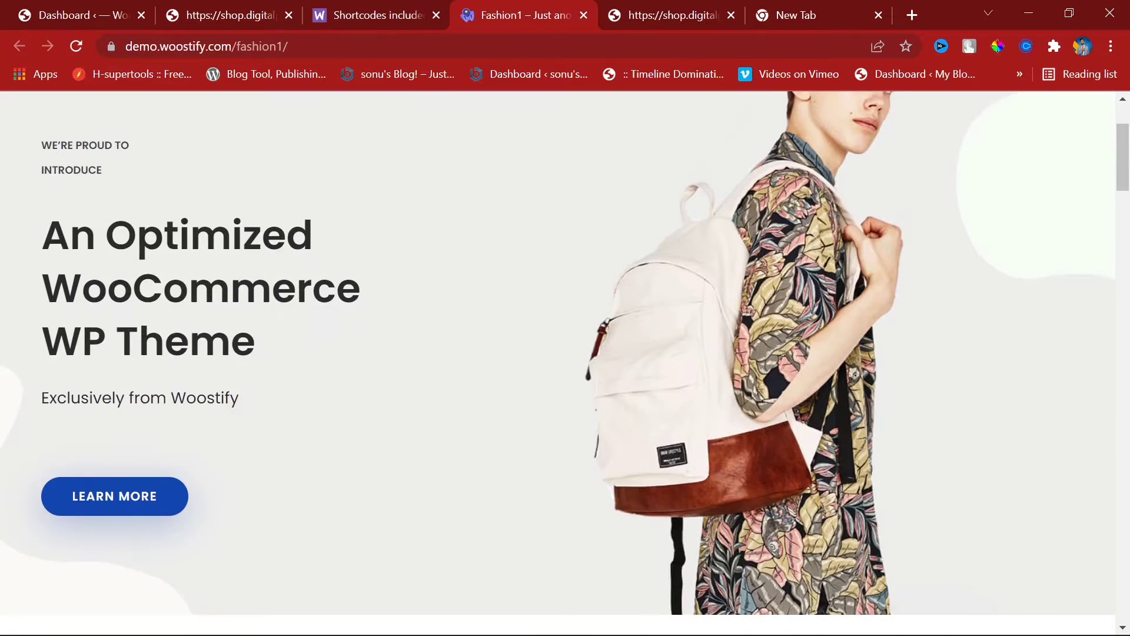
{"action": "scroll", "coordinate": [999, 335], "scroll_direction": "up", "scroll_amount": 2}
{"action": "scroll", "coordinate": [999, 335], "scroll_direction": "down", "scroll_amount": 2}
{"action": "left_click", "coordinate": [369, 3]}
{"action": "left_click", "coordinate": [244, 2]}
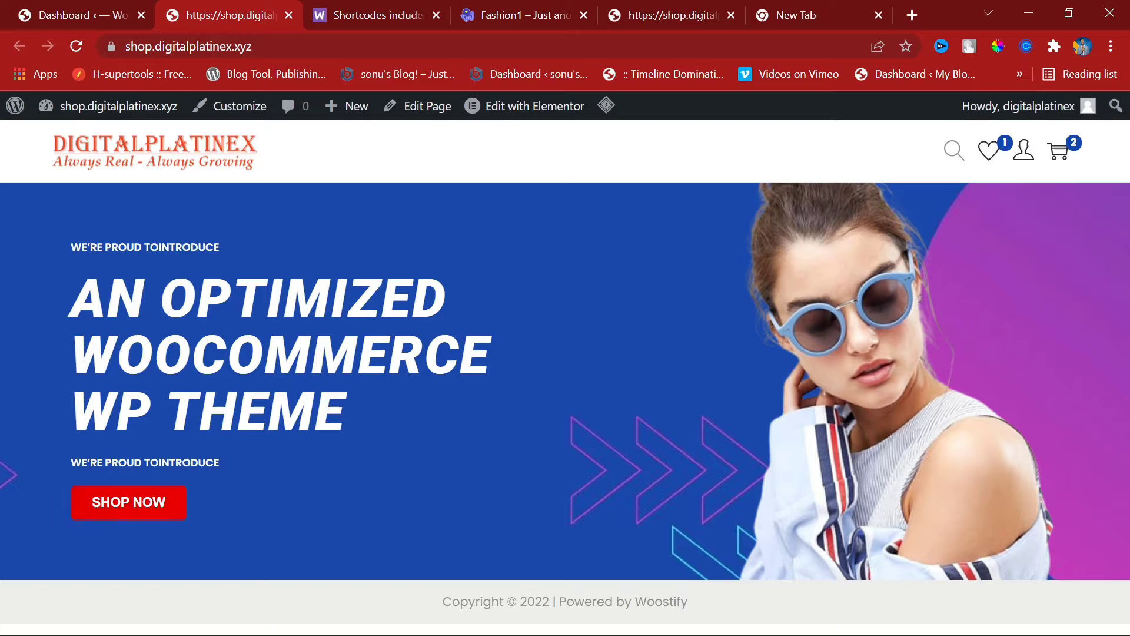
{"action": "left_click", "coordinate": [75, 45]}
{"action": "left_click", "coordinate": [75, 46]}
Step: Scroll the Fashion1 demo to its Shop By Categories tiles and inspect the T-Shirts tile link
{"action": "left_click", "coordinate": [483, 6]}
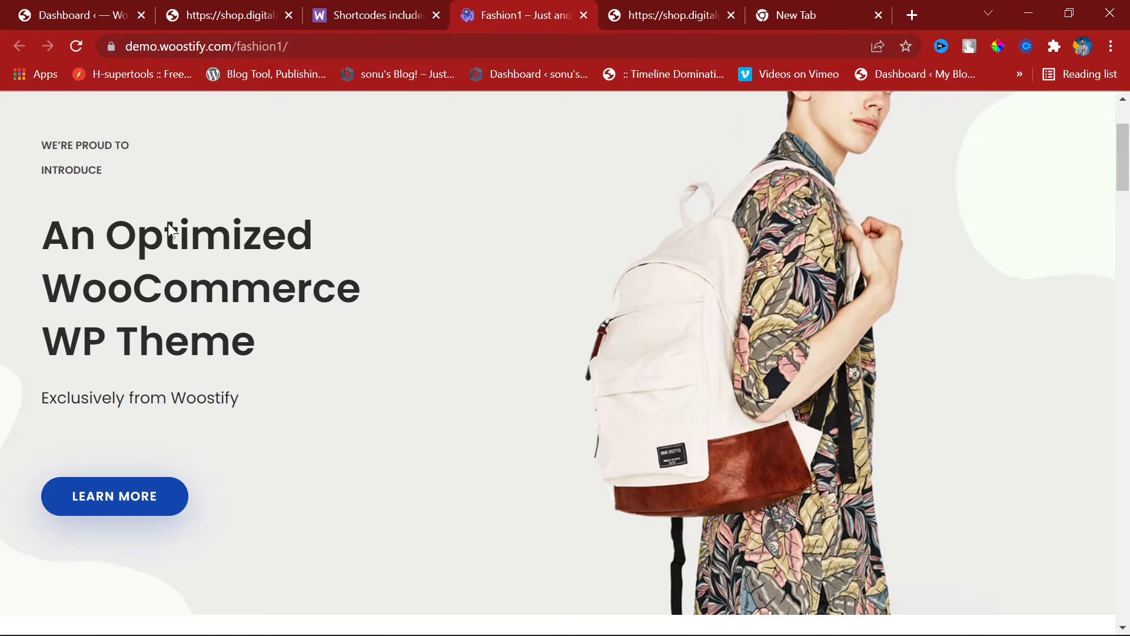
{"action": "scroll", "coordinate": [346, 298], "scroll_direction": "down", "scroll_amount": 10}
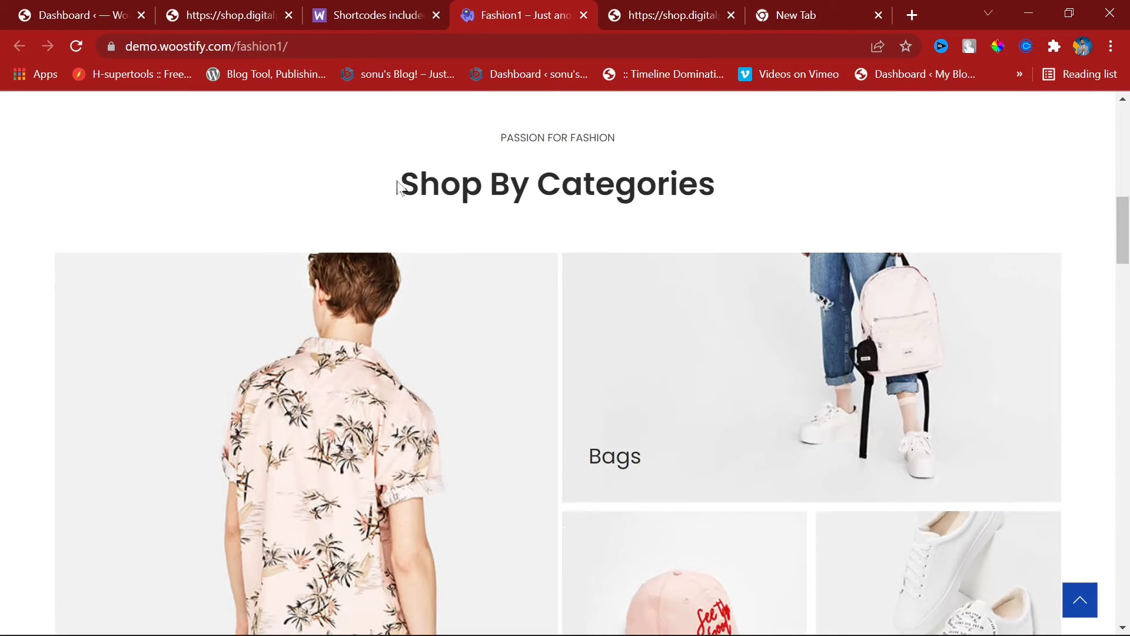
{"action": "left_click_drag", "start_coordinate": [397, 187], "coordinate": [744, 217]}
{"action": "left_click", "coordinate": [743, 215]}
{"action": "scroll", "coordinate": [558, 244], "scroll_direction": "down", "scroll_amount": 3}
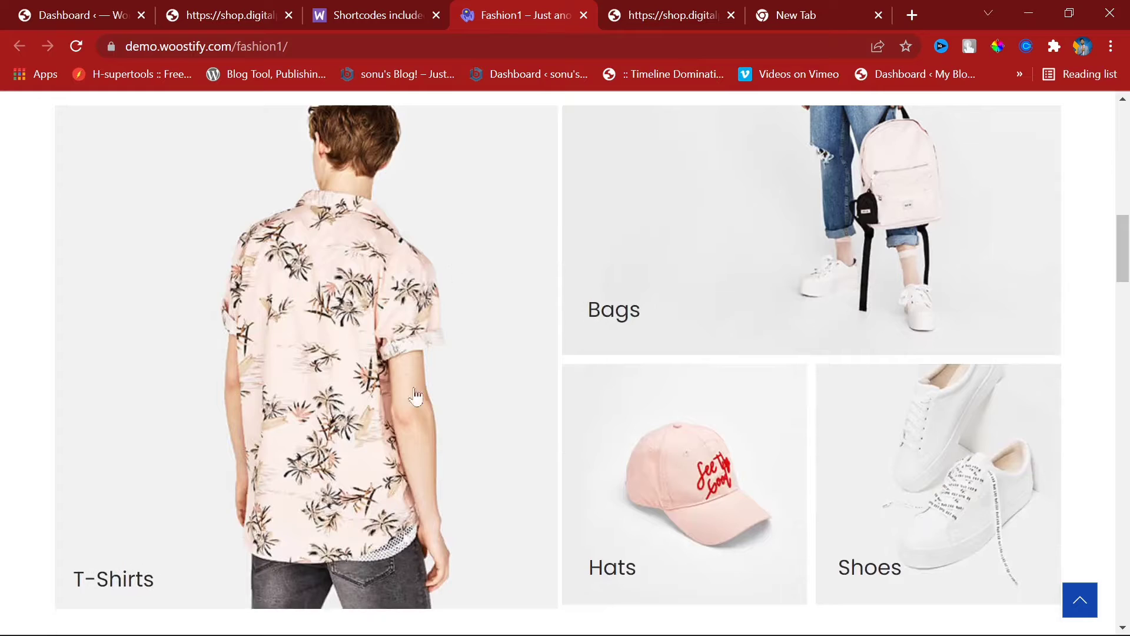
{"action": "scroll", "coordinate": [461, 449], "scroll_direction": "down", "scroll_amount": 2}
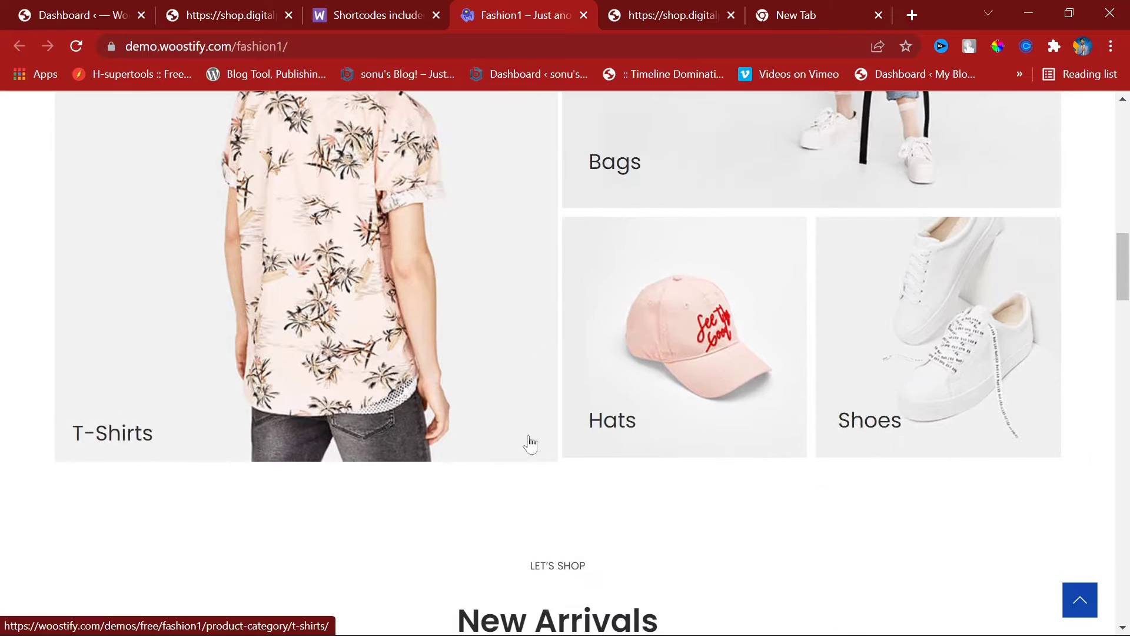
{"action": "scroll", "coordinate": [530, 442], "scroll_direction": "up", "scroll_amount": 2}
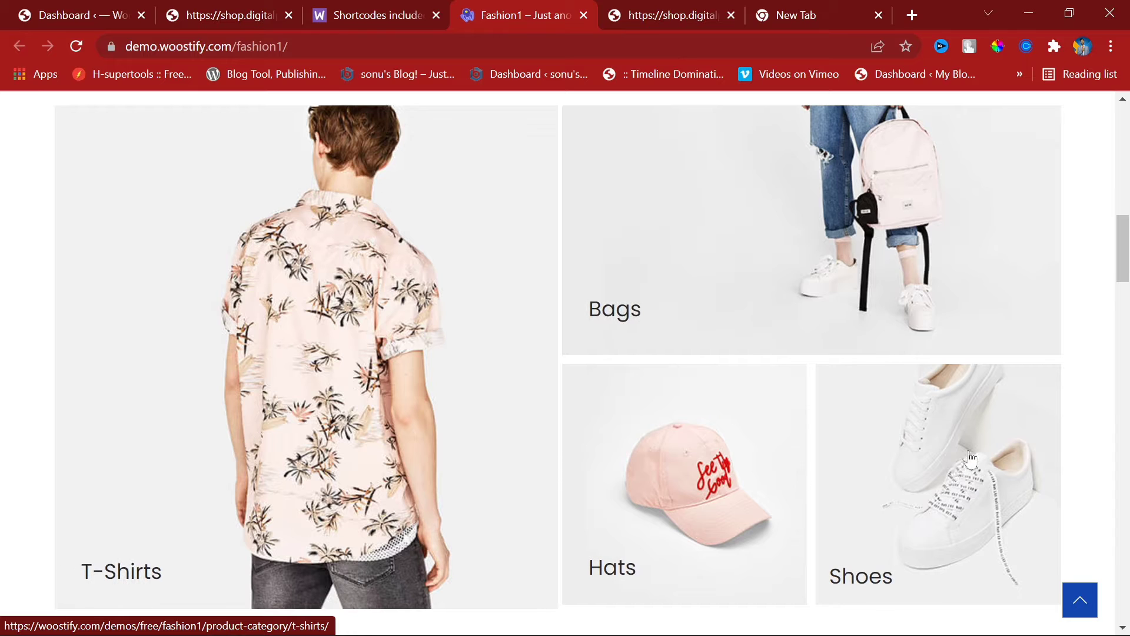
{"action": "scroll", "coordinate": [836, 456], "scroll_direction": "up", "scroll_amount": 2}
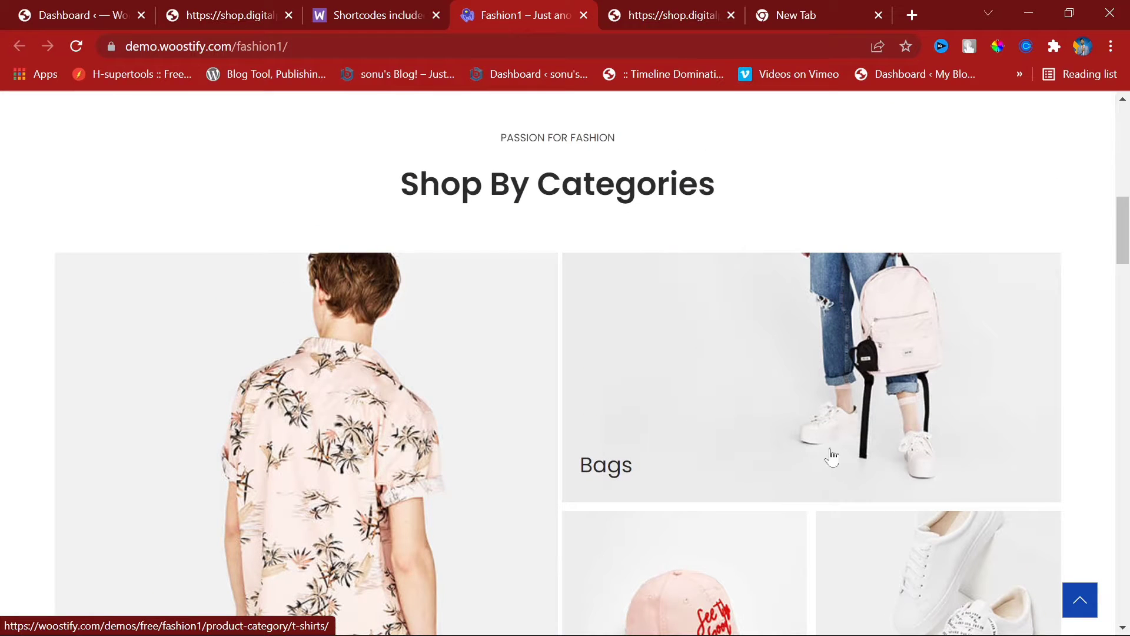
{"action": "scroll", "coordinate": [429, 328], "scroll_direction": "down", "scroll_amount": 6}
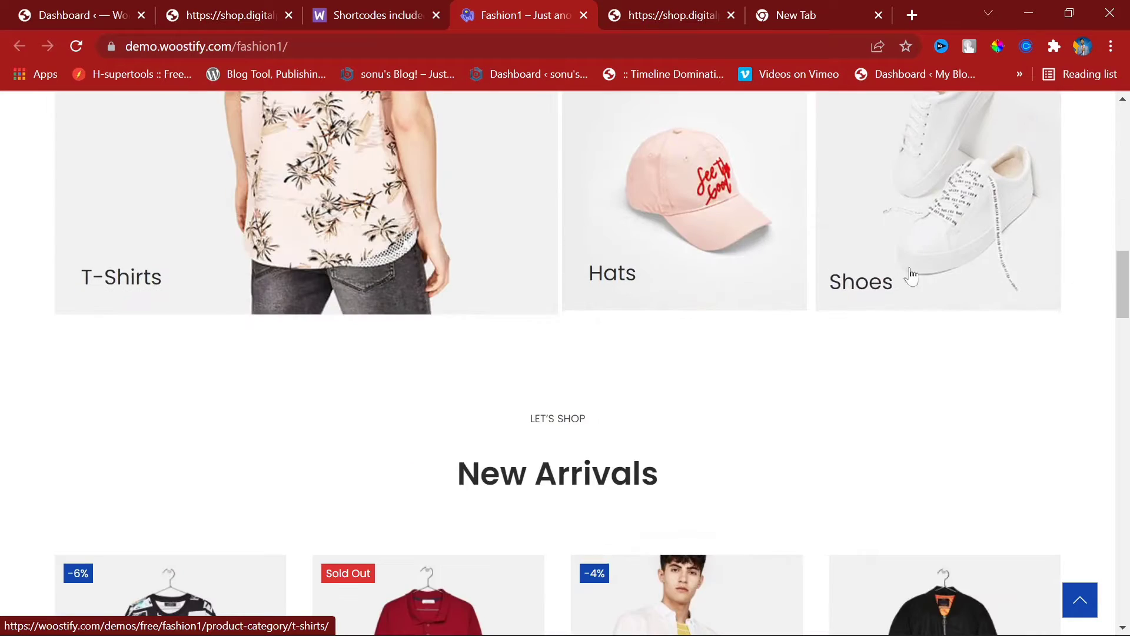
{"action": "scroll", "coordinate": [648, 328], "scroll_direction": "up", "scroll_amount": 6}
{"action": "scroll", "coordinate": [394, 343], "scroll_direction": "down", "scroll_amount": 6}
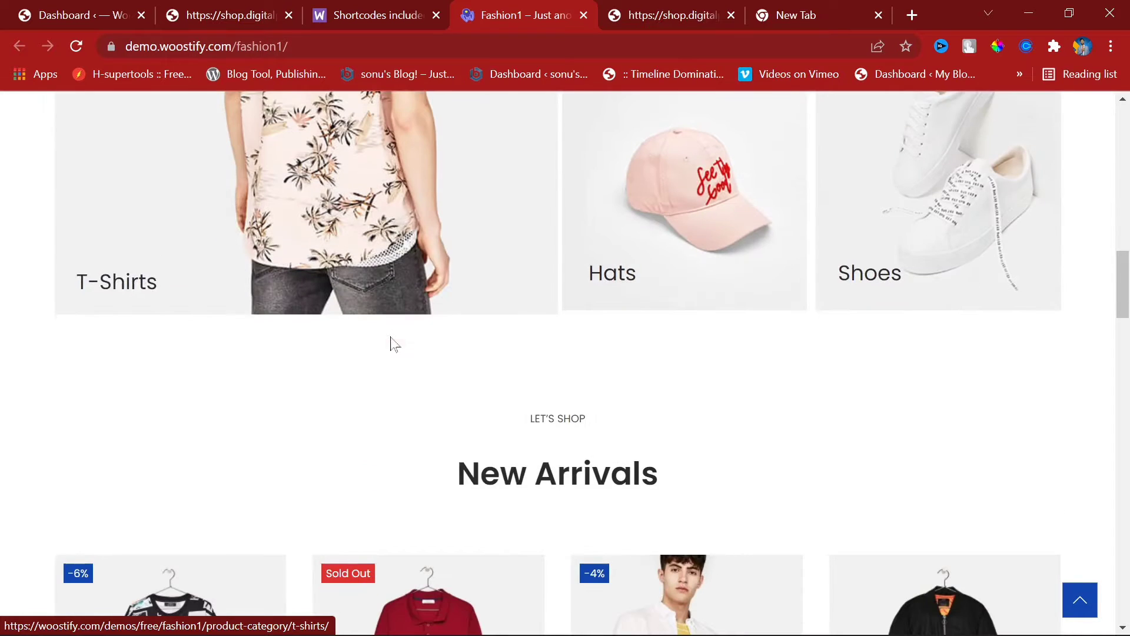
{"action": "right_click", "coordinate": [398, 200]}
{"action": "scroll", "coordinate": [779, 415], "scroll_direction": "up", "scroll_amount": 1}
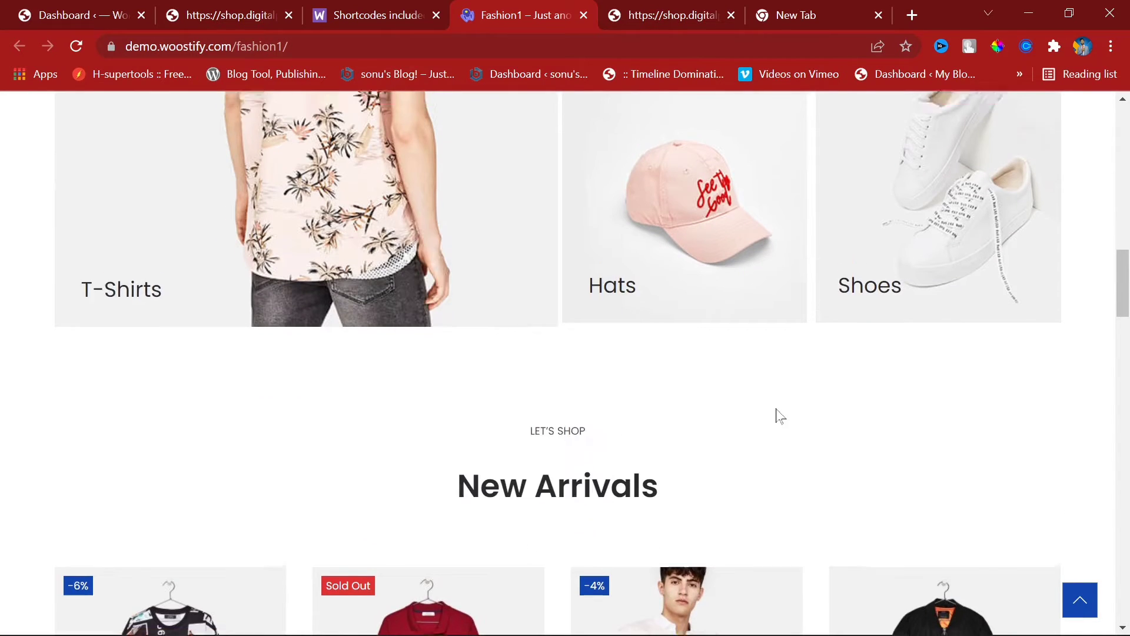
{"action": "scroll", "coordinate": [780, 415], "scroll_direction": "up", "scroll_amount": 4}
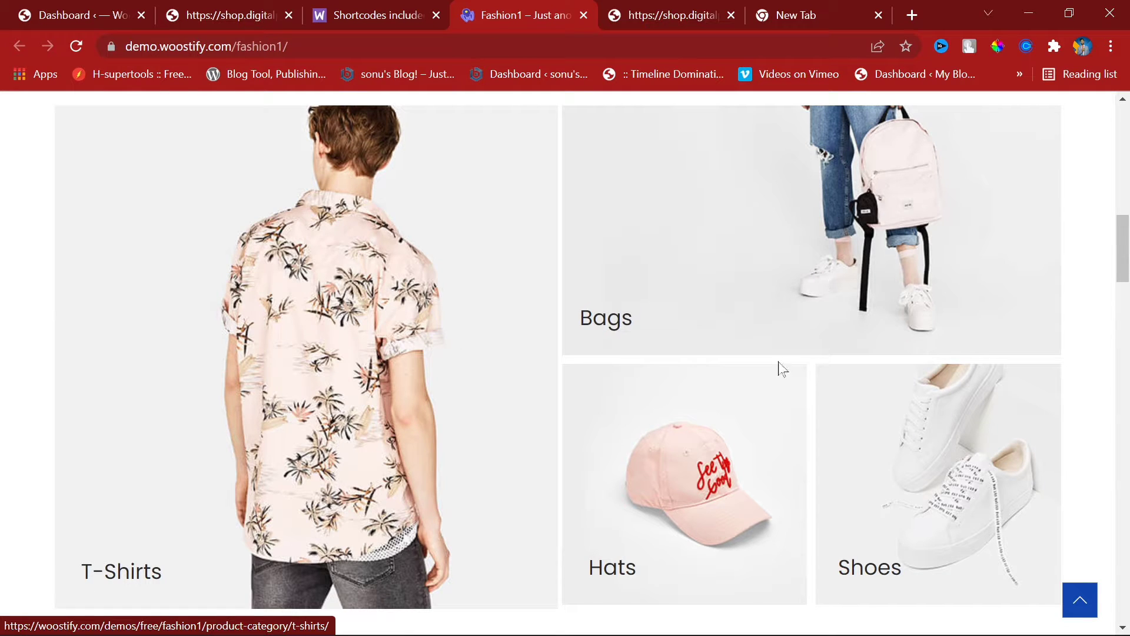
Step: Check the WooCommerce Shortcodes page address, then move the Fashion1 demo tab beside the shop tab
{"action": "left_click", "coordinate": [375, 1]}
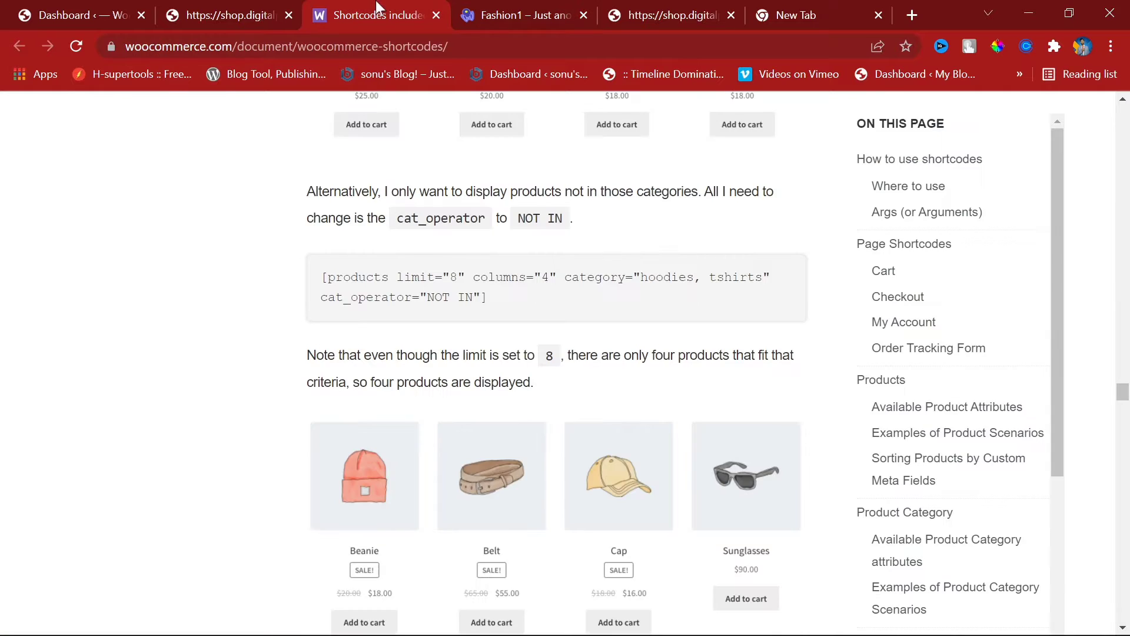
{"action": "left_click", "coordinate": [255, 2]}
{"action": "left_click", "coordinate": [358, 1]}
{"action": "left_click", "coordinate": [479, 53]}
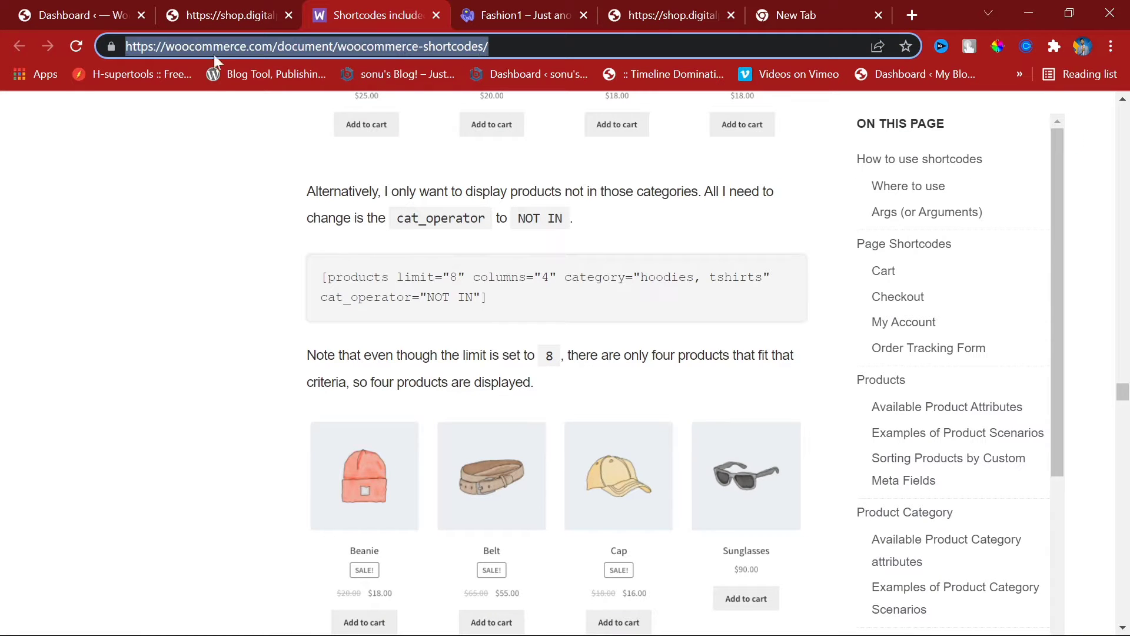
{"action": "left_click", "coordinate": [289, 42]}
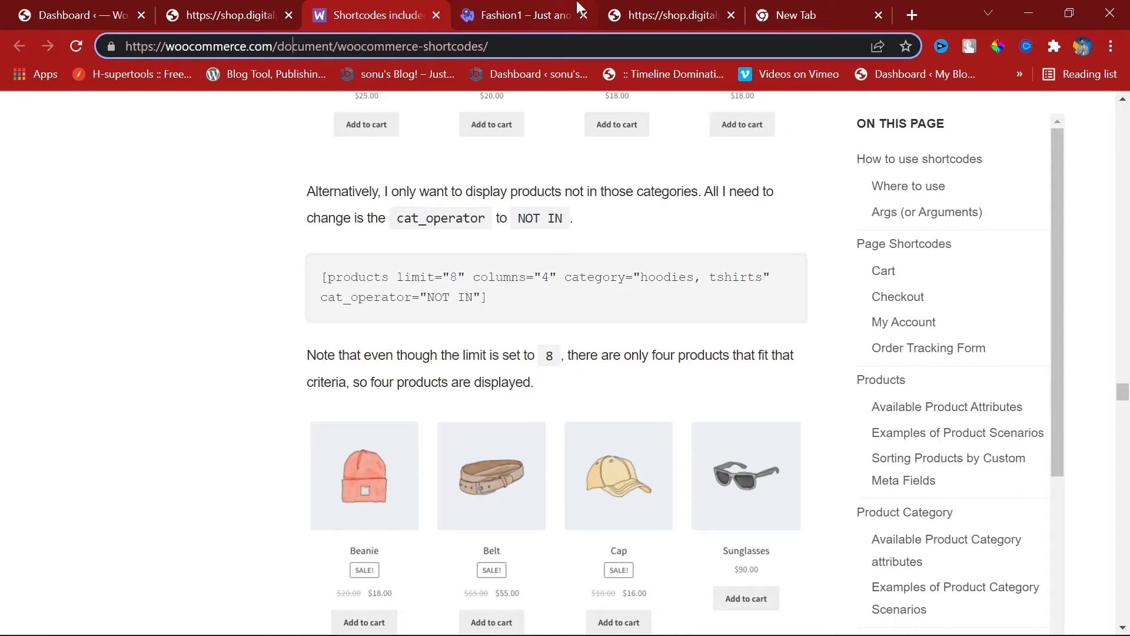
{"action": "left_click_drag", "start_coordinate": [562, 9], "coordinate": [401, 2]}
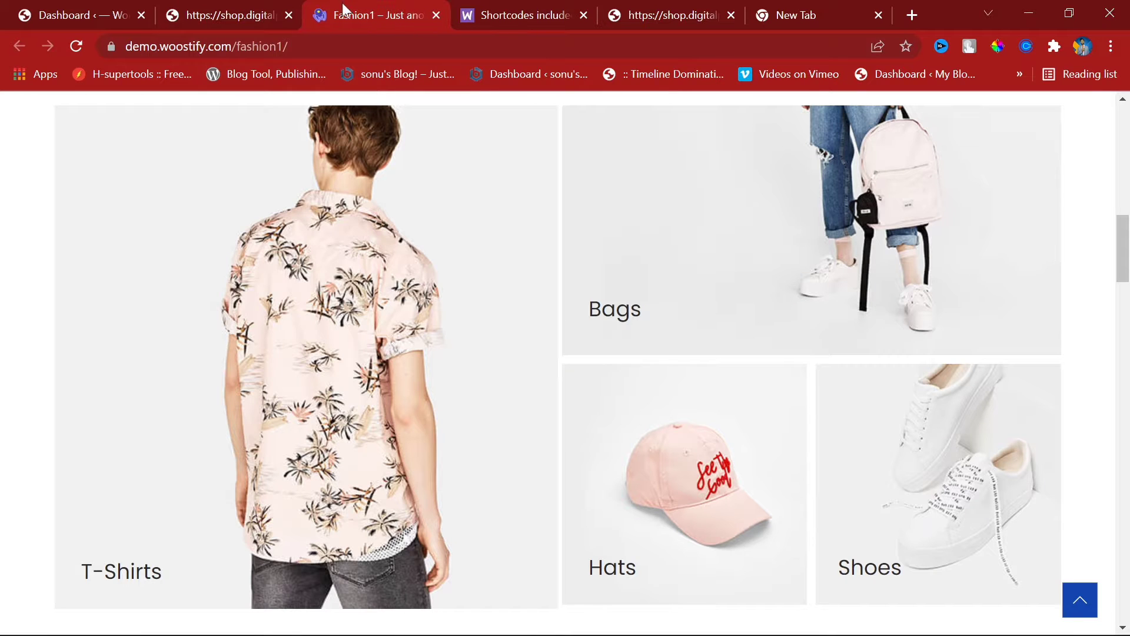
Step: Reload the DigitalPlatinex shop homepage and end on it after a quick look at Fashion1
{"action": "scroll", "coordinate": [680, 303], "scroll_direction": "down", "scroll_amount": 5}
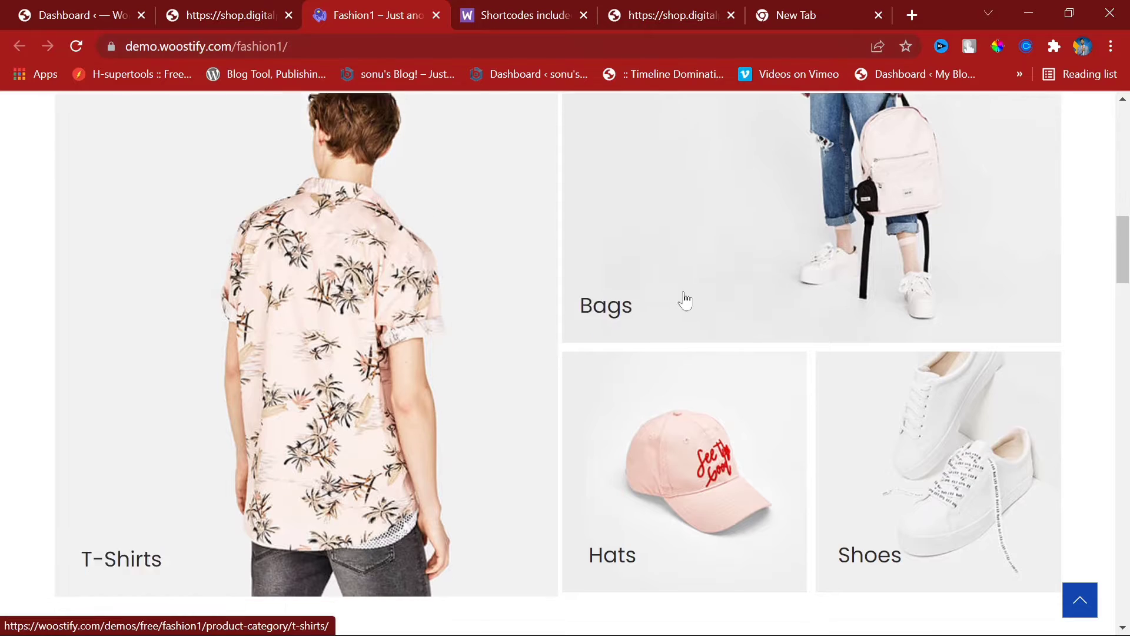
{"action": "scroll", "coordinate": [647, 442], "scroll_direction": "up", "scroll_amount": 12}
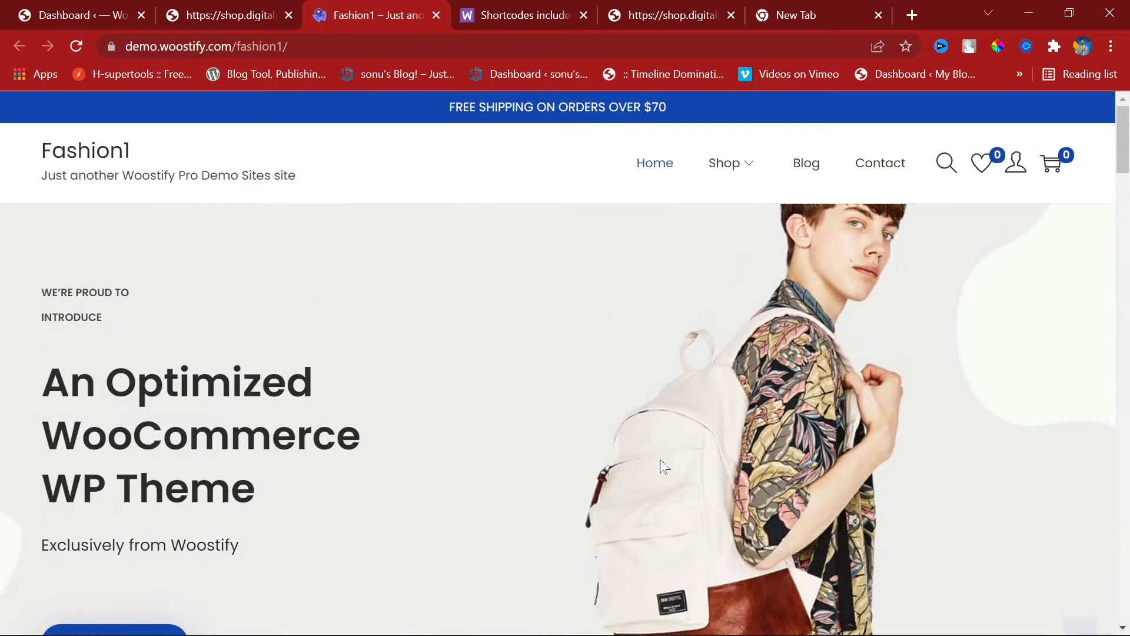
{"action": "scroll", "coordinate": [657, 442], "scroll_direction": "down", "scroll_amount": 1}
{"action": "scroll", "coordinate": [657, 442], "scroll_direction": "up", "scroll_amount": 2}
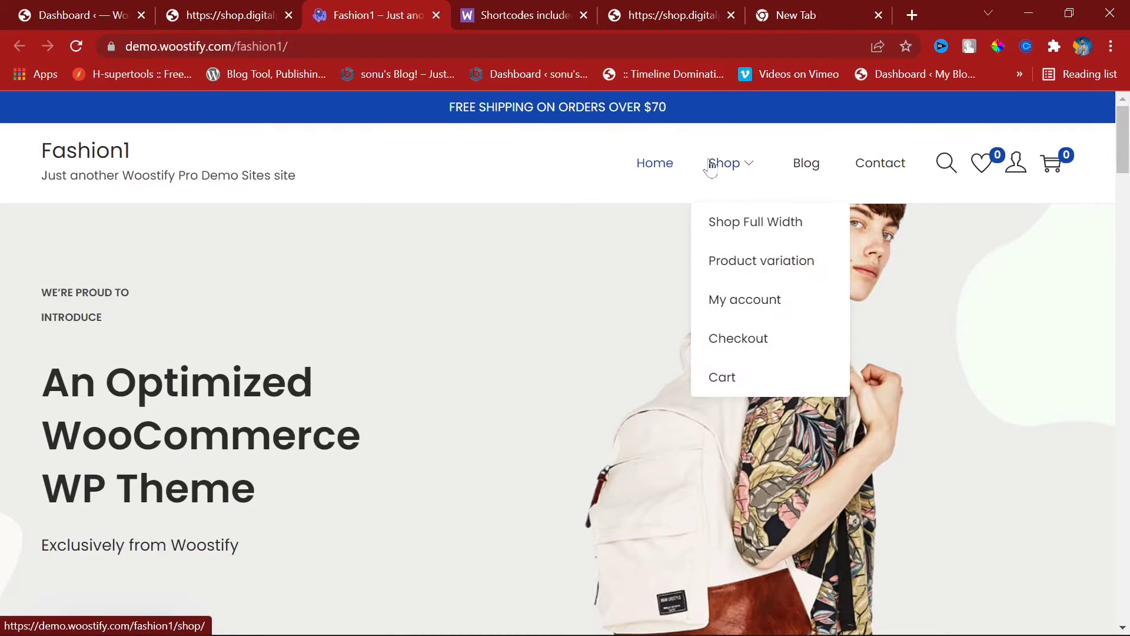
{"action": "left_click", "coordinate": [239, 7]}
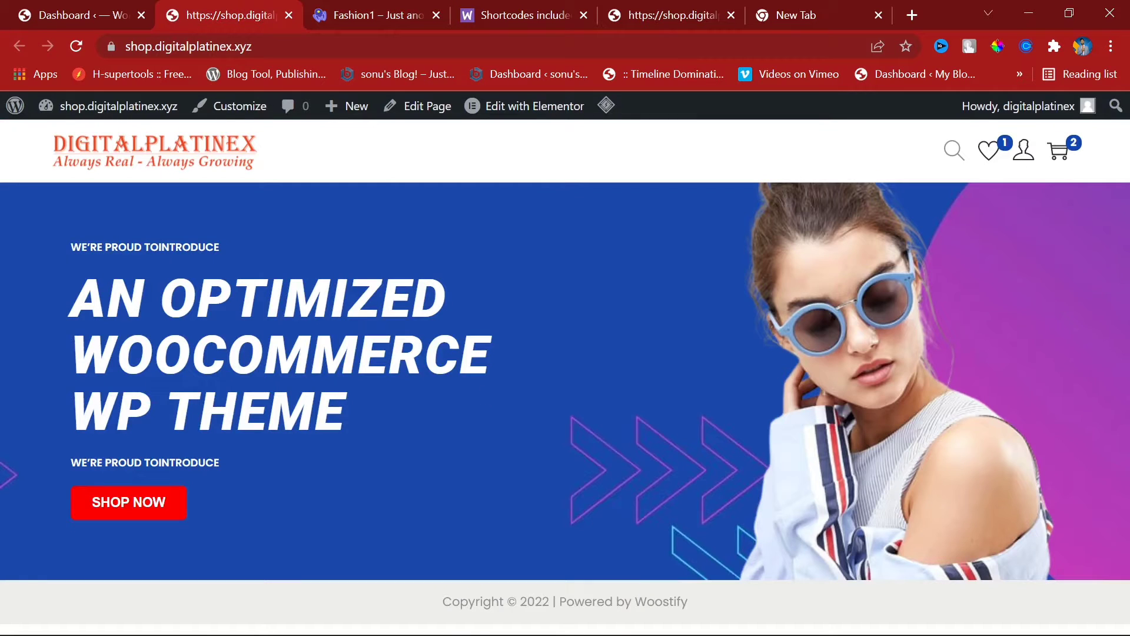
{"action": "left_click", "coordinate": [82, 44]}
{"action": "left_click", "coordinate": [403, 5]}
{"action": "scroll", "coordinate": [94, 342], "scroll_direction": "down", "scroll_amount": 7}
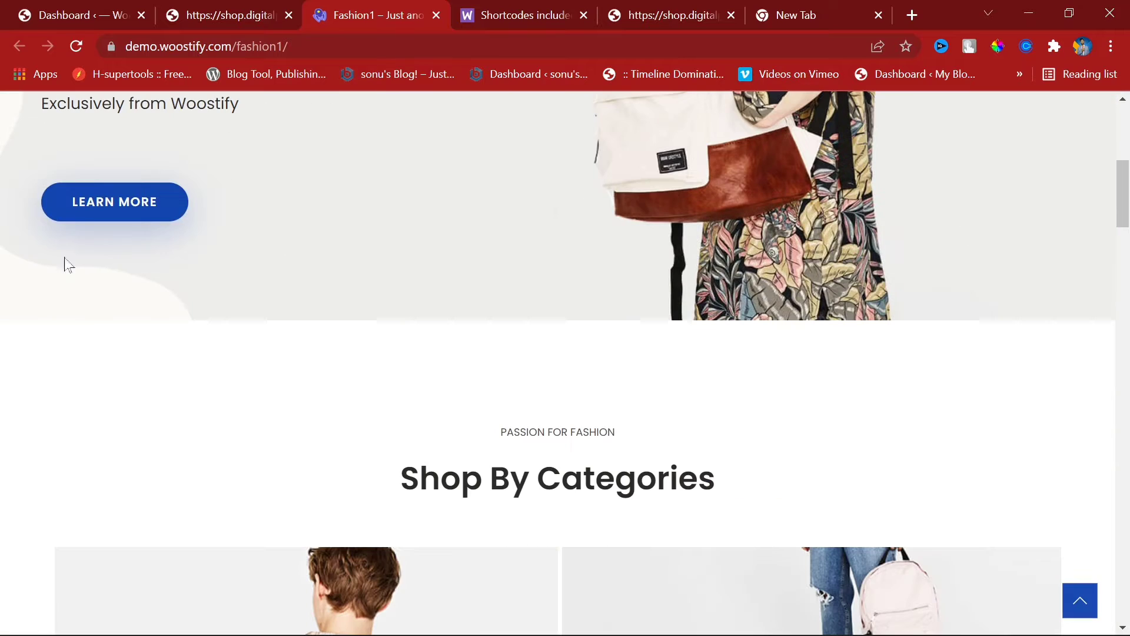
{"action": "left_click", "coordinate": [201, 6]}
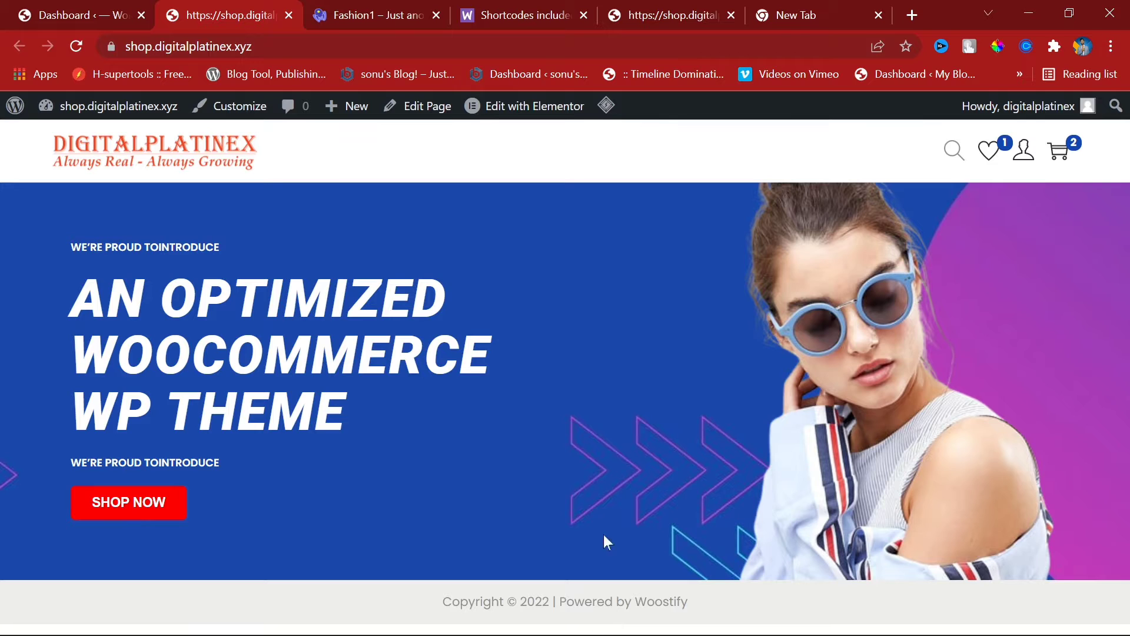
{"action": "mouse_move", "coordinate": [550, 113]}
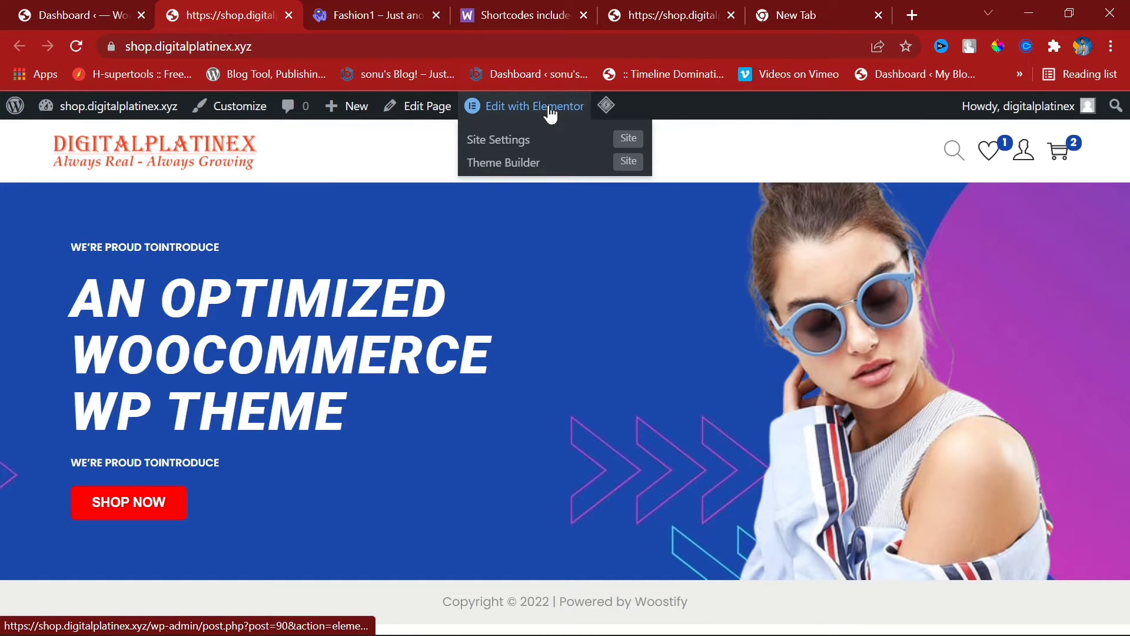
Step: From the WordPress dashboard, browse the All Products list, then go to Installed Plugins
{"action": "left_click", "coordinate": [83, 6]}
{"action": "mouse_move", "coordinate": [53, 474]}
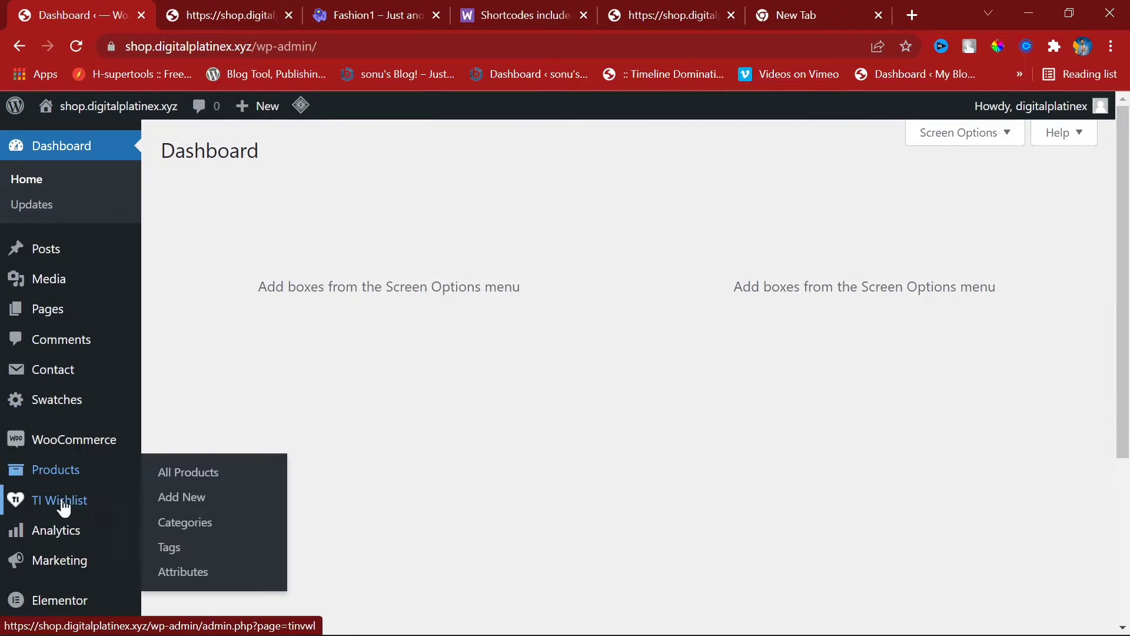
{"action": "left_click", "coordinate": [189, 477]}
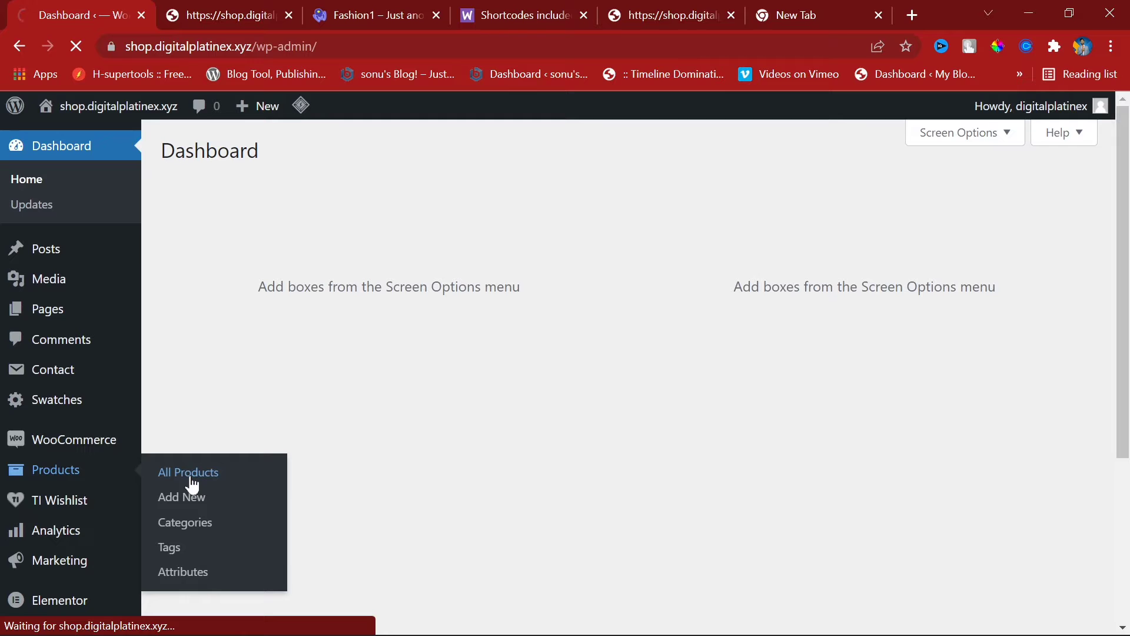
{"action": "scroll", "coordinate": [23, 486], "scroll_direction": "down", "scroll_amount": 3}
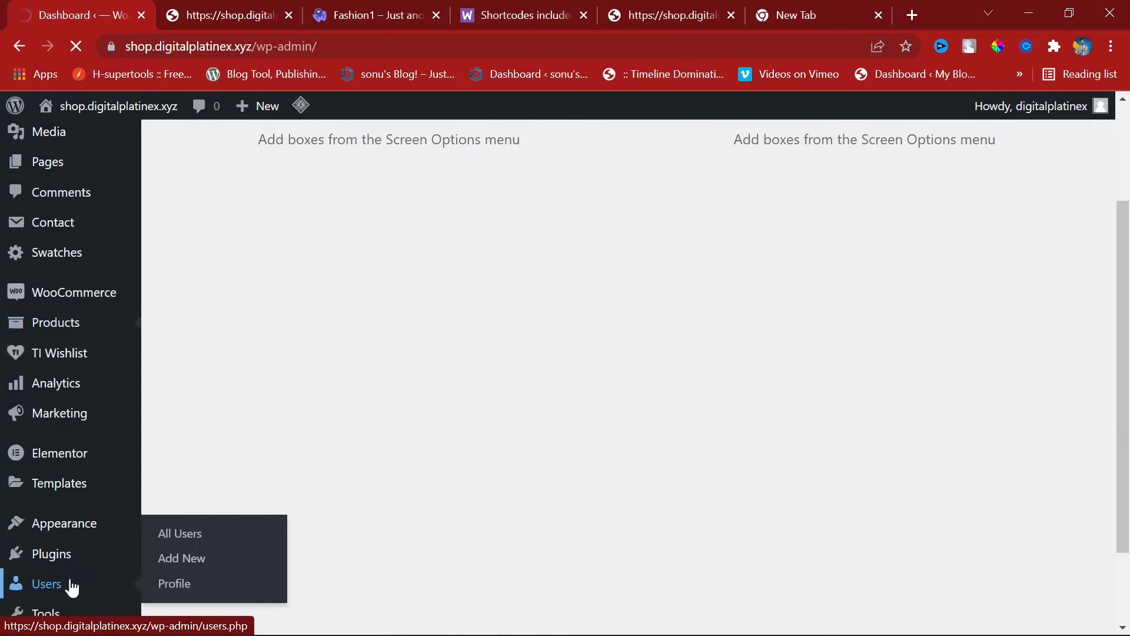
{"action": "scroll", "coordinate": [70, 465], "scroll_direction": "down", "scroll_amount": 2}
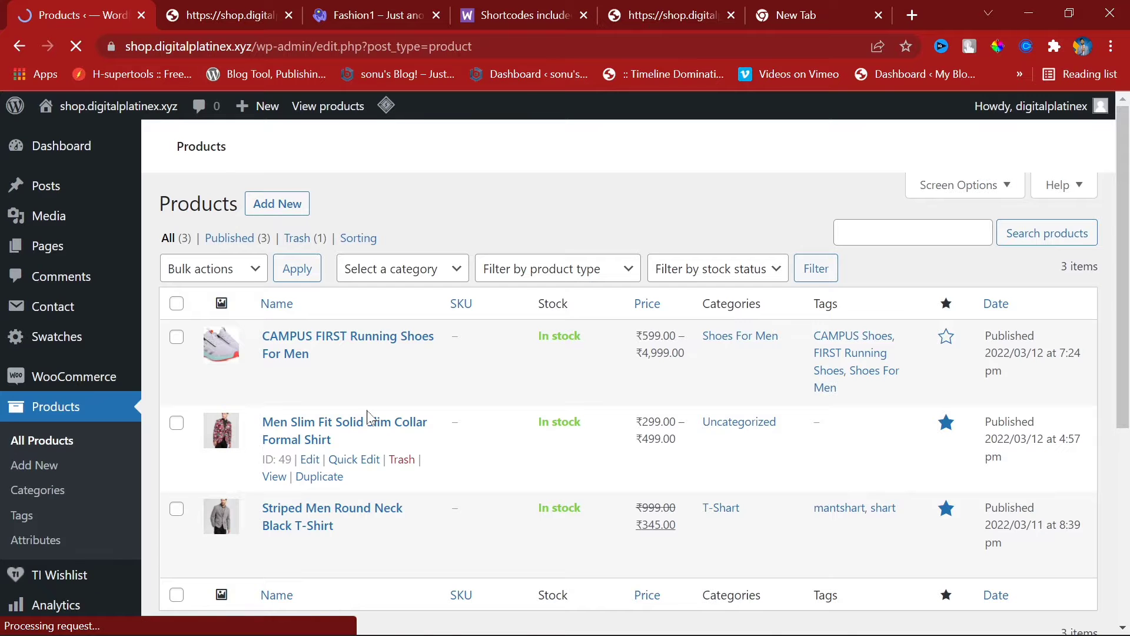
{"action": "scroll", "coordinate": [97, 480], "scroll_direction": "down", "scroll_amount": 2}
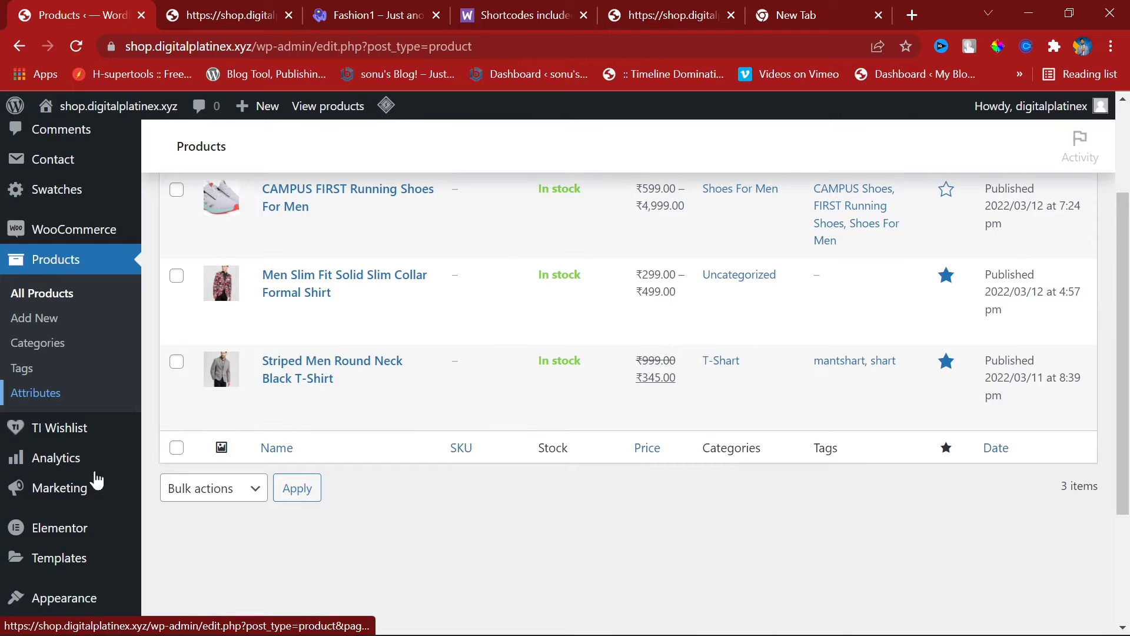
{"action": "scroll", "coordinate": [97, 480], "scroll_direction": "down", "scroll_amount": 2}
{"action": "mouse_move", "coordinate": [53, 481]}
{"action": "left_click", "coordinate": [184, 482]}
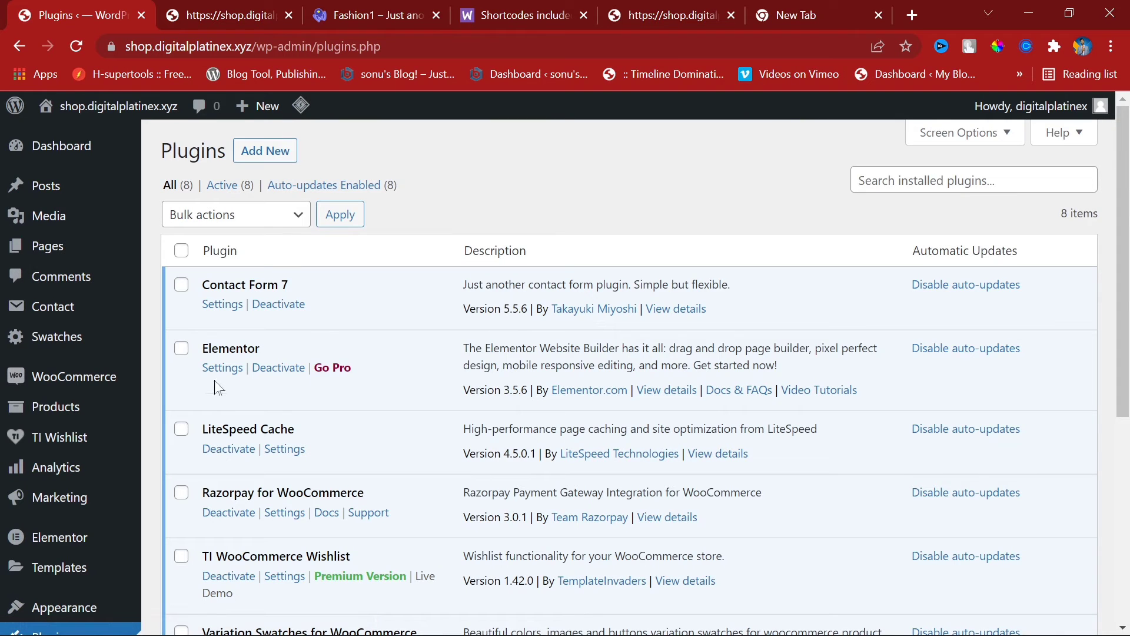
Step: Copy the Elementor plugin name and search Add Plugins for 'Elementor'
{"action": "double_click", "coordinate": [224, 349]}
{"action": "right_click", "coordinate": [213, 354]}
{"action": "left_click", "coordinate": [241, 361]}
{"action": "left_click", "coordinate": [272, 148]}
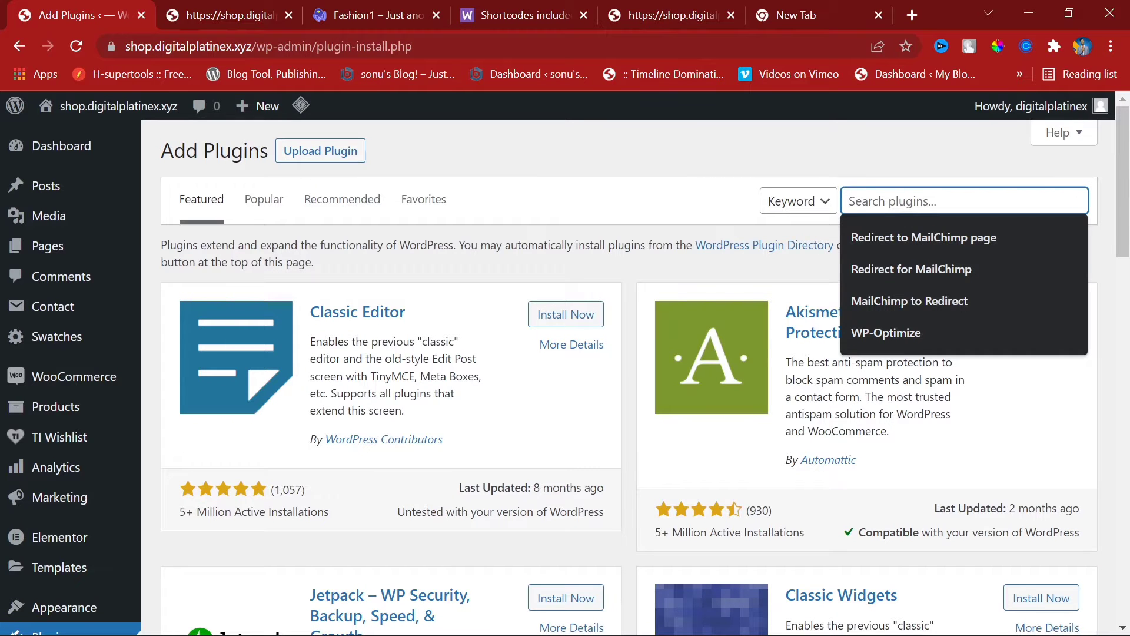
{"action": "key", "text": "ctrl+v"}
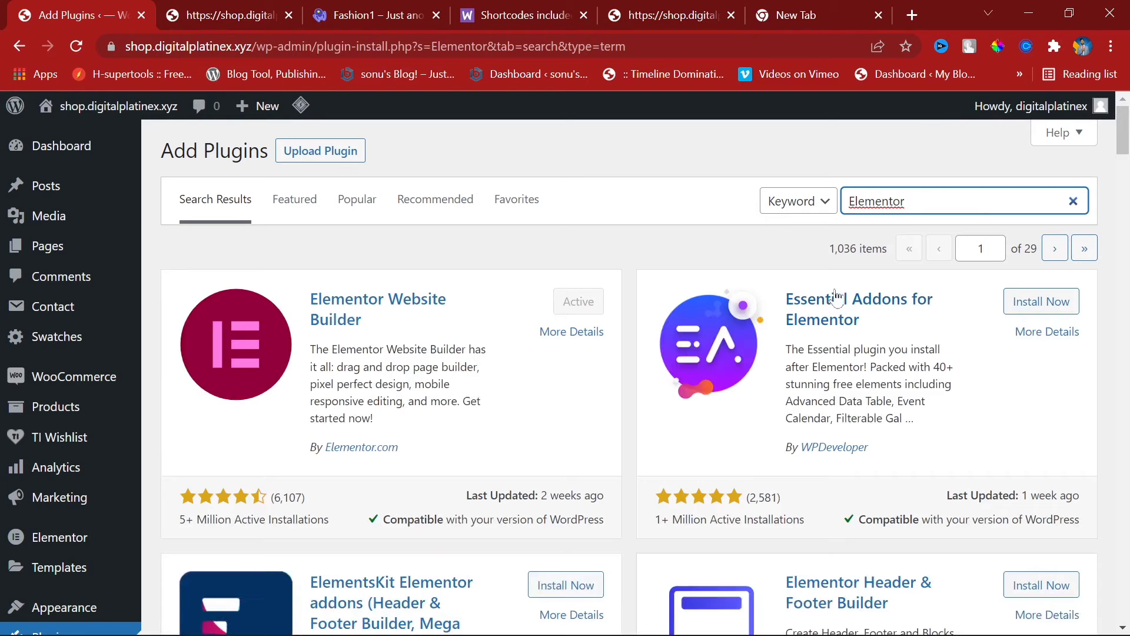
Step: Install and activate ElementsKit Elementor addons from the search results
{"action": "scroll", "coordinate": [302, 371], "scroll_direction": "down", "scroll_amount": 3}
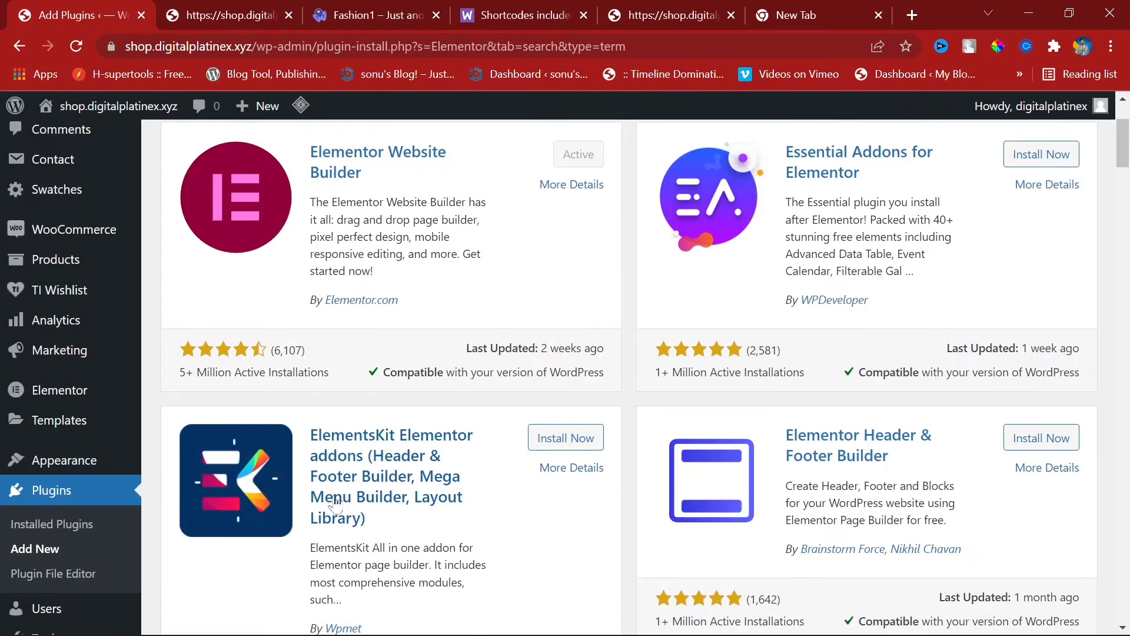
{"action": "scroll", "coordinate": [475, 535], "scroll_direction": "up", "scroll_amount": 3}
{"action": "scroll", "coordinate": [476, 535], "scroll_direction": "down", "scroll_amount": 4}
{"action": "scroll", "coordinate": [493, 496], "scroll_direction": "up", "scroll_amount": 4}
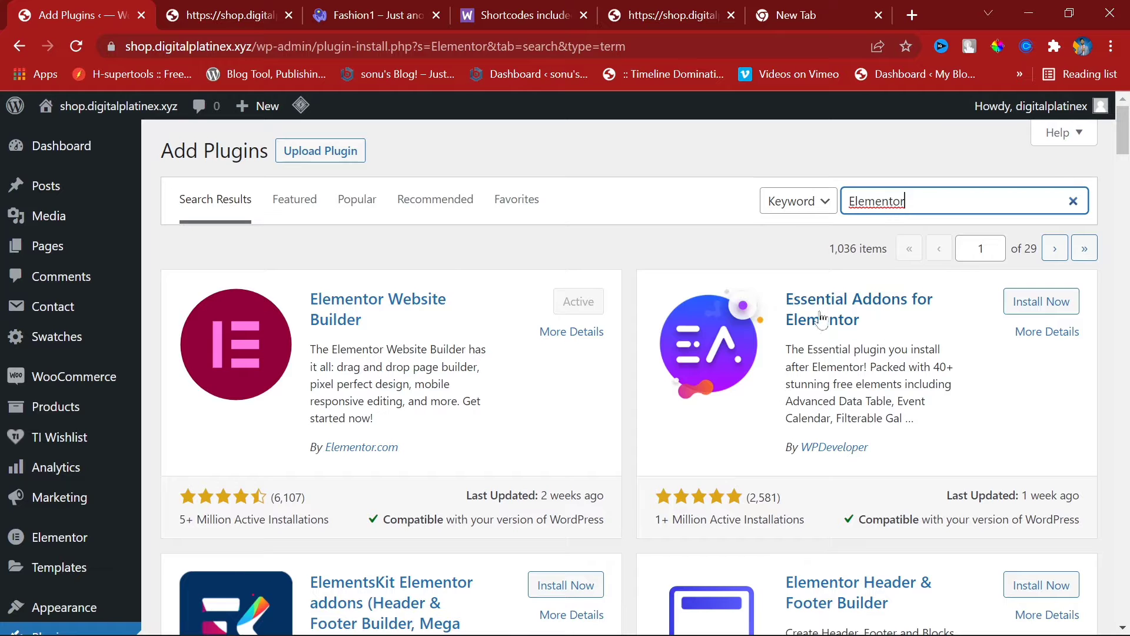
{"action": "scroll", "coordinate": [589, 330], "scroll_direction": "down", "scroll_amount": 5}
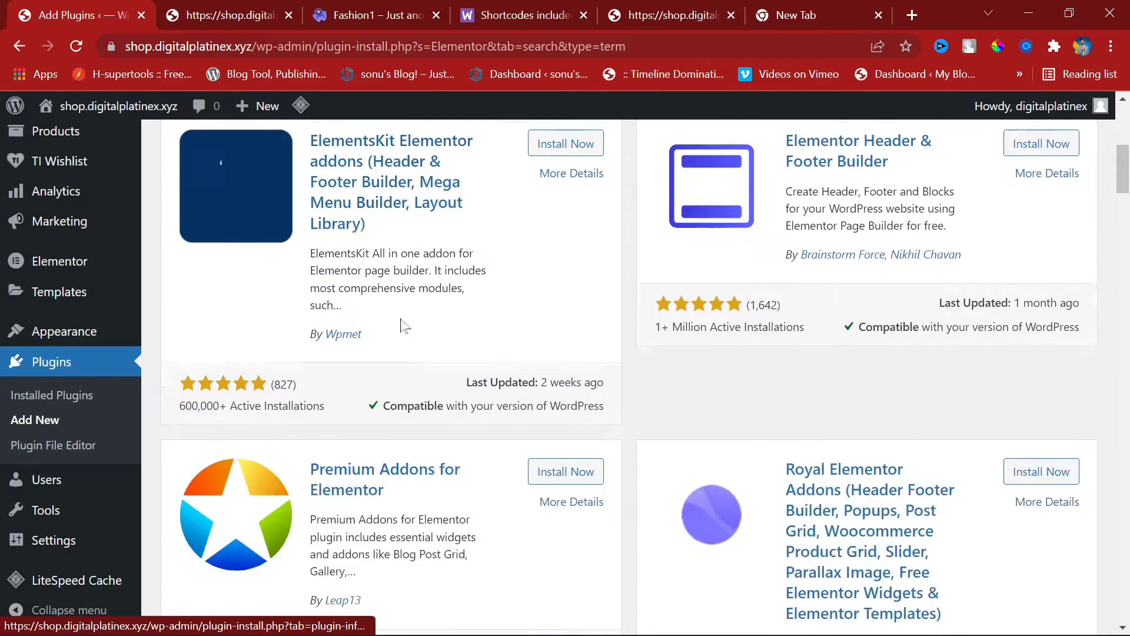
{"action": "scroll", "coordinate": [398, 323], "scroll_direction": "down", "scroll_amount": 3}
{"action": "scroll", "coordinate": [361, 462], "scroll_direction": "up", "scroll_amount": 5}
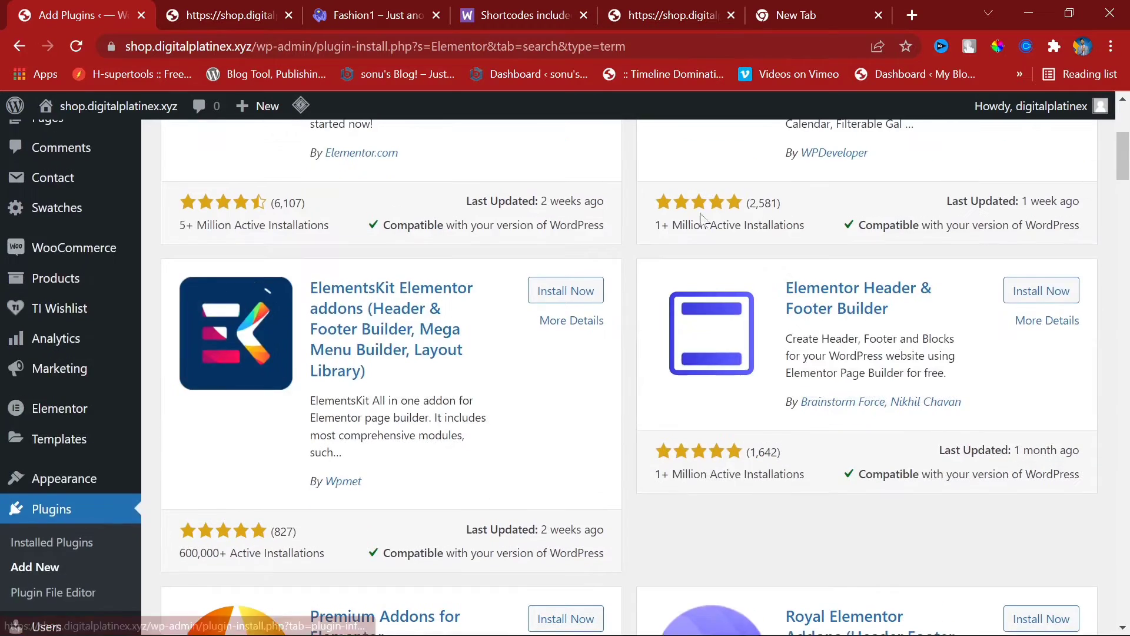
{"action": "scroll", "coordinate": [818, 182], "scroll_direction": "up", "scroll_amount": 2}
{"action": "scroll", "coordinate": [800, 153], "scroll_direction": "down", "scroll_amount": 7}
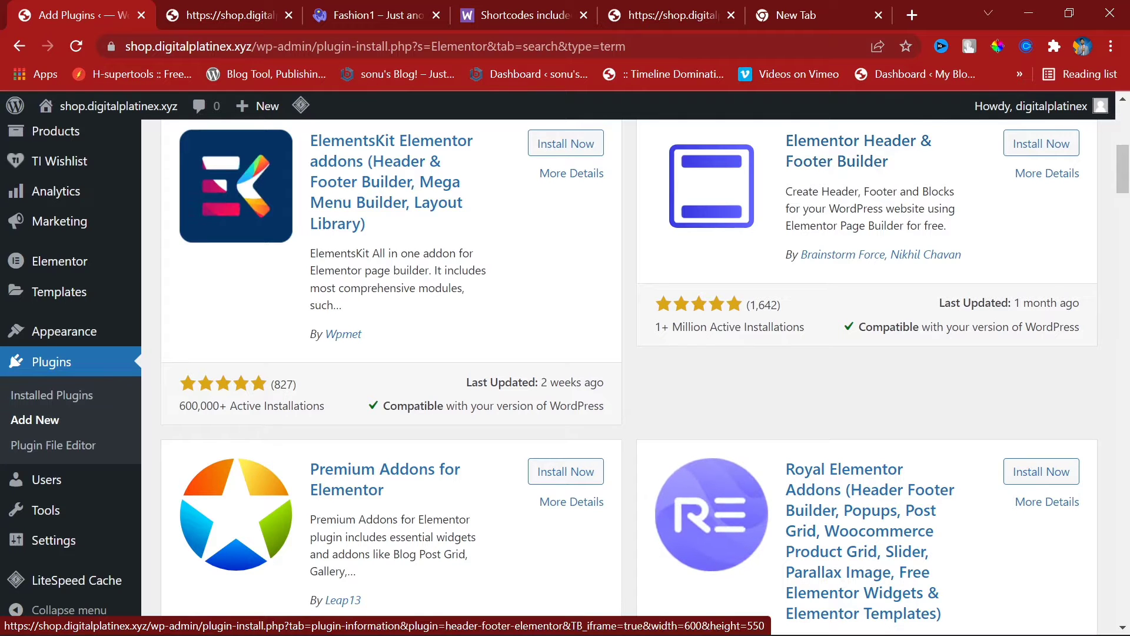
{"action": "scroll", "coordinate": [469, 348], "scroll_direction": "up", "scroll_amount": 3}
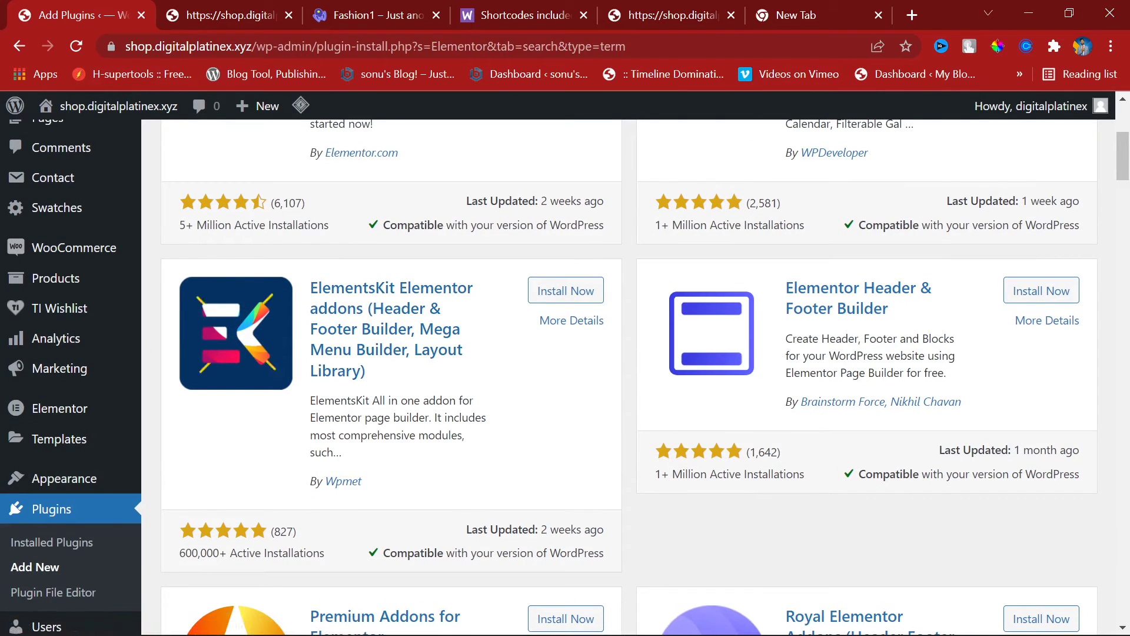
{"action": "left_click", "coordinate": [566, 295]}
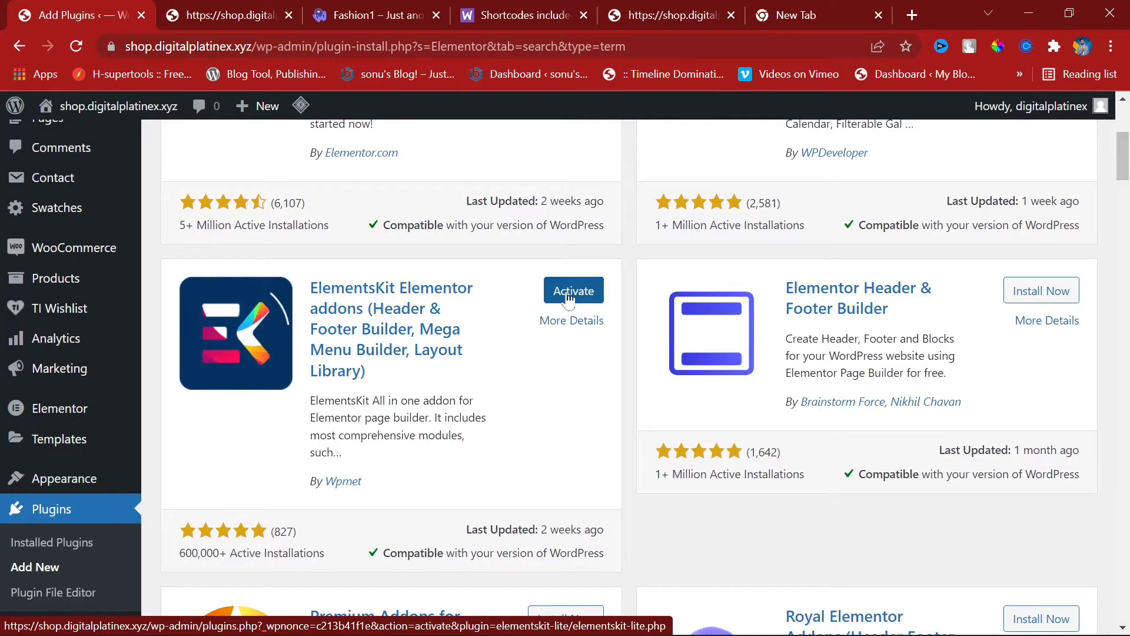
{"action": "left_click", "coordinate": [568, 293]}
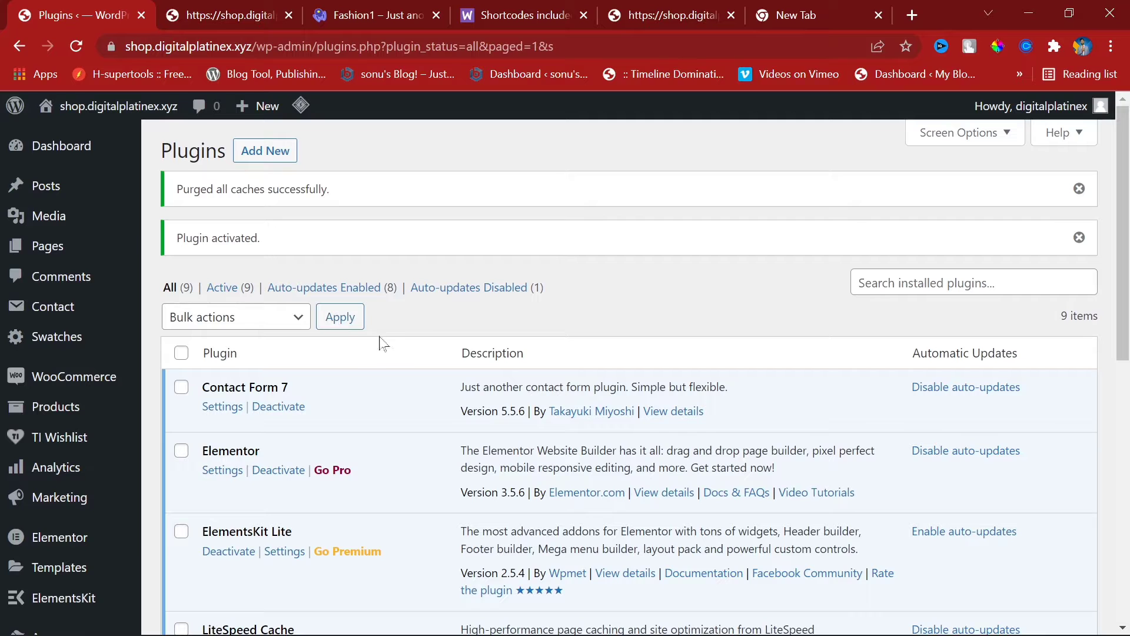
Step: Enable auto-updates for ElementsKit Lite 2.5.4 in the plugins list
{"action": "scroll", "coordinate": [380, 334], "scroll_direction": "down", "scroll_amount": 2}
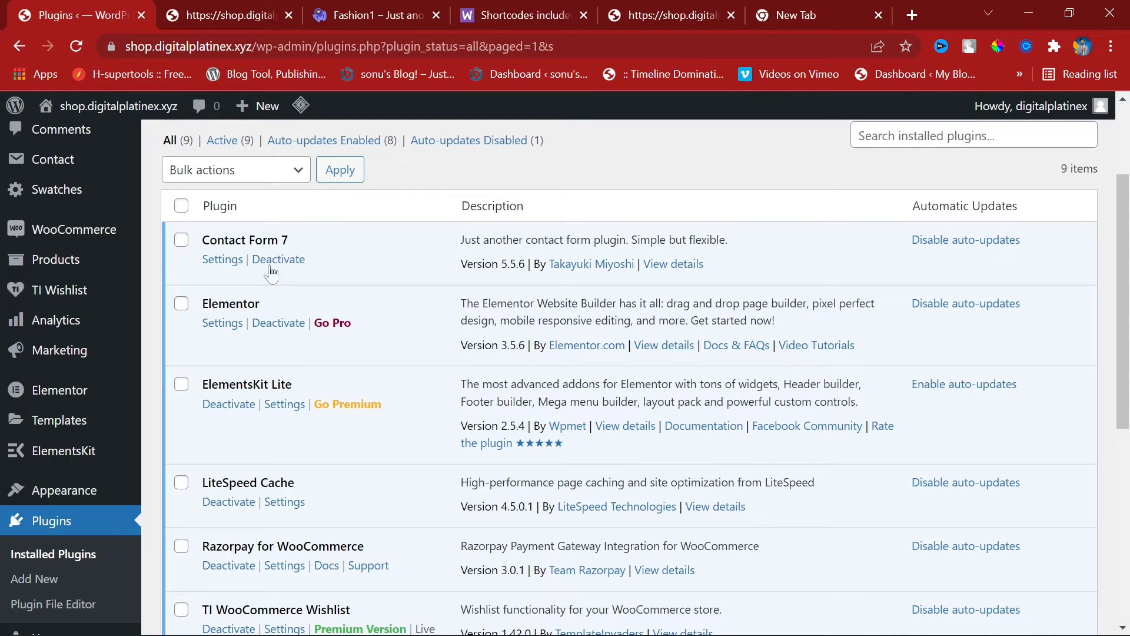
{"action": "left_click", "coordinate": [973, 393]}
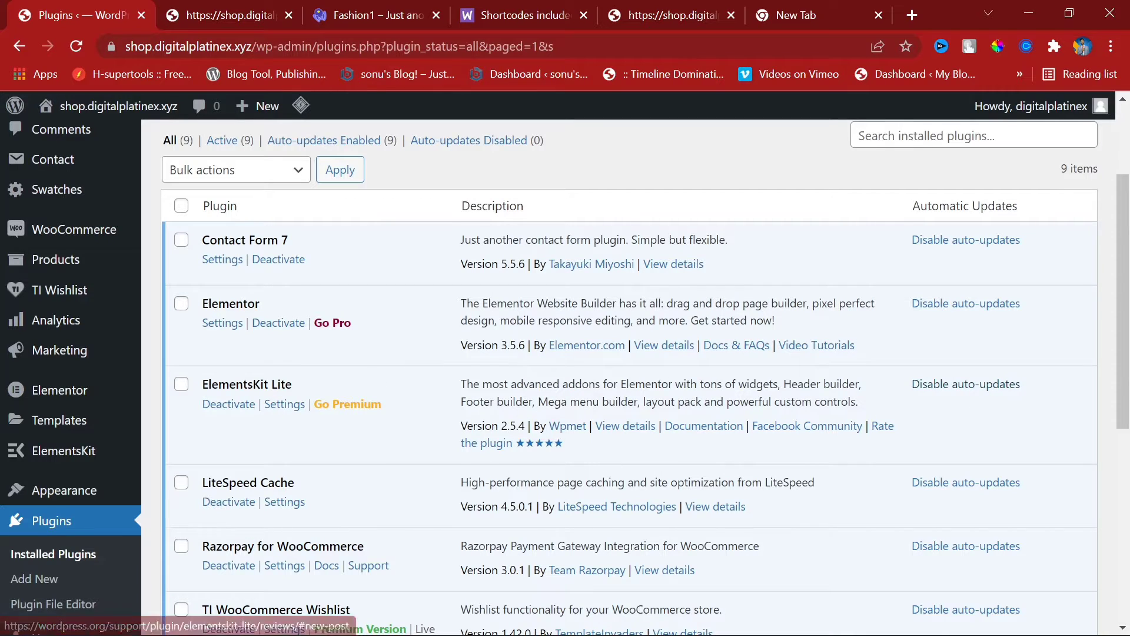
Step: Open ElementsKit and choose the Advanced widget configuration in its setup wizard
{"action": "mouse_move", "coordinate": [49, 459]}
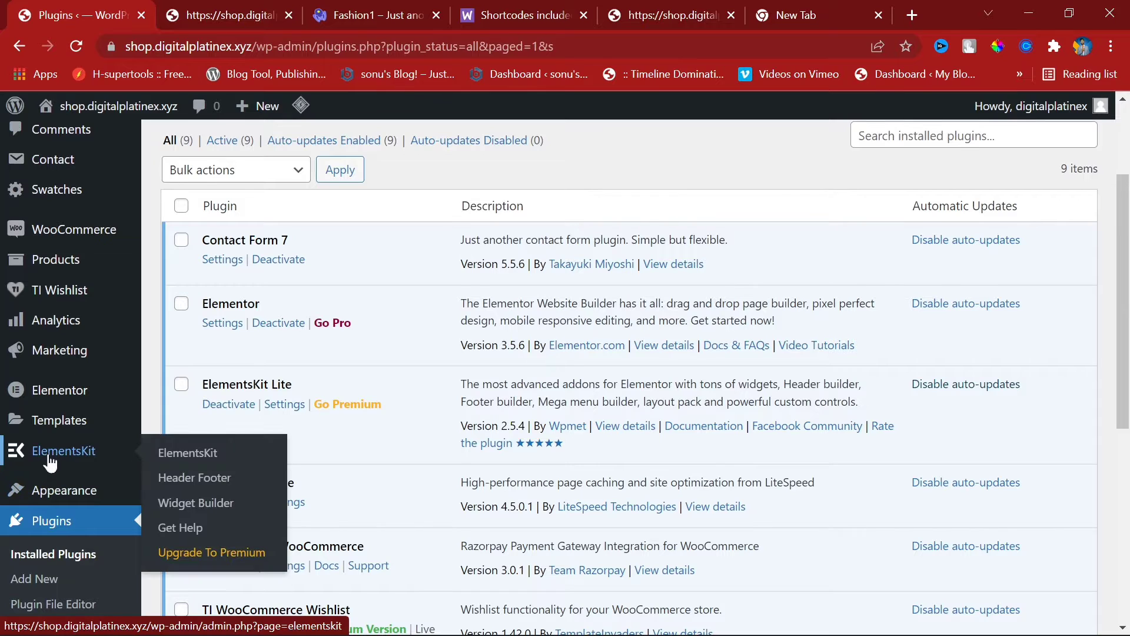
{"action": "left_click", "coordinate": [223, 463]}
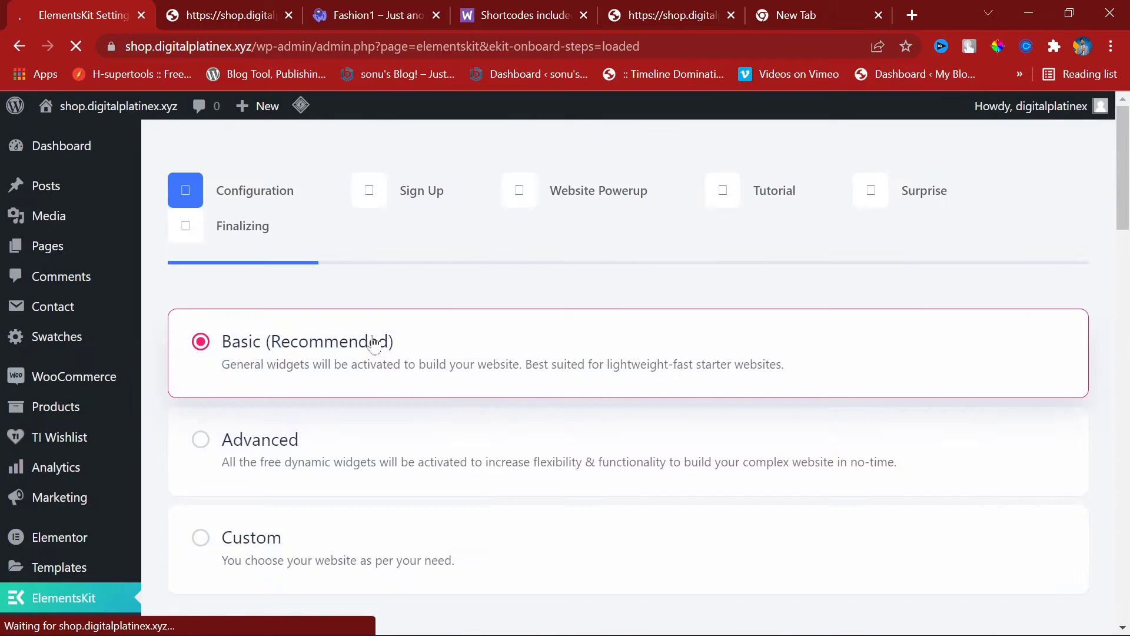
{"action": "left_click", "coordinate": [467, 423]}
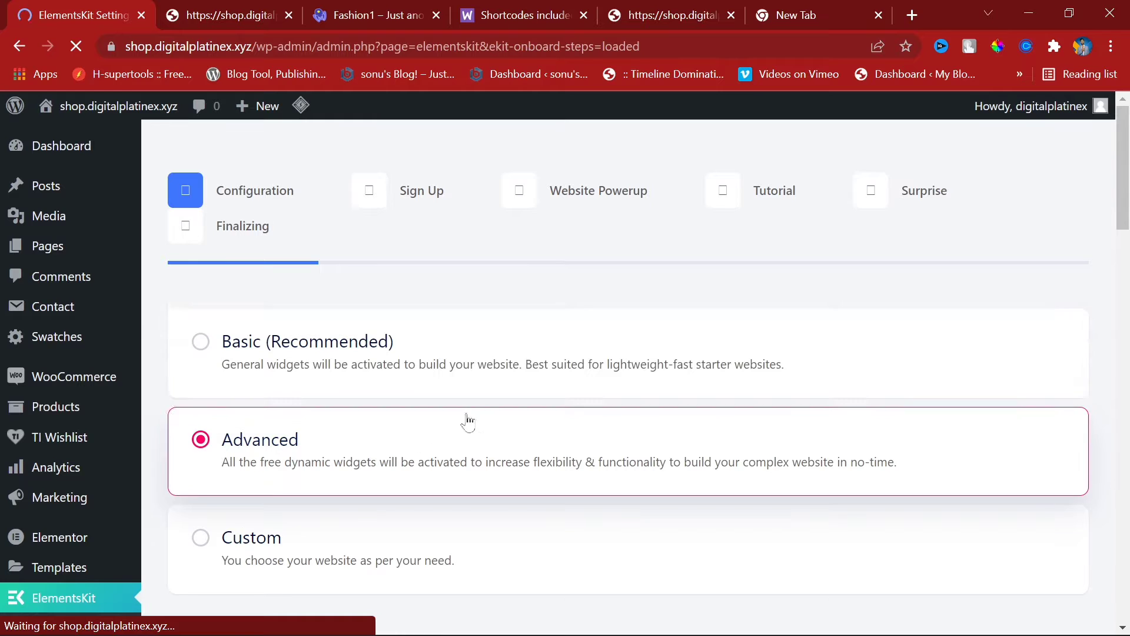
{"action": "scroll", "coordinate": [530, 447], "scroll_direction": "down", "scroll_amount": 5}
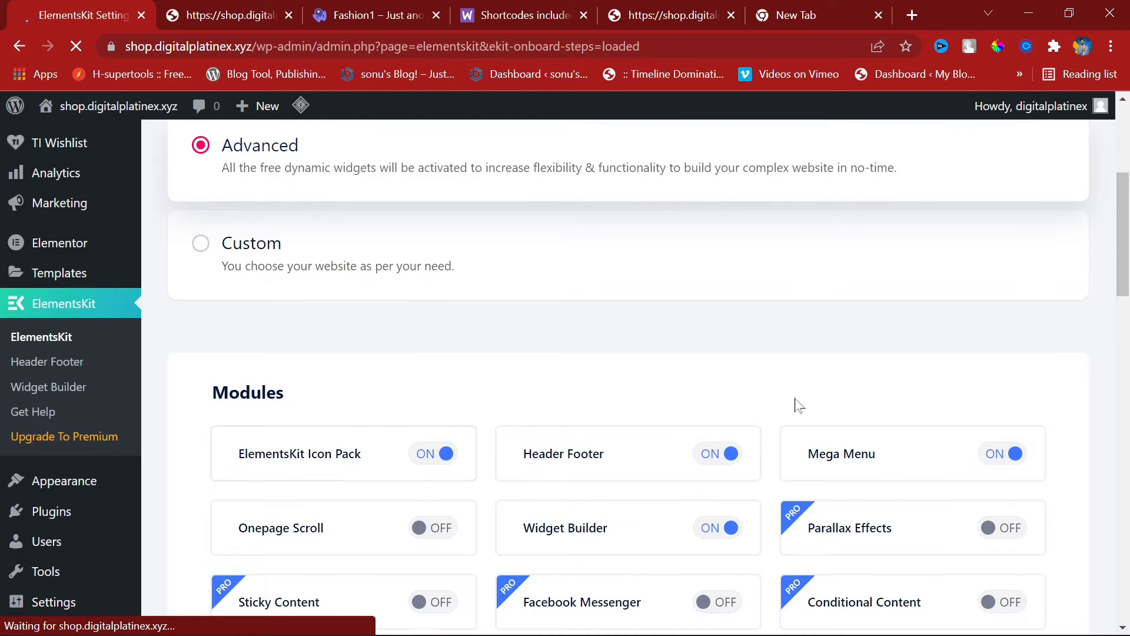
{"action": "scroll", "coordinate": [920, 321], "scroll_direction": "down", "scroll_amount": 10}
{"action": "scroll", "coordinate": [751, 424], "scroll_direction": "down", "scroll_amount": 12}
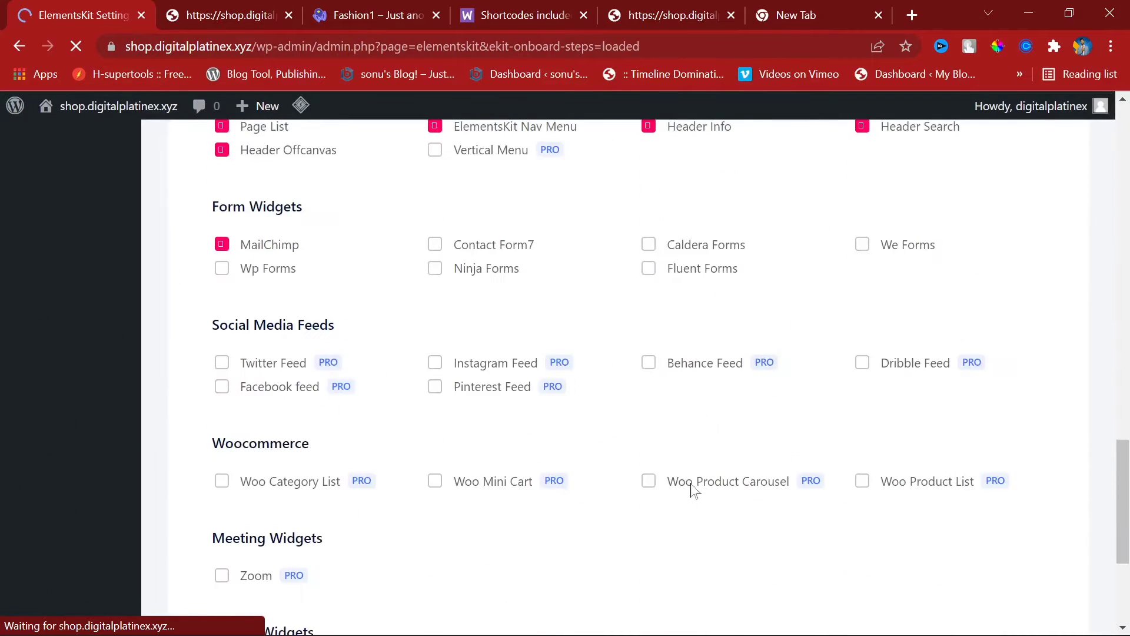
{"action": "left_click", "coordinate": [1002, 511]}
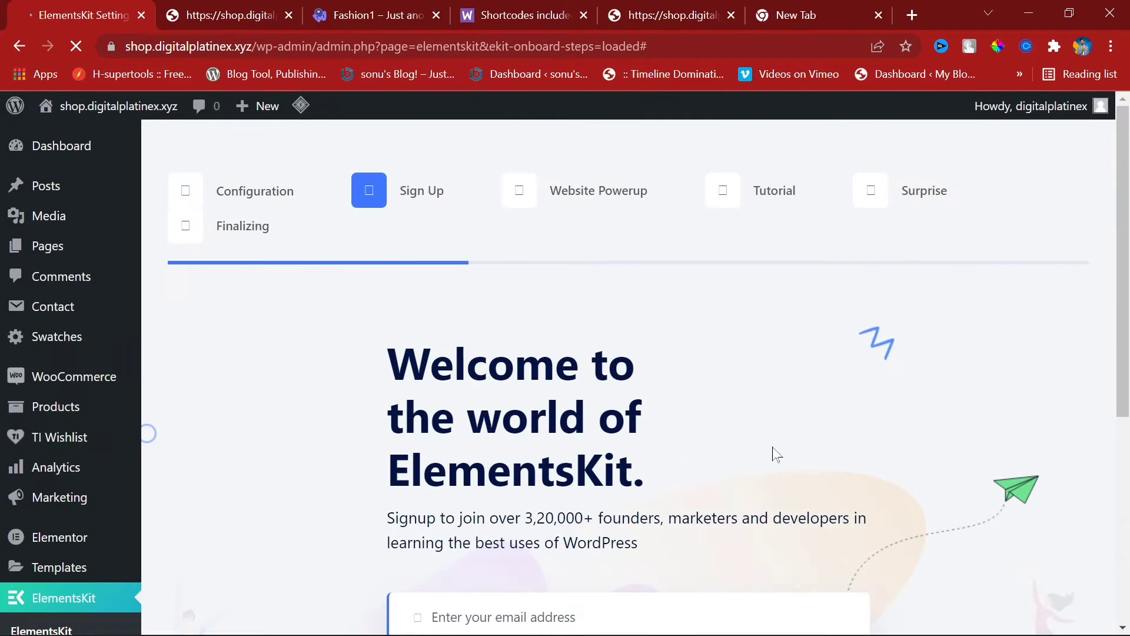
Step: Skip sign-up and advance through Website Powerup, Tutorial and Surprise to Finalizing
{"action": "scroll", "coordinate": [677, 343], "scroll_direction": "down", "scroll_amount": 6}
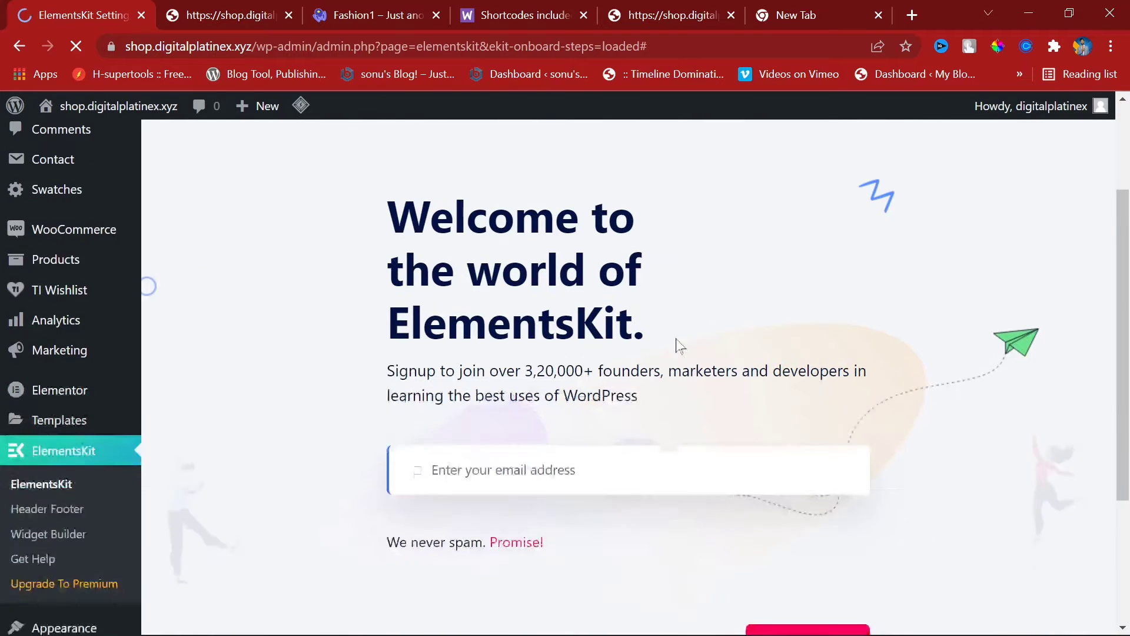
{"action": "left_click", "coordinate": [798, 453]}
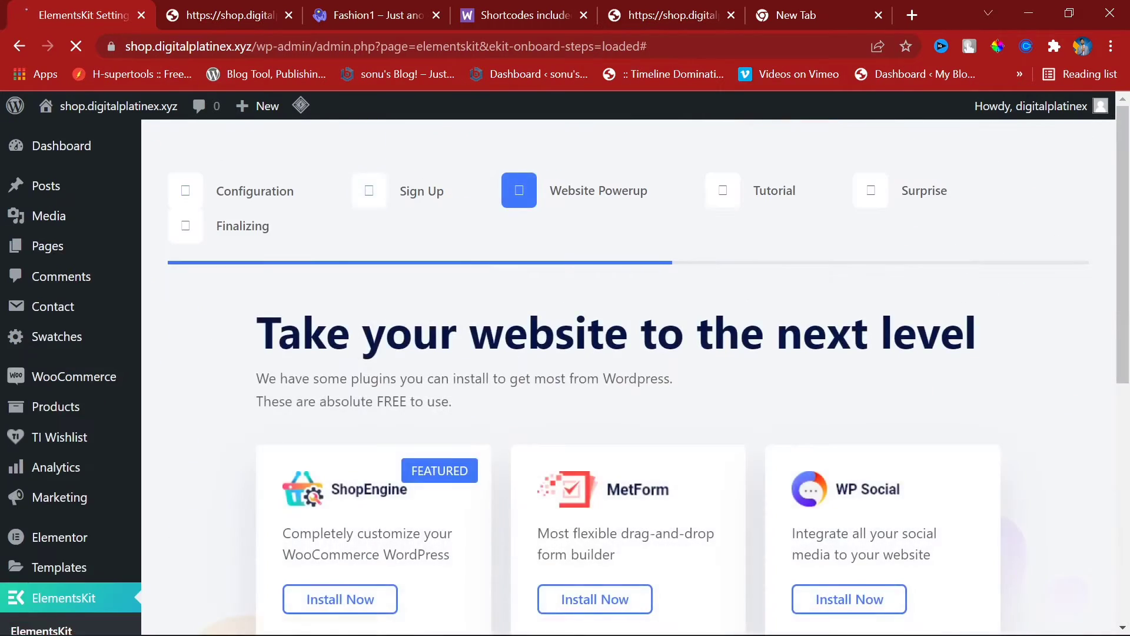
{"action": "scroll", "coordinate": [648, 212], "scroll_direction": "down", "scroll_amount": 8}
{"action": "left_click", "coordinate": [963, 559]}
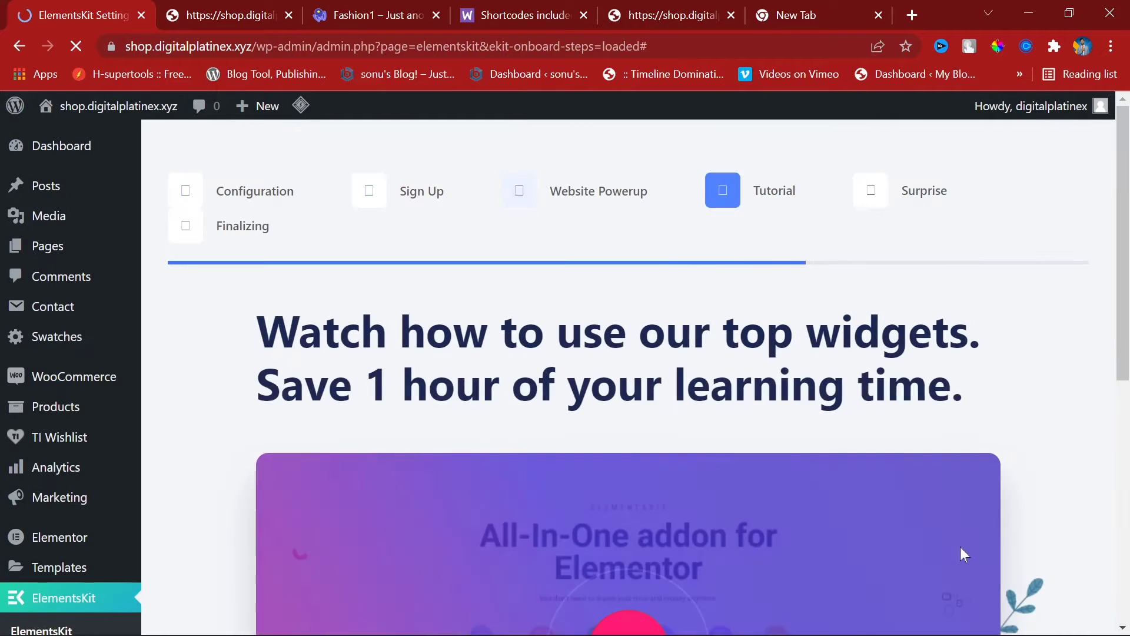
{"action": "scroll", "coordinate": [1000, 171], "scroll_direction": "down", "scroll_amount": 8}
{"action": "left_click", "coordinate": [927, 570]}
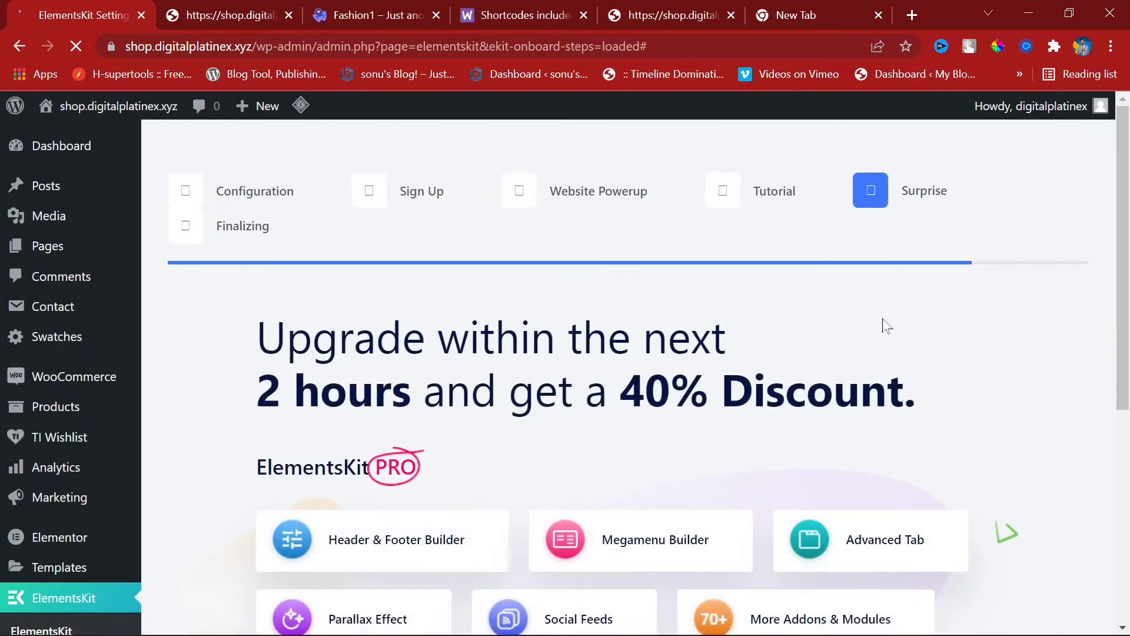
{"action": "scroll", "coordinate": [782, 320], "scroll_direction": "down", "scroll_amount": 6}
{"action": "left_click", "coordinate": [970, 534]}
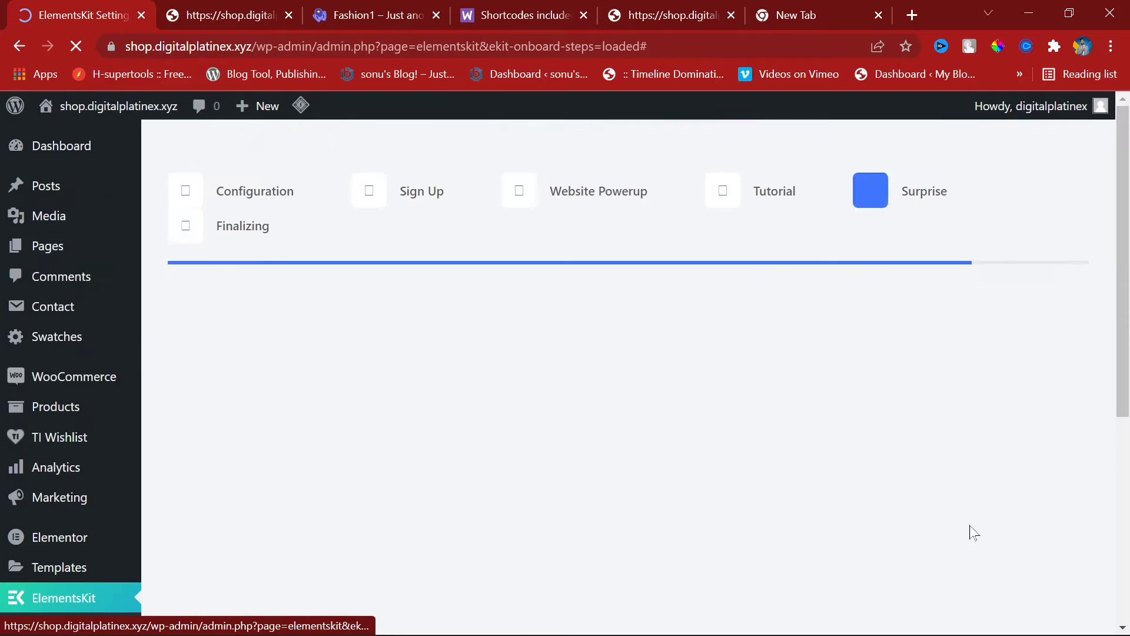
{"action": "scroll", "coordinate": [693, 421], "scroll_direction": "down", "scroll_amount": 5}
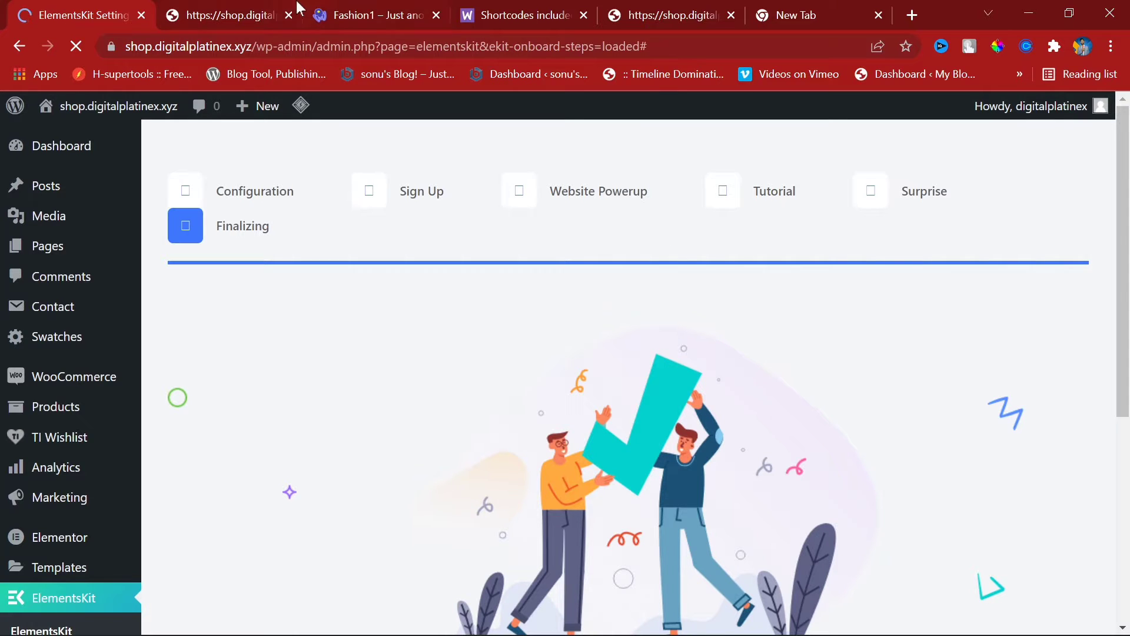
{"action": "left_click", "coordinate": [239, 2]}
Step: Scroll the Fashion1 demo to its Free Shipping and Dedicated Support feature row
{"action": "left_click", "coordinate": [388, 8]}
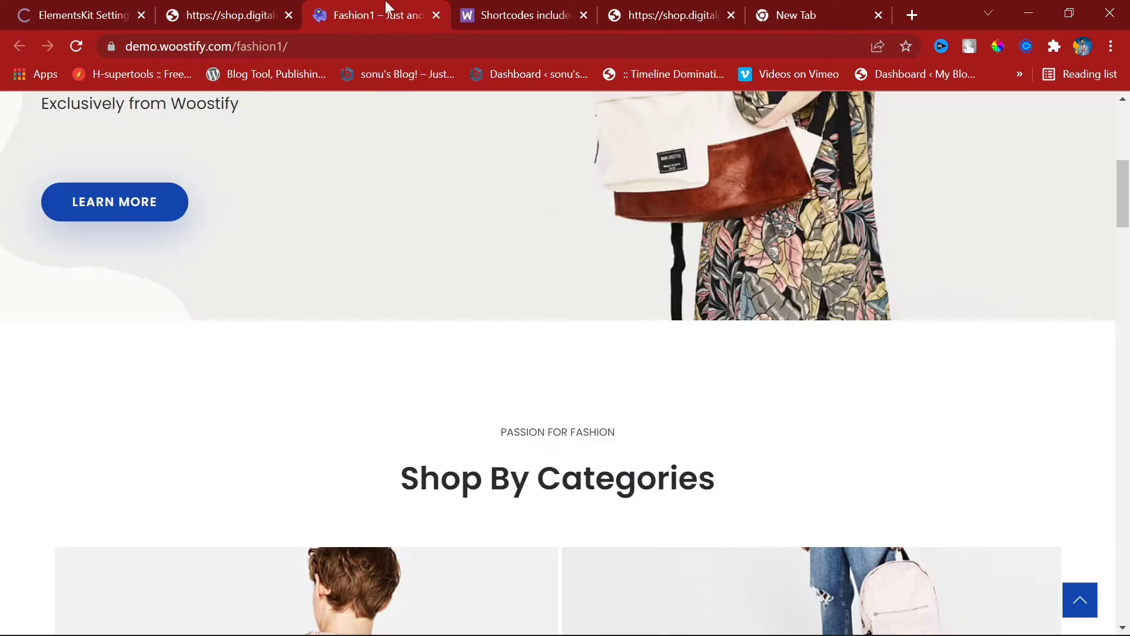
{"action": "left_click", "coordinate": [283, 8]}
{"action": "key", "text": "ctrl+Tab"}
{"action": "scroll", "coordinate": [630, 456], "scroll_direction": "down", "scroll_amount": 20}
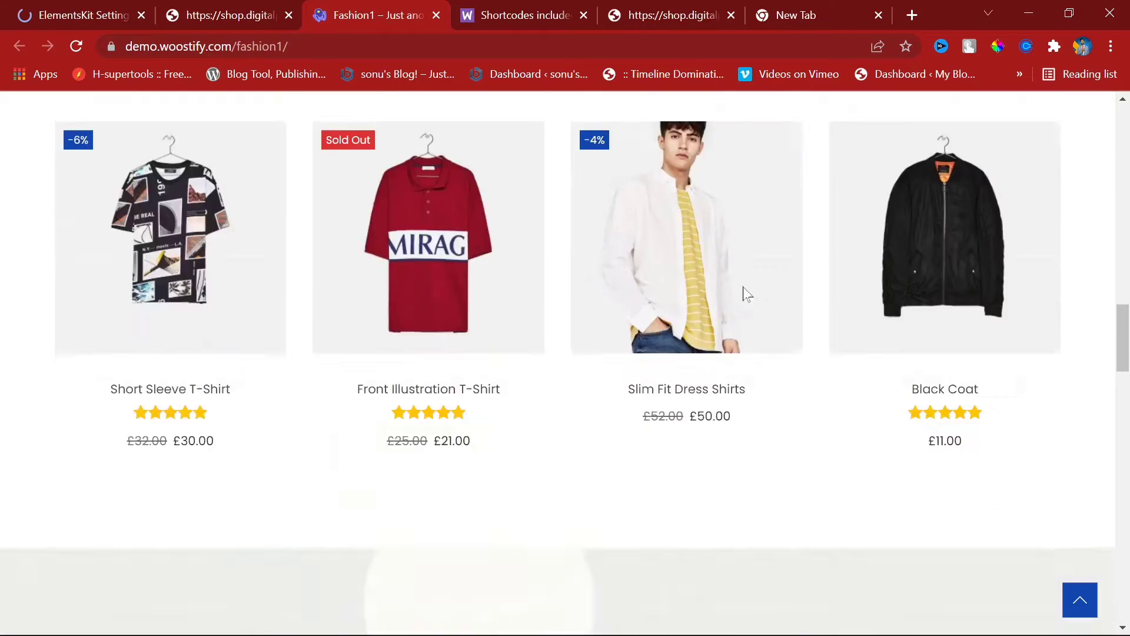
{"action": "scroll", "coordinate": [352, 350], "scroll_direction": "down", "scroll_amount": 15}
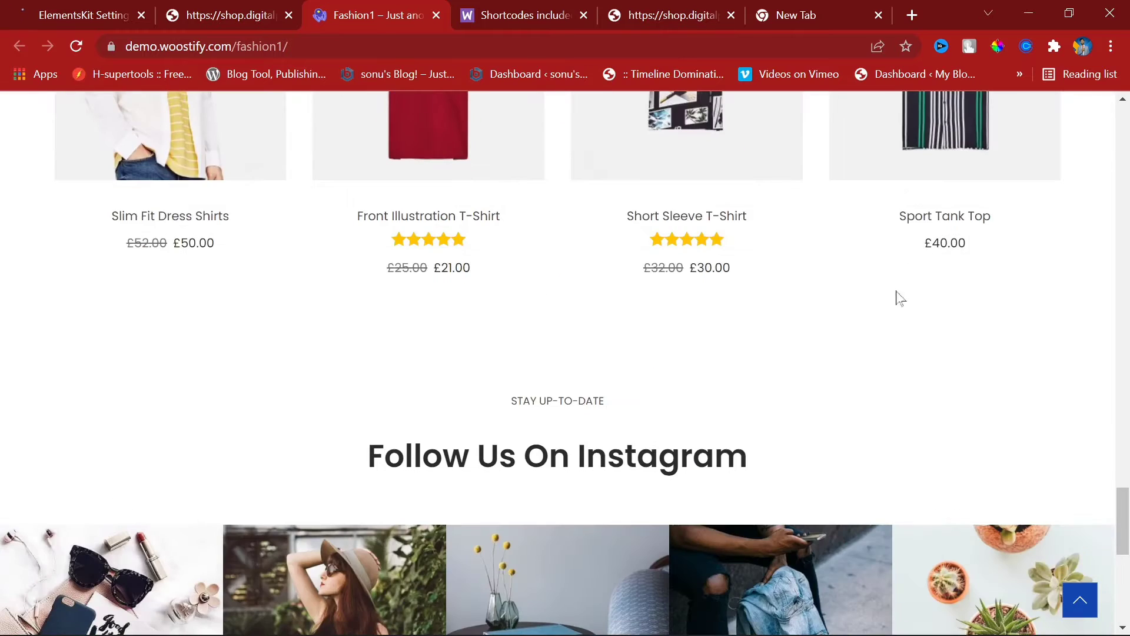
{"action": "scroll", "coordinate": [584, 384], "scroll_direction": "up", "scroll_amount": 15}
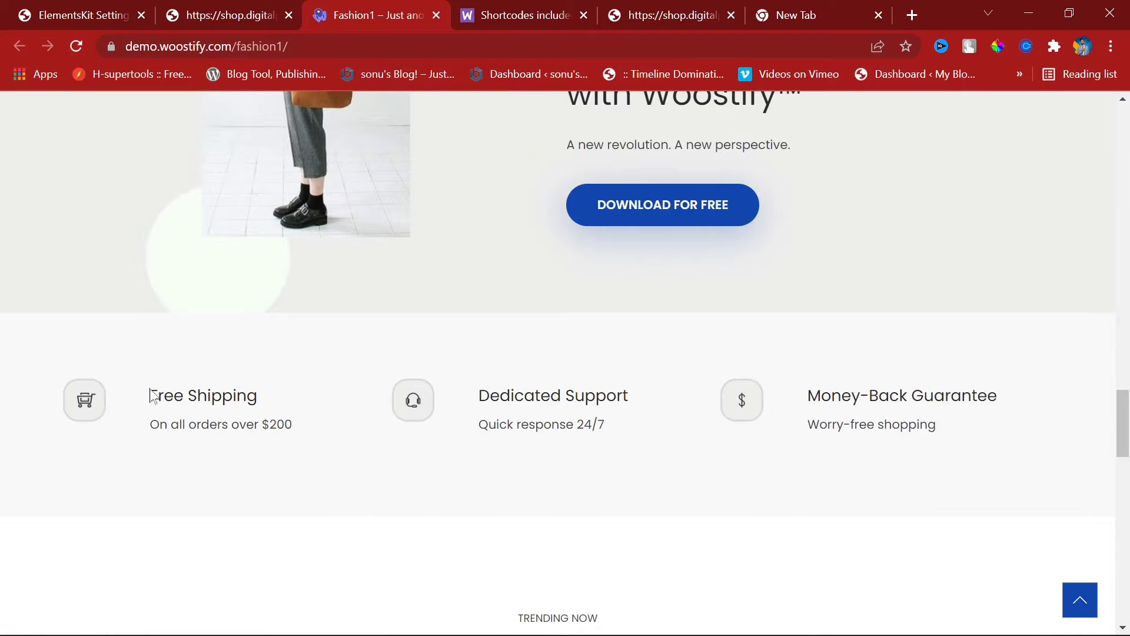
{"action": "left_click_drag", "start_coordinate": [164, 396], "coordinate": [287, 403]}
{"action": "left_click_drag", "start_coordinate": [150, 425], "coordinate": [605, 445]}
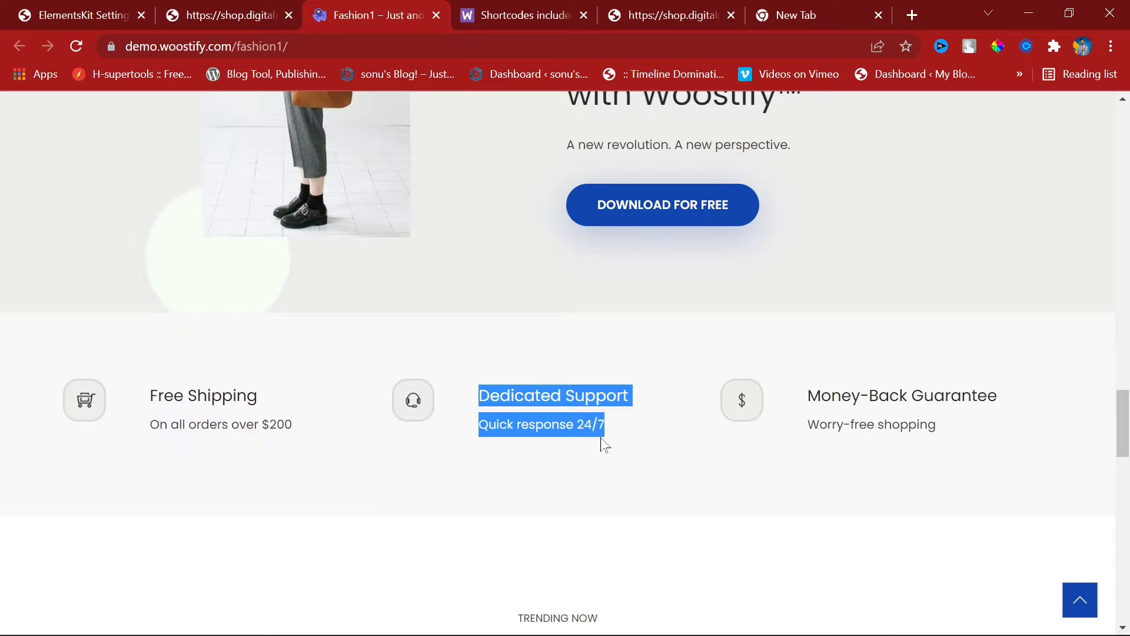
Step: View the headset support icon image on its own, then return to the demo
{"action": "right_click", "coordinate": [419, 402]}
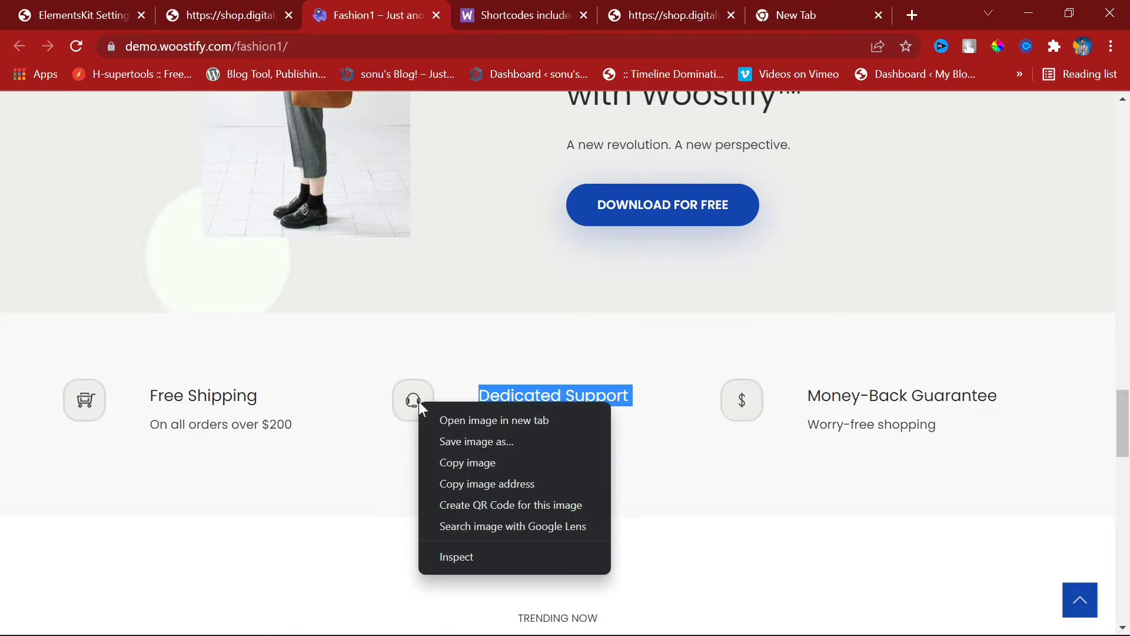
{"action": "left_click", "coordinate": [483, 426]}
{"action": "left_click", "coordinate": [471, 13]}
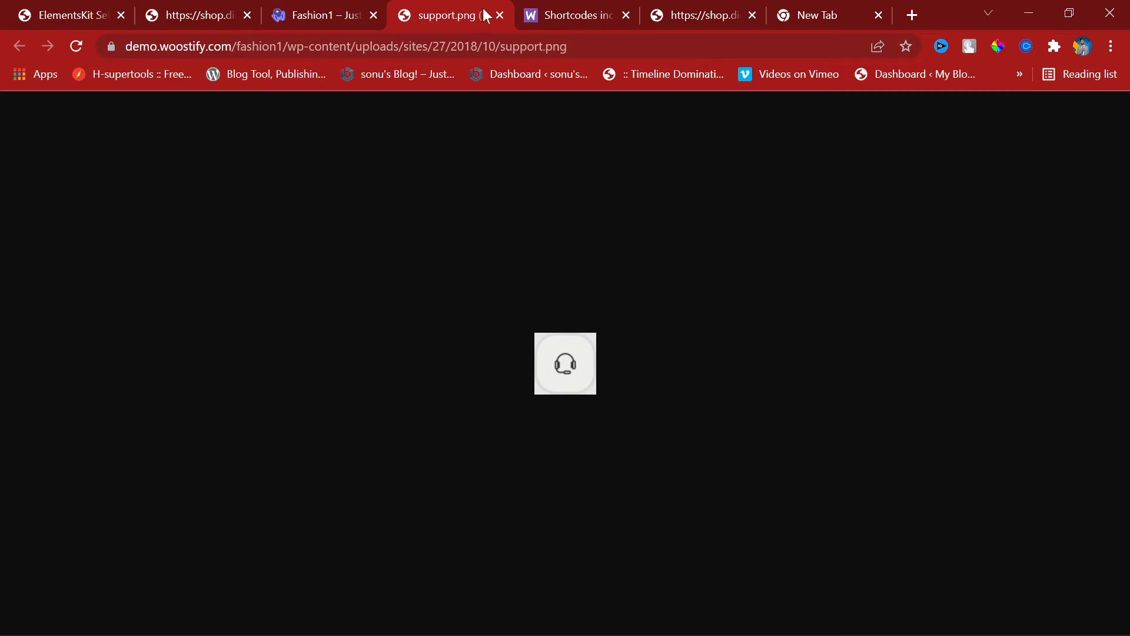
{"action": "left_click", "coordinate": [500, 15]}
{"action": "left_click", "coordinate": [379, 445]}
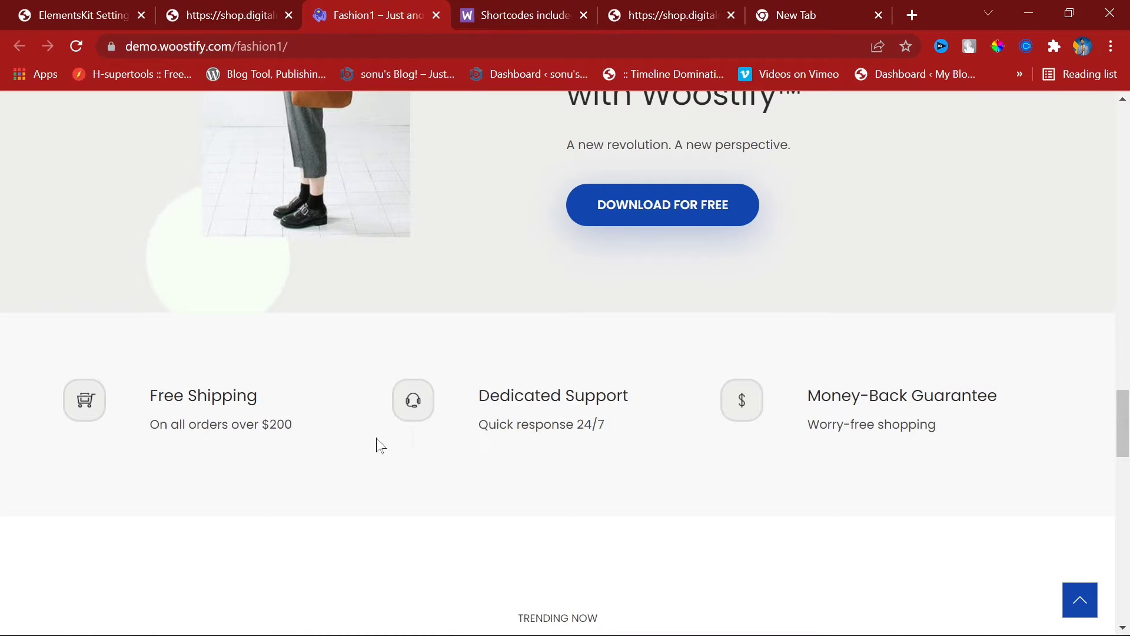
Step: Save the headset, cart and $ icons as support, free-shipping and money-back PNGs
{"action": "right_click", "coordinate": [410, 405]}
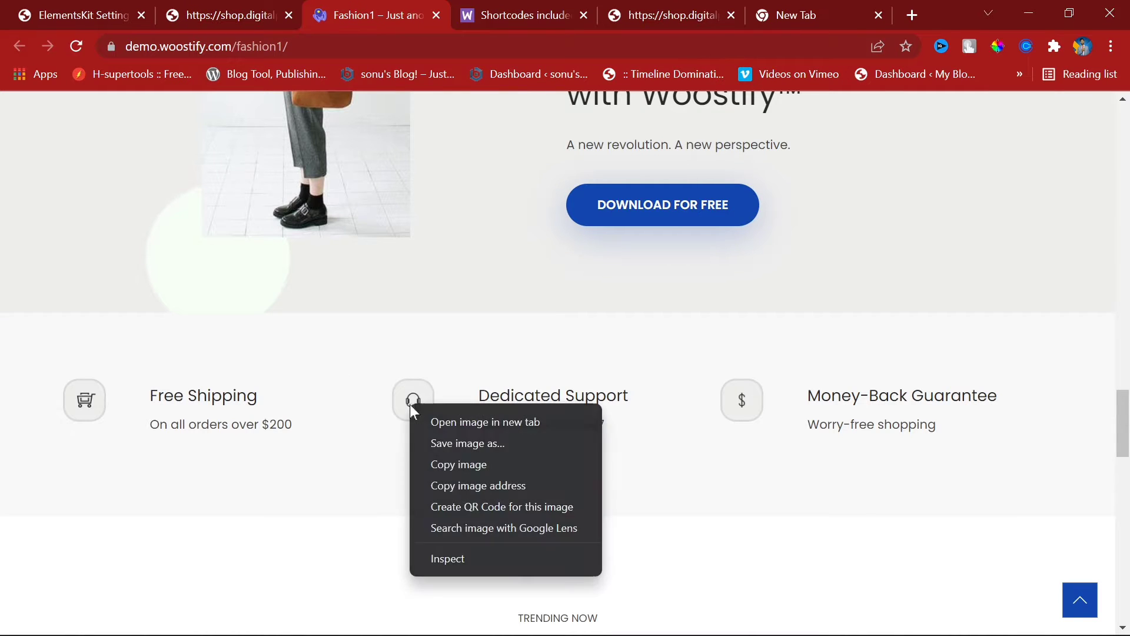
{"action": "left_click", "coordinate": [466, 451]}
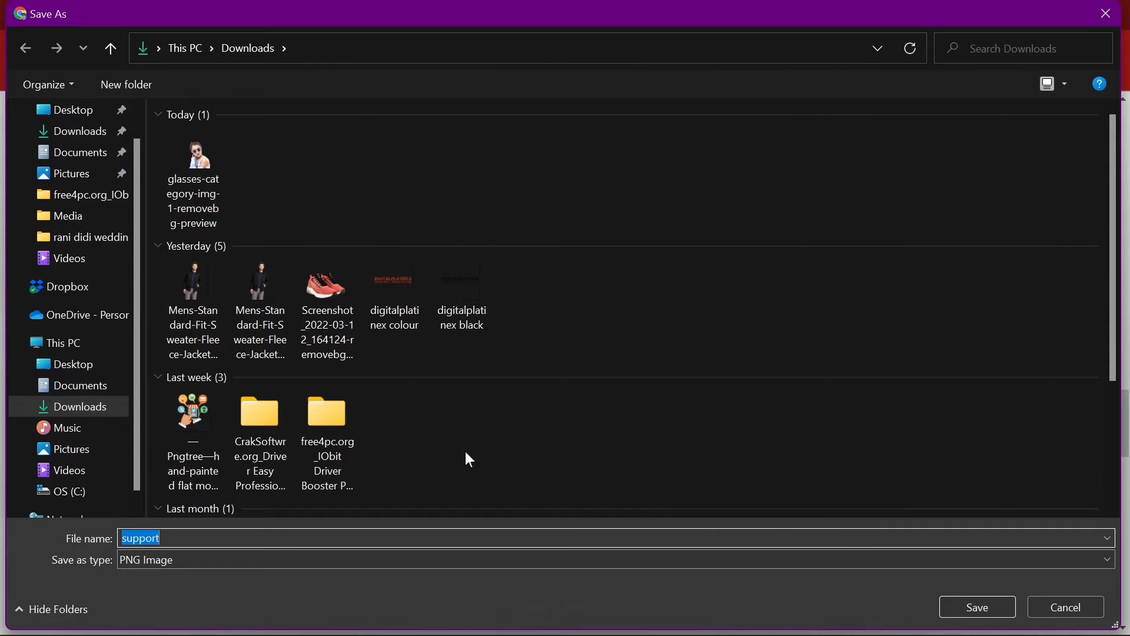
{"action": "key", "text": "Return"}
{"action": "right_click", "coordinate": [68, 405]}
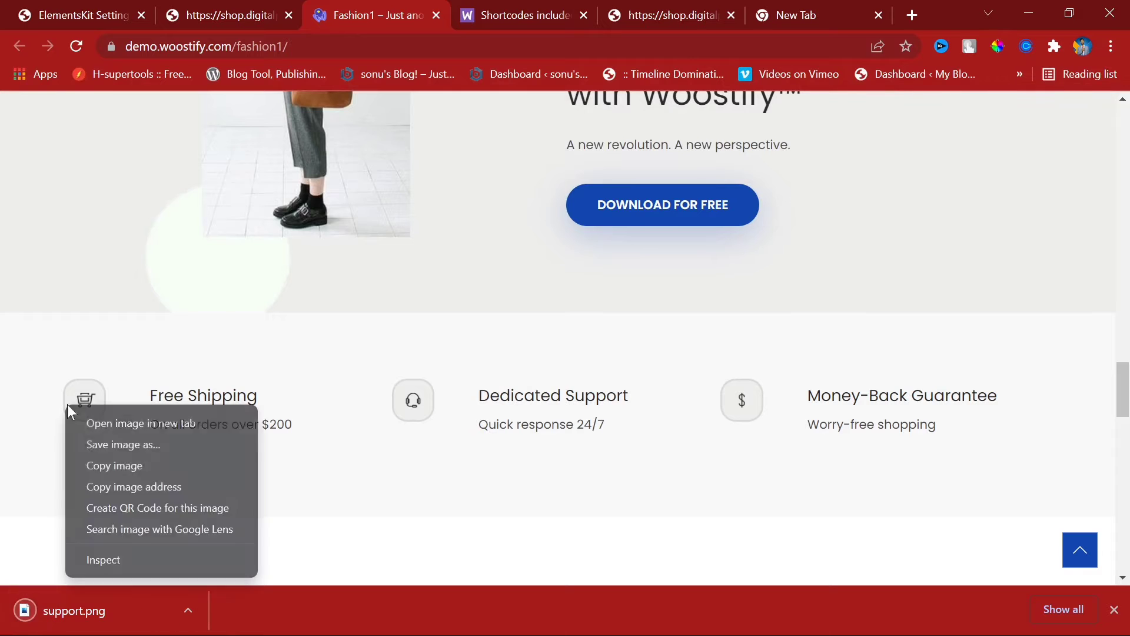
{"action": "left_click", "coordinate": [137, 443]}
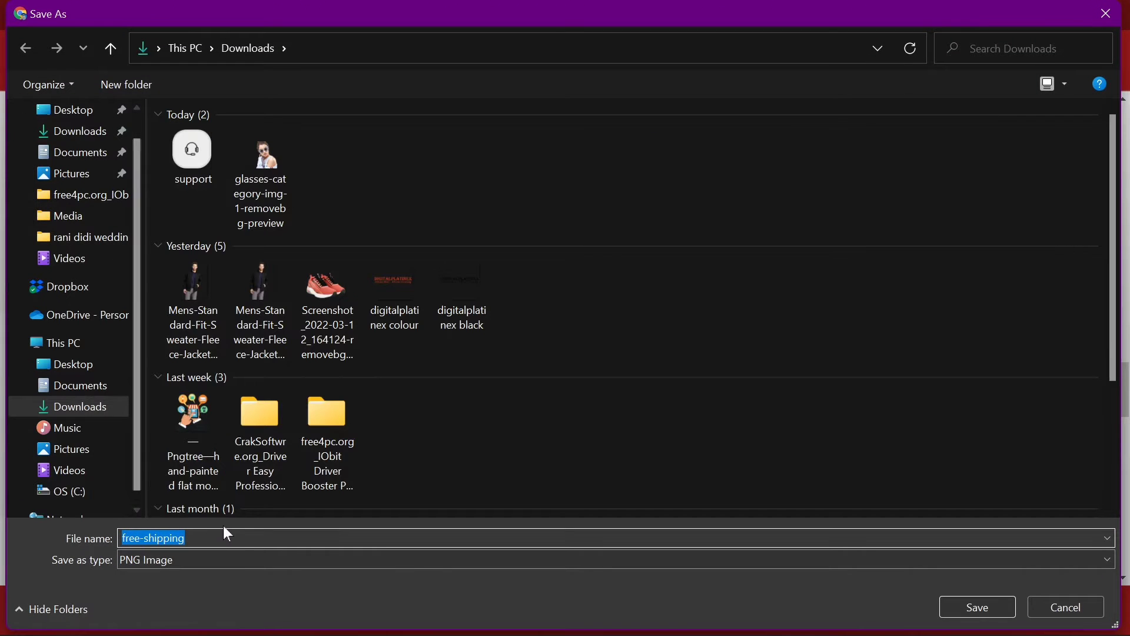
{"action": "key", "text": "Return"}
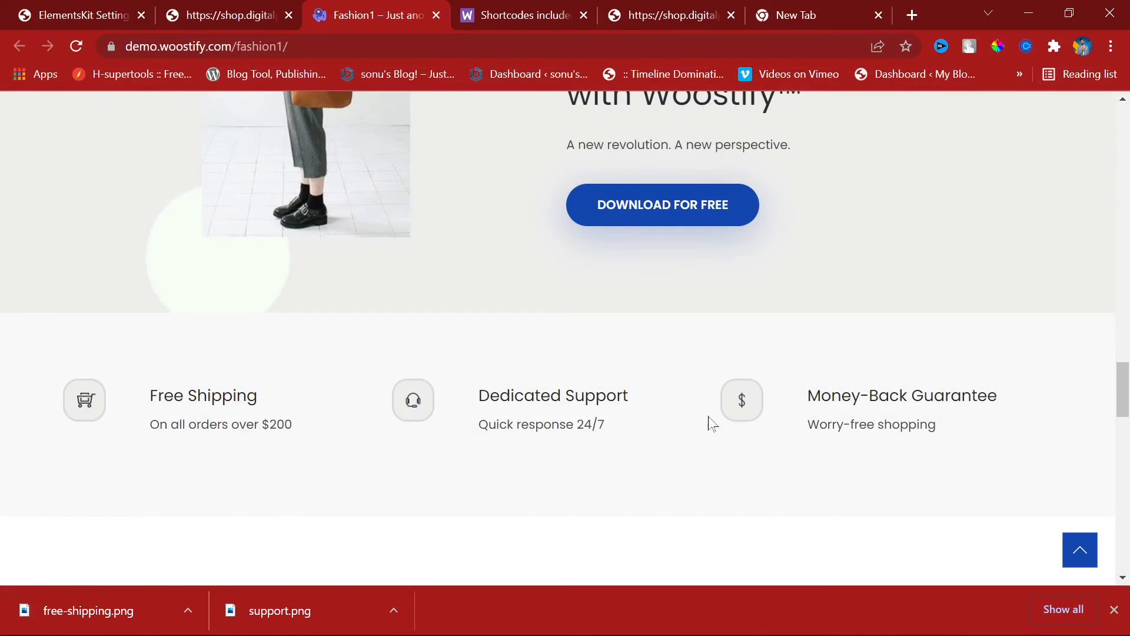
{"action": "right_click", "coordinate": [735, 402]}
{"action": "left_click", "coordinate": [791, 437]}
{"action": "key", "text": "Return"}
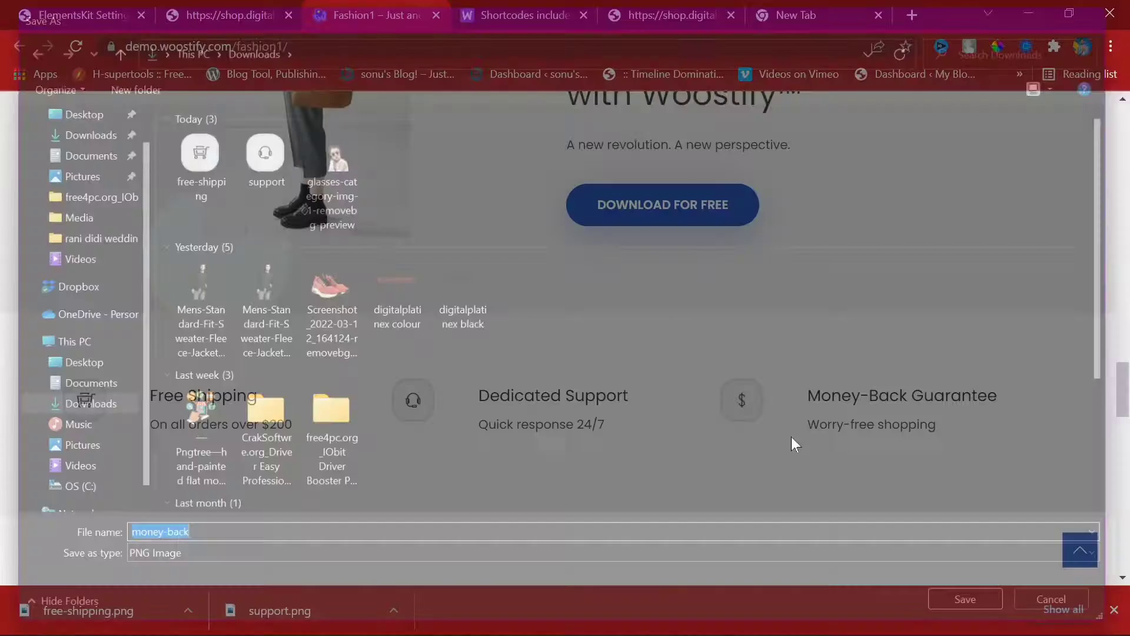
{"action": "left_click", "coordinate": [254, 10]}
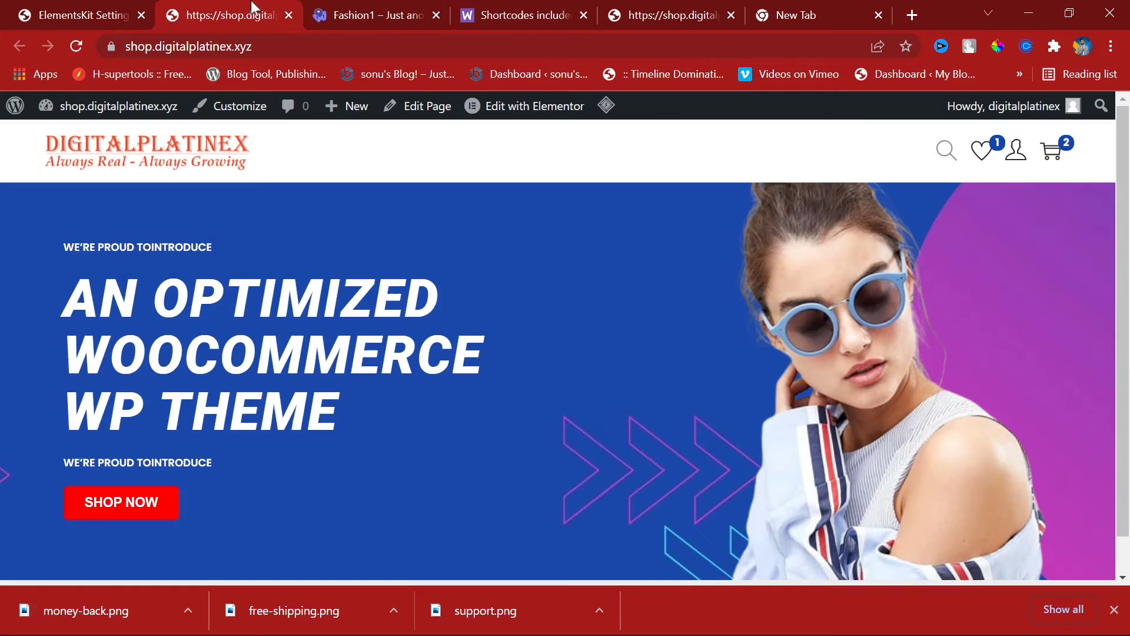
Step: Move the shop tab one place right and open the WordPress Media Library
{"action": "left_click_drag", "start_coordinate": [255, 9], "coordinate": [361, 11]}
{"action": "mouse_move", "coordinate": [502, 115]}
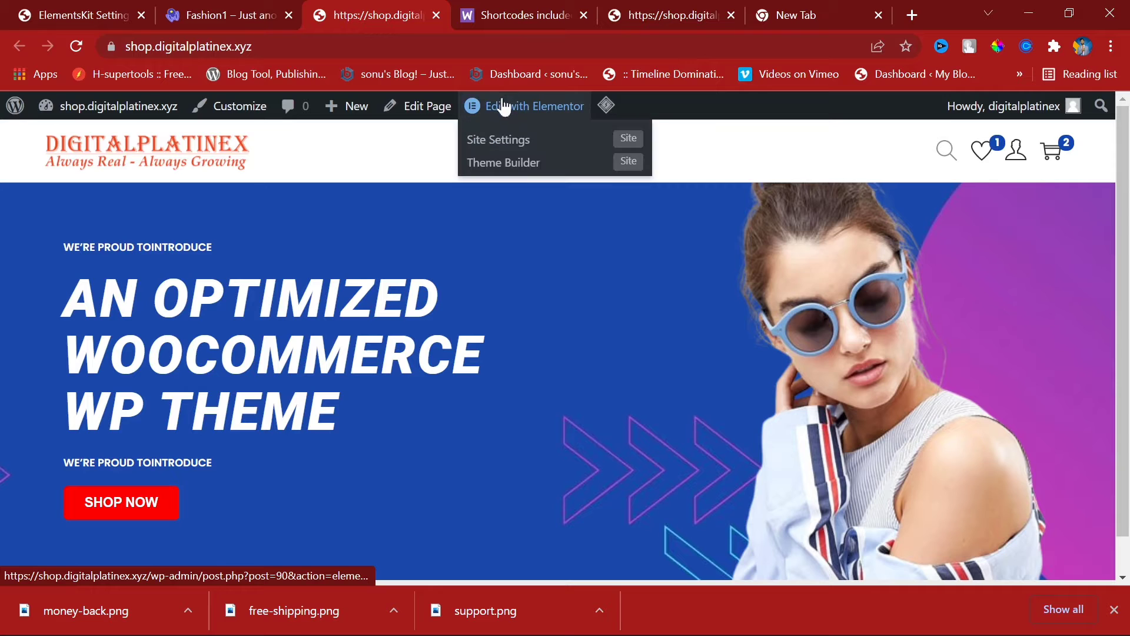
{"action": "left_click", "coordinate": [217, 6]}
{"action": "left_click", "coordinate": [54, 7]}
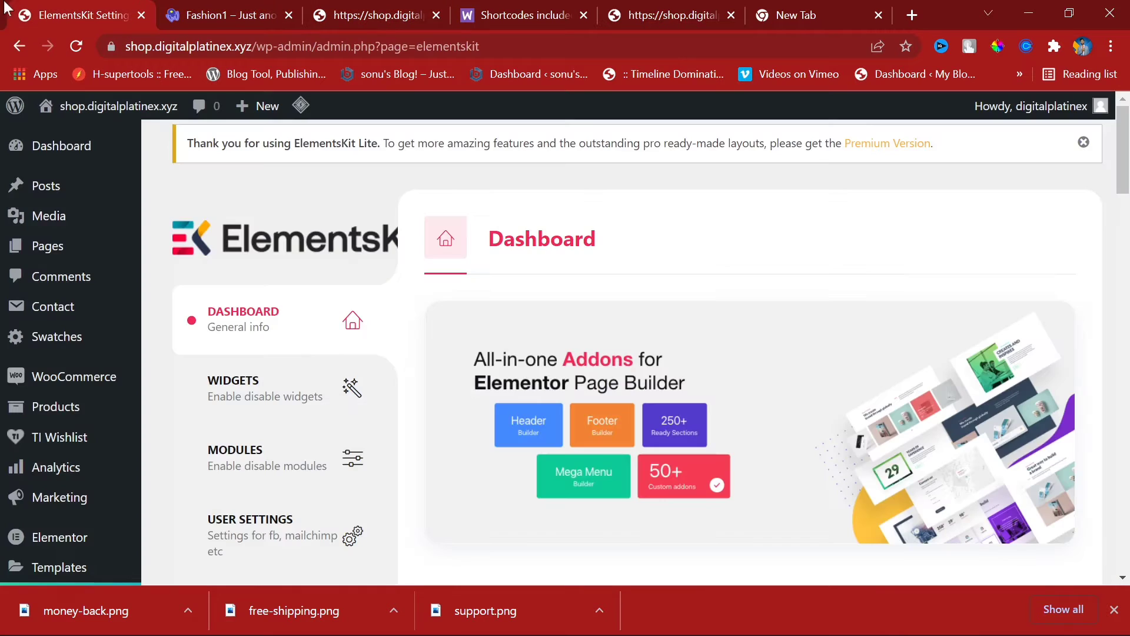
{"action": "mouse_move", "coordinate": [54, 216]}
{"action": "left_click", "coordinate": [193, 219]}
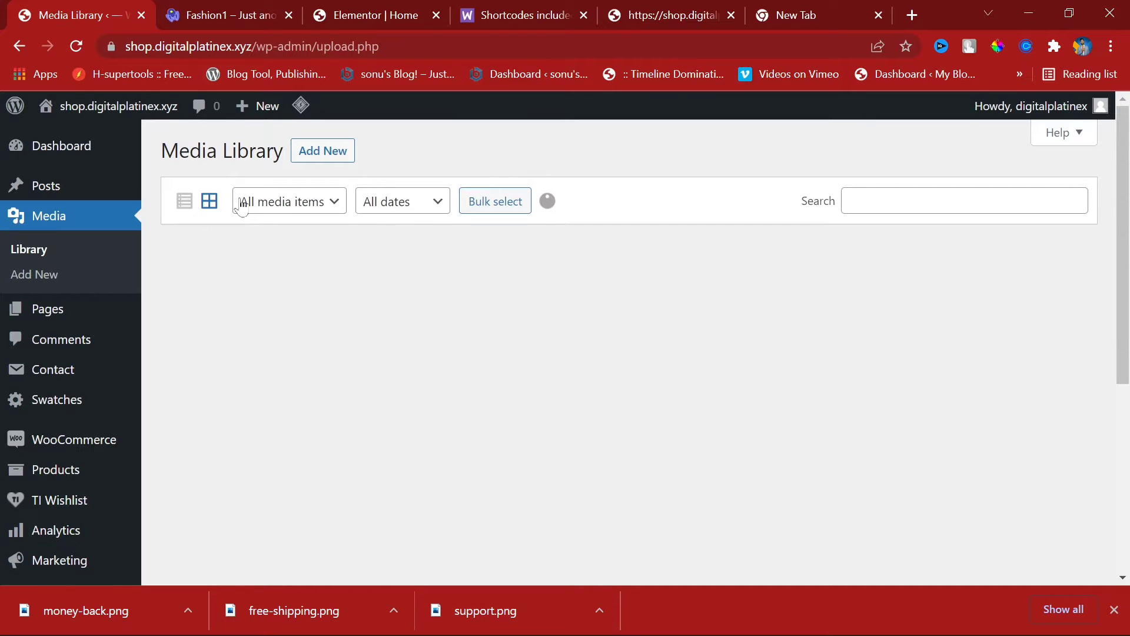
Step: Upload the money-back, free-shipping and support PNGs from Downloads
{"action": "left_click", "coordinate": [322, 150]}
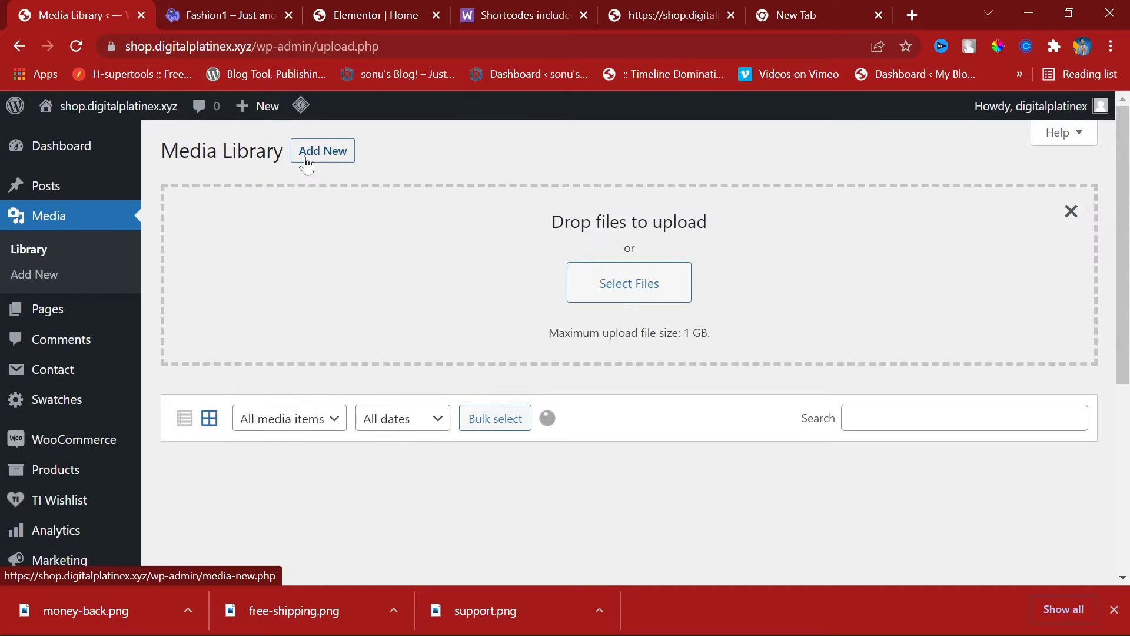
{"action": "left_click", "coordinate": [625, 283]}
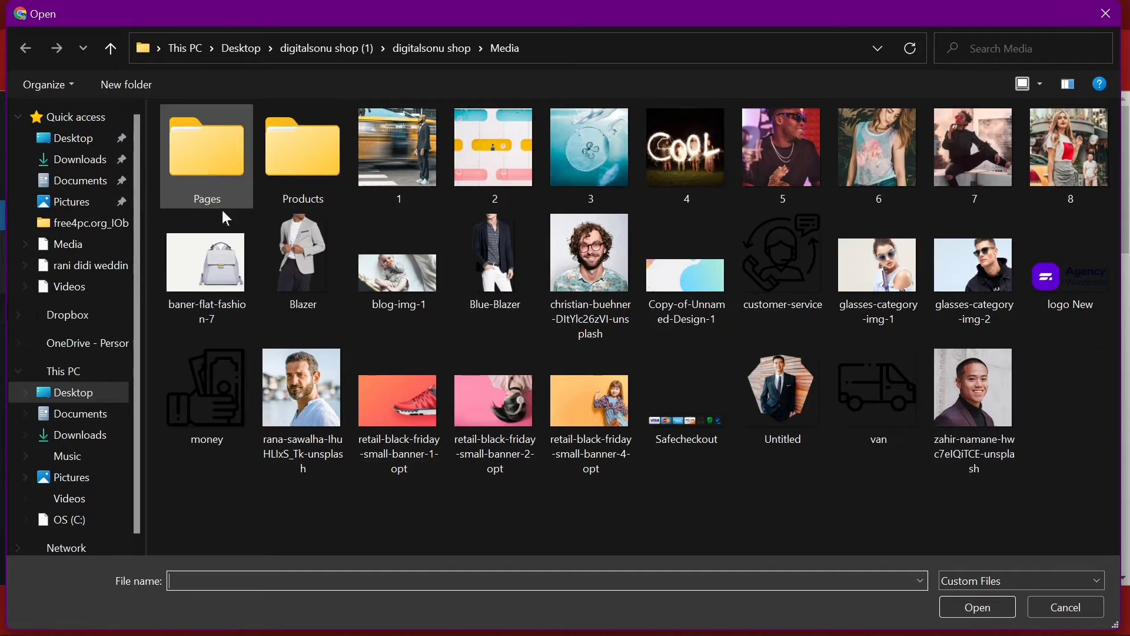
{"action": "left_click", "coordinate": [52, 178]}
{"action": "left_click", "coordinate": [53, 162]}
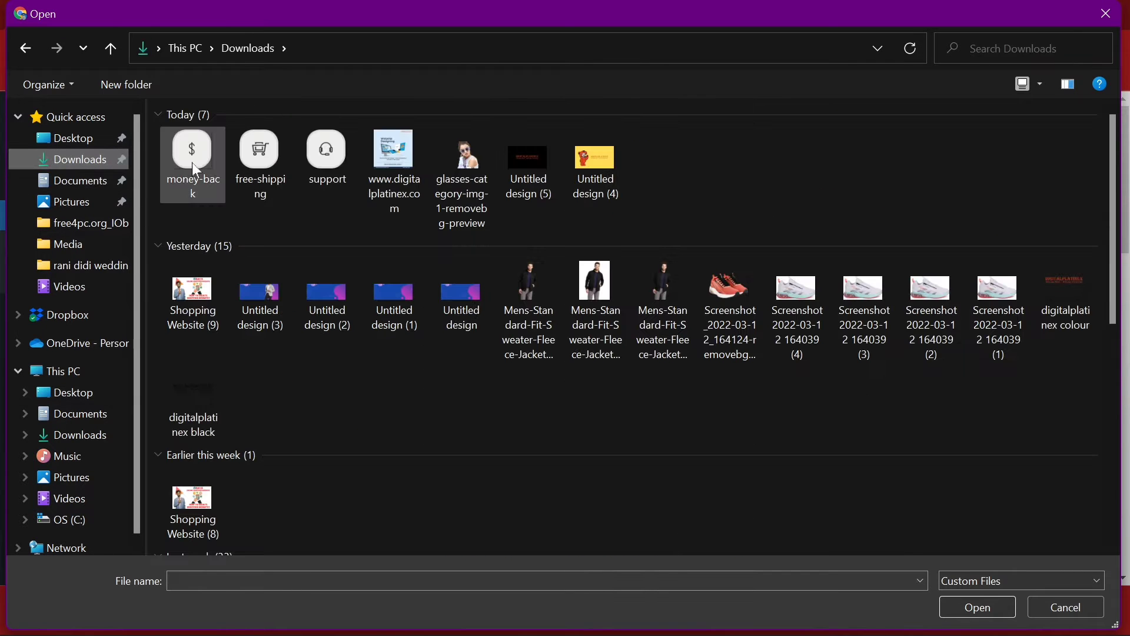
{"action": "left_click_drag", "start_coordinate": [155, 186], "coordinate": [336, 192]}
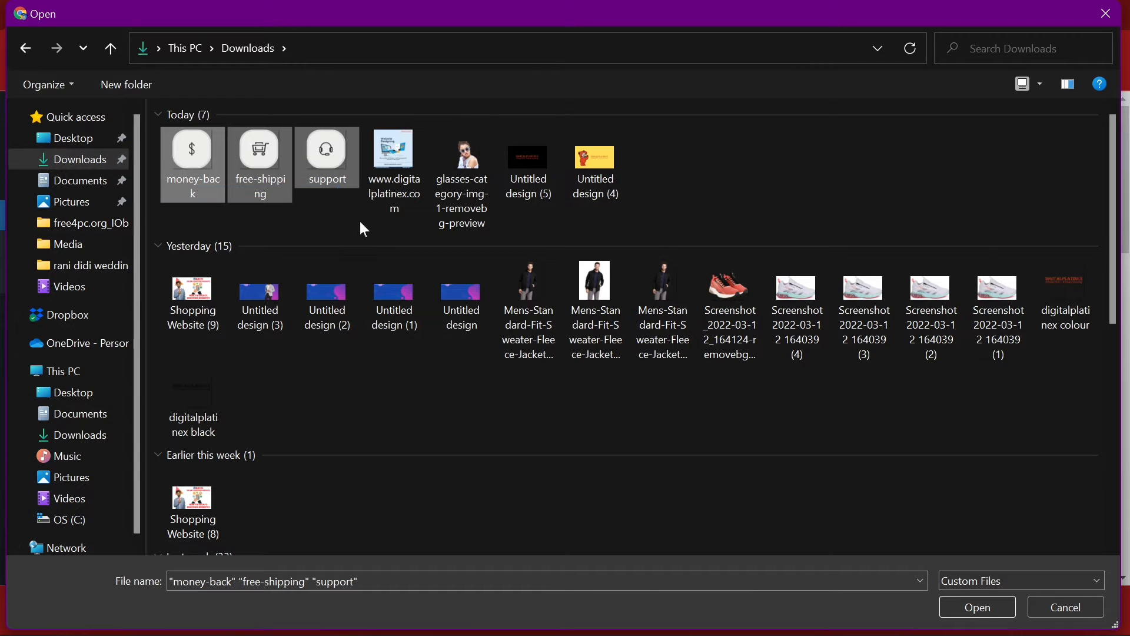
{"action": "key", "text": "Return"}
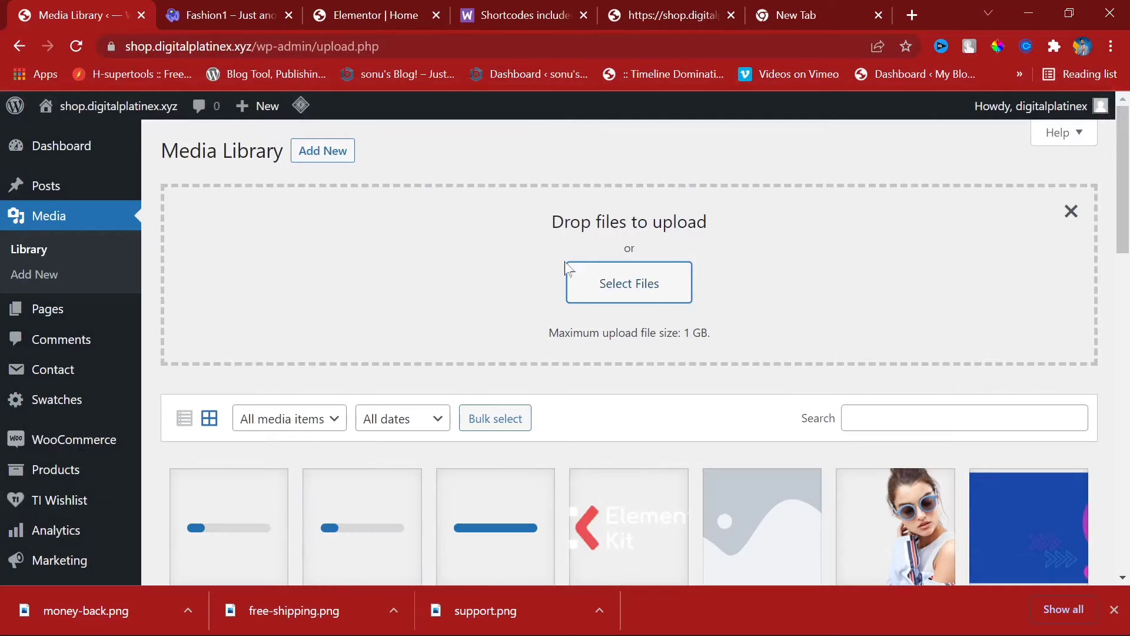
{"action": "scroll", "coordinate": [514, 406], "scroll_direction": "down", "scroll_amount": 5}
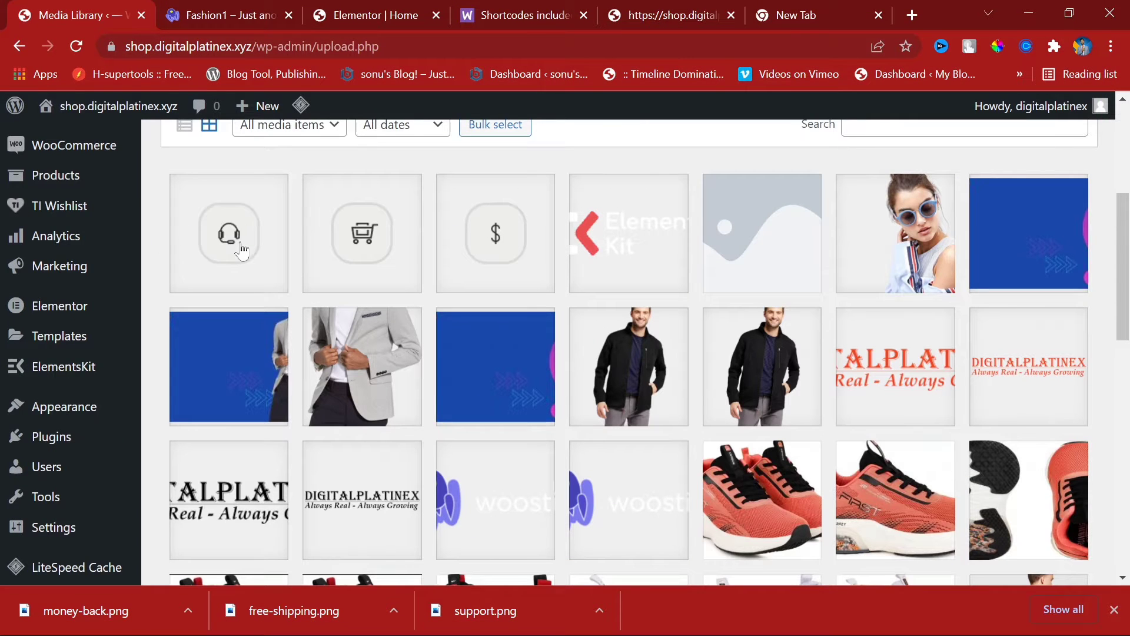
Step: Add a new section under the hero banner with three equal columns
{"action": "left_click", "coordinate": [244, 7]}
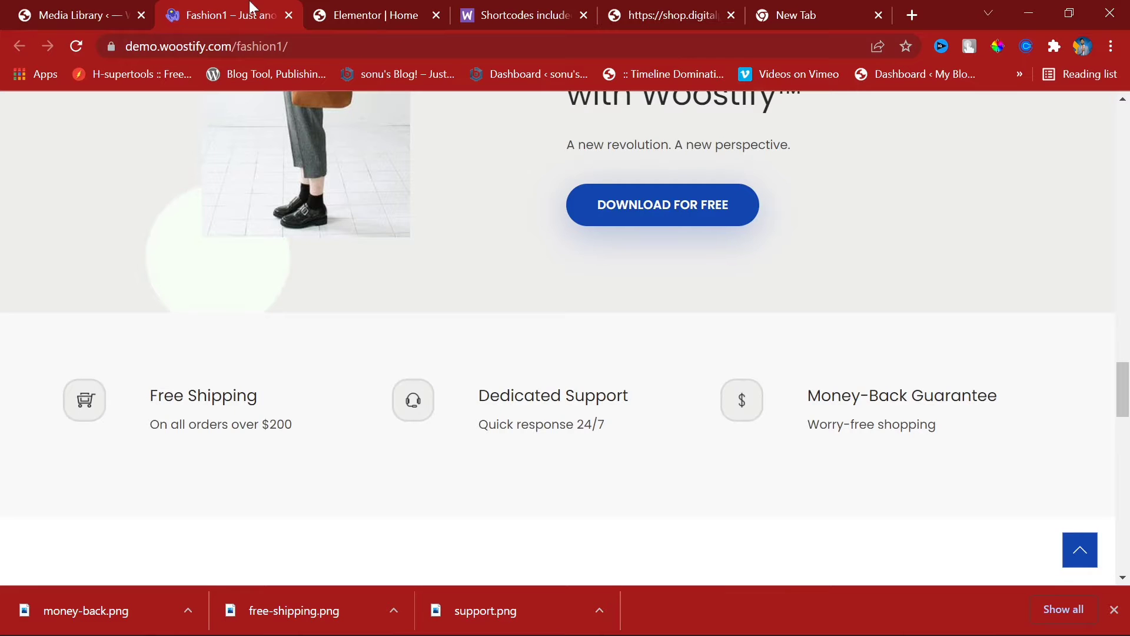
{"action": "scroll", "coordinate": [426, 257], "scroll_direction": "up", "scroll_amount": 5}
{"action": "scroll", "coordinate": [426, 262], "scroll_direction": "down", "scroll_amount": 5}
{"action": "left_click", "coordinate": [395, 7]}
{"action": "scroll", "coordinate": [417, 340], "scroll_direction": "down", "scroll_amount": 4}
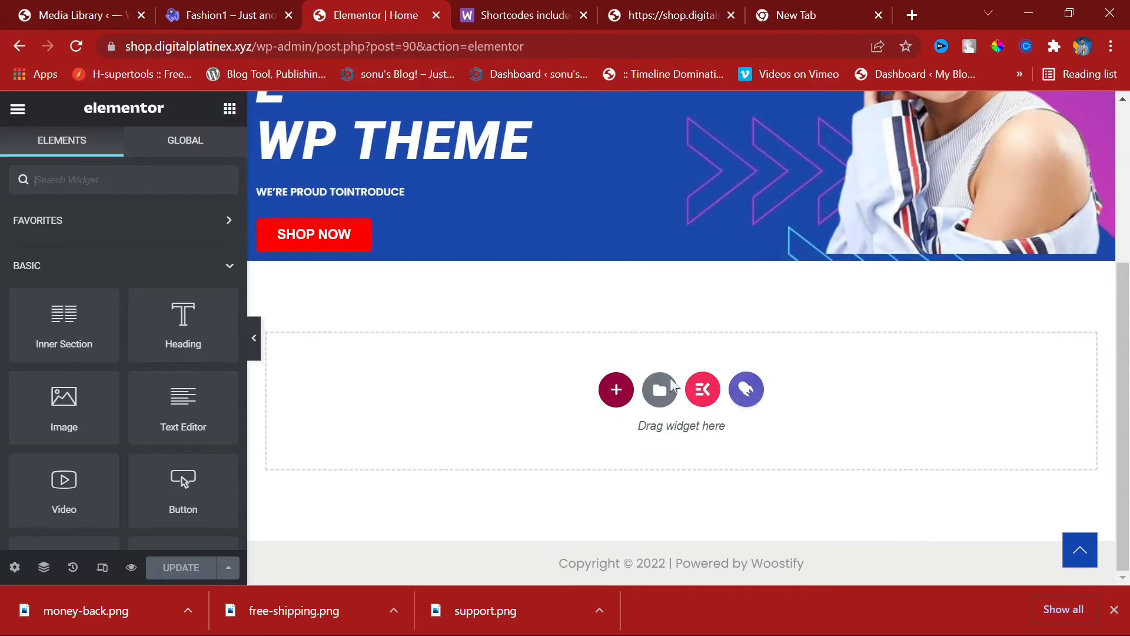
{"action": "left_click", "coordinate": [618, 391]}
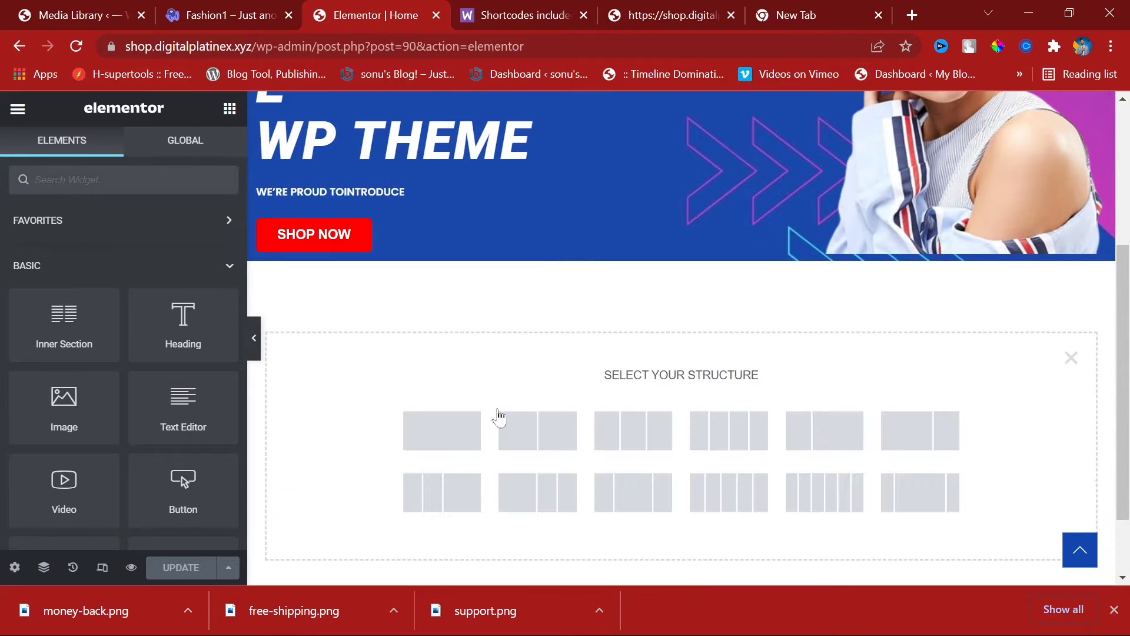
{"action": "left_click", "coordinate": [249, 8]}
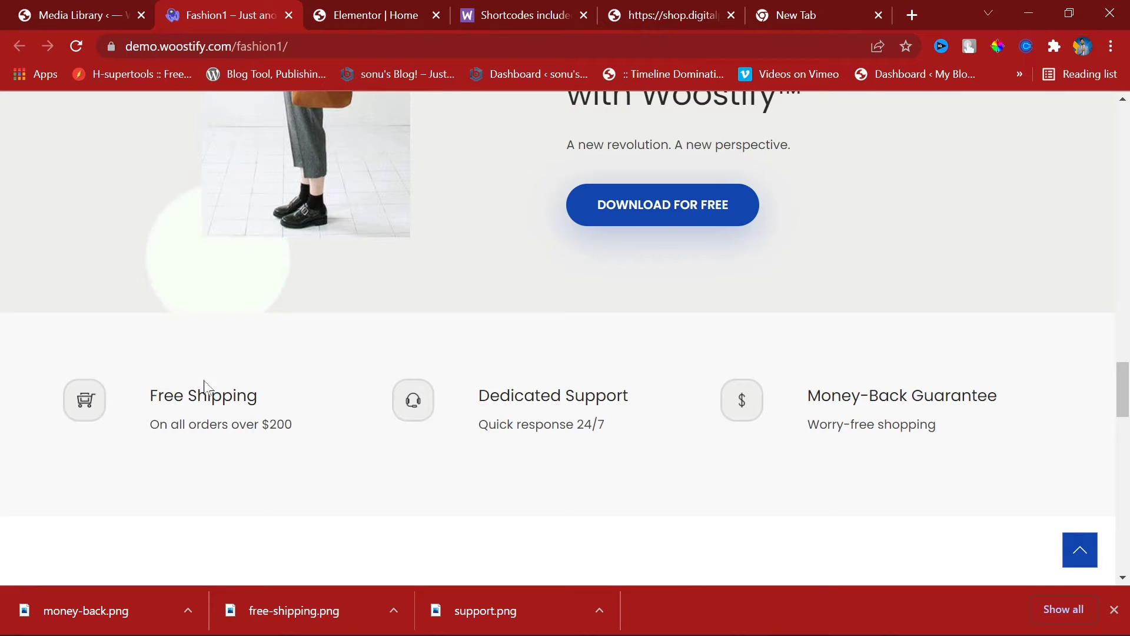
{"action": "left_click", "coordinate": [47, 7]}
{"action": "left_click", "coordinate": [347, 9]}
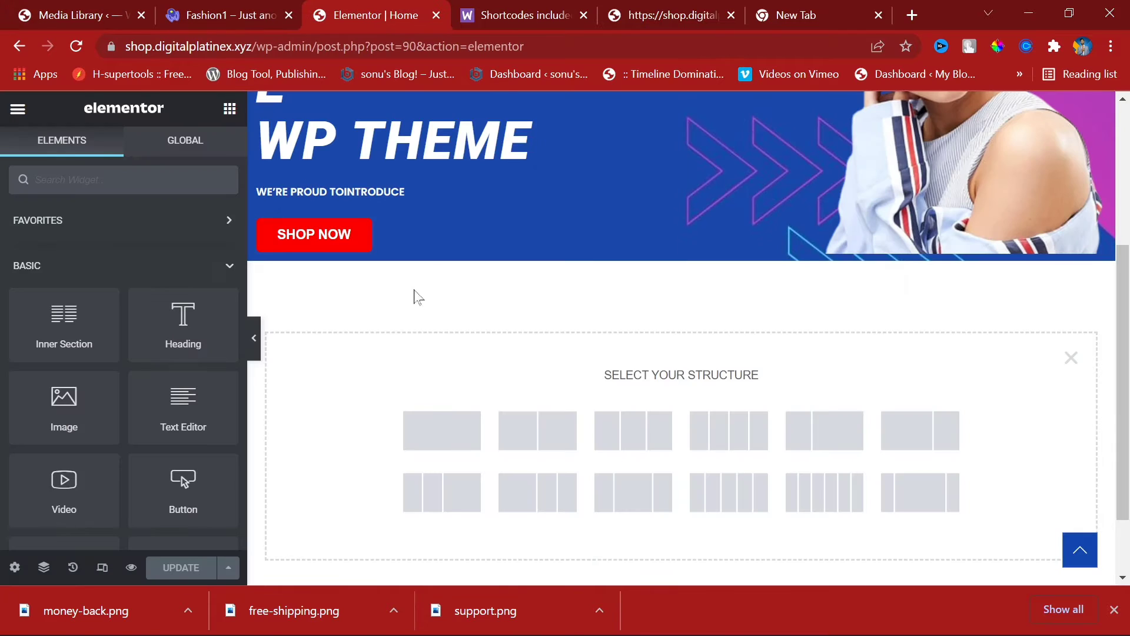
{"action": "left_click", "coordinate": [622, 432]}
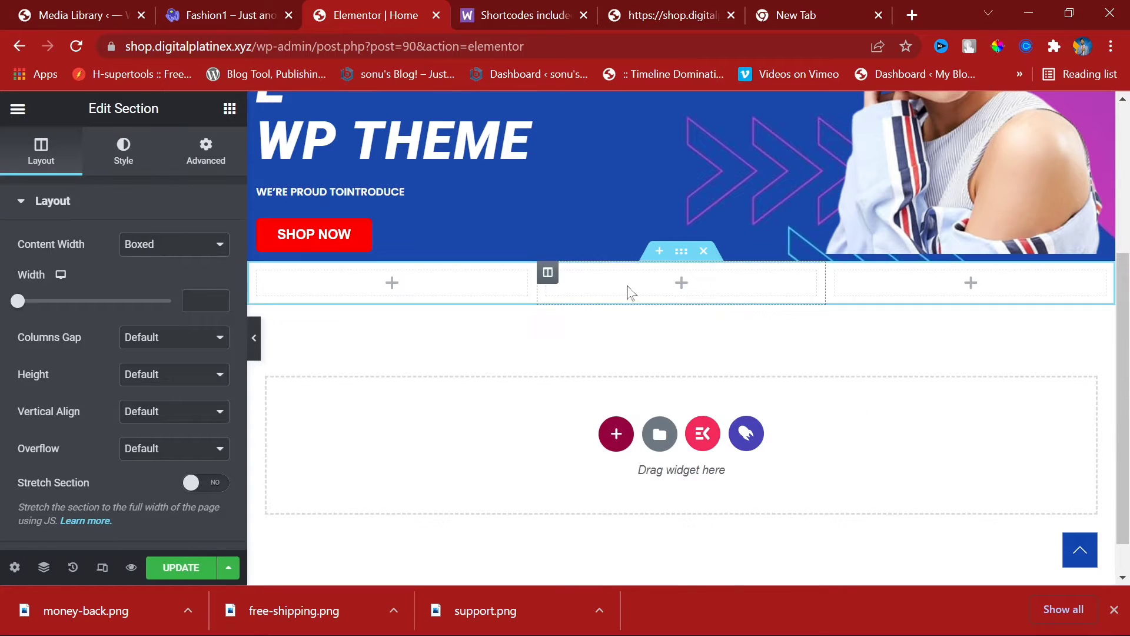
Step: Note the demo's 'Free Shipping' and 'On all orders over $200' text, then scroll the widget panel
{"action": "left_click", "coordinate": [229, 108]}
{"action": "left_click", "coordinate": [248, 6]}
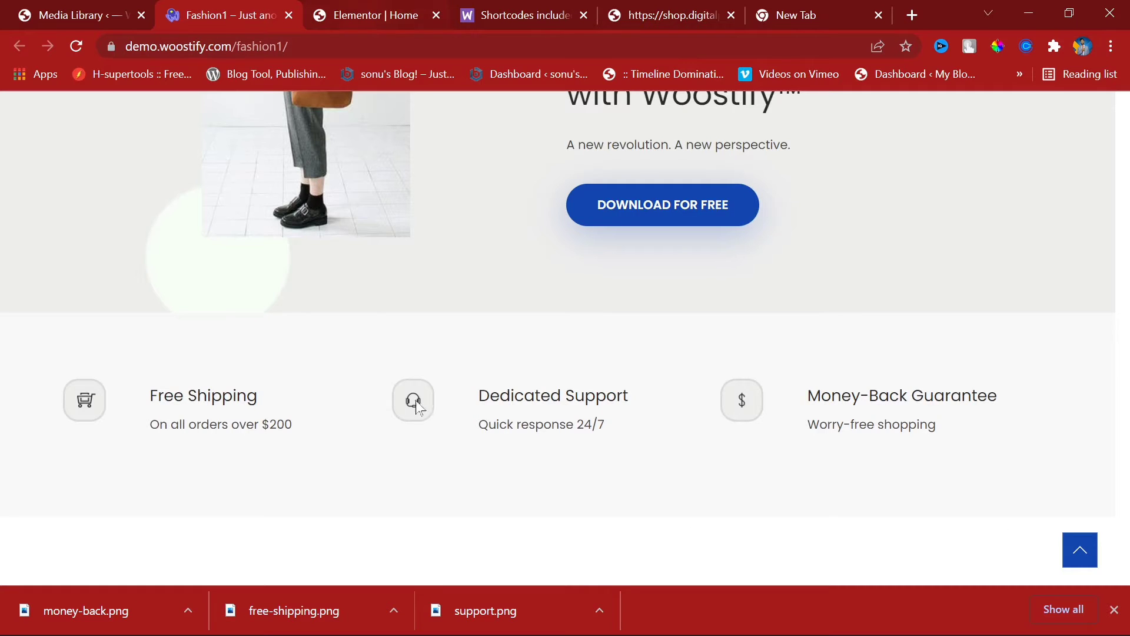
{"action": "left_click_drag", "start_coordinate": [148, 395], "coordinate": [284, 405]}
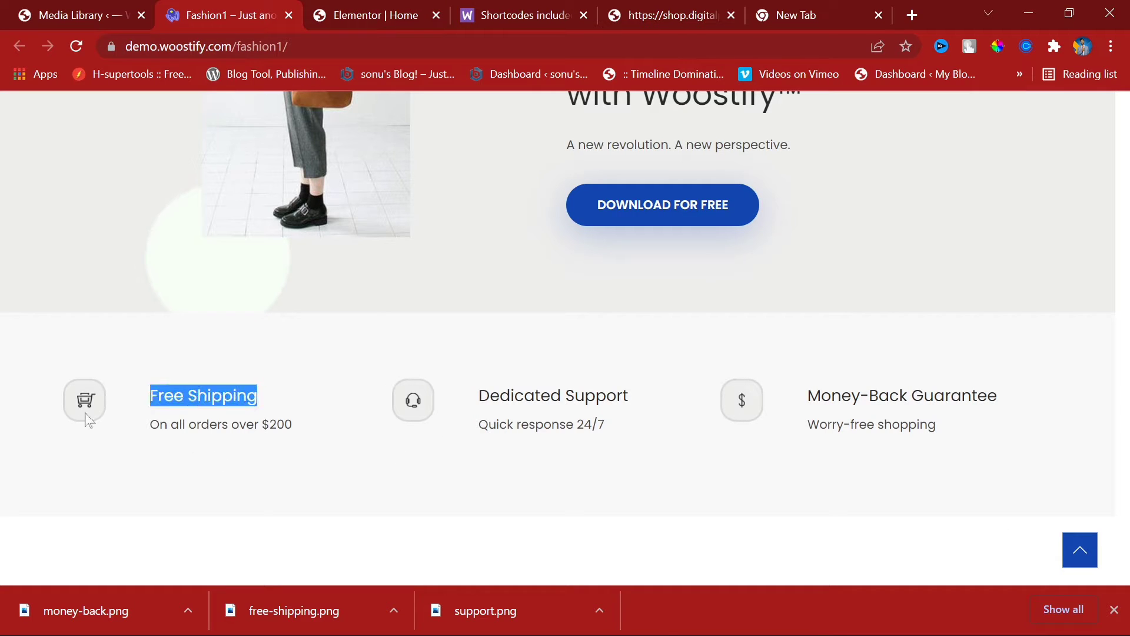
{"action": "left_click_drag", "start_coordinate": [148, 424], "coordinate": [382, 423]}
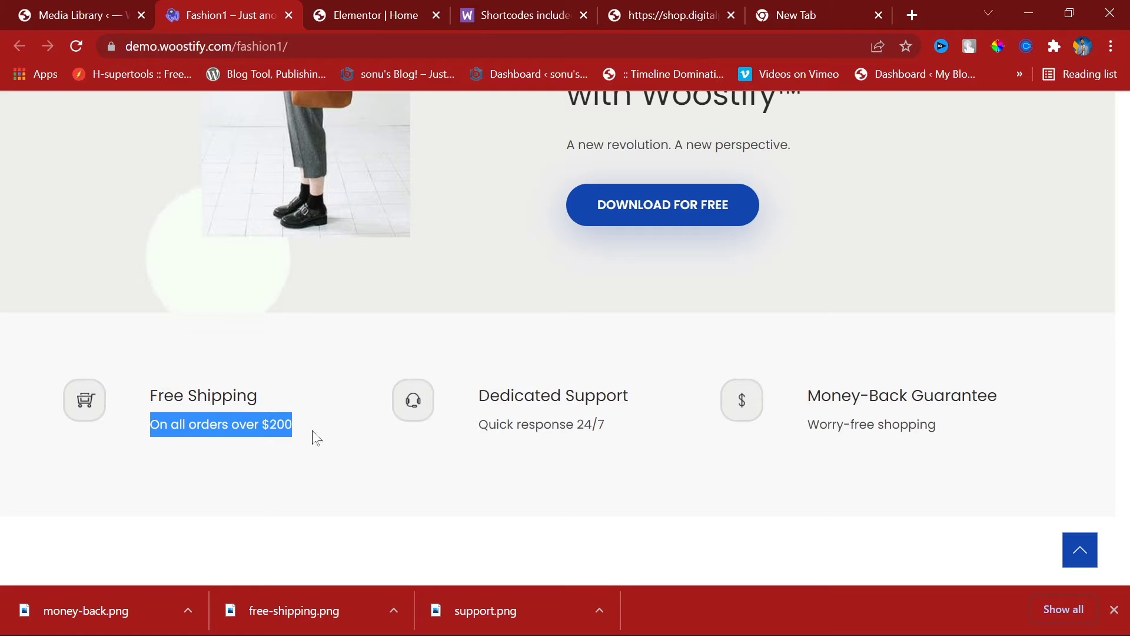
{"action": "left_click", "coordinate": [354, 12]}
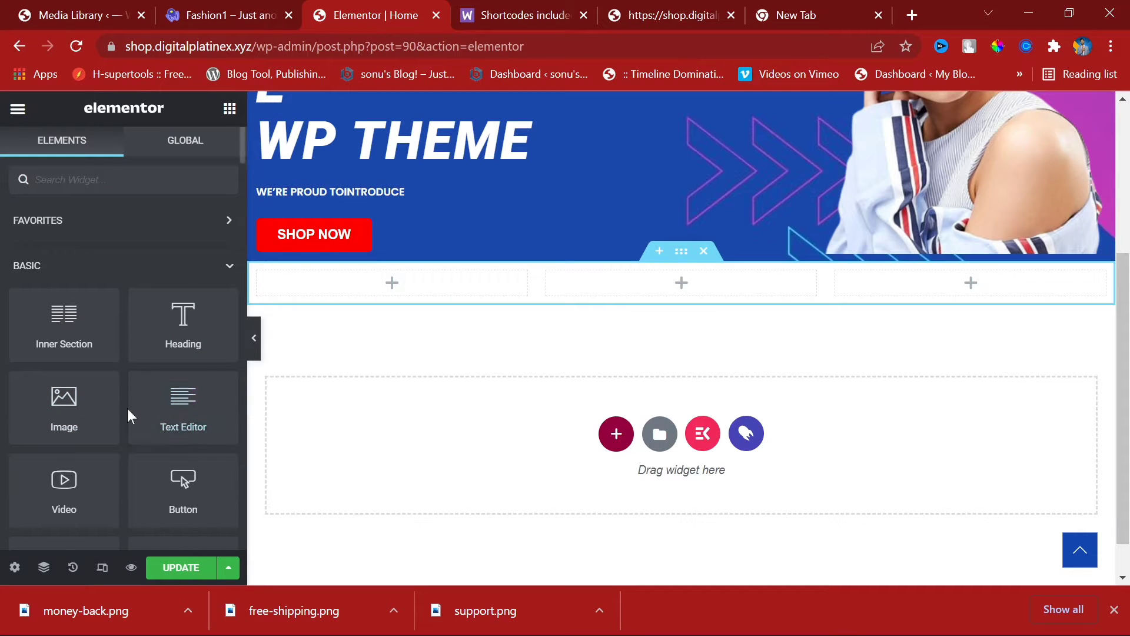
{"action": "scroll", "coordinate": [127, 408], "scroll_direction": "down", "scroll_amount": 7}
{"action": "scroll", "coordinate": [200, 332], "scroll_direction": "down", "scroll_amount": 4}
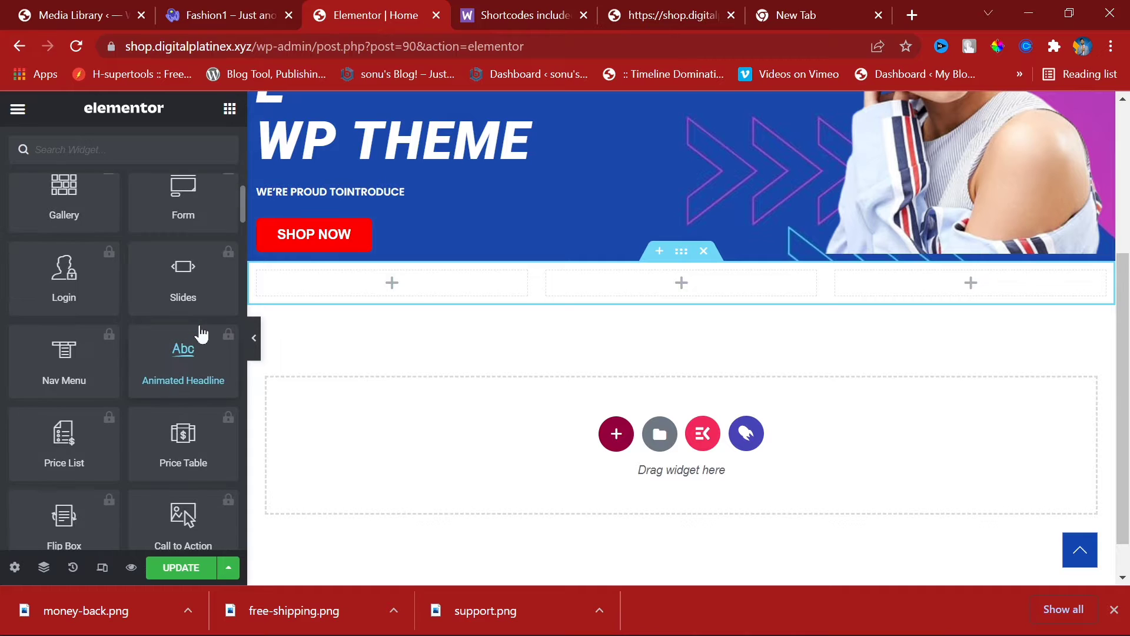
{"action": "scroll", "coordinate": [199, 337], "scroll_direction": "down", "scroll_amount": 6}
Step: Place an Image Box widget from the General group into the first column
{"action": "scroll", "coordinate": [198, 338], "scroll_direction": "down", "scroll_amount": 6}
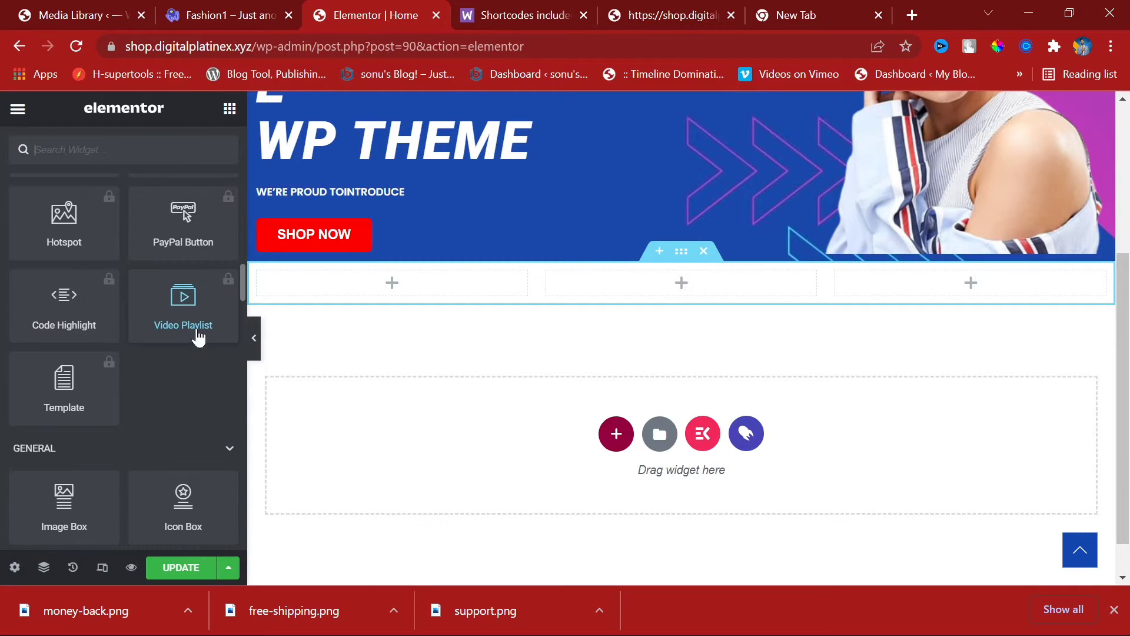
{"action": "scroll", "coordinate": [219, 435], "scroll_direction": "down", "scroll_amount": 4}
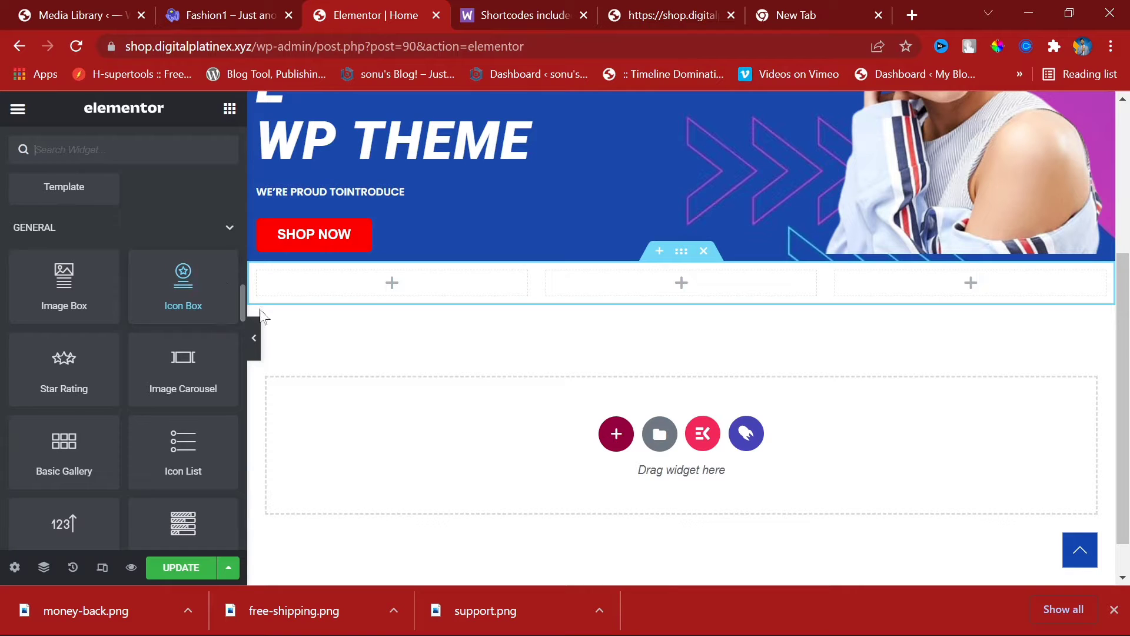
{"action": "left_click_drag", "start_coordinate": [81, 293], "coordinate": [444, 294]}
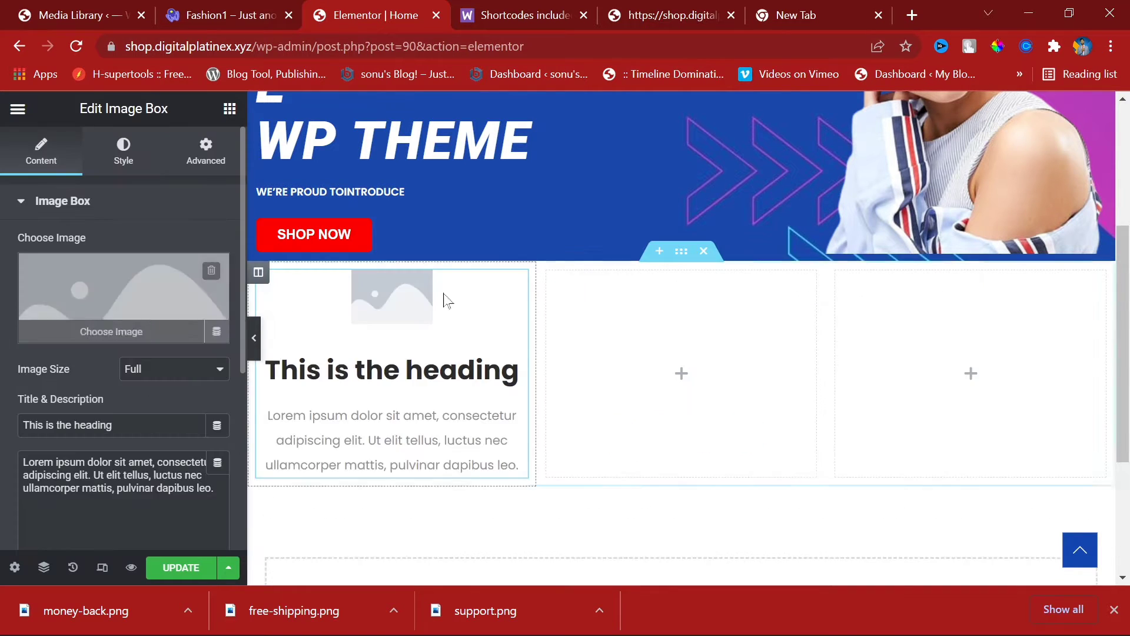
Step: Try the Thumbnail 150 x 150 image size, then set it back to Full
{"action": "left_click", "coordinate": [169, 379]}
{"action": "left_click", "coordinate": [168, 378]}
{"action": "left_click", "coordinate": [170, 379]}
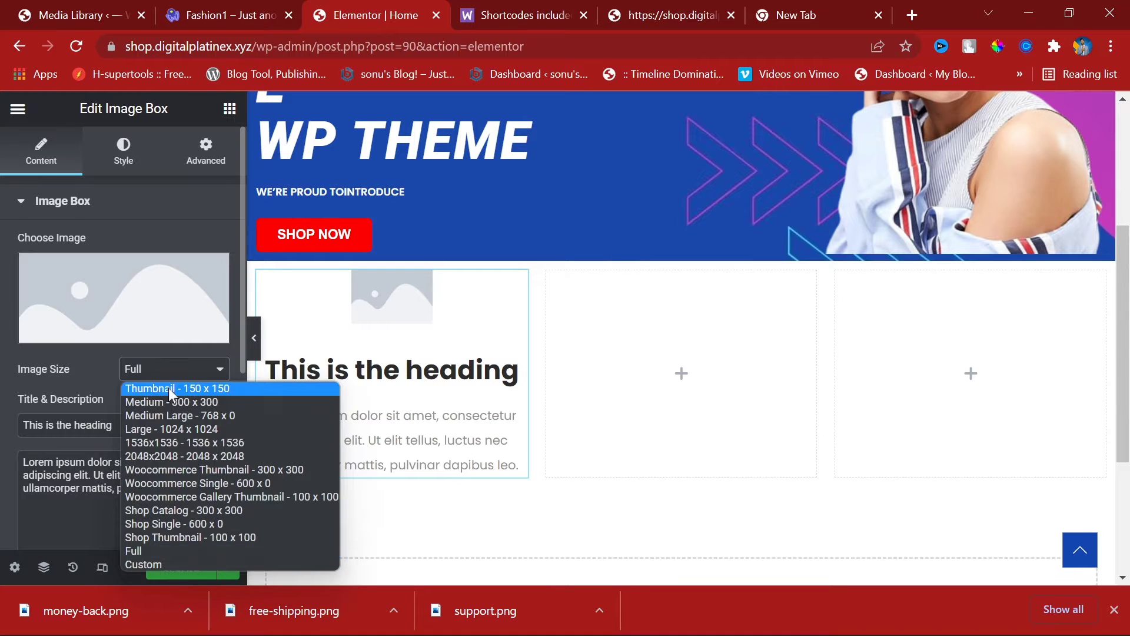
{"action": "left_click", "coordinate": [168, 387]}
{"action": "left_click", "coordinate": [200, 366]}
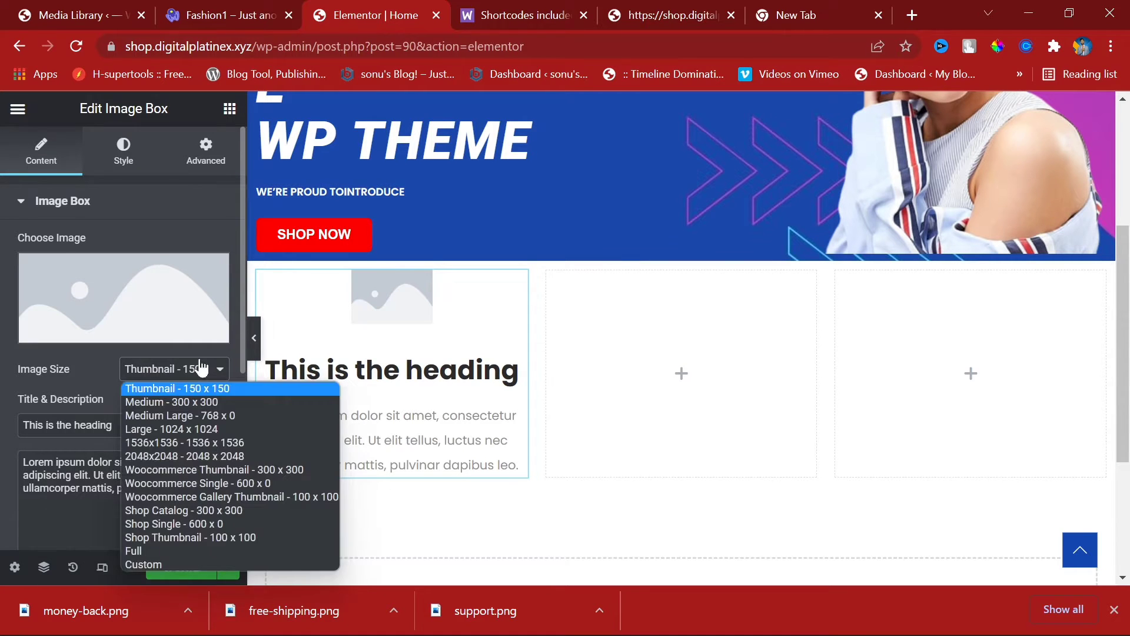
{"action": "left_click", "coordinate": [190, 552]}
Step: Try Left and Right image positions, keep Top, and set the Title HTML Tag to H4
{"action": "scroll", "coordinate": [123, 353], "scroll_direction": "down", "scroll_amount": 5}
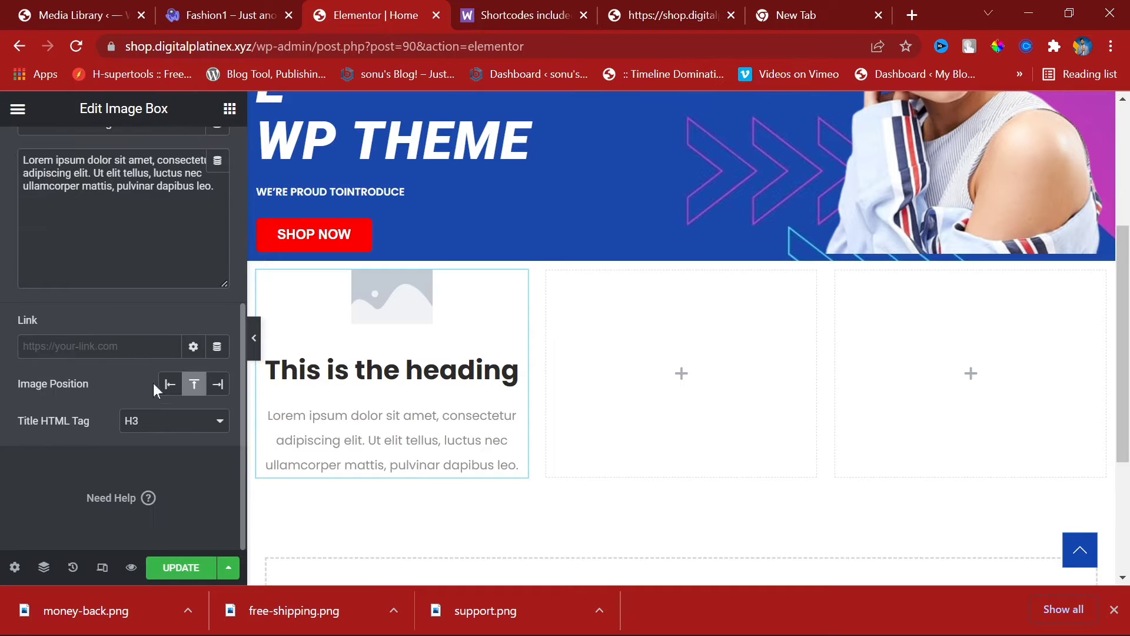
{"action": "left_click", "coordinate": [170, 384]}
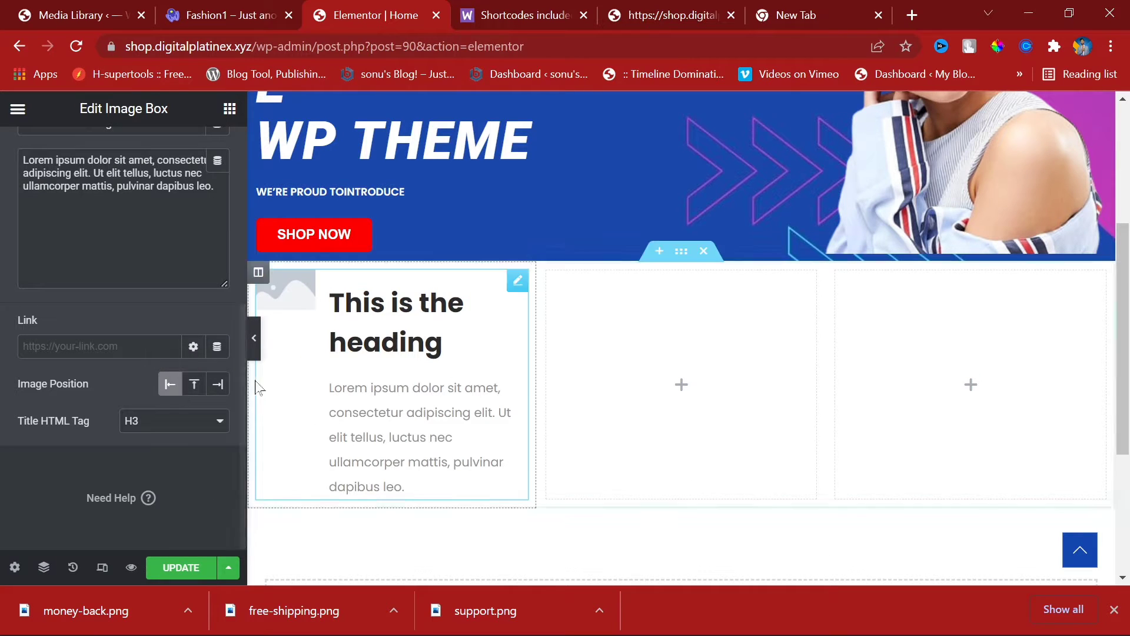
{"action": "left_click", "coordinate": [195, 384]}
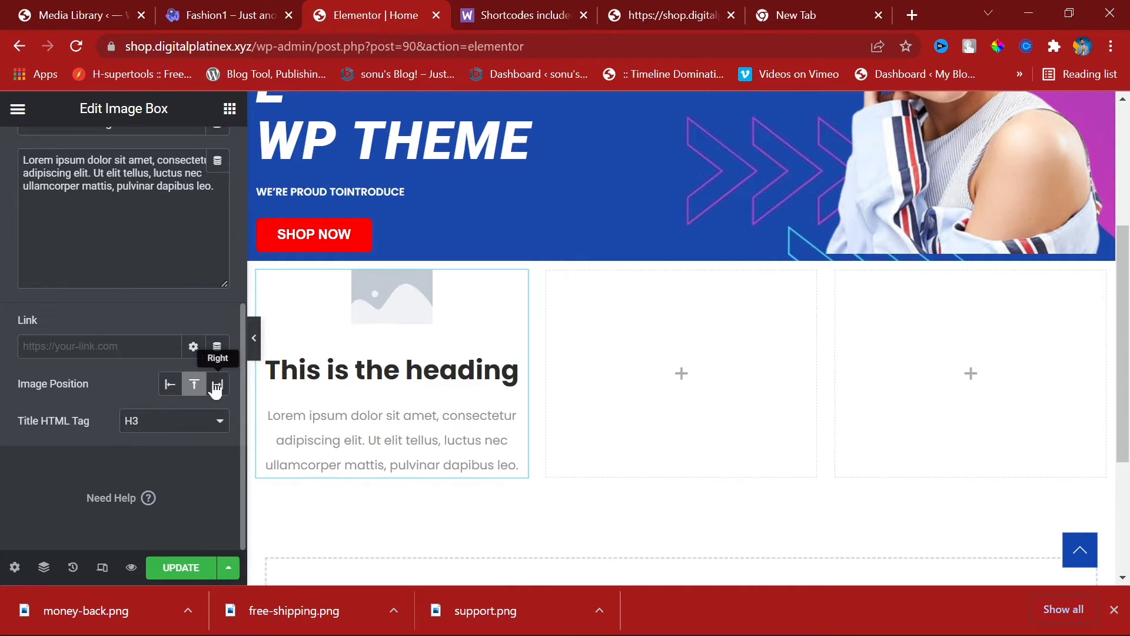
{"action": "left_click", "coordinate": [215, 387]}
{"action": "left_click", "coordinate": [188, 388]}
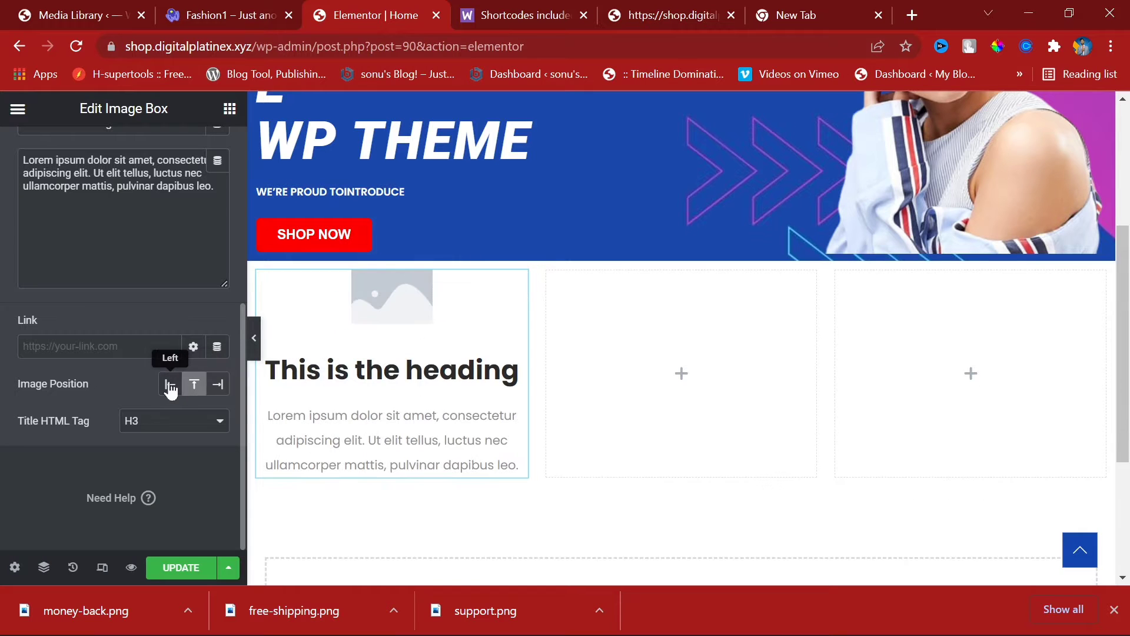
{"action": "left_click", "coordinate": [170, 427]}
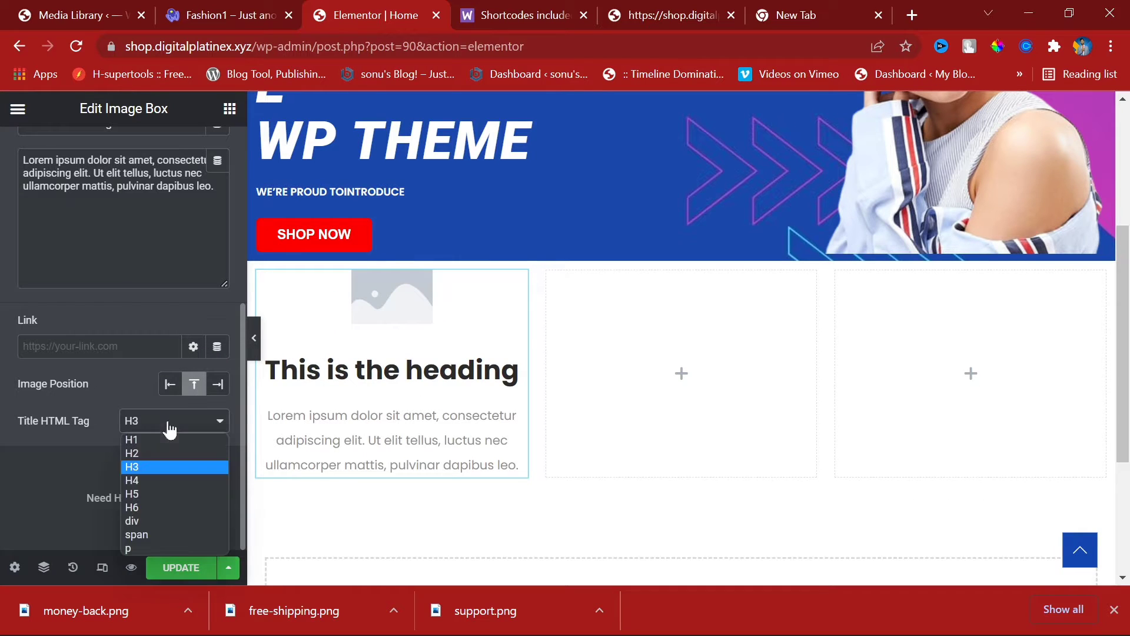
{"action": "left_click", "coordinate": [164, 480]}
{"action": "scroll", "coordinate": [153, 353], "scroll_direction": "up", "scroll_amount": 5}
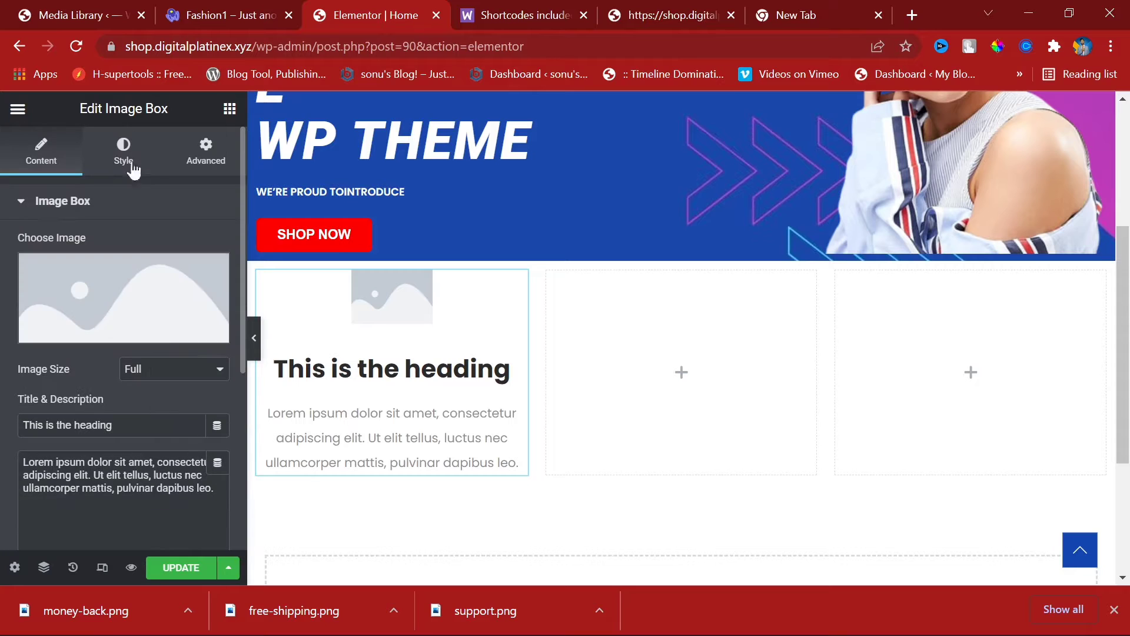
Step: In the Style settings, set the hover animation to Grow after trying Shrink
{"action": "left_click", "coordinate": [123, 147]}
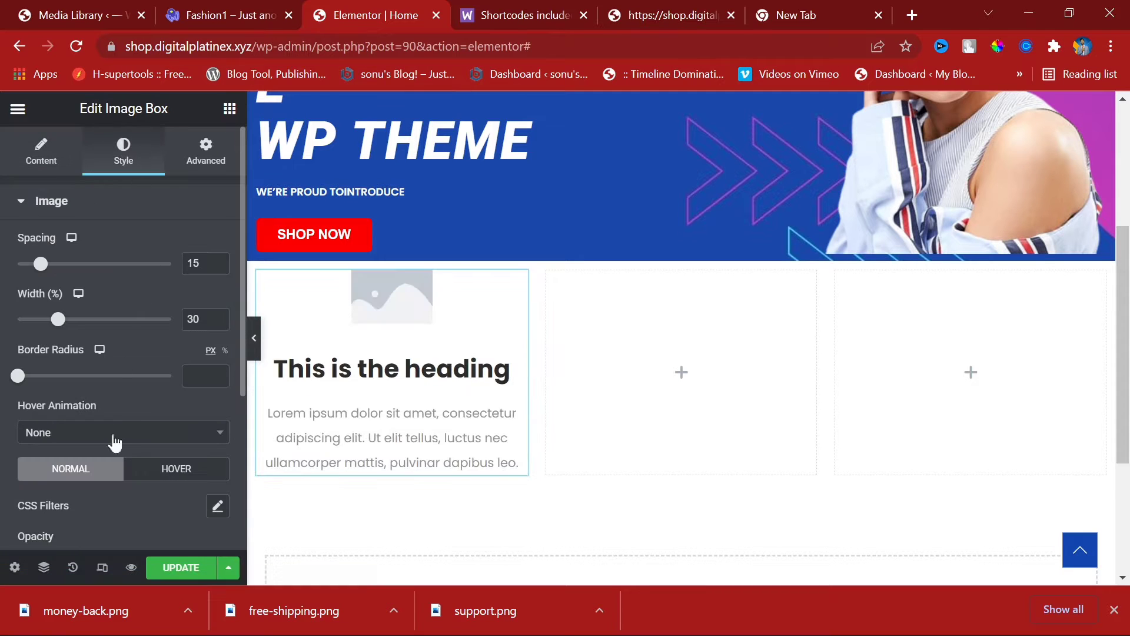
{"action": "scroll", "coordinate": [118, 447], "scroll_direction": "down", "scroll_amount": 4}
{"action": "left_click", "coordinate": [120, 213]}
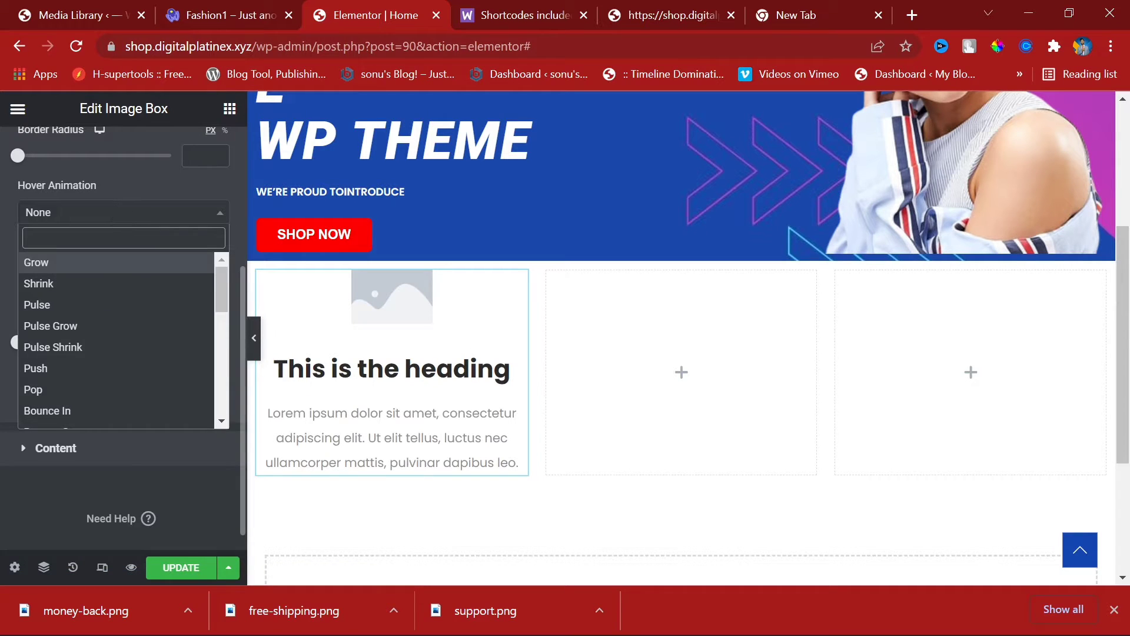
{"action": "left_click", "coordinate": [106, 283]}
{"action": "left_click", "coordinate": [87, 213]}
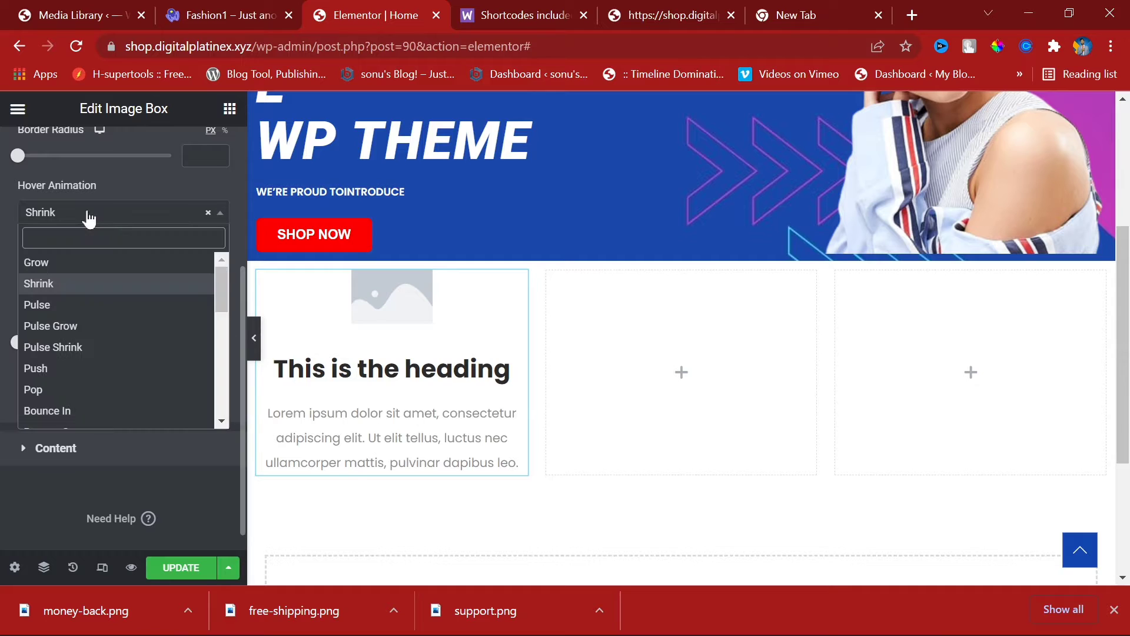
{"action": "left_click", "coordinate": [81, 262]}
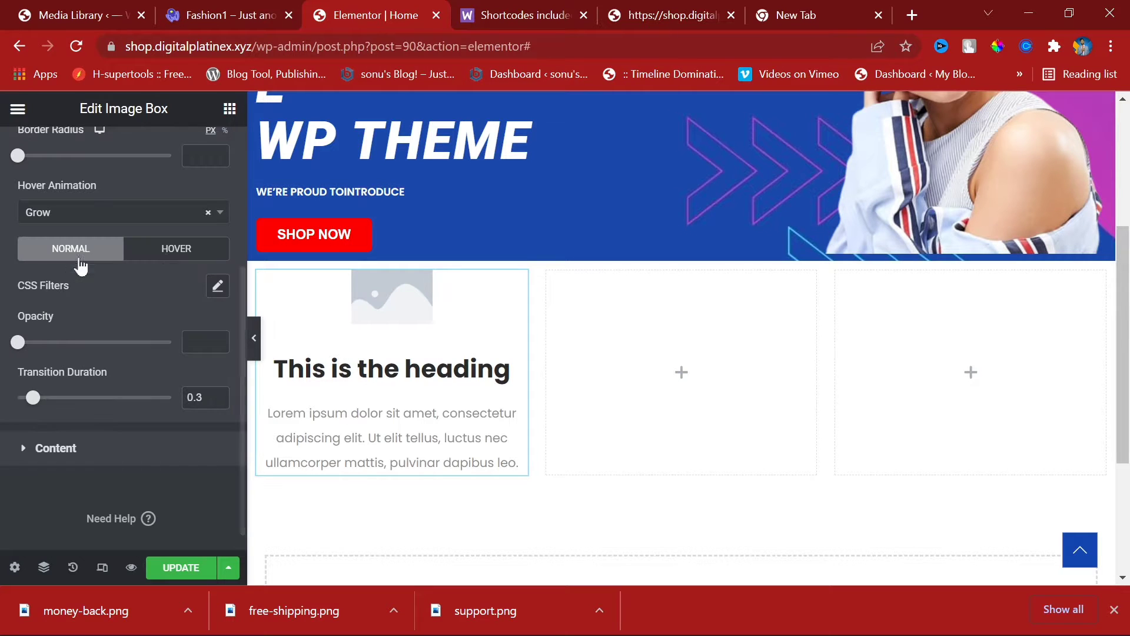
Step: Compare Middle and Top vertical alignment for the box content, then return to Content settings
{"action": "left_click", "coordinate": [117, 456]}
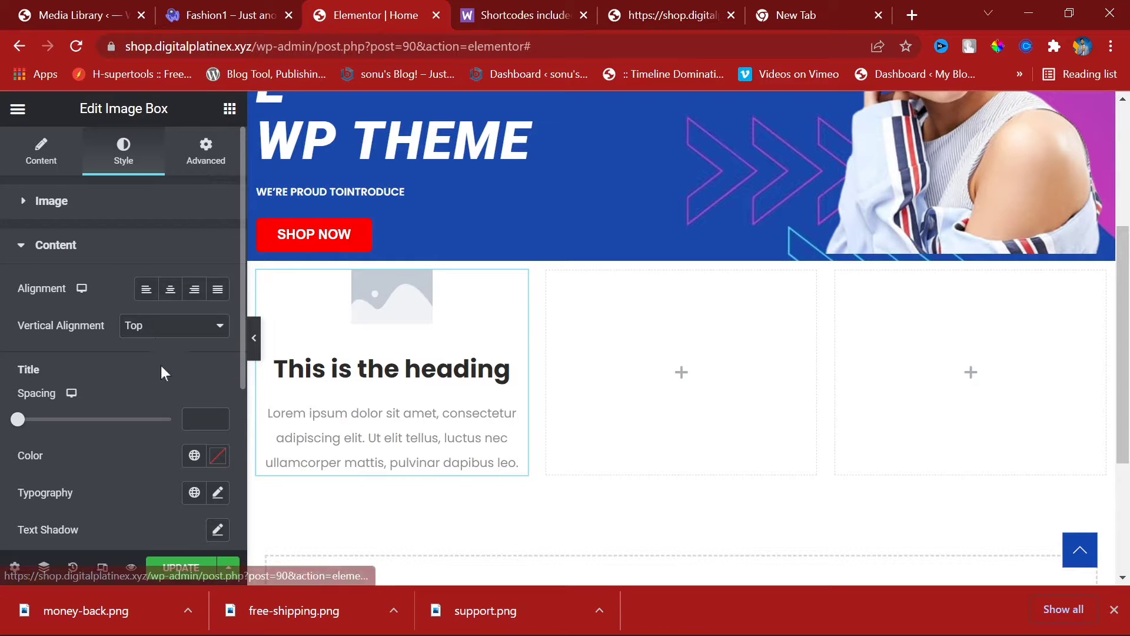
{"action": "left_click", "coordinate": [152, 330]}
{"action": "left_click", "coordinate": [155, 360]}
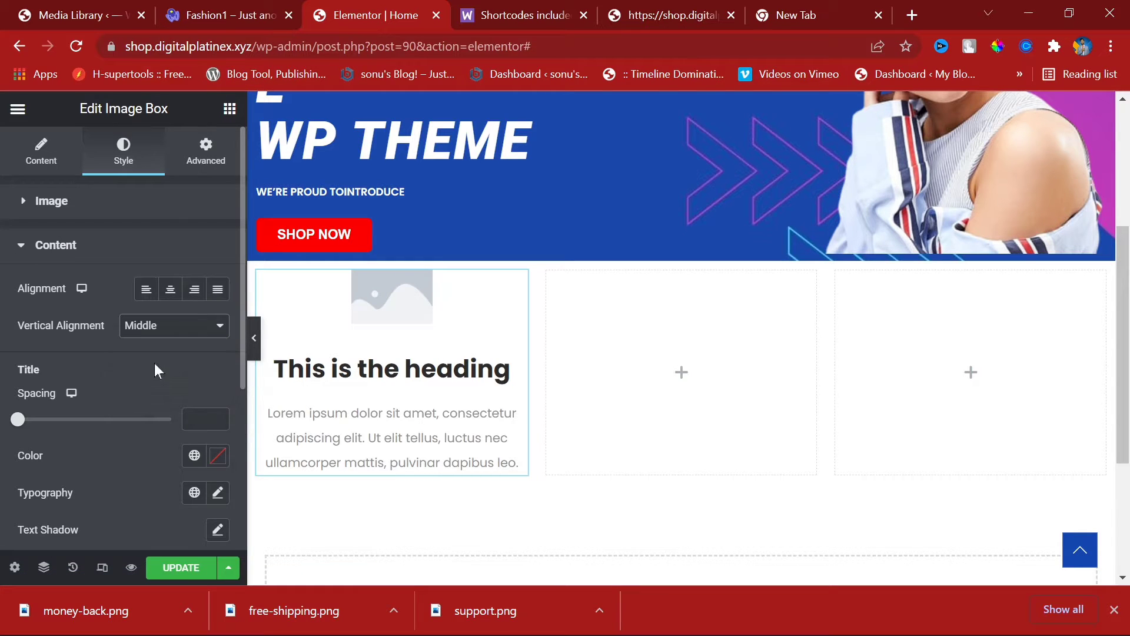
{"action": "left_click", "coordinate": [147, 323]}
{"action": "left_click", "coordinate": [156, 346]}
{"action": "scroll", "coordinate": [165, 350], "scroll_direction": "down", "scroll_amount": 5}
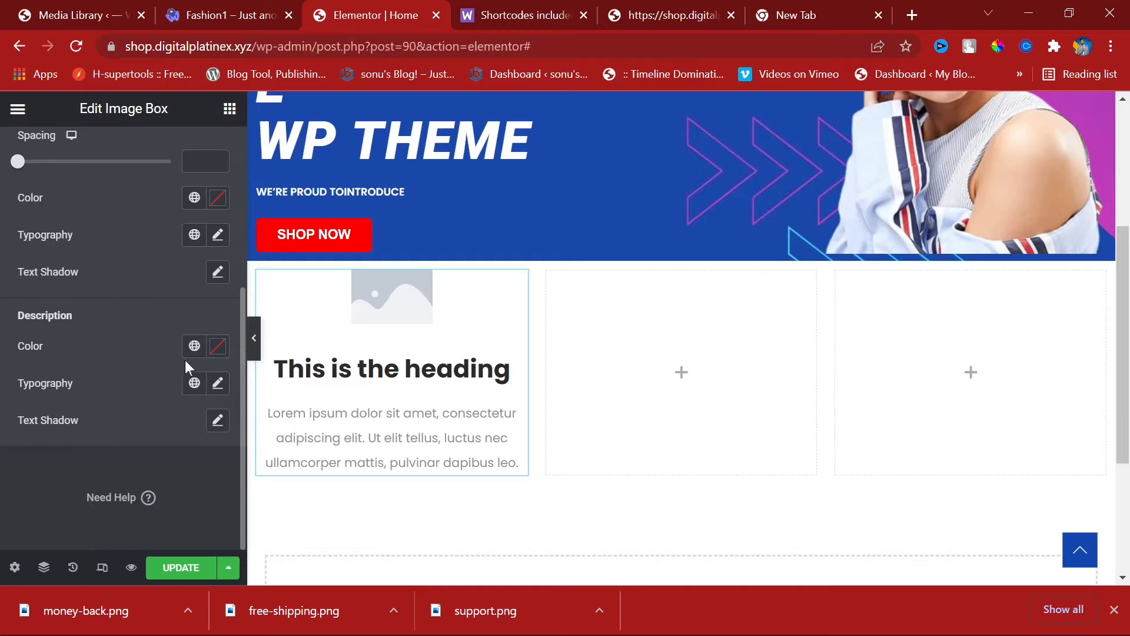
{"action": "scroll", "coordinate": [187, 367], "scroll_direction": "up", "scroll_amount": 10}
{"action": "left_click", "coordinate": [46, 168]}
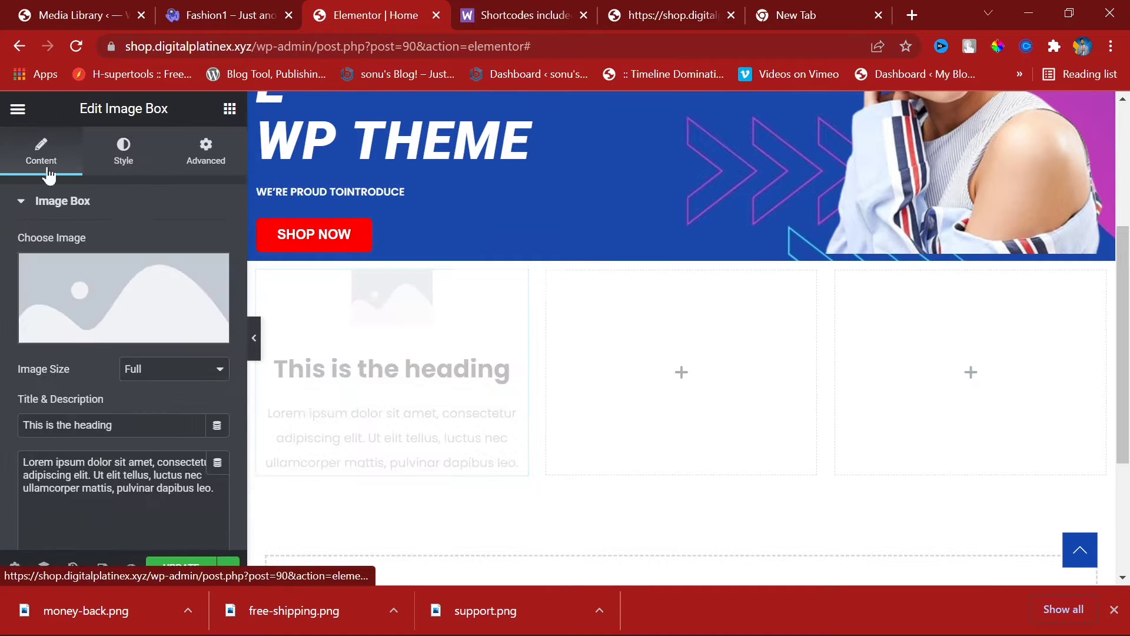
Step: Insert the free-shipping.png cart icon from the Media Library into the first image box
{"action": "left_click", "coordinate": [80, 283]}
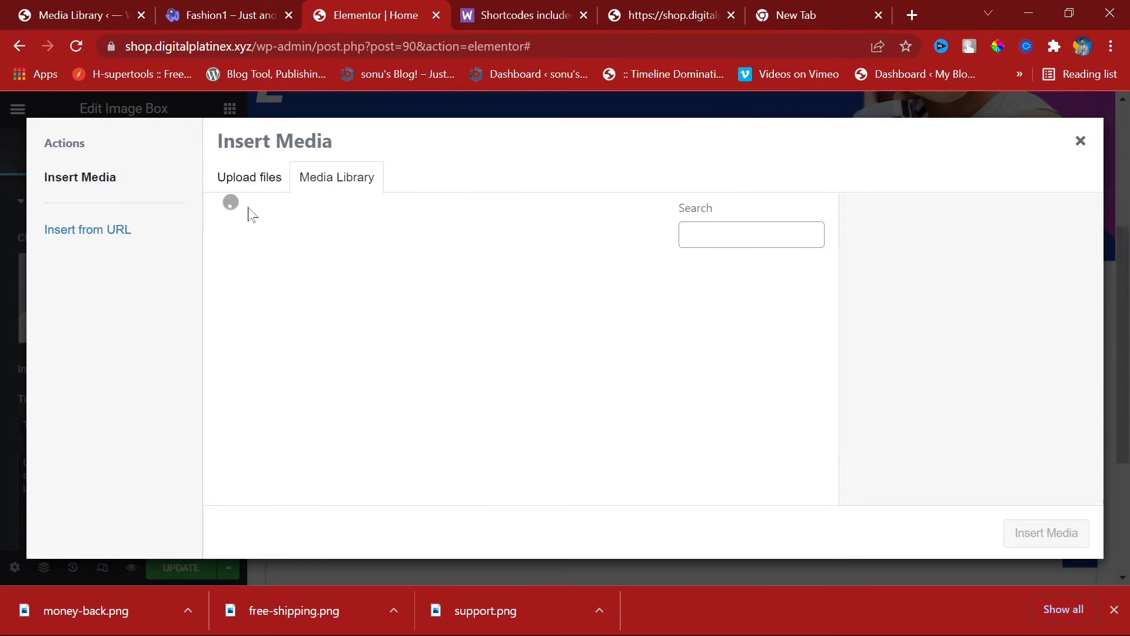
{"action": "left_click", "coordinate": [210, 4]}
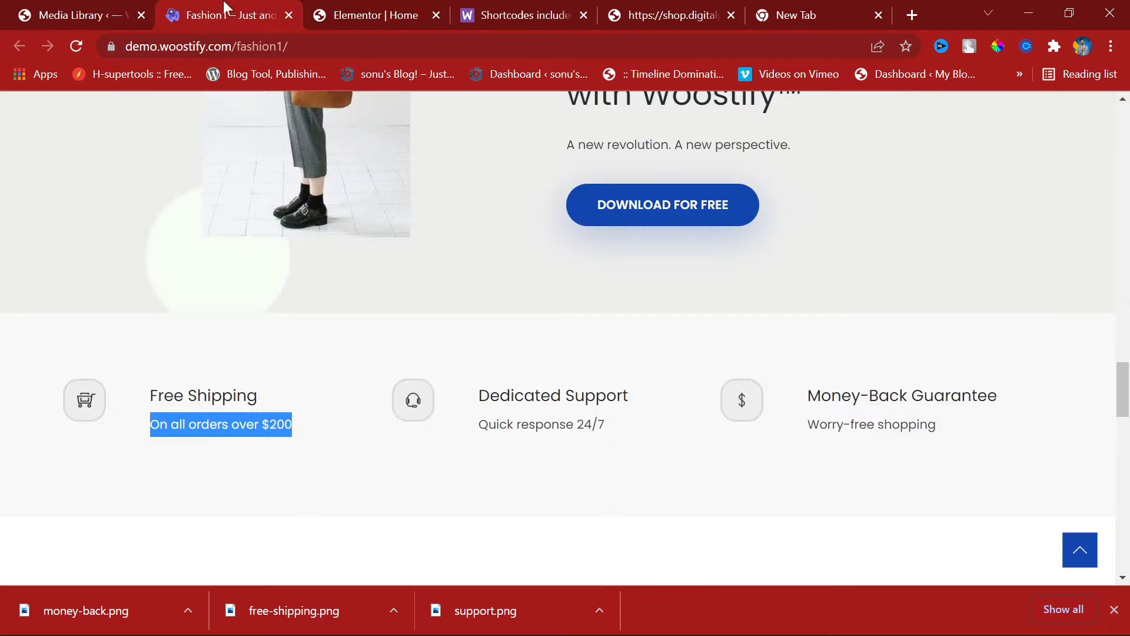
{"action": "left_click", "coordinate": [371, 6]}
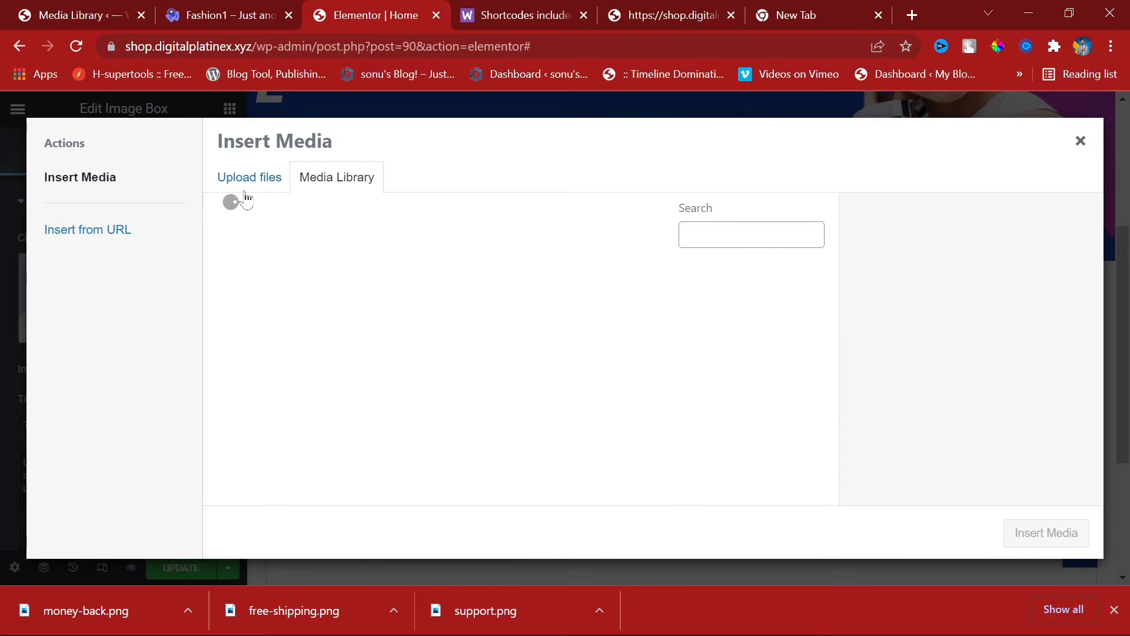
{"action": "left_click", "coordinate": [420, 334]}
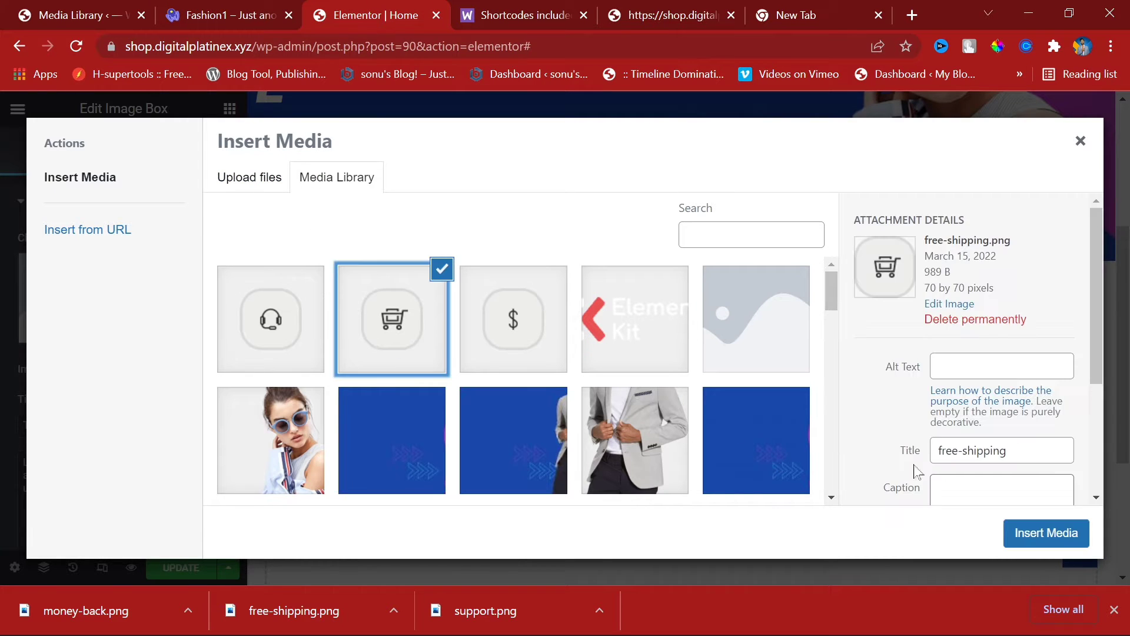
{"action": "left_click", "coordinate": [1019, 537]}
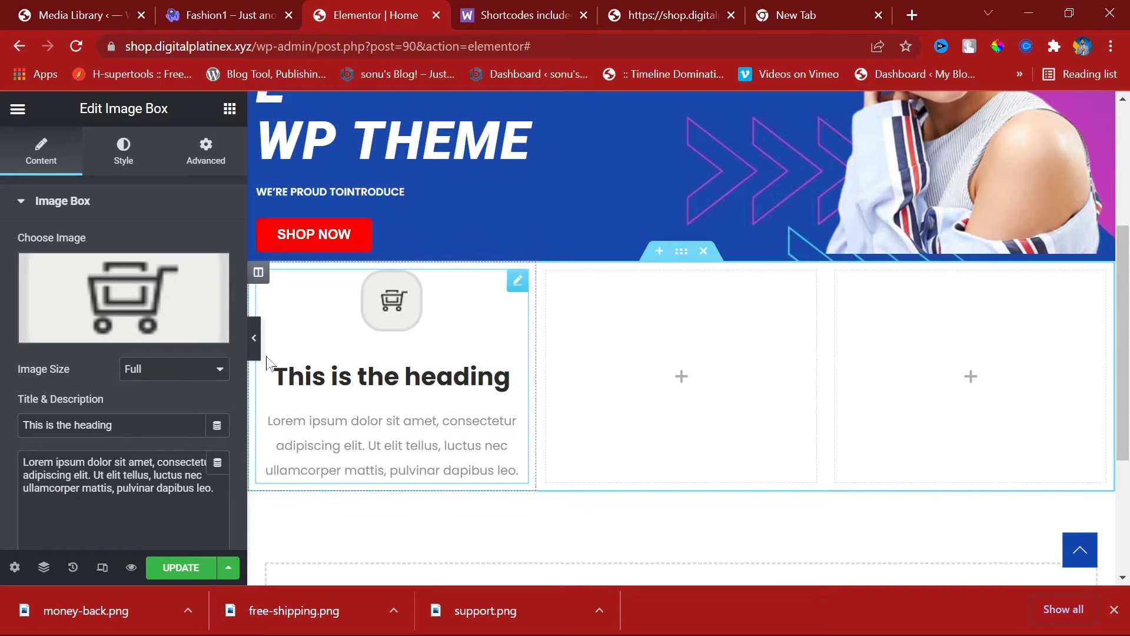
{"action": "left_click", "coordinate": [230, 9]}
Step: Copy 'Free Shipping' from the Woostify demo and paste it as the box heading
{"action": "triple_click", "coordinate": [244, 395]}
{"action": "key", "text": "ctrl+c"}
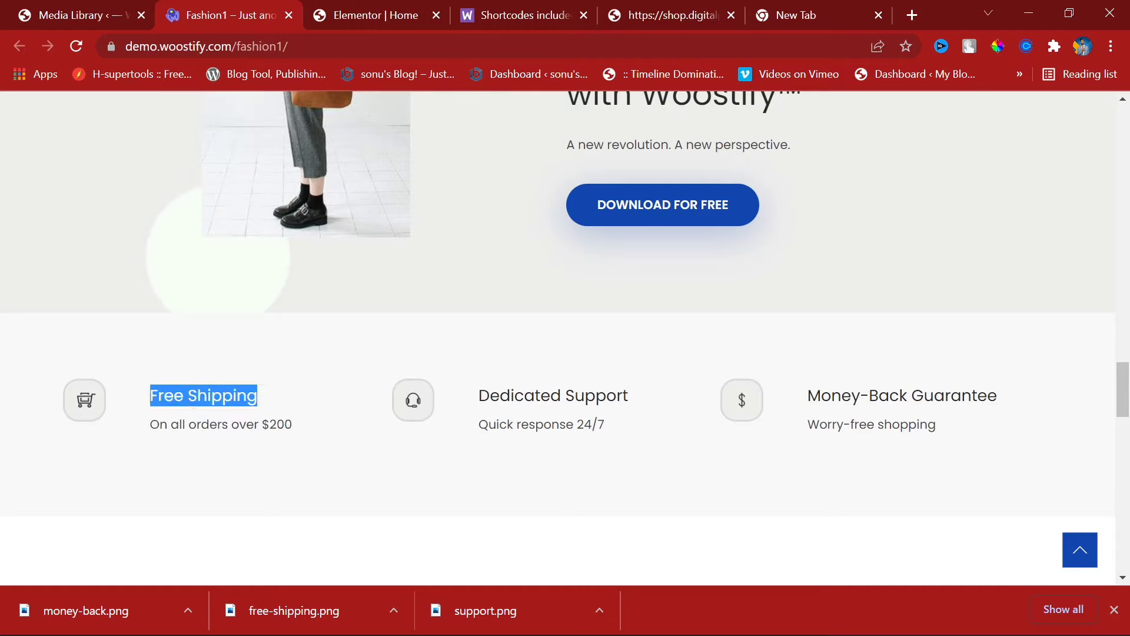
{"action": "left_click", "coordinate": [351, 7]}
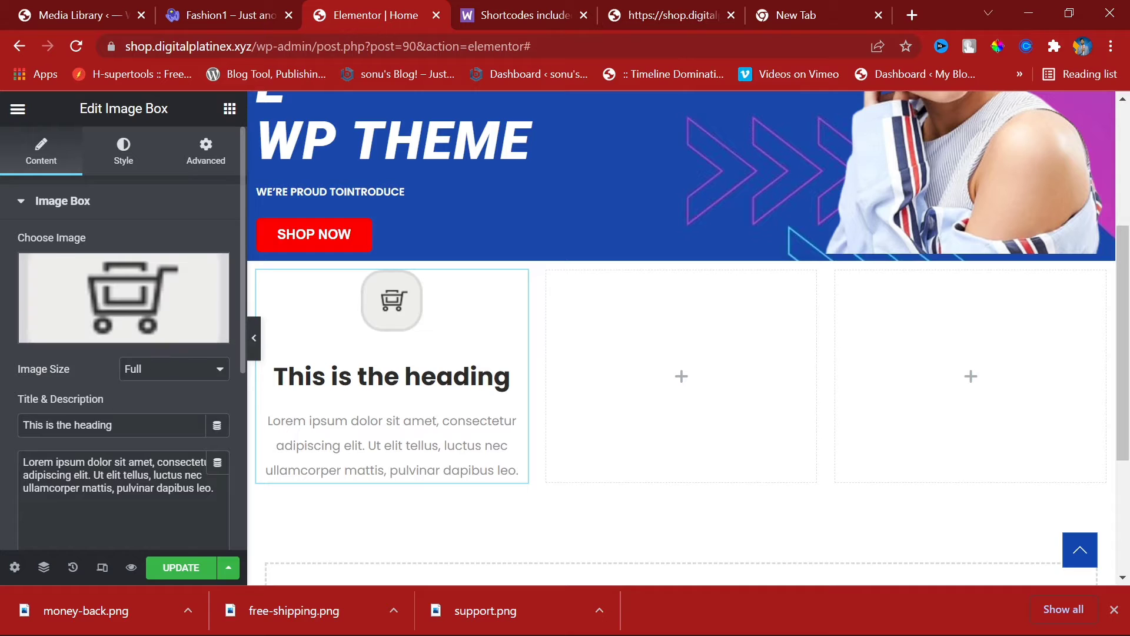
{"action": "triple_click", "coordinate": [88, 424]}
{"action": "key", "text": "ctrl+v"}
Step: Paste the demo's 'On all orders over $200' over the placeholder description
{"action": "left_click", "coordinate": [132, 11]}
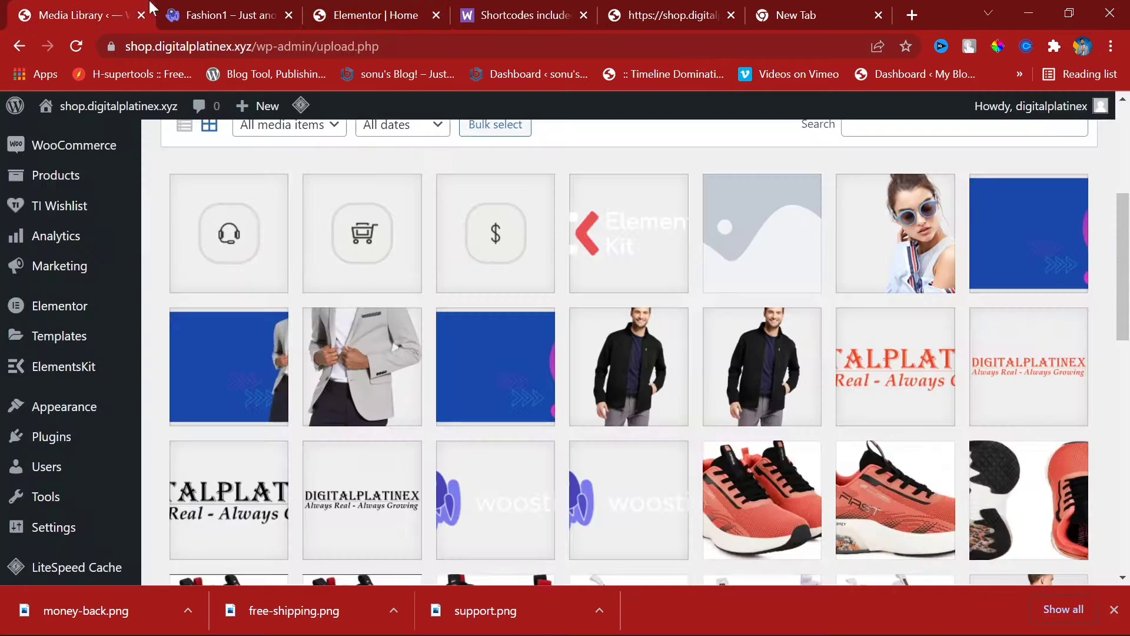
{"action": "left_click", "coordinate": [183, 8]}
{"action": "triple_click", "coordinate": [210, 425]}
{"action": "key", "text": "ctrl+c"}
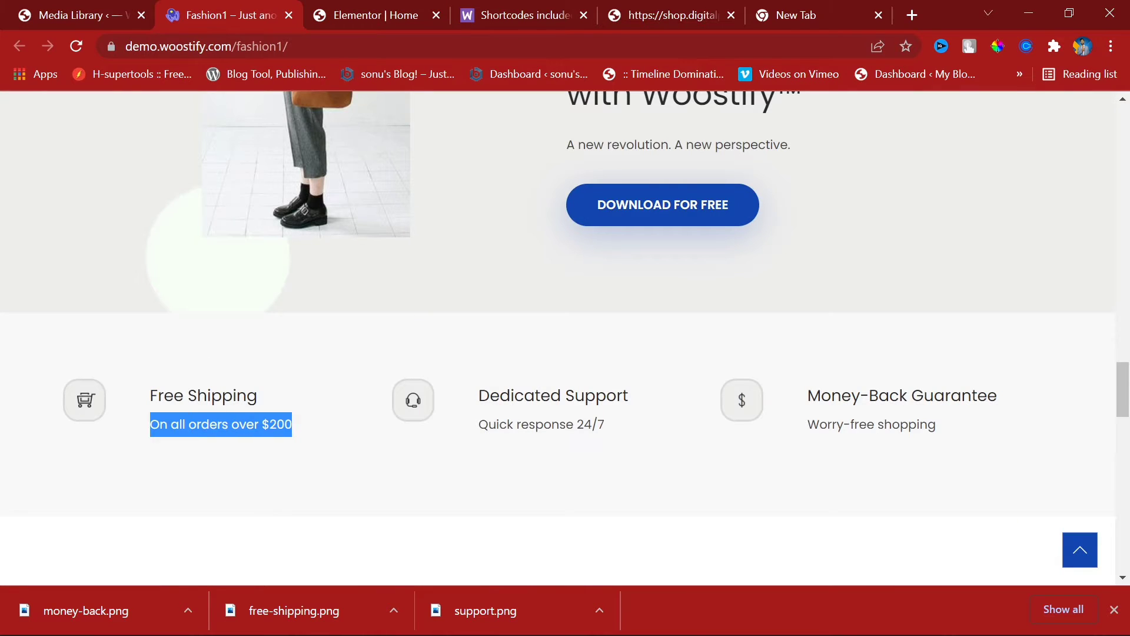
{"action": "left_click", "coordinate": [308, 8]}
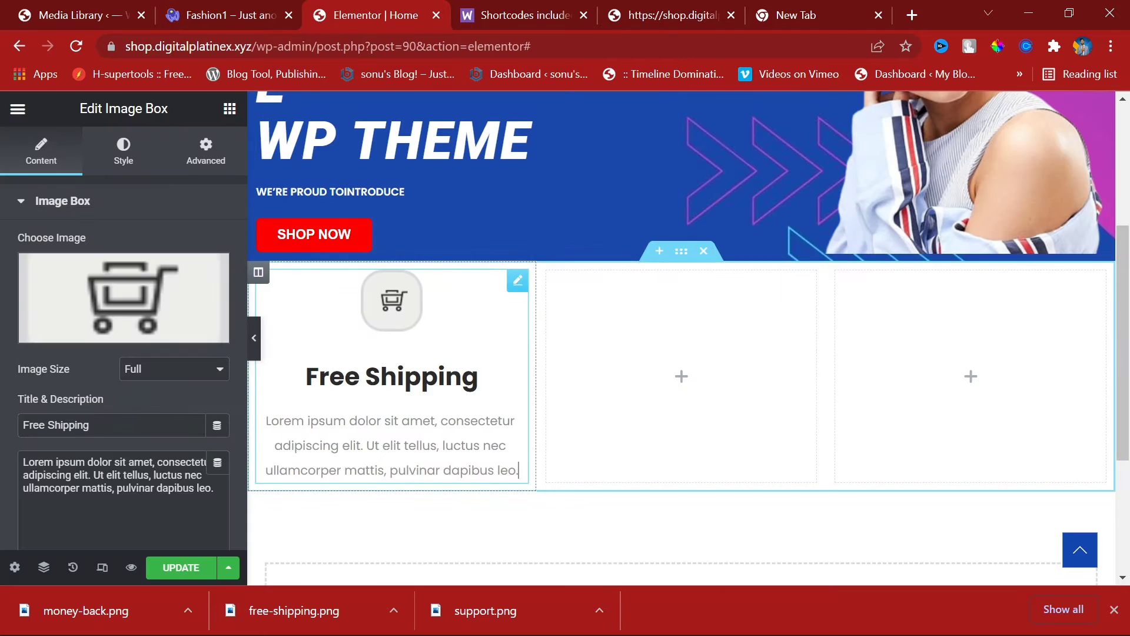
{"action": "left_click", "coordinate": [516, 469]}
{"action": "triple_click", "coordinate": [123, 474]}
{"action": "key", "text": "ctrl+v"}
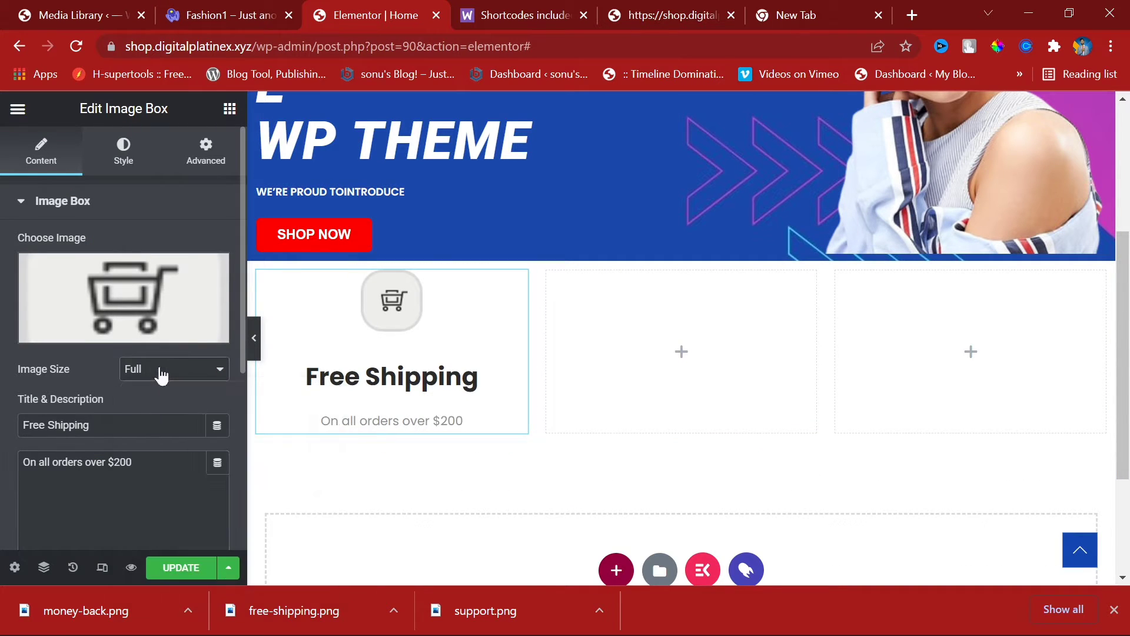
Step: Set the Free Shipping box's Image Position to Left
{"action": "scroll", "coordinate": [159, 365], "scroll_direction": "down", "scroll_amount": 5}
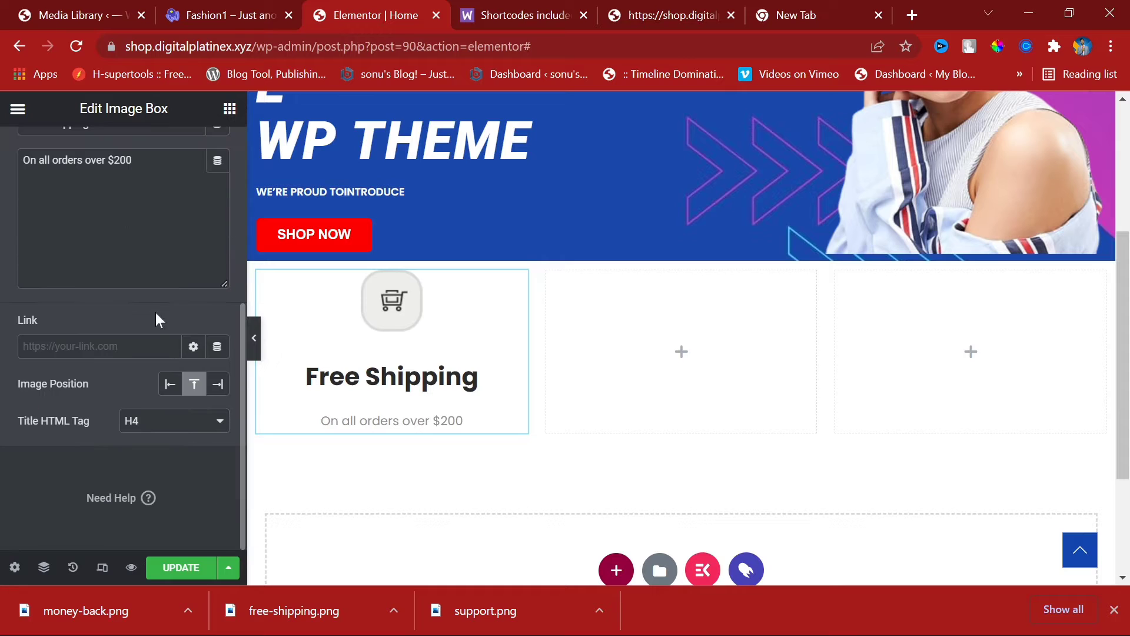
{"action": "left_click", "coordinate": [170, 384]}
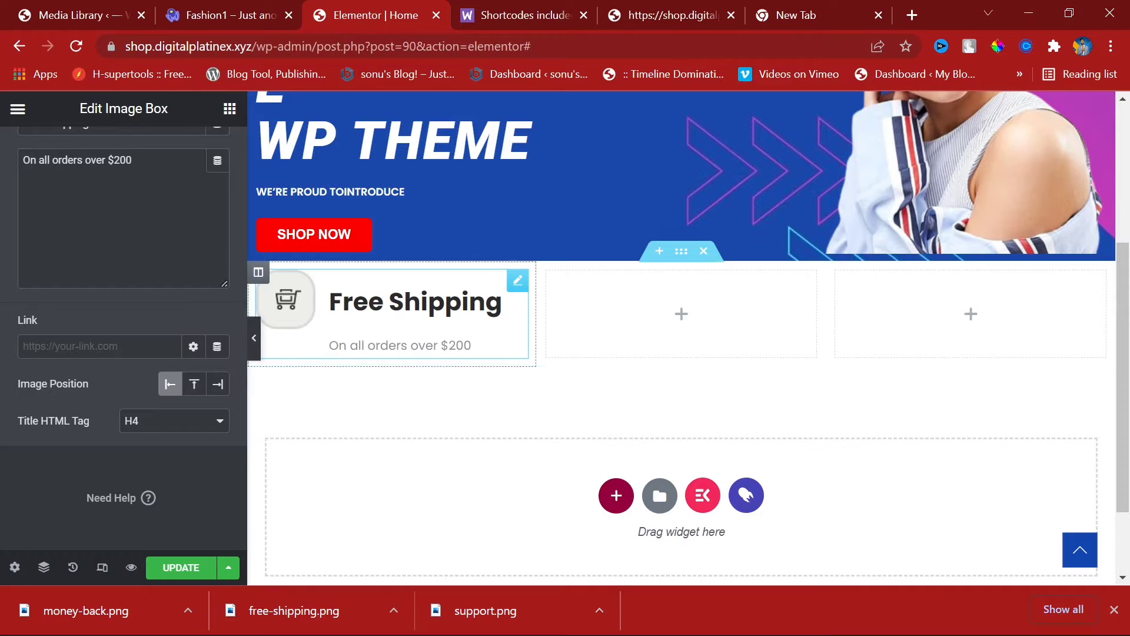
{"action": "scroll", "coordinate": [209, 240], "scroll_direction": "up", "scroll_amount": 4}
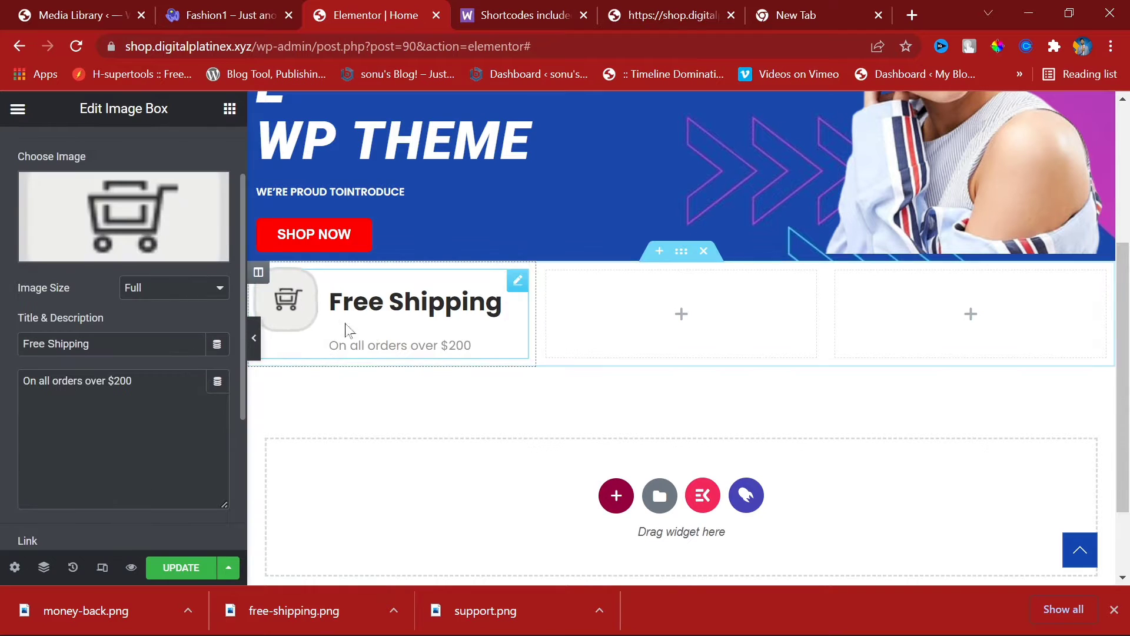
Step: Select the Free Shipping column, try Middle and Top vertical alignment, and centre it horizontally
{"action": "left_click", "coordinate": [258, 272]}
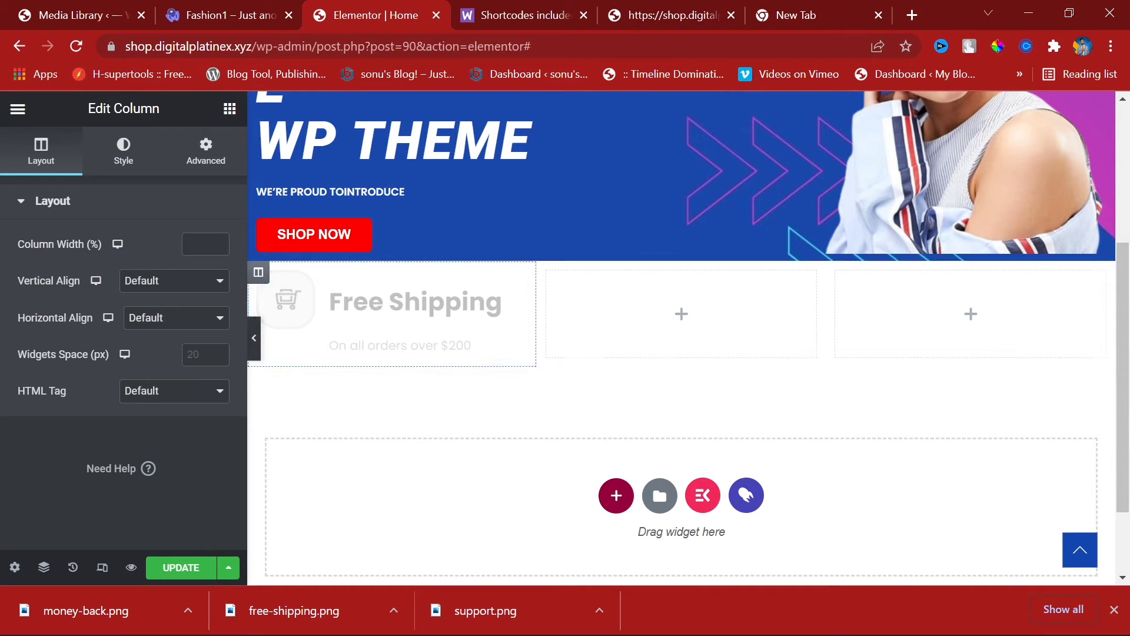
{"action": "left_click", "coordinate": [160, 283]}
{"action": "left_click", "coordinate": [150, 328]}
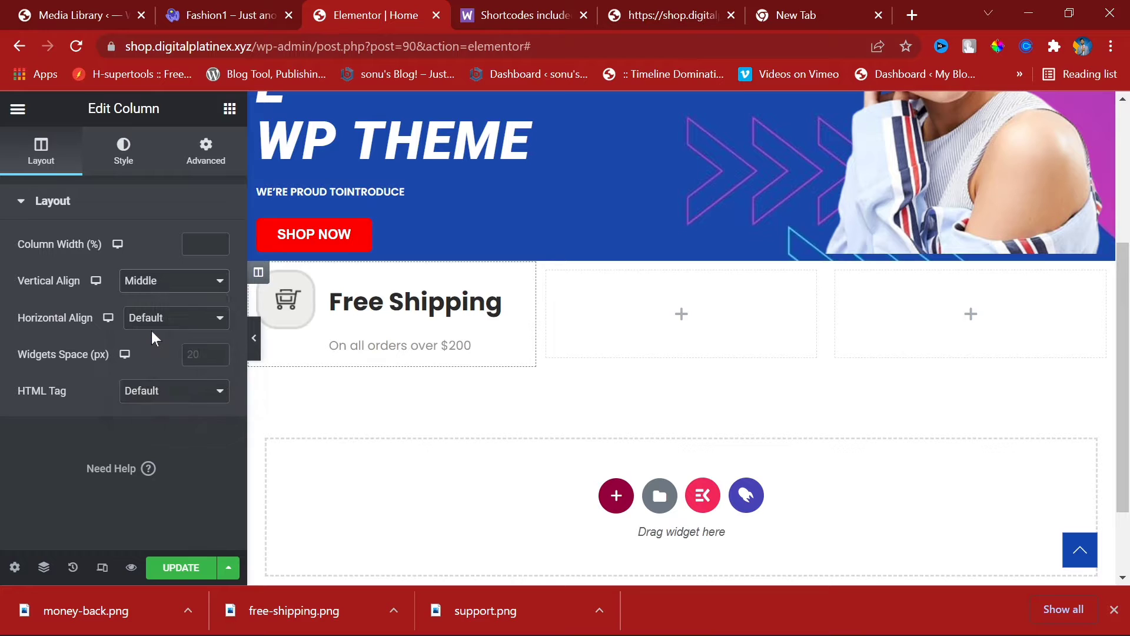
{"action": "left_click", "coordinate": [154, 284]}
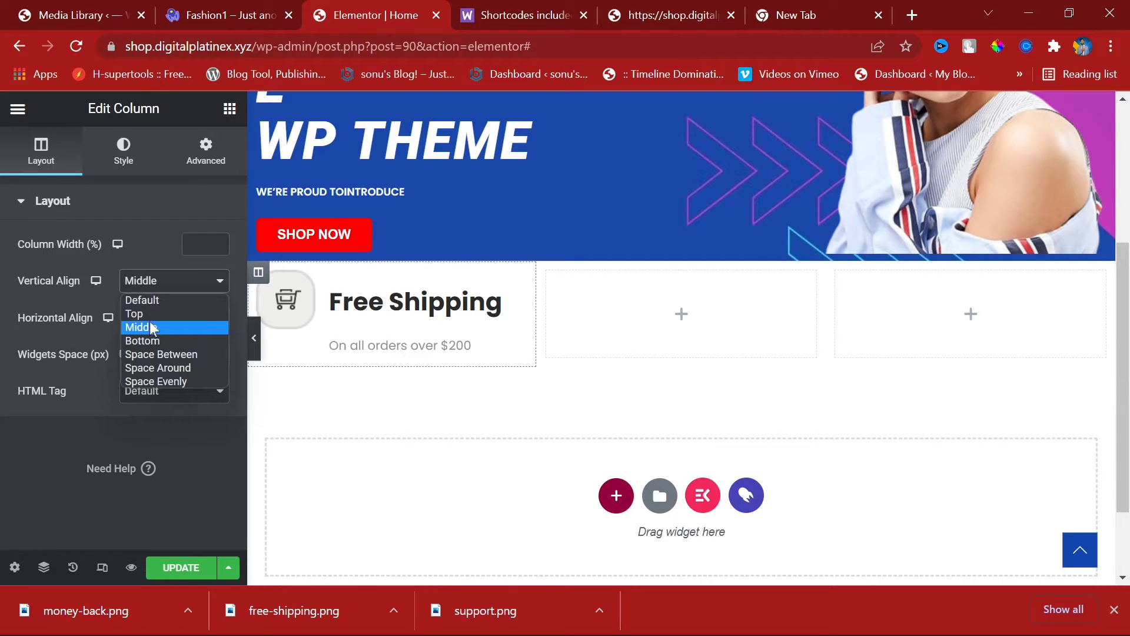
{"action": "left_click", "coordinate": [153, 317]}
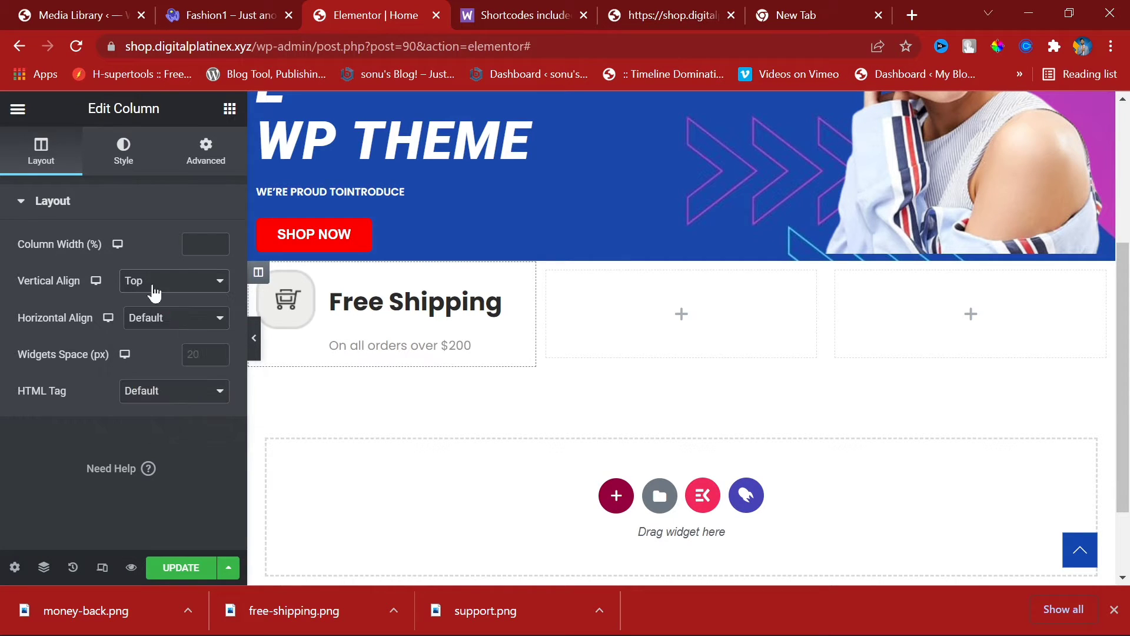
{"action": "left_click", "coordinate": [153, 285]}
{"action": "left_click", "coordinate": [153, 330]}
{"action": "left_click", "coordinate": [160, 316]}
{"action": "left_click", "coordinate": [164, 365]}
Step: Preview the layout, then set the column width to 35%
{"action": "left_click", "coordinate": [253, 337]}
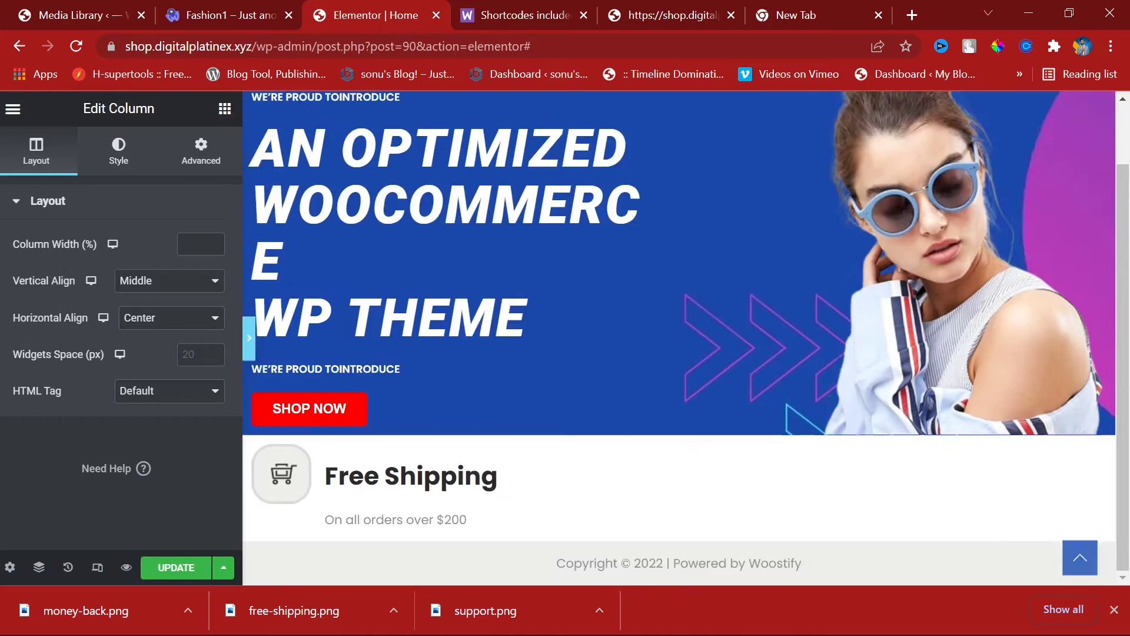
{"action": "left_click", "coordinate": [6, 338]}
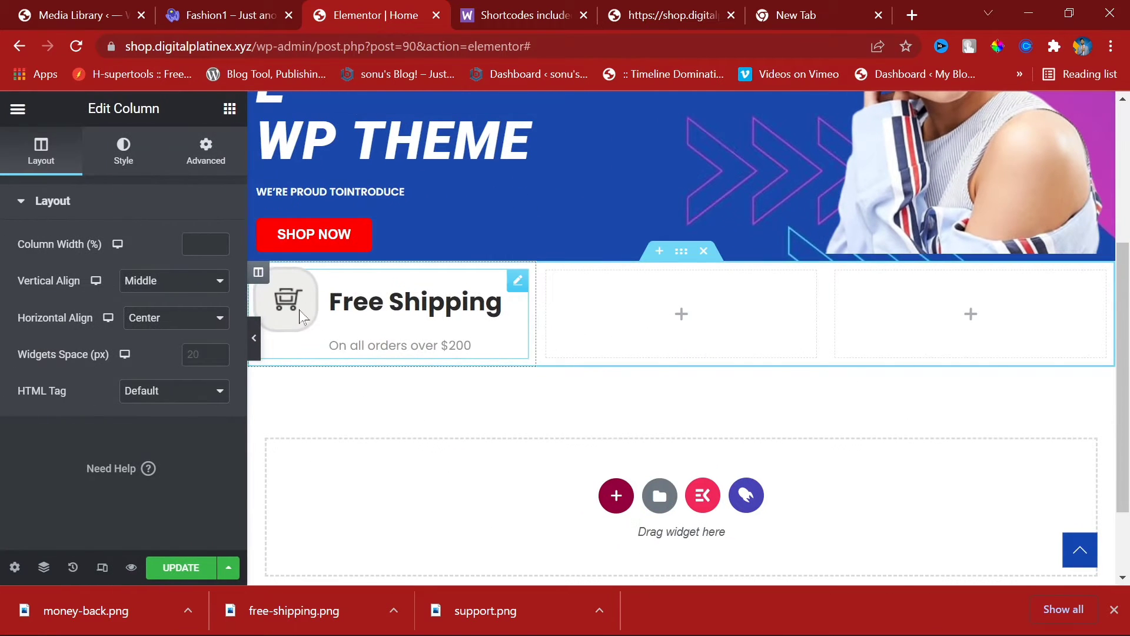
{"action": "left_click", "coordinate": [188, 280]}
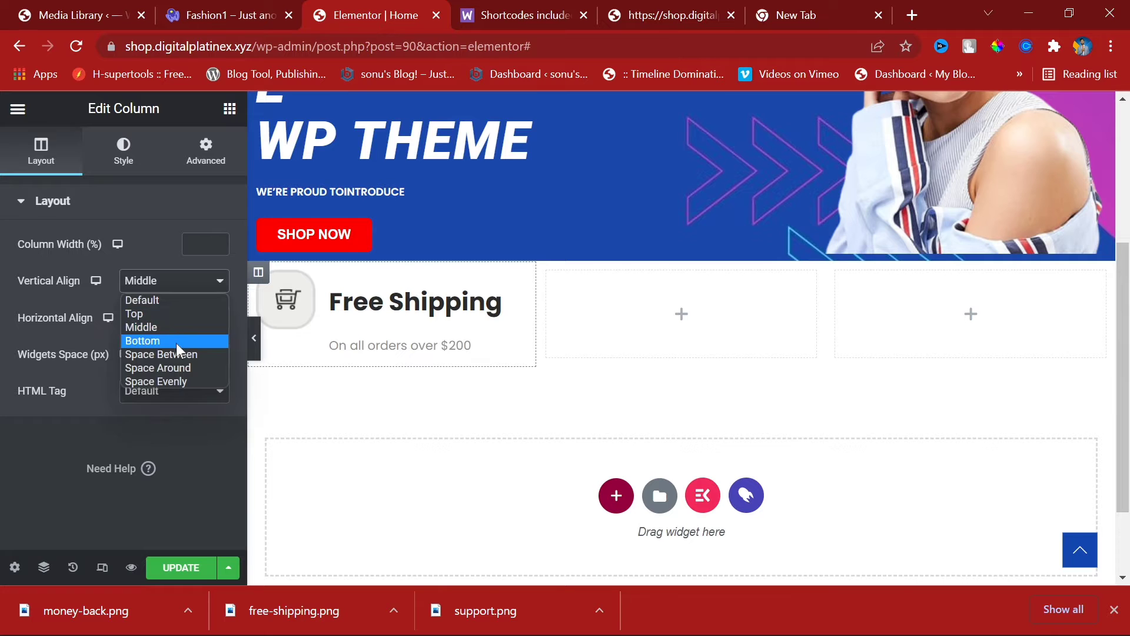
{"action": "left_click", "coordinate": [176, 342]}
{"action": "left_click", "coordinate": [179, 280]}
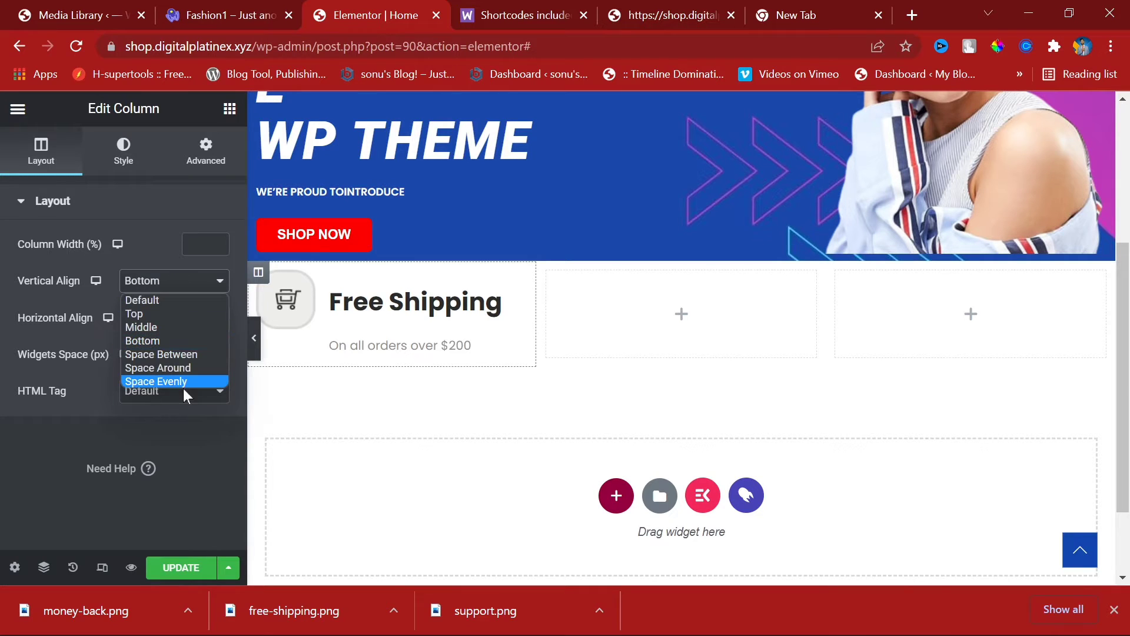
{"action": "left_click", "coordinate": [174, 327]}
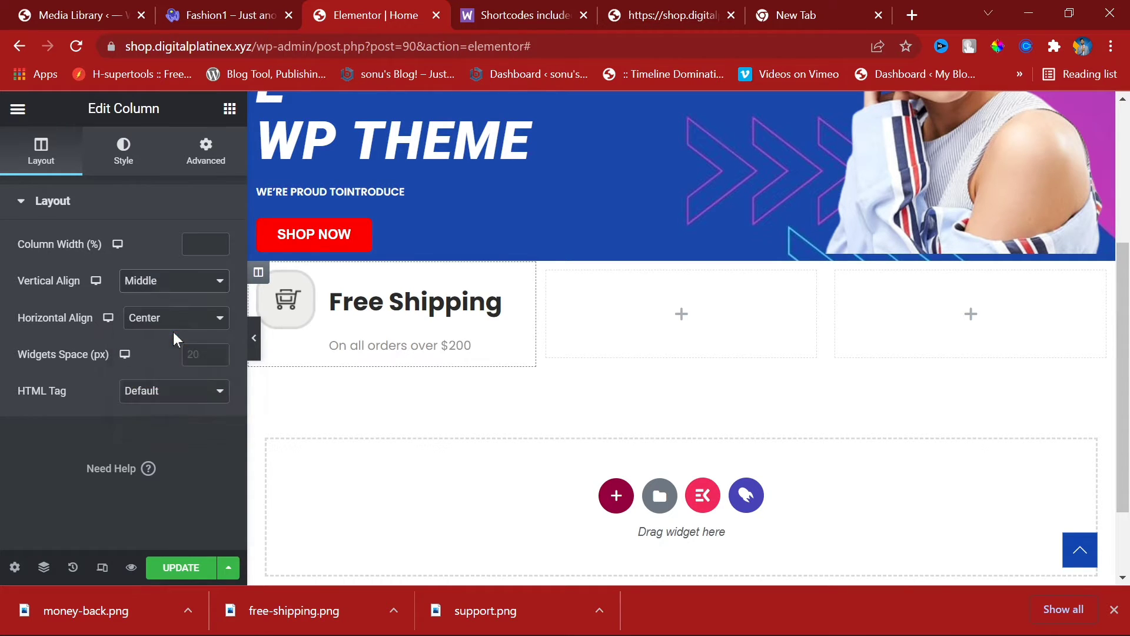
{"action": "left_click", "coordinate": [212, 243]}
{"action": "type", "text": "8"}
{"action": "left_click", "coordinate": [221, 240]}
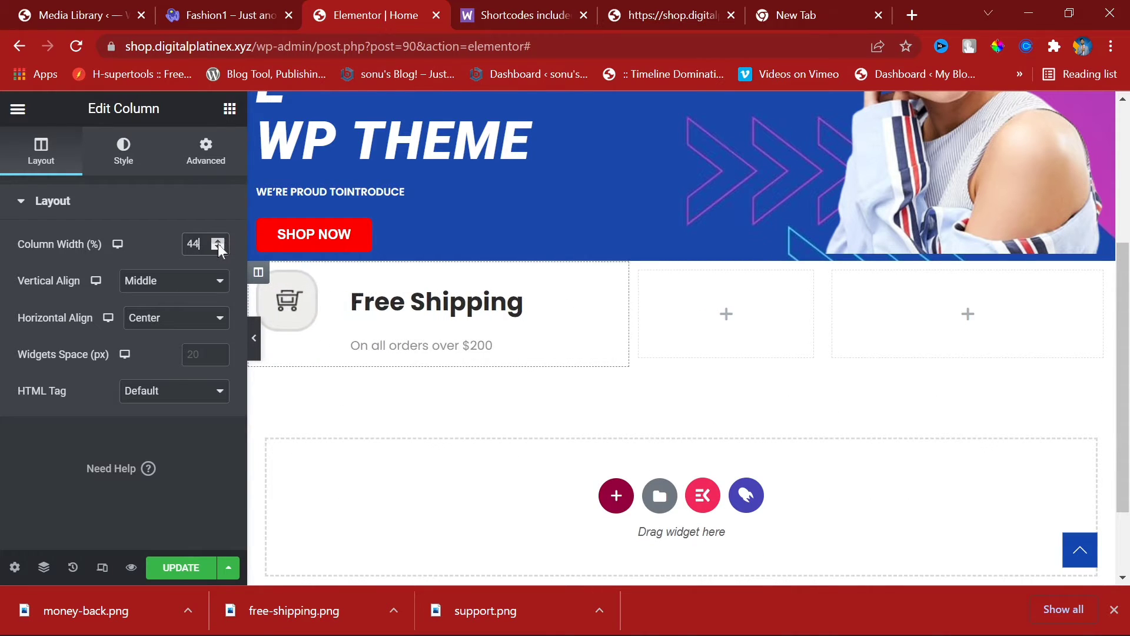
{"action": "left_click", "coordinate": [216, 248]}
{"action": "left_click", "coordinate": [217, 249]}
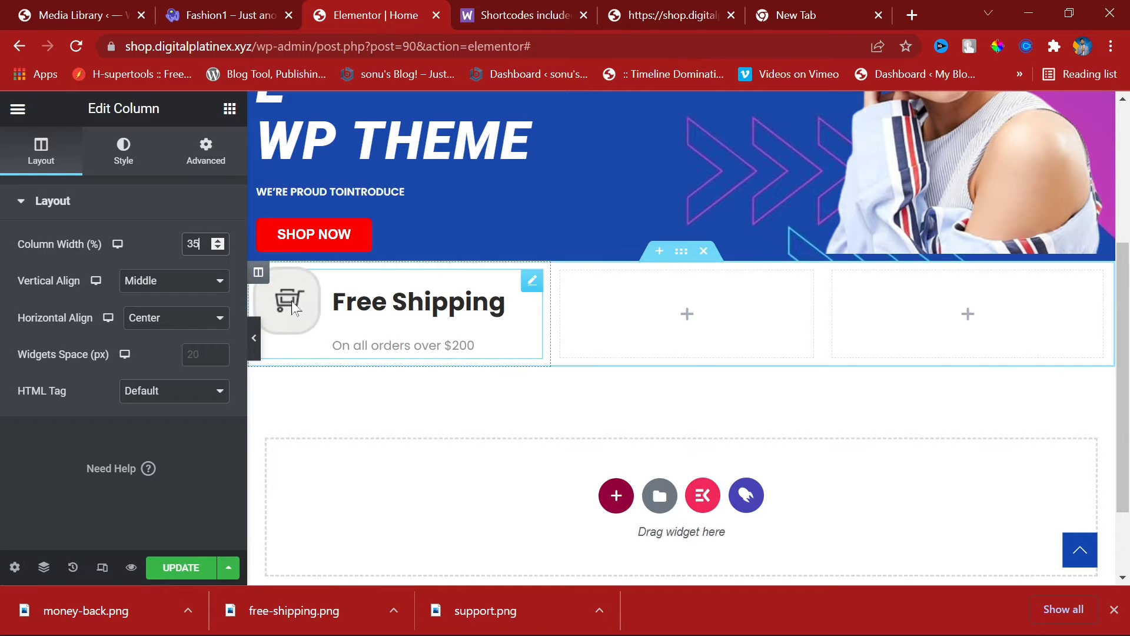
Step: Set the column to Bottom vertical alignment, Center horizontal alignment, and 11px widget spacing
{"action": "left_click", "coordinate": [188, 284]}
{"action": "left_click", "coordinate": [173, 313]}
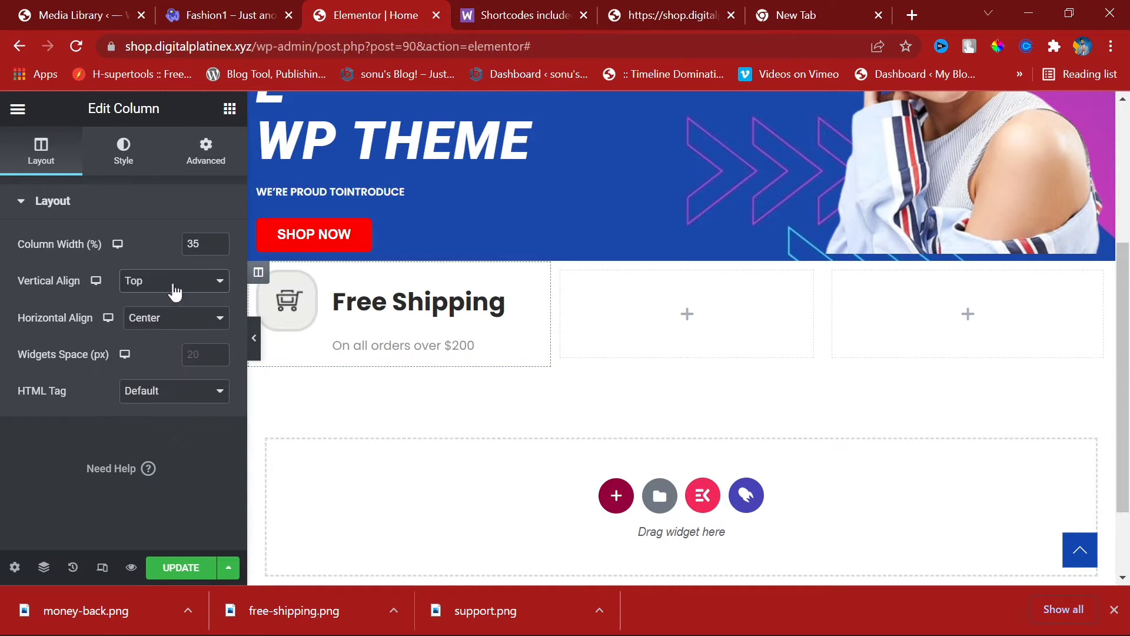
{"action": "left_click", "coordinate": [171, 288]}
{"action": "left_click", "coordinate": [172, 339]}
{"action": "left_click", "coordinate": [170, 316]}
{"action": "left_click", "coordinate": [169, 360]}
{"action": "left_click", "coordinate": [218, 349]}
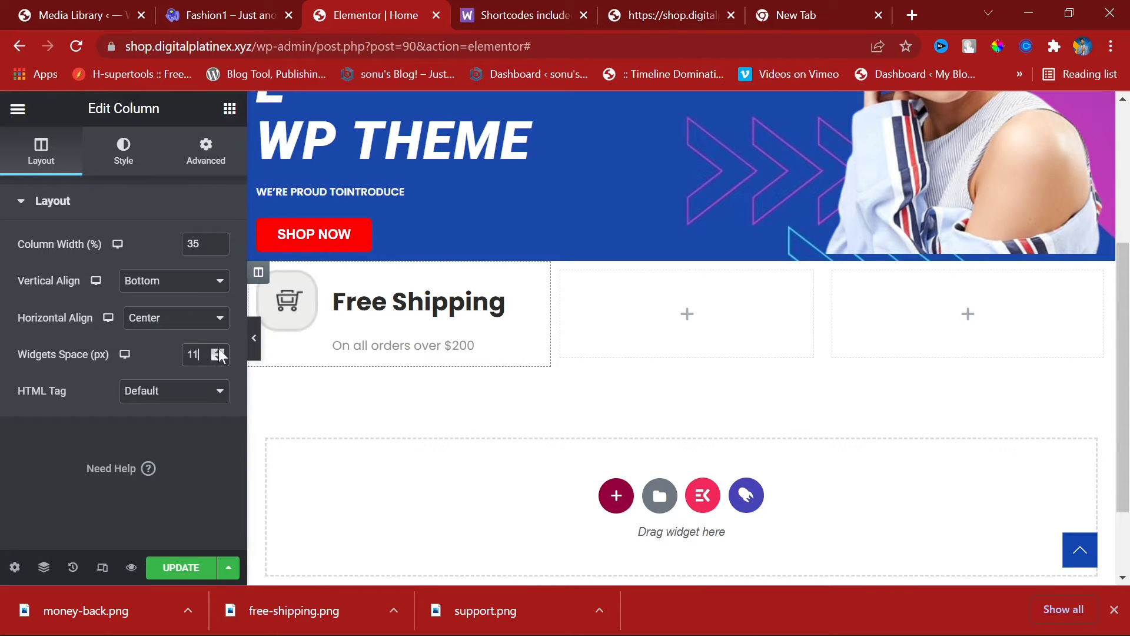
{"action": "double_click", "coordinate": [193, 354]}
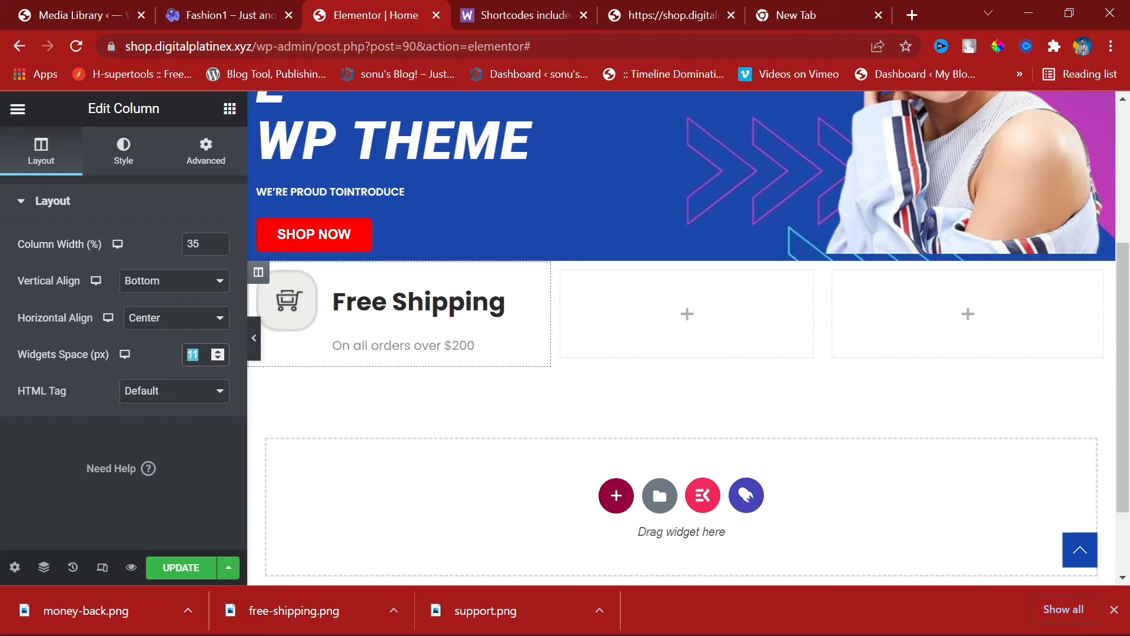
{"action": "left_click", "coordinate": [210, 156]}
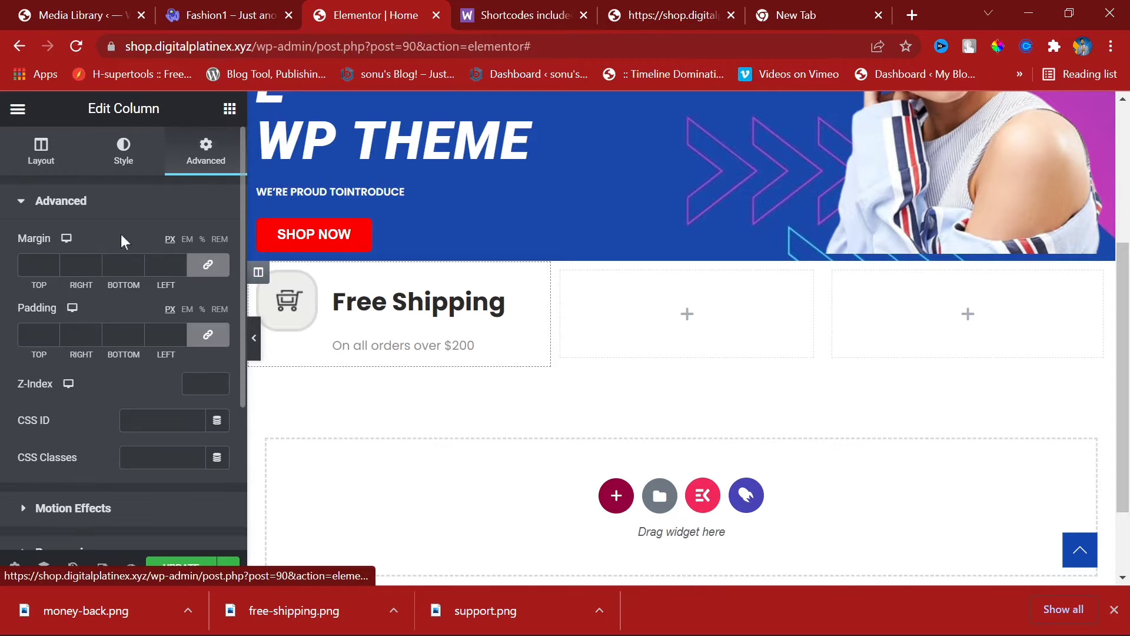
Step: Reset the Free Shipping column's top margin to 0 and unlink its padding values
{"action": "left_click", "coordinate": [54, 261]}
{"action": "left_click", "coordinate": [54, 261]}
{"action": "left_click", "coordinate": [55, 262]}
{"action": "left_click", "coordinate": [55, 261]}
{"action": "left_click", "coordinate": [55, 262]}
{"action": "left_click", "coordinate": [55, 262]}
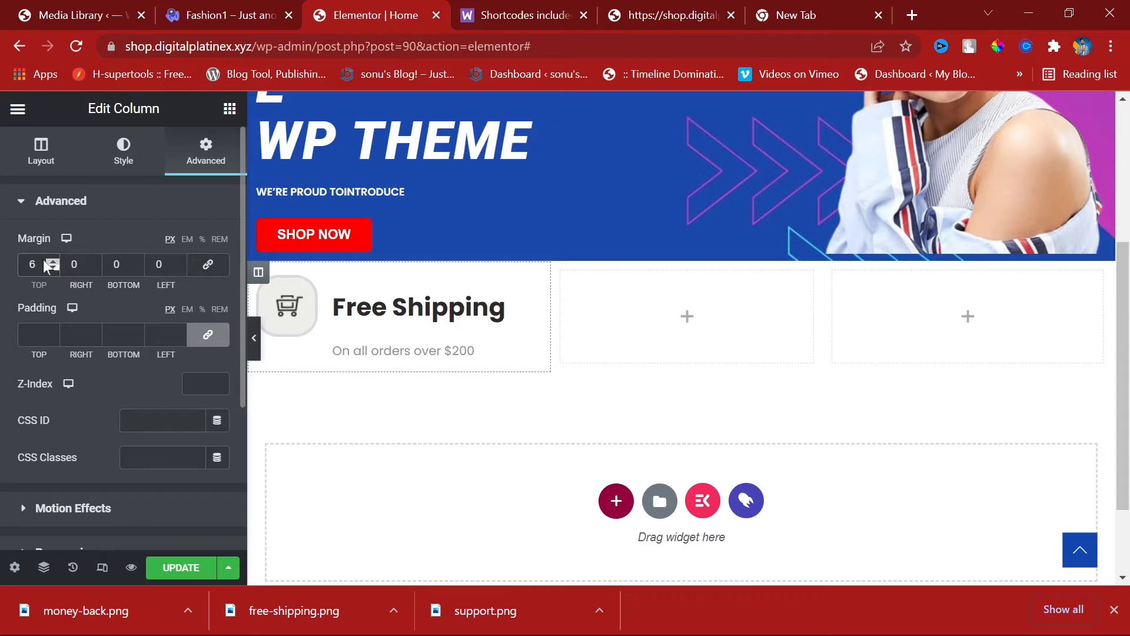
{"action": "double_click", "coordinate": [45, 262]}
{"action": "type", "text": "0"}
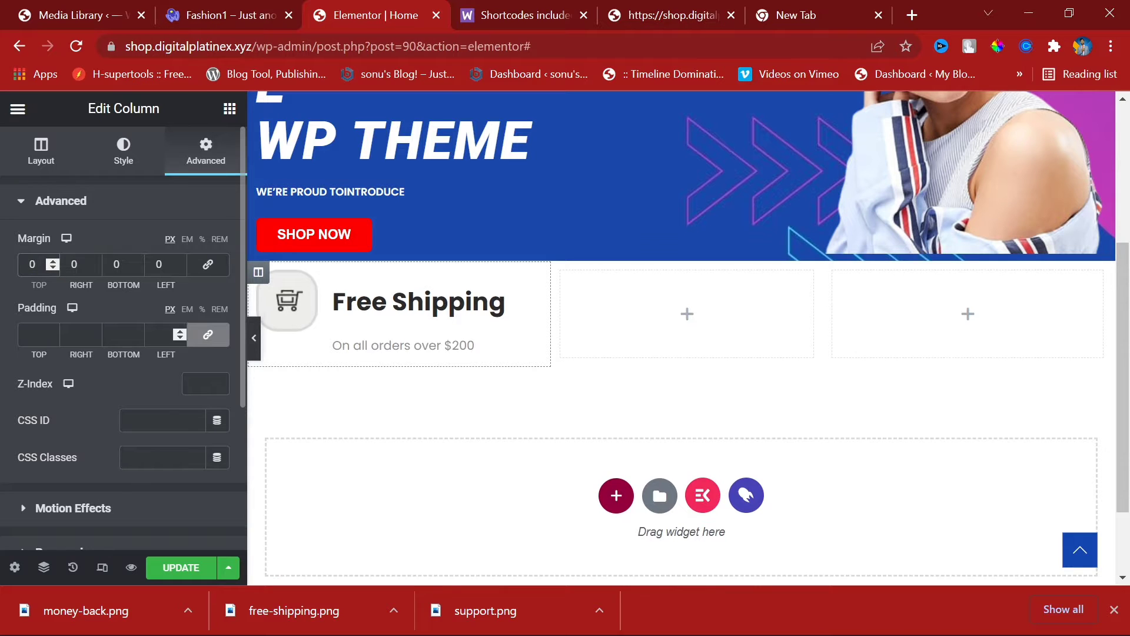
{"action": "left_click", "coordinate": [209, 337]}
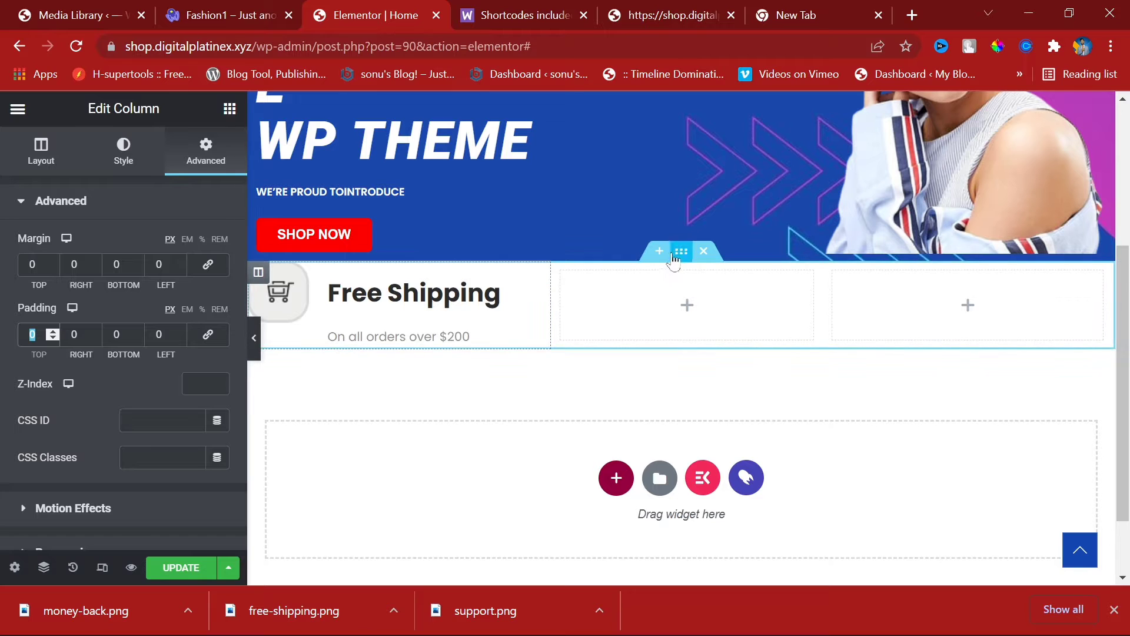
Step: Give the whole features section 30px top and bottom padding
{"action": "left_click", "coordinate": [678, 254]}
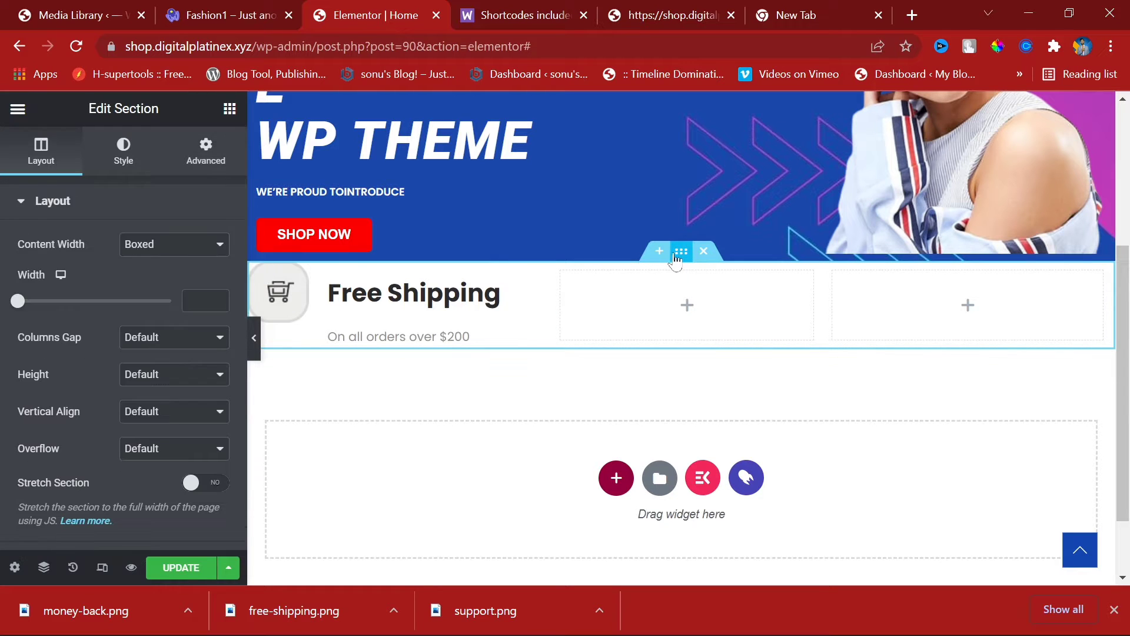
{"action": "left_click", "coordinate": [215, 150]}
{"action": "left_click", "coordinate": [207, 334]}
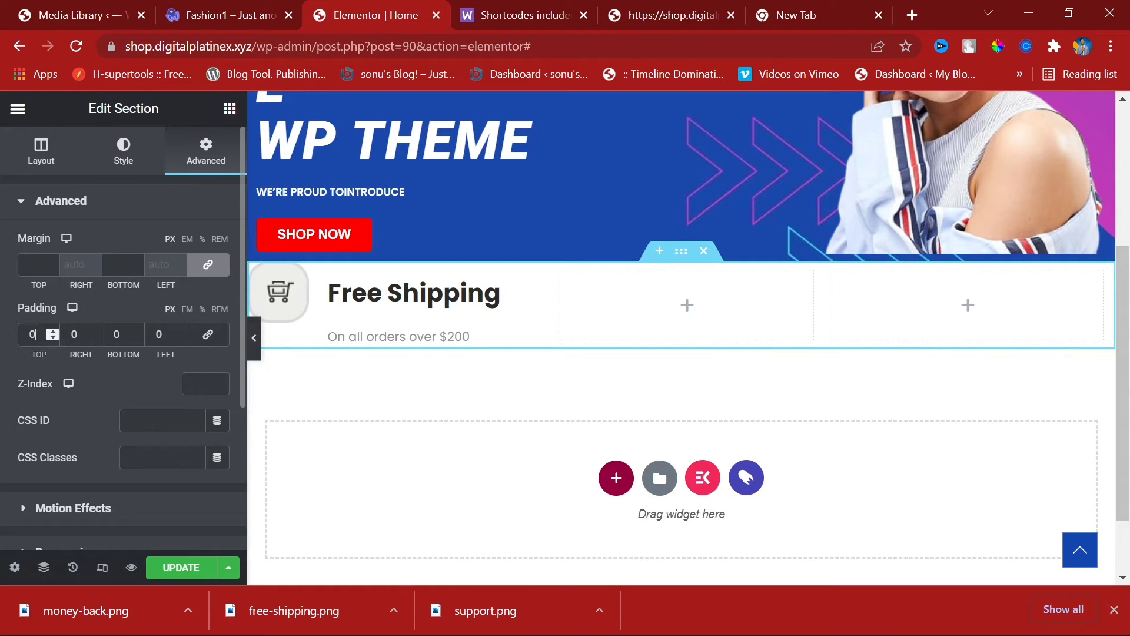
{"action": "type", "text": "4"}
{"action": "key", "text": "BackSpace"}
{"action": "type", "text": "30"}
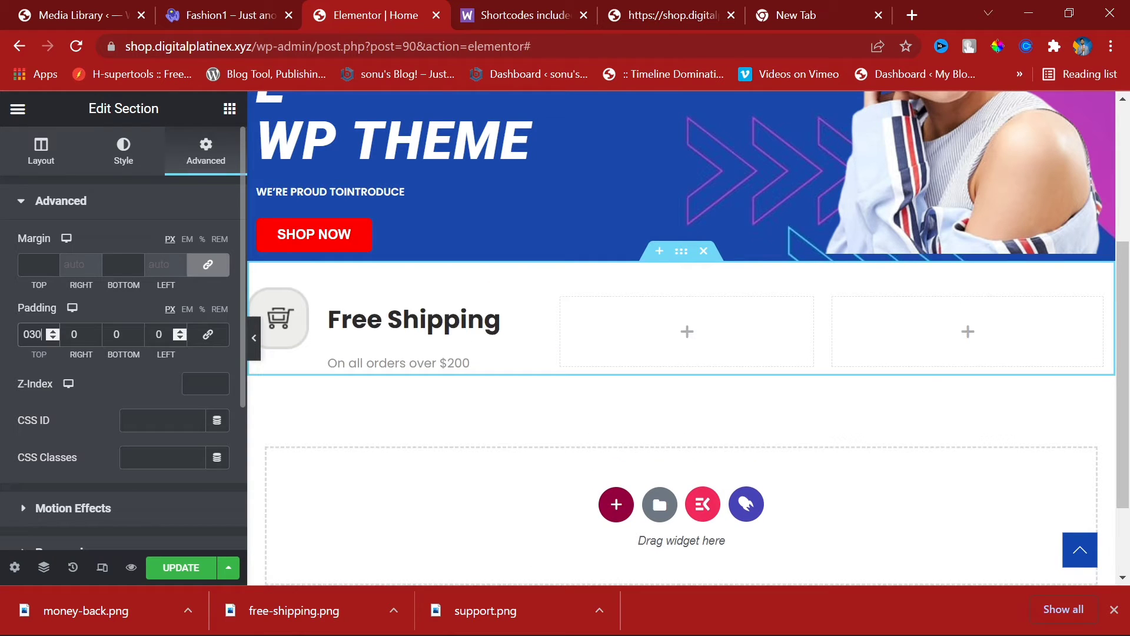
{"action": "left_click", "coordinate": [116, 334]}
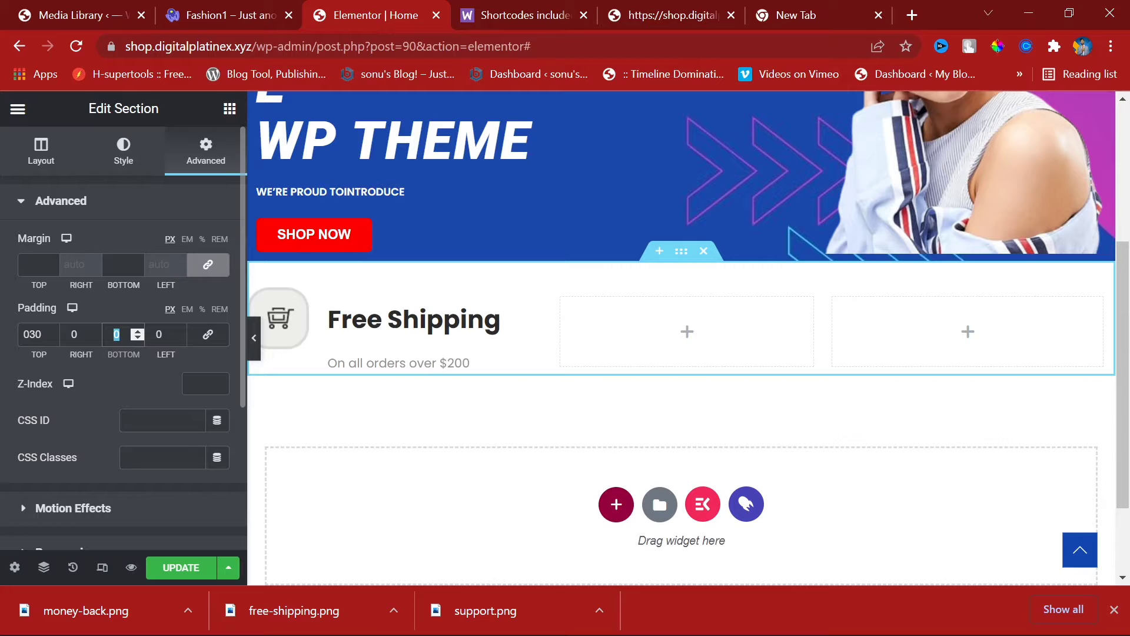
{"action": "type", "text": "30"}
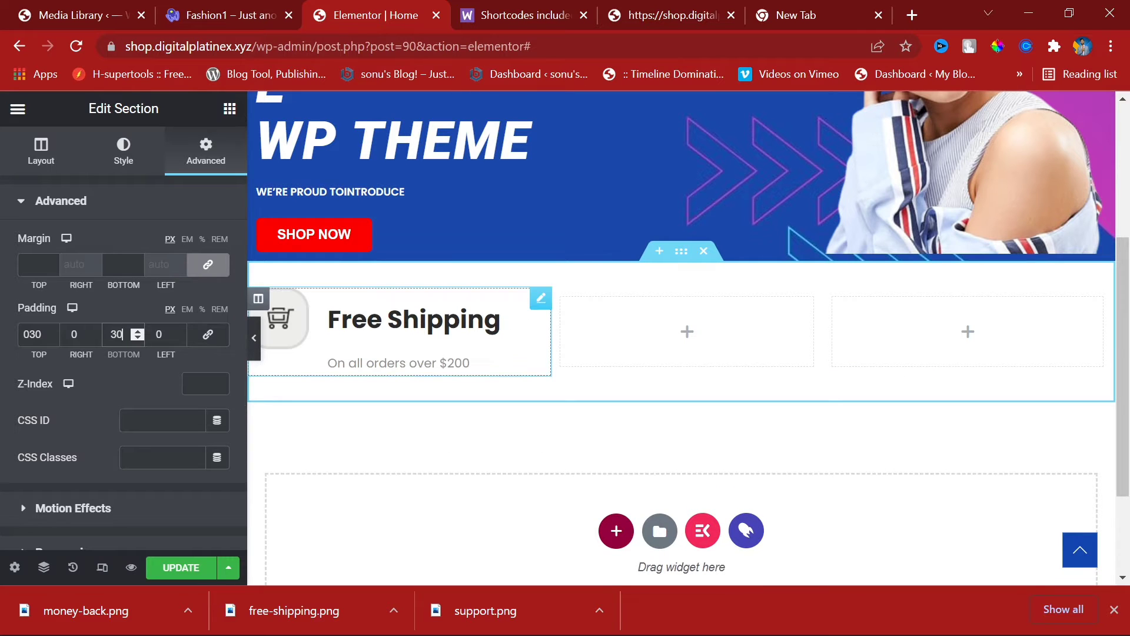
{"action": "left_click", "coordinate": [470, 320]}
{"action": "scroll", "coordinate": [144, 295], "scroll_direction": "down", "scroll_amount": 5}
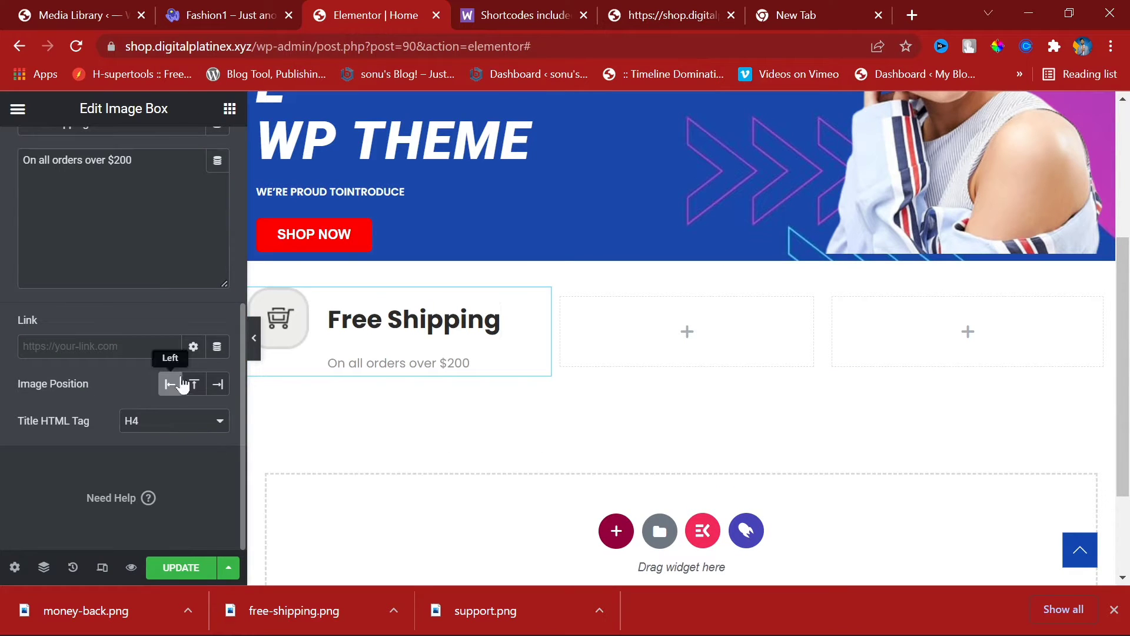
Step: Dismiss the promo, try Top and Right, and set the Free Shipping icon position to Left
{"action": "left_click", "coordinate": [217, 347]}
{"action": "left_click", "coordinate": [192, 400]}
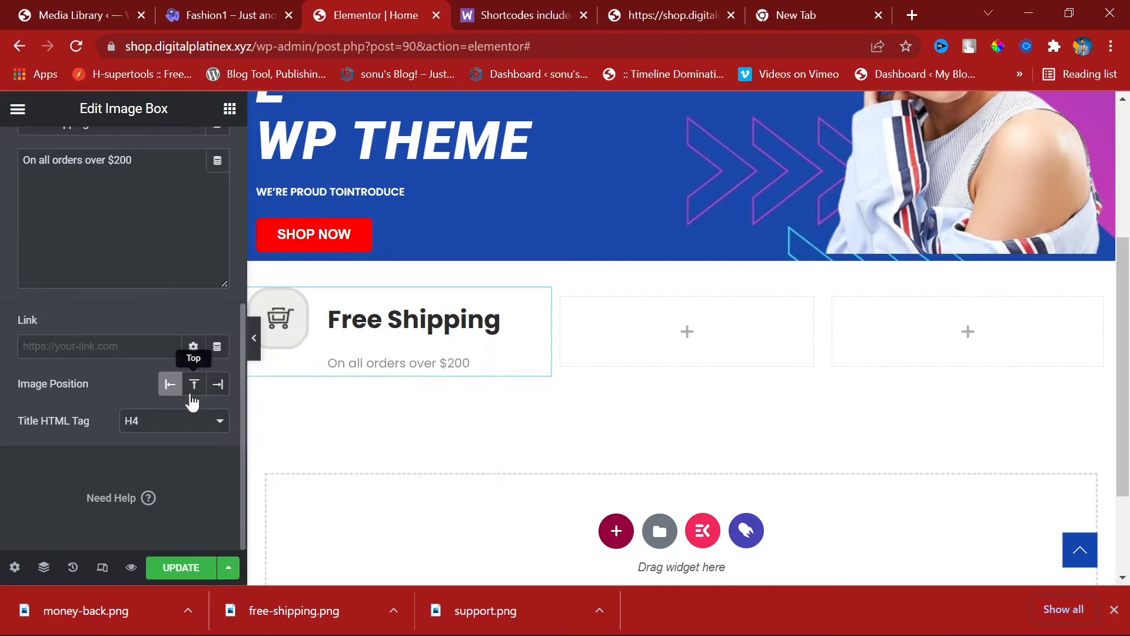
{"action": "left_click", "coordinate": [193, 390]}
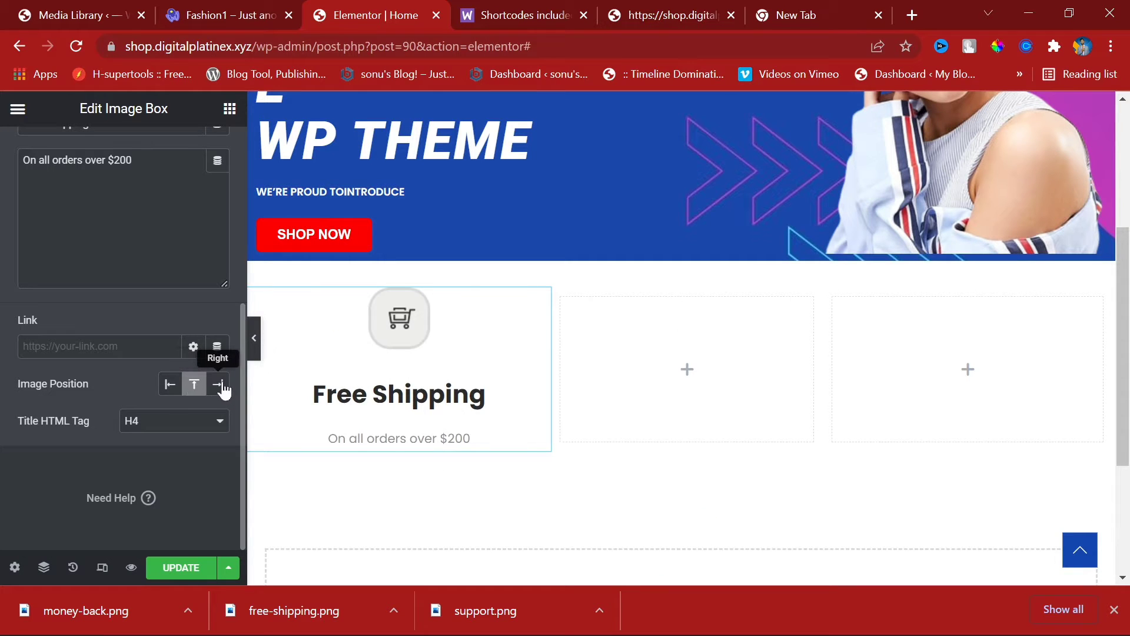
{"action": "left_click", "coordinate": [219, 388]}
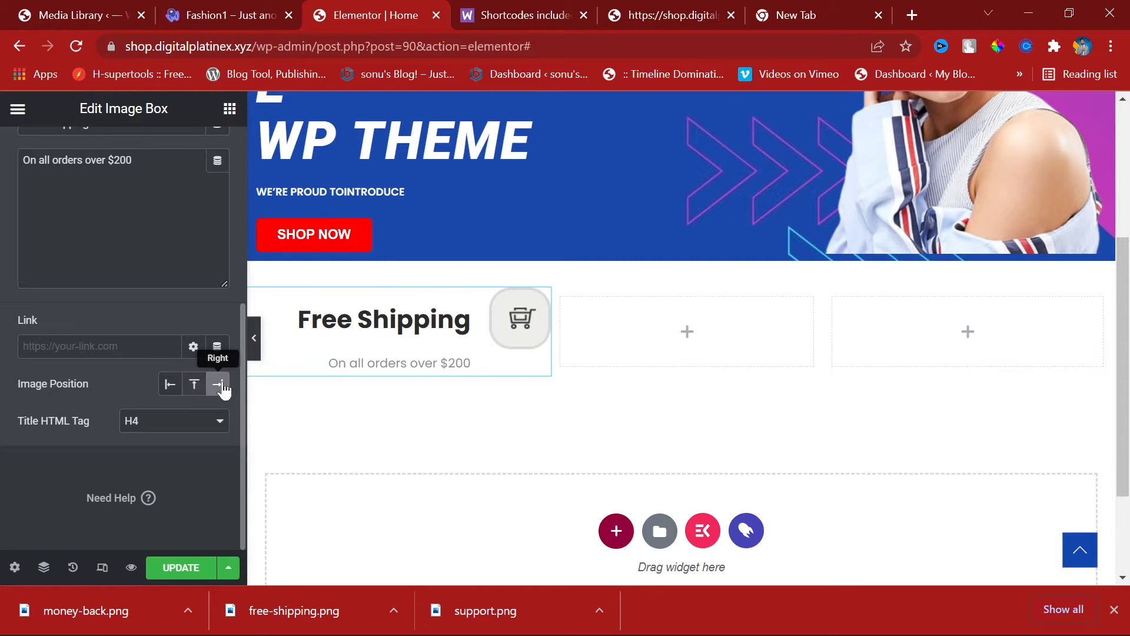
{"action": "left_click", "coordinate": [170, 383]}
{"action": "scroll", "coordinate": [168, 306], "scroll_direction": "up", "scroll_amount": 5}
{"action": "left_click", "coordinate": [135, 151]}
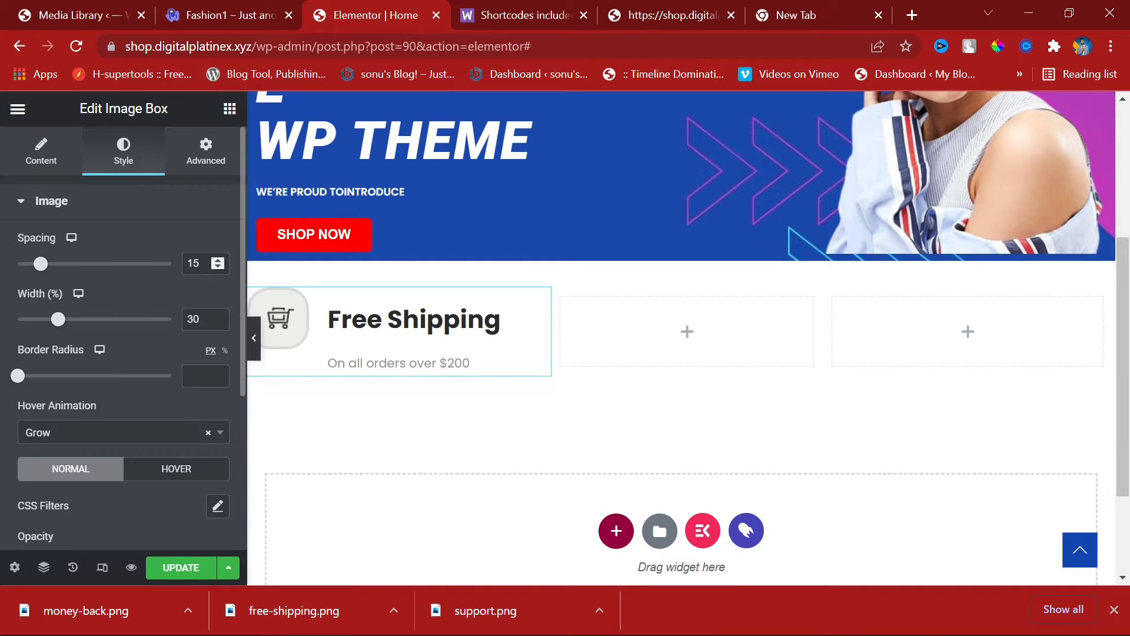
Step: Set the icon spacing to 0 and the icon width to 28%
{"action": "left_click", "coordinate": [217, 260]}
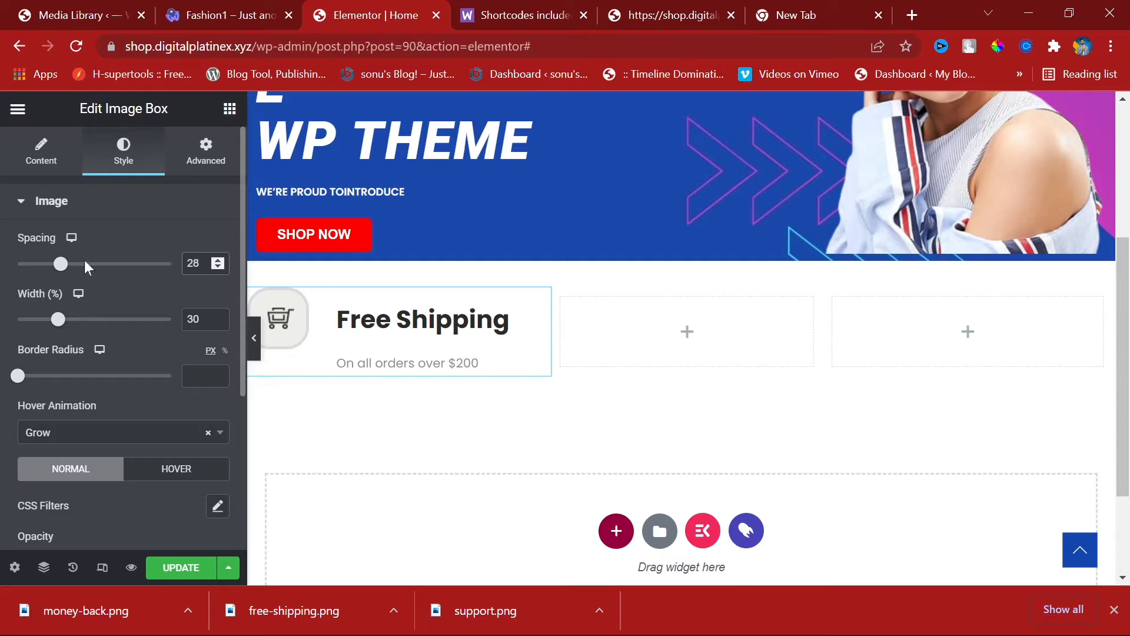
{"action": "left_click_drag", "start_coordinate": [61, 265], "coordinate": [18, 264]}
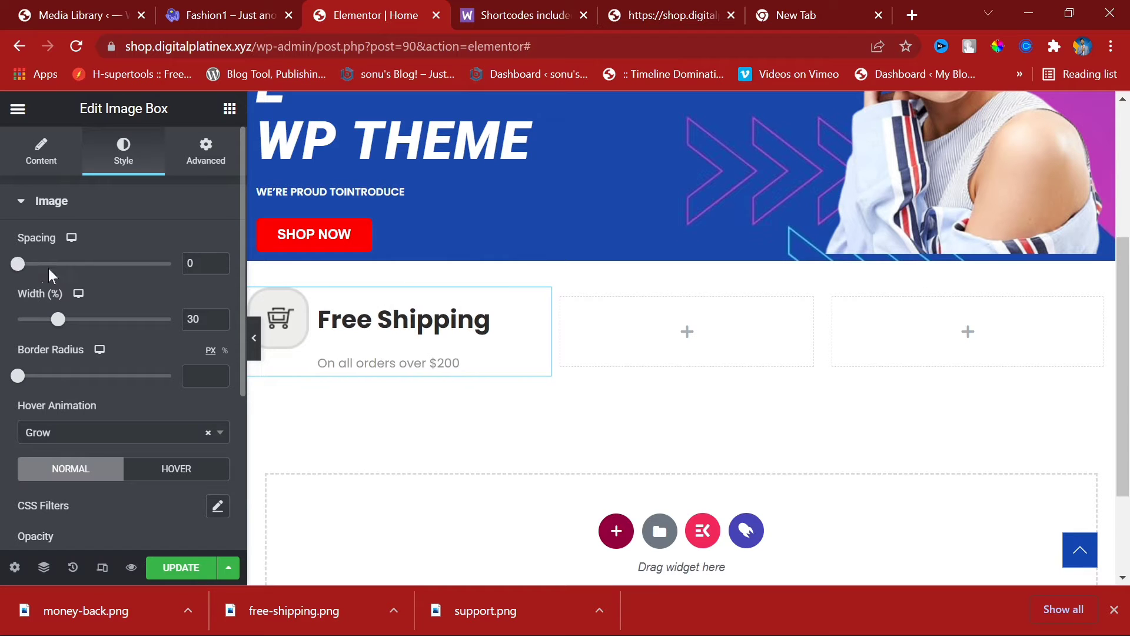
{"action": "mouse_move", "coordinate": [61, 325]}
{"action": "left_mouse_down"}
{"action": "mouse_move", "coordinate": [46, 321]}
{"action": "mouse_move", "coordinate": [78, 320]}
{"action": "mouse_move", "coordinate": [55, 319]}
{"action": "left_mouse_up"}
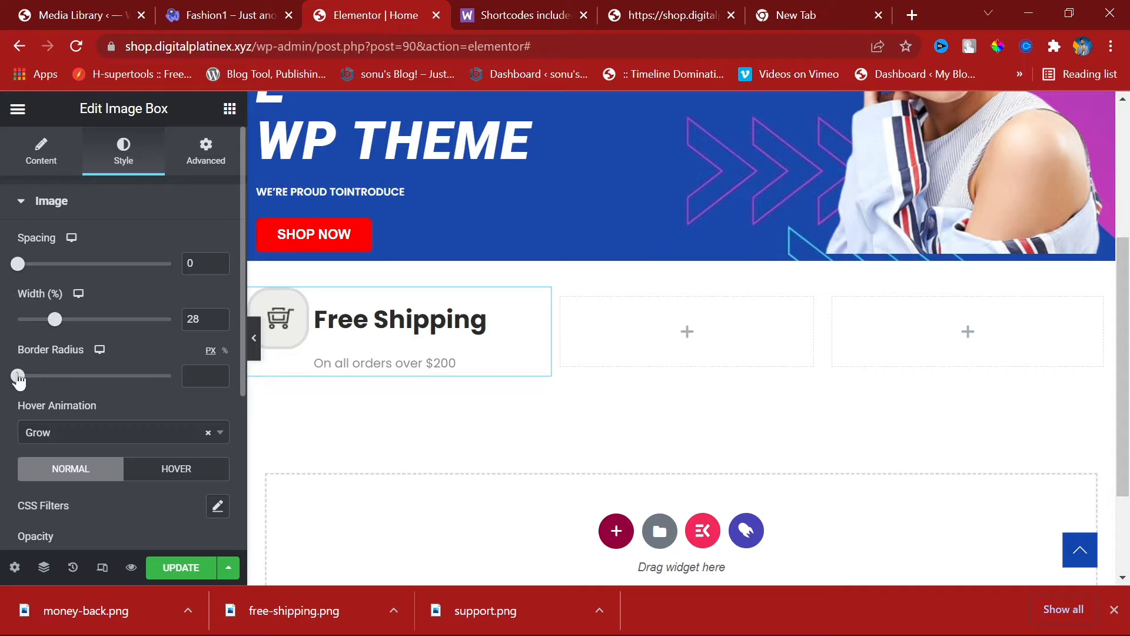
{"action": "left_click_drag", "start_coordinate": [19, 380], "coordinate": [3, 357]}
Step: Choose Pulse Grow as the icon's hover animation and try different opacity levels
{"action": "scroll", "coordinate": [111, 419], "scroll_direction": "down", "scroll_amount": 4}
{"action": "left_click", "coordinate": [107, 212]}
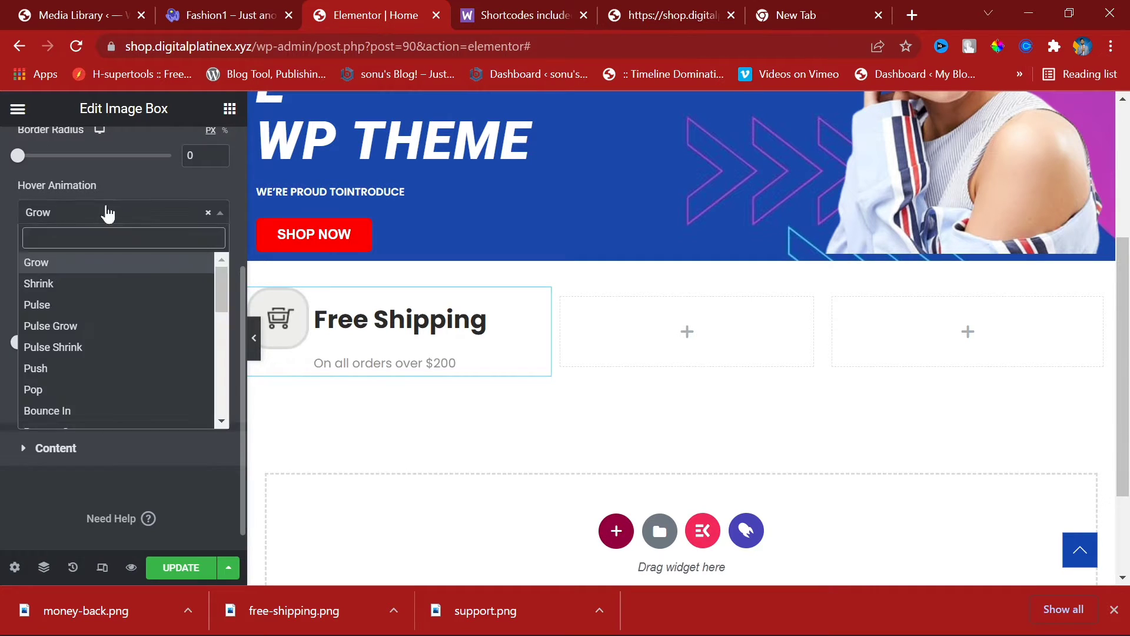
{"action": "left_click", "coordinate": [79, 325]}
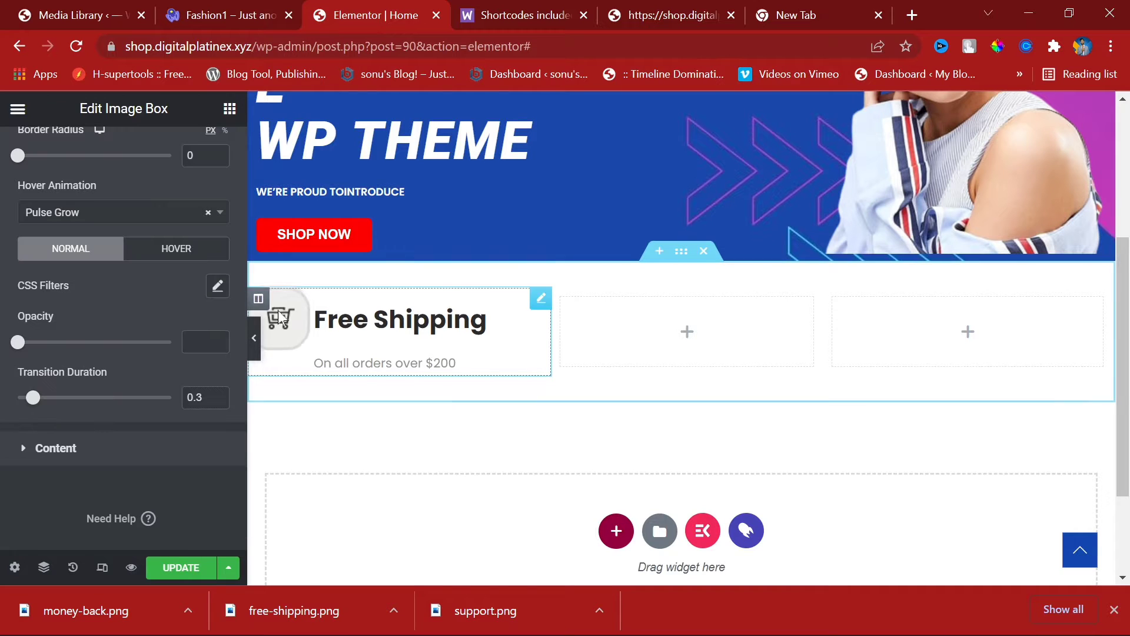
{"action": "left_click", "coordinate": [120, 218]}
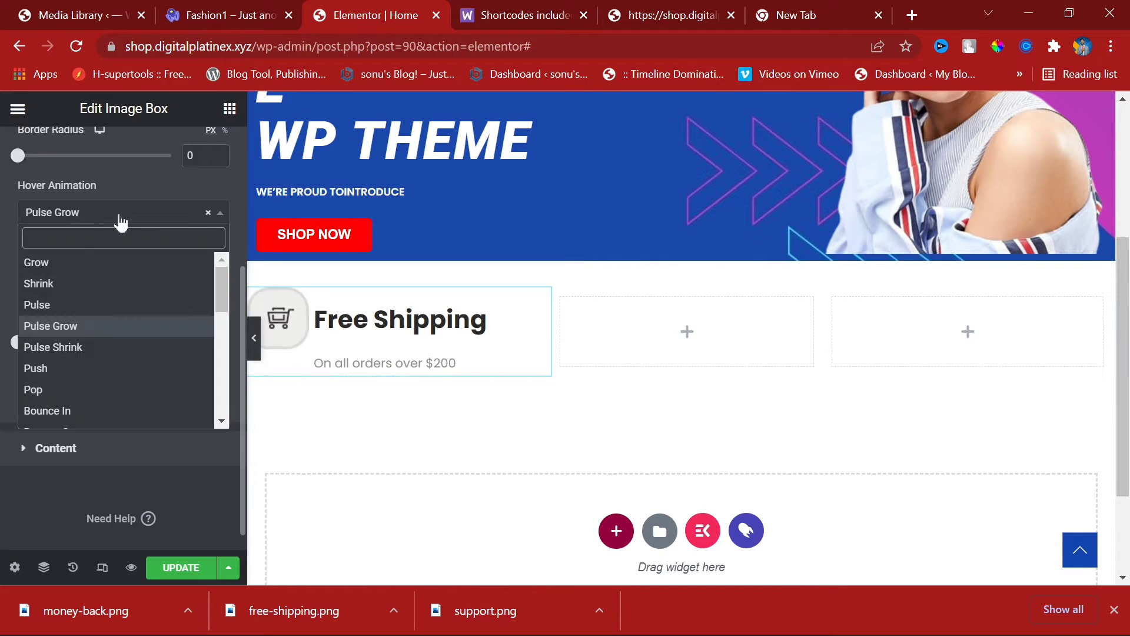
{"action": "left_click", "coordinate": [120, 219]}
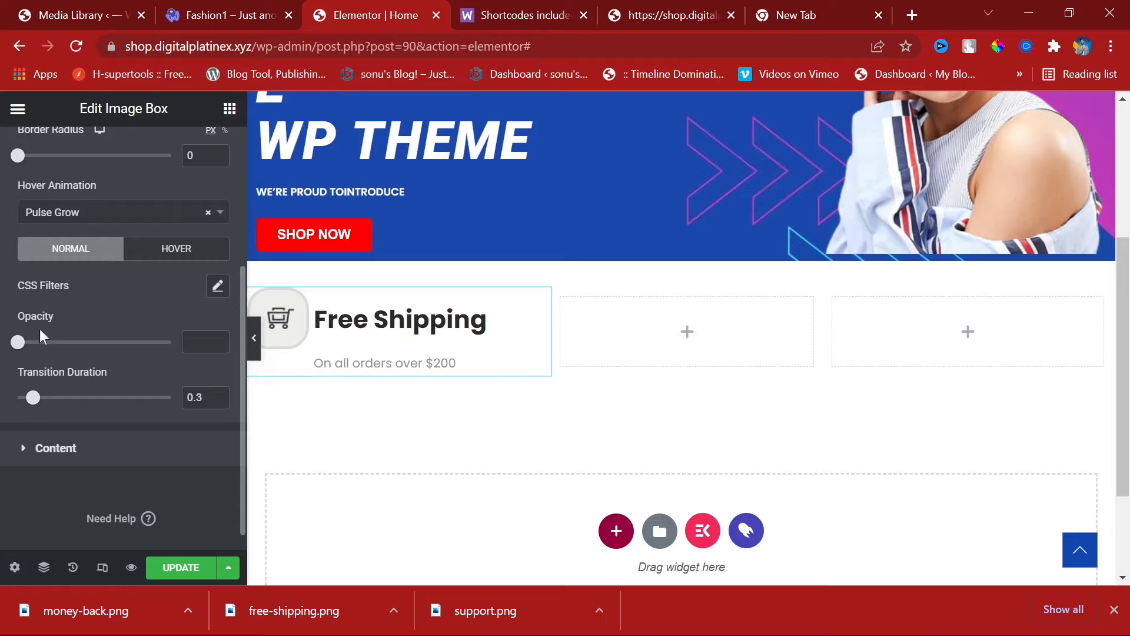
{"action": "left_click_drag", "start_coordinate": [18, 346], "coordinate": [127, 344]}
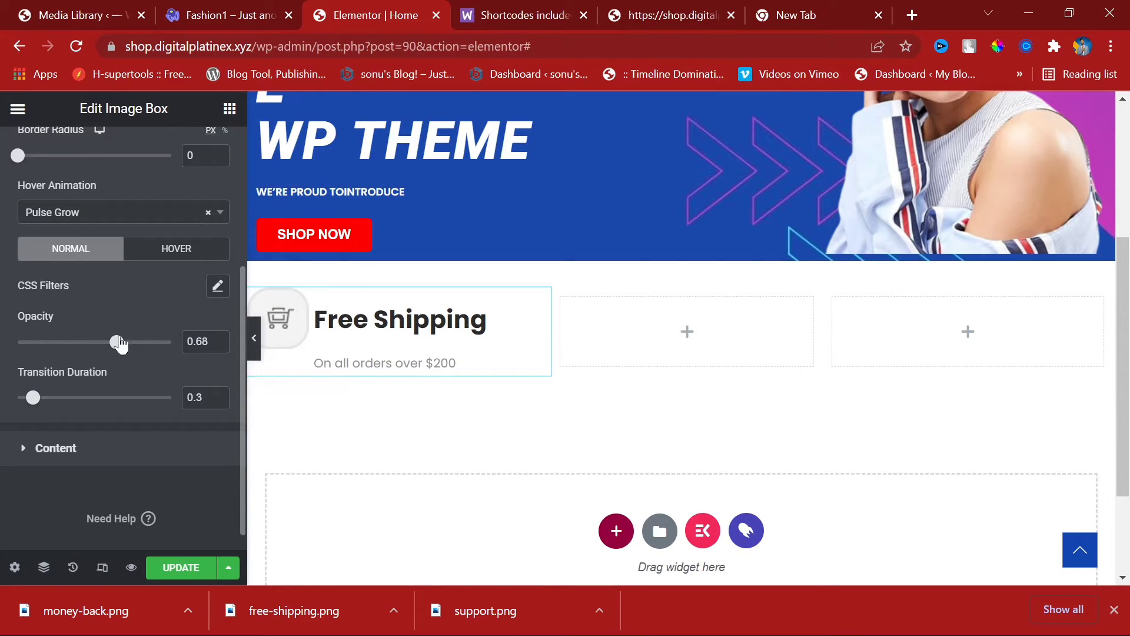
{"action": "left_click_drag", "start_coordinate": [126, 342], "coordinate": [3, 343]}
Step: Clear the icon's border radius value in the image styling options
{"action": "left_click", "coordinate": [63, 449]}
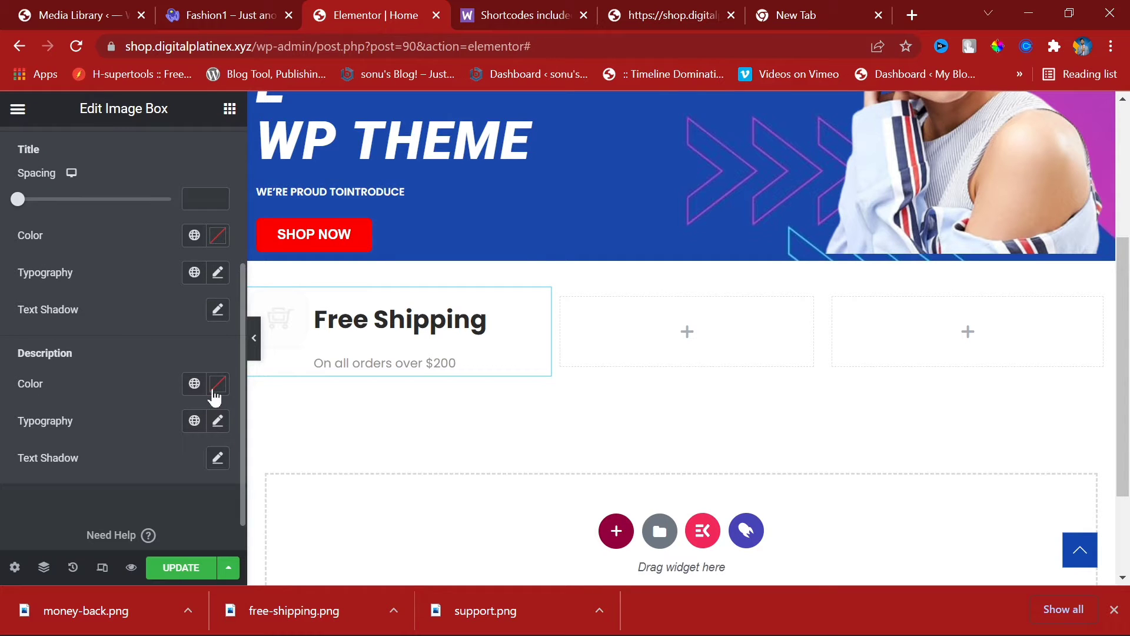
{"action": "scroll", "coordinate": [81, 241], "scroll_direction": "up", "scroll_amount": 4}
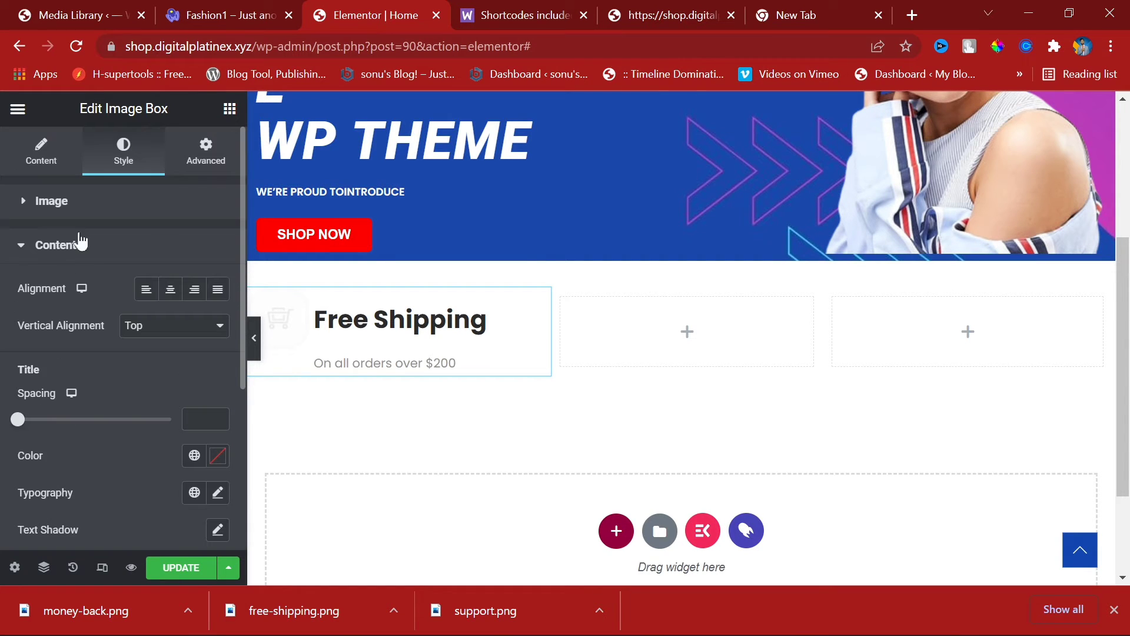
{"action": "left_click", "coordinate": [48, 248]}
{"action": "left_click", "coordinate": [51, 206]}
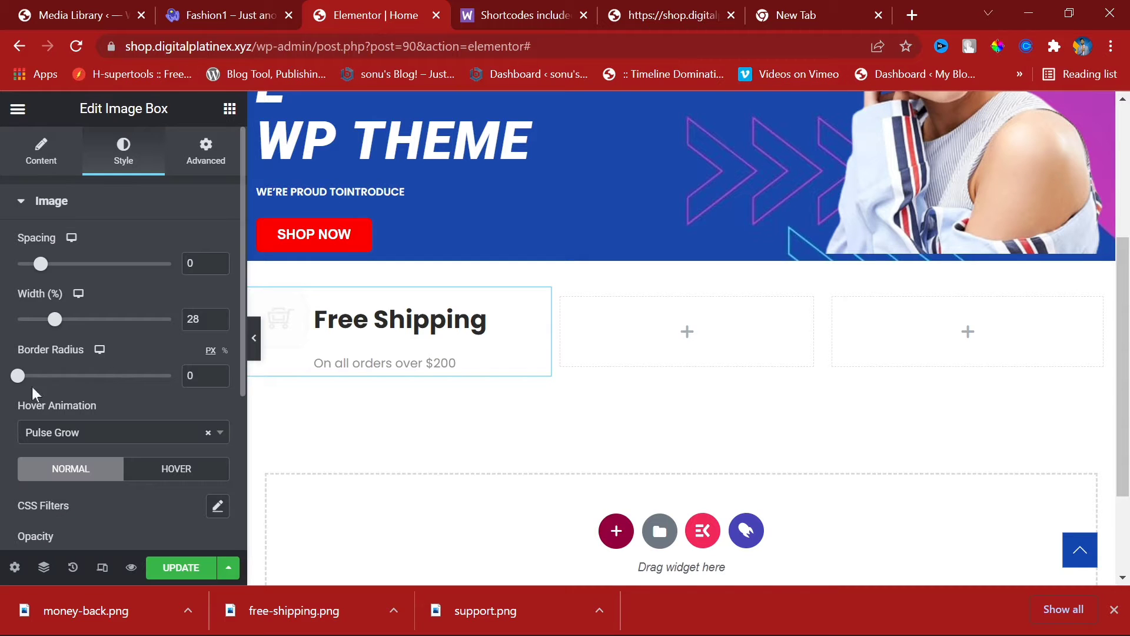
{"action": "left_click_drag", "start_coordinate": [31, 383], "coordinate": [218, 377]}
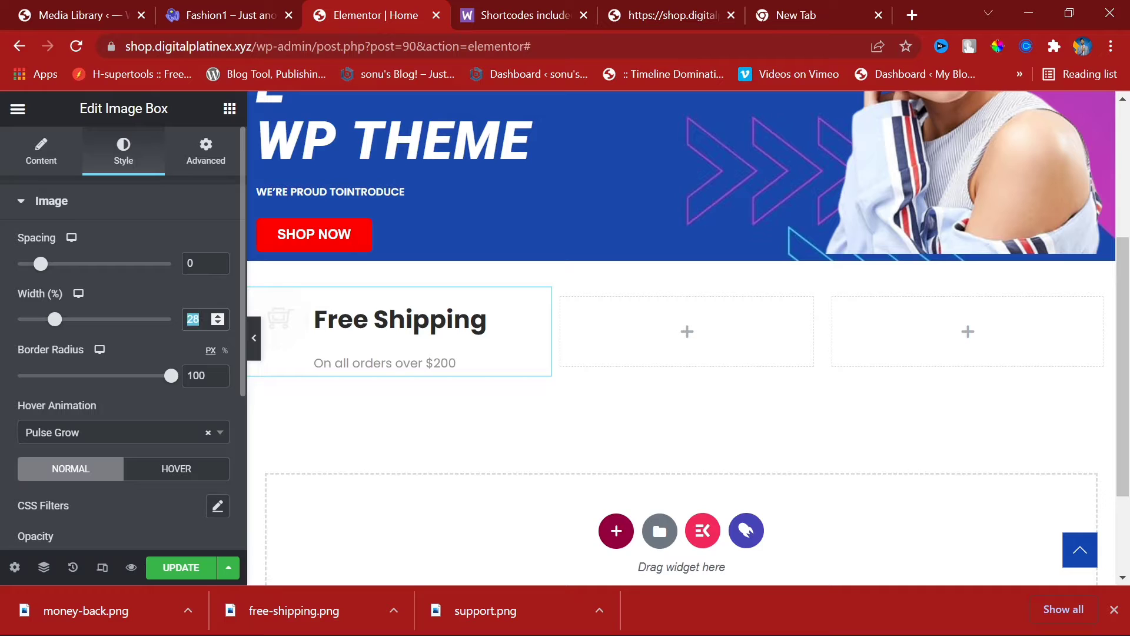
{"action": "key", "text": "BackSpace"}
{"action": "double_click", "coordinate": [196, 375]}
{"action": "key", "text": "BackSpace"}
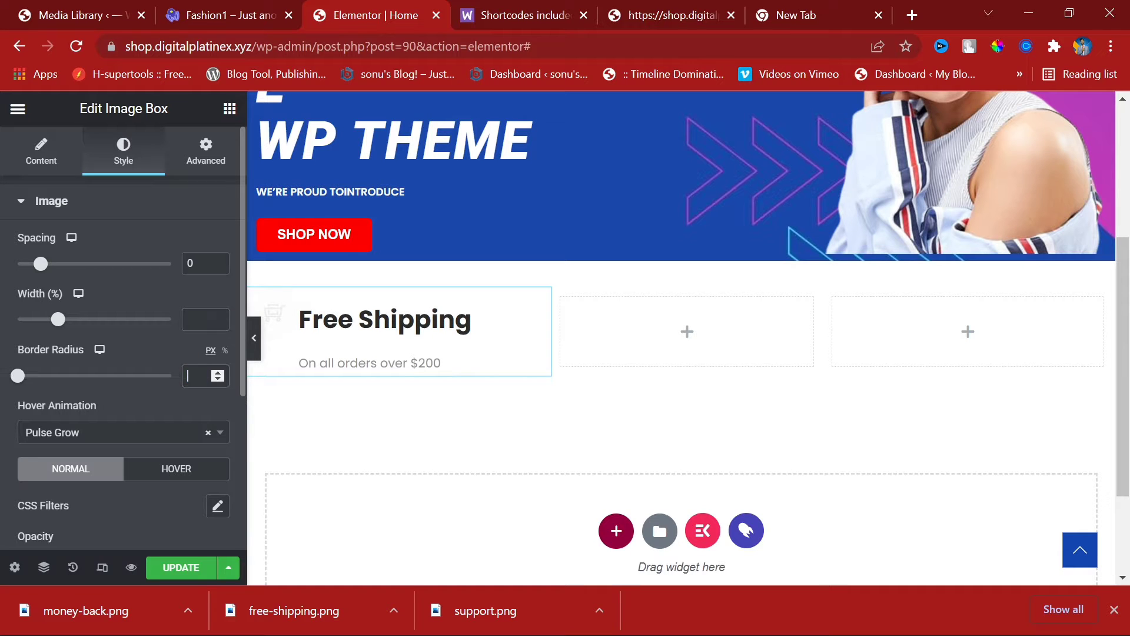
{"action": "left_click", "coordinate": [124, 339]}
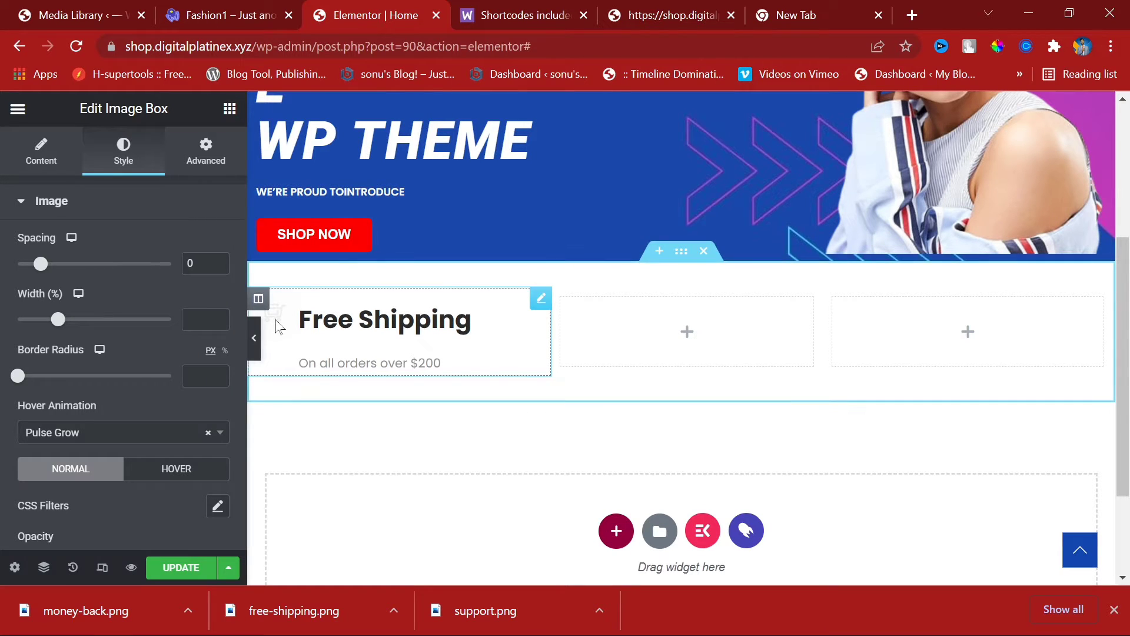
Step: Preview the page, keep spacing 0 and width 28%, and restore full icon opacity
{"action": "left_click", "coordinate": [254, 338]}
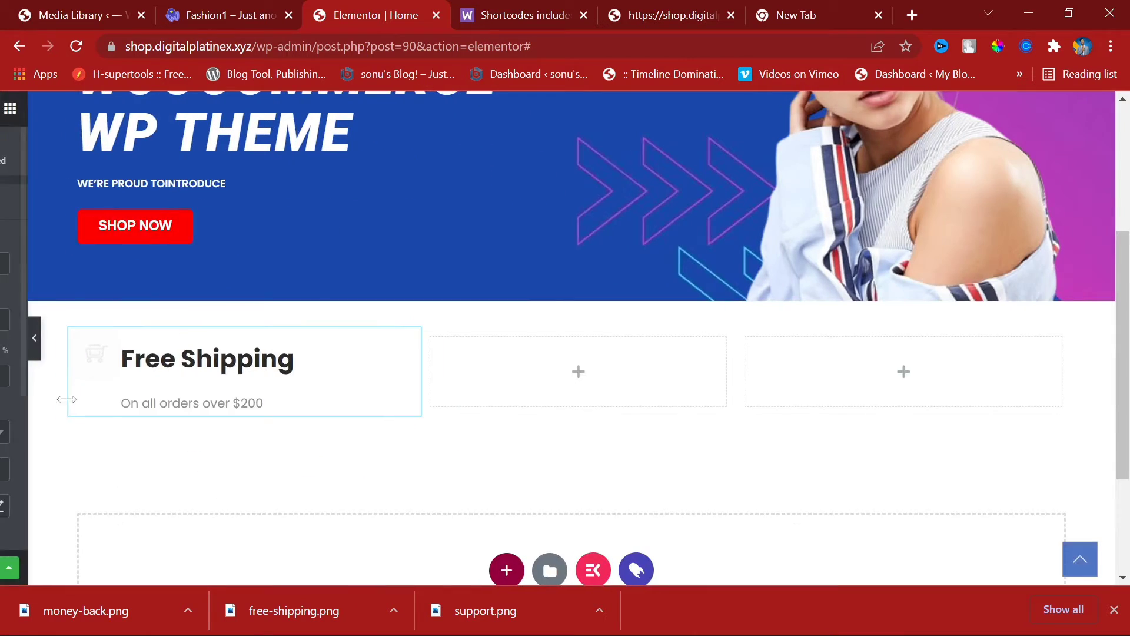
{"action": "left_click", "coordinate": [5, 340]}
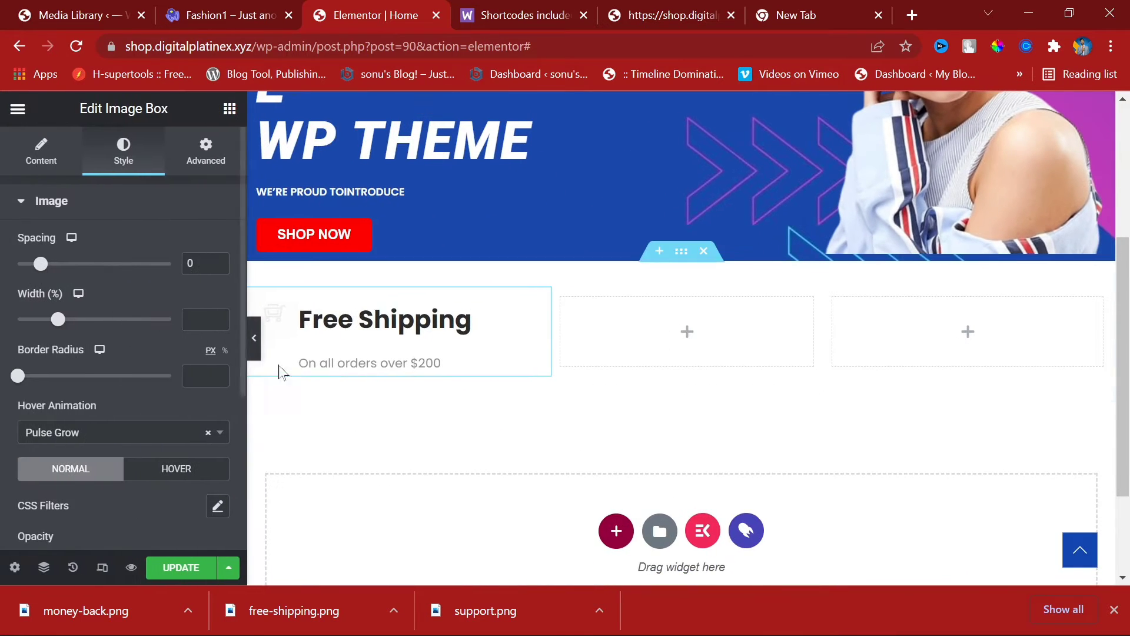
{"action": "left_click_drag", "start_coordinate": [44, 267], "coordinate": [2, 270]}
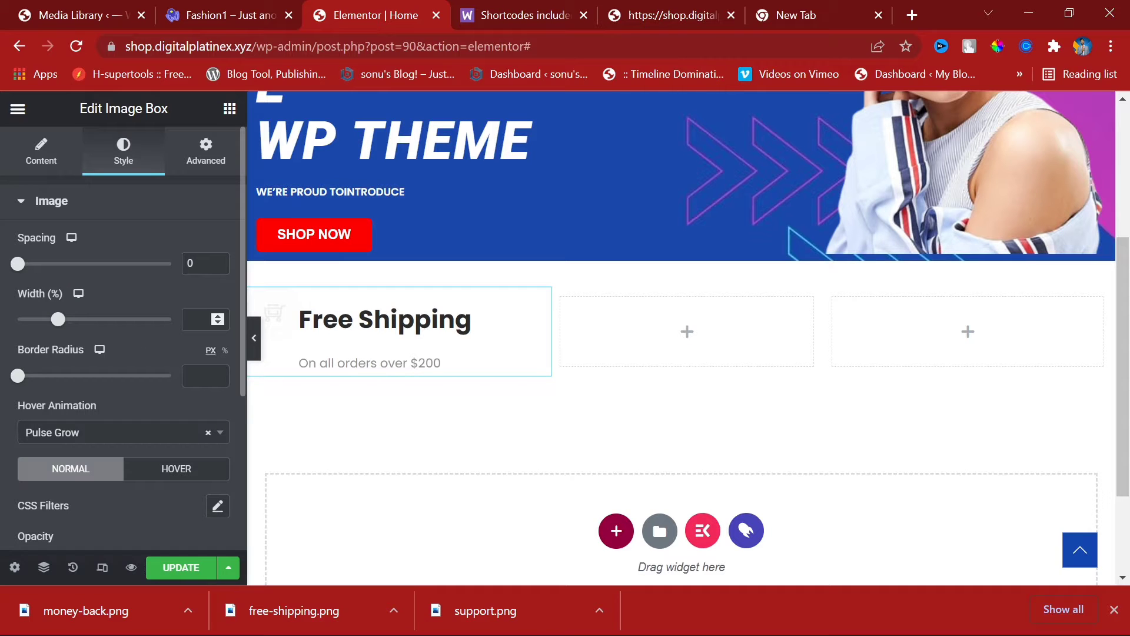
{"action": "mouse_move", "coordinate": [56, 320]}
{"action": "left_mouse_down"}
{"action": "mouse_move", "coordinate": [159, 331]}
{"action": "mouse_move", "coordinate": [34, 332]}
{"action": "mouse_move", "coordinate": [72, 331]}
{"action": "mouse_move", "coordinate": [51, 331]}
{"action": "left_mouse_up"}
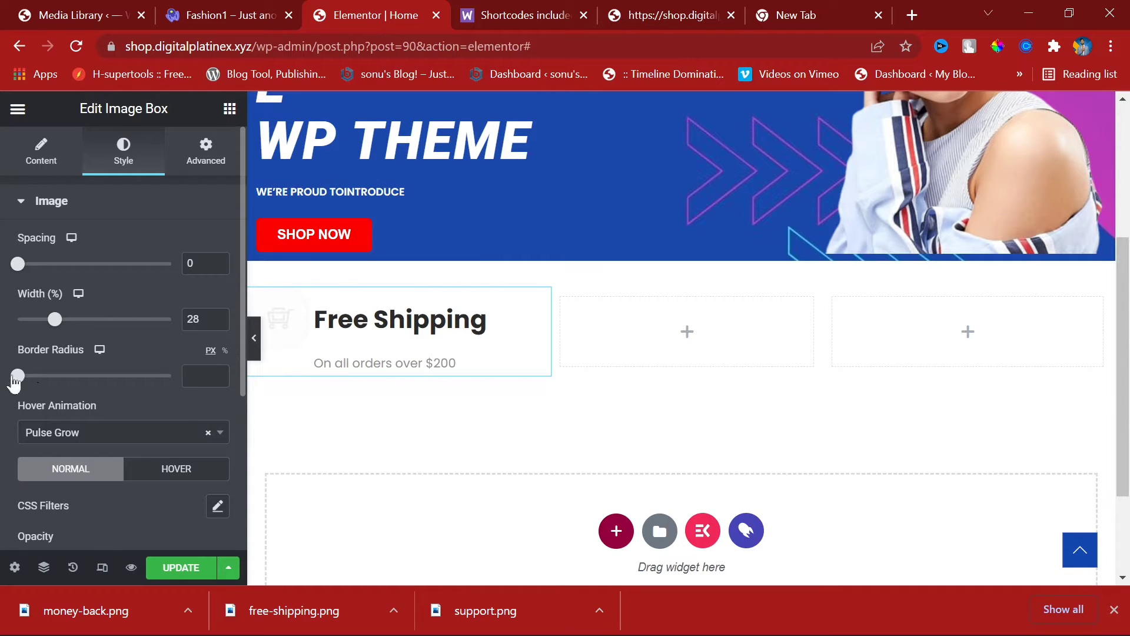
{"action": "scroll", "coordinate": [123, 419], "scroll_direction": "down", "scroll_amount": 4}
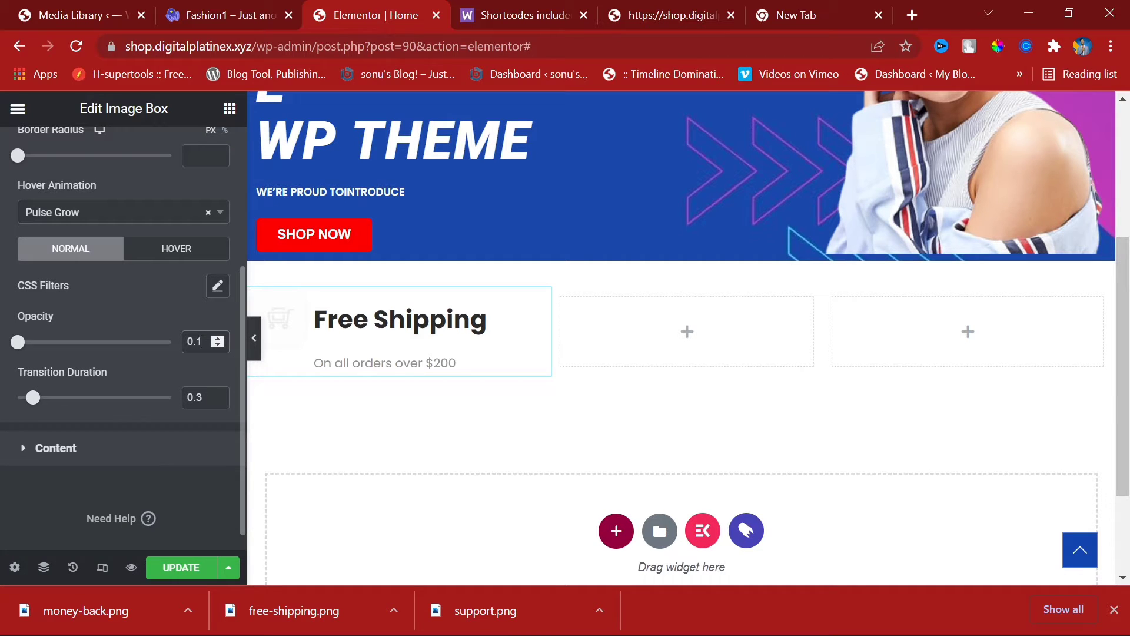
{"action": "key", "text": "BackSpace"}
{"action": "key", "text": "BackSpace"}
{"action": "key", "text": "BackSpace"}
{"action": "left_click", "coordinate": [207, 397]}
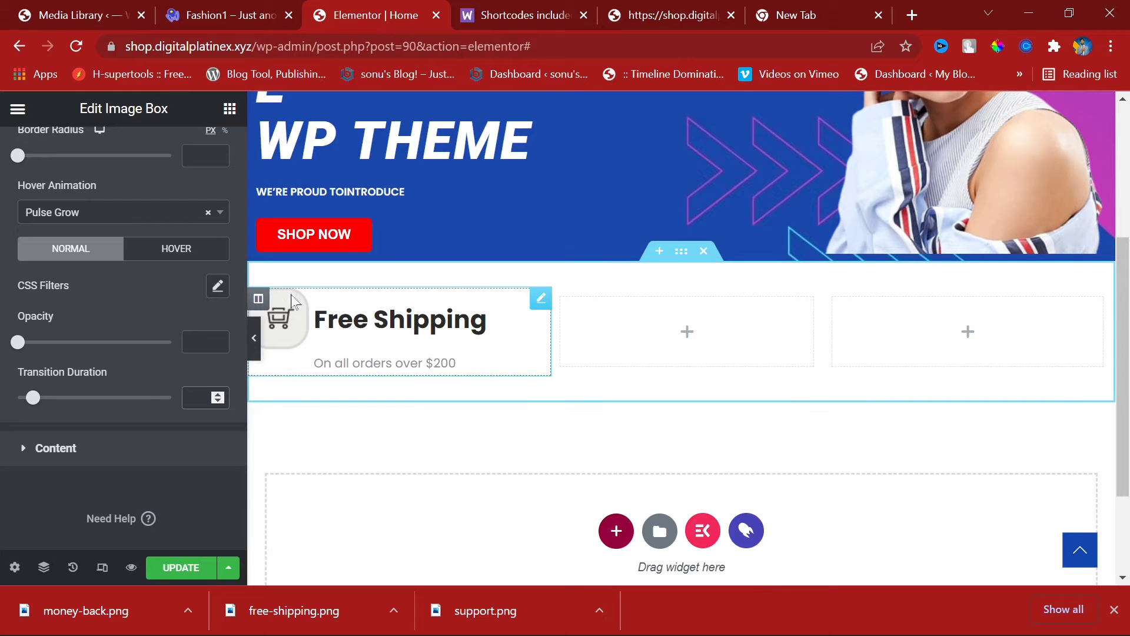
{"action": "scroll", "coordinate": [194, 215], "scroll_direction": "up", "scroll_amount": 4}
{"action": "left_click", "coordinate": [205, 152]}
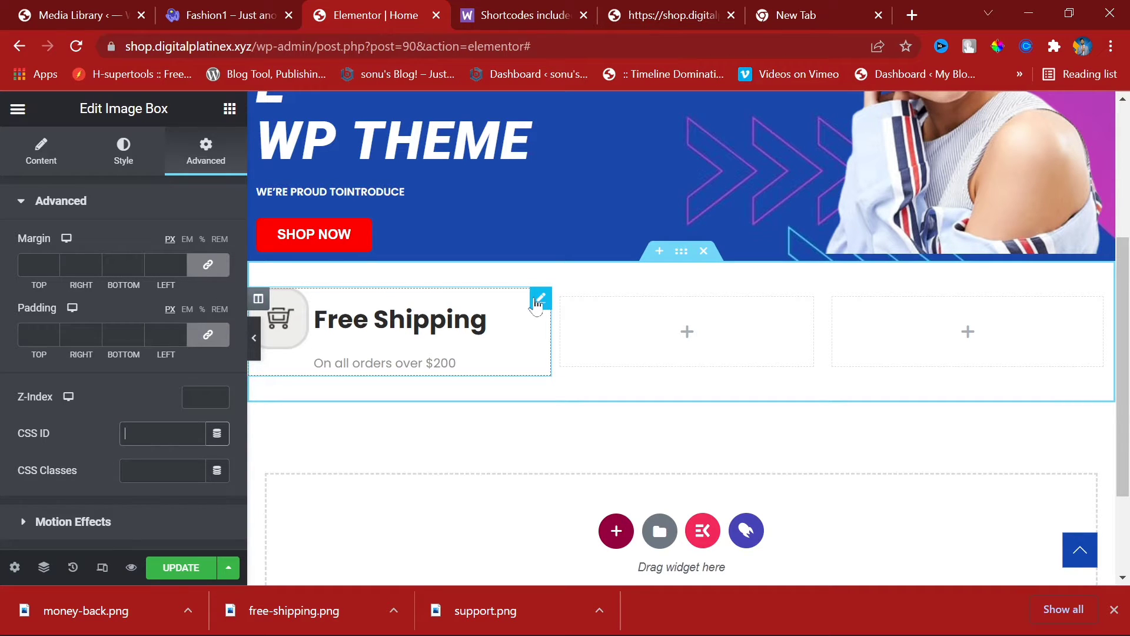
Step: Select the Free Shipping column and browse its style, motion effects and responsive settings
{"action": "left_click", "coordinate": [258, 298]}
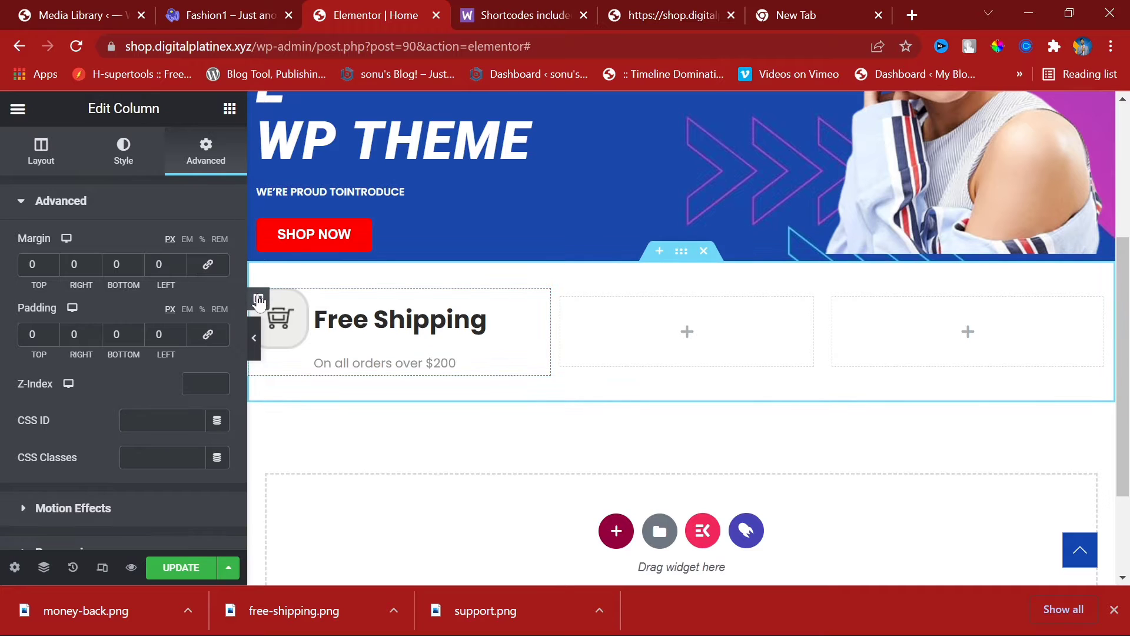
{"action": "scroll", "coordinate": [161, 477], "scroll_direction": "down", "scroll_amount": 4}
{"action": "scroll", "coordinate": [131, 383], "scroll_direction": "up", "scroll_amount": 4}
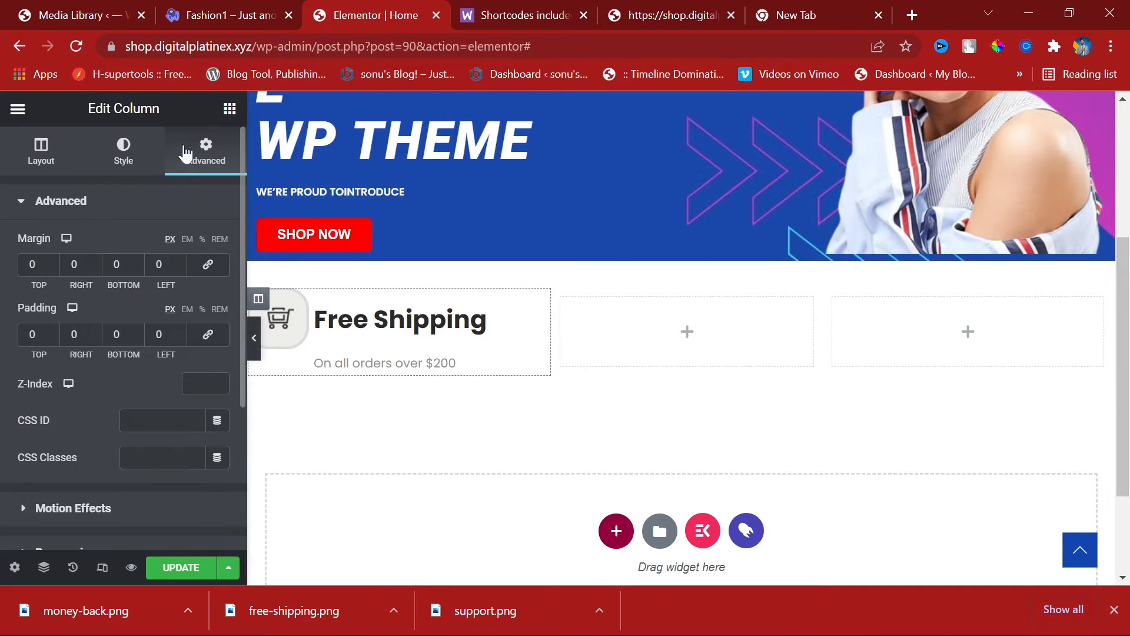
{"action": "left_click", "coordinate": [117, 146]}
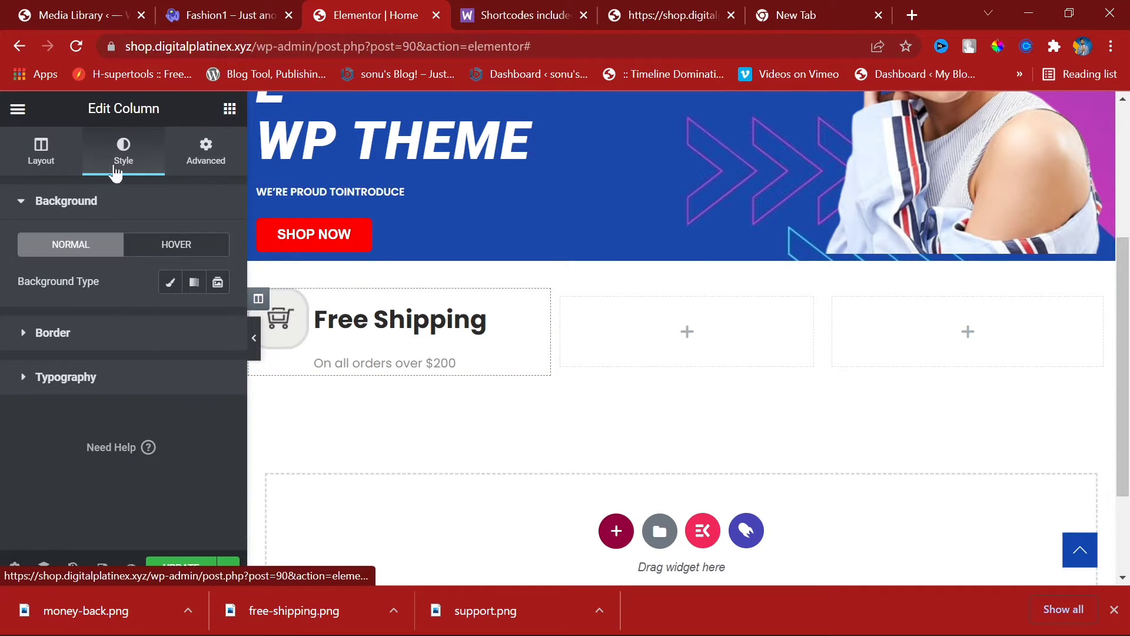
{"action": "left_click", "coordinate": [219, 171]}
{"action": "scroll", "coordinate": [169, 360], "scroll_direction": "down", "scroll_amount": 3}
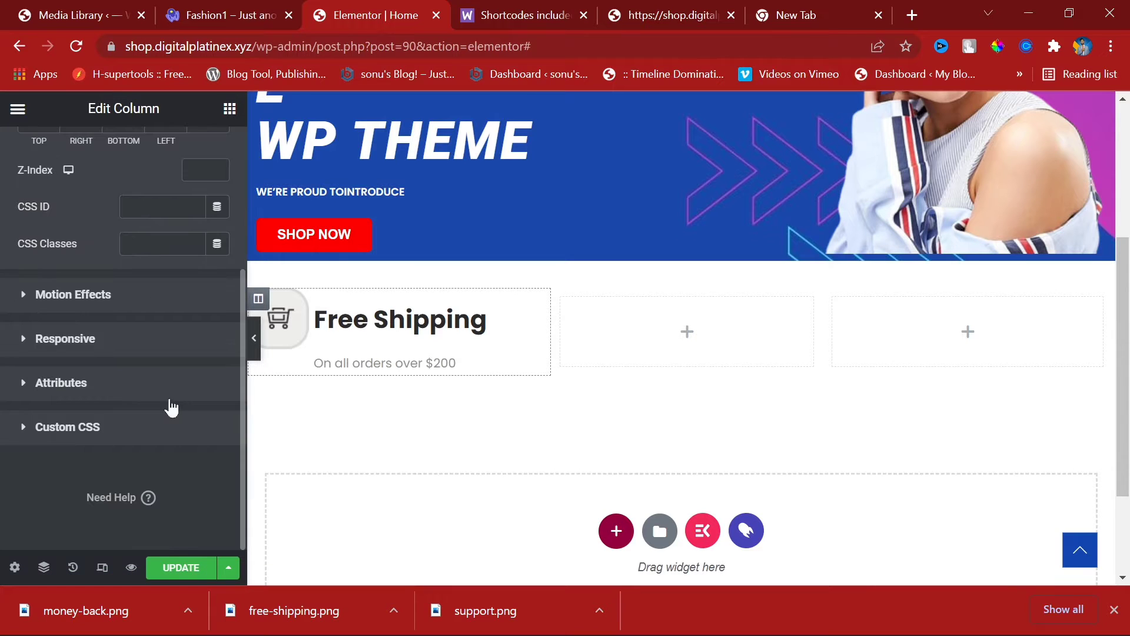
{"action": "left_click", "coordinate": [85, 299]}
{"action": "left_click", "coordinate": [87, 371]}
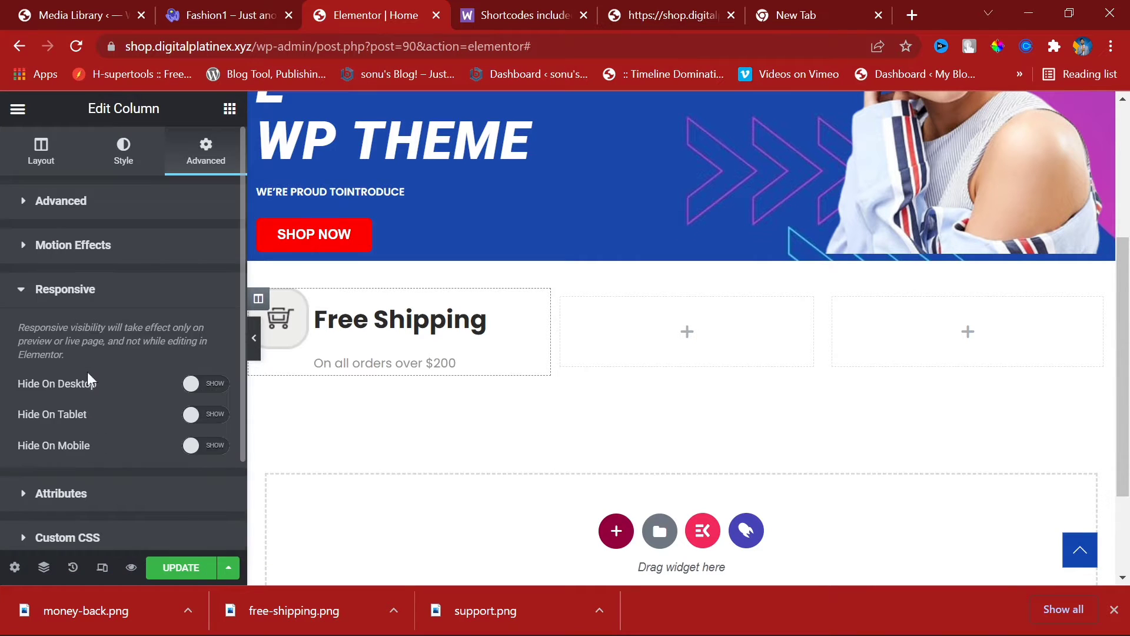
Step: Look over the column's custom attributes, custom CSS and style options
{"action": "scroll", "coordinate": [128, 466], "scroll_direction": "down", "scroll_amount": 2}
{"action": "left_click", "coordinate": [89, 380]}
{"action": "scroll", "coordinate": [143, 405], "scroll_direction": "down", "scroll_amount": 3}
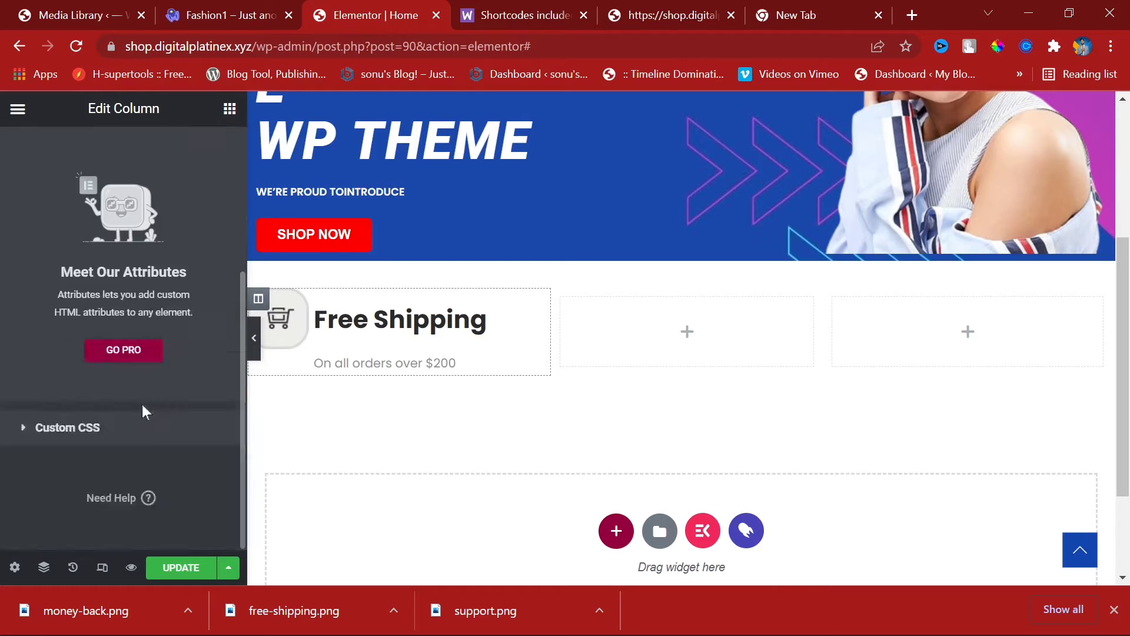
{"action": "scroll", "coordinate": [142, 404], "scroll_direction": "up", "scroll_amount": 3}
{"action": "scroll", "coordinate": [68, 436], "scroll_direction": "down", "scroll_amount": 5}
{"action": "left_click", "coordinate": [66, 428]}
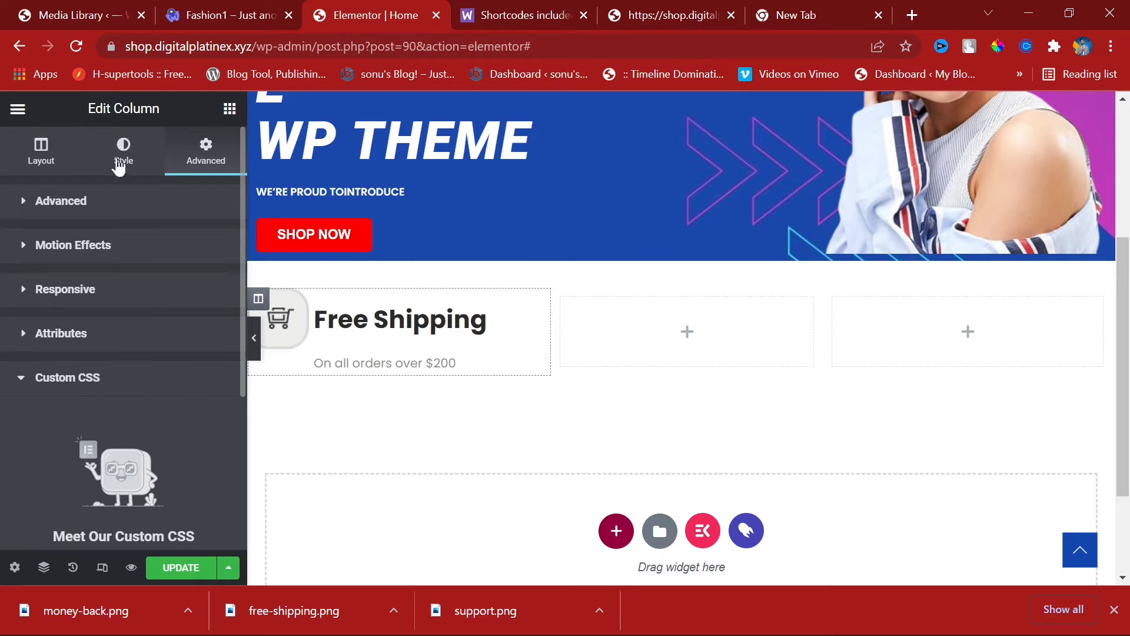
{"action": "left_click", "coordinate": [259, 299]}
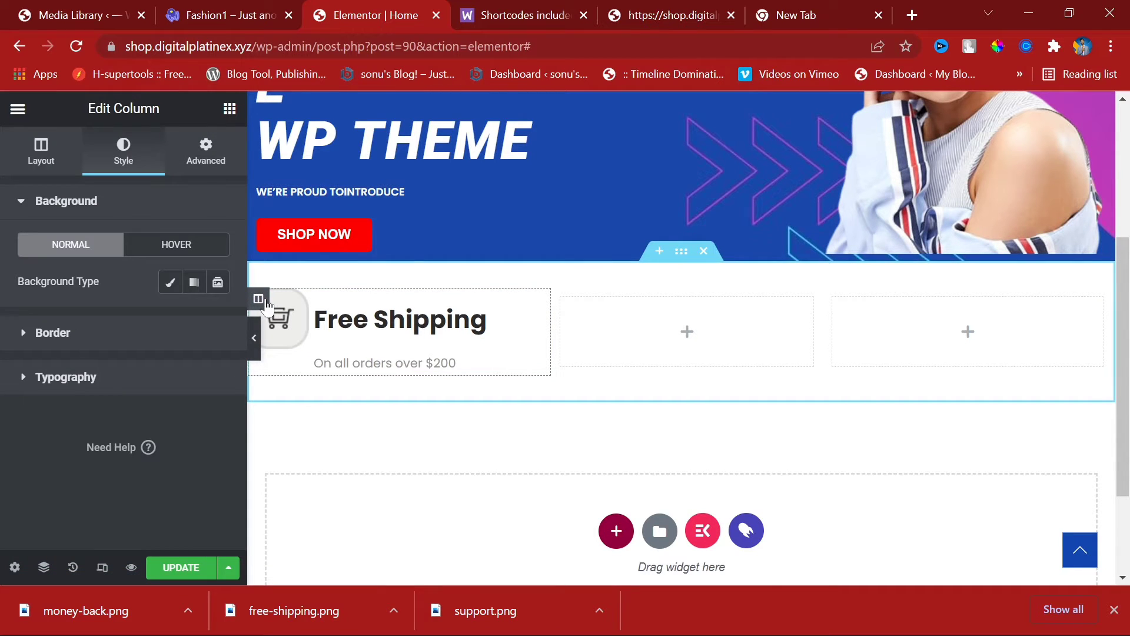
Step: Set the column's vertical alignment to Middle, keeping horizontal alignment centered
{"action": "left_click", "coordinate": [41, 150]}
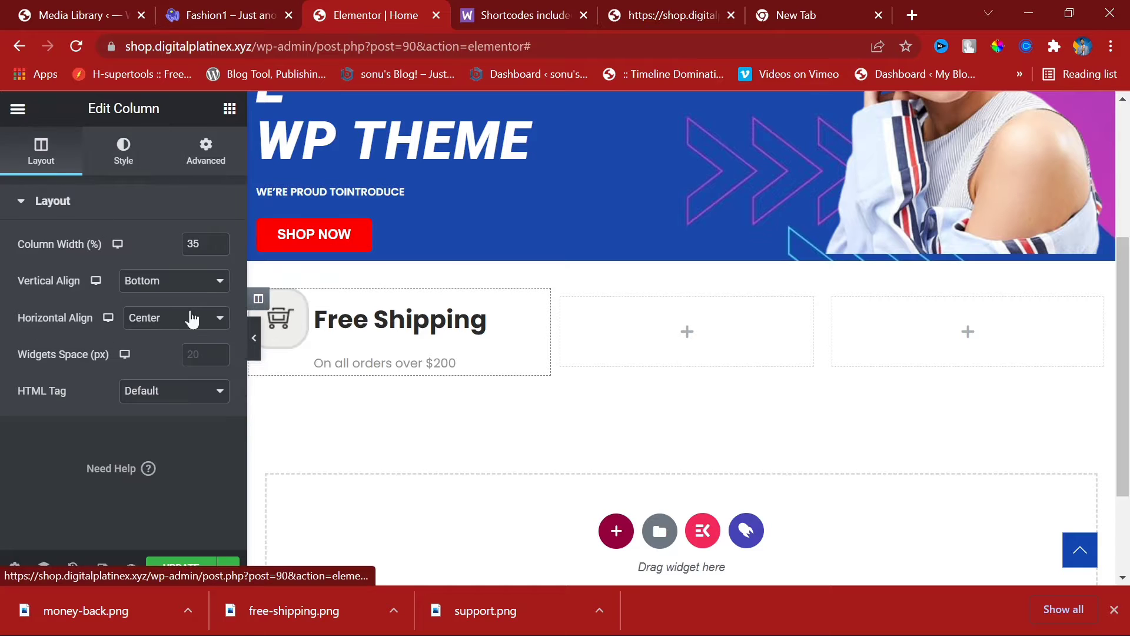
{"action": "left_click", "coordinate": [197, 281]}
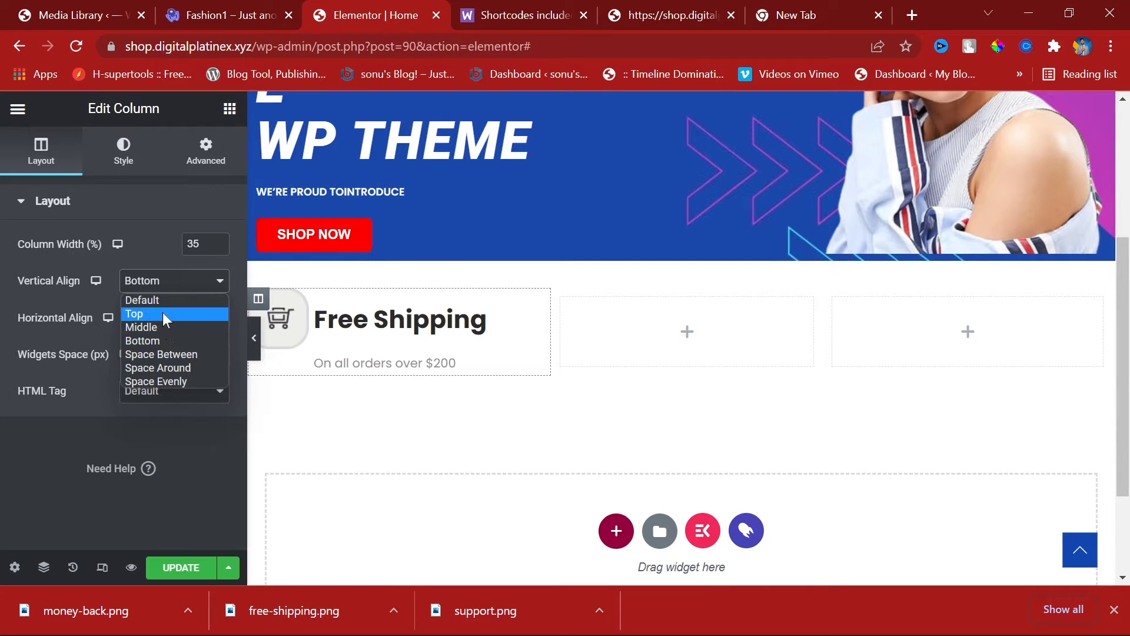
{"action": "left_click", "coordinate": [163, 305]}
{"action": "left_click", "coordinate": [174, 281]}
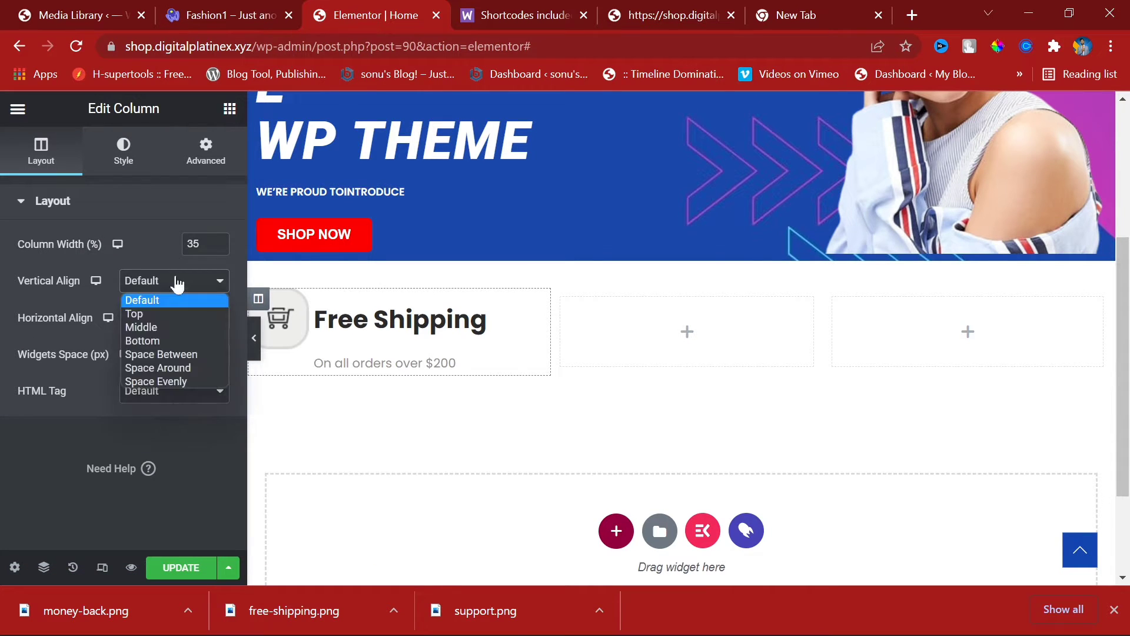
{"action": "left_click", "coordinate": [171, 328]}
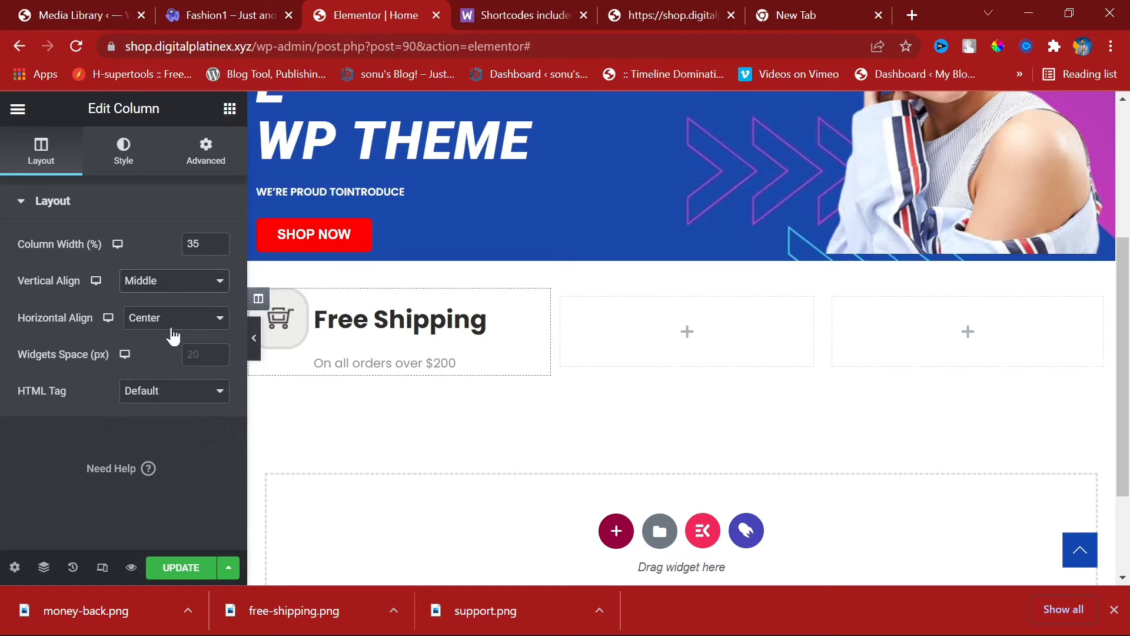
{"action": "left_click", "coordinate": [171, 320]}
{"action": "left_click", "coordinate": [166, 366]}
{"action": "left_click", "coordinate": [165, 316]}
{"action": "left_click", "coordinate": [169, 410]}
{"action": "left_click", "coordinate": [167, 318]}
{"action": "left_click", "coordinate": [163, 362]}
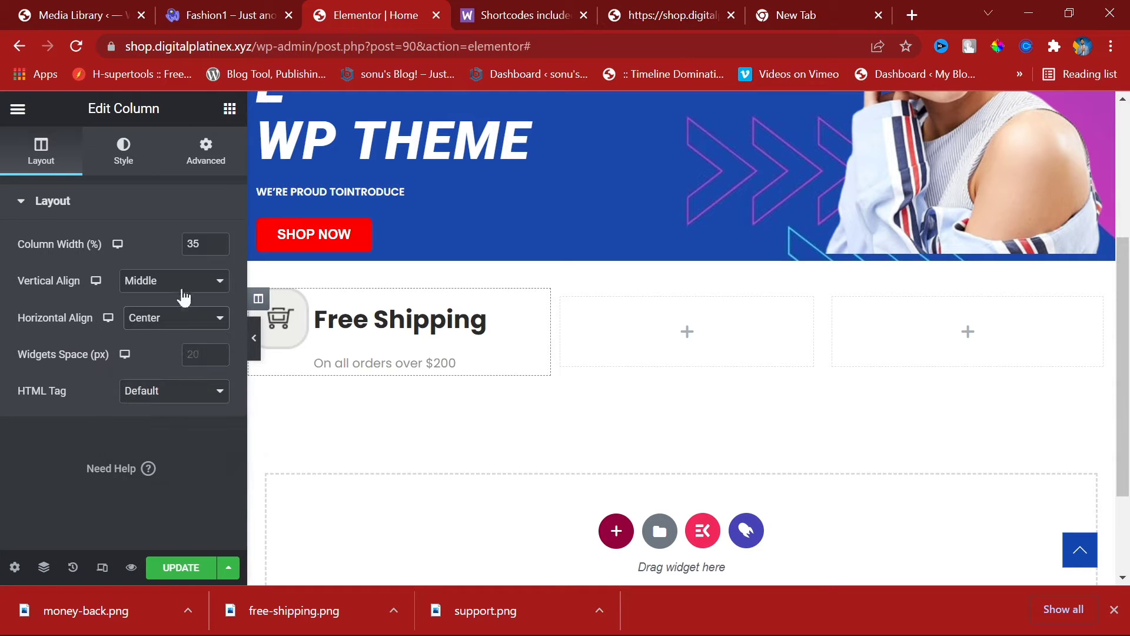
Step: Nudge the column width, then return it to 35 percent
{"action": "left_click", "coordinate": [218, 241]}
{"action": "left_click", "coordinate": [218, 242]}
{"action": "left_click", "coordinate": [217, 241]}
{"action": "left_click", "coordinate": [215, 247]}
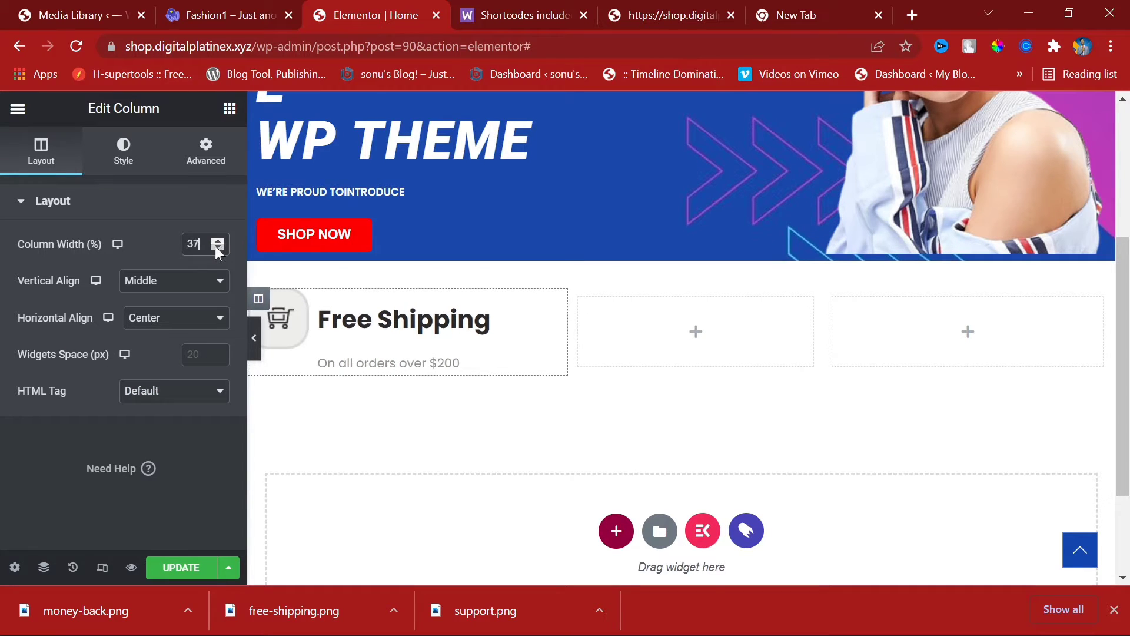
{"action": "left_click", "coordinate": [216, 246]}
{"action": "left_click", "coordinate": [215, 247]}
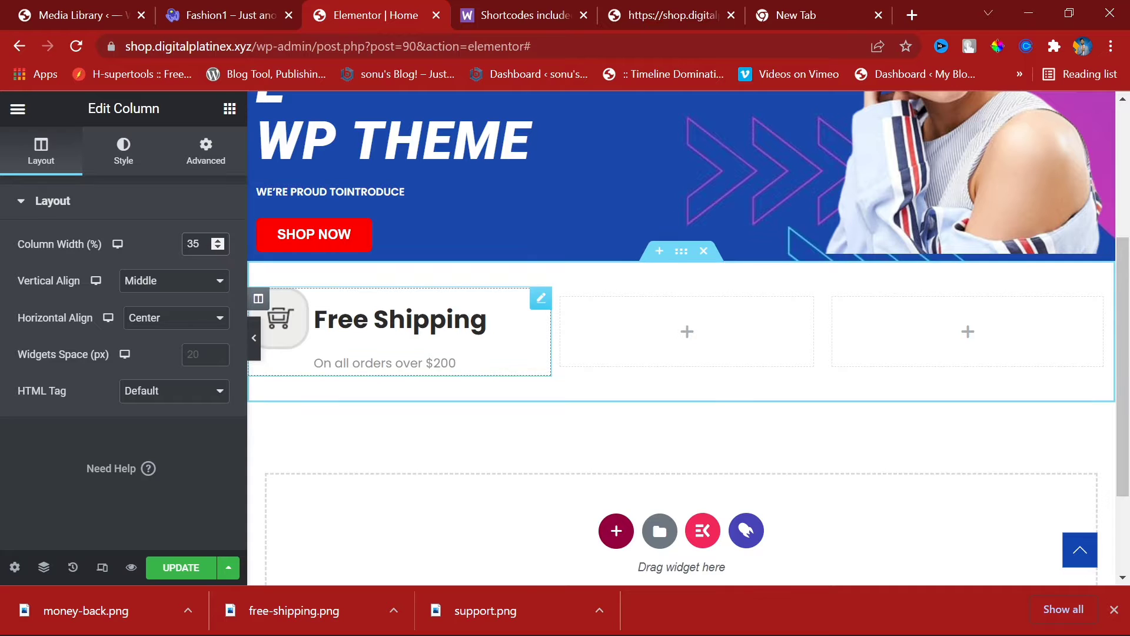
Step: Compare with the Woostify Fashion1 demo, then select the Free Shipping image box's content settings
{"action": "left_click", "coordinate": [176, 8]}
{"action": "left_click", "coordinate": [327, 8]}
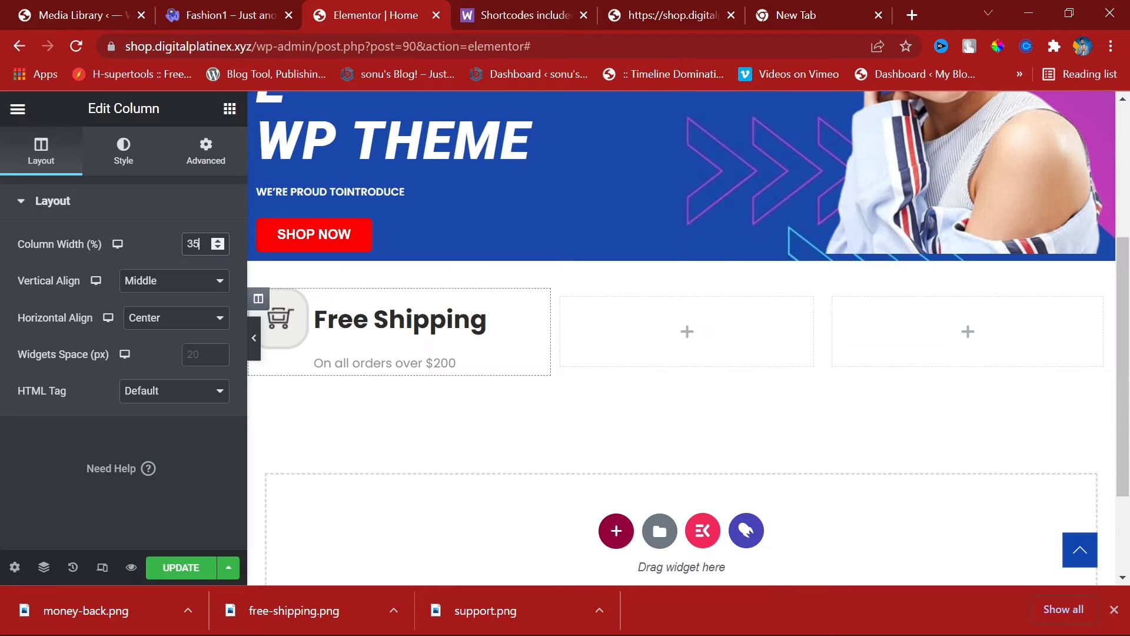
{"action": "left_click", "coordinate": [348, 366]}
{"action": "left_click", "coordinate": [35, 155]}
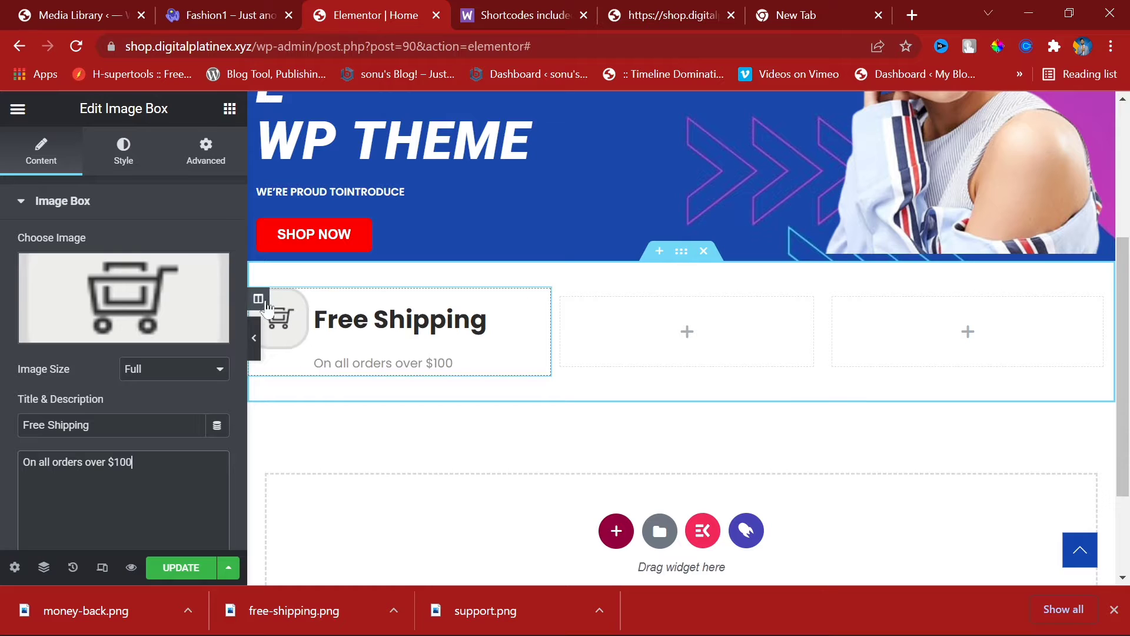
Step: Open the live site in a new tab and scroll to its Free Shipping box
{"action": "left_click", "coordinate": [1116, 610]}
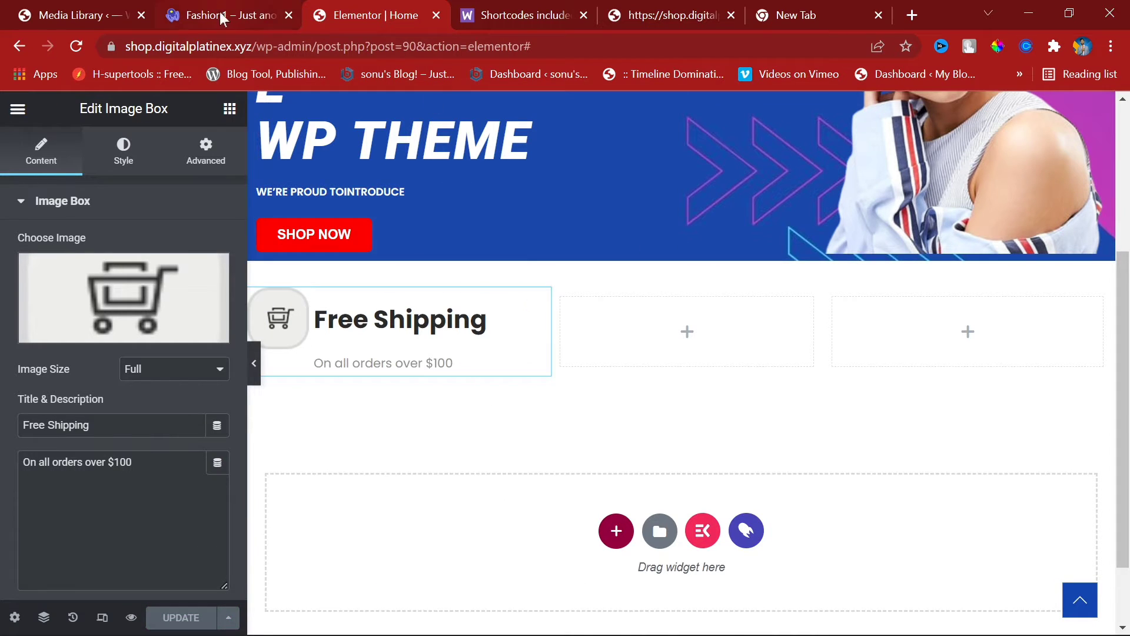
{"action": "left_click", "coordinate": [110, 11]}
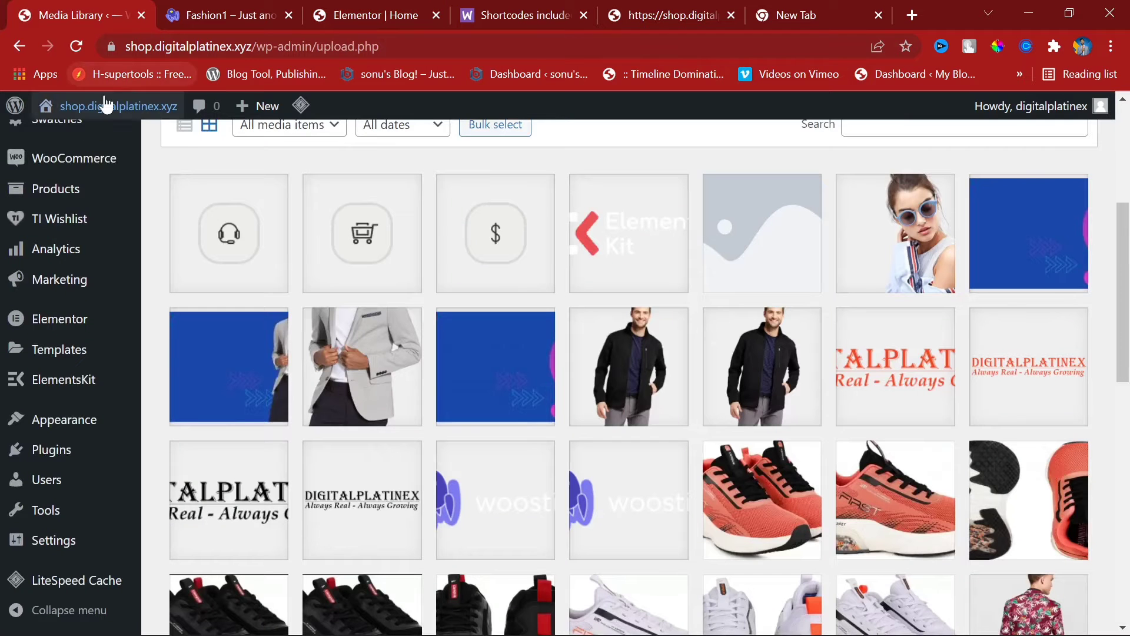
{"action": "mouse_move", "coordinate": [106, 105]}
{"action": "right_click", "coordinate": [107, 131]}
{"action": "left_click", "coordinate": [165, 149]}
{"action": "left_click", "coordinate": [227, 8]}
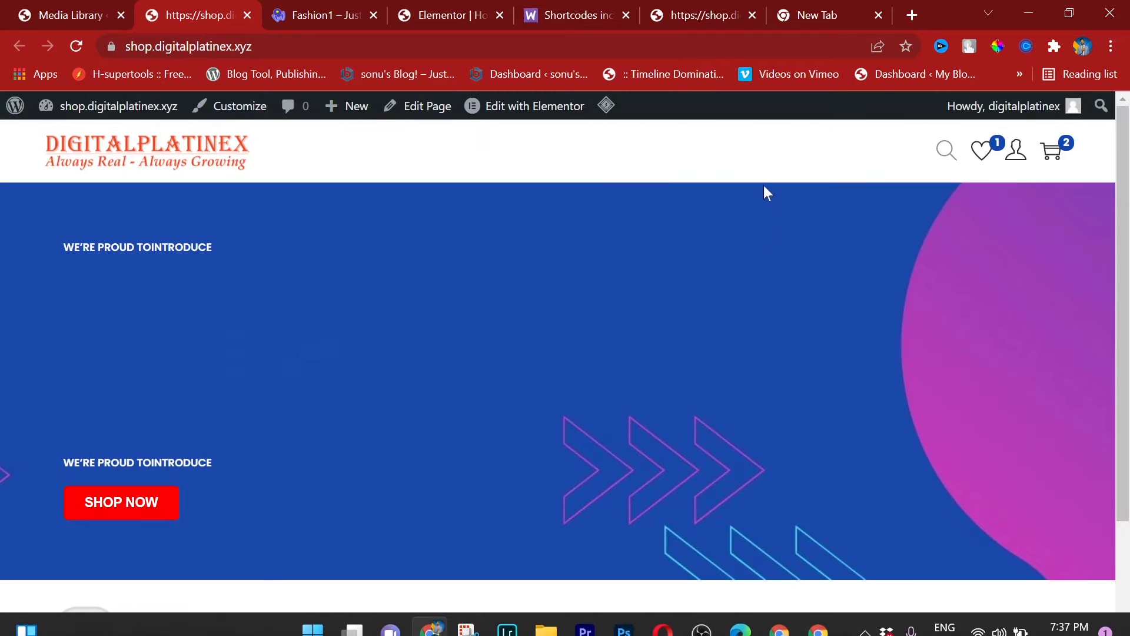
{"action": "scroll", "coordinate": [907, 380], "scroll_direction": "down", "scroll_amount": 3}
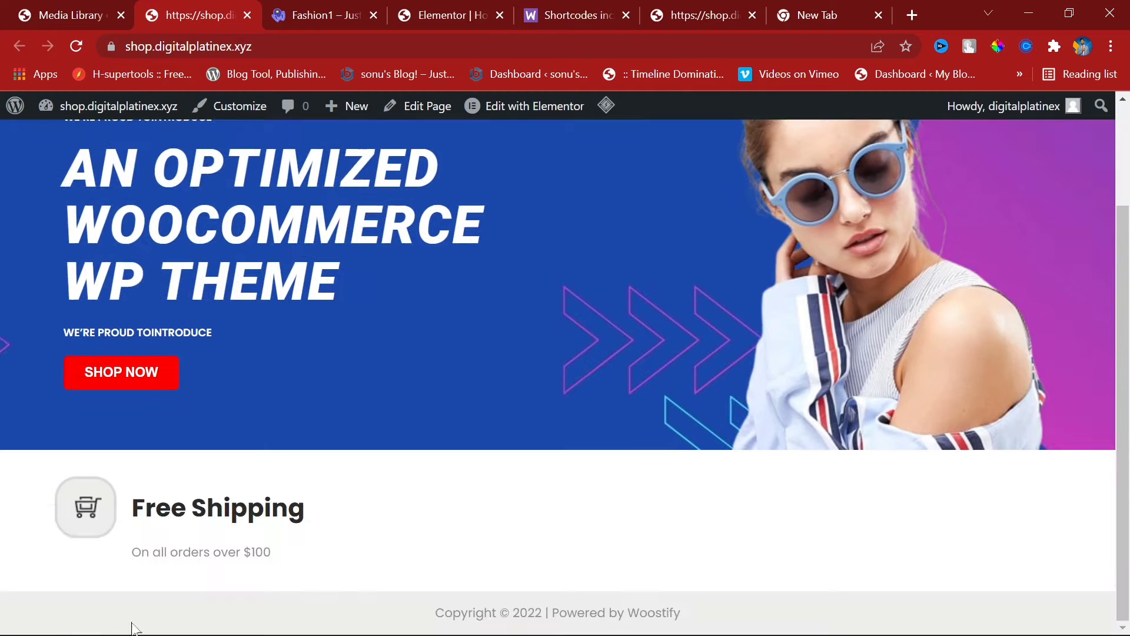
Step: Compare against the Woostify Fashion1 demo's feature row, then return to the editor
{"action": "left_click", "coordinate": [339, 8]}
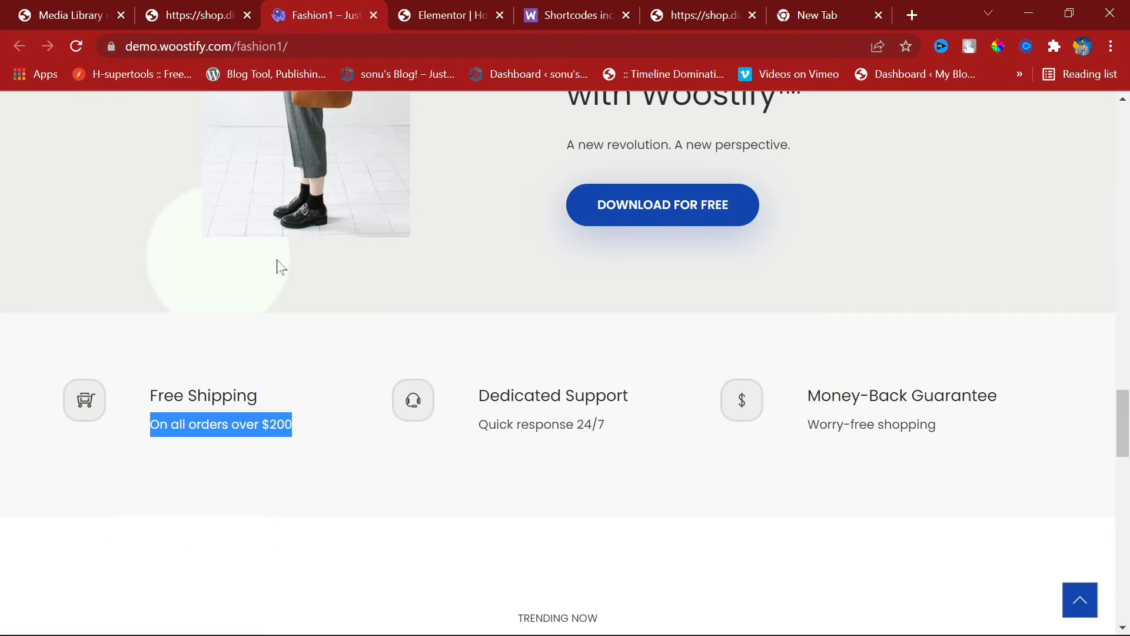
{"action": "left_click", "coordinate": [398, 478]}
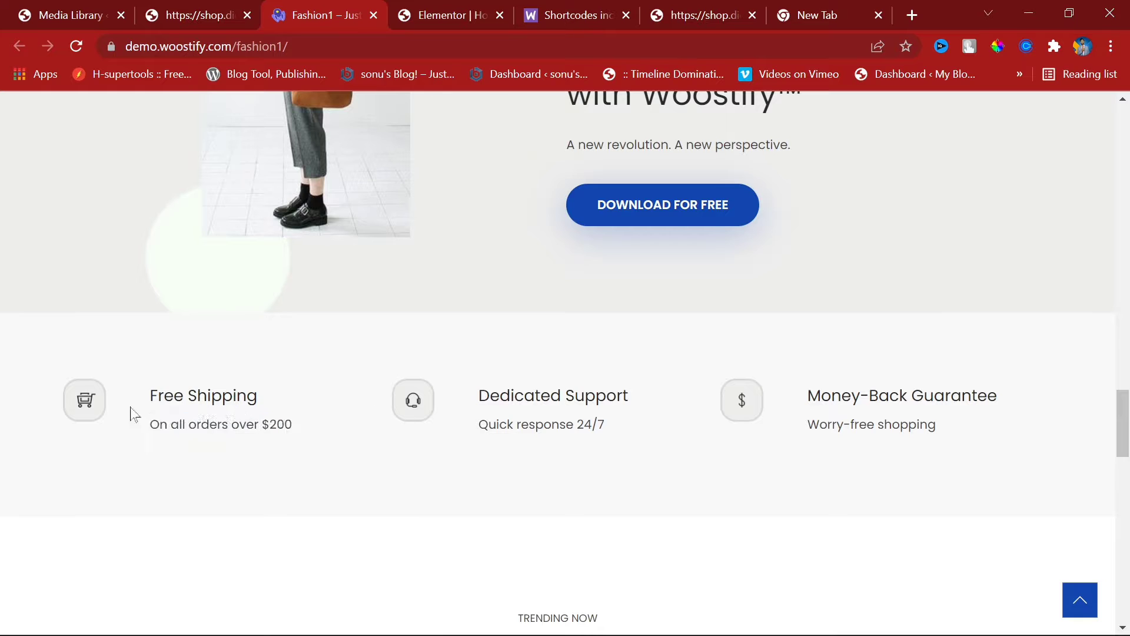
{"action": "scroll", "coordinate": [465, 432], "scroll_direction": "down", "scroll_amount": 4}
{"action": "scroll", "coordinate": [481, 428], "scroll_direction": "up", "scroll_amount": 2}
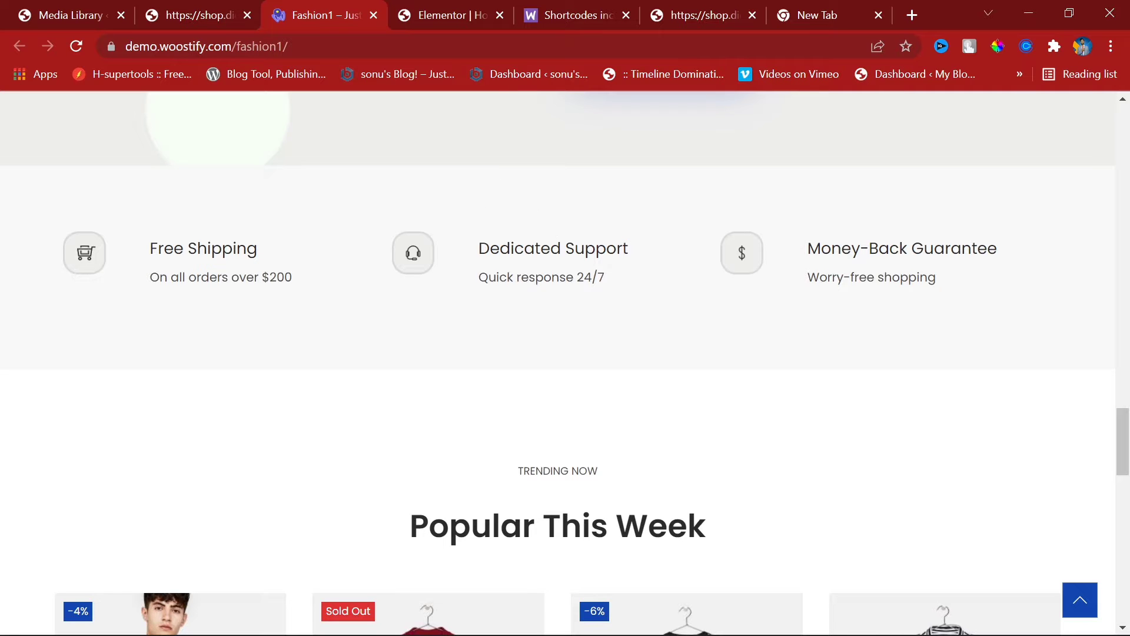
{"action": "scroll", "coordinate": [557, 356], "scroll_direction": "up", "scroll_amount": 2}
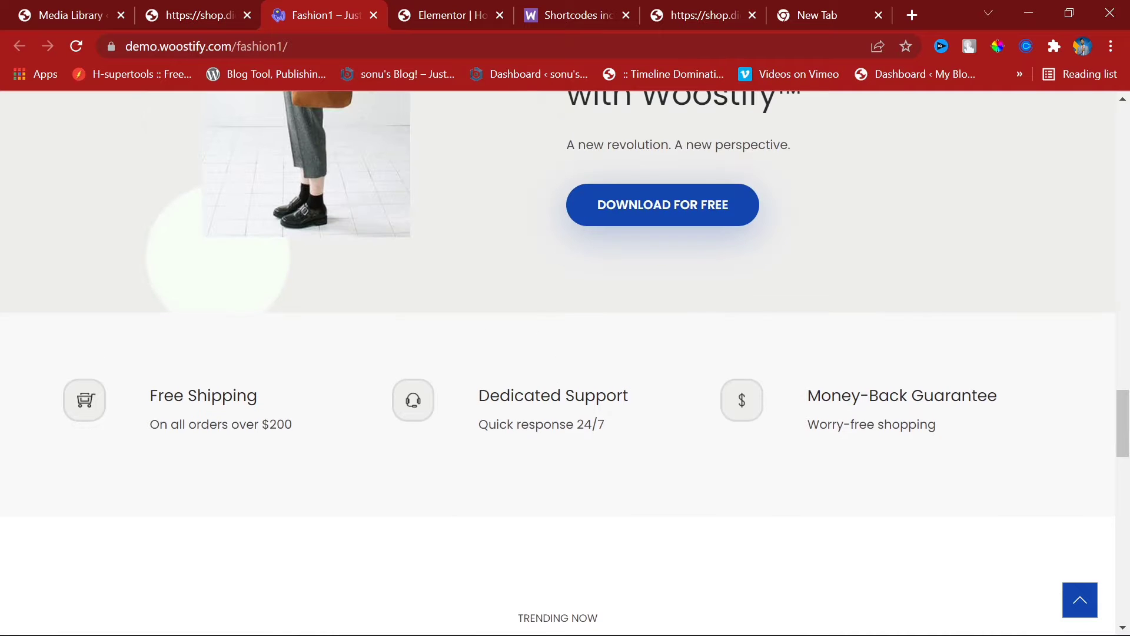
{"action": "left_click", "coordinate": [461, 1]}
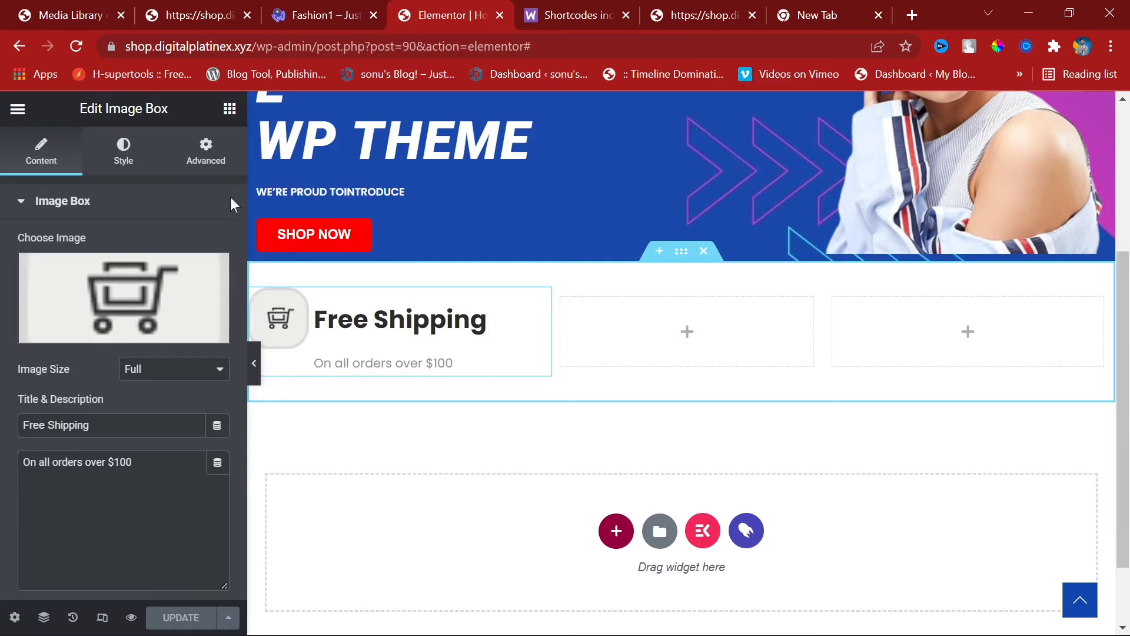
Step: Set the Free Shipping image box's Style > Content Title Spacing to 0
{"action": "left_click", "coordinate": [212, 160]}
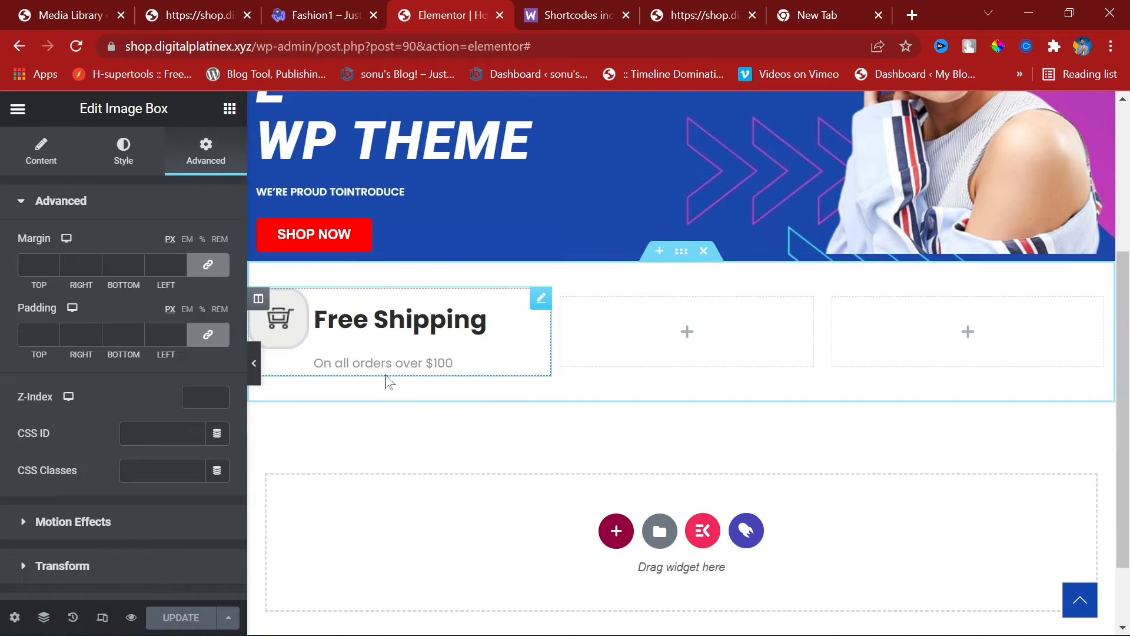
{"action": "scroll", "coordinate": [117, 459], "scroll_direction": "down", "scroll_amount": 3}
{"action": "scroll", "coordinate": [128, 500], "scroll_direction": "up", "scroll_amount": 3}
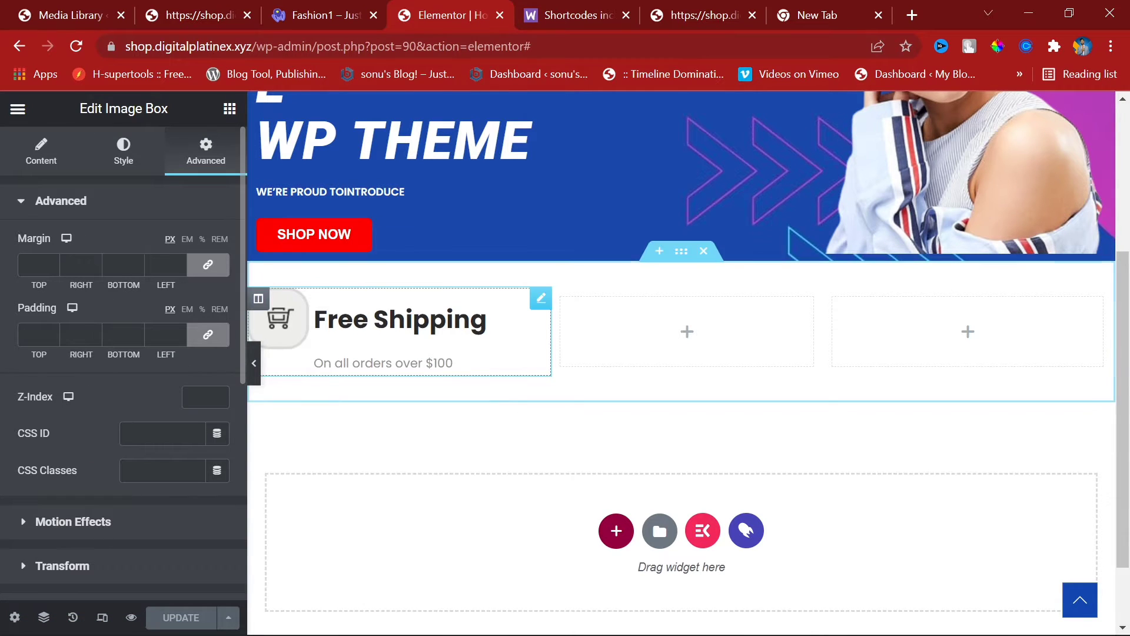
{"action": "left_click", "coordinate": [123, 154]}
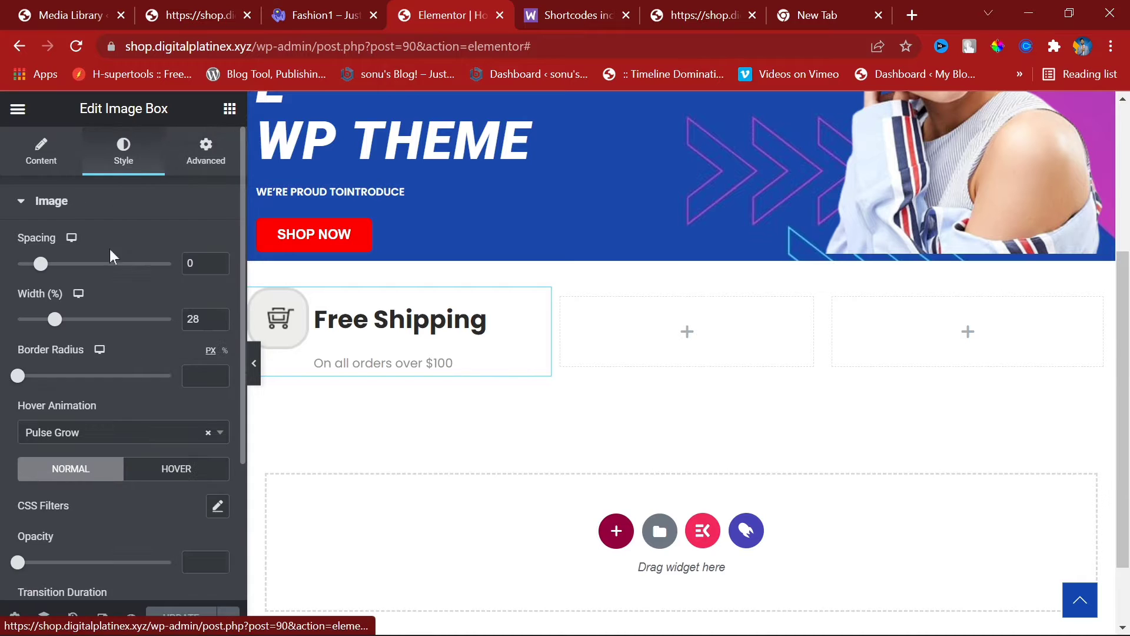
{"action": "scroll", "coordinate": [121, 462], "scroll_direction": "down", "scroll_amount": 3}
{"action": "left_click", "coordinate": [143, 476]}
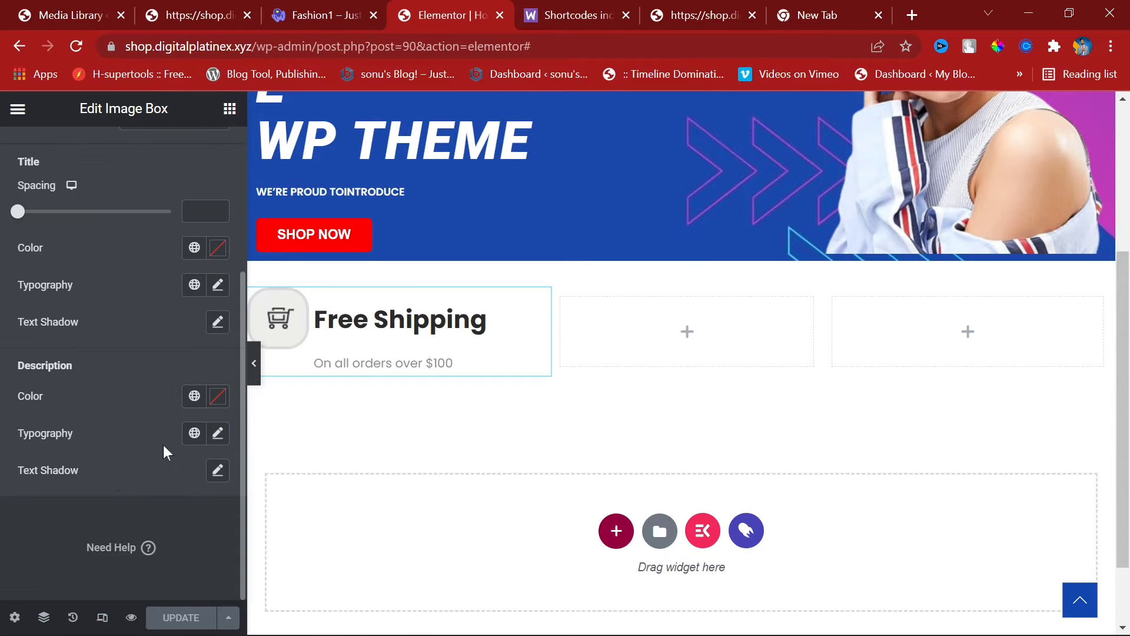
{"action": "mouse_move", "coordinate": [19, 212]}
{"action": "left_mouse_down"}
{"action": "mouse_move", "coordinate": [51, 213]}
{"action": "mouse_move", "coordinate": [3, 213]}
{"action": "left_mouse_up"}
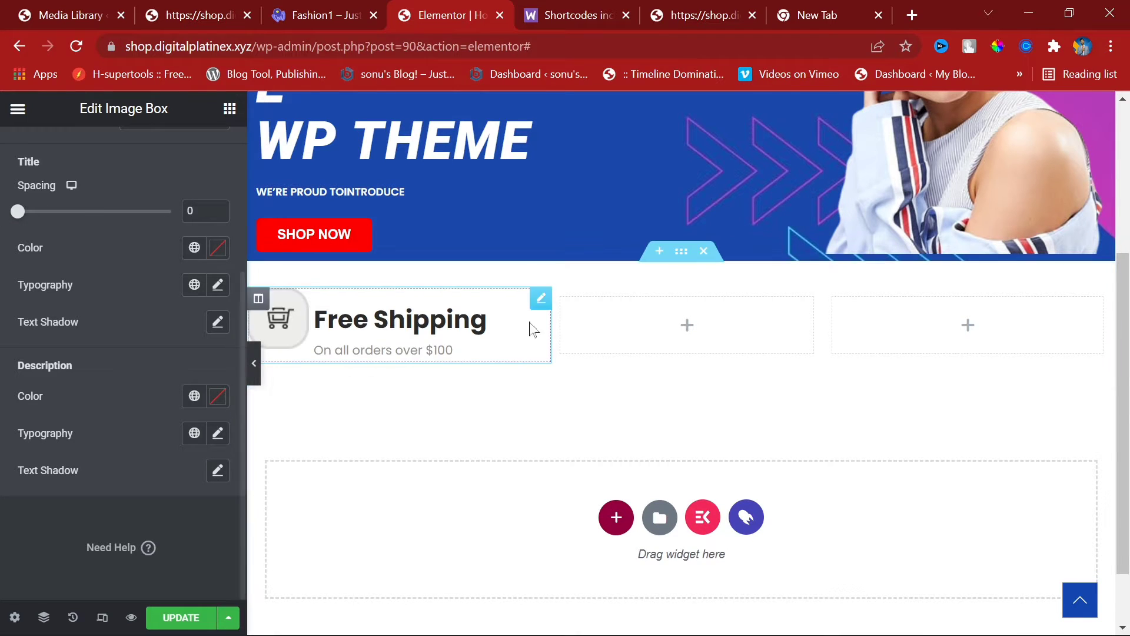
Step: Paste the Free Shipping column's style onto the second column and duplicate the Free Shipping column twice
{"action": "right_click", "coordinate": [259, 300]}
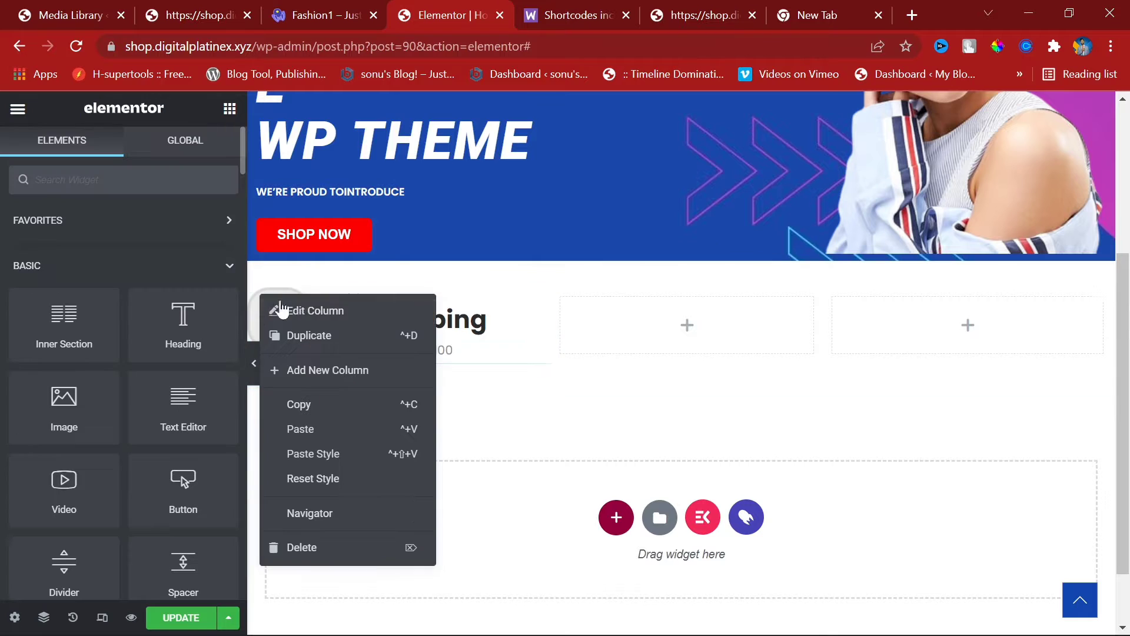
{"action": "left_click", "coordinate": [307, 410]}
{"action": "right_click", "coordinate": [625, 335]}
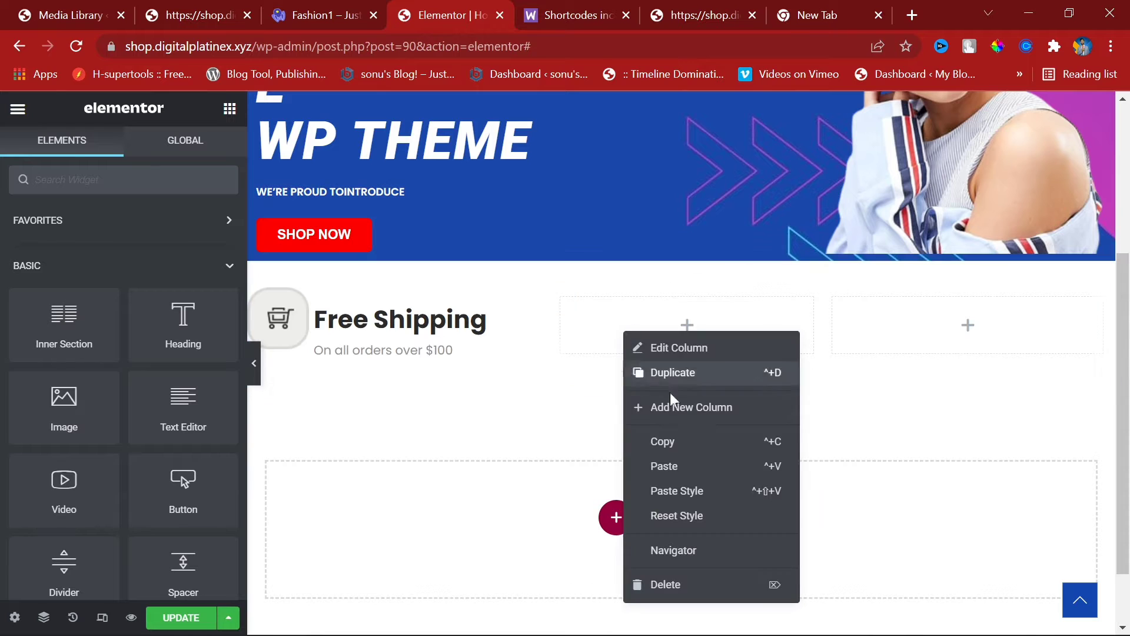
{"action": "left_click", "coordinate": [698, 493]}
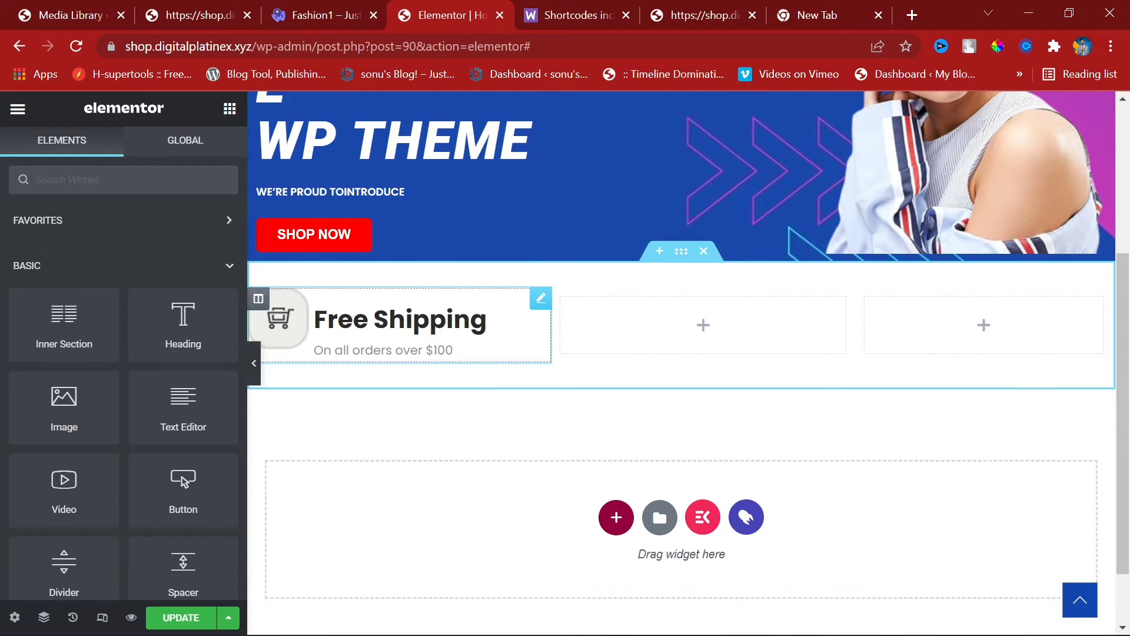
{"action": "right_click", "coordinate": [259, 301]}
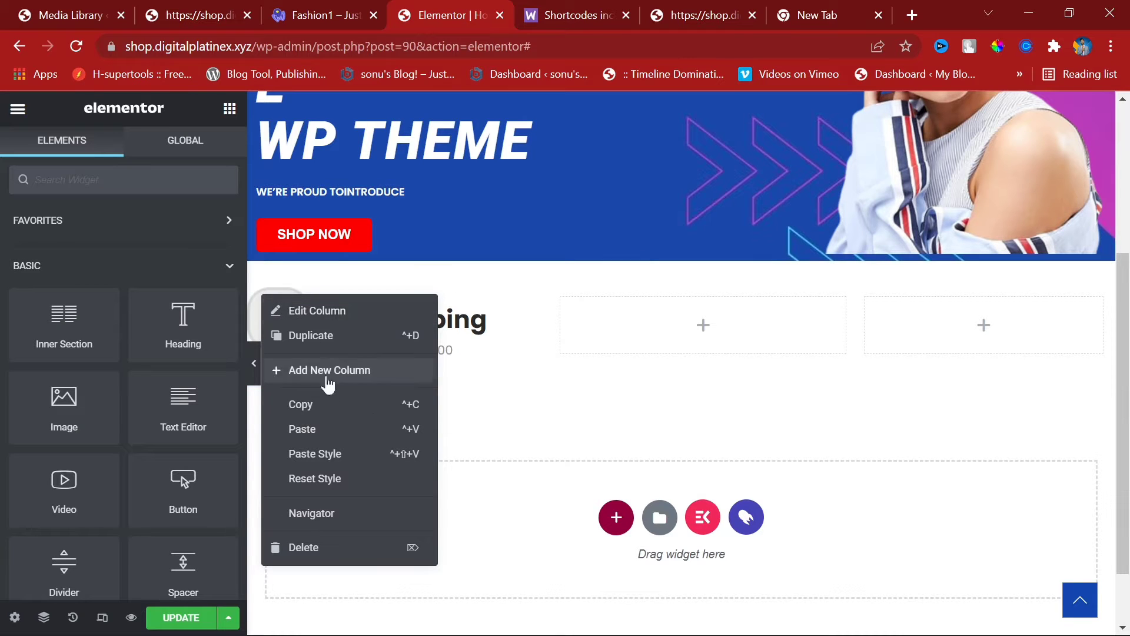
{"action": "left_click", "coordinate": [311, 335]}
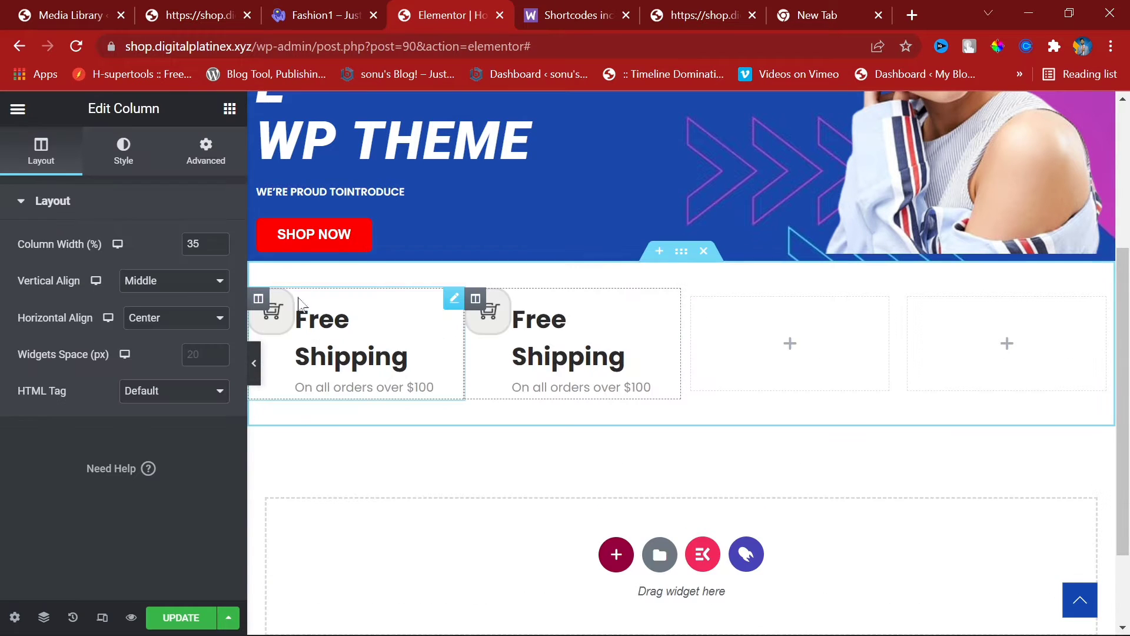
{"action": "right_click", "coordinate": [256, 303]}
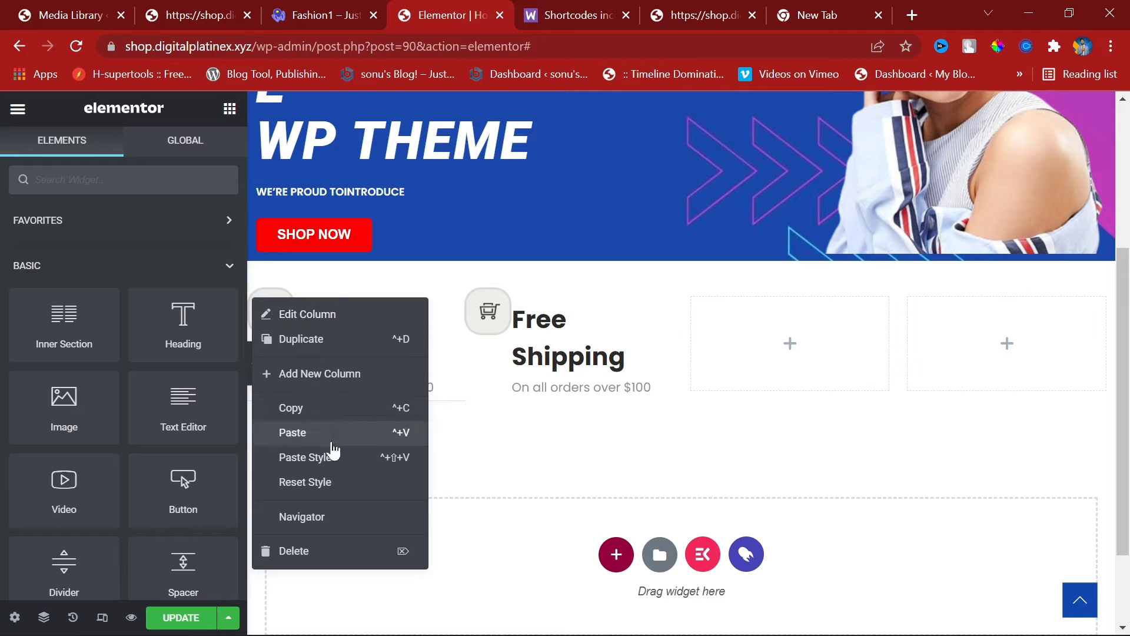
{"action": "left_click", "coordinate": [327, 318]}
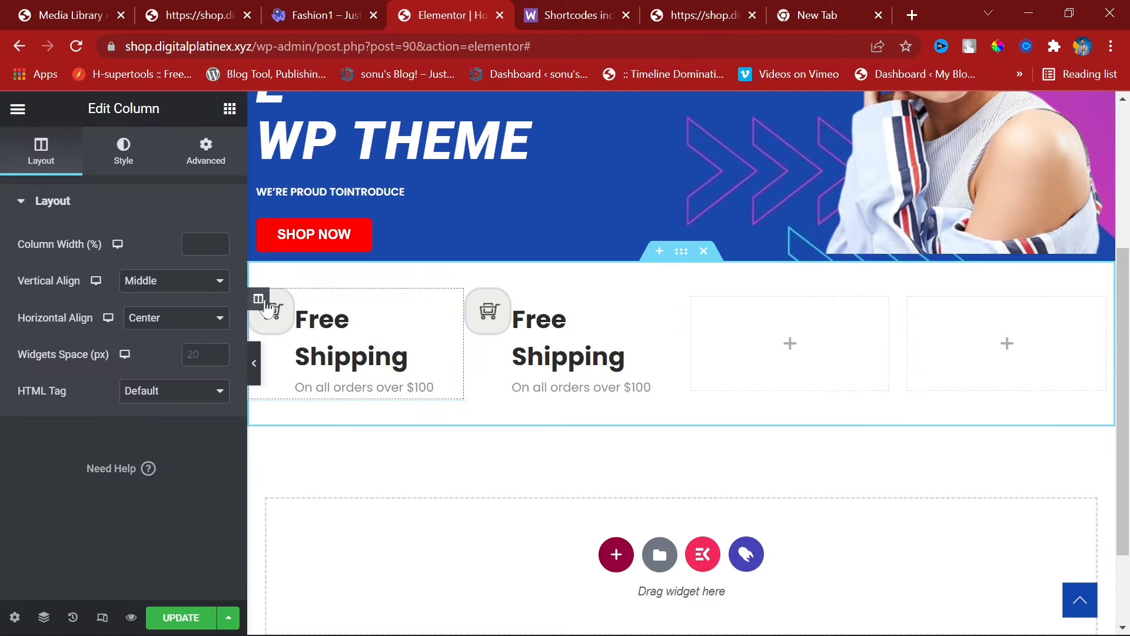
{"action": "right_click", "coordinate": [270, 303]}
{"action": "left_click", "coordinate": [306, 339]}
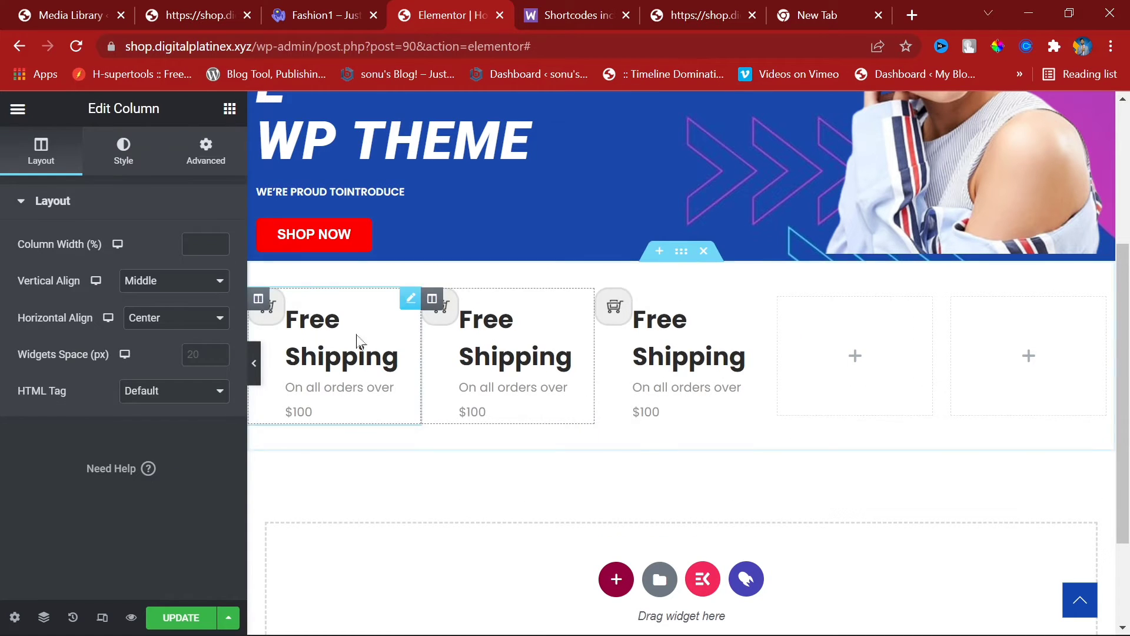
Step: Delete the empty fourth and fifth columns and bring up the Woostify demo for comparison
{"action": "right_click", "coordinate": [856, 321]}
{"action": "left_click", "coordinate": [870, 571]}
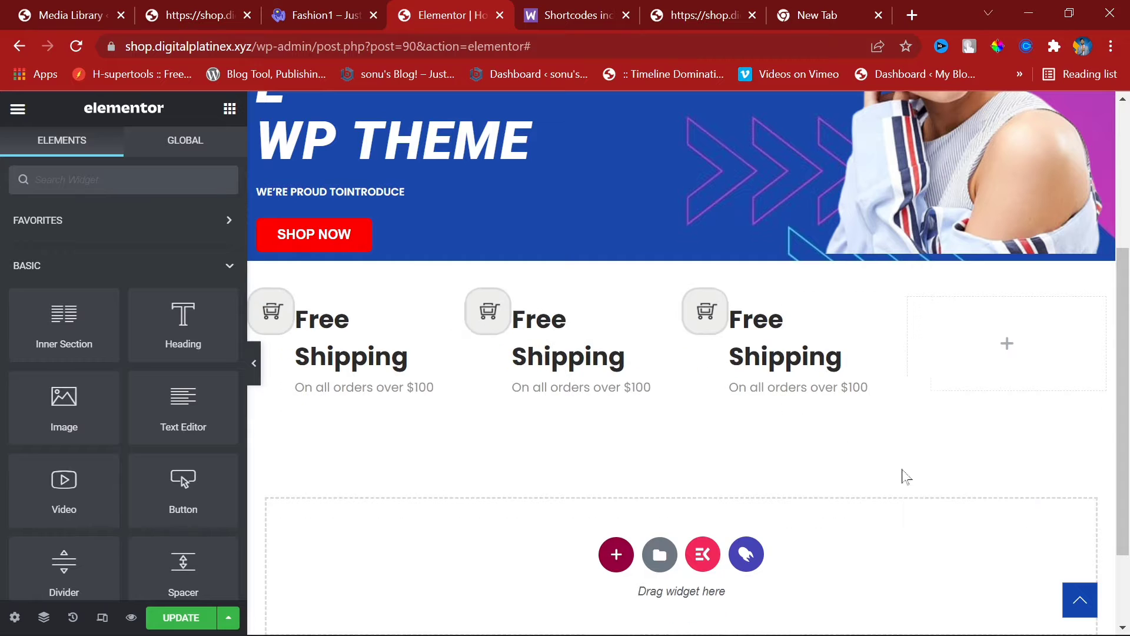
{"action": "right_click", "coordinate": [953, 320]}
{"action": "left_click", "coordinate": [1009, 566]}
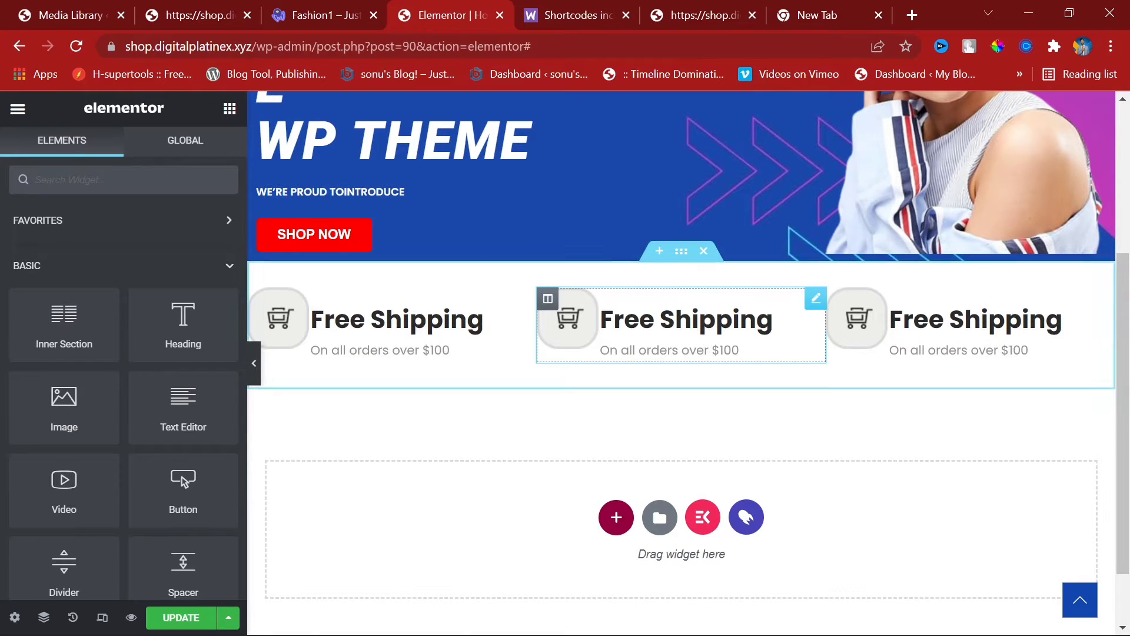
{"action": "left_click", "coordinate": [177, 13]}
{"action": "left_click", "coordinate": [316, 7]}
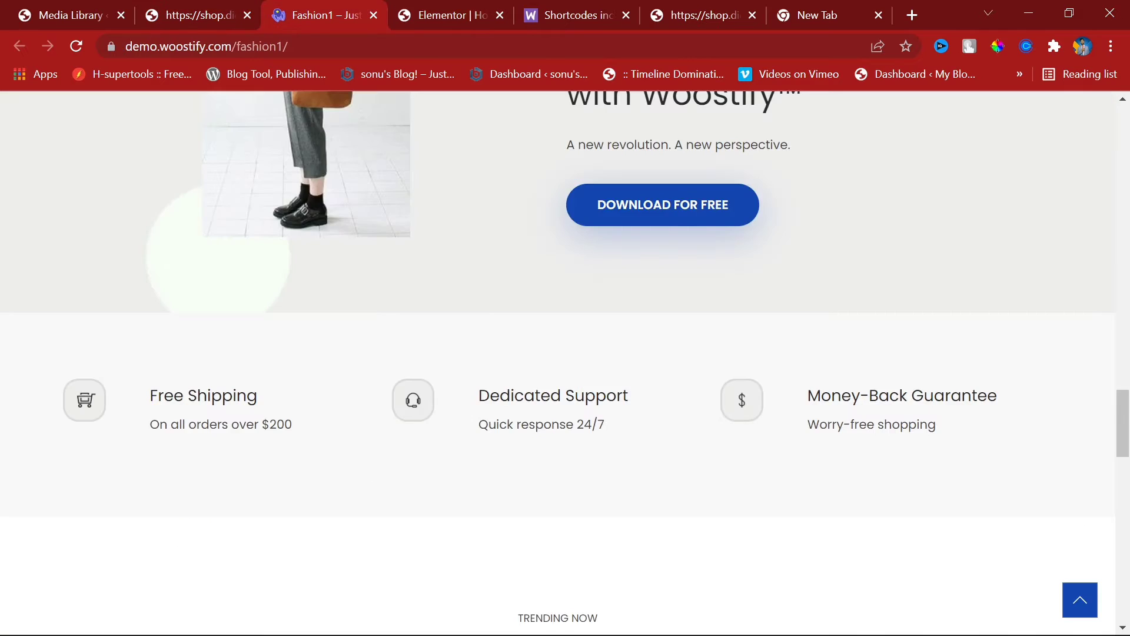
Step: Copy 'Dedicated Support' from the demo and paste it as the middle box's title
{"action": "left_click_drag", "start_coordinate": [478, 396], "coordinate": [629, 396]}
{"action": "key", "text": "ctrl+c"}
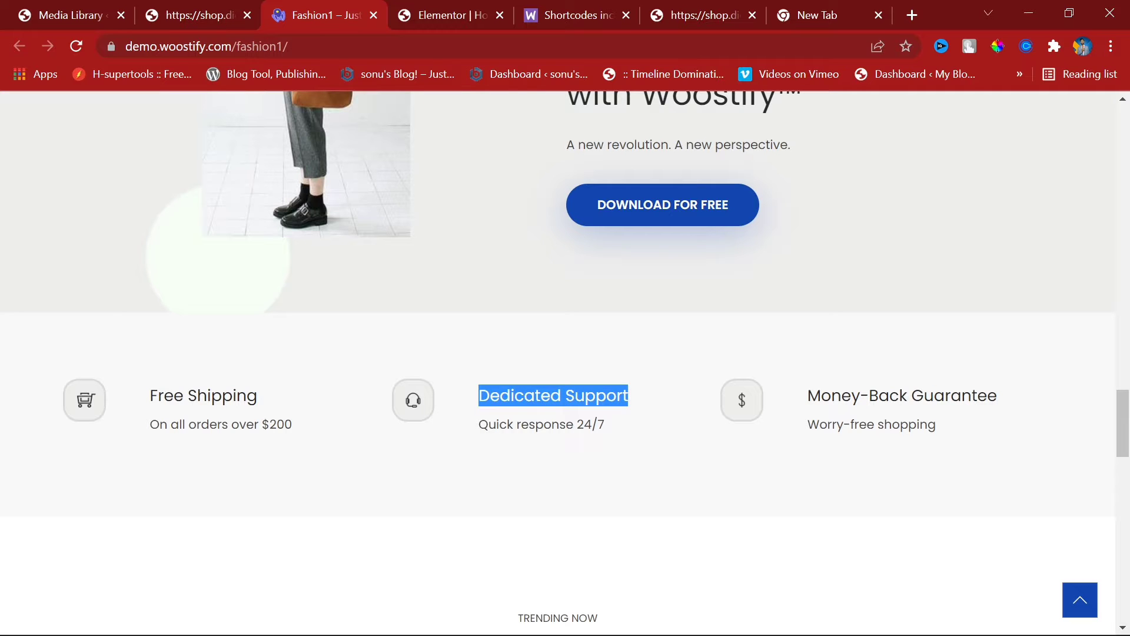
{"action": "left_click", "coordinate": [238, 11]}
{"action": "left_click", "coordinate": [446, 9]}
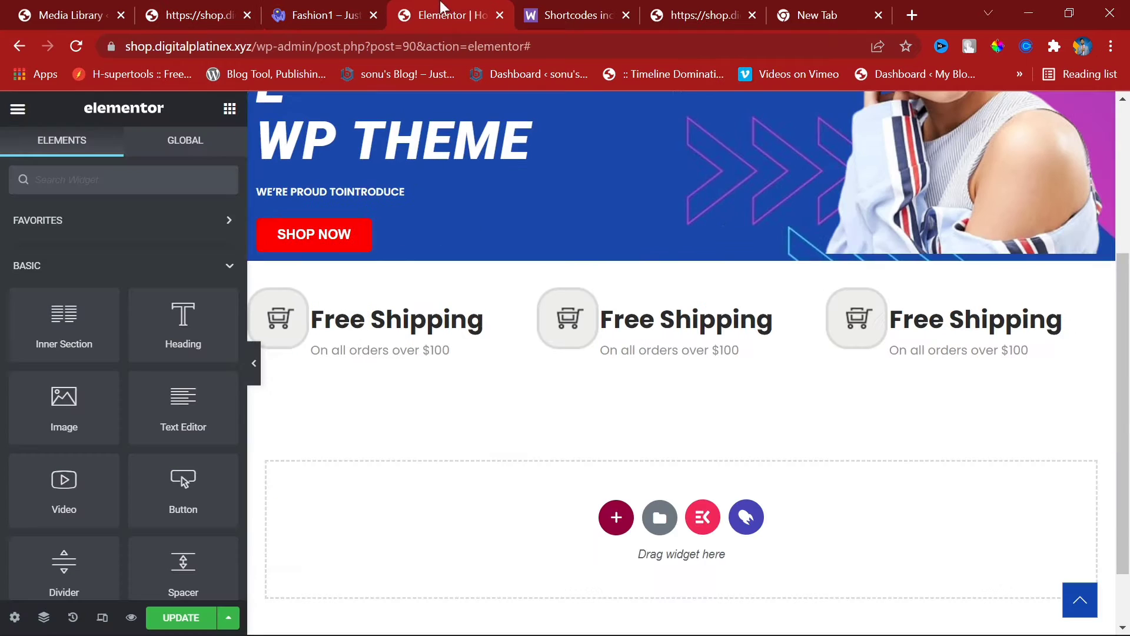
{"action": "left_click", "coordinate": [773, 320]}
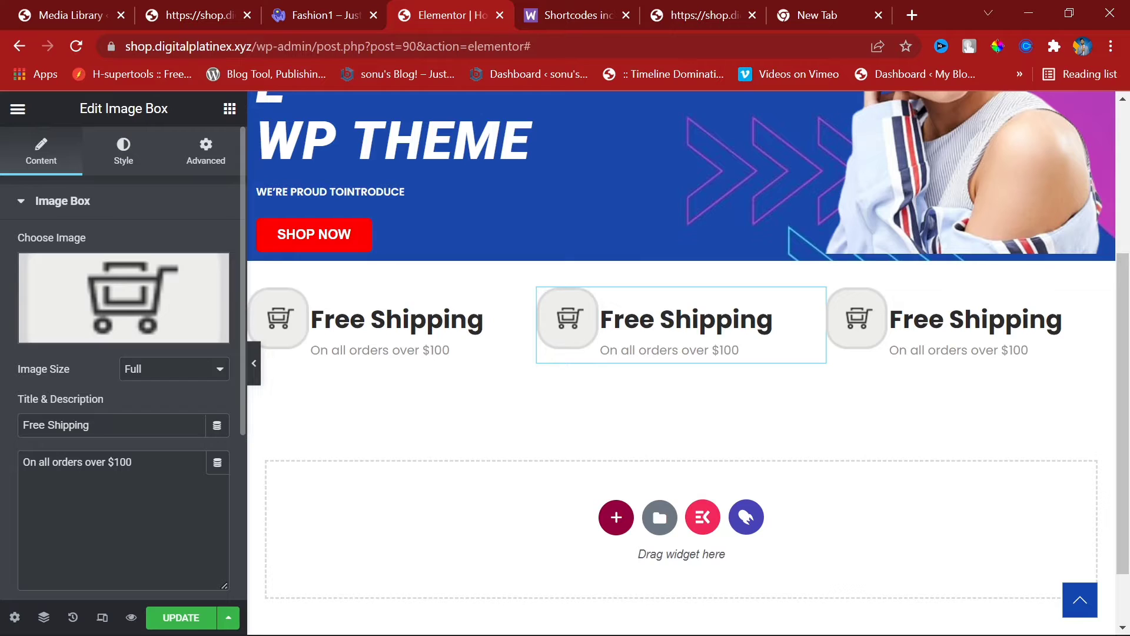
{"action": "triple_click", "coordinate": [84, 425]}
{"action": "key", "text": "ctrl+v"}
Step: Replace the middle box's image with the headset support.png icon
{"action": "left_click", "coordinate": [161, 300]}
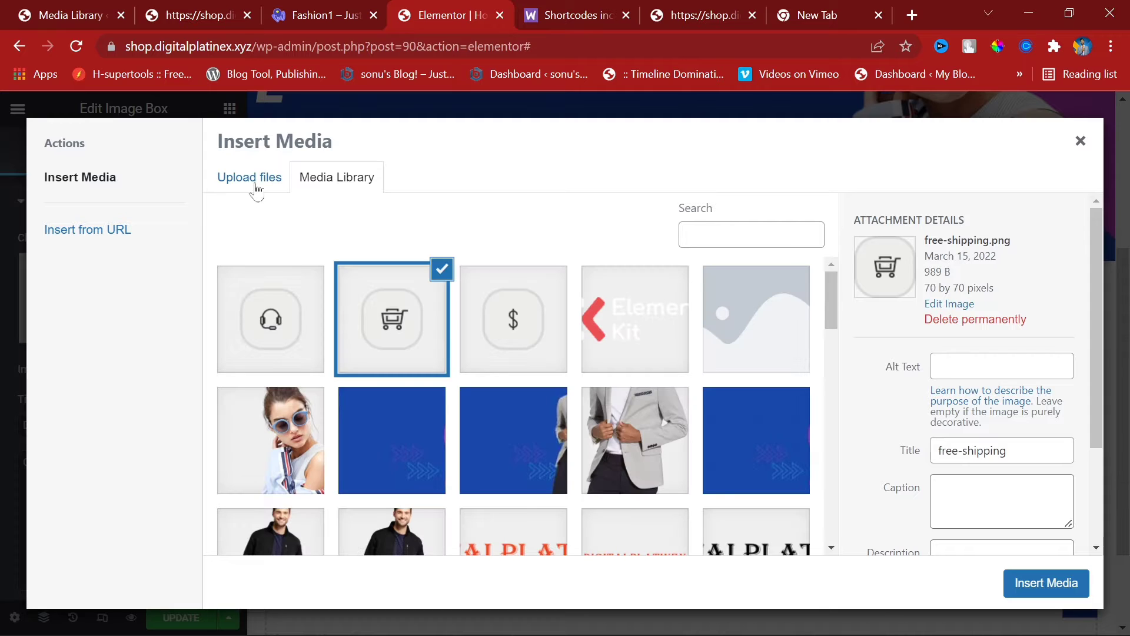
{"action": "left_click", "coordinate": [269, 329]}
{"action": "left_click", "coordinate": [1045, 583]}
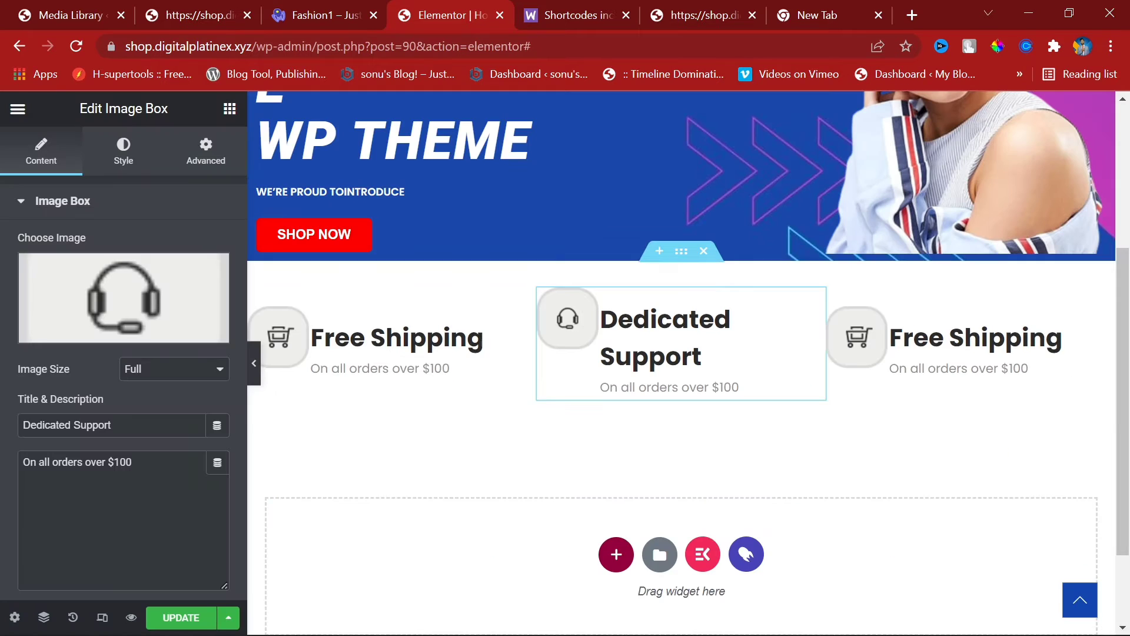
{"action": "left_click", "coordinate": [150, 163]}
{"action": "scroll", "coordinate": [138, 409], "scroll_direction": "down", "scroll_amount": 3}
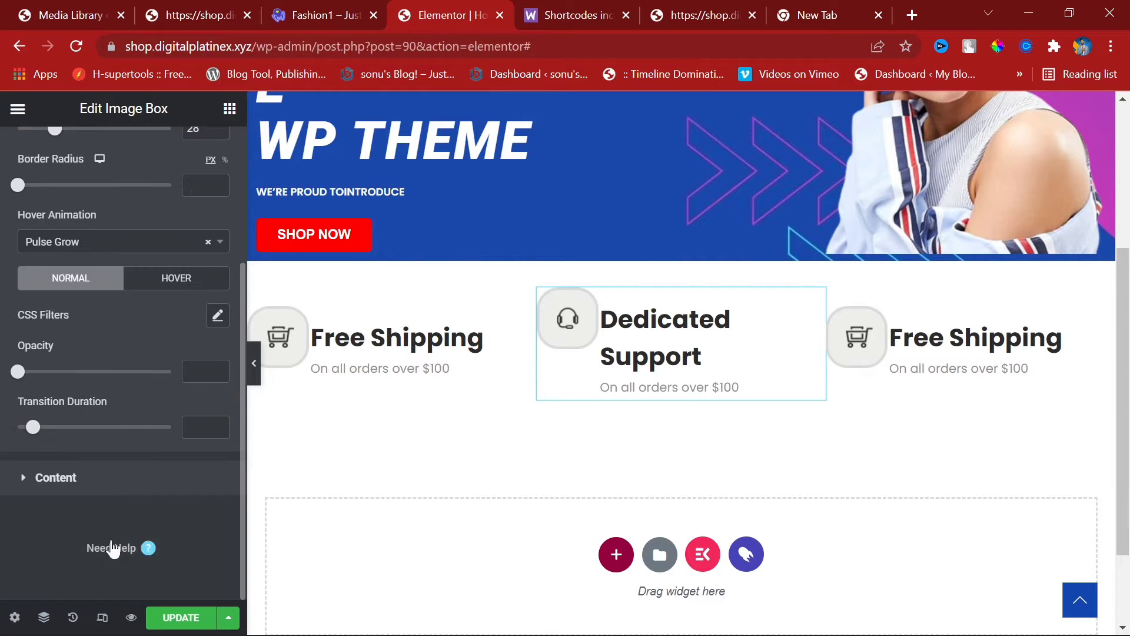
{"action": "left_click", "coordinate": [176, 474]}
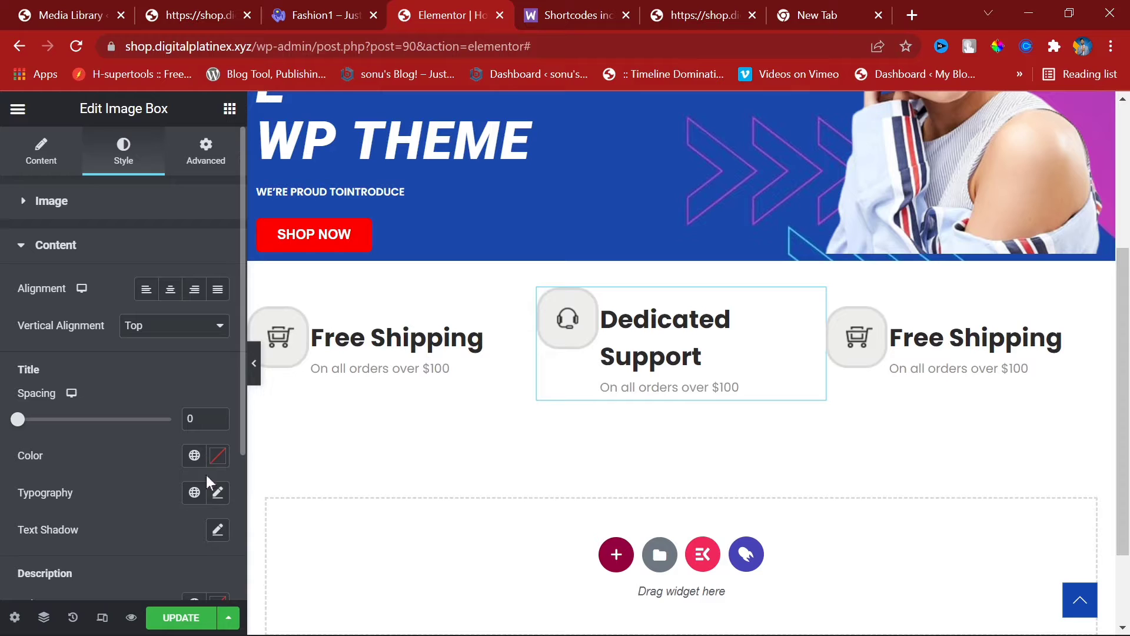
Step: Open the title typography and adjust the font size around 18 px with the spinner
{"action": "left_click", "coordinate": [218, 493]}
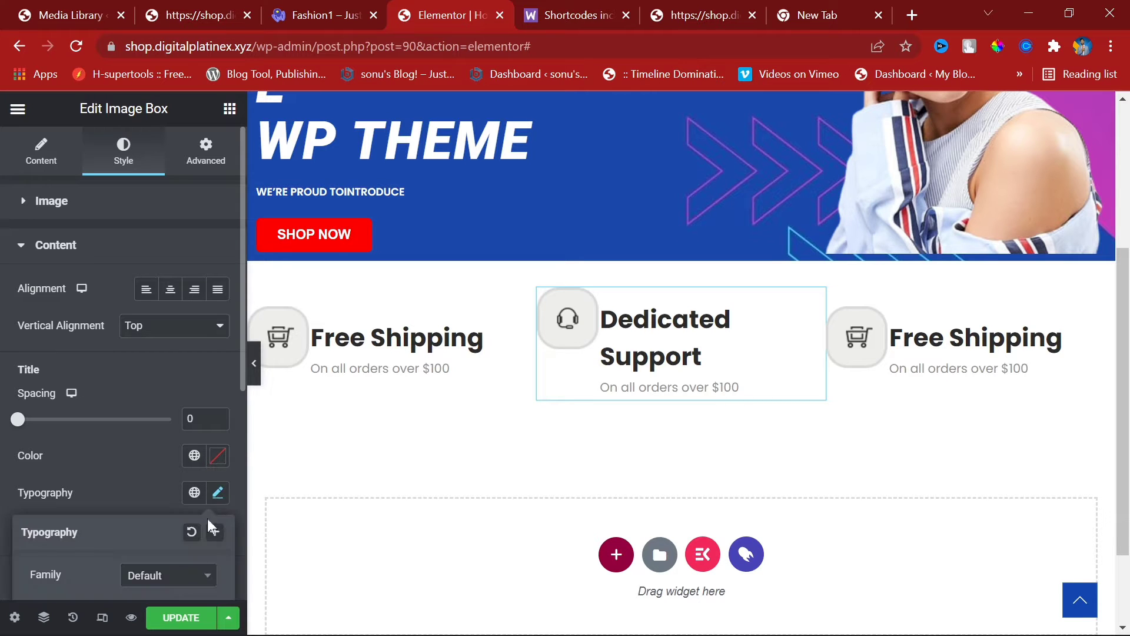
{"action": "scroll", "coordinate": [200, 500], "scroll_direction": "down", "scroll_amount": 3}
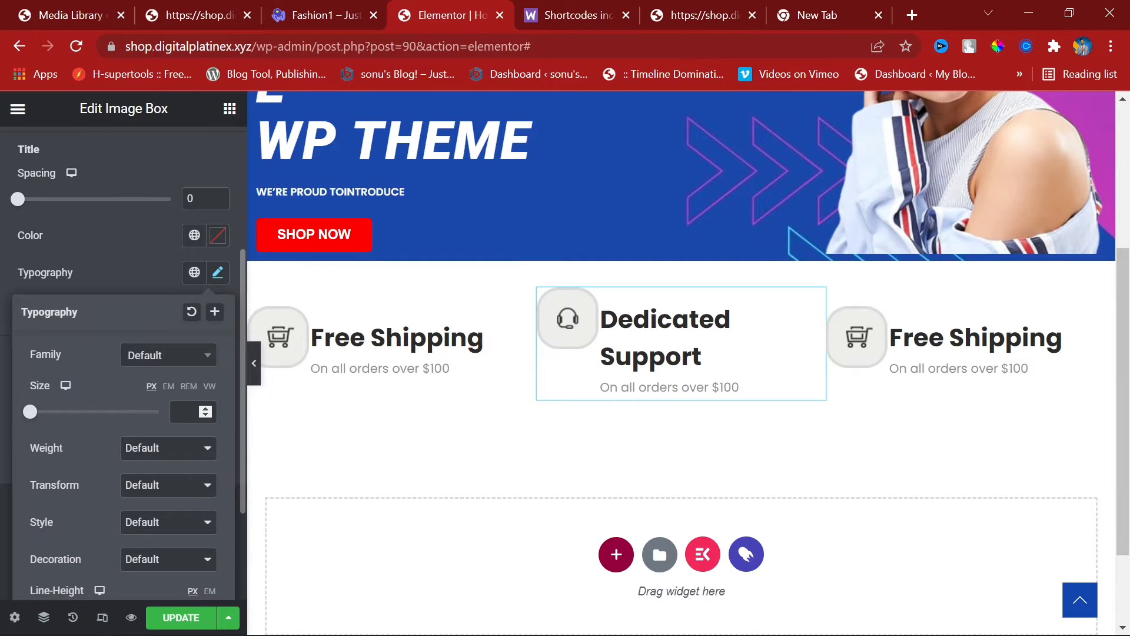
{"action": "left_click_drag", "start_coordinate": [206, 411], "coordinate": [205, 414]}
{"action": "left_click", "coordinate": [206, 412]}
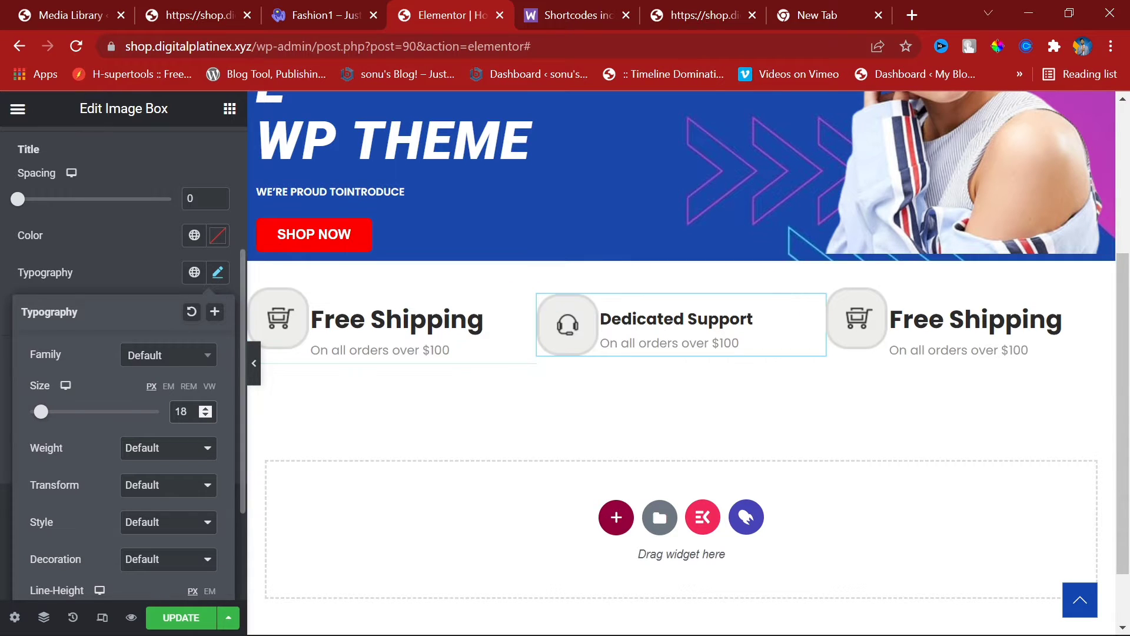
{"action": "left_click", "coordinate": [205, 414]}
{"action": "left_click", "coordinate": [205, 414]}
{"action": "left_click", "coordinate": [205, 415]}
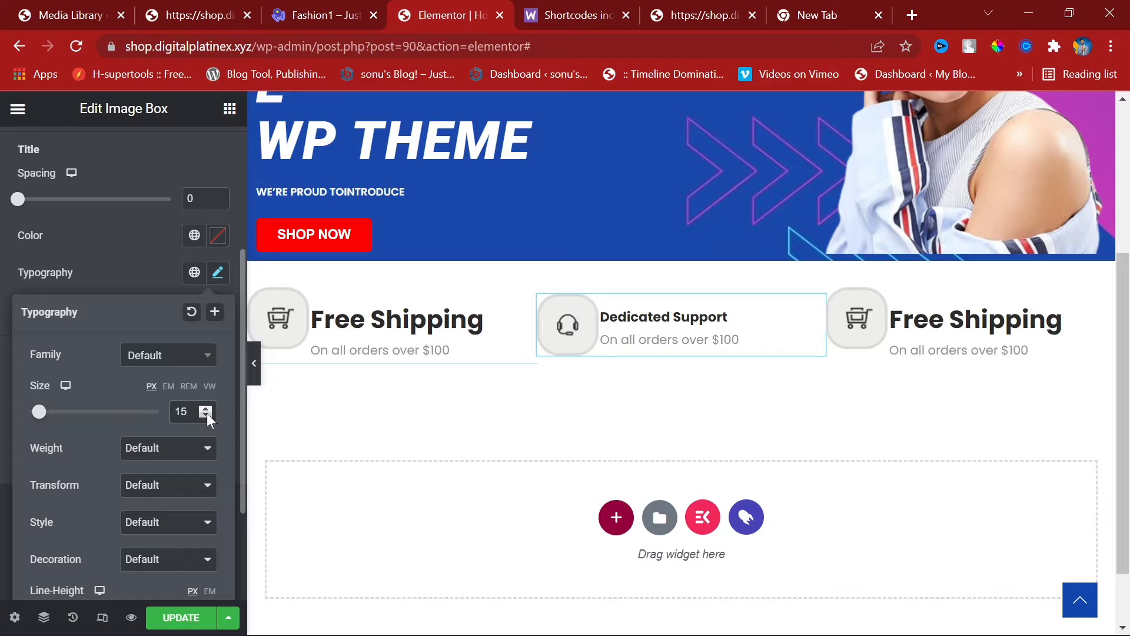
Step: Try 19, 20 and 16 px before settling the title at 18 px and checking the demo
{"action": "left_click", "coordinate": [207, 409]}
{"action": "left_click", "coordinate": [207, 409]}
{"action": "left_click", "coordinate": [206, 409]}
{"action": "left_click", "coordinate": [206, 409]}
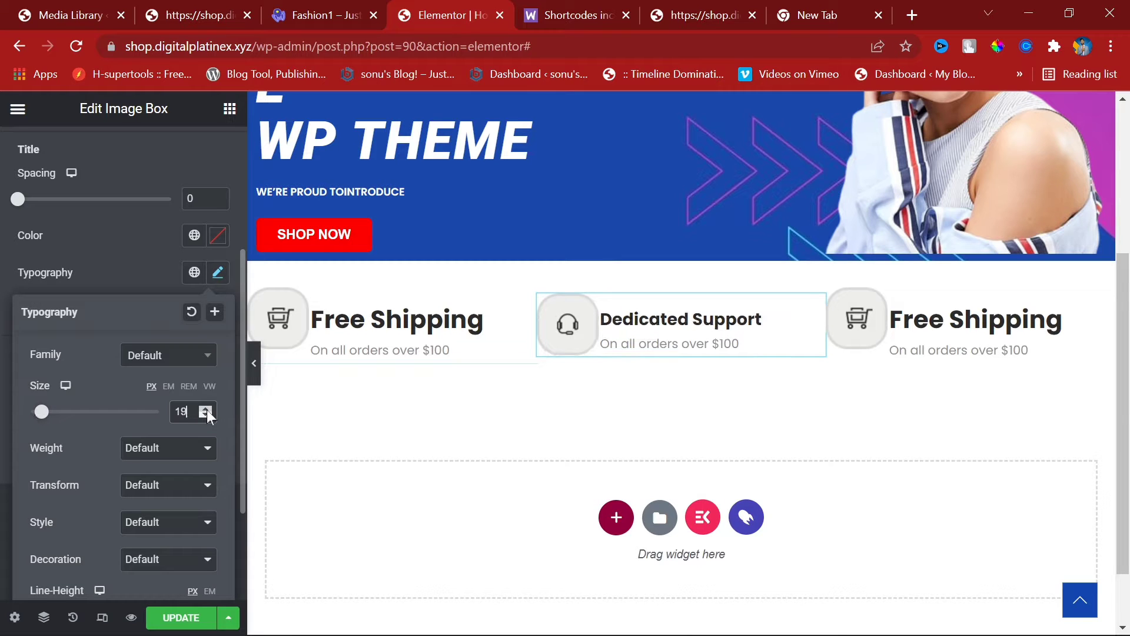
{"action": "left_click", "coordinate": [206, 409]}
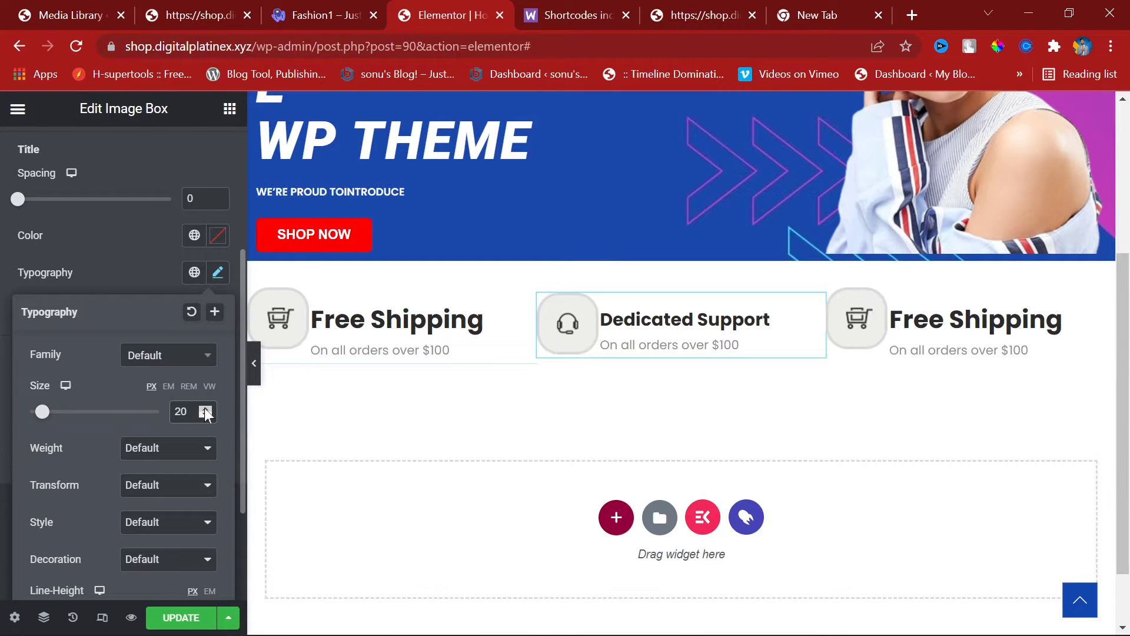
{"action": "left_click", "coordinate": [207, 409]}
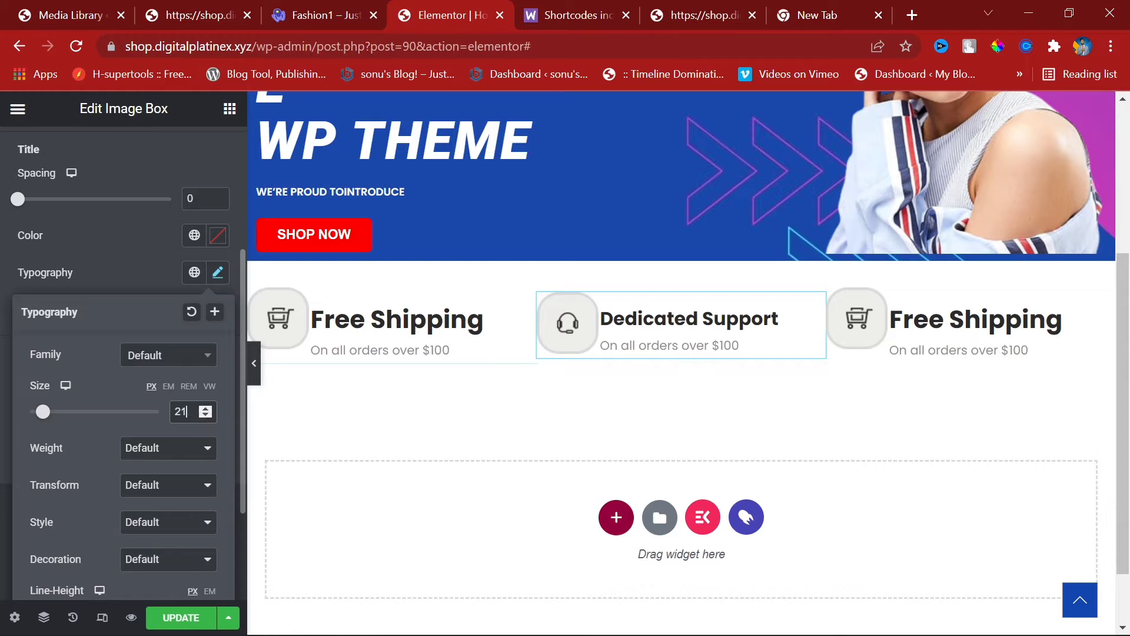
{"action": "left_click", "coordinate": [205, 416]}
{"action": "left_click", "coordinate": [206, 416]}
{"action": "left_click", "coordinate": [206, 416]}
{"action": "left_click", "coordinate": [206, 415]}
{"action": "left_click", "coordinate": [206, 416]}
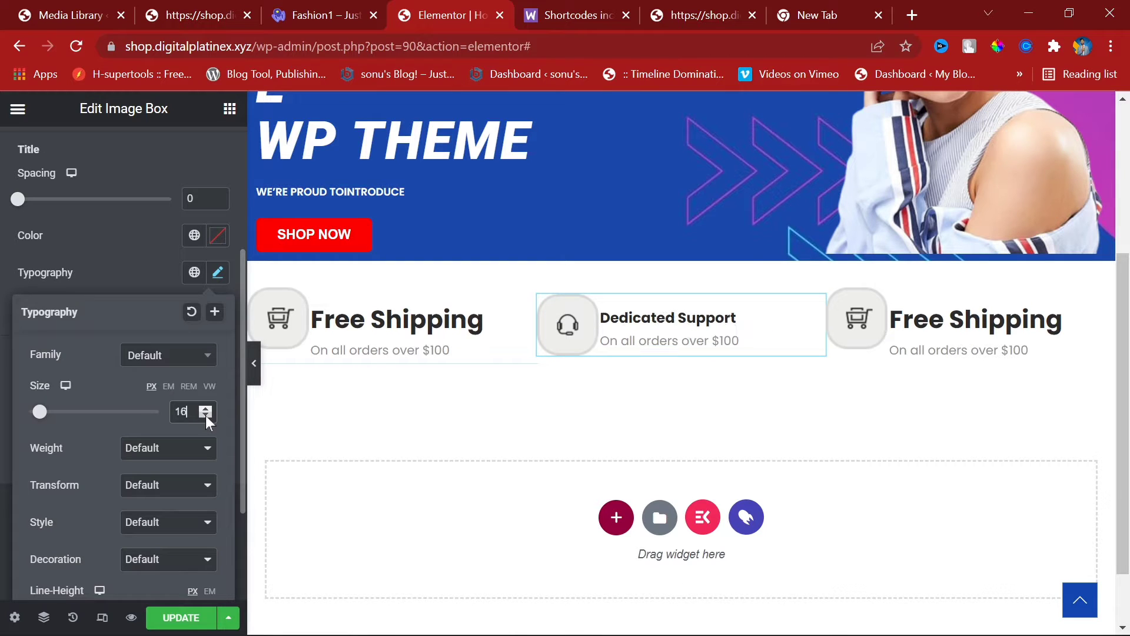
{"action": "left_click", "coordinate": [206, 409]}
{"action": "left_click", "coordinate": [205, 409]}
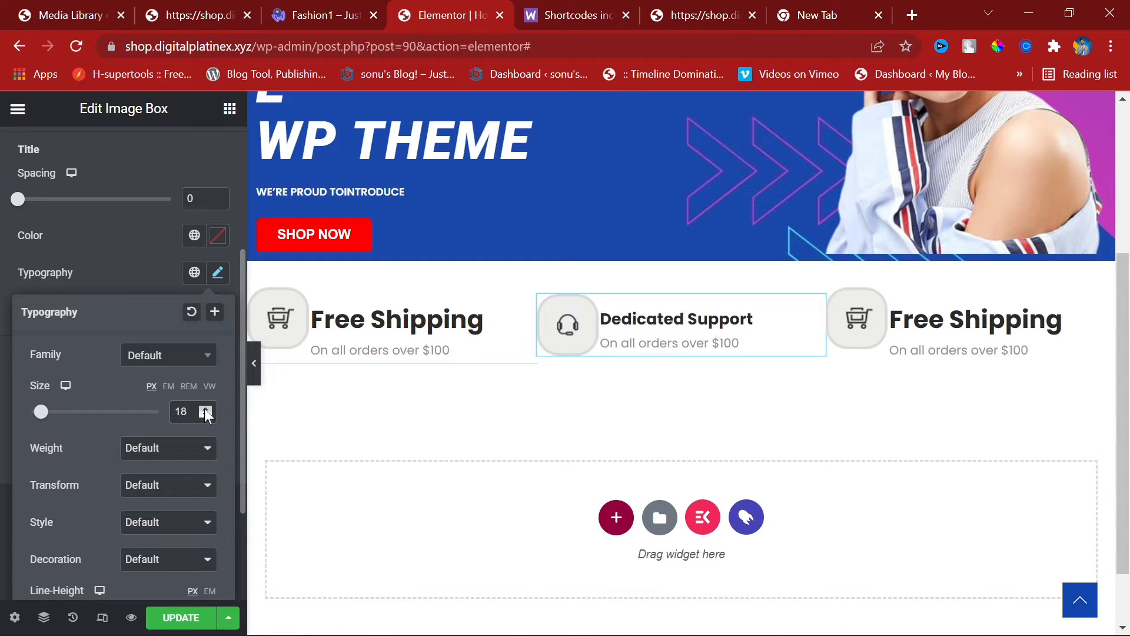
{"action": "left_click", "coordinate": [310, 8]}
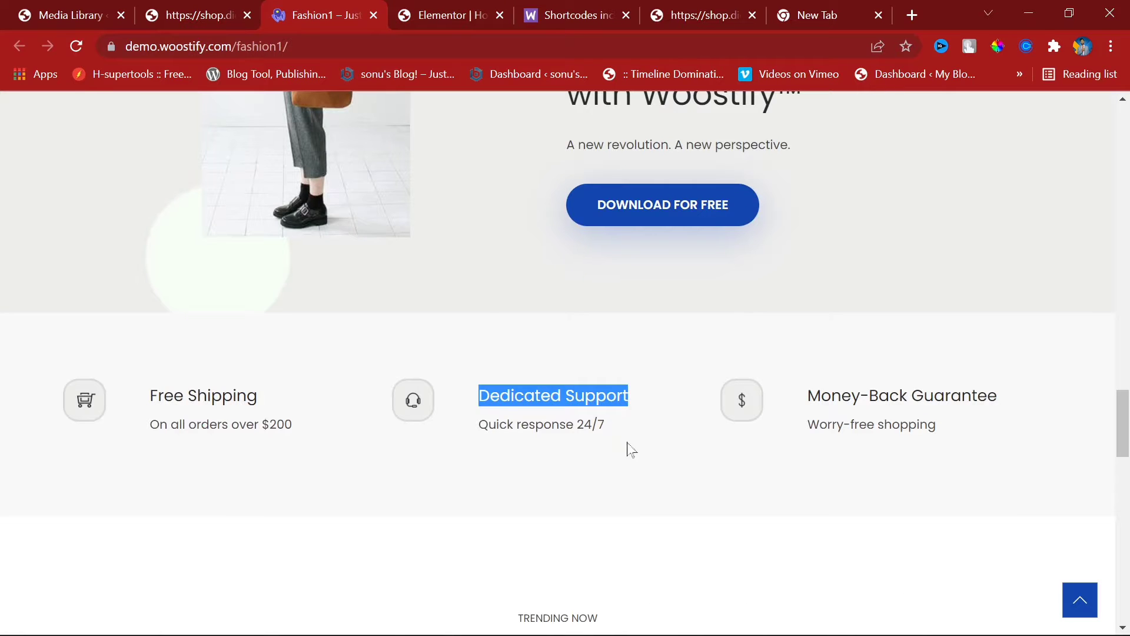
Step: Copy 'Quick response 24/7' from the demo into the Dedicated Support box's description
{"action": "triple_click", "coordinate": [588, 424]}
{"action": "key", "text": "ctrl+c"}
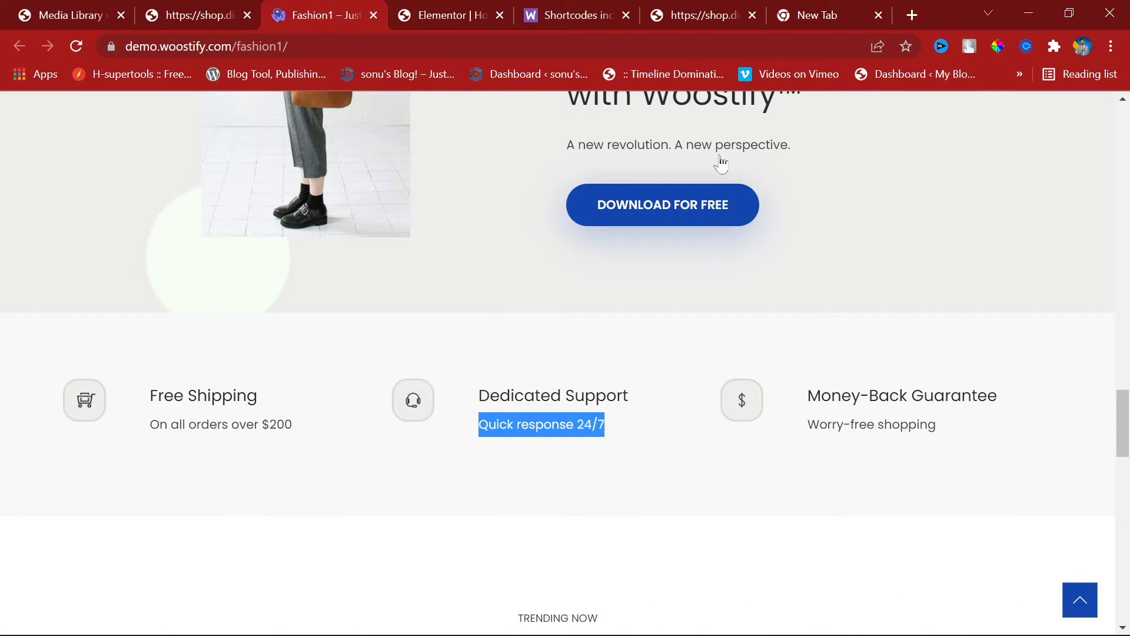
{"action": "left_click", "coordinate": [444, 10]}
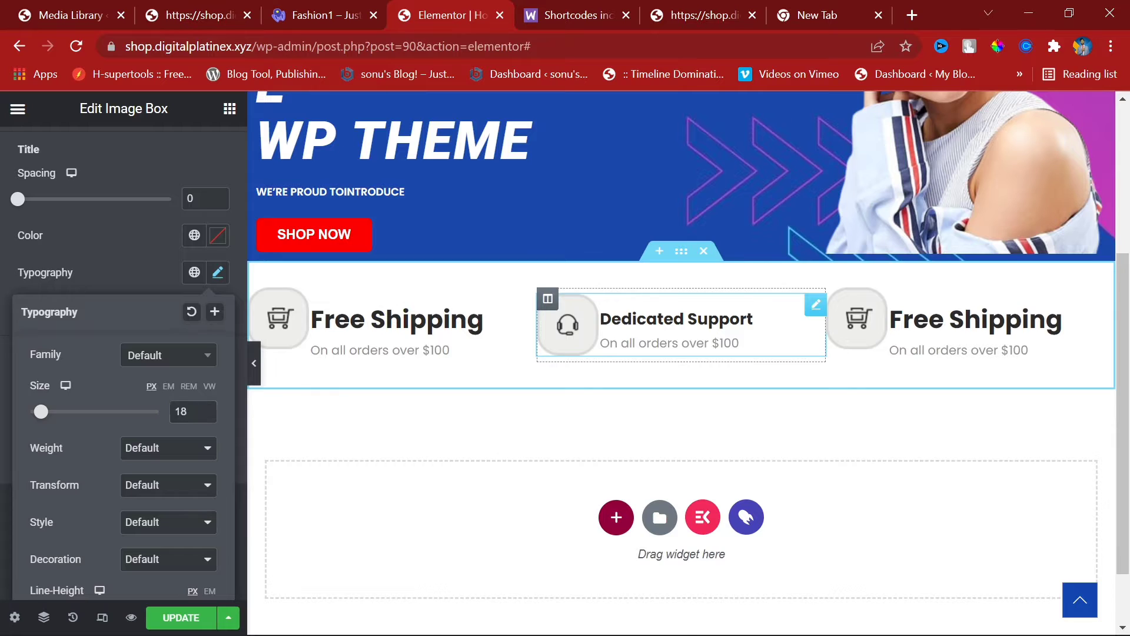
{"action": "left_click", "coordinate": [669, 344]}
{"action": "scroll", "coordinate": [47, 154], "scroll_direction": "up", "scroll_amount": 4}
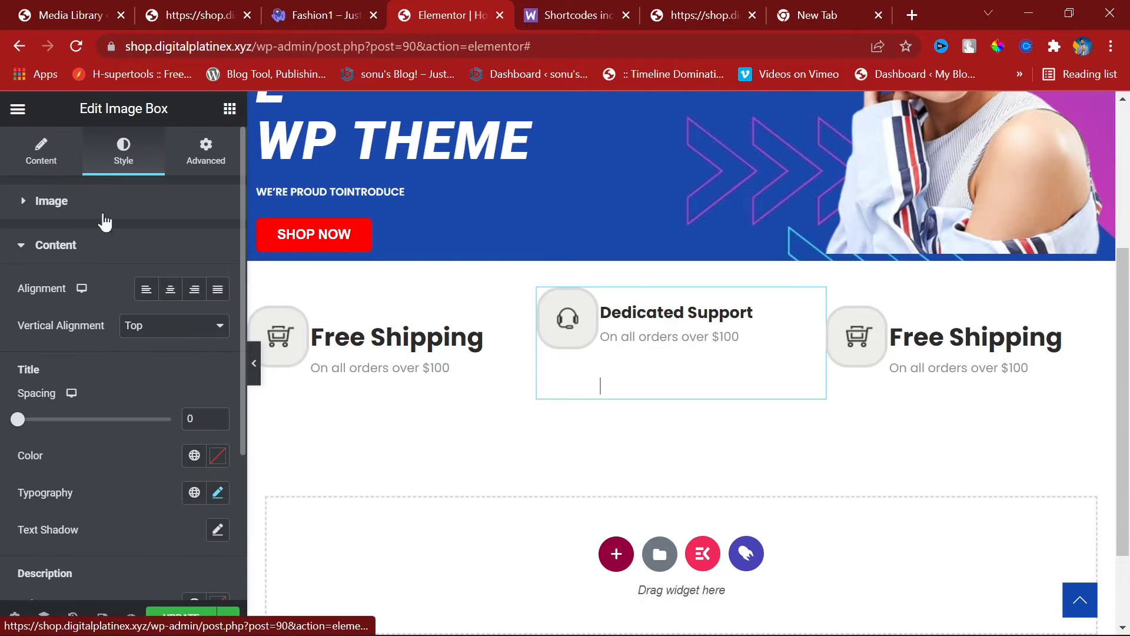
{"action": "left_click", "coordinate": [40, 154]}
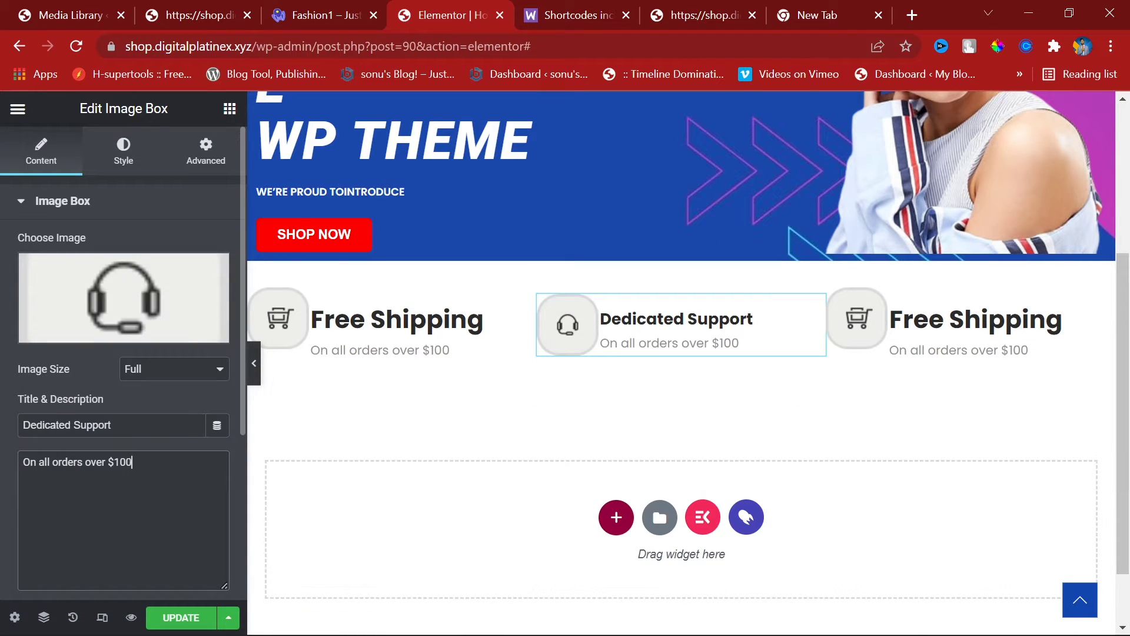
{"action": "key", "text": "ctrl+a"}
{"action": "key", "text": "ctrl+v"}
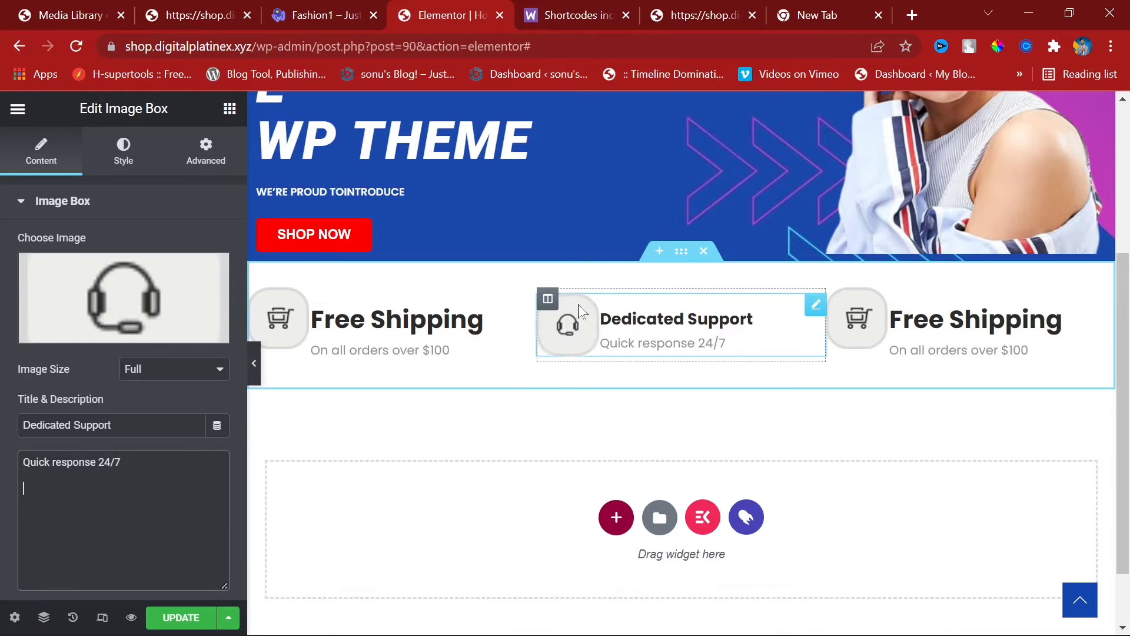
Step: Duplicate the Dedicated Support column twice
{"action": "right_click", "coordinate": [548, 298]}
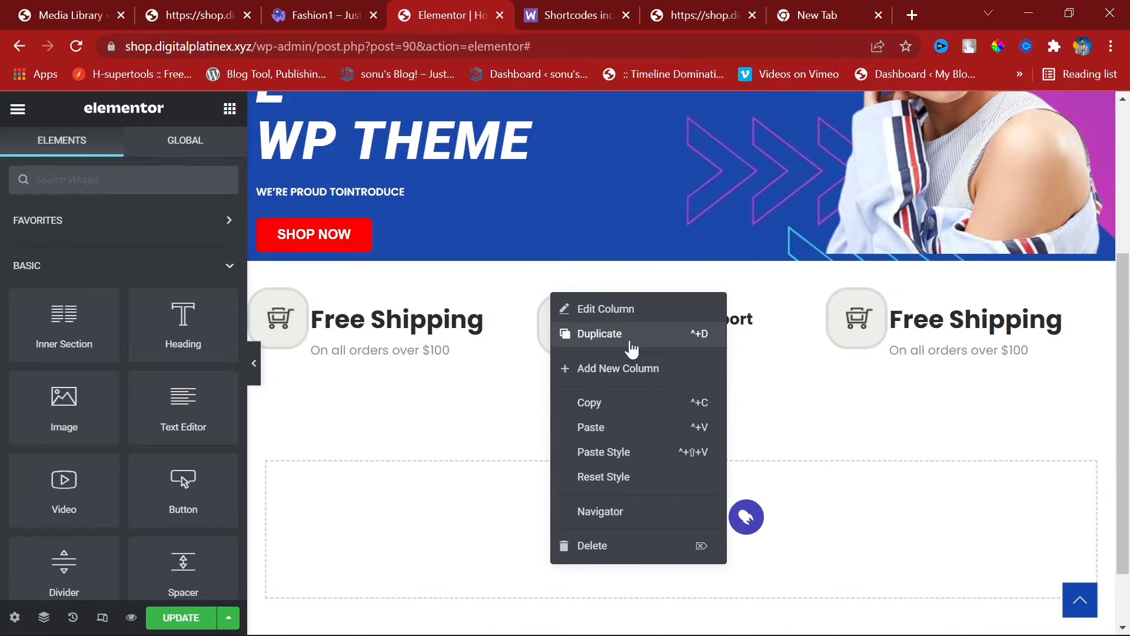
{"action": "left_click", "coordinate": [631, 347]}
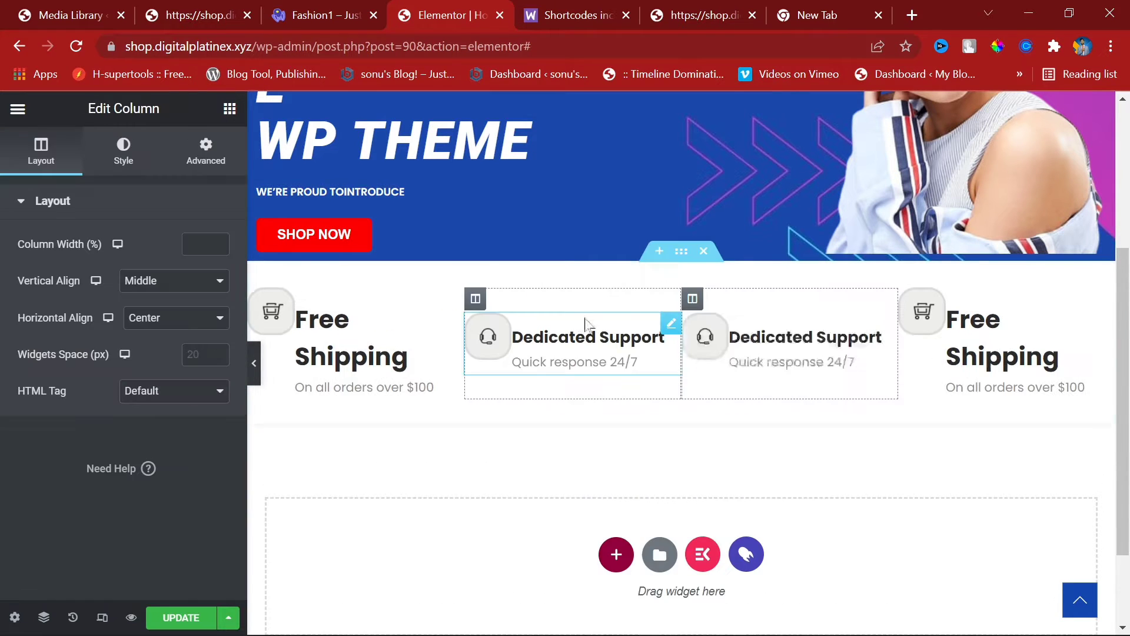
{"action": "right_click", "coordinate": [476, 300]}
{"action": "left_click", "coordinate": [547, 346]}
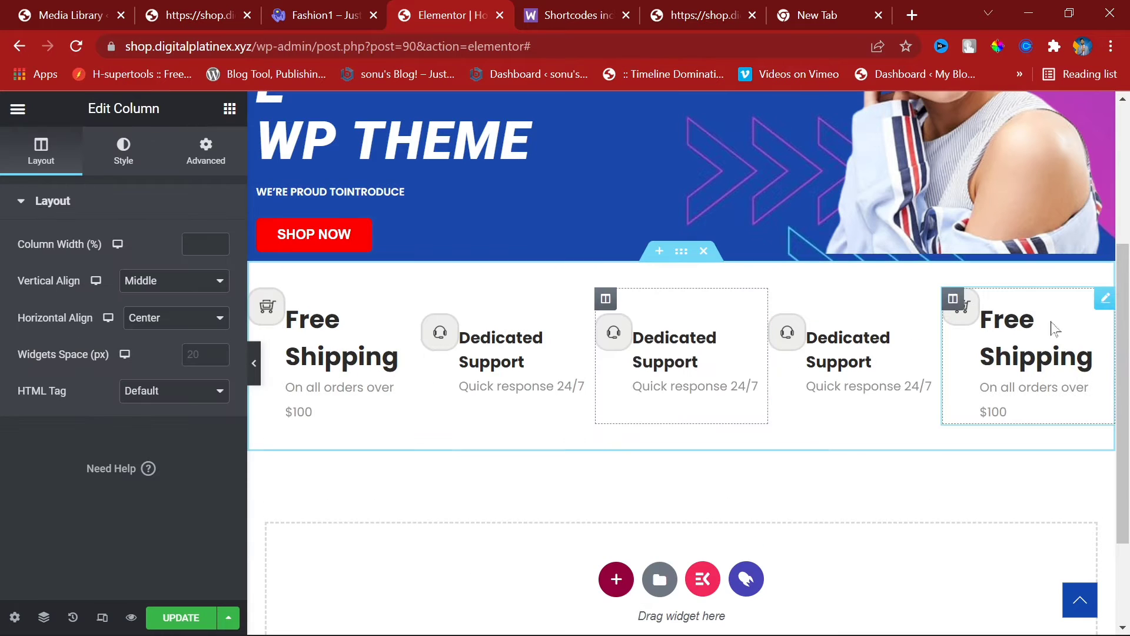
Step: Delete both Free Shipping widgets and their empty columns, then select the first box
{"action": "right_click", "coordinate": [1053, 328]}
{"action": "left_click", "coordinate": [991, 572]}
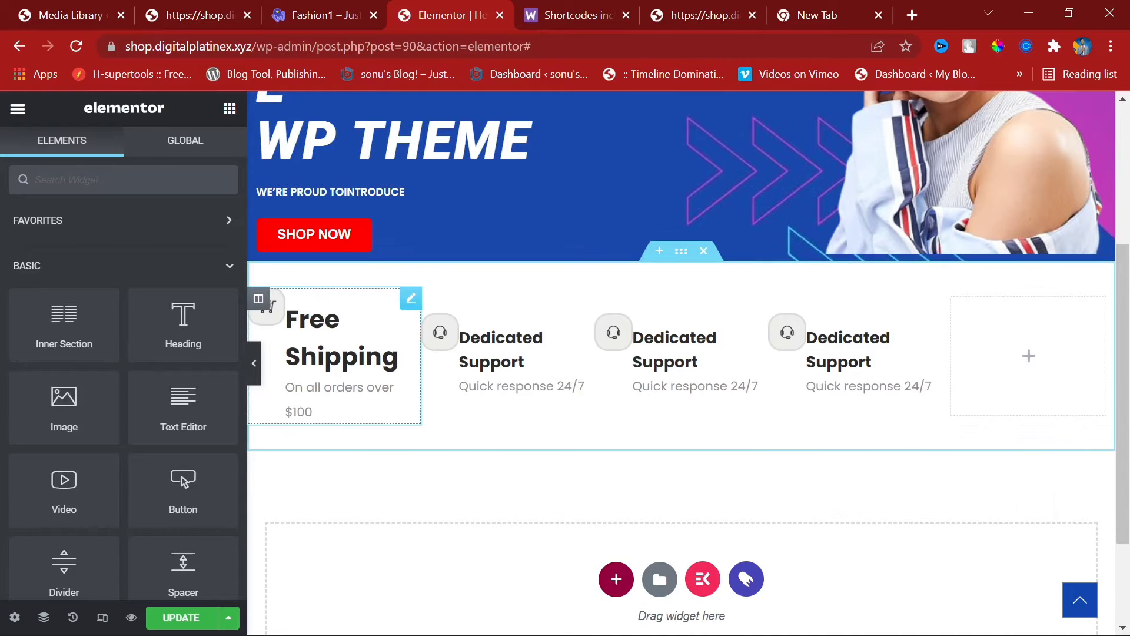
{"action": "right_click", "coordinate": [296, 357]}
{"action": "left_click", "coordinate": [412, 605]}
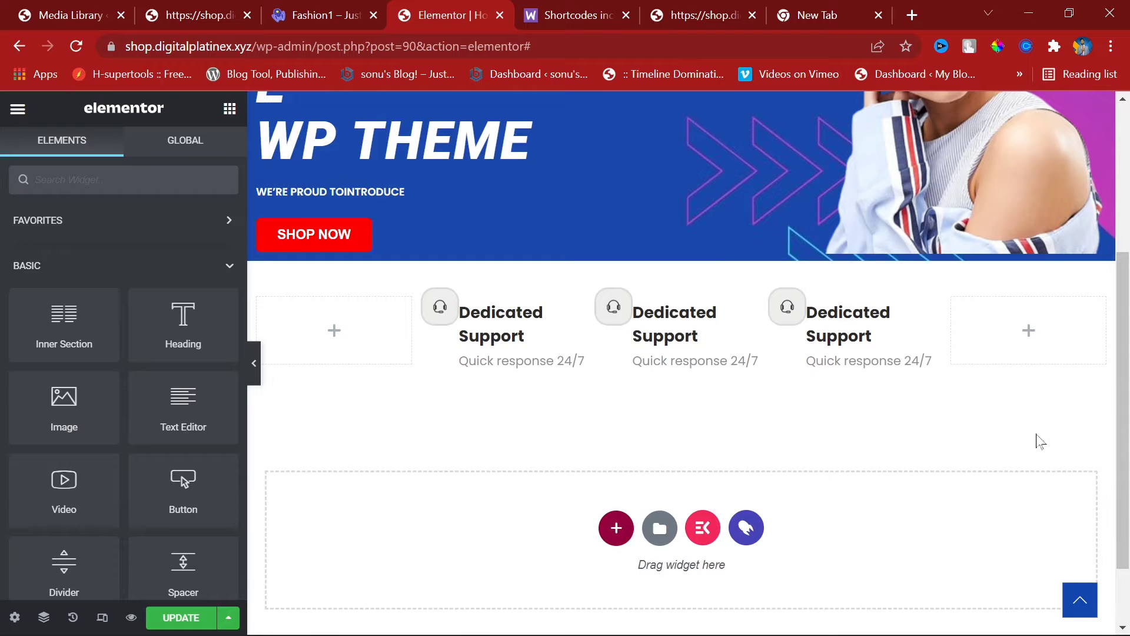
{"action": "right_click", "coordinate": [1023, 313]}
{"action": "left_click", "coordinate": [1003, 570]}
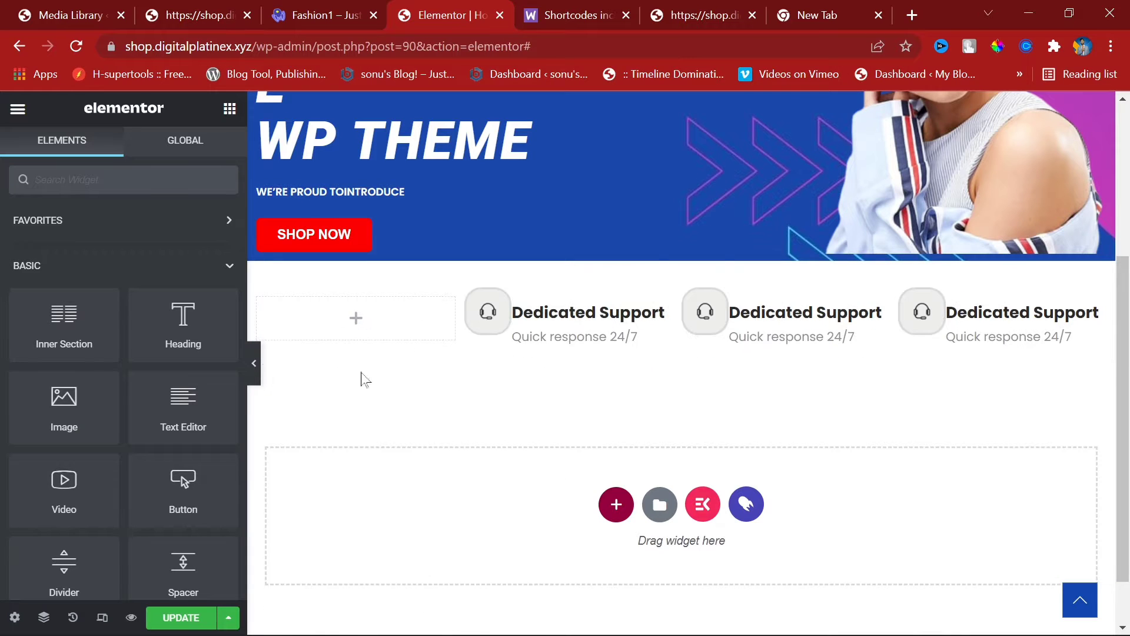
{"action": "right_click", "coordinate": [352, 317]}
{"action": "left_click", "coordinate": [462, 562]}
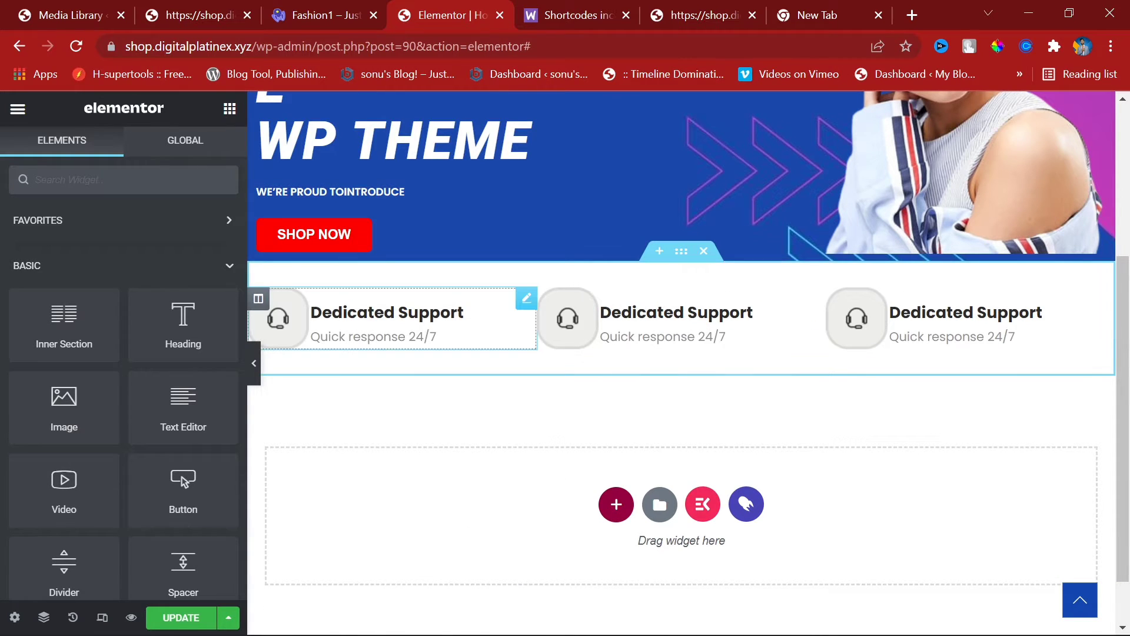
{"action": "left_click", "coordinate": [290, 324]}
Step: Give the first box the free-shipping.png cart icon and the title 'Free Shipping'
{"action": "left_click", "coordinate": [168, 268]}
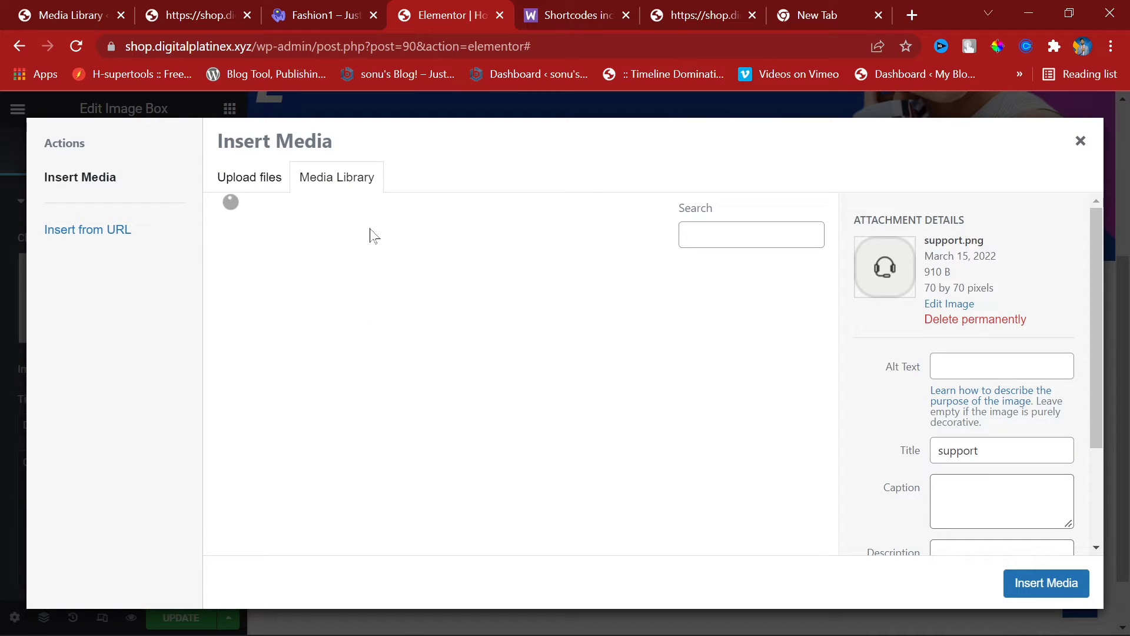
{"action": "left_click", "coordinate": [392, 338]}
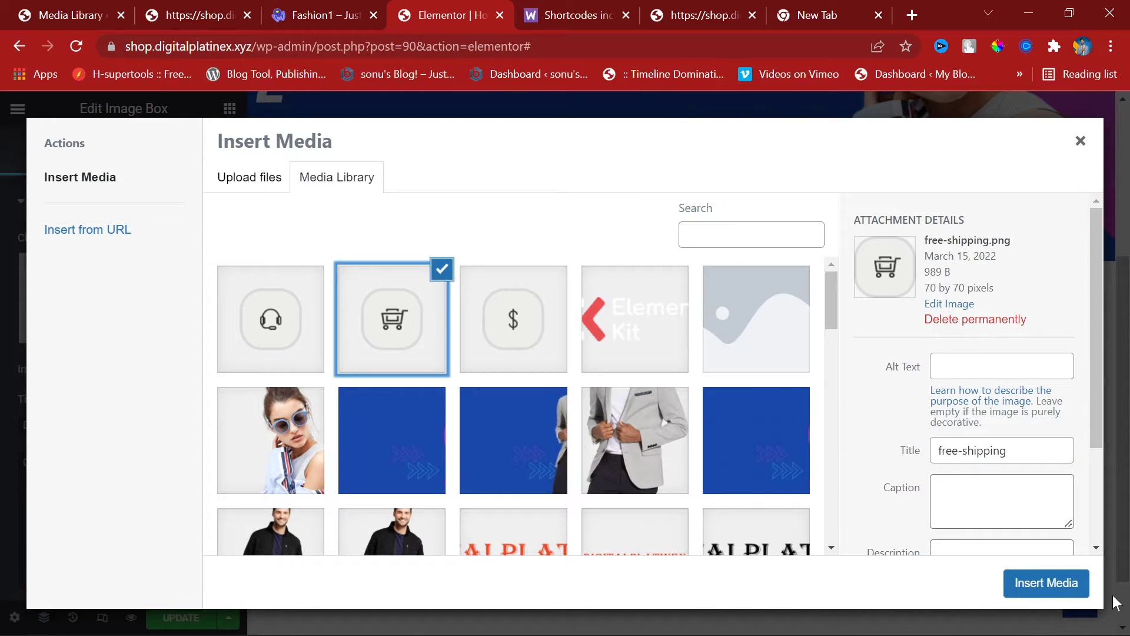
{"action": "left_click", "coordinate": [1046, 582]}
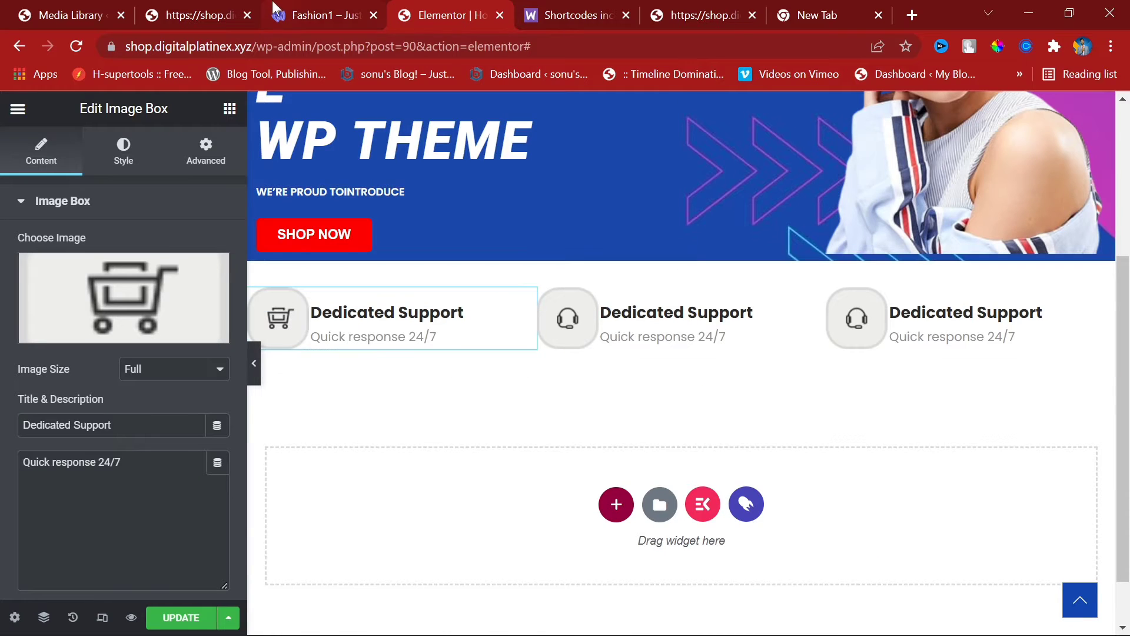
{"action": "left_click", "coordinate": [290, 2]}
{"action": "triple_click", "coordinate": [223, 395]}
{"action": "key", "text": "ctrl+c"}
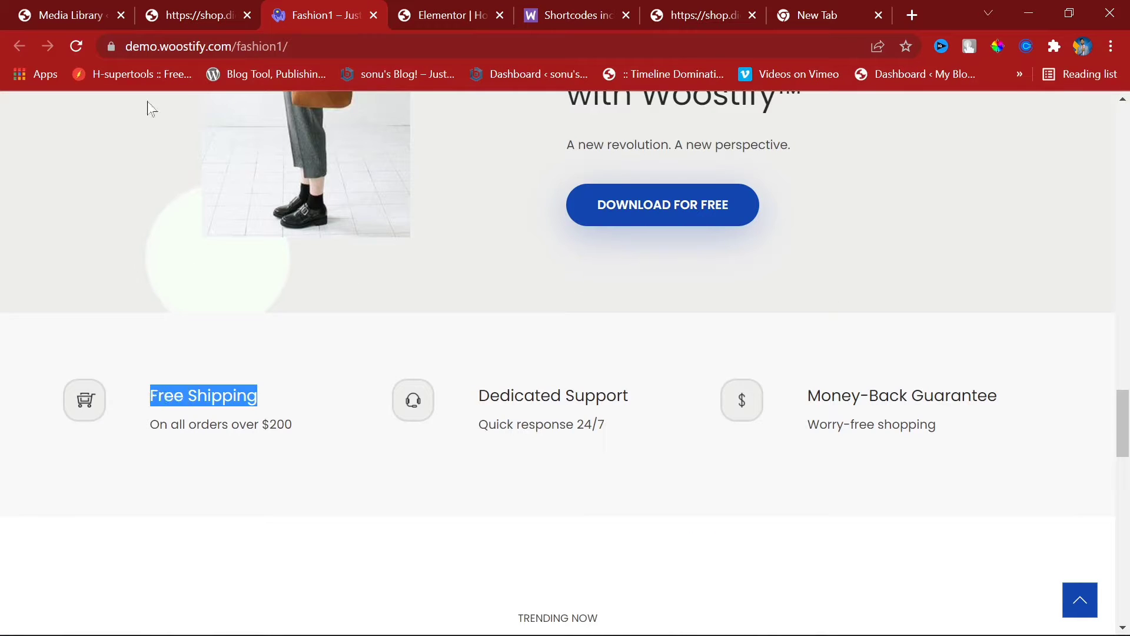
{"action": "left_click", "coordinate": [450, 13]}
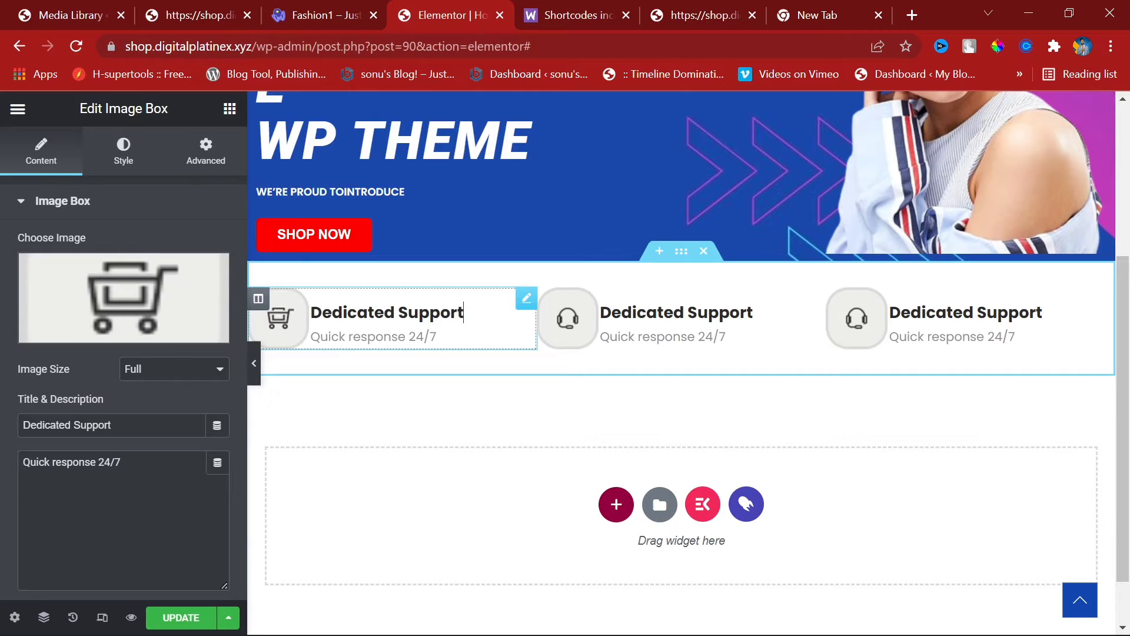
{"action": "triple_click", "coordinate": [100, 425]}
{"action": "key", "text": "ctrl+v"}
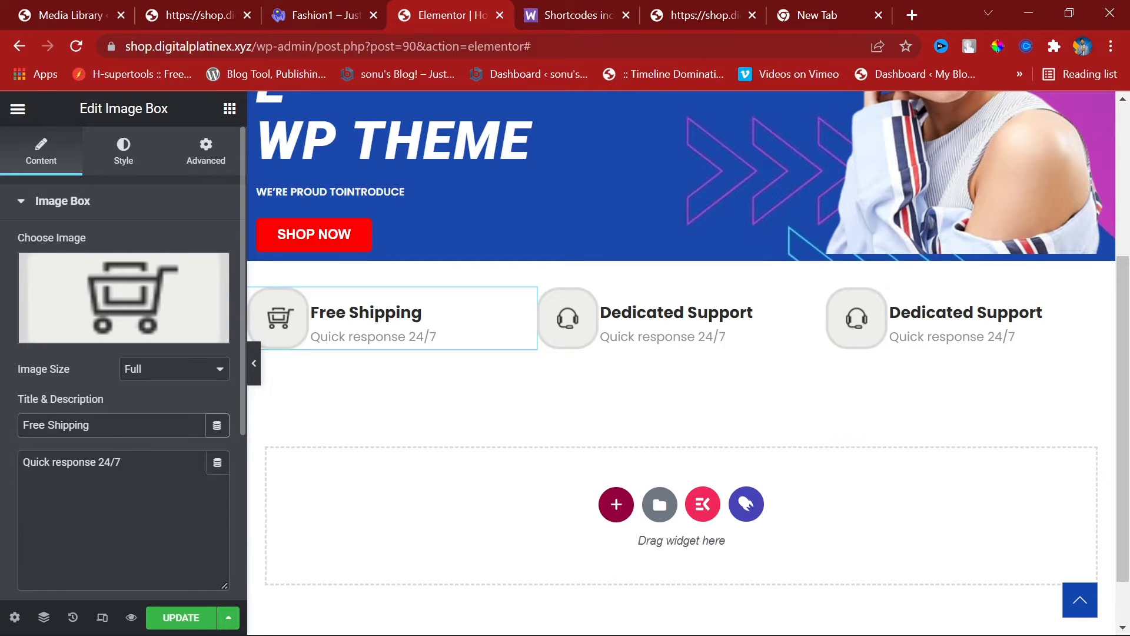
Step: Copy 'On all orders over $200' from the demo into the first box's description
{"action": "left_click", "coordinate": [329, 8]}
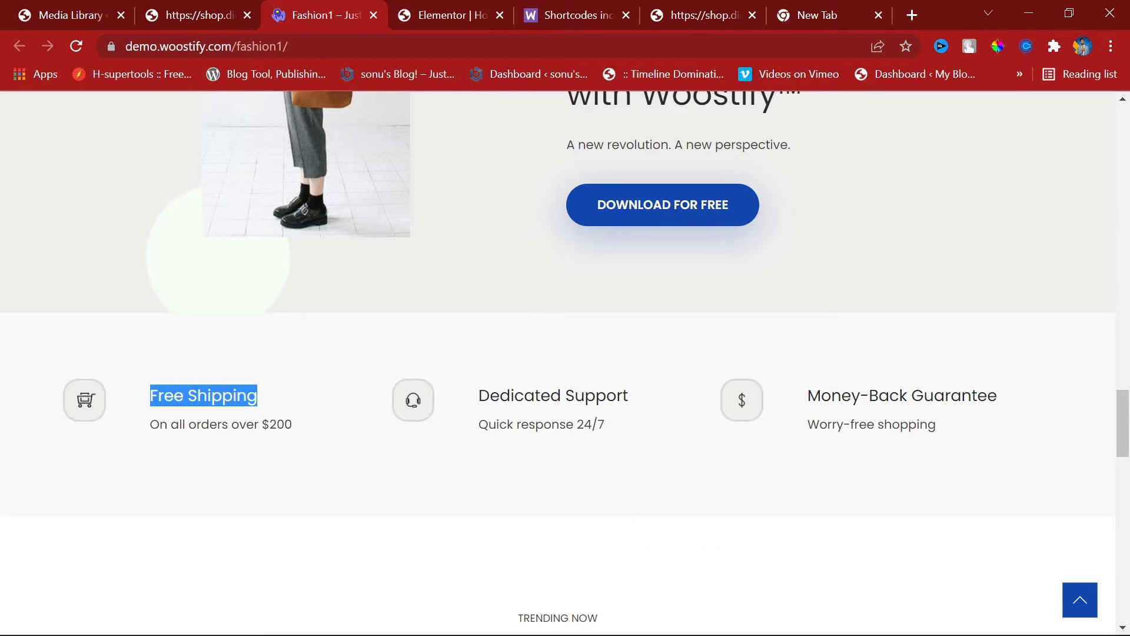
{"action": "triple_click", "coordinate": [220, 424]}
{"action": "key", "text": "ctrl+c"}
{"action": "left_click", "coordinate": [203, 5]}
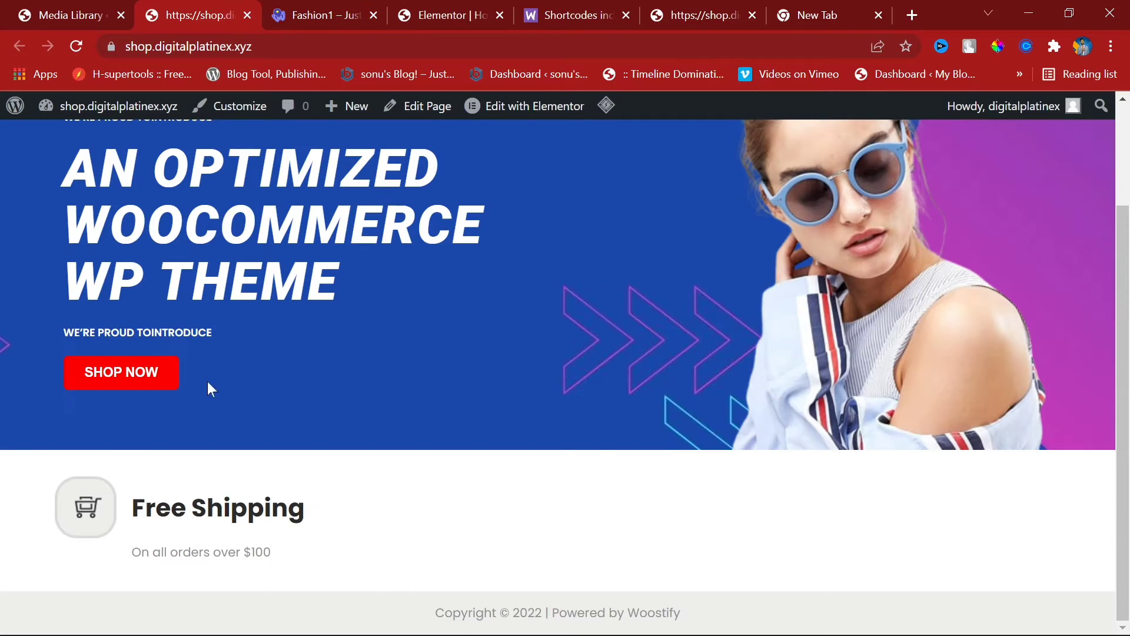
{"action": "left_click", "coordinate": [405, 5]}
{"action": "triple_click", "coordinate": [106, 462]}
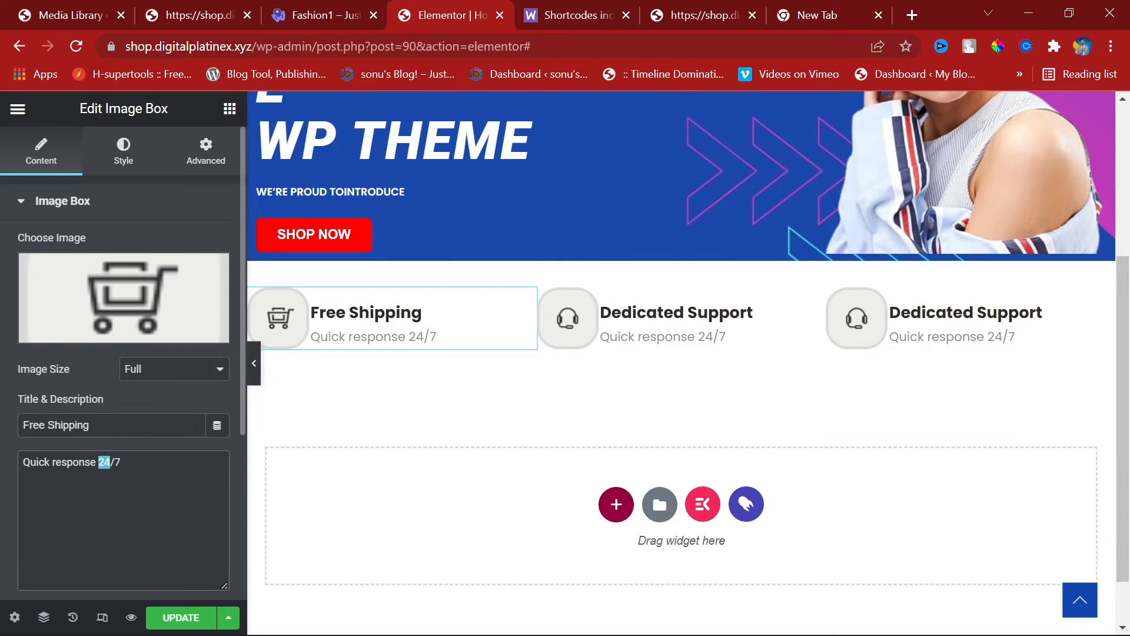
{"action": "key", "text": "ctrl+v"}
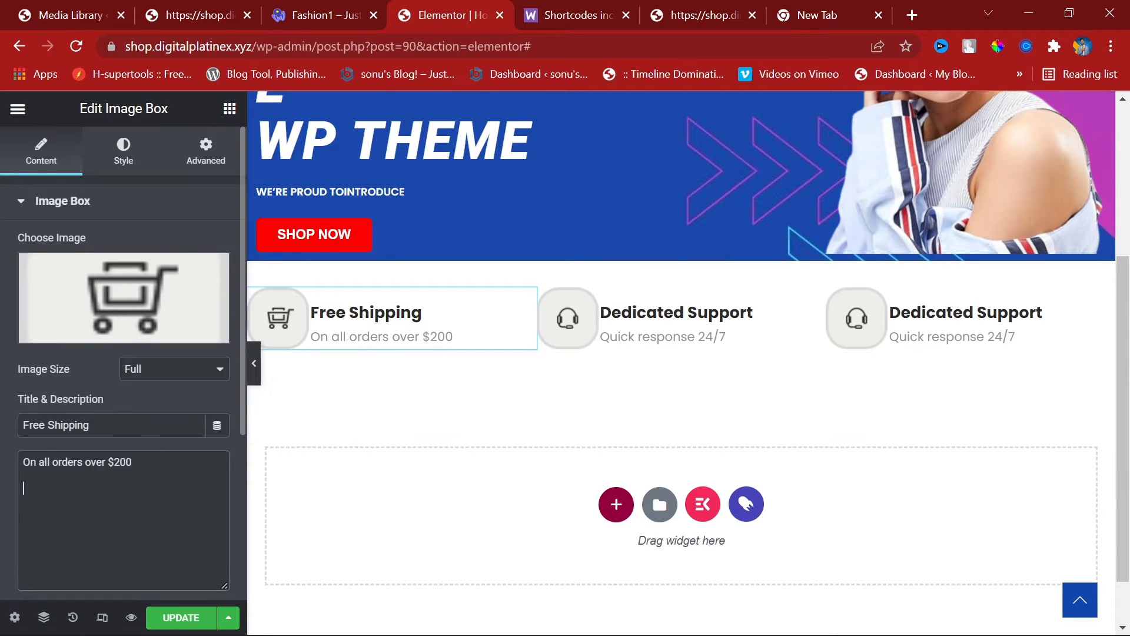
Step: Replace the third image box's picture with the dollar-sign image
{"action": "left_click", "coordinate": [871, 330]}
{"action": "left_click", "coordinate": [165, 306]}
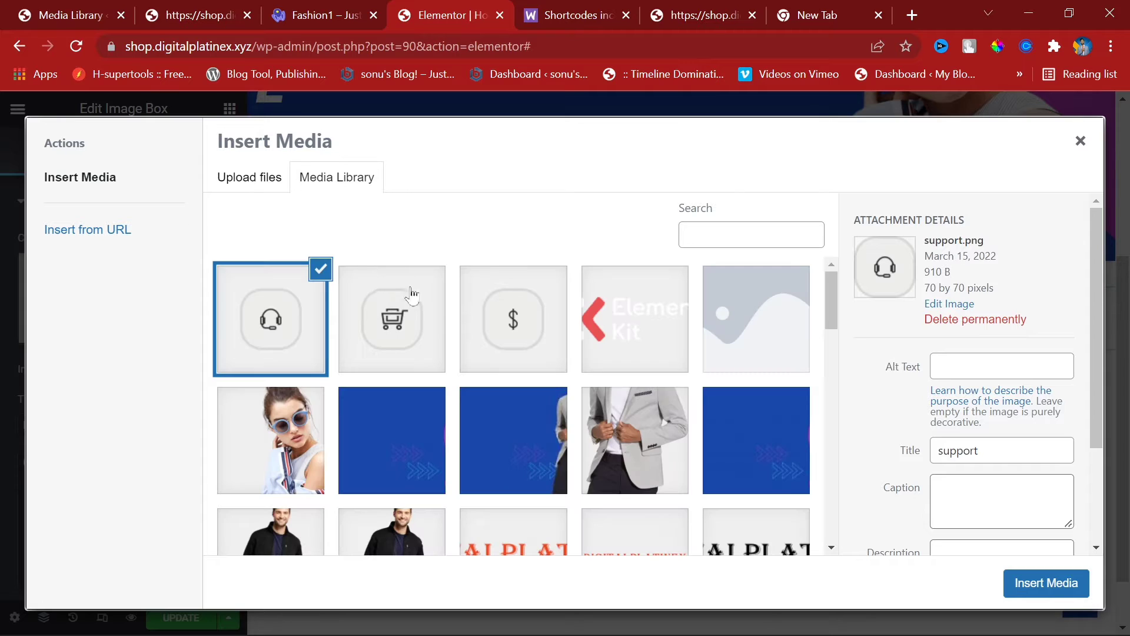
{"action": "left_click", "coordinate": [510, 323]}
{"action": "left_click", "coordinate": [1045, 583]}
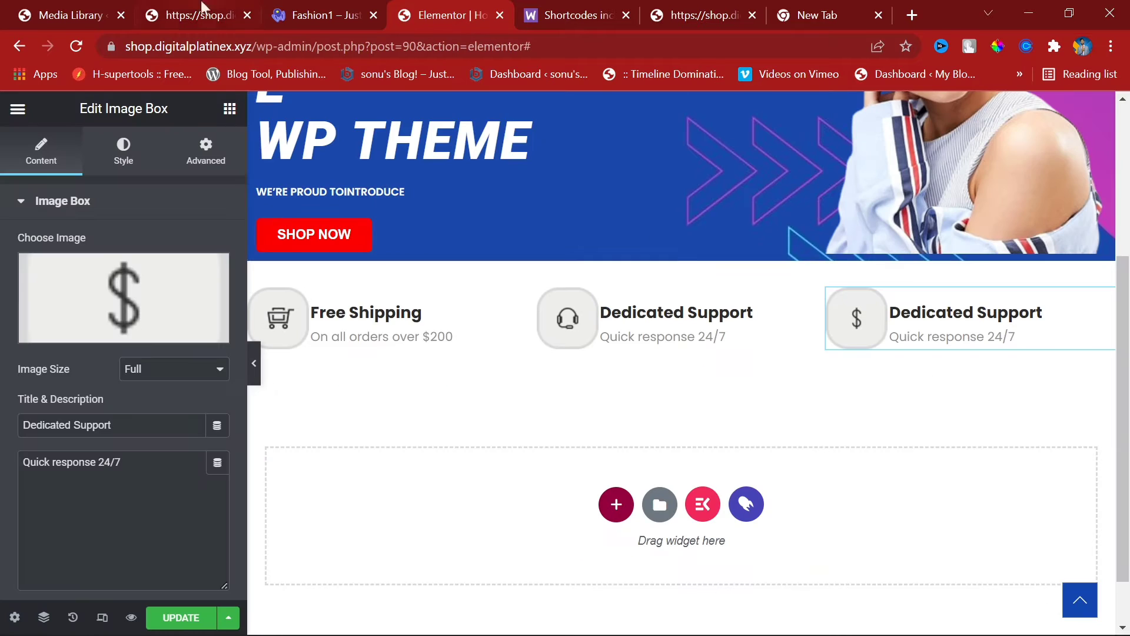
Step: Set the third box's title to 'Money-Back Guarantee', copied from the Woostify demo
{"action": "left_click", "coordinate": [333, 1]}
{"action": "triple_click", "coordinate": [891, 395]}
{"action": "key", "text": "ctrl+c"}
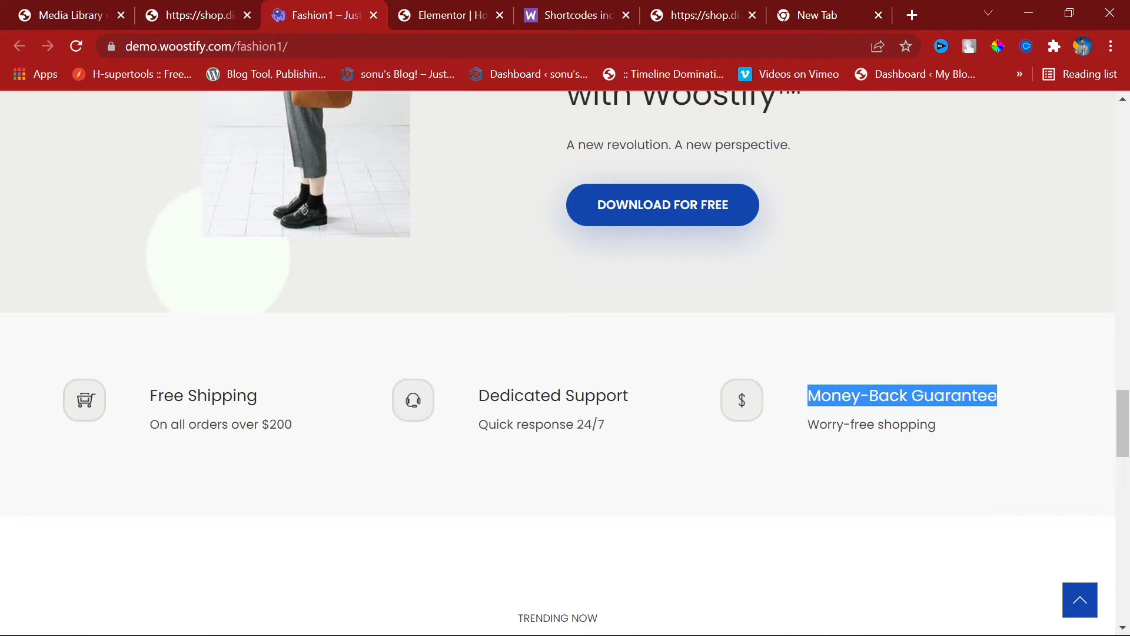
{"action": "left_click", "coordinate": [438, 13]}
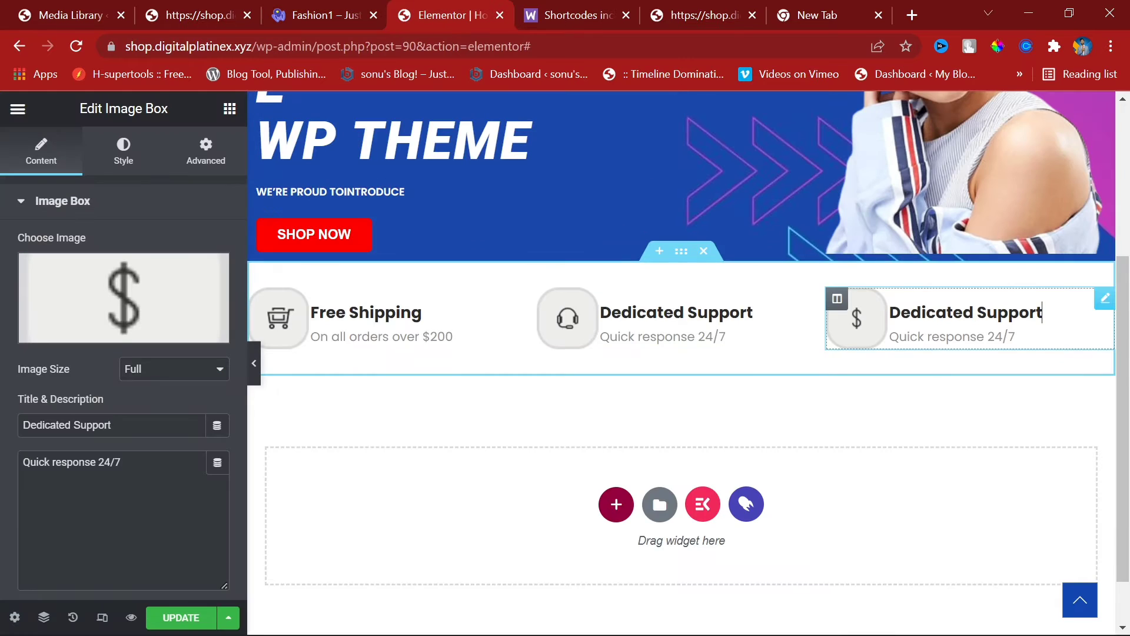
{"action": "key", "text": "ctrl+a"}
{"action": "key", "text": "ctrl+v"}
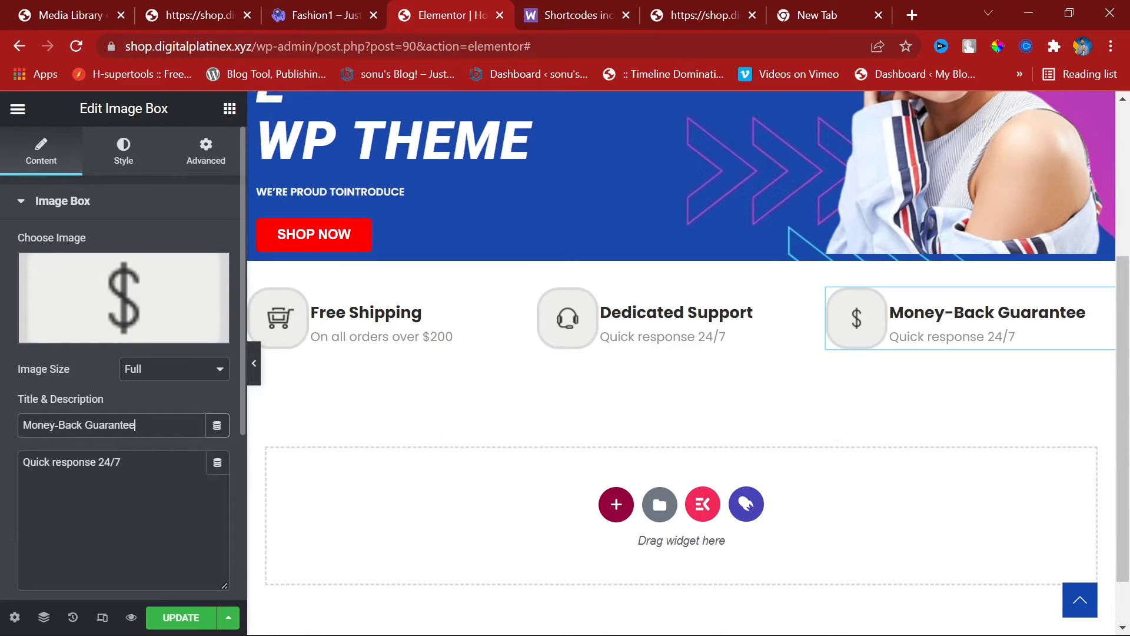
Step: Set the third box's description to 'Worry-free shopping', copied from the Woostify demo
{"action": "left_click", "coordinate": [312, 13]}
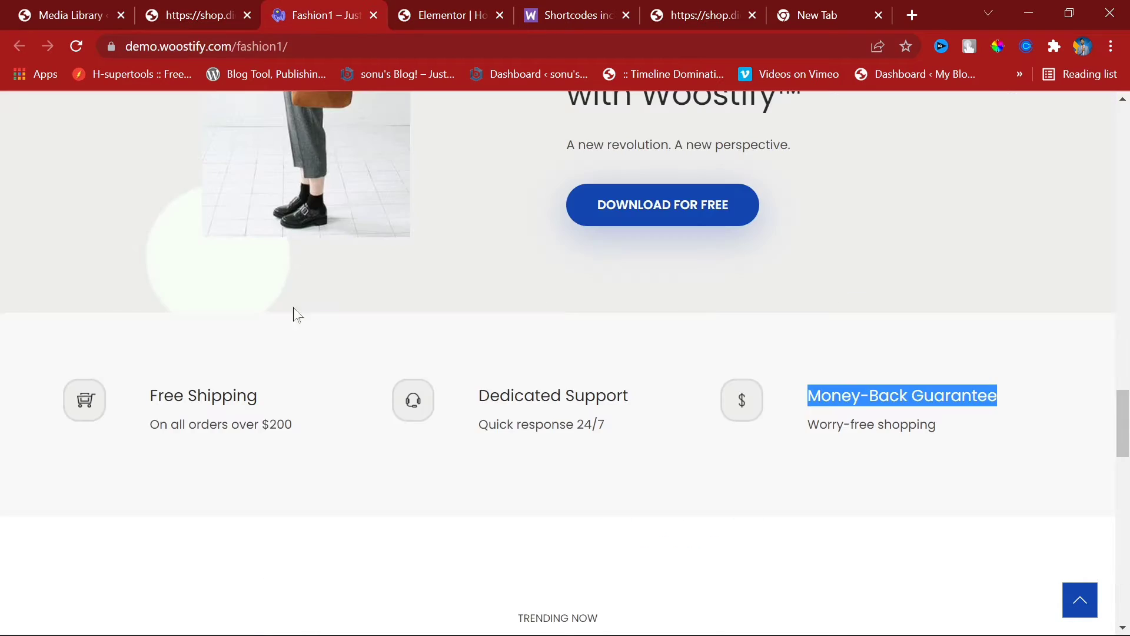
{"action": "left_click_drag", "start_coordinate": [973, 426], "coordinate": [808, 425]}
{"action": "key", "text": "ctrl+c"}
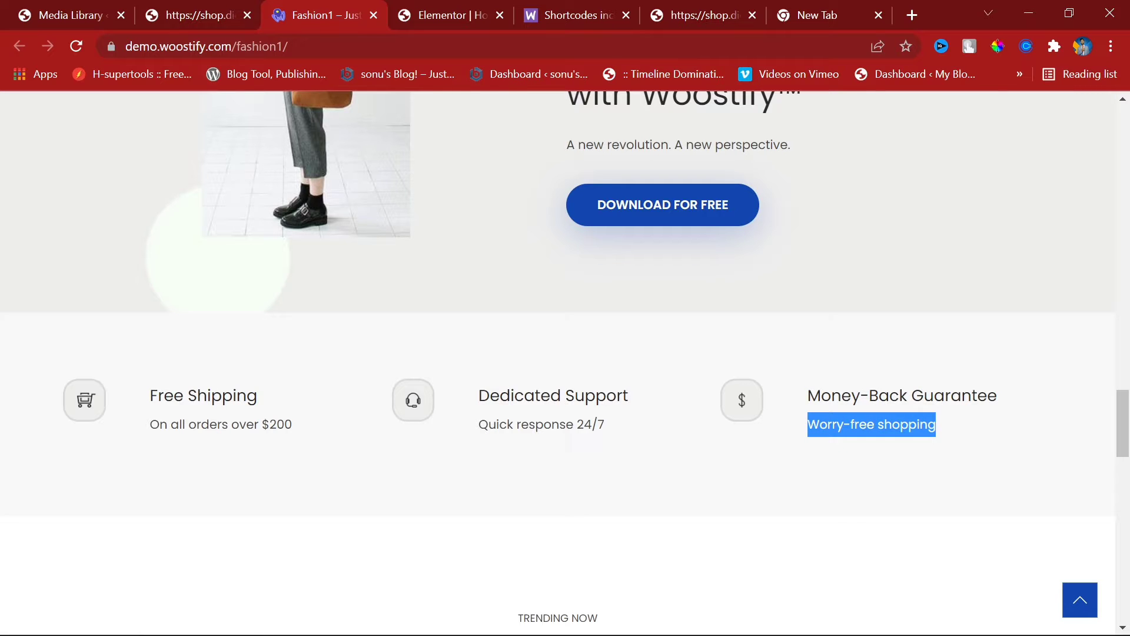
{"action": "left_click", "coordinate": [447, 15]}
{"action": "left_click", "coordinate": [119, 463]}
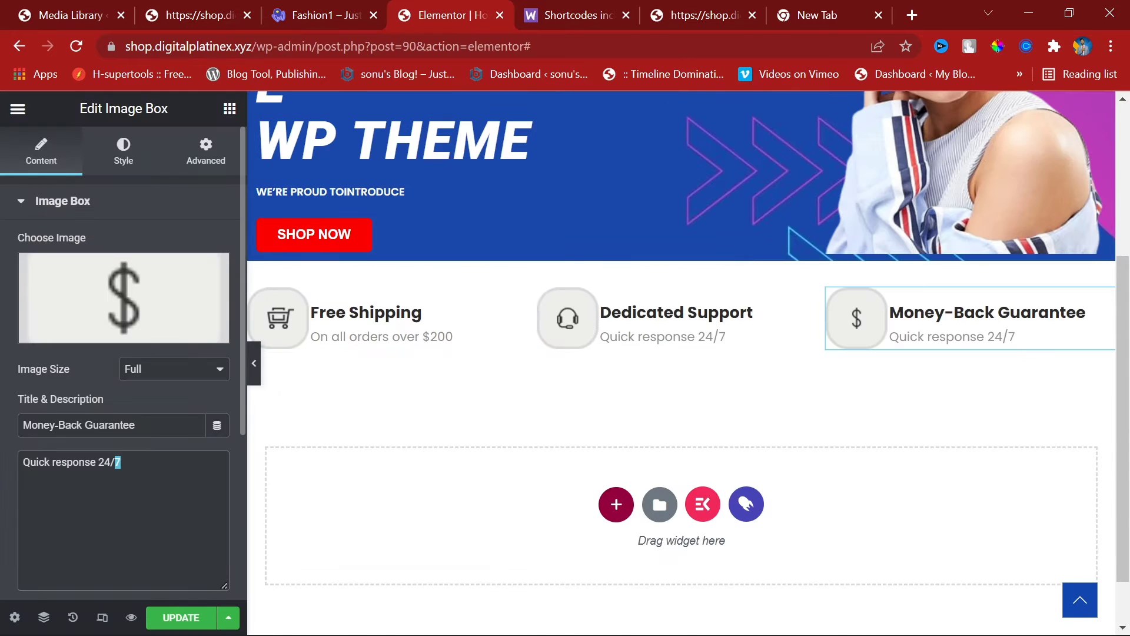
{"action": "key", "text": "ctrl+a"}
{"action": "key", "text": "ctrl+v"}
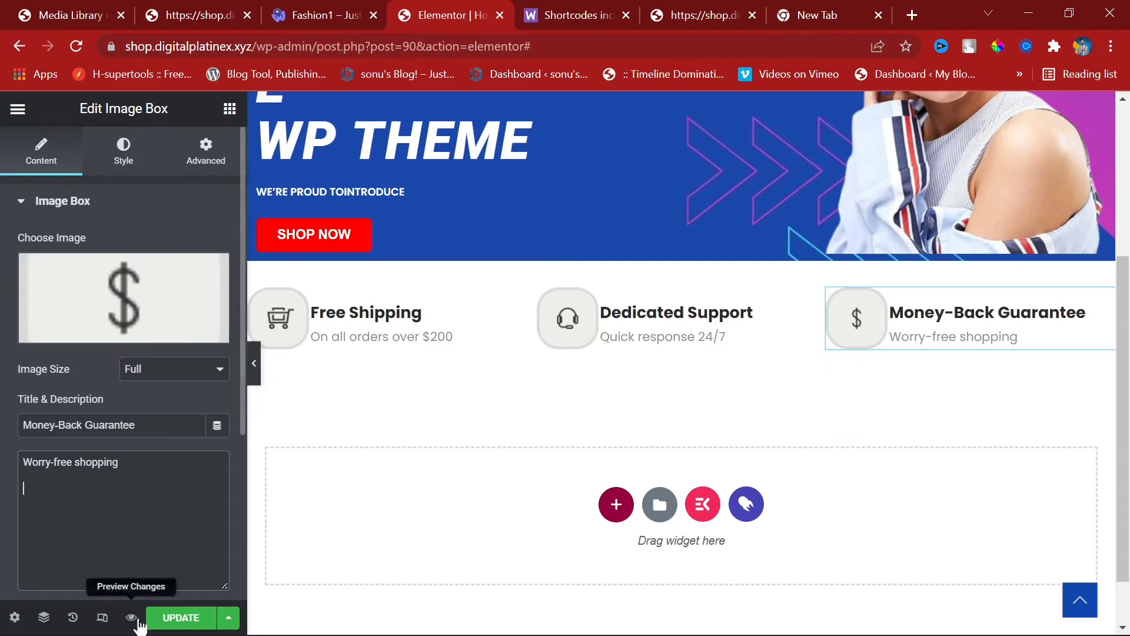
Step: Save the page changes and reload the live shop homepage to check them
{"action": "left_click", "coordinate": [183, 618]}
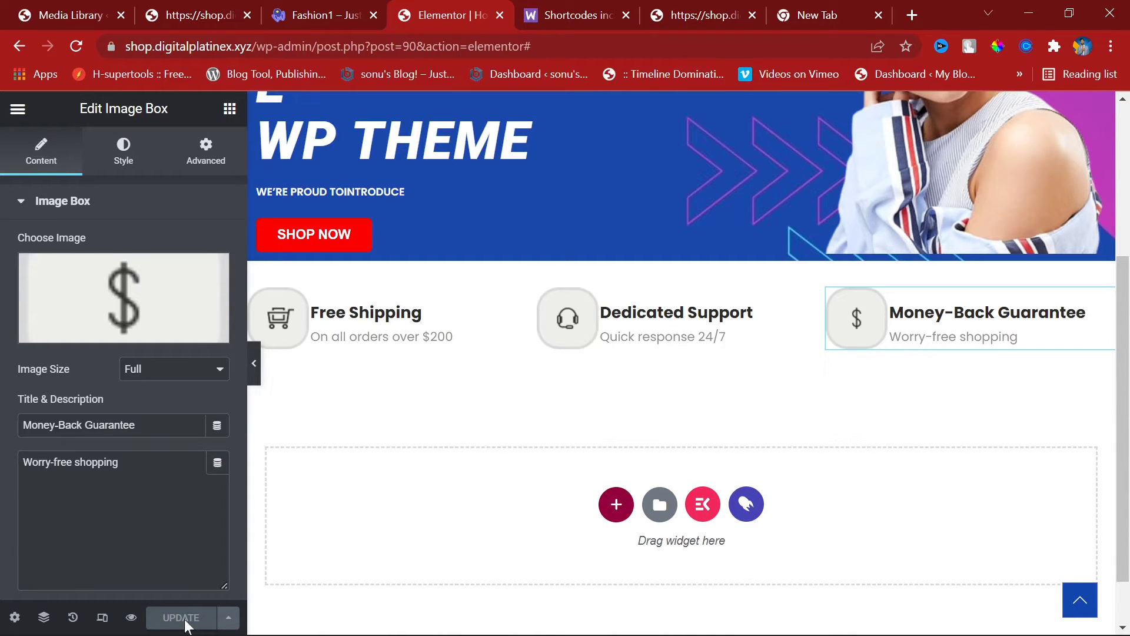
{"action": "left_click", "coordinate": [206, 1]}
{"action": "left_click", "coordinate": [76, 45]}
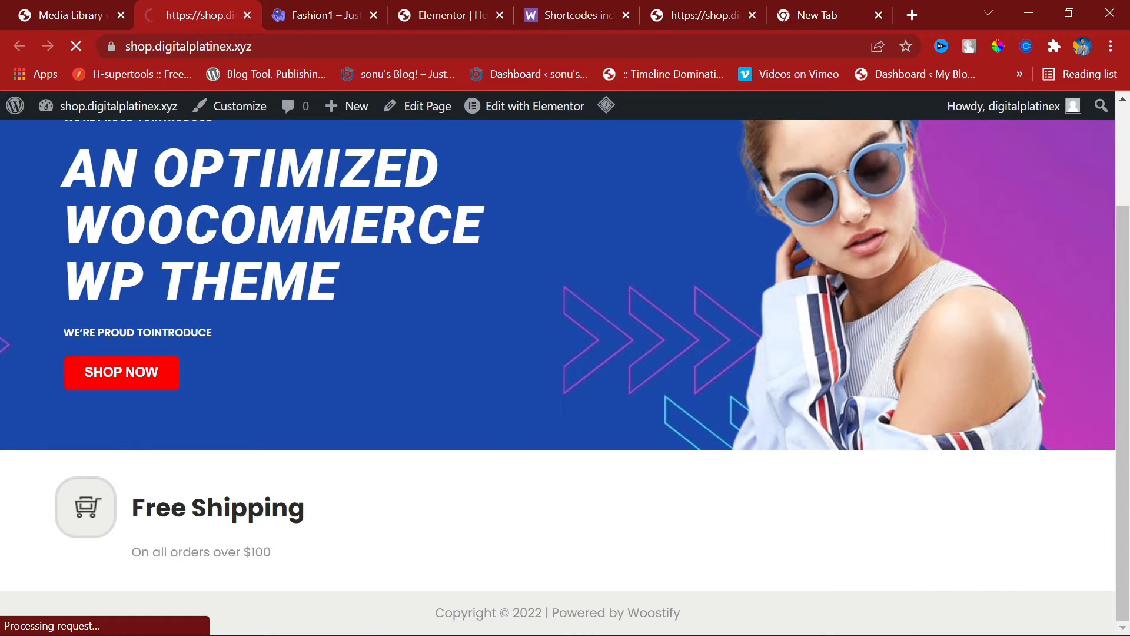
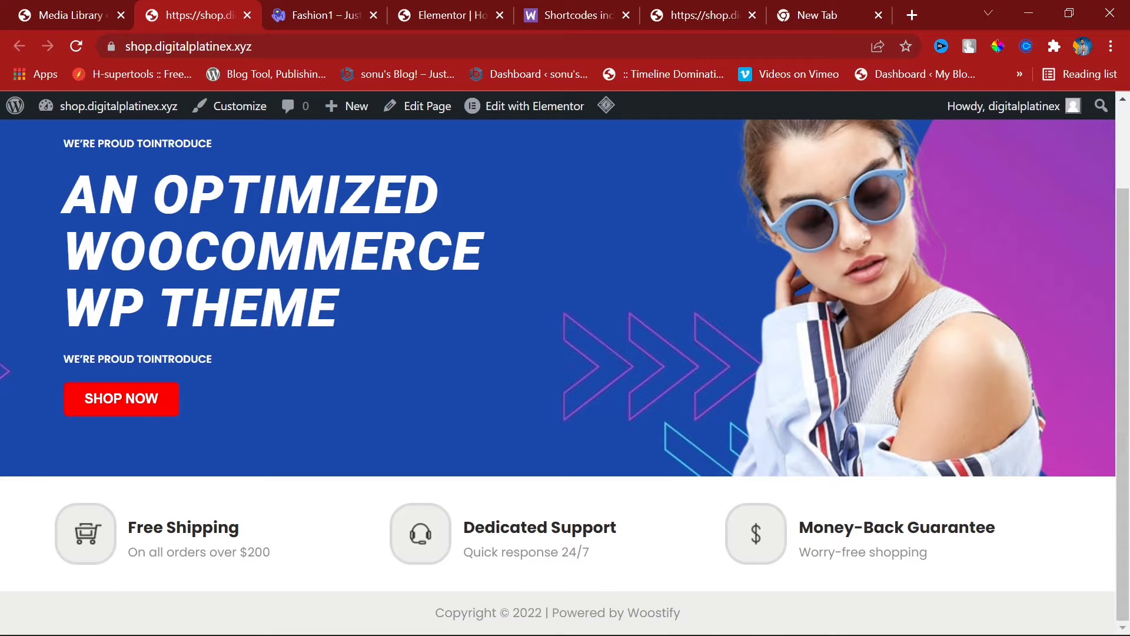
Step: Scroll the Fashion1 demo to its Shop By Categories section
{"action": "left_click", "coordinate": [332, 7]}
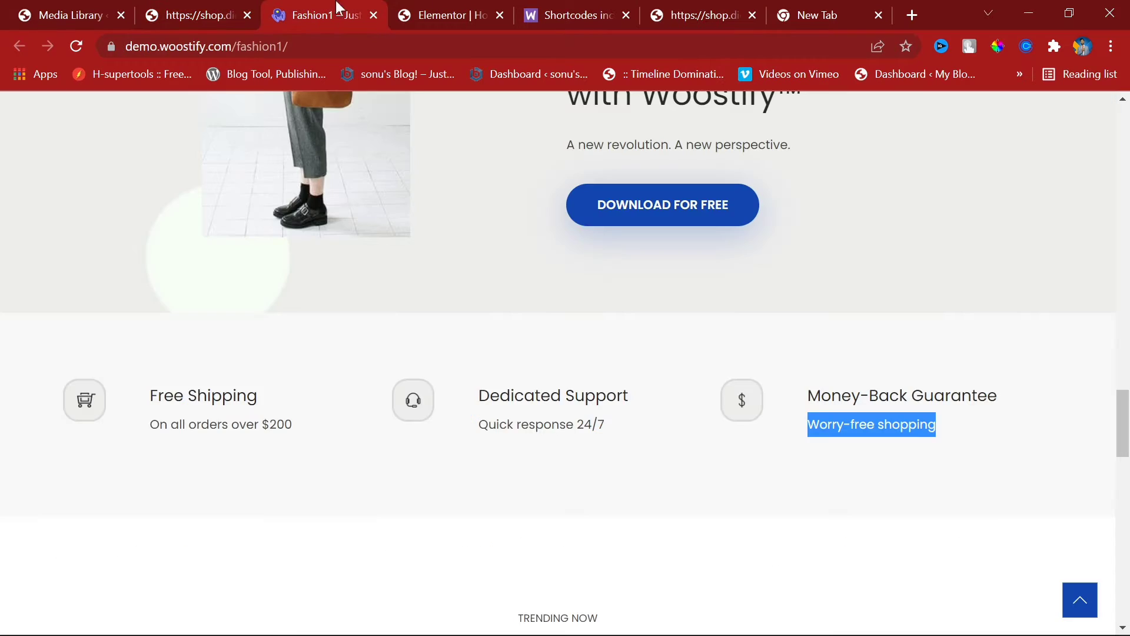
{"action": "scroll", "coordinate": [567, 282], "scroll_direction": "up", "scroll_amount": 5}
{"action": "scroll", "coordinate": [623, 351], "scroll_direction": "down", "scroll_amount": 2}
{"action": "scroll", "coordinate": [623, 351], "scroll_direction": "down", "scroll_amount": 12}
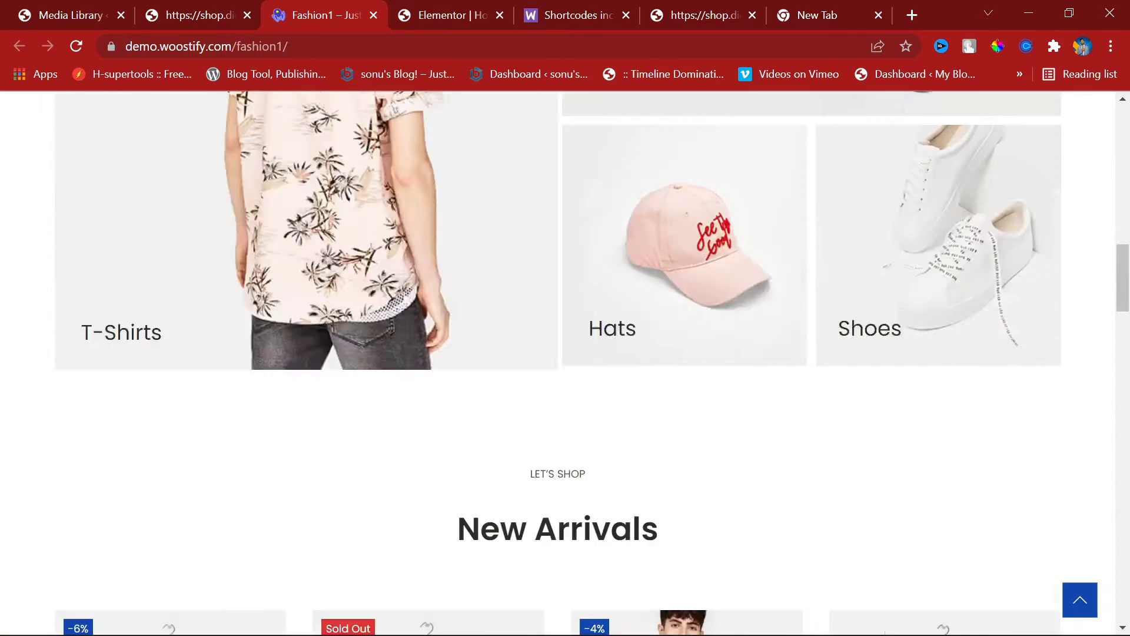
{"action": "scroll", "coordinate": [587, 365], "scroll_direction": "up", "scroll_amount": 10}
{"action": "scroll", "coordinate": [587, 366], "scroll_direction": "down", "scroll_amount": 5}
{"action": "scroll", "coordinate": [587, 365], "scroll_direction": "up", "scroll_amount": 2}
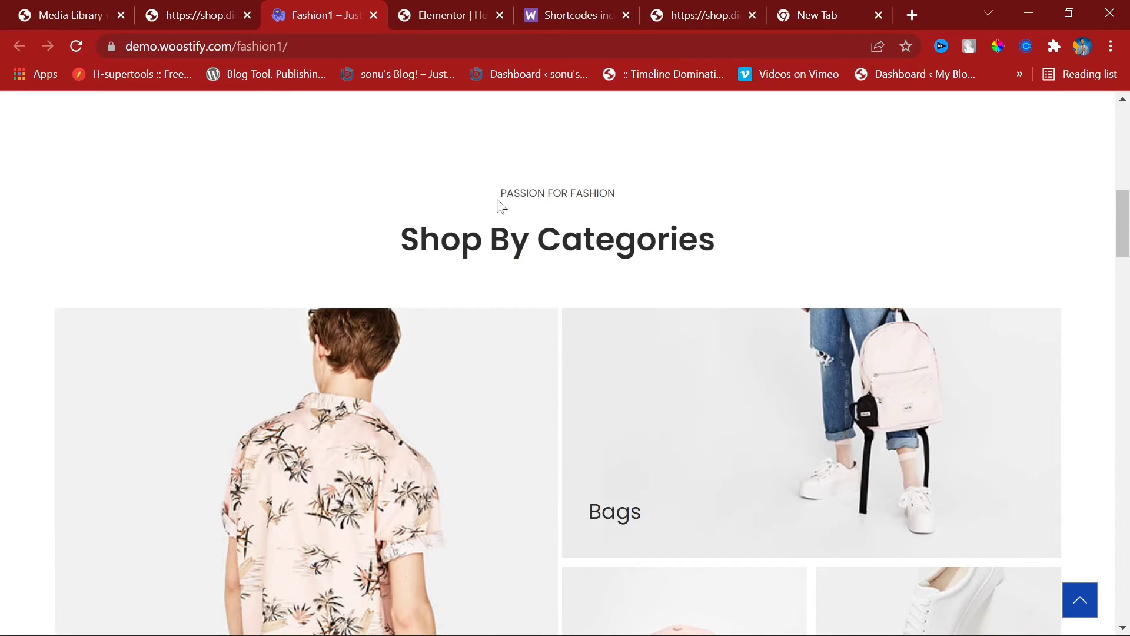
Step: Select the PASSION FOR FASHION label and Shop By Categories heading text on the demo
{"action": "left_click_drag", "start_coordinate": [497, 203], "coordinate": [634, 194]}
{"action": "left_click_drag", "start_coordinate": [419, 238], "coordinate": [715, 238]}
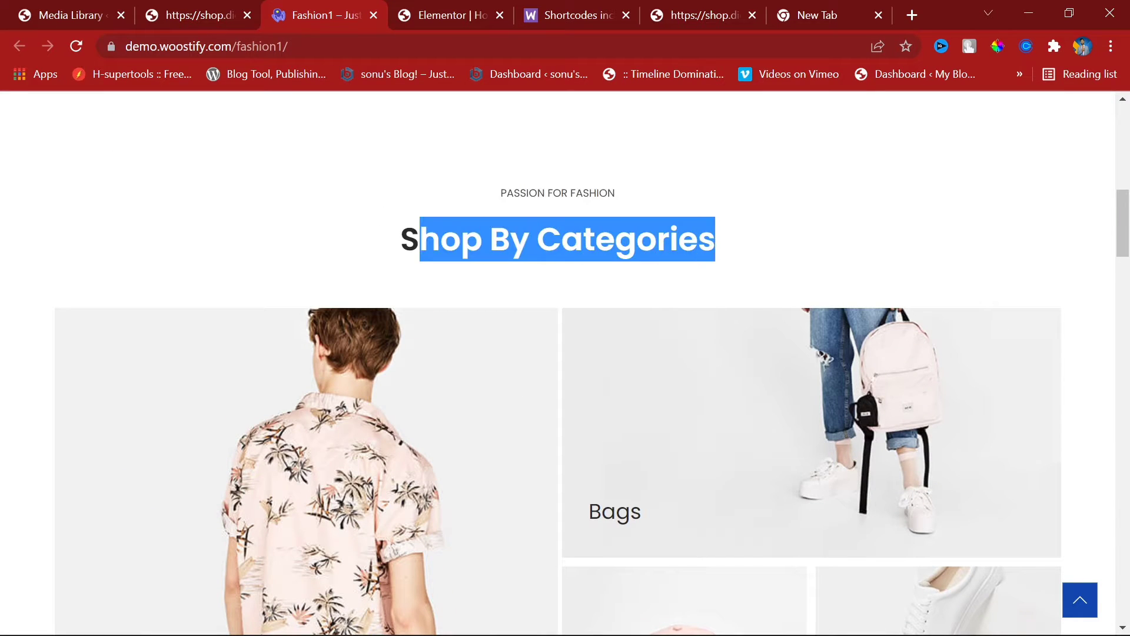
{"action": "double_click", "coordinate": [389, 255]}
{"action": "left_click", "coordinate": [443, 9]}
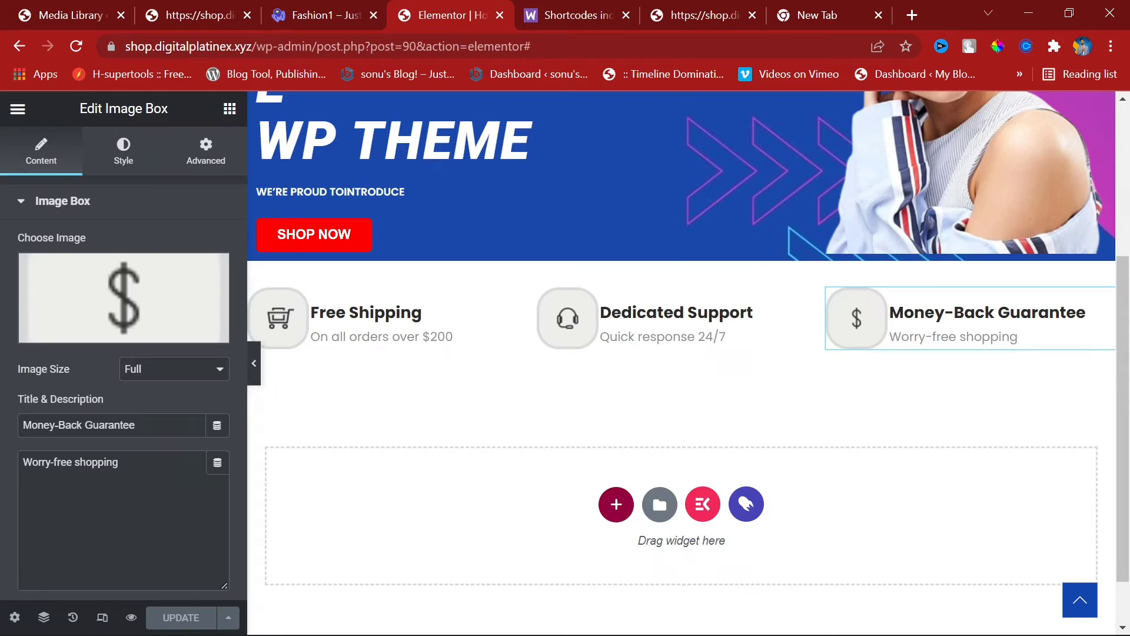
Step: Add a one-column section below the feature boxes with a Heading widget in it
{"action": "left_click", "coordinate": [606, 500]}
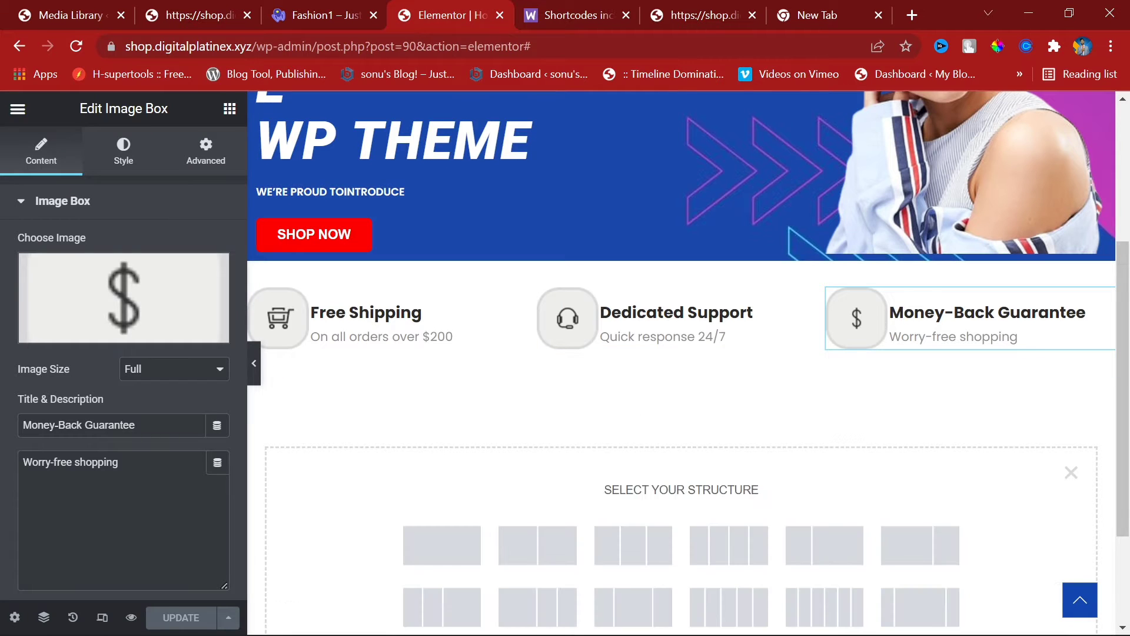
{"action": "left_click", "coordinate": [422, 555]}
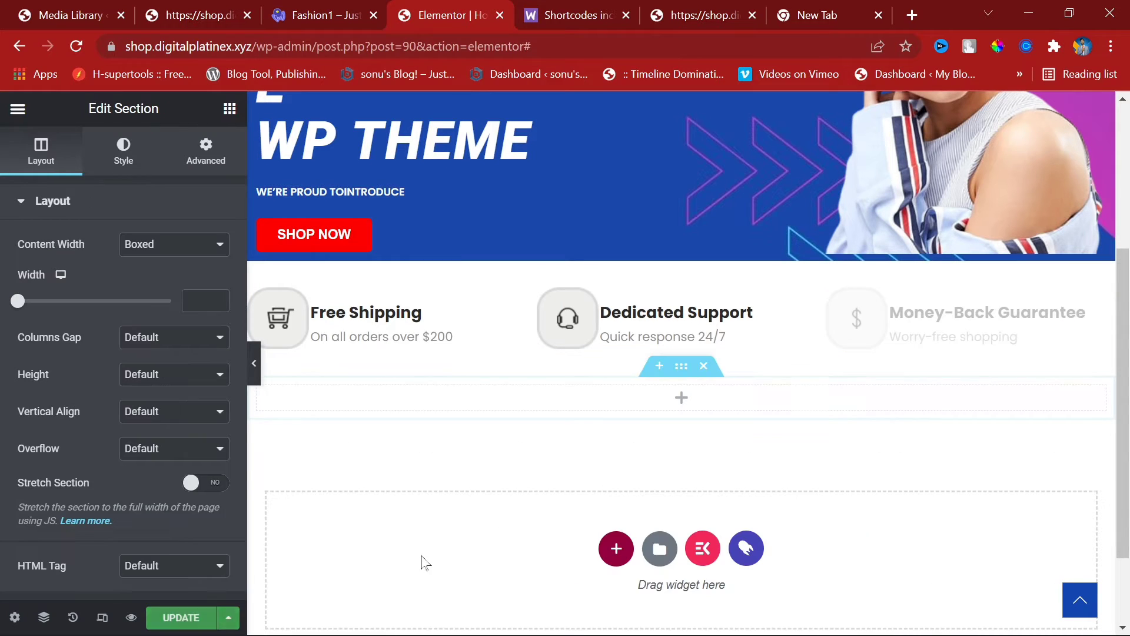
{"action": "left_click", "coordinate": [229, 109]}
{"action": "left_click_drag", "start_coordinate": [180, 318], "coordinate": [676, 391]}
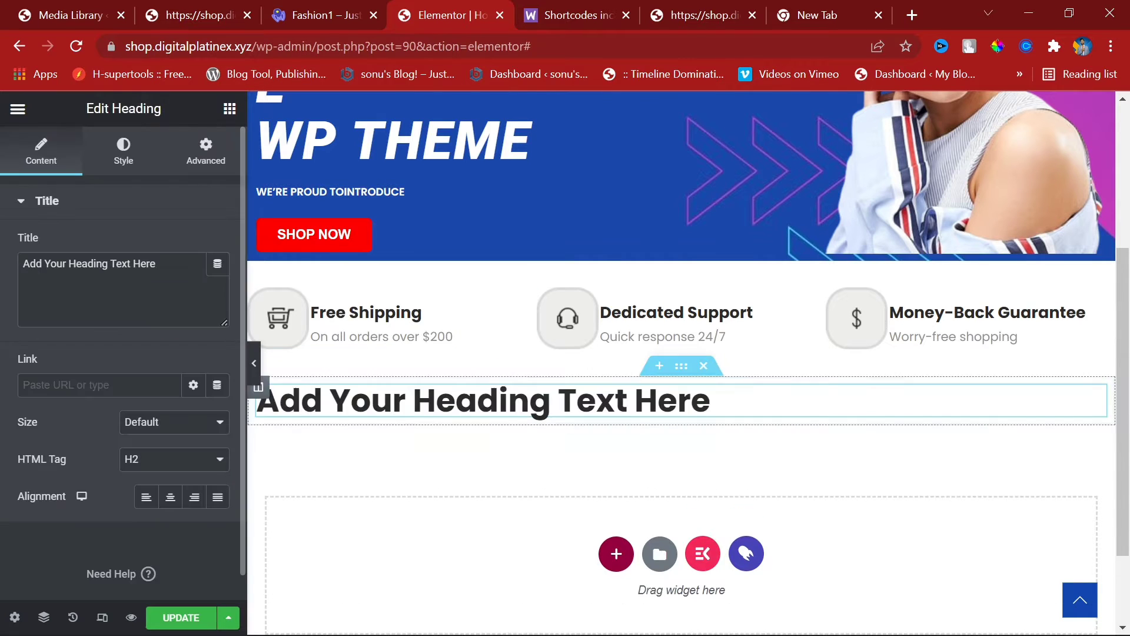
Step: Copy the PASSION FOR FASHION label text from the Fashion1 demo
{"action": "left_click", "coordinate": [347, 15]}
{"action": "left_click_drag", "start_coordinate": [492, 220], "coordinate": [496, 196]}
{"action": "key", "text": "ctrl+c"}
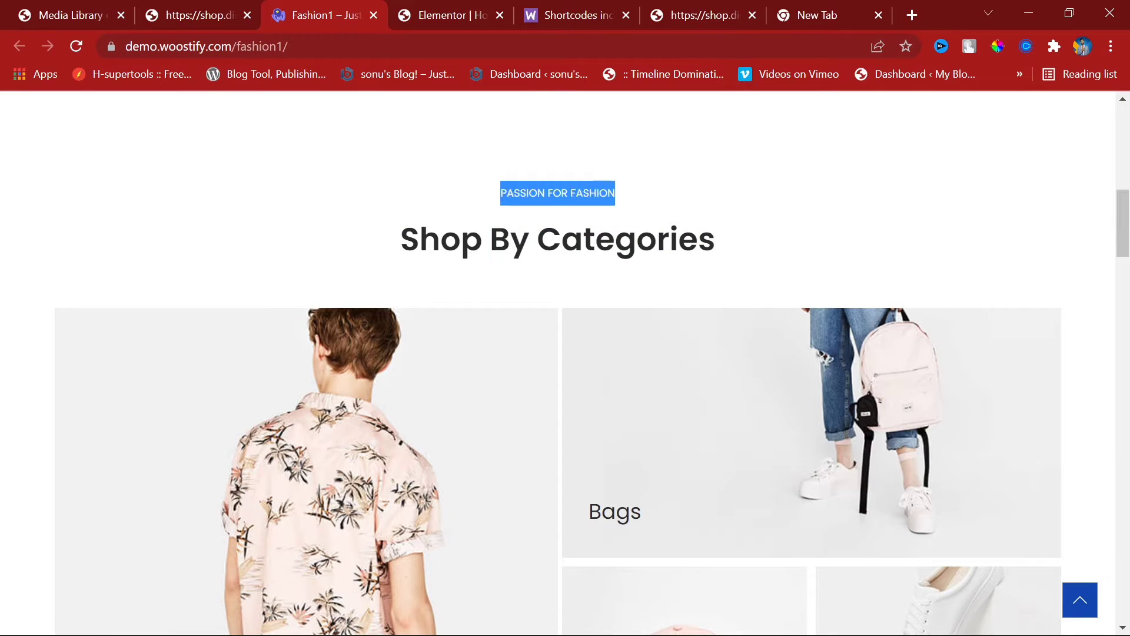
{"action": "left_click", "coordinate": [192, 2]}
{"action": "left_click", "coordinate": [351, 7]}
{"action": "double_click", "coordinate": [523, 193]}
{"action": "left_click", "coordinate": [458, 8]}
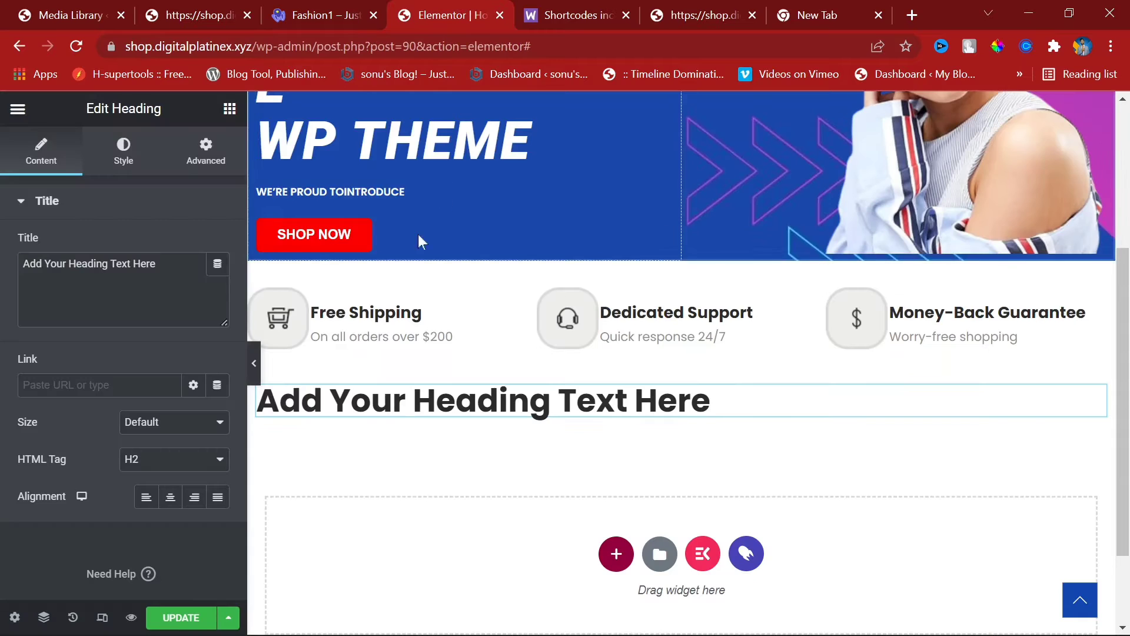
Step: Paste PASSION FOR FASHION as the heading title and make it an H6
{"action": "left_click", "coordinate": [93, 263]}
{"action": "key", "text": "ctrl+a"}
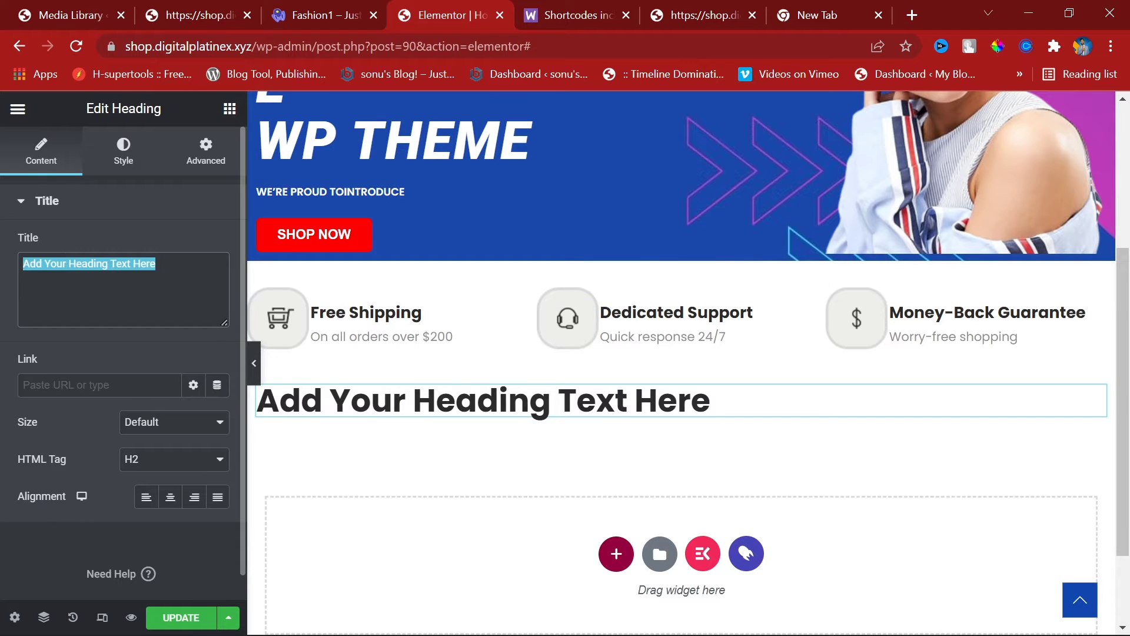
{"action": "key", "text": "ctrl+v"}
{"action": "left_click", "coordinate": [158, 453]}
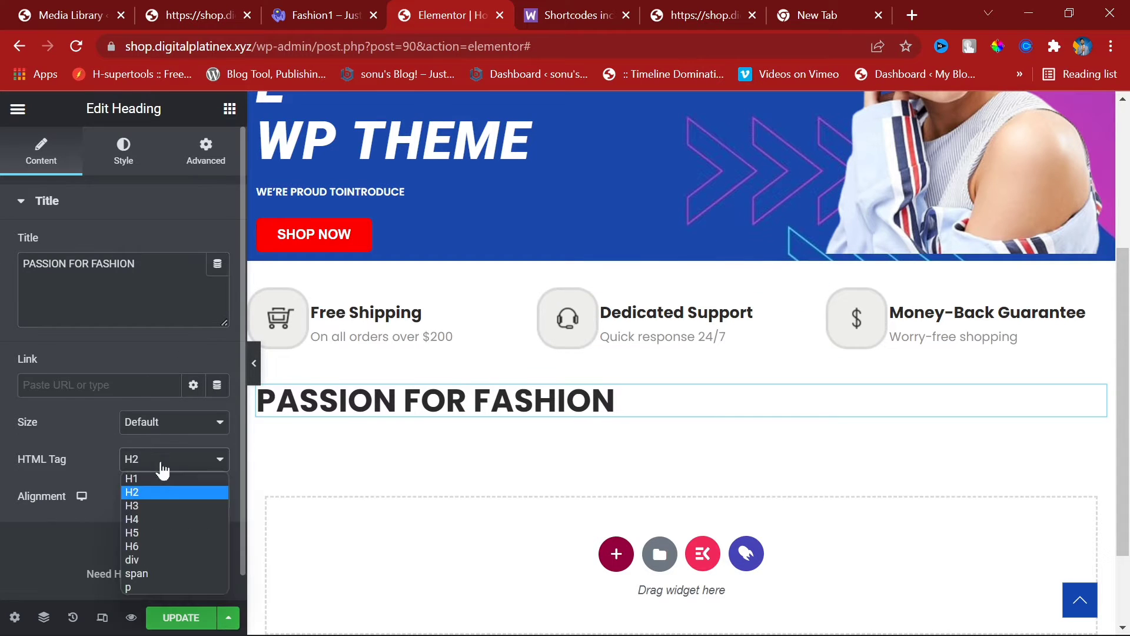
{"action": "left_click", "coordinate": [146, 542]}
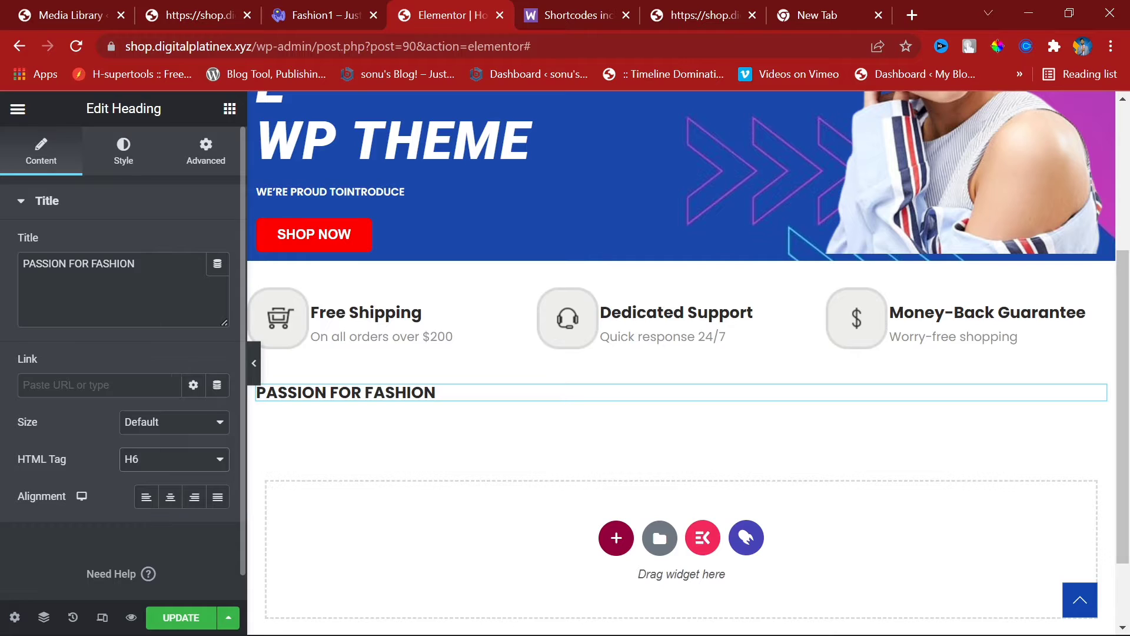
Step: Set the heading typography to Arial at 11px
{"action": "left_click", "coordinate": [123, 152]}
{"action": "left_click", "coordinate": [218, 284]}
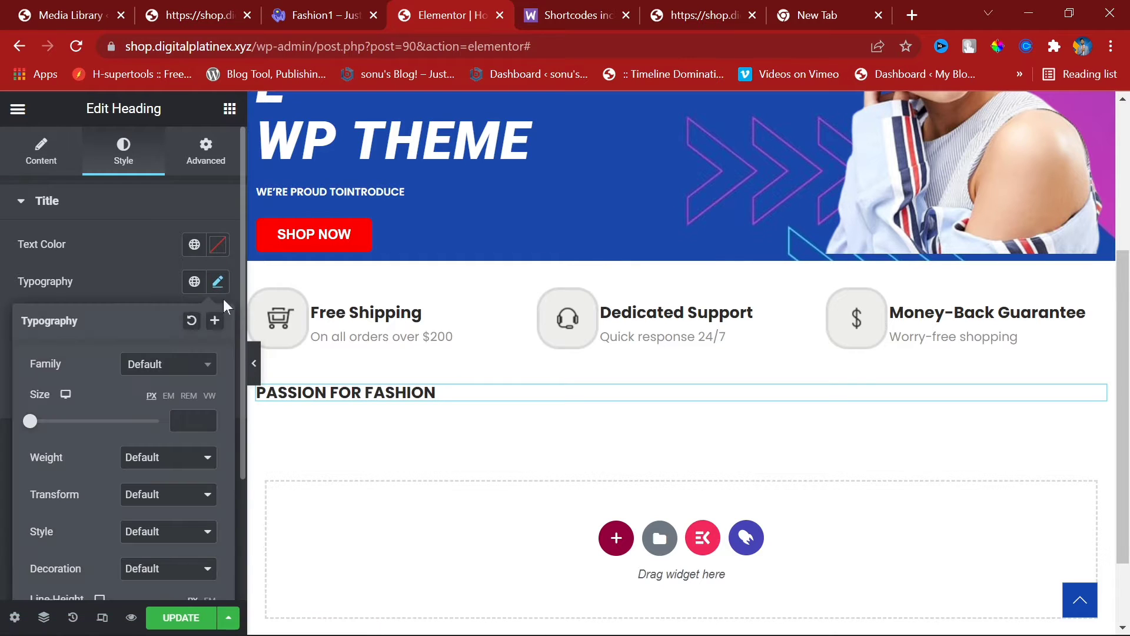
{"action": "left_click", "coordinate": [205, 416]}
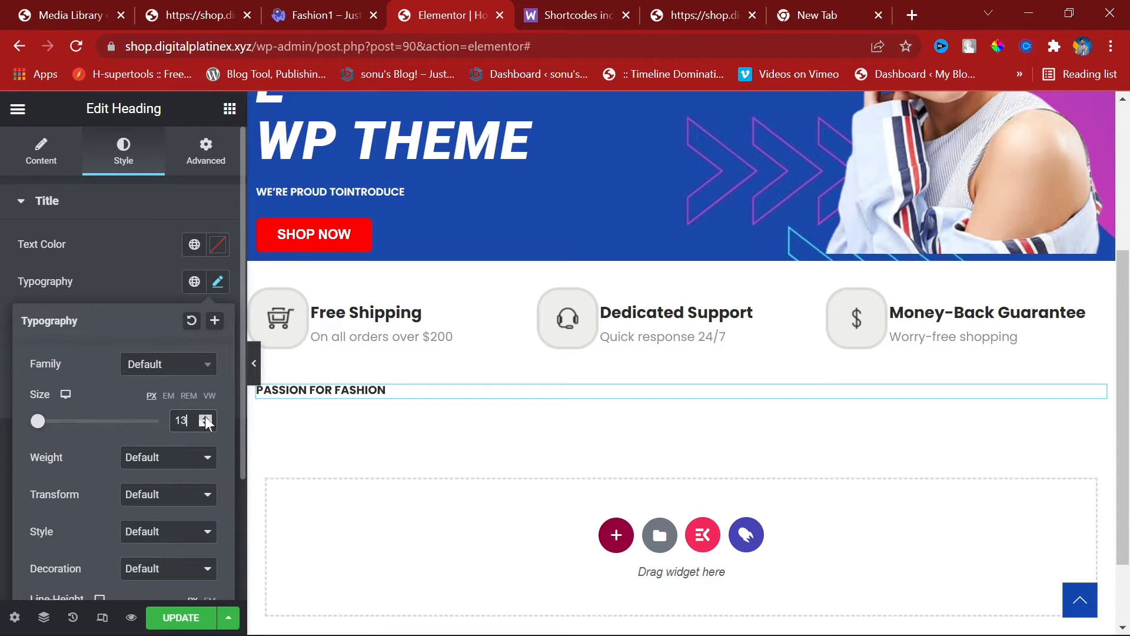
{"action": "left_click", "coordinate": [204, 418]}
{"action": "left_click", "coordinate": [205, 424]}
{"action": "left_click", "coordinate": [204, 424]}
{"action": "left_click", "coordinate": [205, 424]}
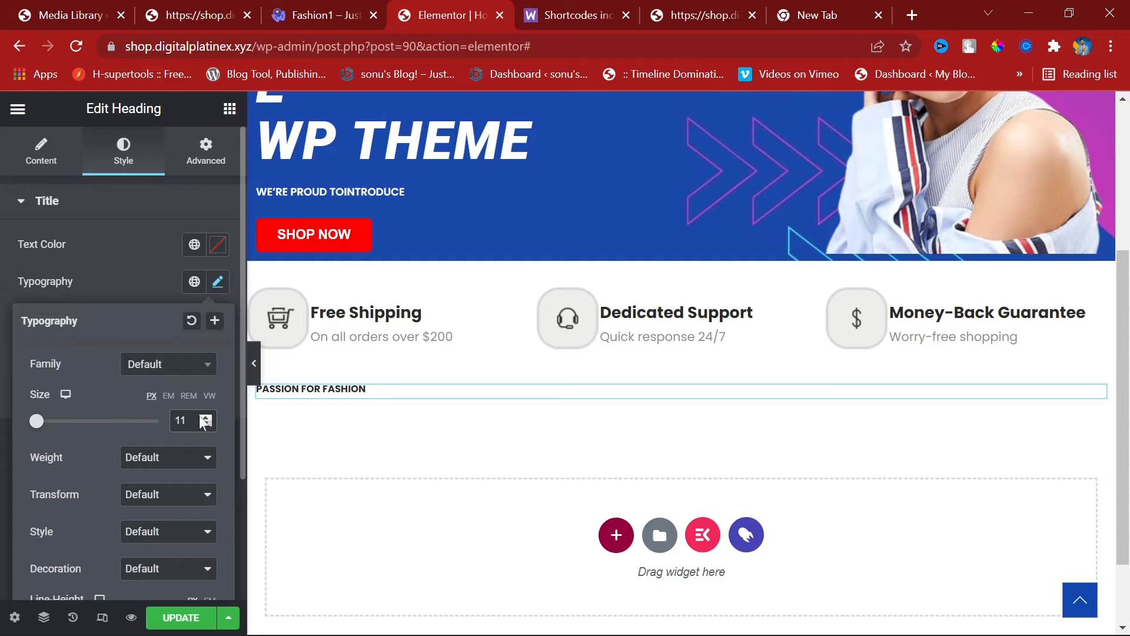
{"action": "left_click", "coordinate": [168, 366]}
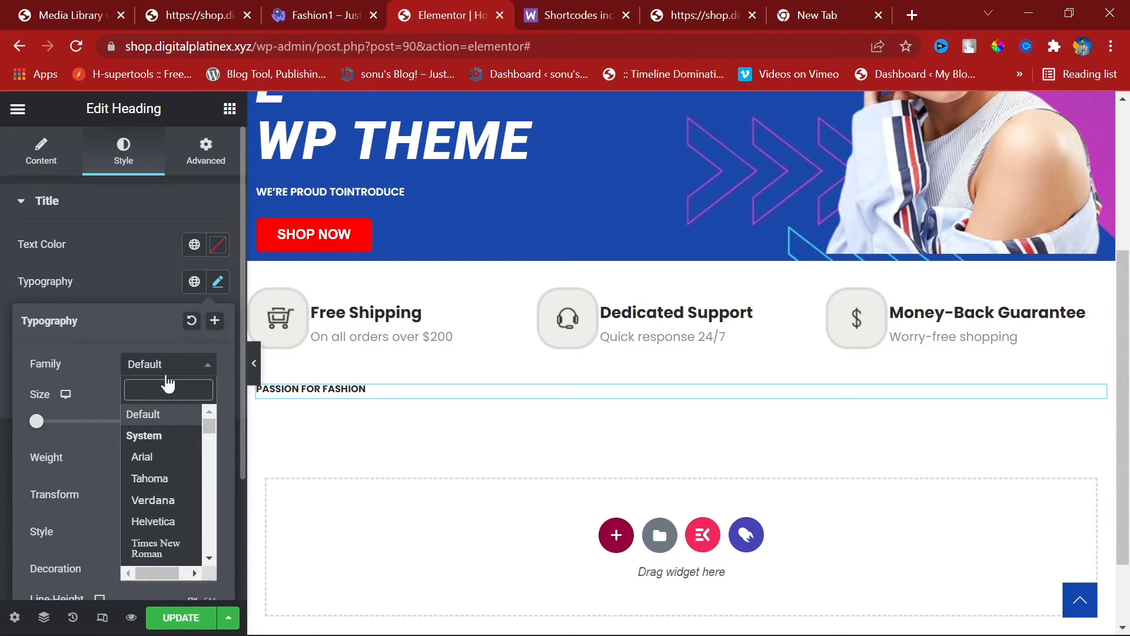
{"action": "left_click", "coordinate": [159, 460]}
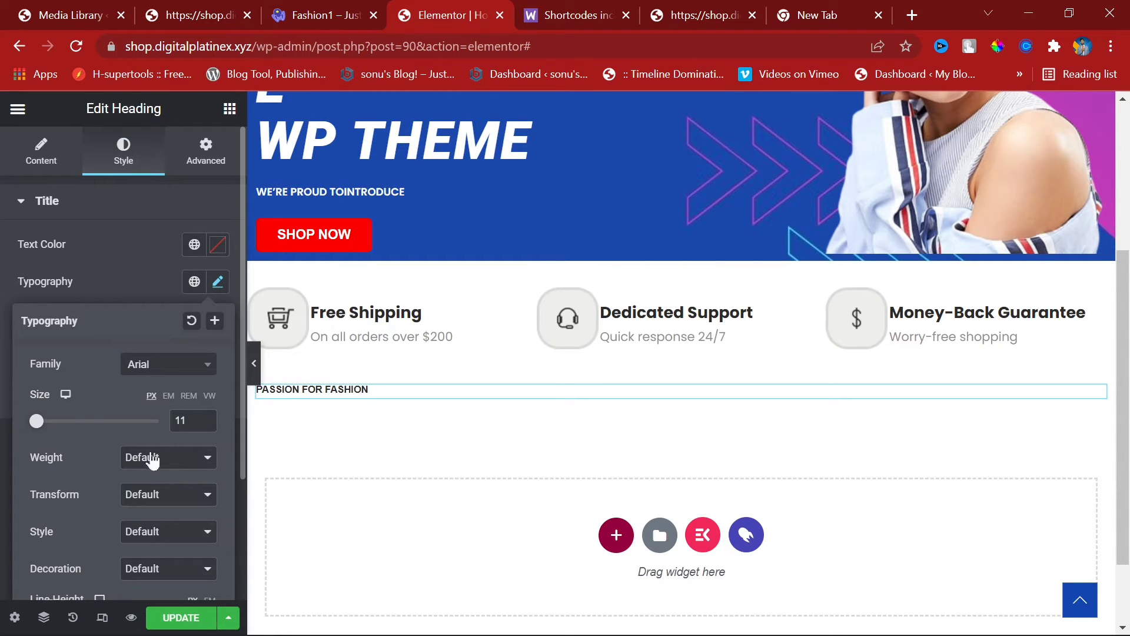
Step: Set the heading font weight to 600, trying 400 and 500 first
{"action": "left_click", "coordinate": [152, 460]}
{"action": "left_click", "coordinate": [146, 521]}
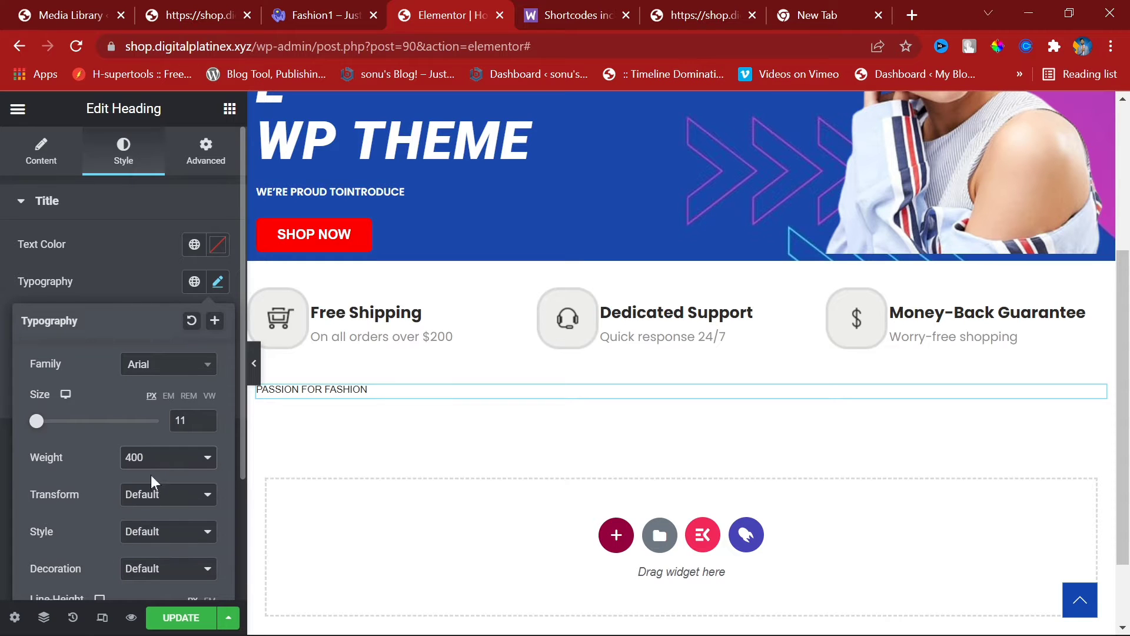
{"action": "left_click", "coordinate": [147, 462]}
{"action": "left_click", "coordinate": [157, 533]}
{"action": "left_click", "coordinate": [148, 470]}
{"action": "left_click", "coordinate": [150, 549]}
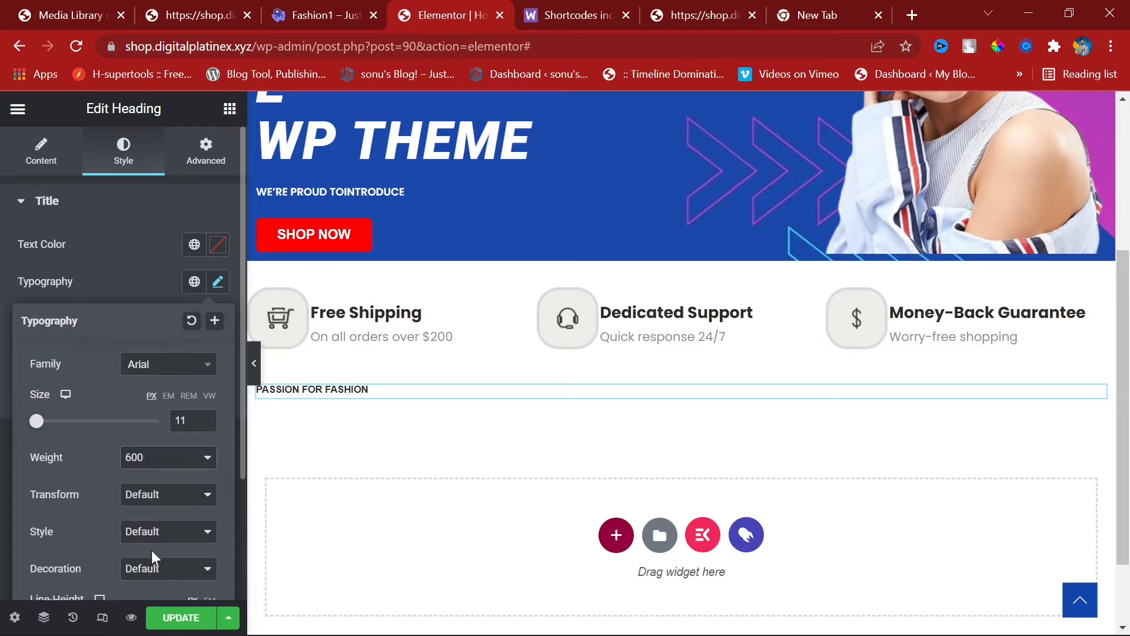
{"action": "left_click", "coordinate": [139, 232]}
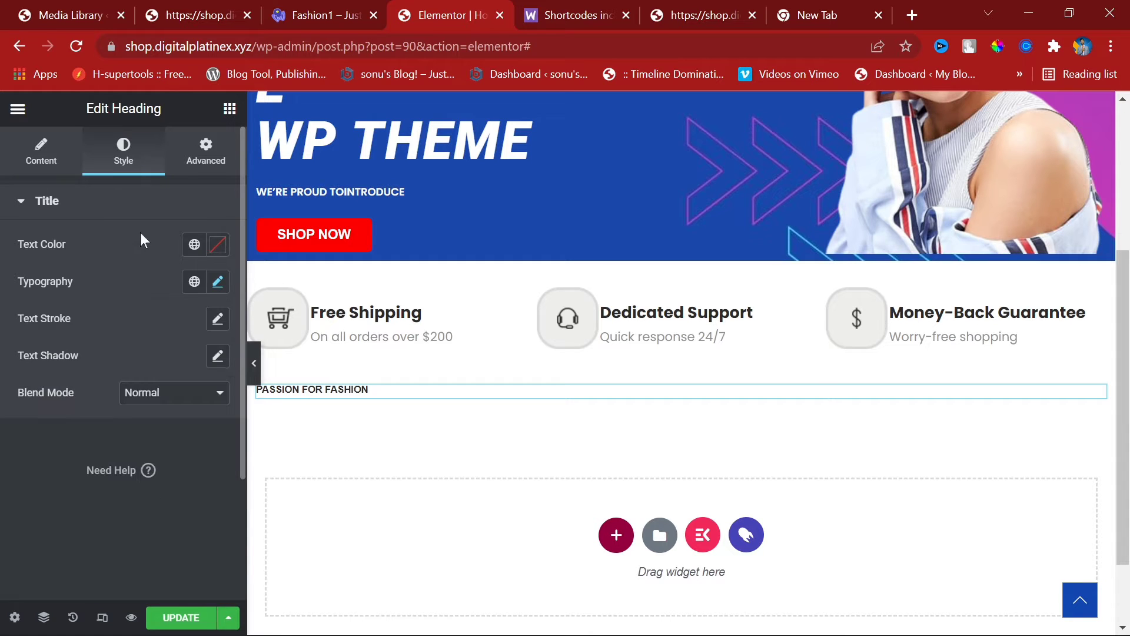
Step: Centre-align the PASSION FOR FASHION heading
{"action": "left_click", "coordinate": [59, 162]}
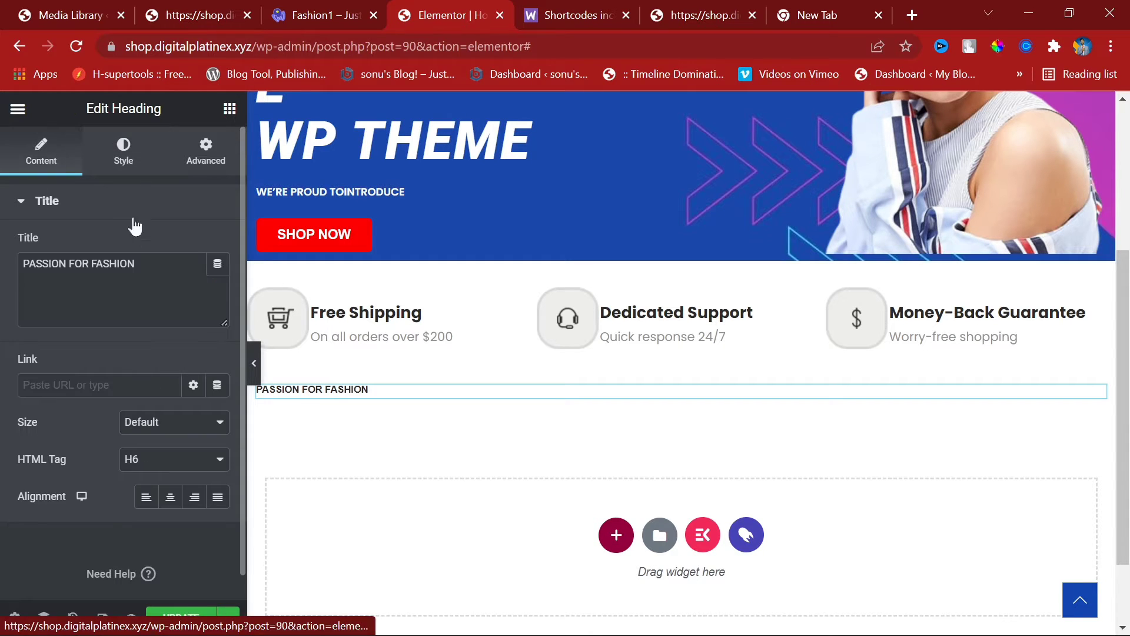
{"action": "left_click", "coordinate": [170, 498]}
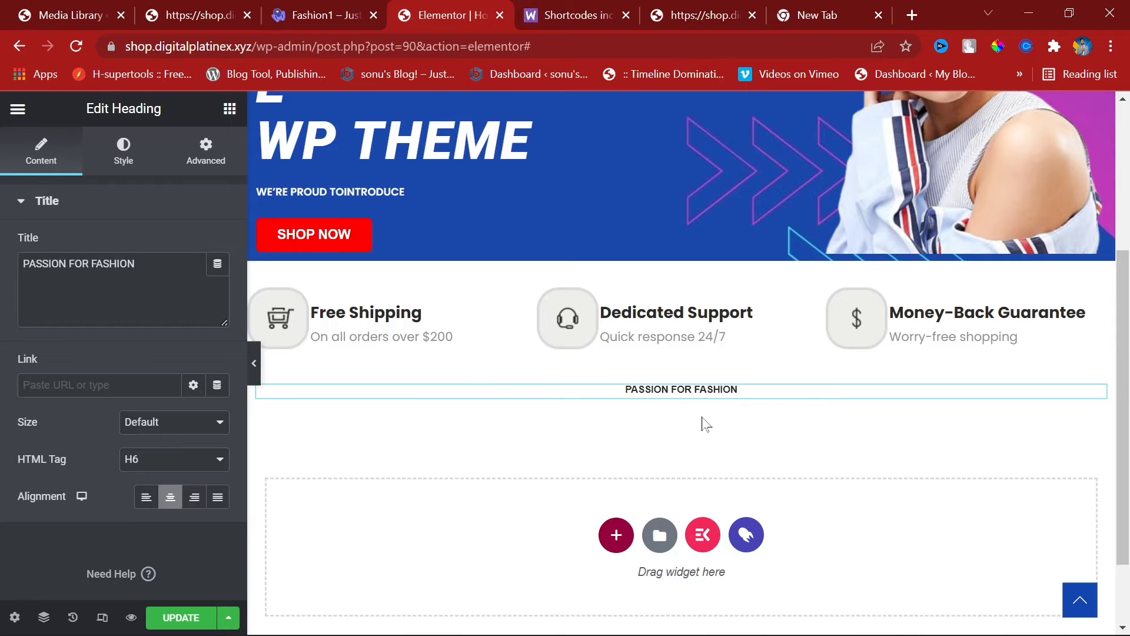
{"action": "left_click", "coordinate": [229, 109]}
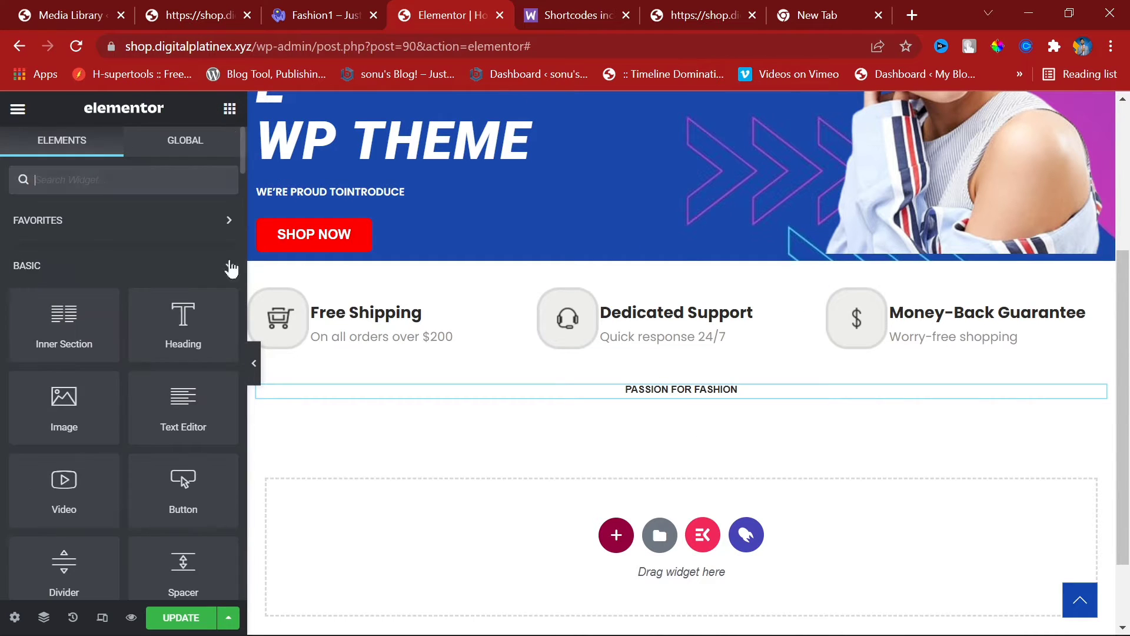
Step: Add a centred second heading and paste 'Shop By Categories' copied from the demo into it
{"action": "left_click_drag", "start_coordinate": [181, 330], "coordinate": [698, 385]}
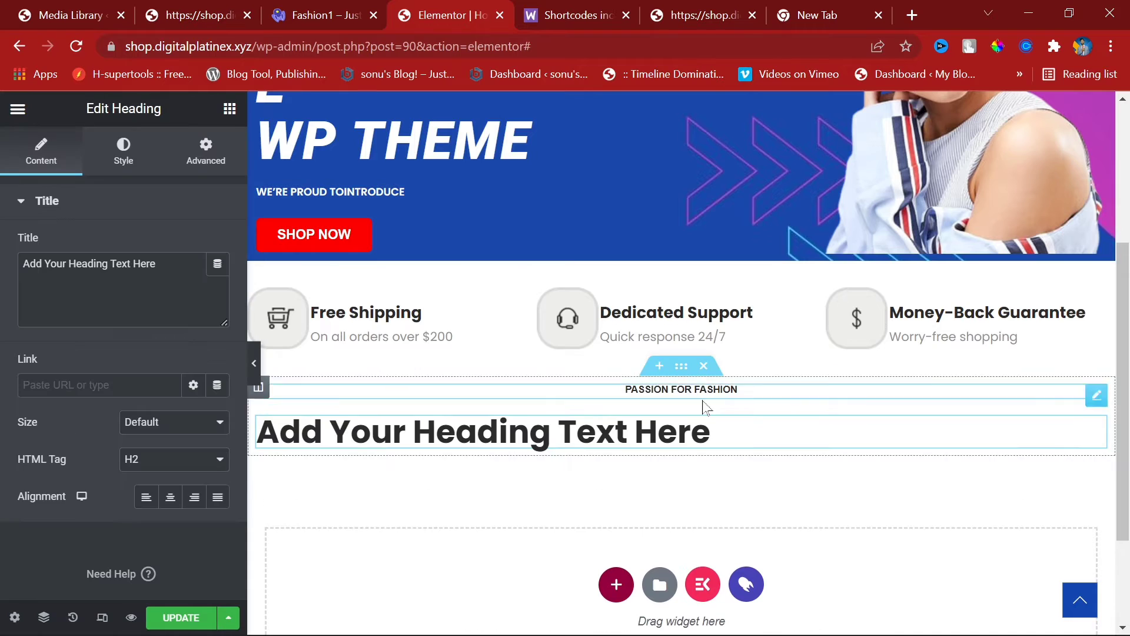
{"action": "left_click", "coordinate": [175, 497]}
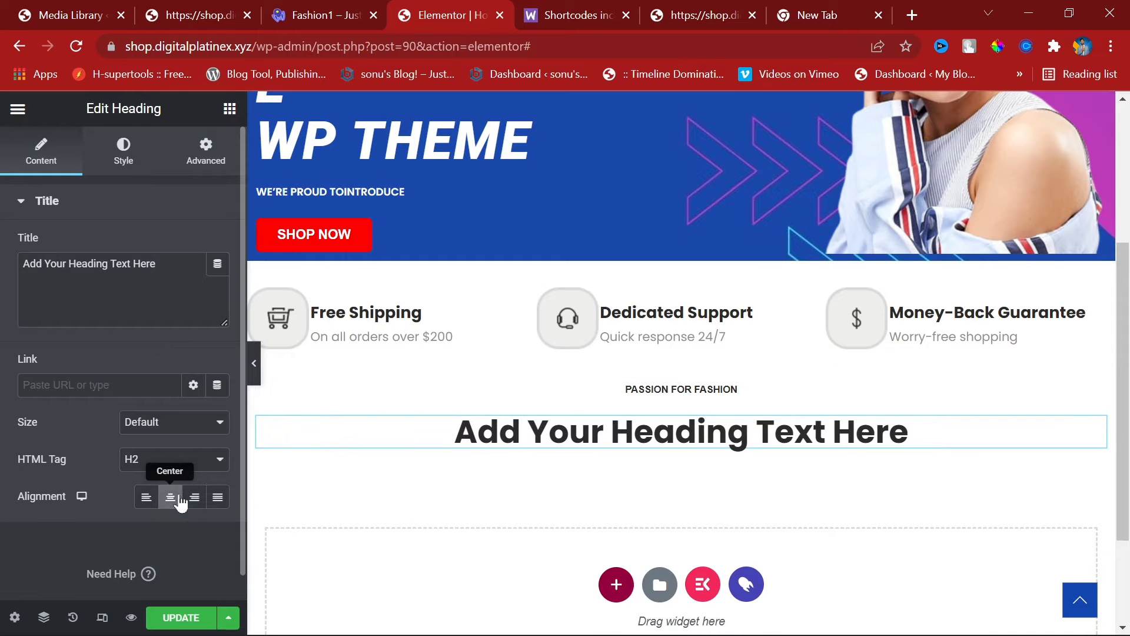
{"action": "left_click", "coordinate": [359, 8]}
{"action": "triple_click", "coordinate": [509, 242]}
{"action": "key", "text": "ctrl+c"}
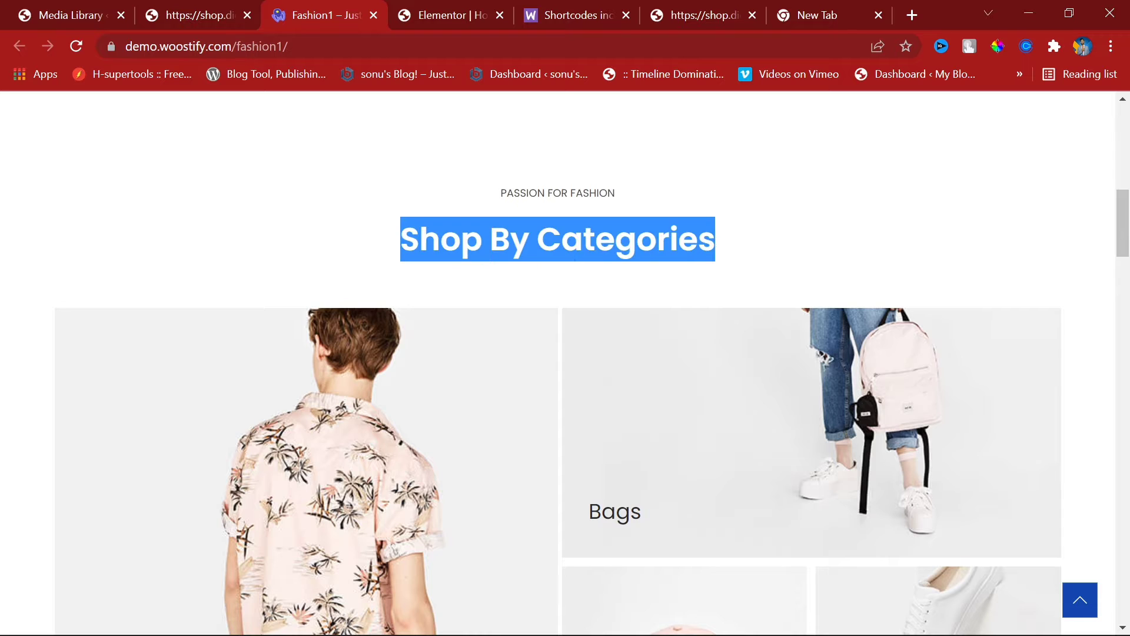
{"action": "left_click", "coordinate": [169, 7]}
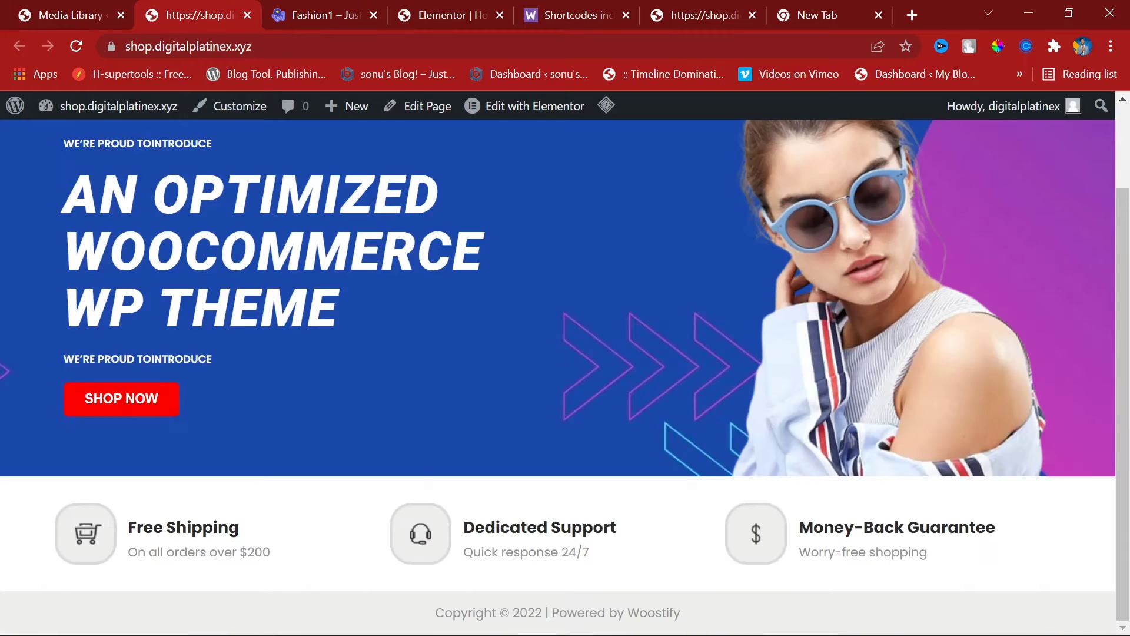
{"action": "left_click", "coordinate": [411, 13]}
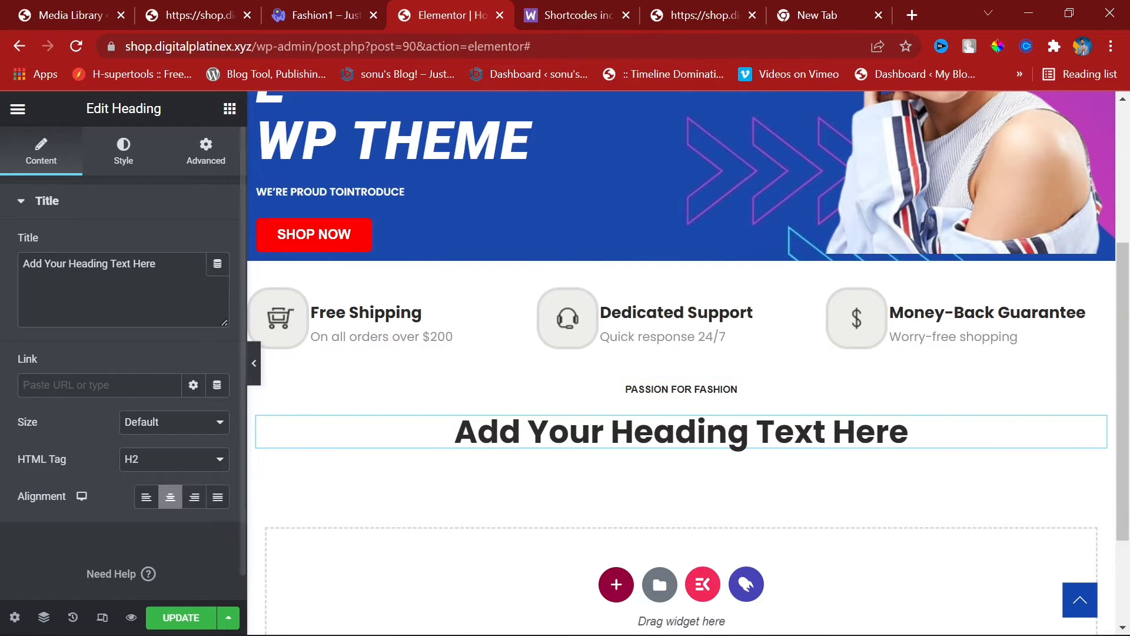
{"action": "triple_click", "coordinate": [50, 263]}
{"action": "key", "text": "ctrl+v"}
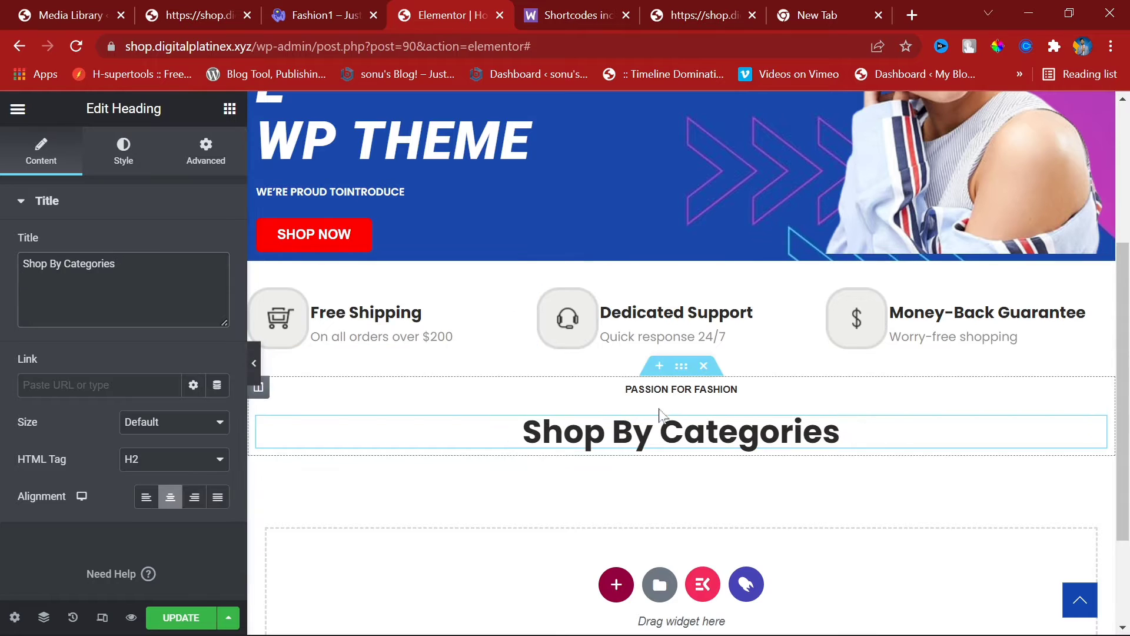
Step: Set the Shop By Categories heading font size to 32px
{"action": "left_click", "coordinate": [143, 158]}
{"action": "left_click", "coordinate": [217, 282]}
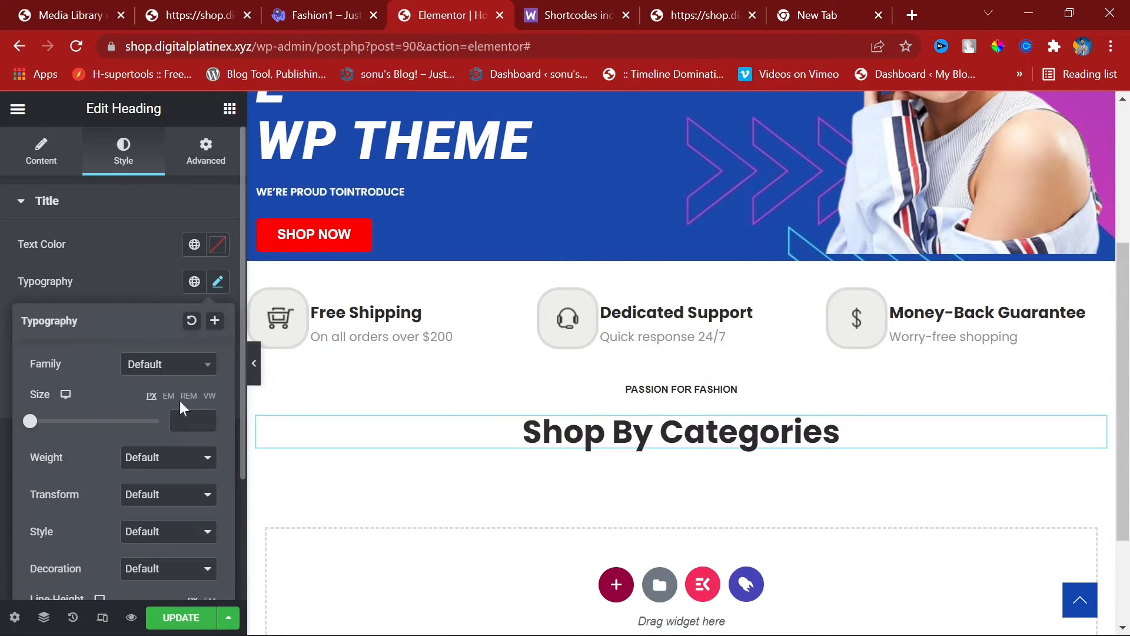
{"action": "left_click", "coordinate": [205, 417]}
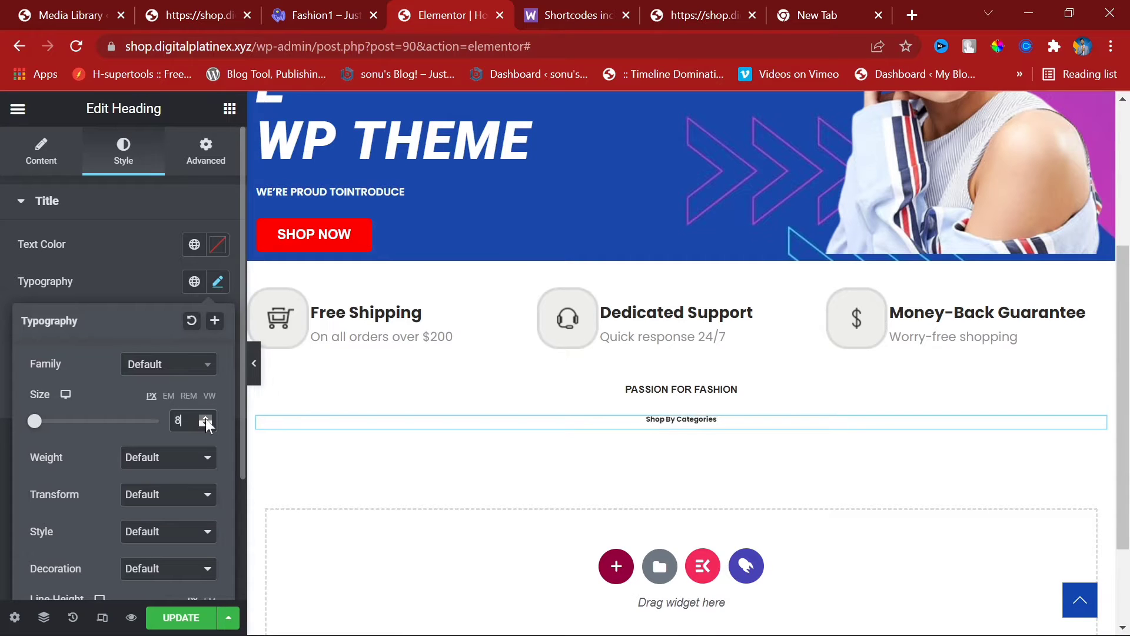
{"action": "left_click_drag", "start_coordinate": [205, 420], "coordinate": [205, 424]}
Step: Make the heading uppercase, trying font weights 800, 600 and 700
{"action": "left_click", "coordinate": [194, 459]}
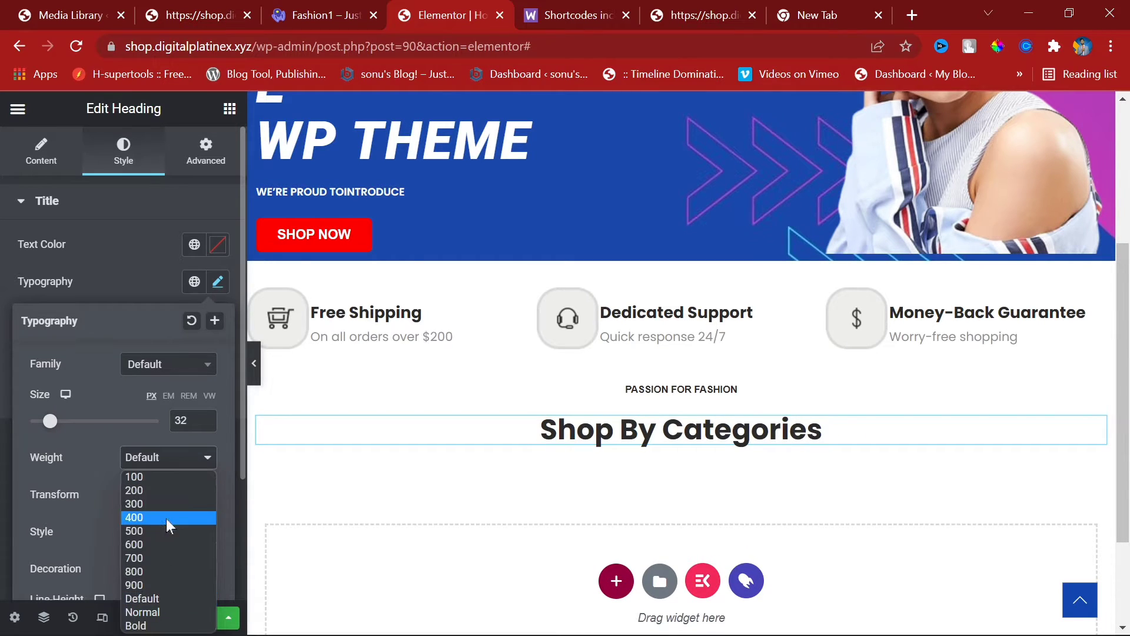
{"action": "left_click", "coordinate": [164, 570]}
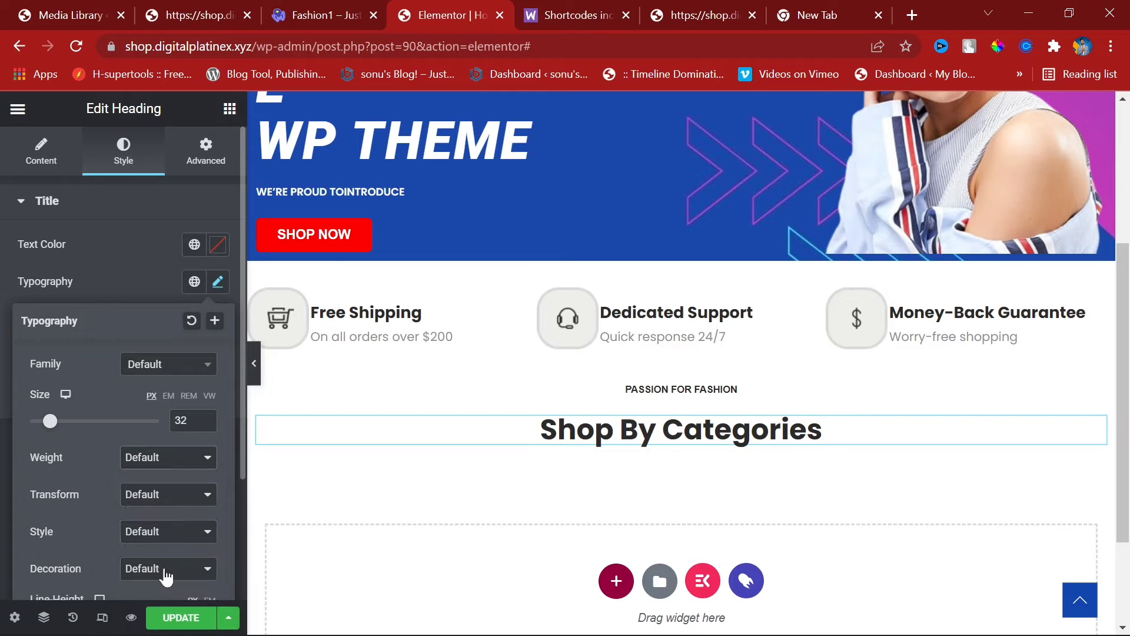
{"action": "left_click", "coordinate": [157, 495]}
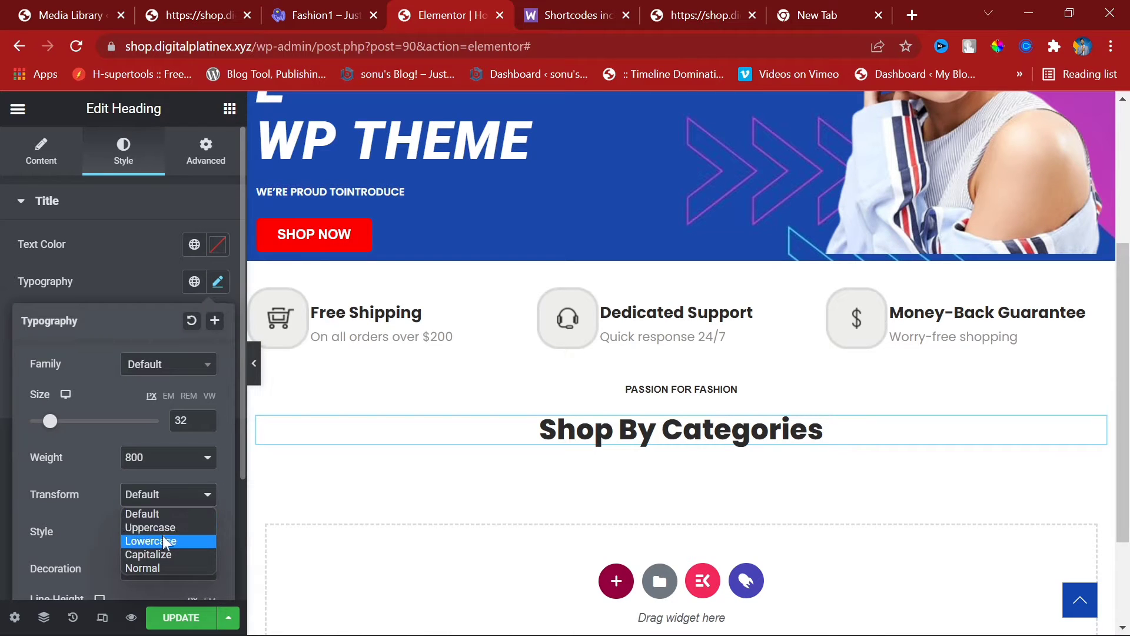
{"action": "left_click", "coordinate": [163, 527]}
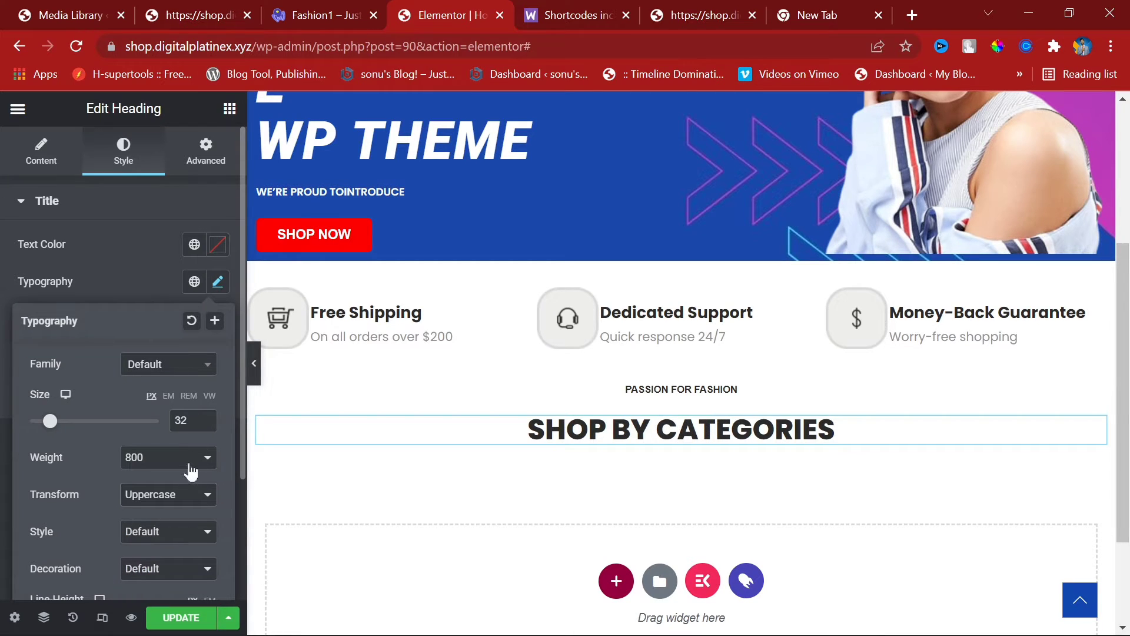
{"action": "left_click", "coordinate": [188, 462]}
{"action": "left_click", "coordinate": [172, 542]}
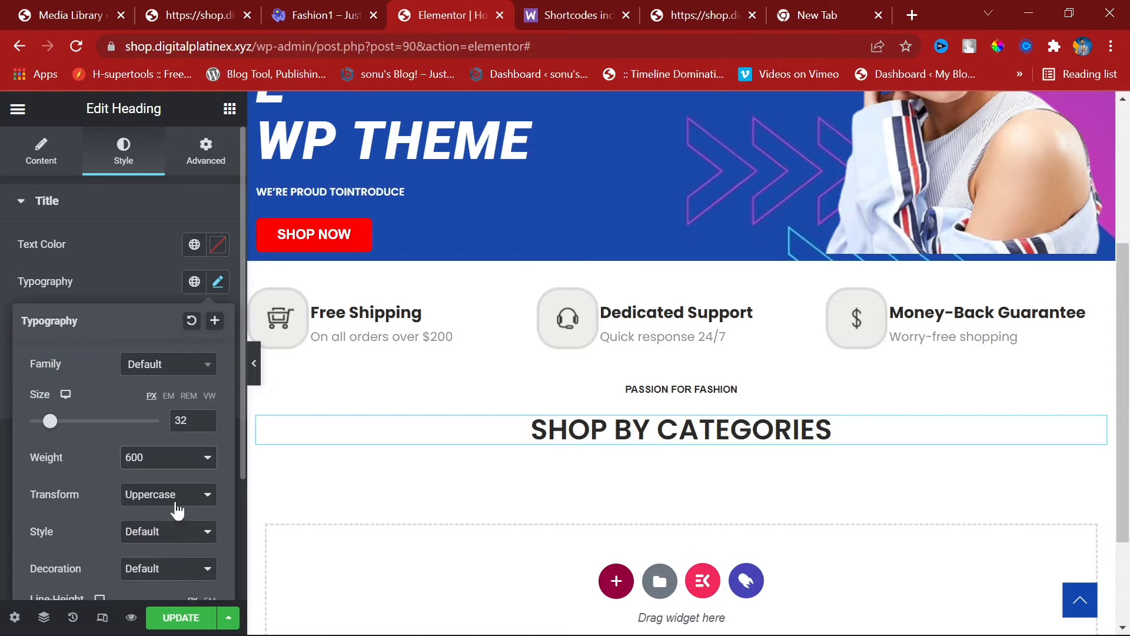
{"action": "left_click", "coordinate": [169, 462]}
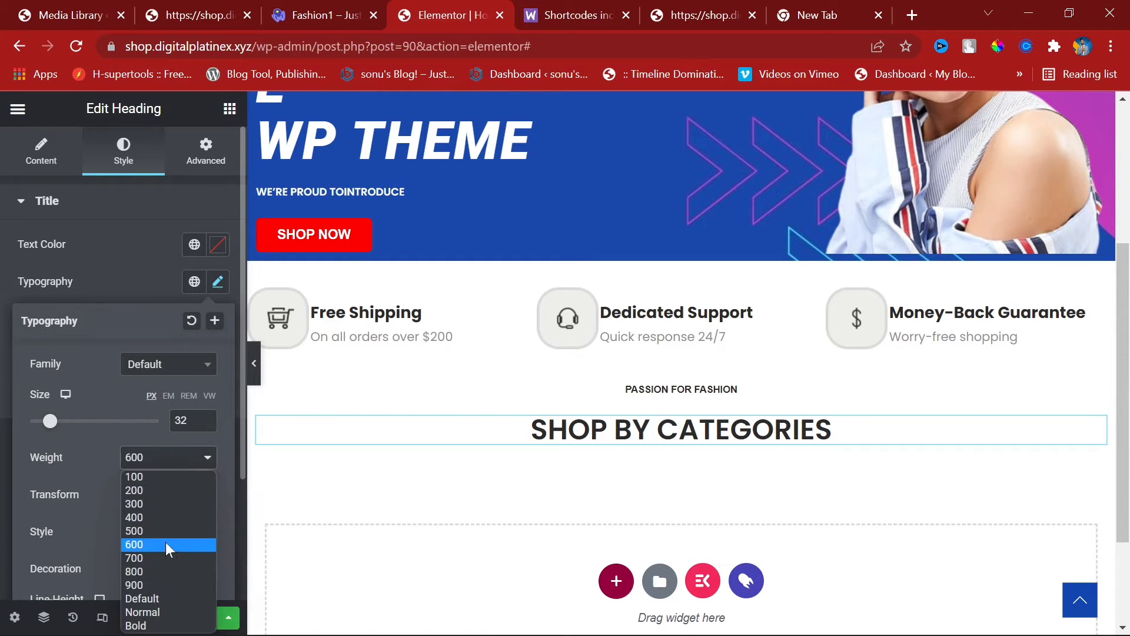
{"action": "left_click", "coordinate": [169, 555]}
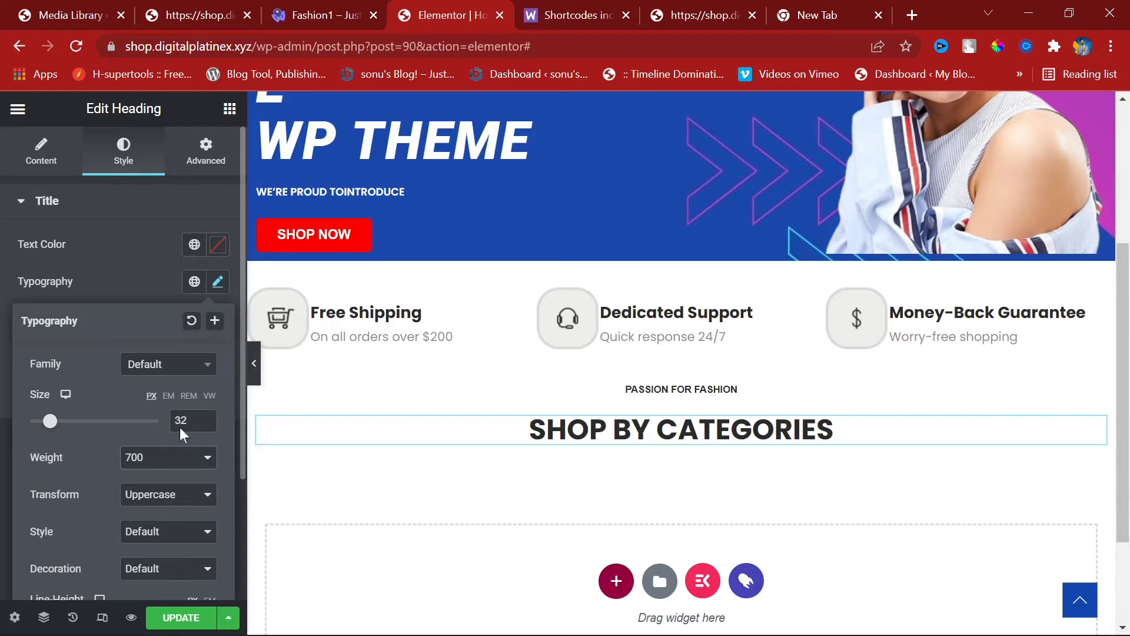
Step: Switch the heading font to Poppins and make it italic
{"action": "left_click", "coordinate": [169, 364]}
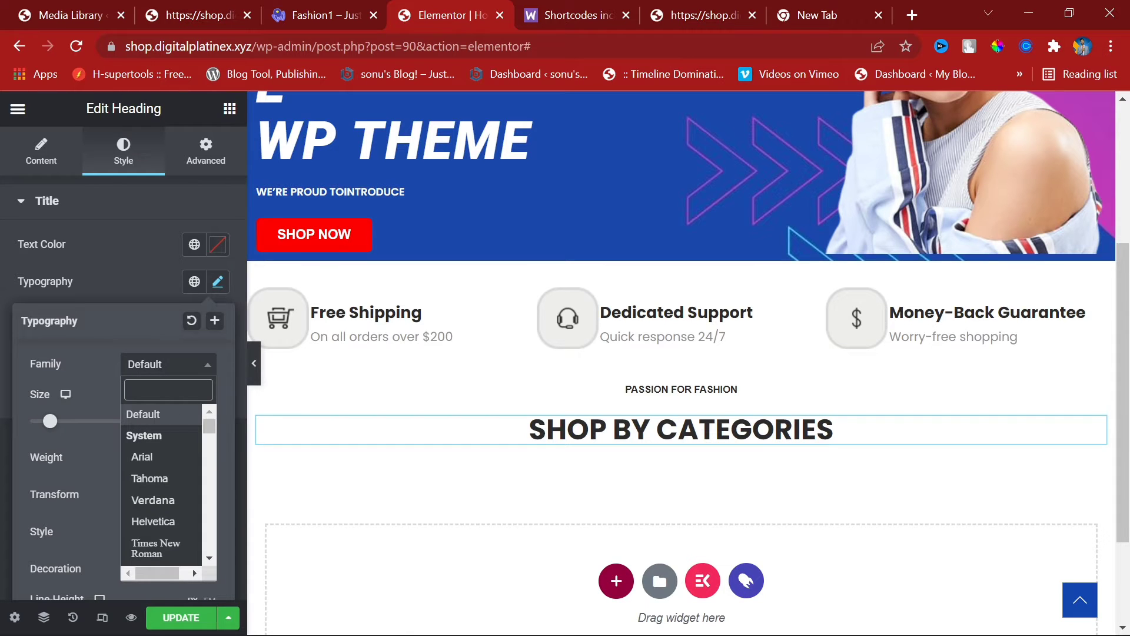
{"action": "type", "text": "pop"}
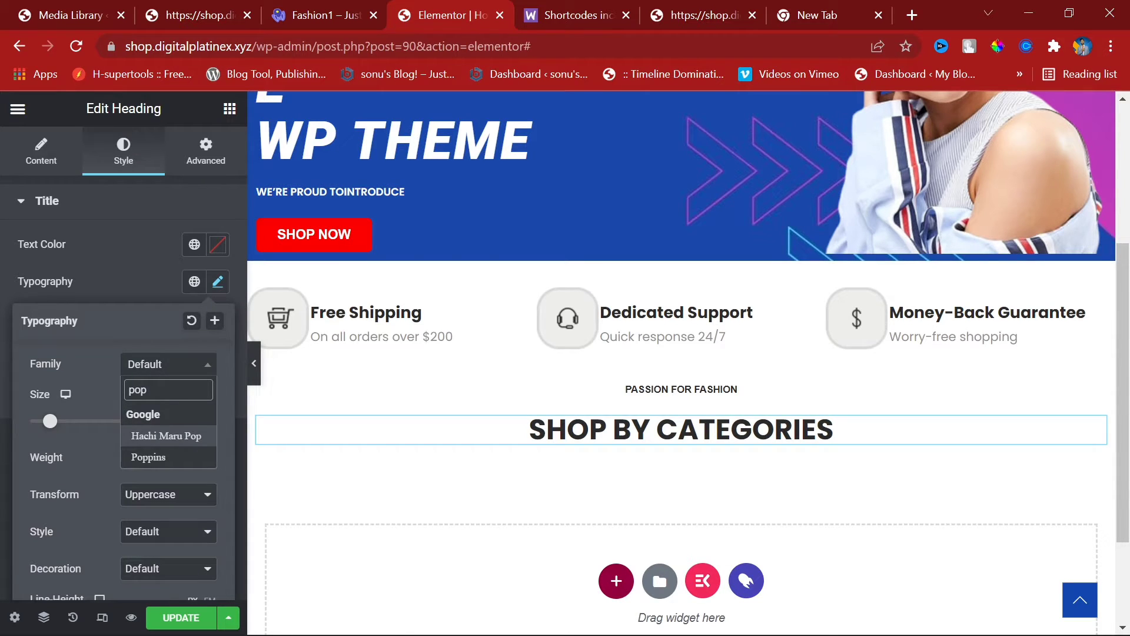
{"action": "left_click", "coordinate": [165, 457]}
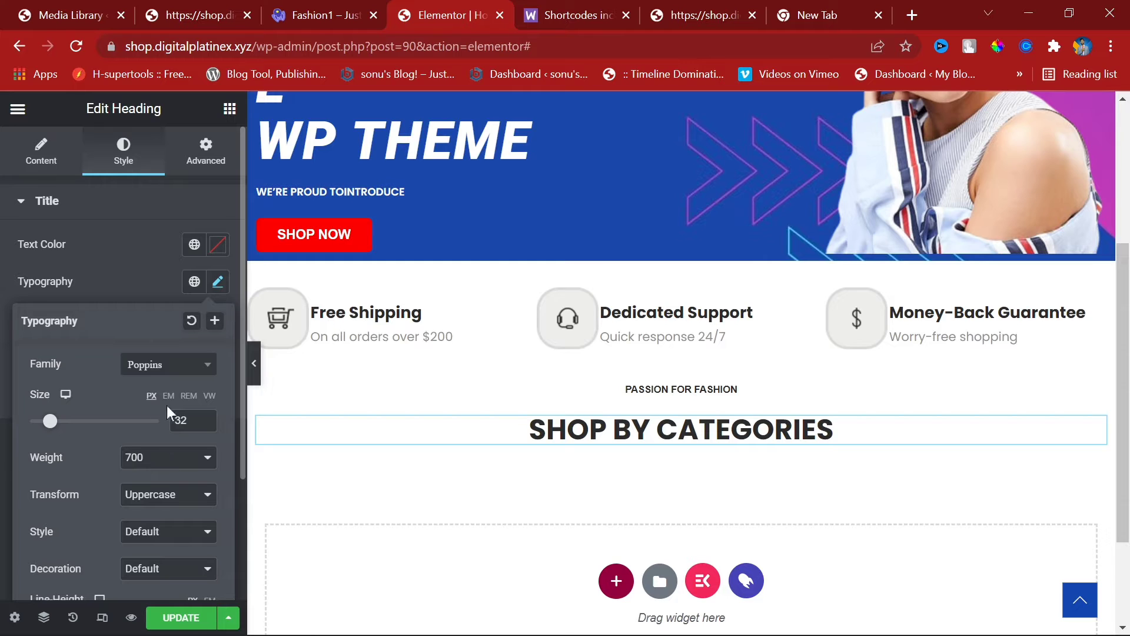
{"action": "left_click", "coordinate": [196, 532]}
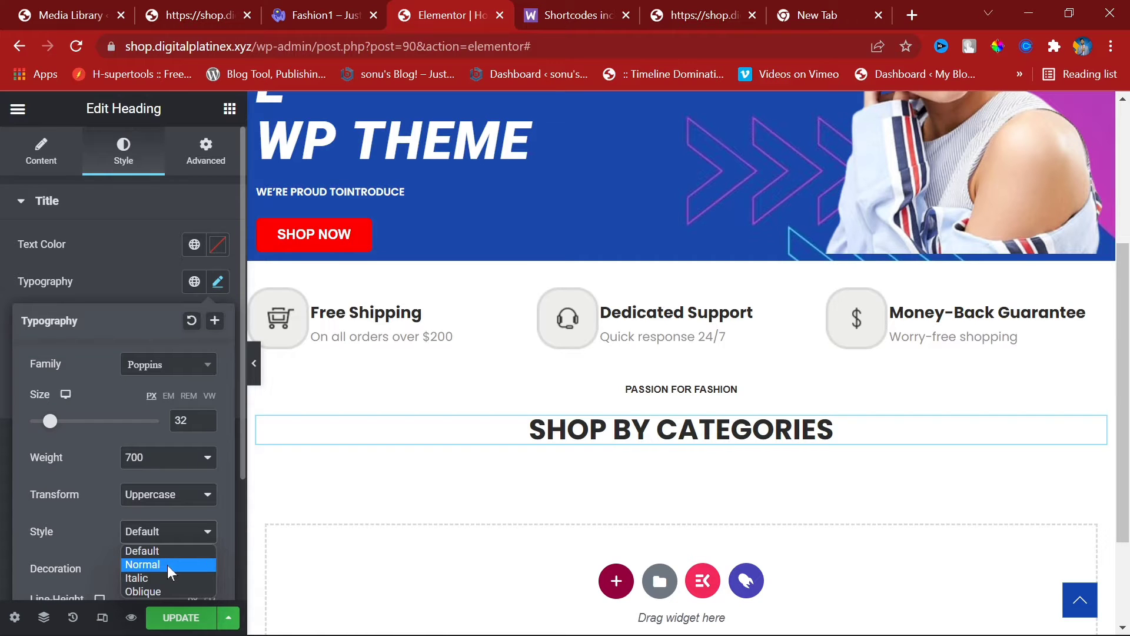
{"action": "left_click", "coordinate": [158, 580]}
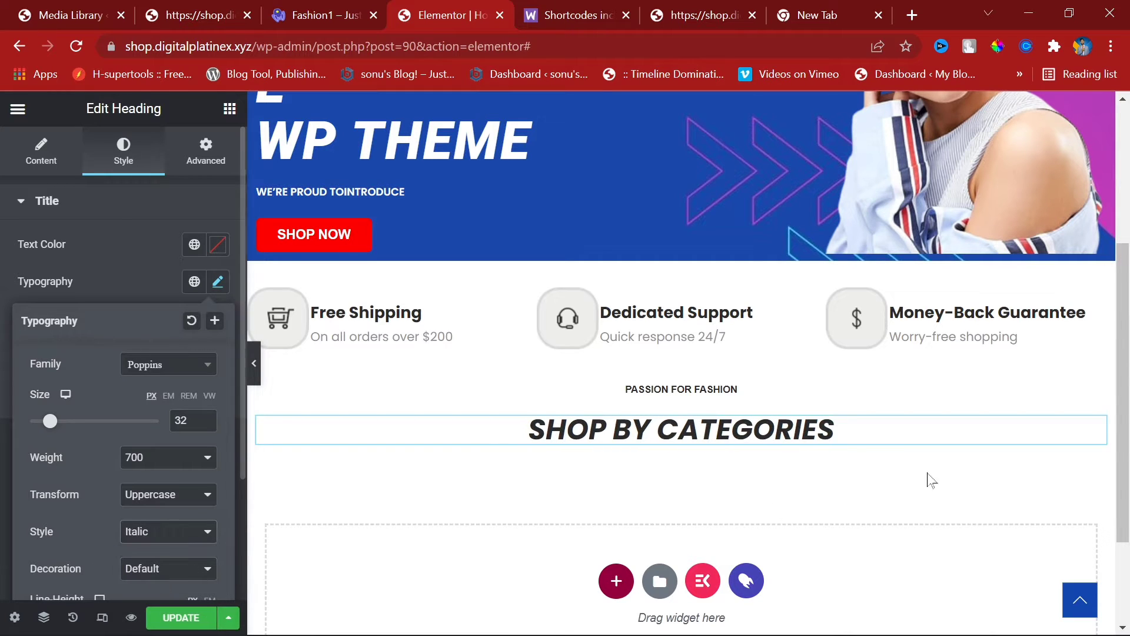
Step: Try underline, line-through and overline decorations, then leave the heading undecorated
{"action": "scroll", "coordinate": [156, 549], "scroll_direction": "down", "scroll_amount": 3}
{"action": "left_click", "coordinate": [169, 406]}
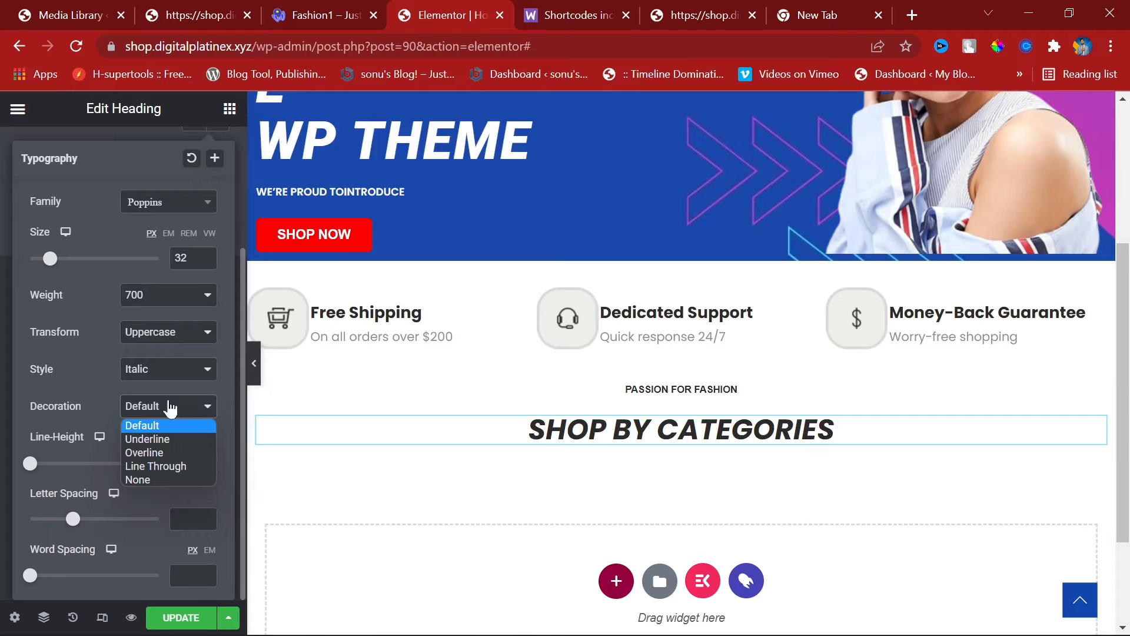
{"action": "left_click", "coordinate": [167, 439]}
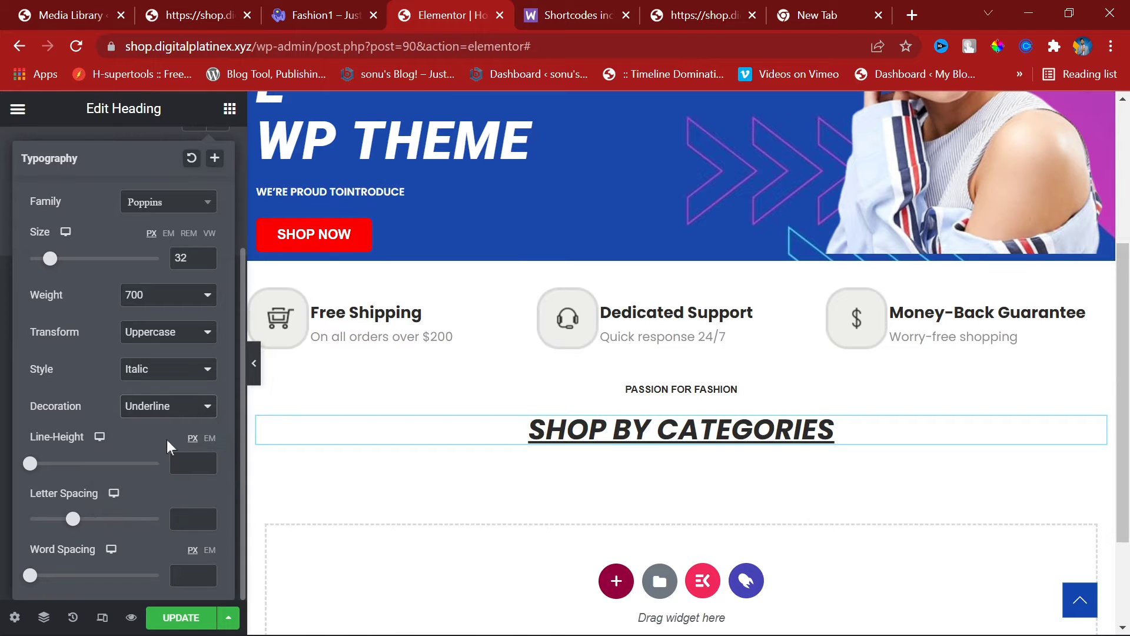
{"action": "left_click", "coordinate": [167, 412]}
{"action": "left_click", "coordinate": [166, 466]}
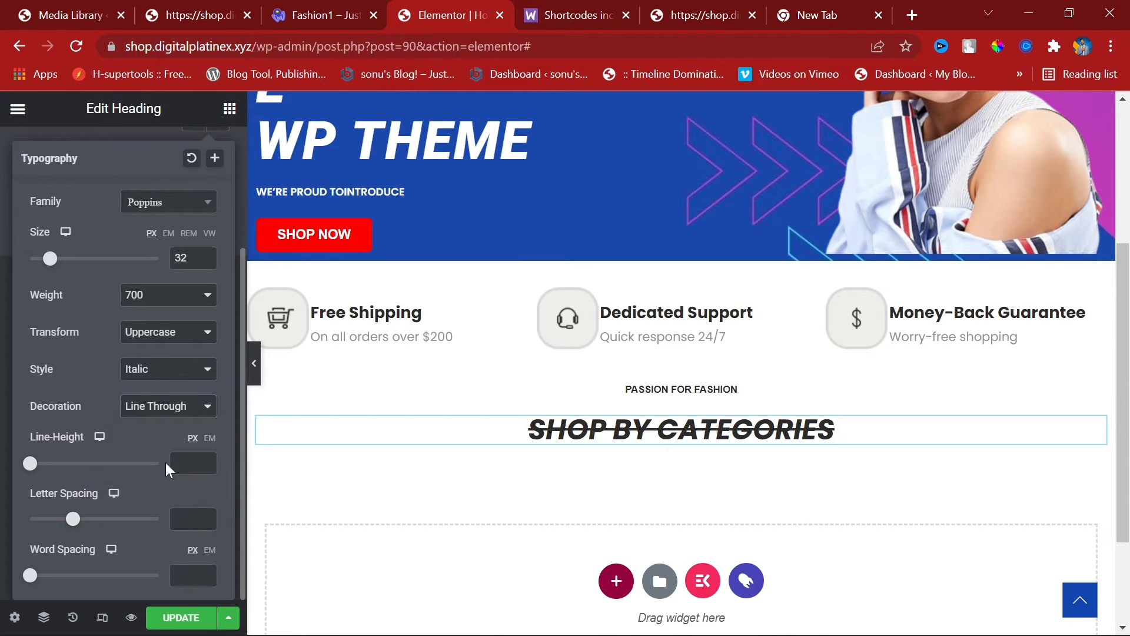
{"action": "left_click", "coordinate": [165, 412]}
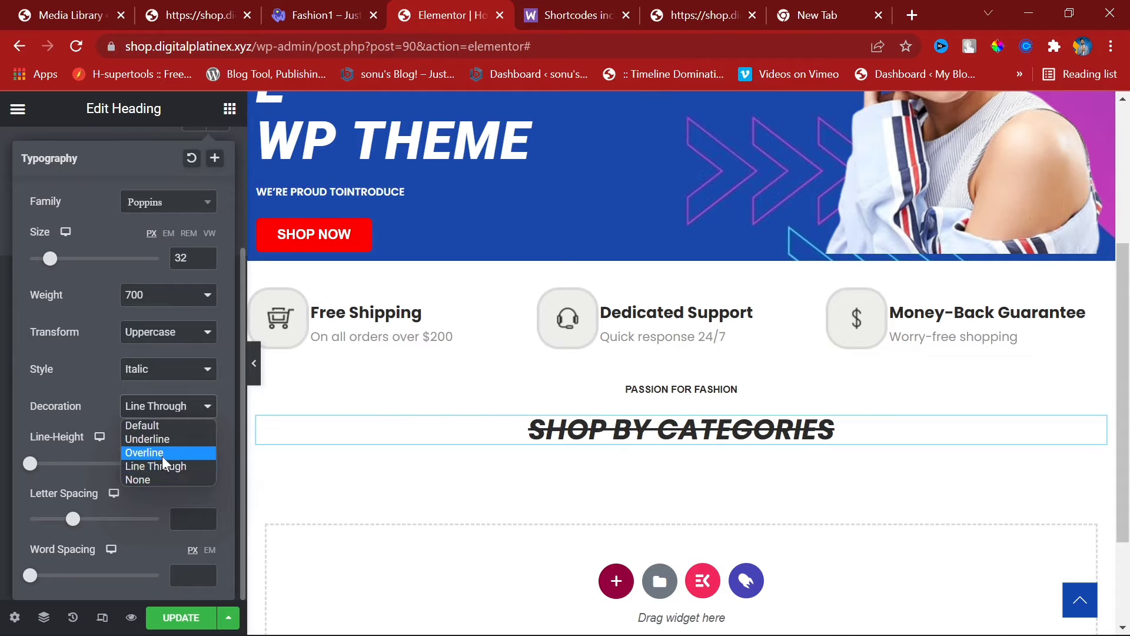
{"action": "left_click", "coordinate": [162, 456]}
{"action": "left_click", "coordinate": [162, 407]}
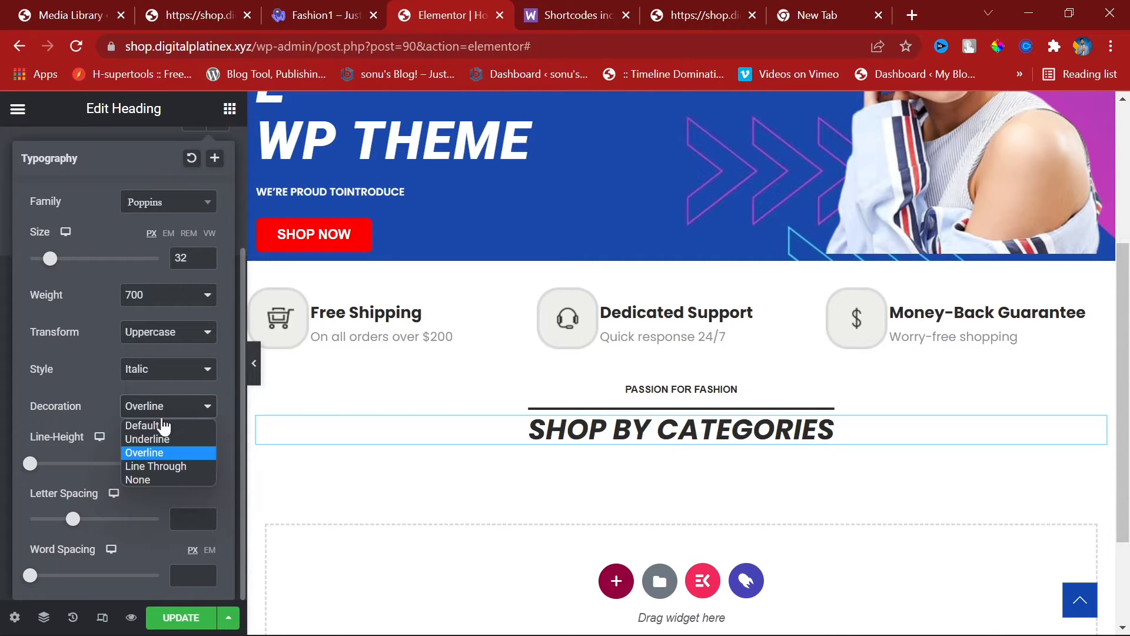
{"action": "left_click", "coordinate": [161, 436]}
{"action": "left_click", "coordinate": [161, 412]}
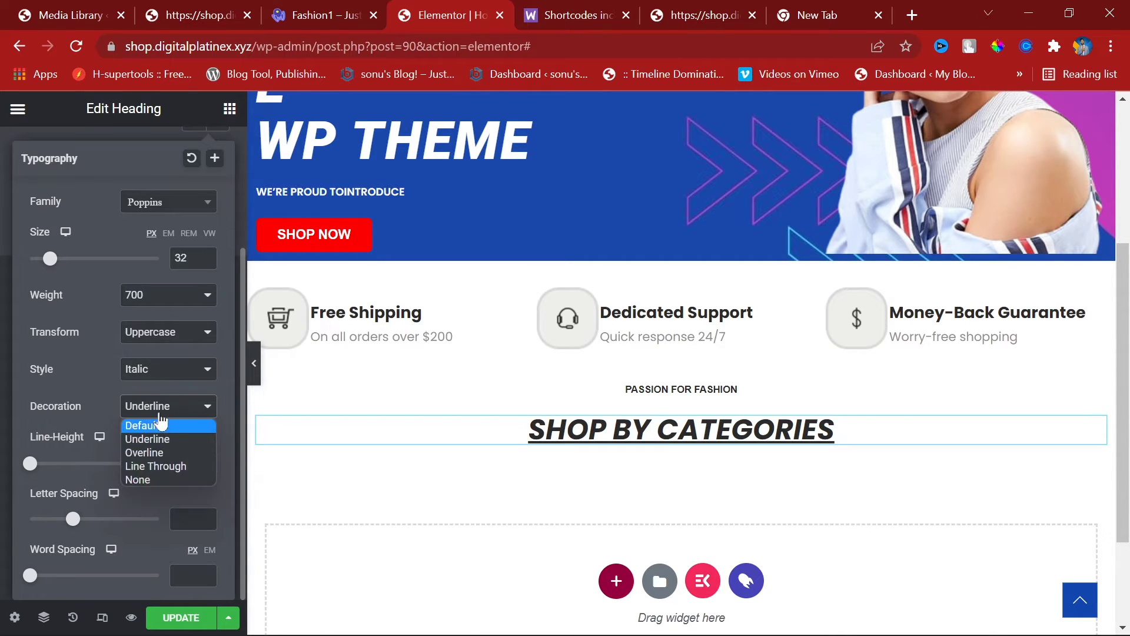
{"action": "left_click", "coordinate": [160, 415]}
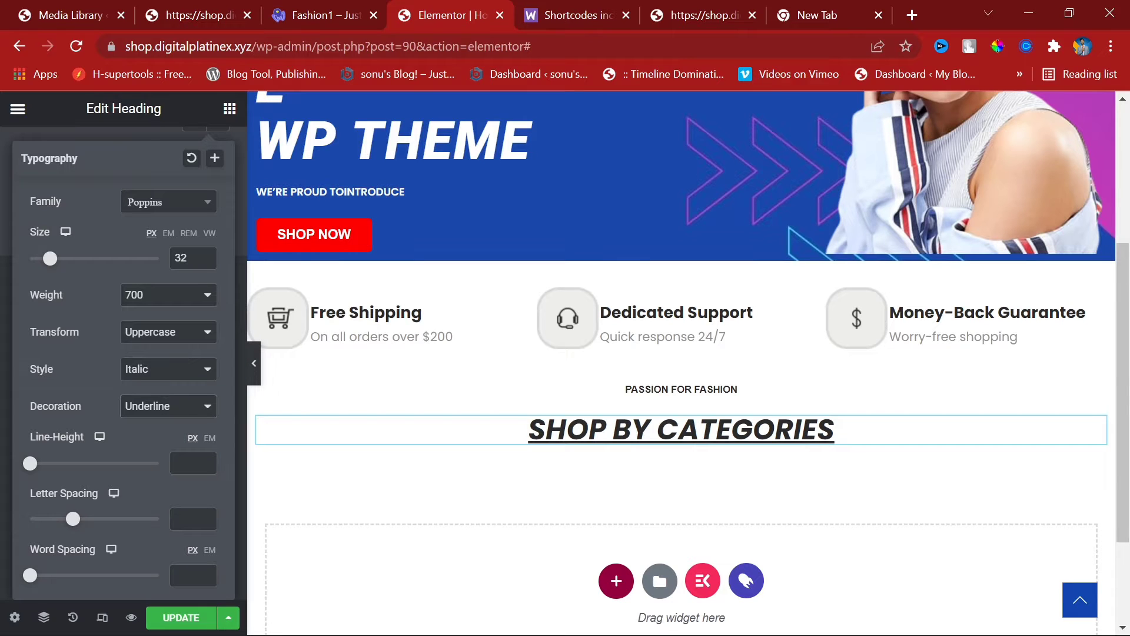
{"action": "left_click", "coordinate": [181, 414]}
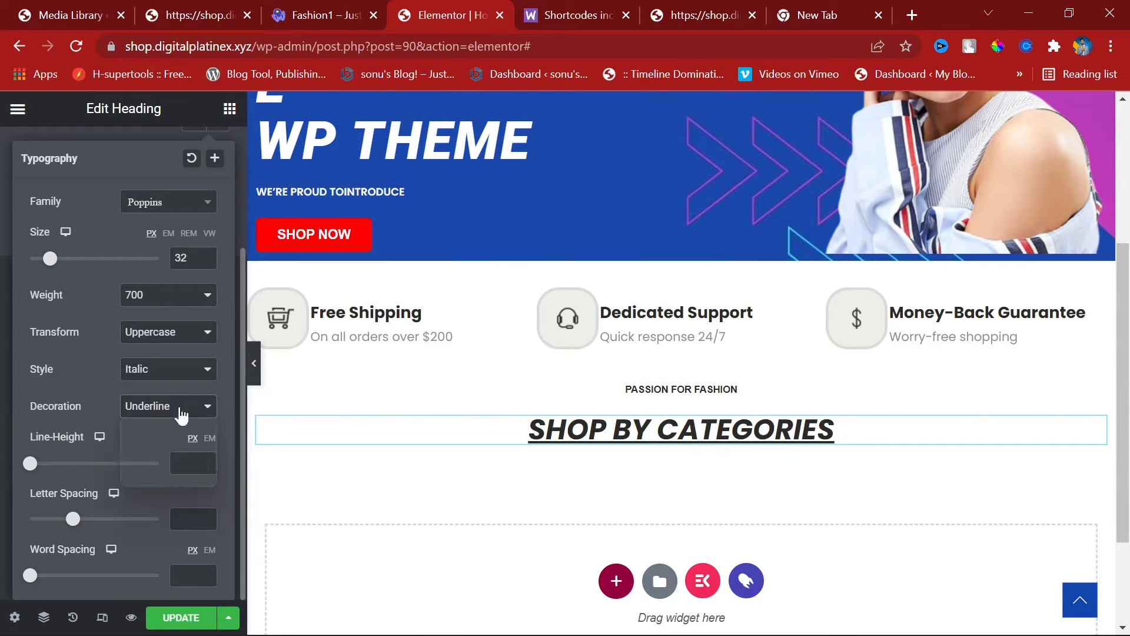
{"action": "left_click", "coordinate": [151, 422]}
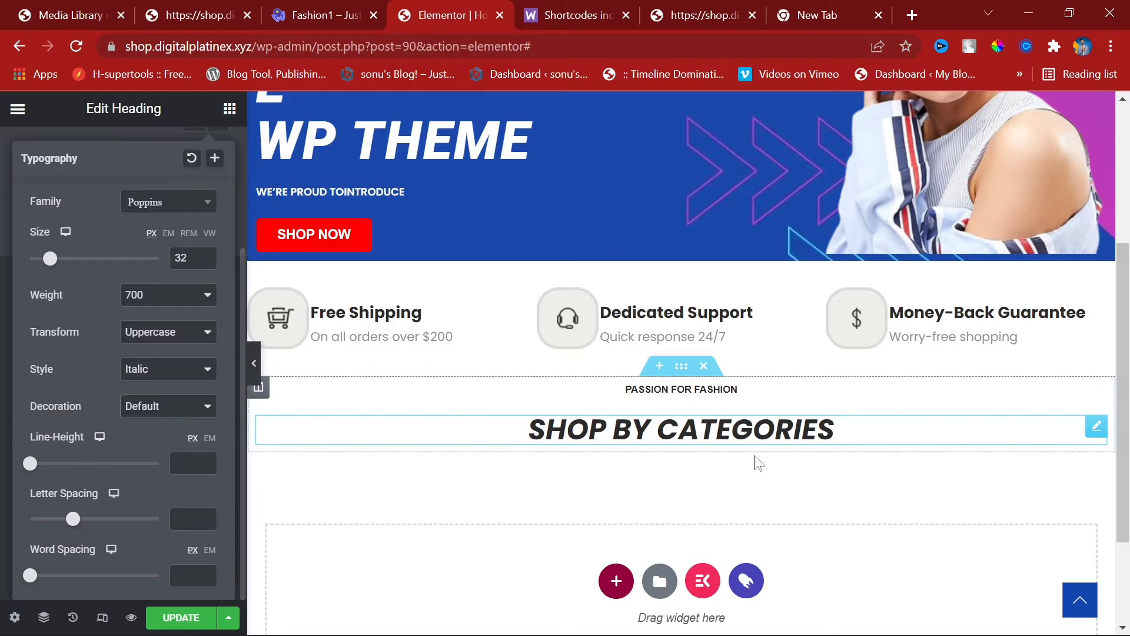
Step: Compare with the demo heading, switch to Prata at weight 800, and save
{"action": "left_click", "coordinate": [347, 15]}
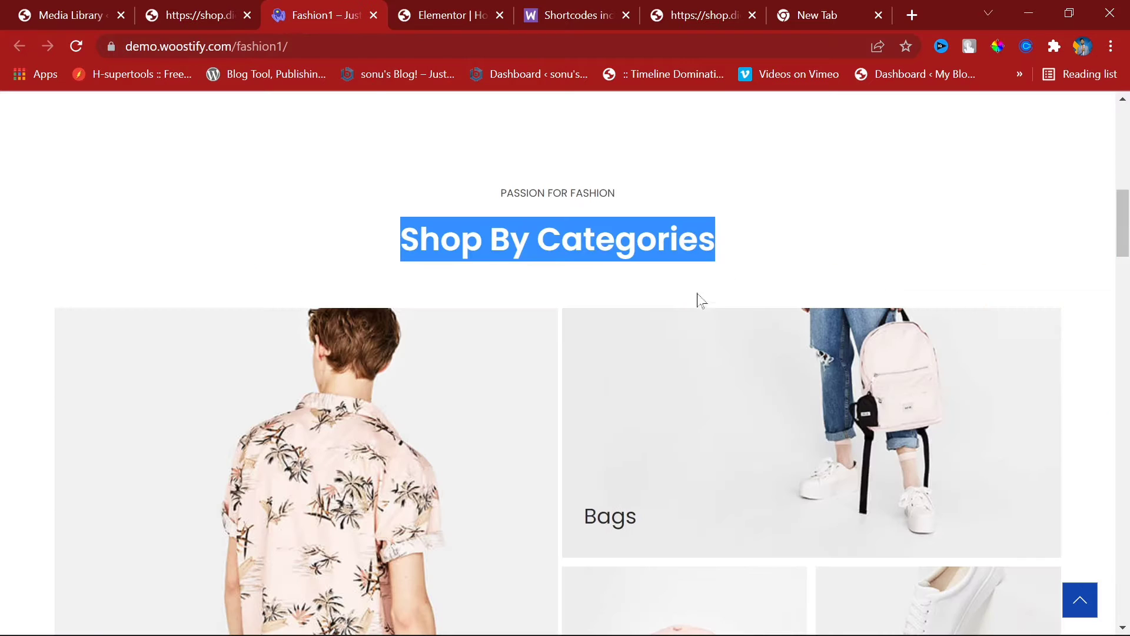
{"action": "left_click", "coordinate": [770, 249]}
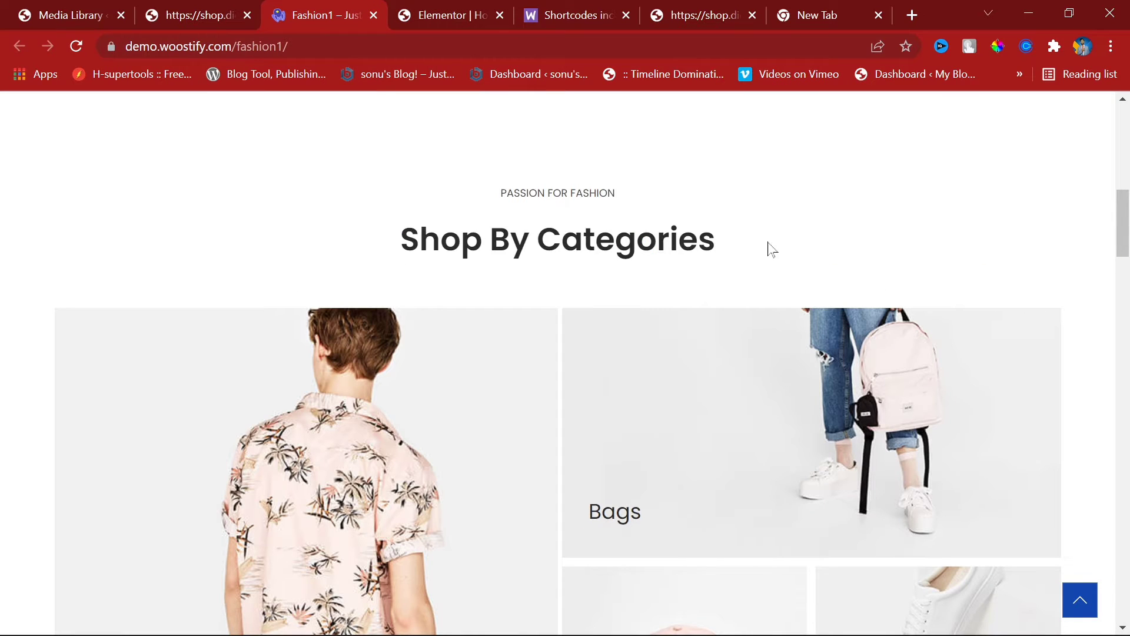
{"action": "left_click", "coordinate": [465, 2]}
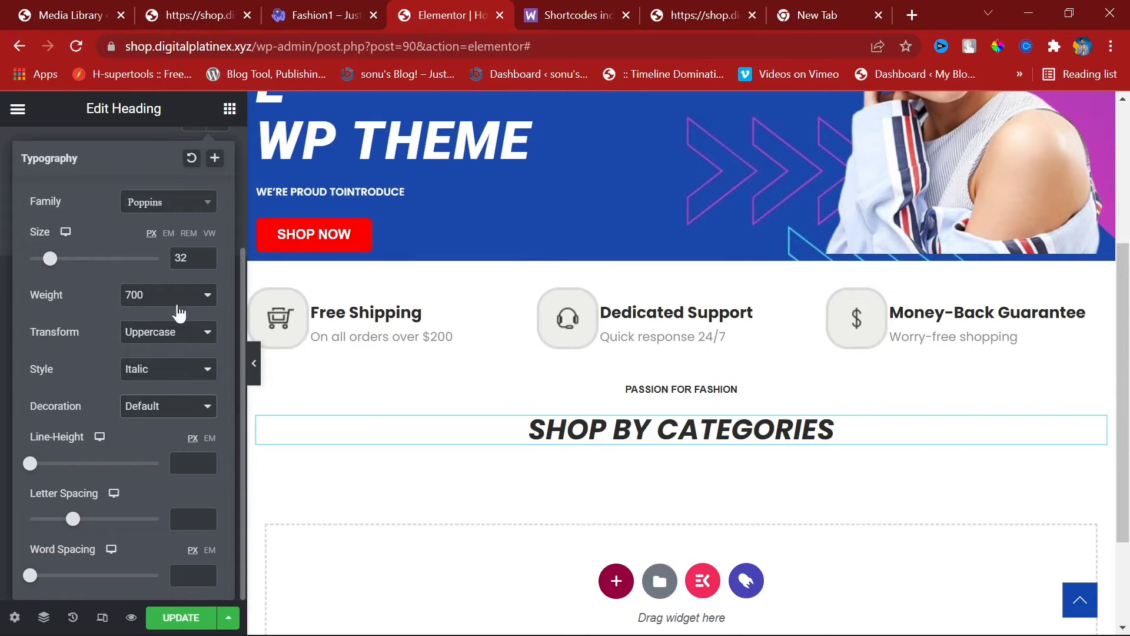
{"action": "left_click", "coordinate": [177, 202]}
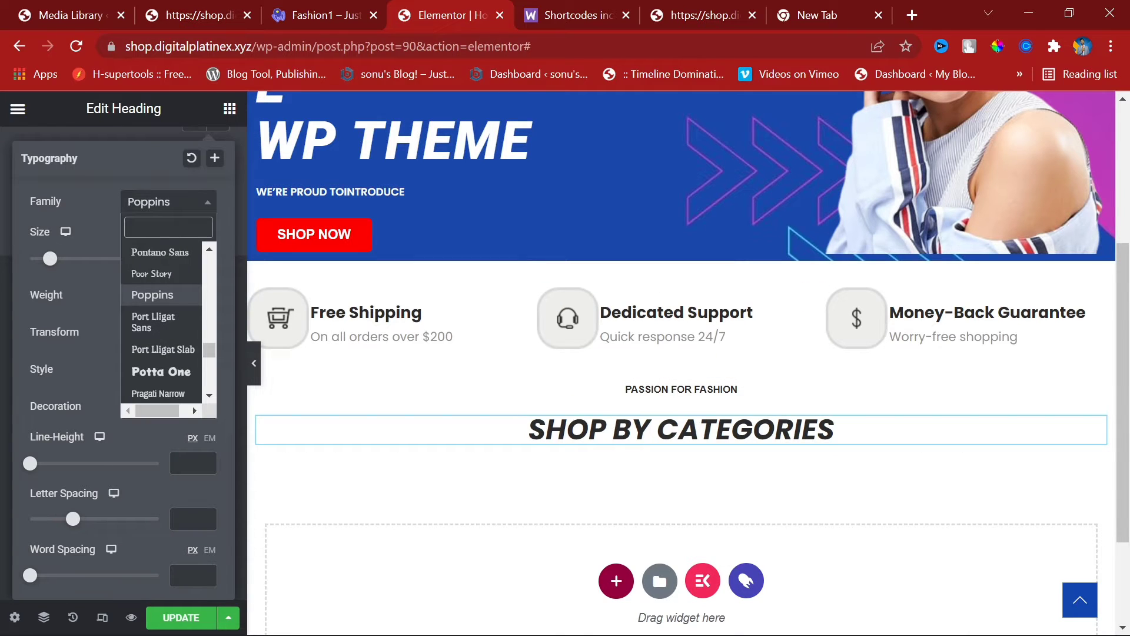
{"action": "scroll", "coordinate": [180, 329], "scroll_direction": "down", "scroll_amount": 3}
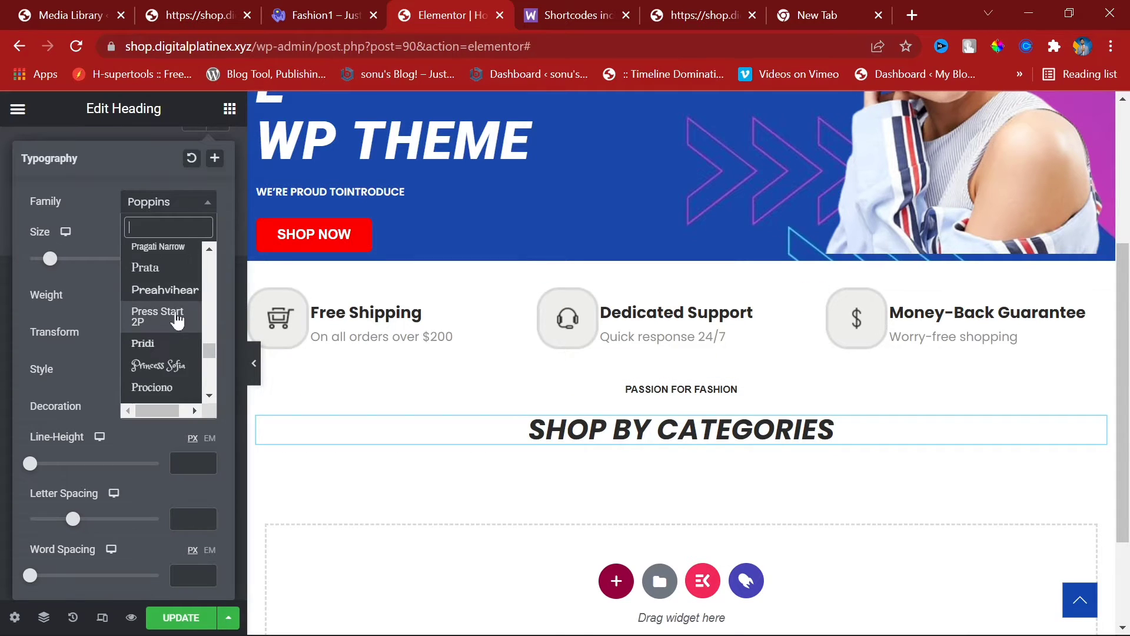
{"action": "left_click", "coordinate": [177, 268]}
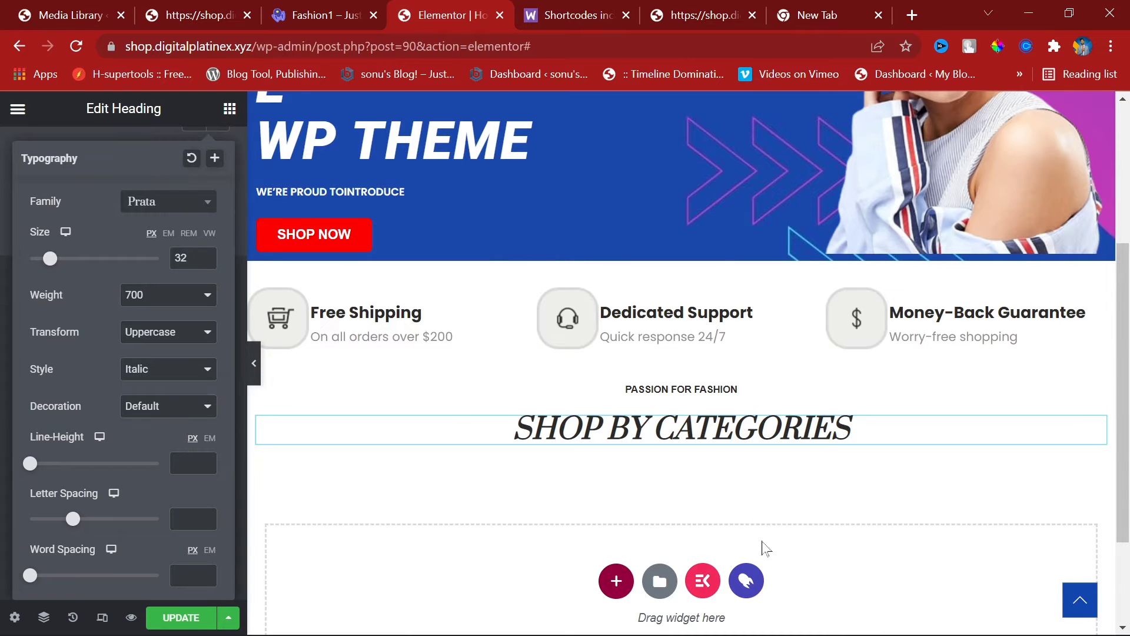
{"action": "left_click", "coordinate": [182, 293]}
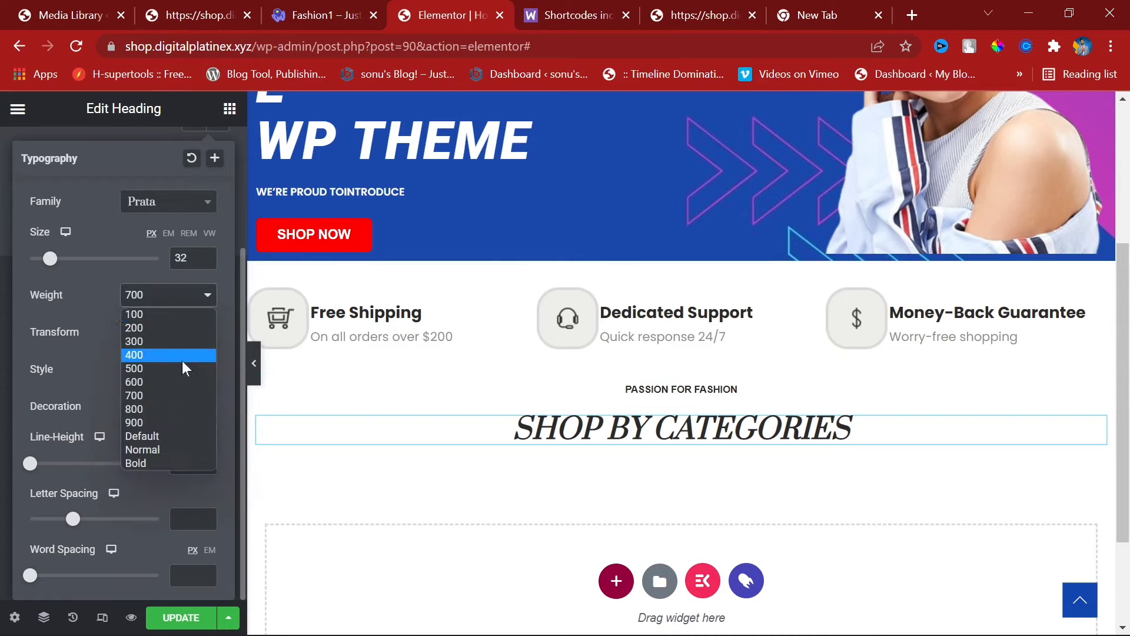
{"action": "left_click", "coordinate": [179, 412]}
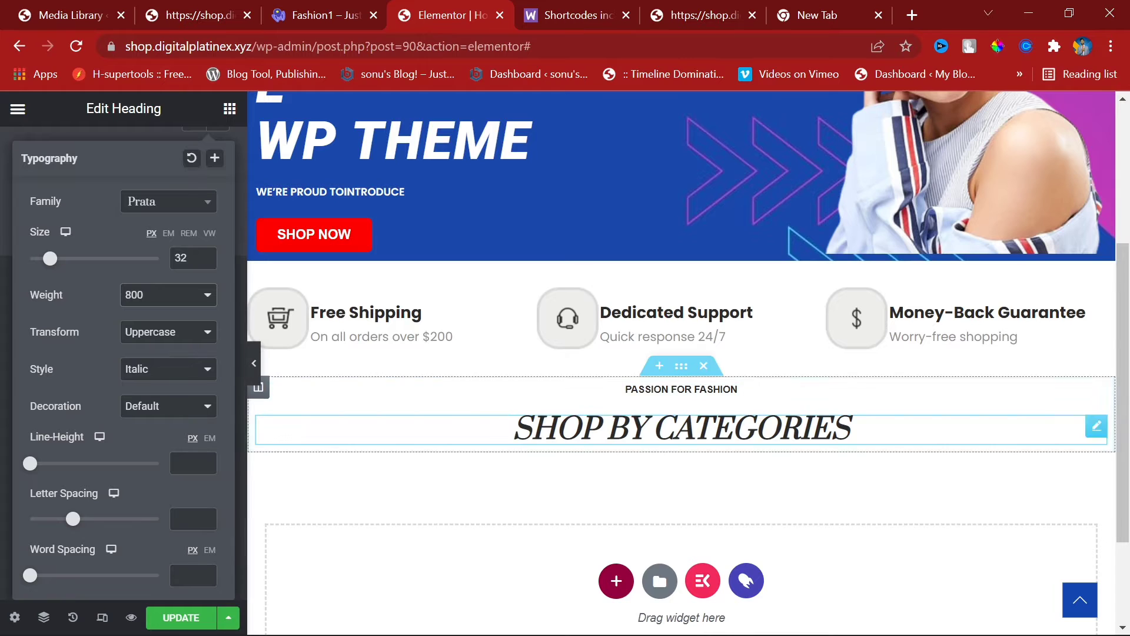
{"action": "left_click", "coordinate": [180, 618]}
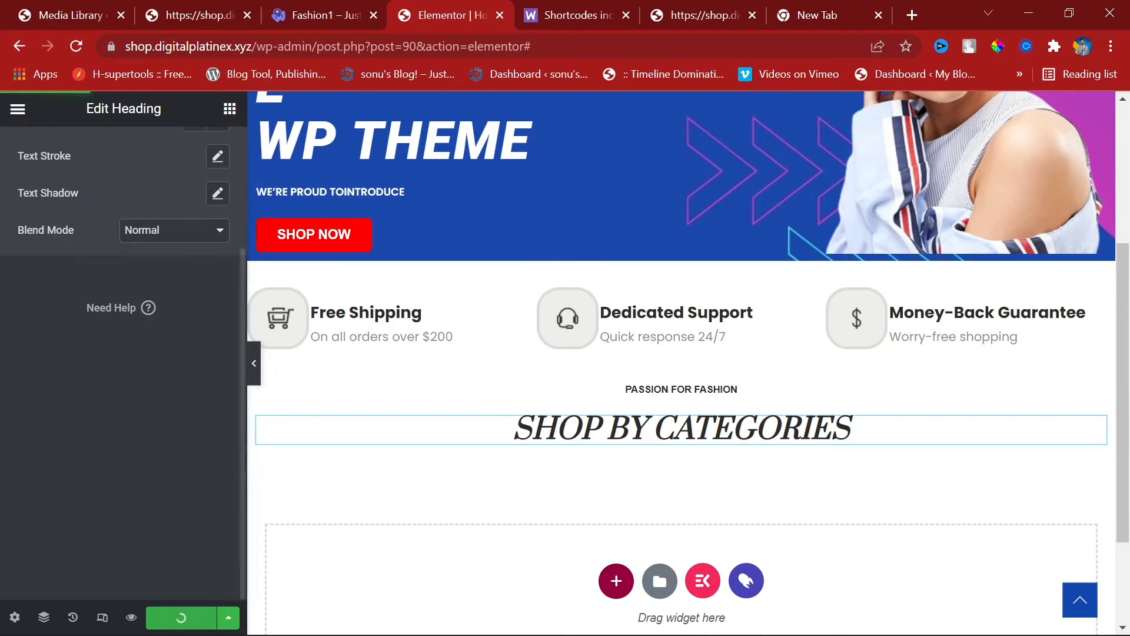
Step: Reload the live shop page to check the new headings
{"action": "left_click_drag", "start_coordinate": [189, 10], "coordinate": [450, 8]}
{"action": "left_click", "coordinate": [85, 42]}
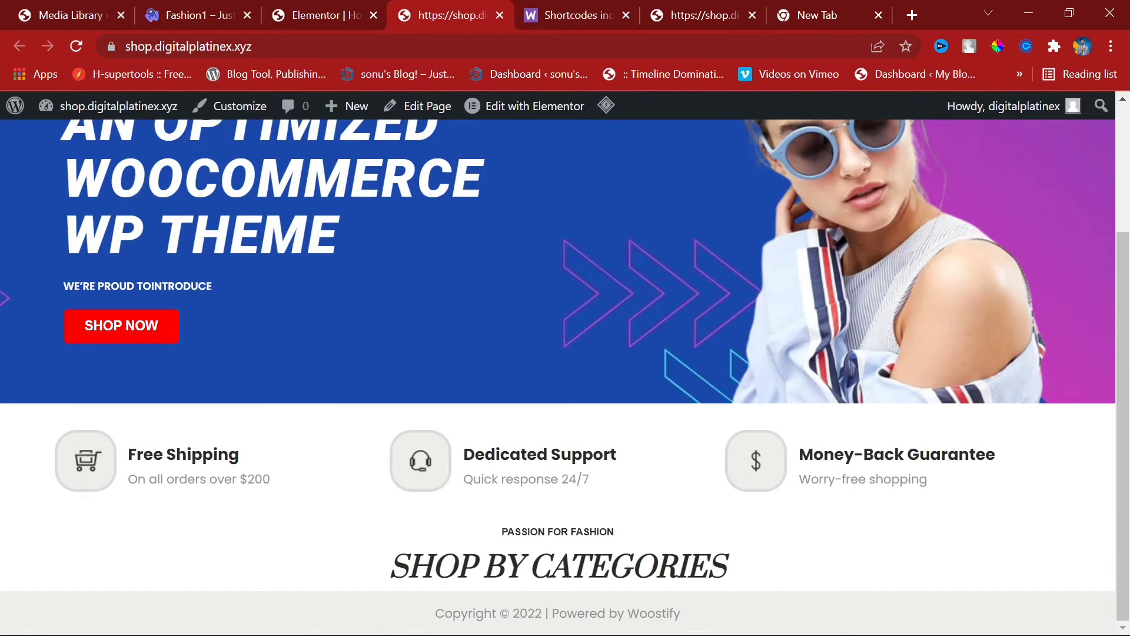
{"action": "left_click", "coordinate": [320, 1]}
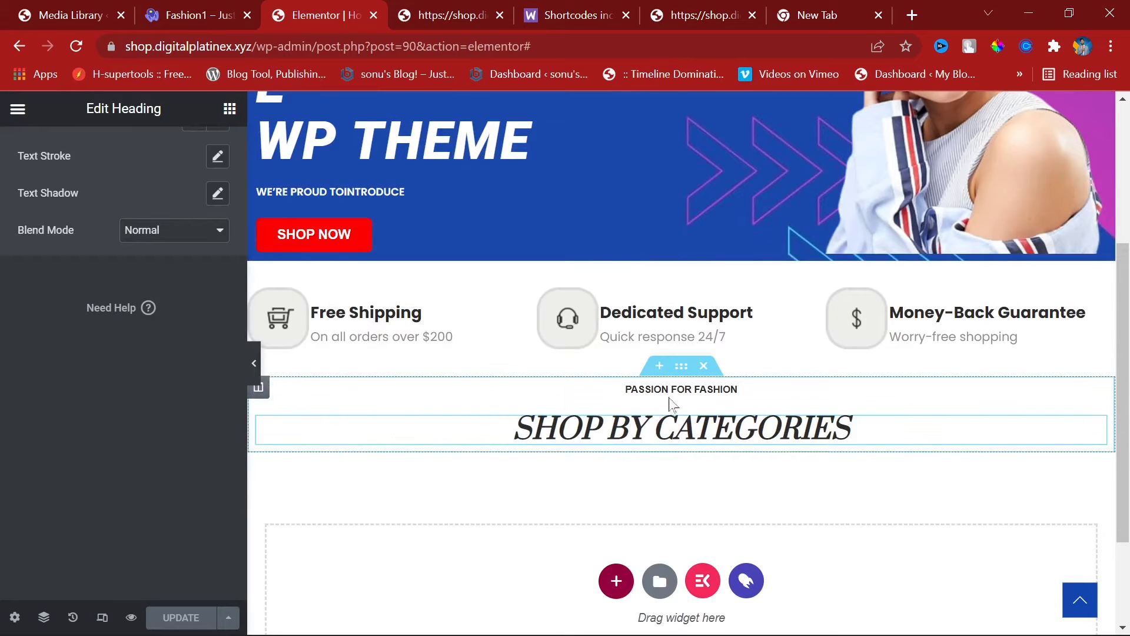
Step: Give the heading section 30px top and 15px bottom padding, save, and view the live page
{"action": "left_click", "coordinate": [680, 370]}
{"action": "left_click", "coordinate": [206, 150]}
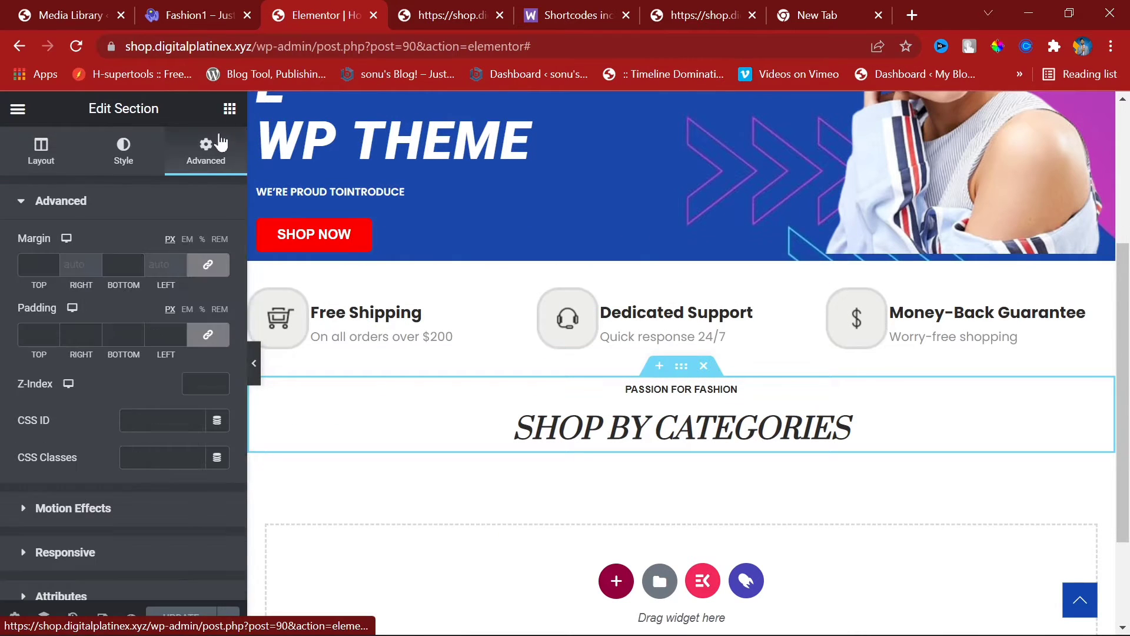
{"action": "left_click", "coordinate": [207, 335]}
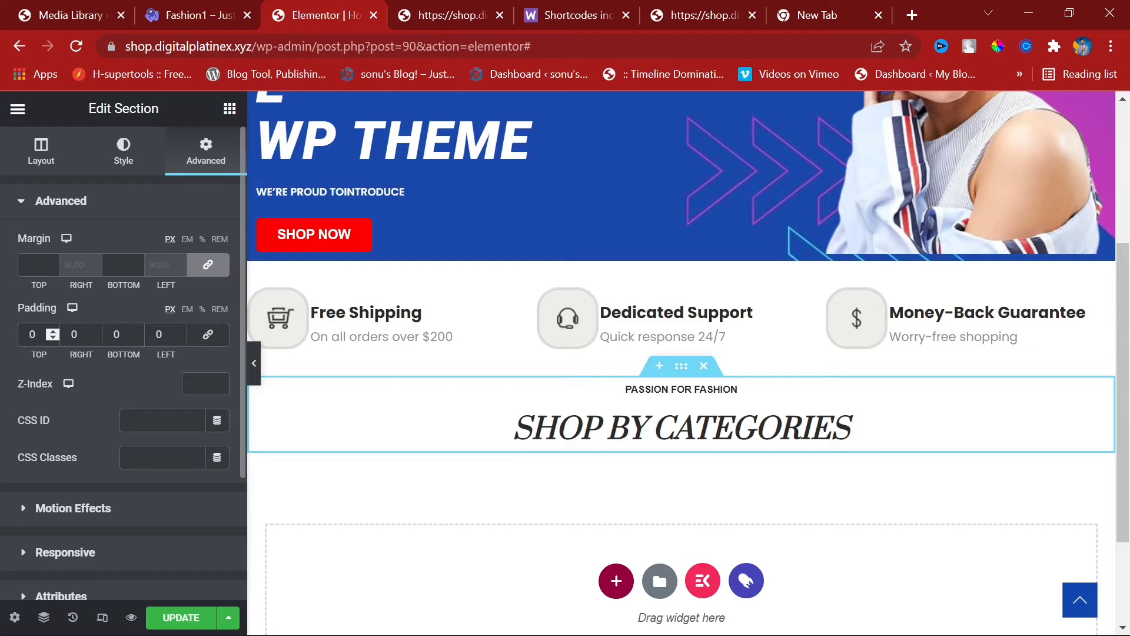
{"action": "type", "text": "30"}
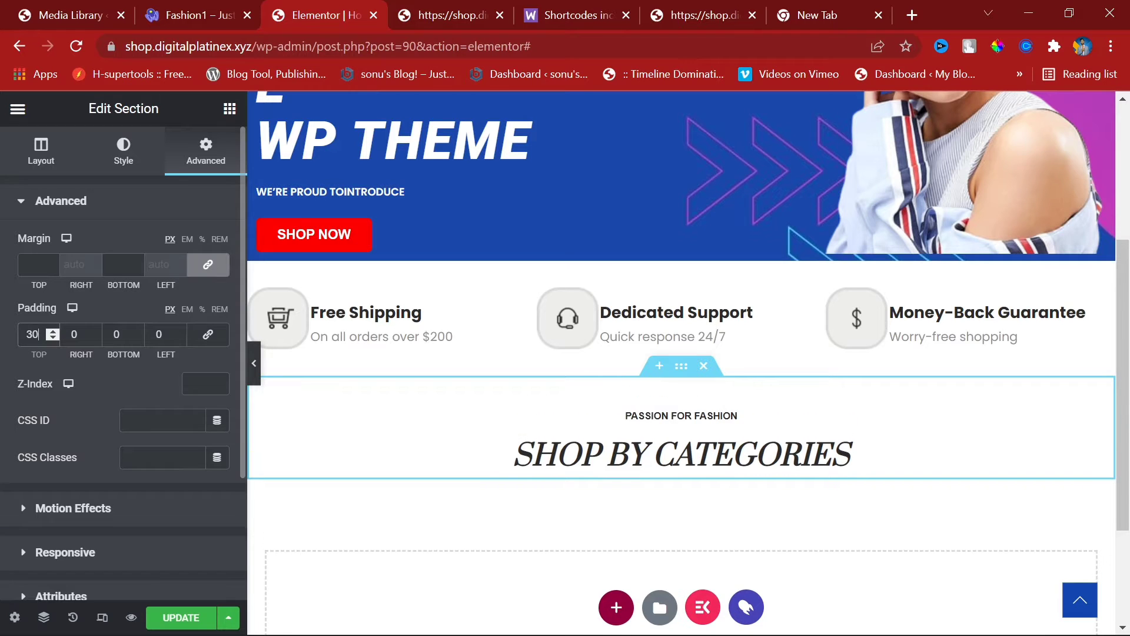
{"action": "left_click", "coordinate": [123, 335]}
{"action": "type", "text": "30"}
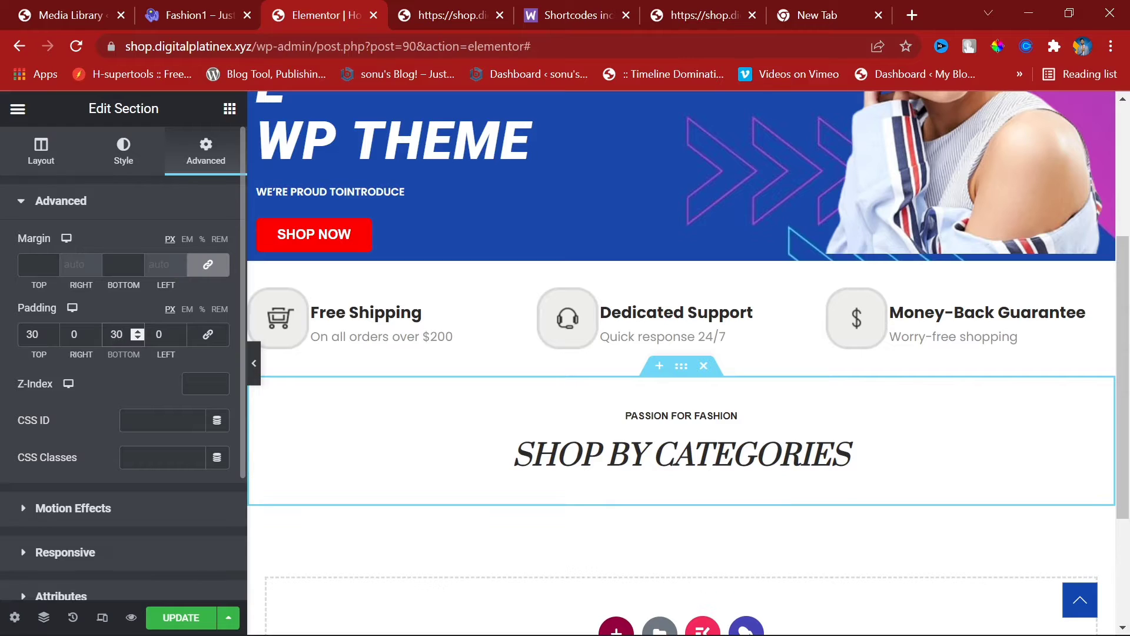
{"action": "left_click", "coordinate": [198, 617]}
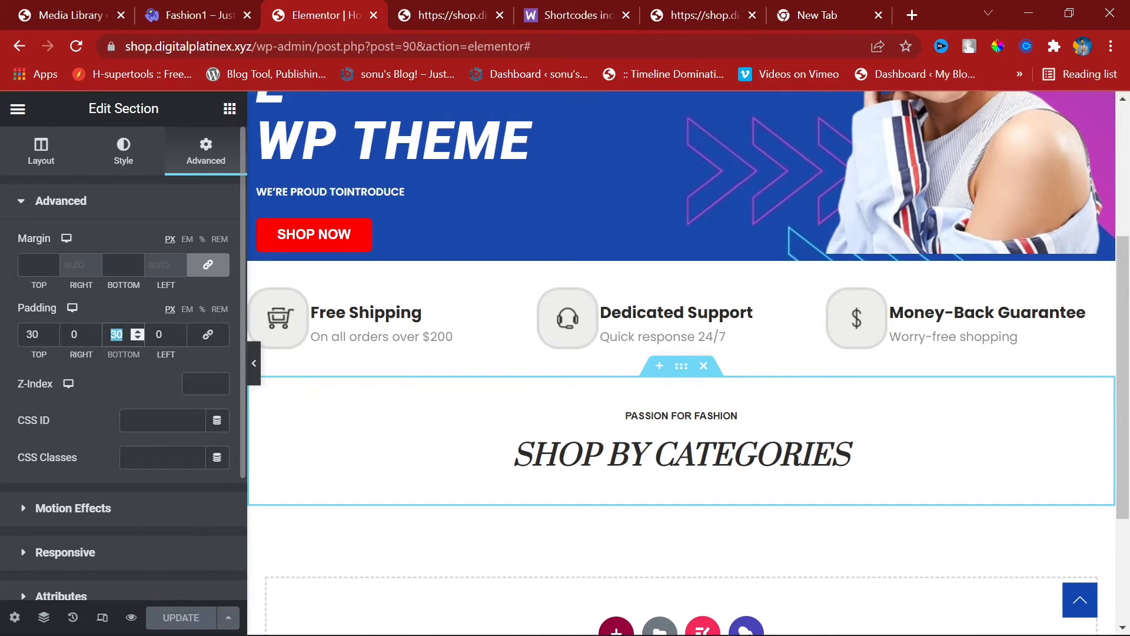
{"action": "type", "text": "15"}
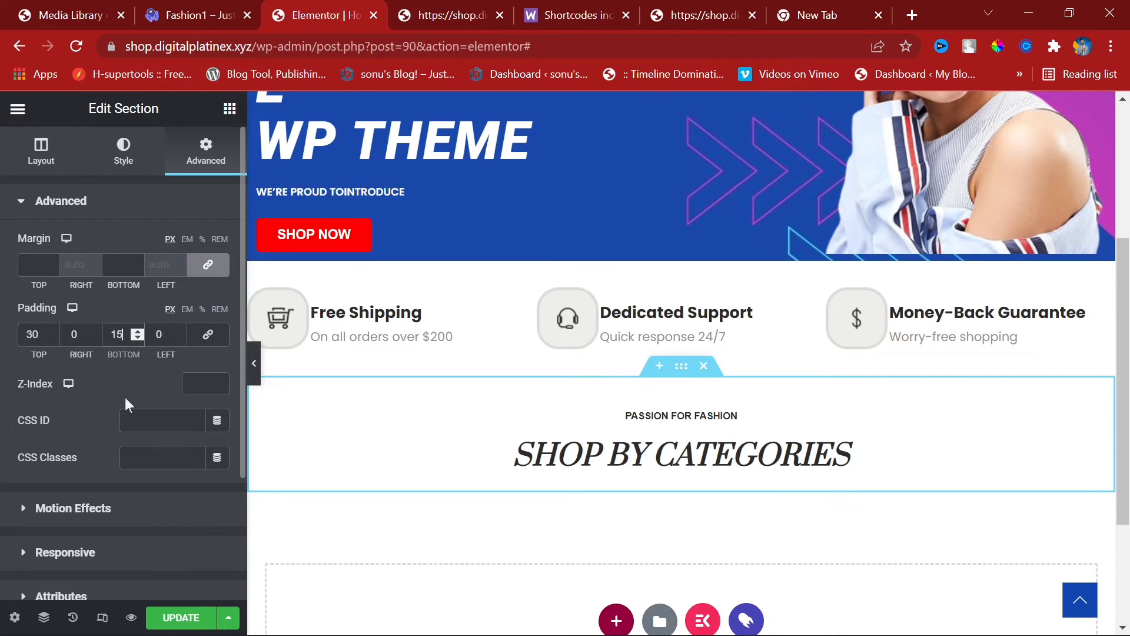
{"action": "left_click", "coordinate": [203, 617]}
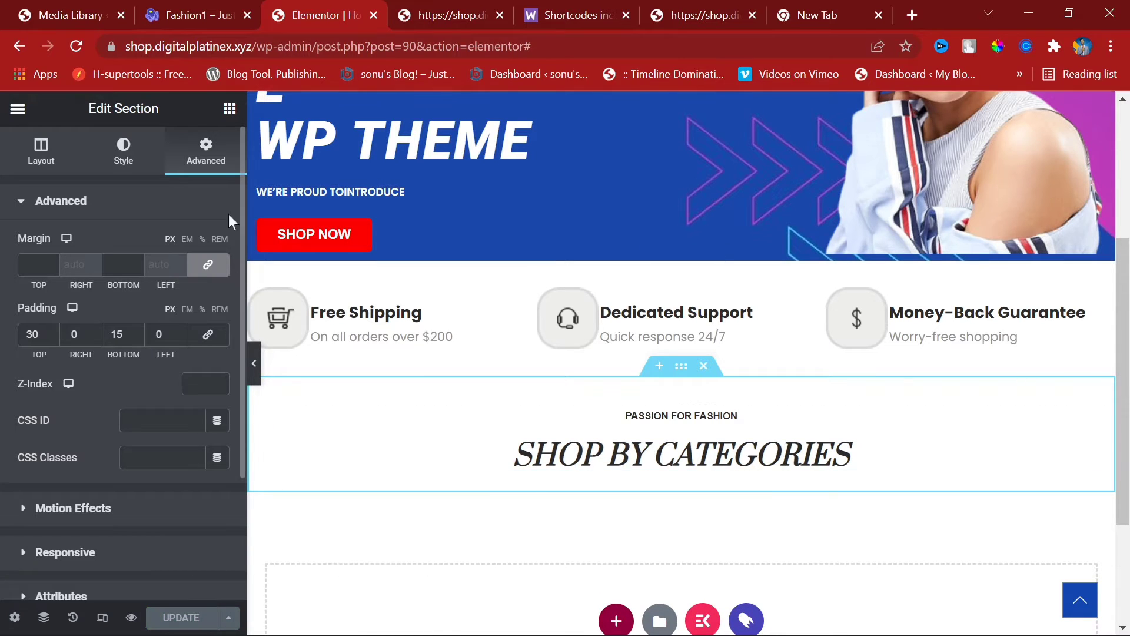
{"action": "left_click", "coordinate": [395, 8]}
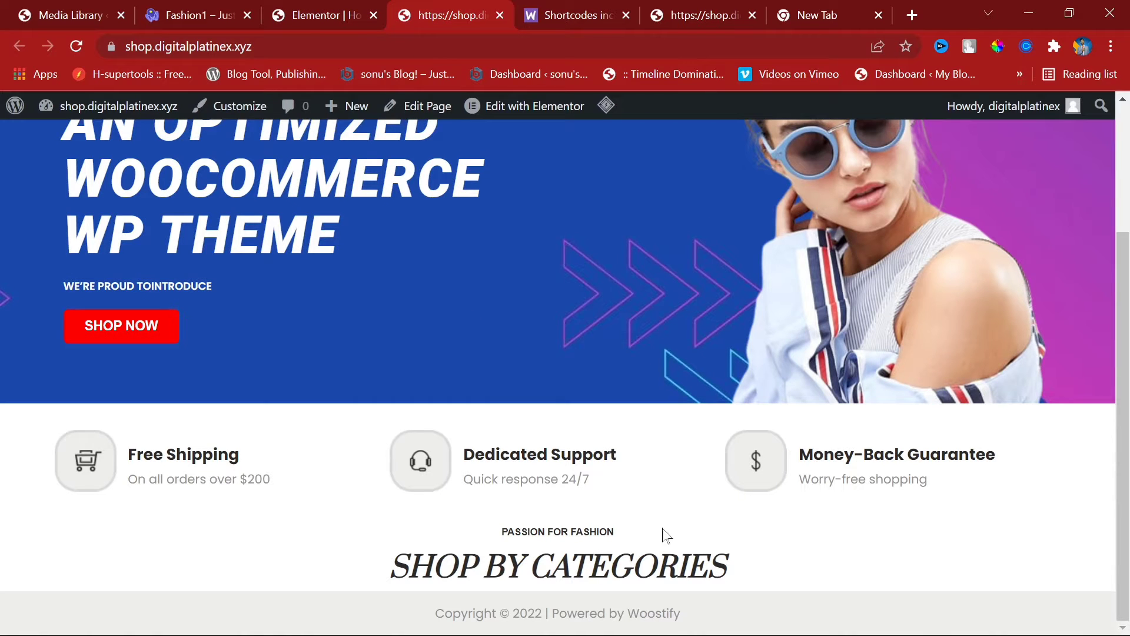
Step: Browse the Fashion1 demo's T-Shirts, Bags, Hats and Shoes category tiles for reference
{"action": "left_click", "coordinate": [292, 14]}
{"action": "scroll", "coordinate": [632, 412], "scroll_direction": "down", "scroll_amount": 3}
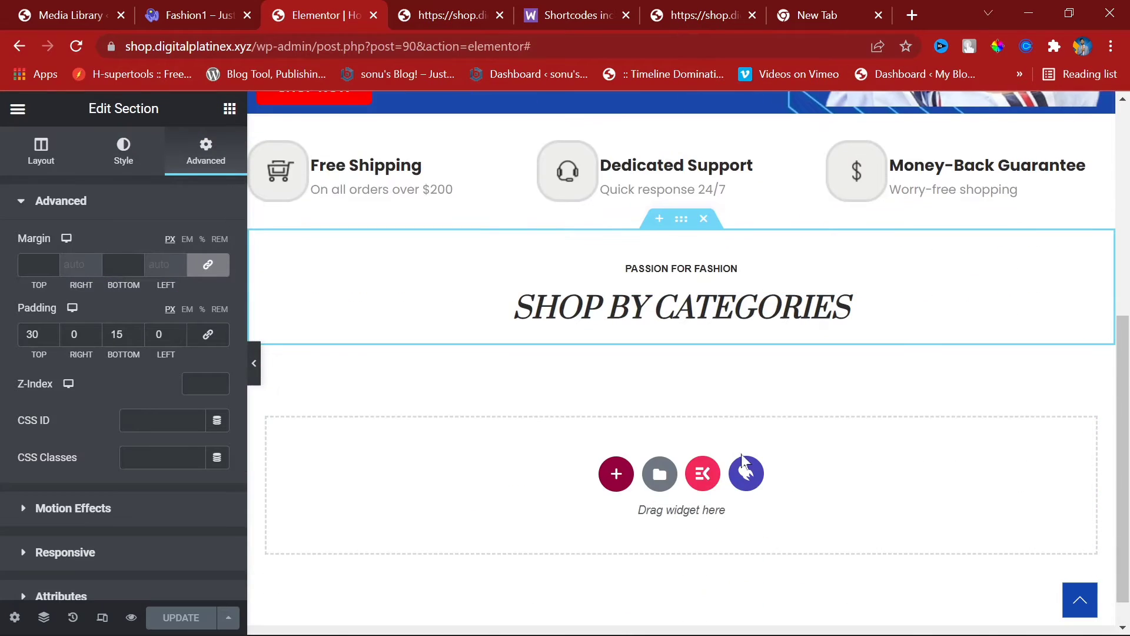
{"action": "left_click", "coordinate": [477, 8]}
{"action": "left_click", "coordinate": [238, 10]}
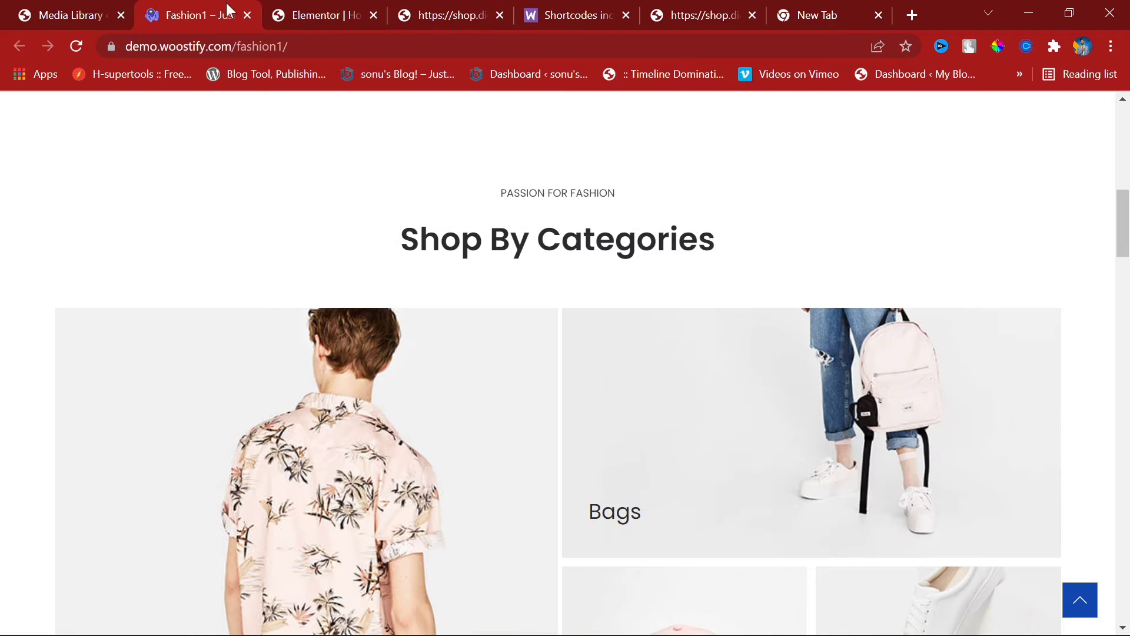
{"action": "scroll", "coordinate": [613, 409], "scroll_direction": "down", "scroll_amount": 7}
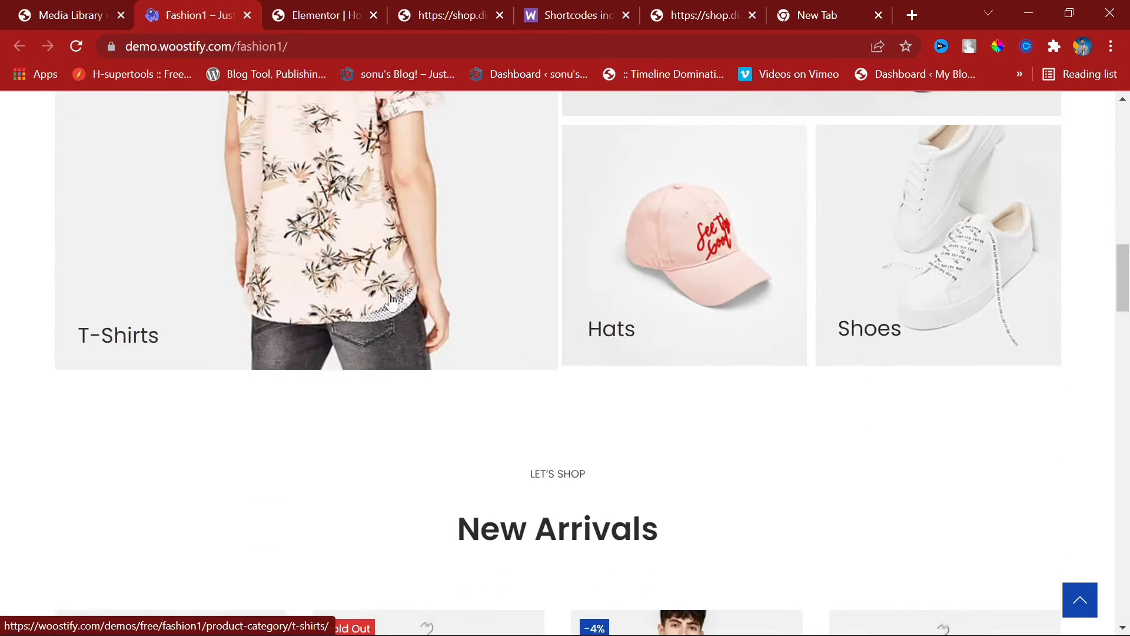
{"action": "scroll", "coordinate": [391, 300], "scroll_direction": "up", "scroll_amount": 5}
{"action": "scroll", "coordinate": [391, 374], "scroll_direction": "down", "scroll_amount": 3}
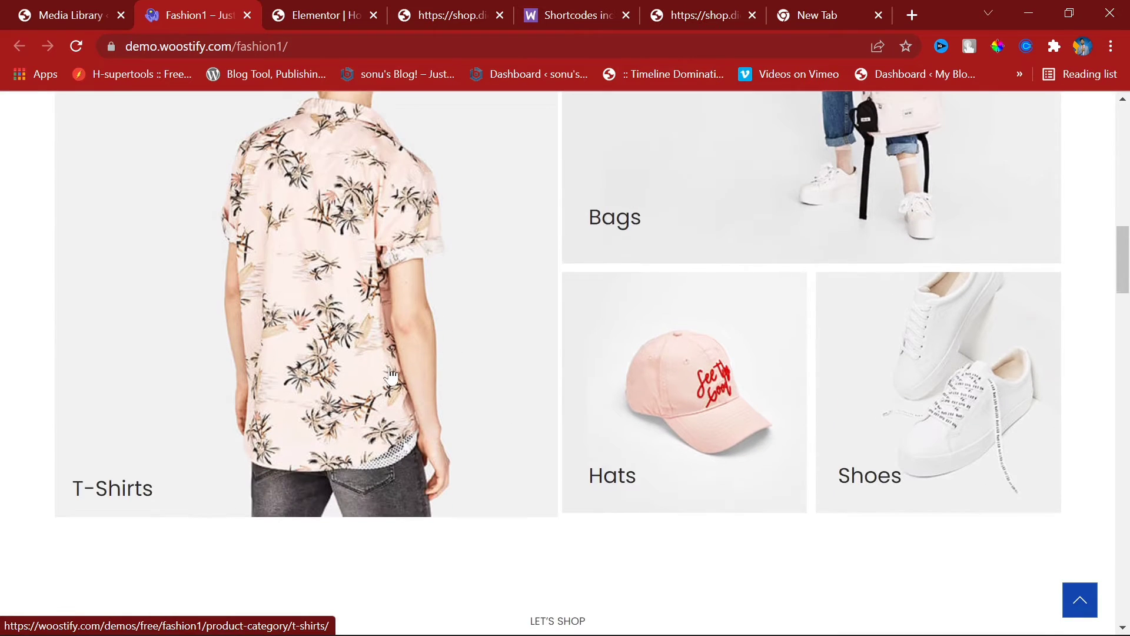
{"action": "scroll", "coordinate": [391, 375], "scroll_direction": "up", "scroll_amount": 2}
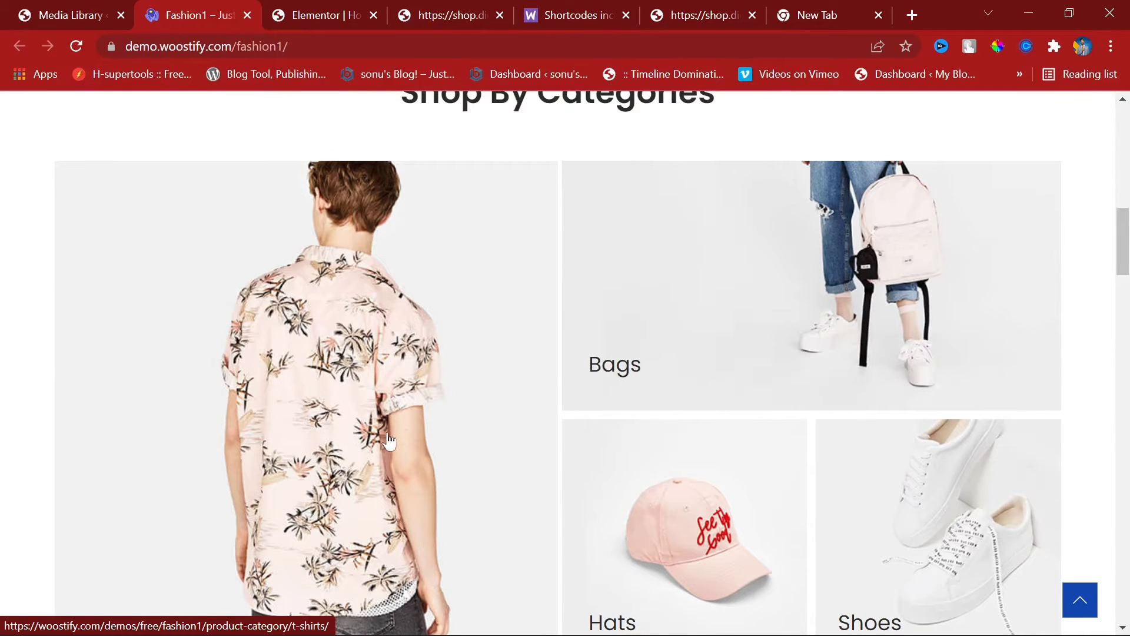
{"action": "scroll", "coordinate": [390, 440], "scroll_direction": "down", "scroll_amount": 5}
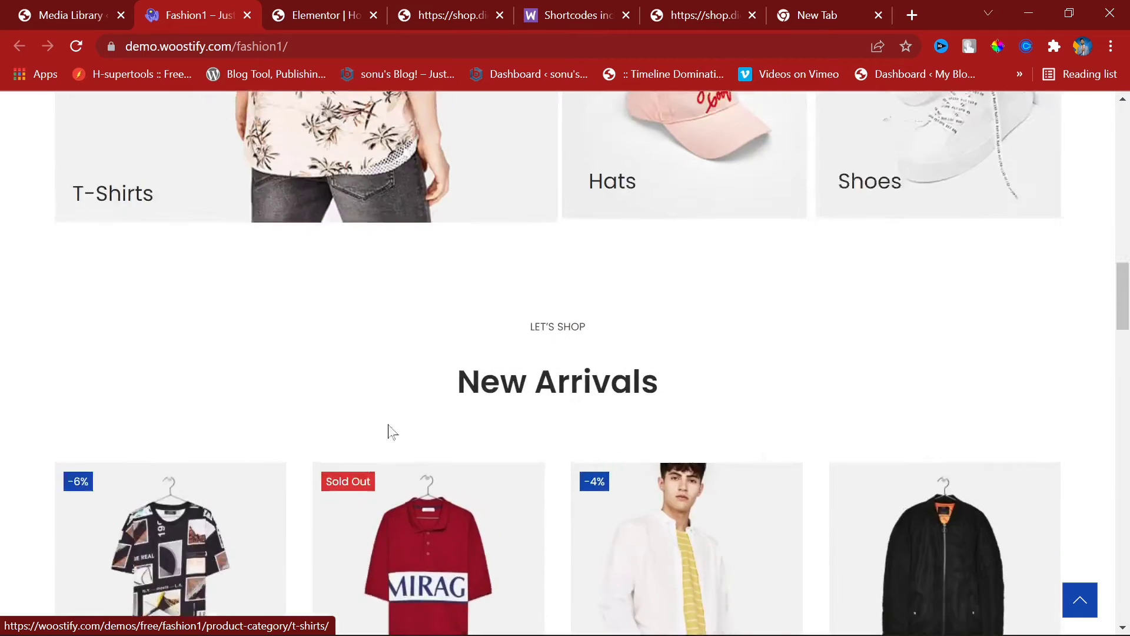
{"action": "scroll", "coordinate": [442, 430], "scroll_direction": "up", "scroll_amount": 4}
{"action": "left_click", "coordinate": [290, 2]}
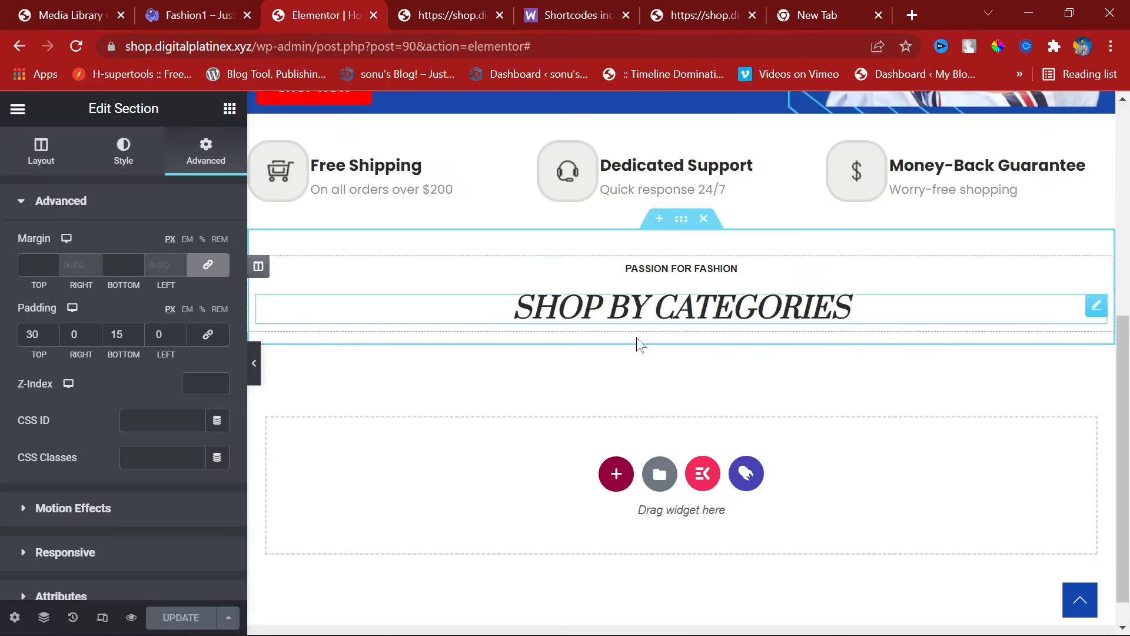
Step: Create a two-column section below the Shop By Categories heading
{"action": "left_click", "coordinate": [624, 472]}
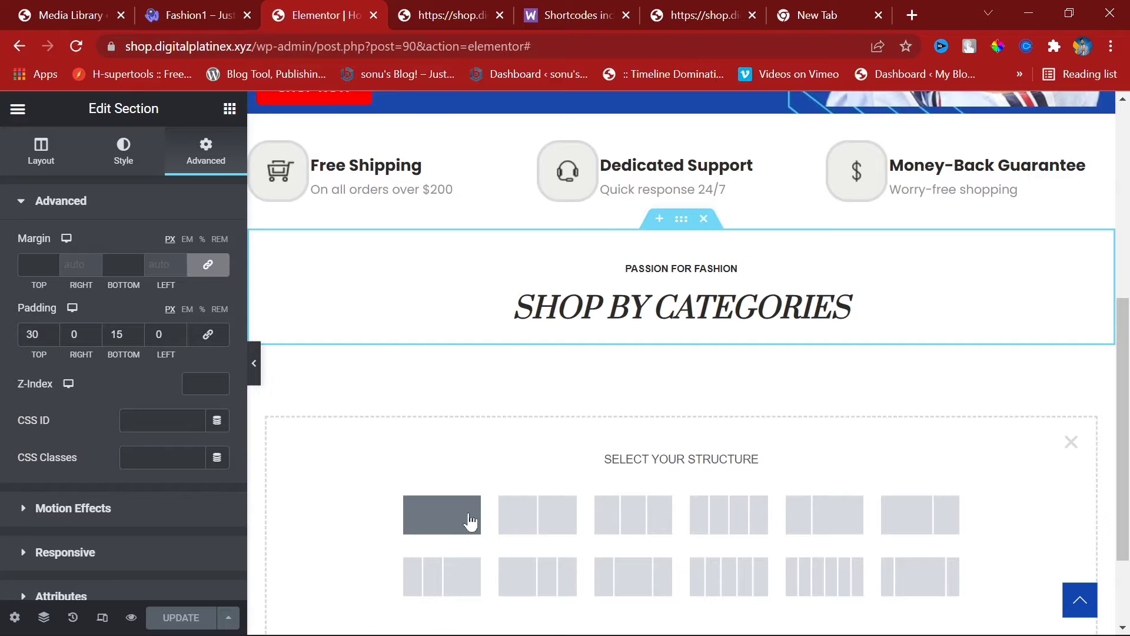
{"action": "left_click", "coordinate": [525, 511]}
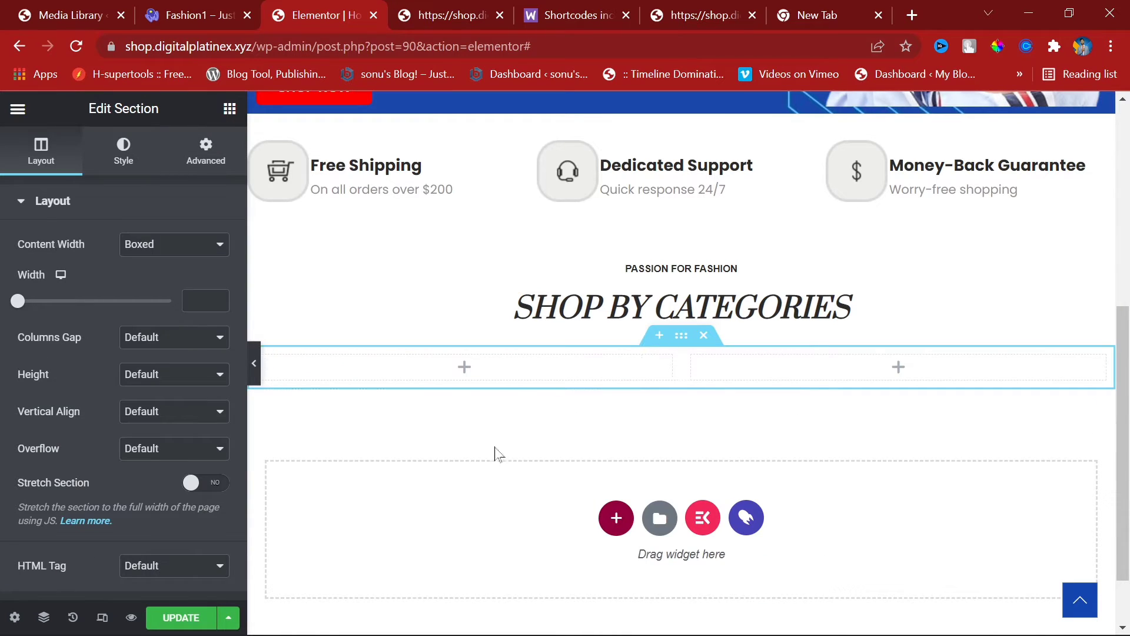
{"action": "right_click", "coordinate": [854, 374]}
{"action": "left_click", "coordinate": [908, 436]}
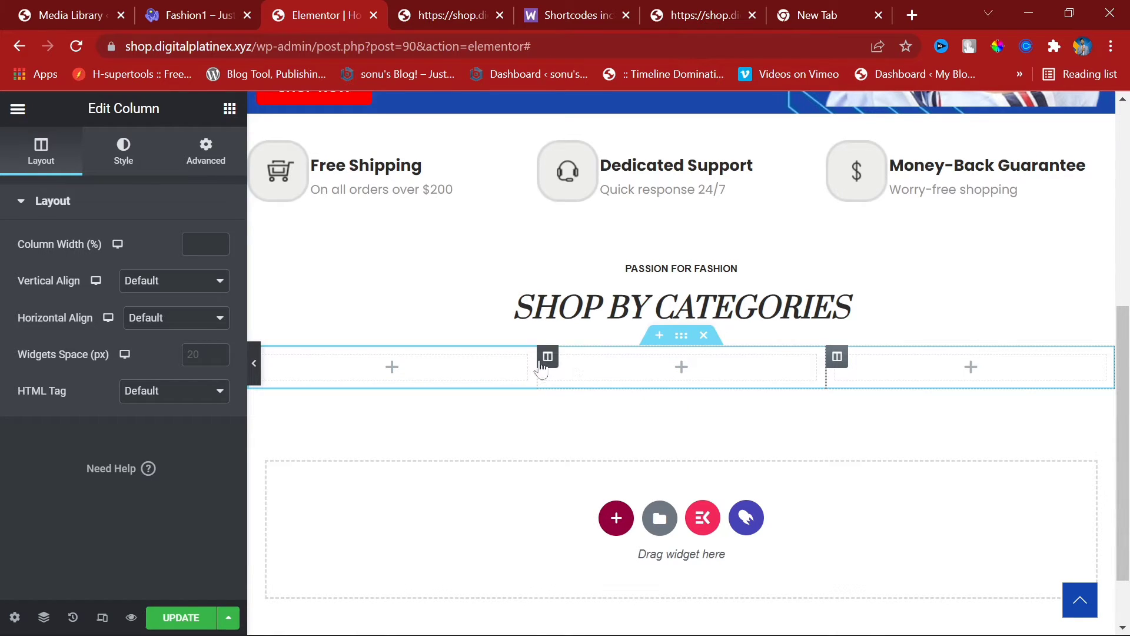
{"action": "right_click", "coordinate": [705, 373]}
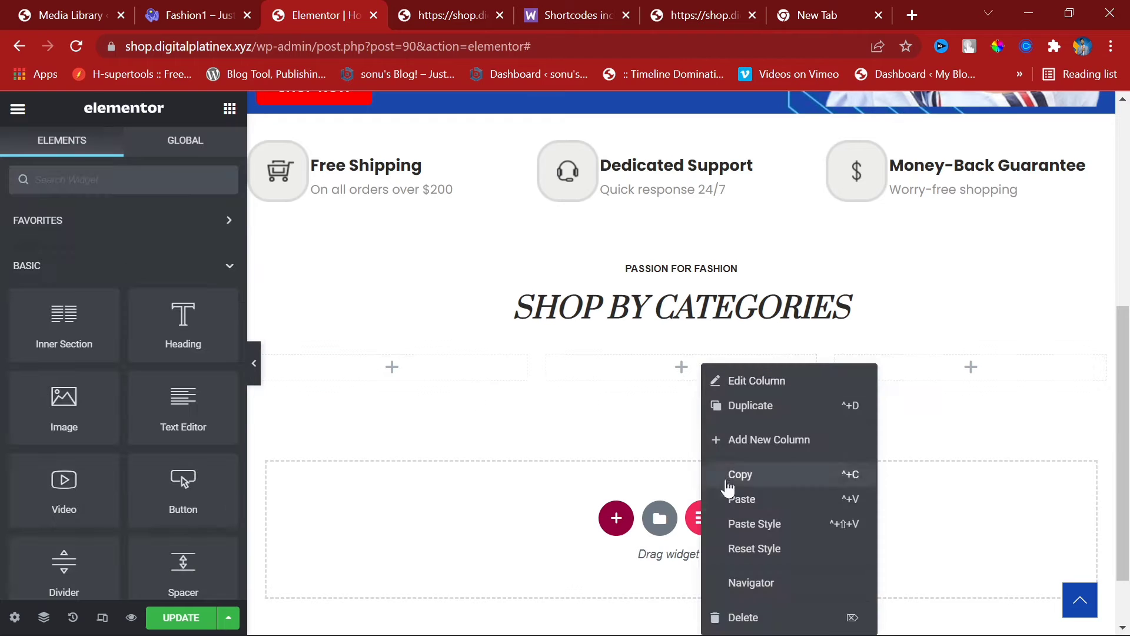
{"action": "left_click", "coordinate": [789, 614]}
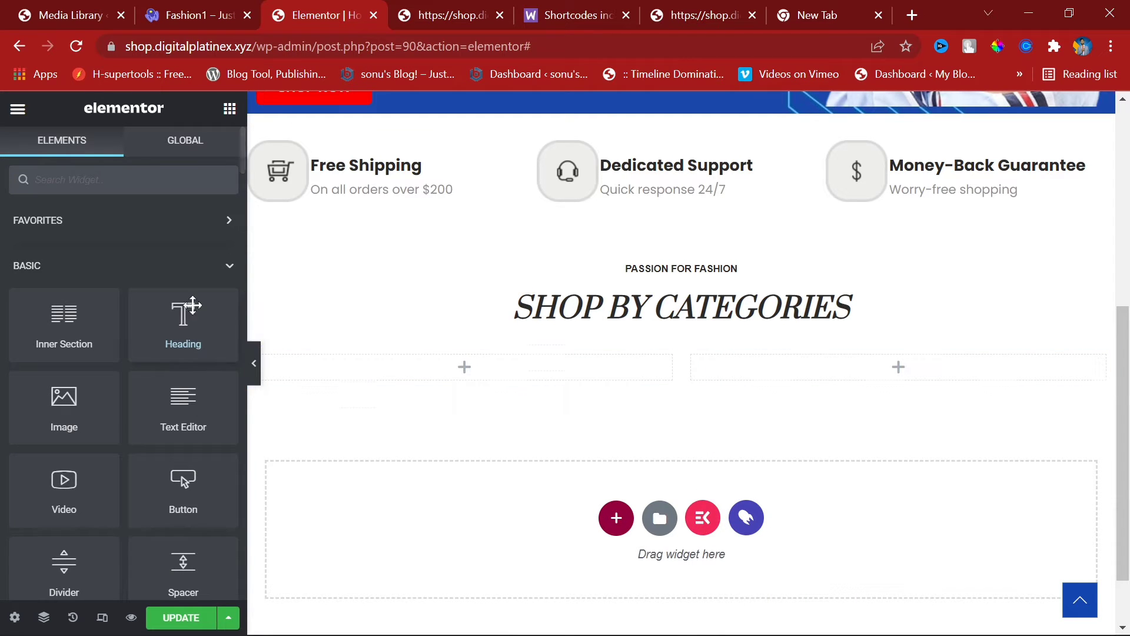
Step: Put an inner section in the right column, duplicate it, and add a large image at left
{"action": "left_click_drag", "start_coordinate": [73, 332], "coordinate": [851, 374]}
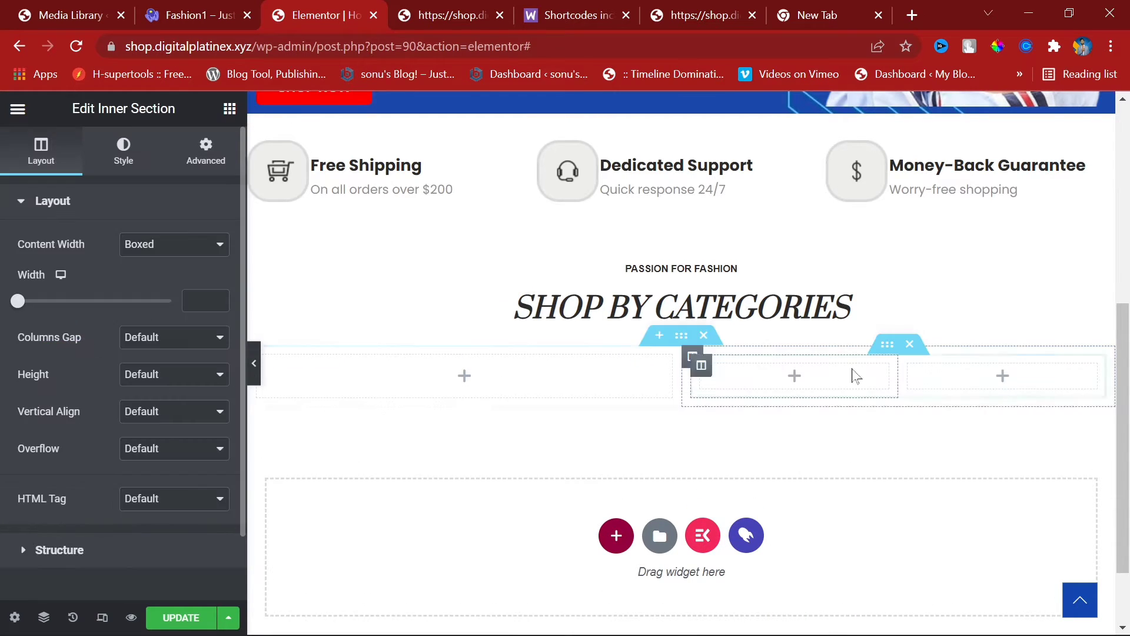
{"action": "right_click", "coordinate": [895, 352]}
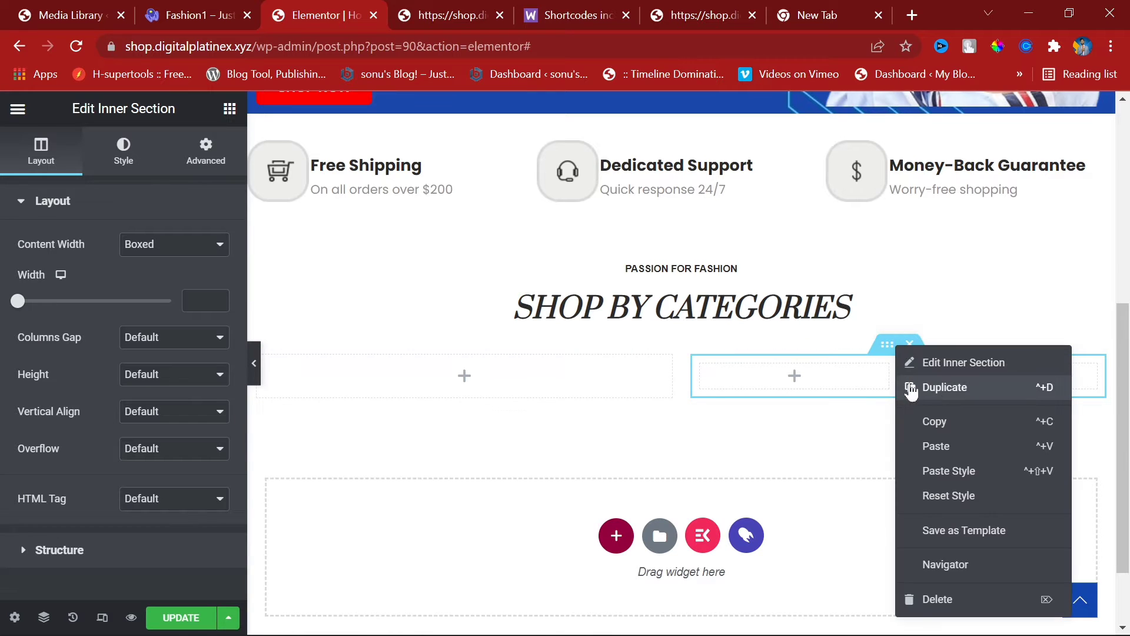
{"action": "left_click", "coordinate": [938, 388]}
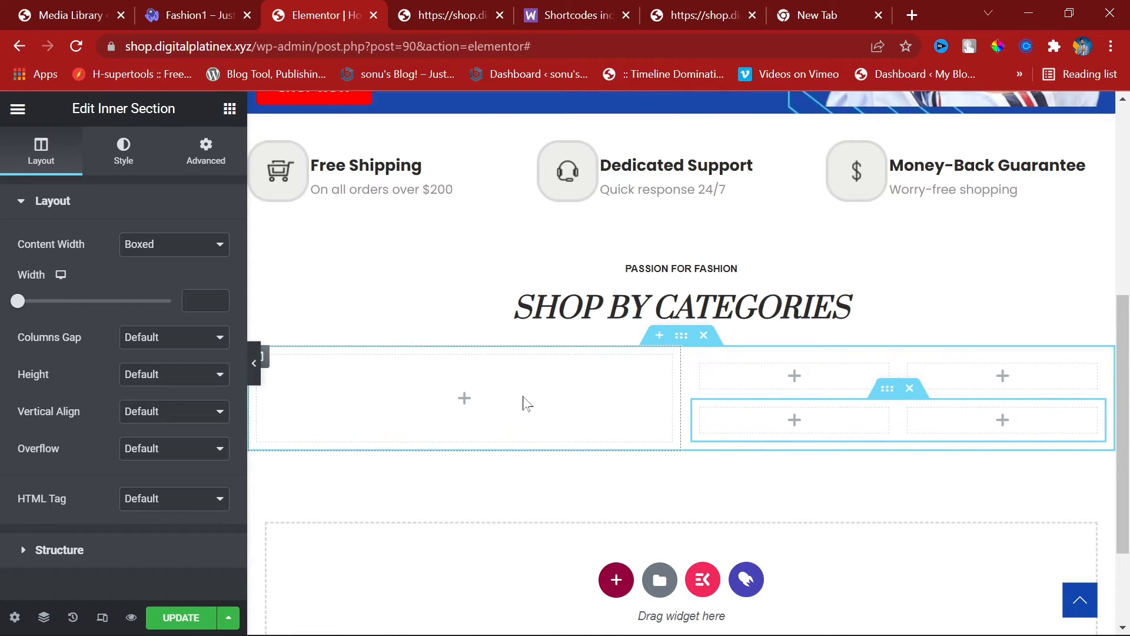
{"action": "left_click", "coordinate": [227, 113]}
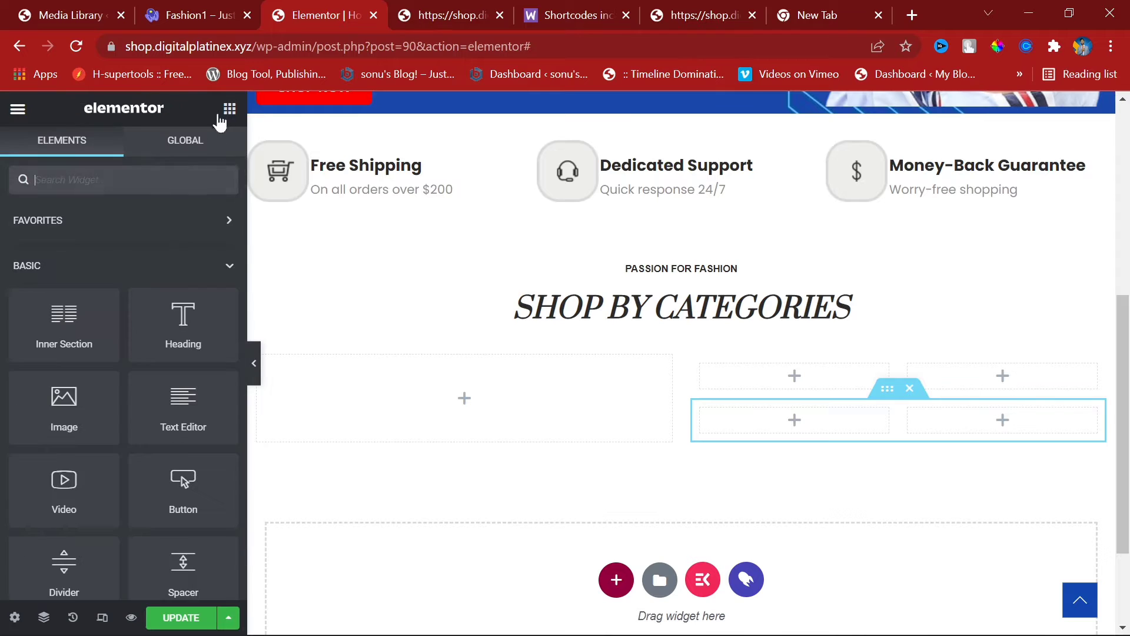
{"action": "left_click_drag", "start_coordinate": [58, 403], "coordinate": [625, 387]}
{"action": "scroll", "coordinate": [612, 392], "scroll_direction": "down", "scroll_amount": 5}
{"action": "scroll", "coordinate": [589, 353], "scroll_direction": "up", "scroll_amount": 3}
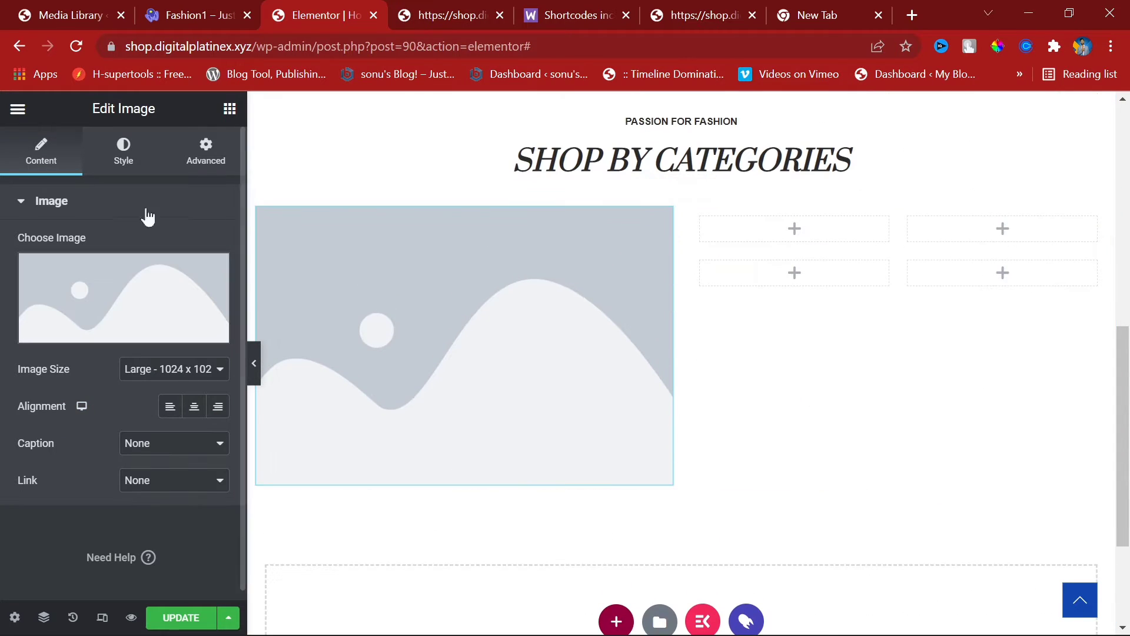
Step: Drop Image widgets into the top-left, top-right, bottom-left and bottom-right grid slots
{"action": "left_click", "coordinate": [227, 108]}
{"action": "left_click_drag", "start_coordinate": [91, 401], "coordinate": [840, 240]}
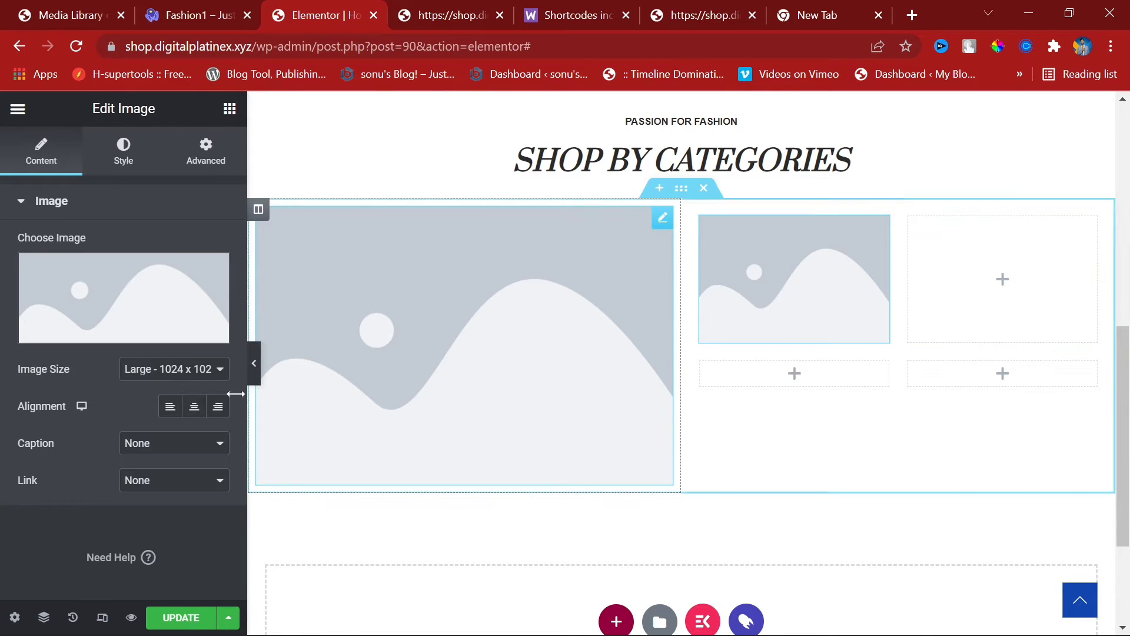
{"action": "left_click", "coordinate": [229, 109]}
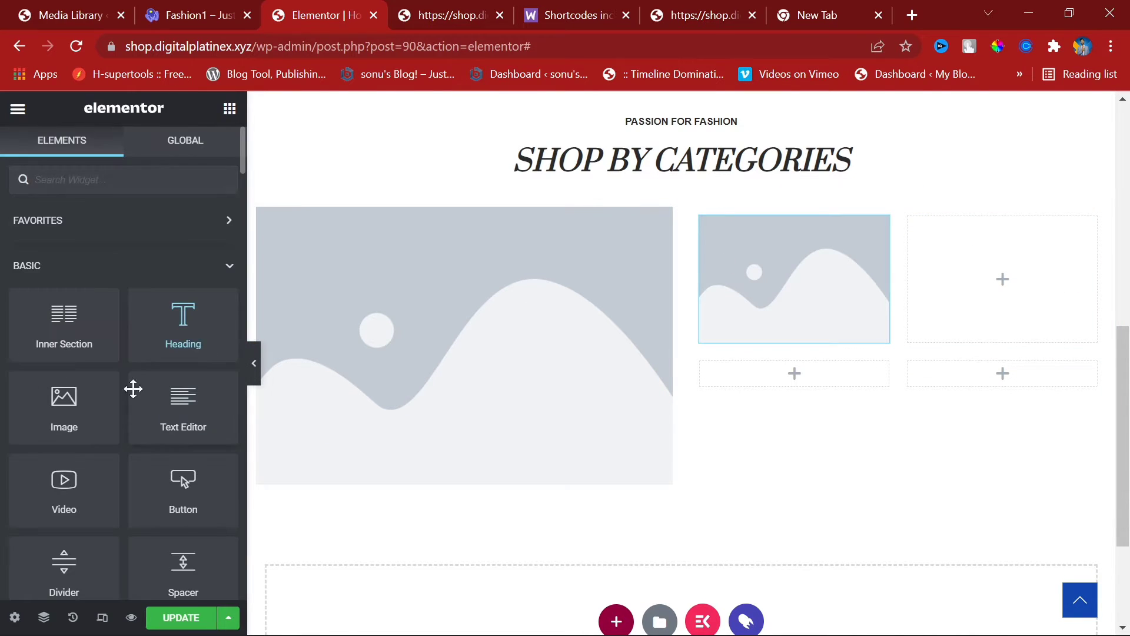
{"action": "left_click_drag", "start_coordinate": [113, 416], "coordinate": [1068, 286]}
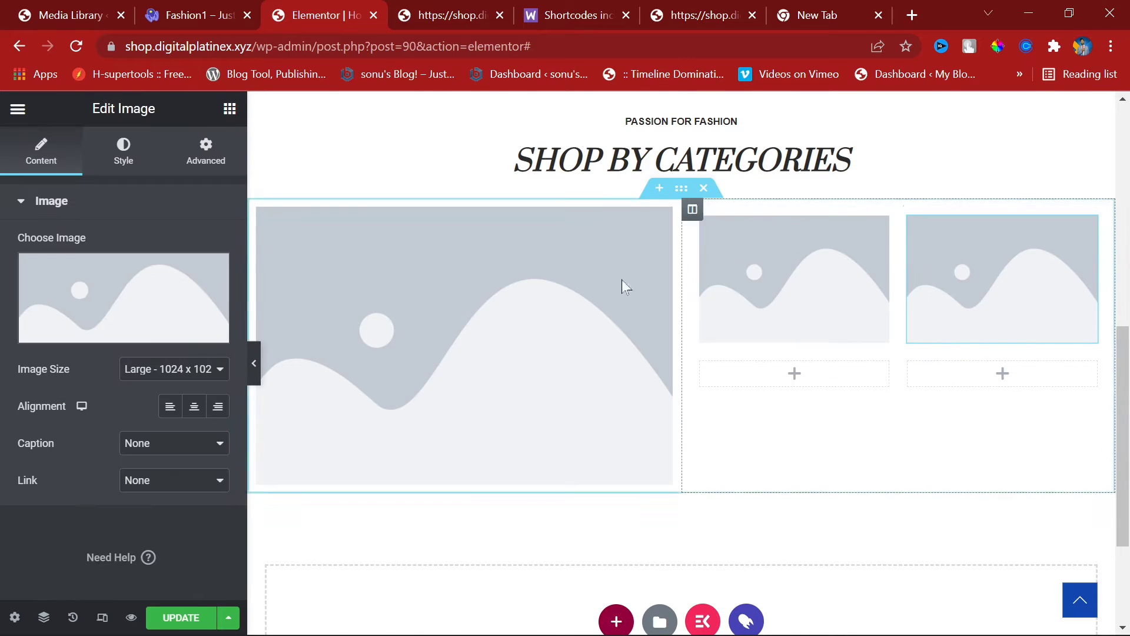
{"action": "left_click", "coordinate": [229, 109]}
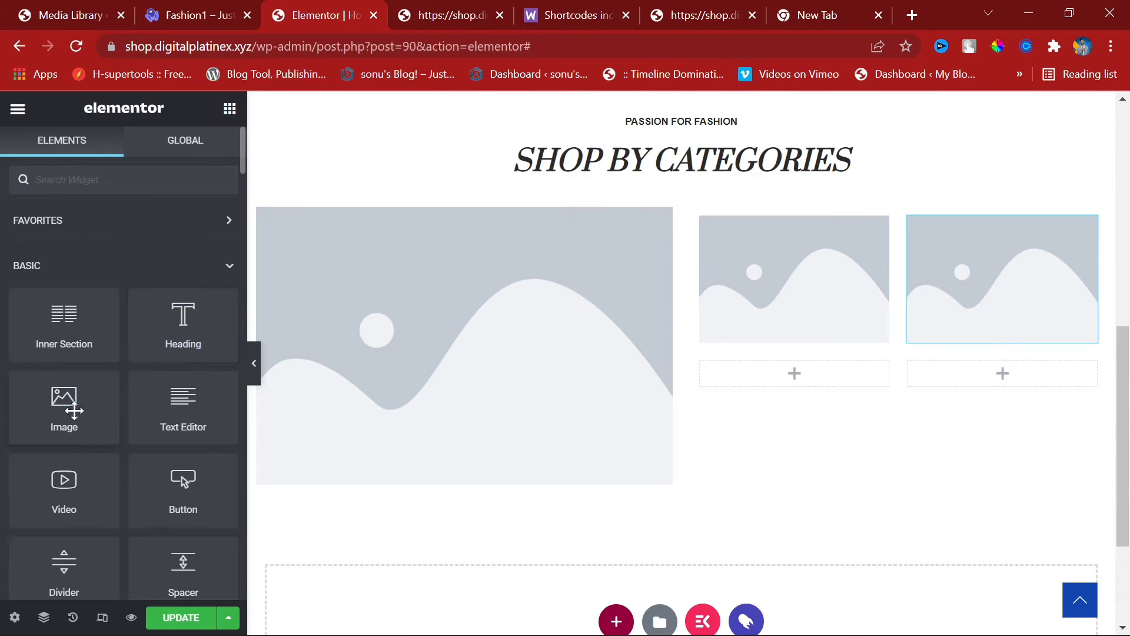
{"action": "left_click_drag", "start_coordinate": [74, 410], "coordinate": [815, 381]}
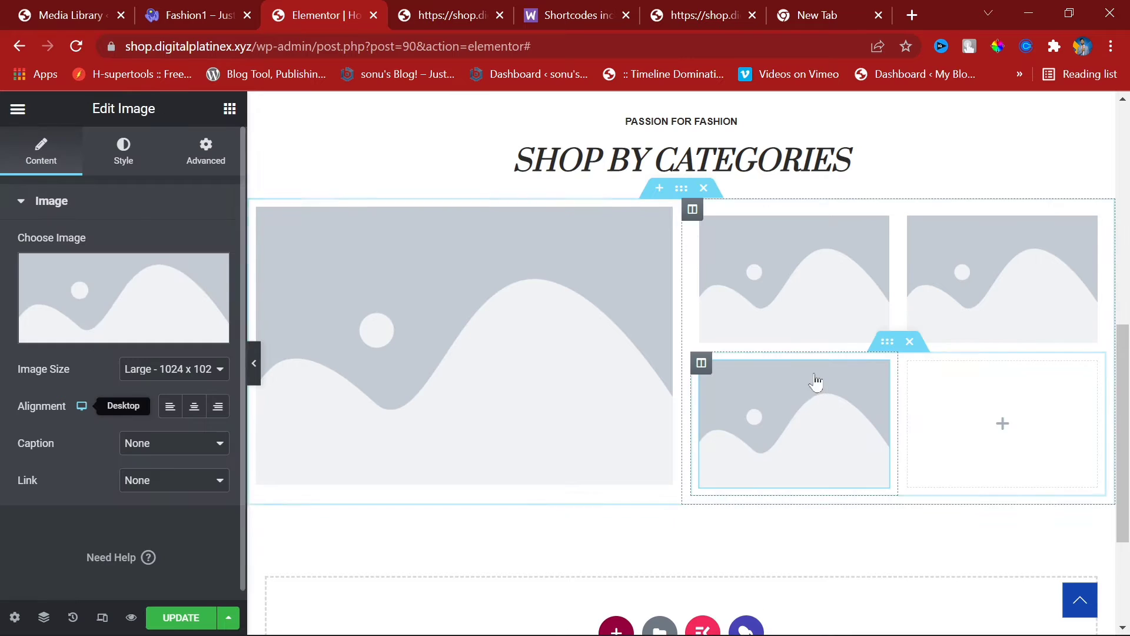
{"action": "left_click", "coordinate": [229, 108]}
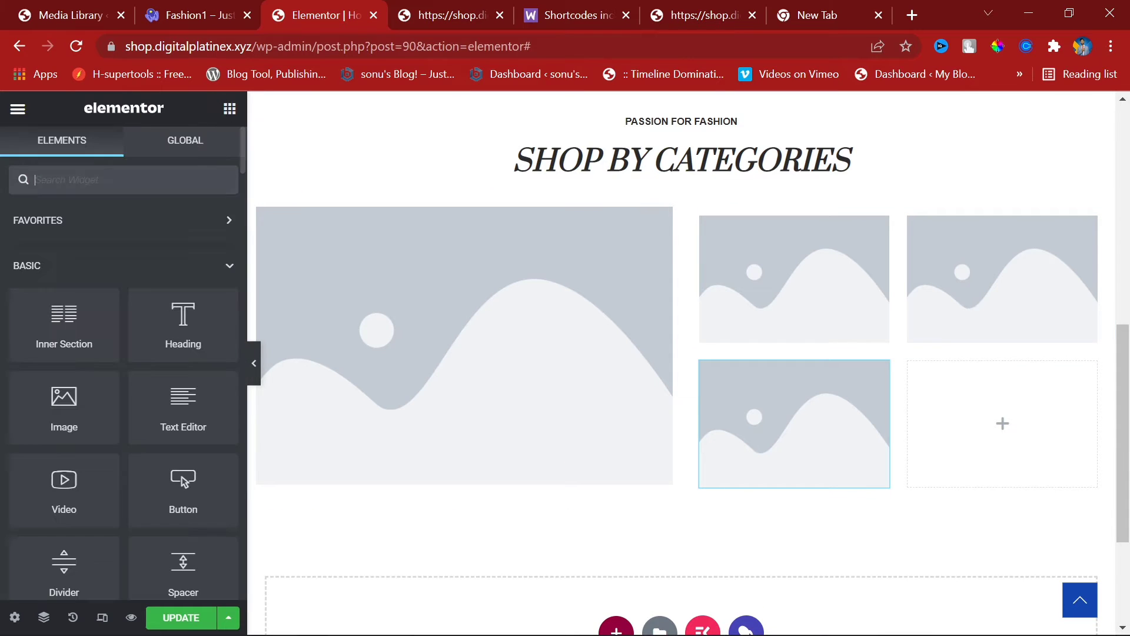
{"action": "left_click_drag", "start_coordinate": [109, 388], "coordinate": [1060, 428]}
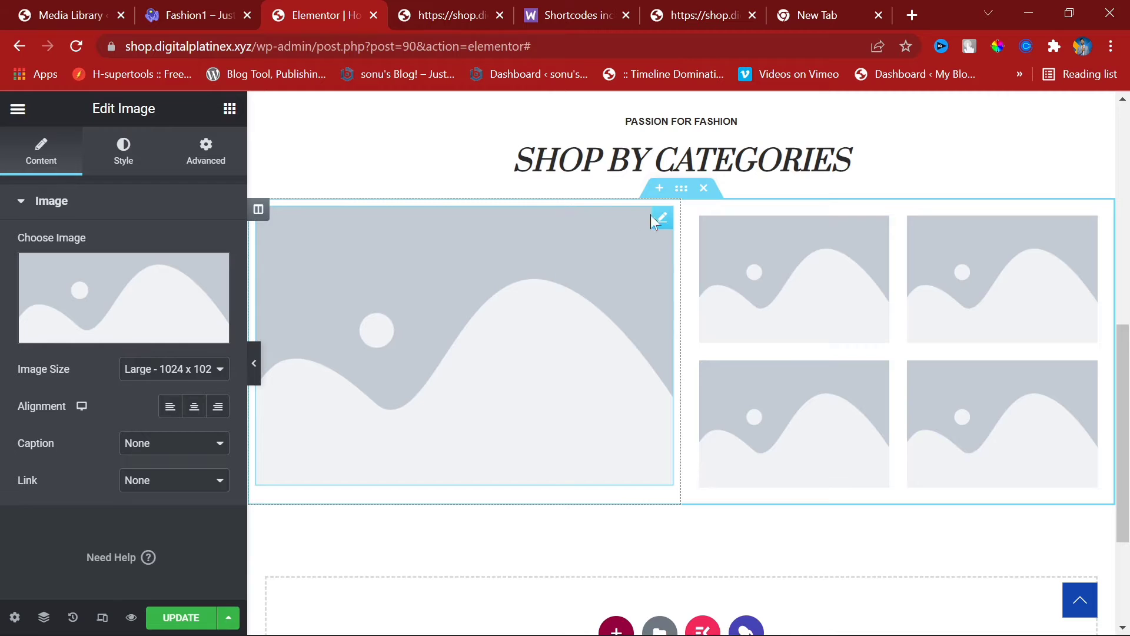
Step: Raise the large category image's padding to 12 px on all sides
{"action": "left_click", "coordinate": [206, 150]}
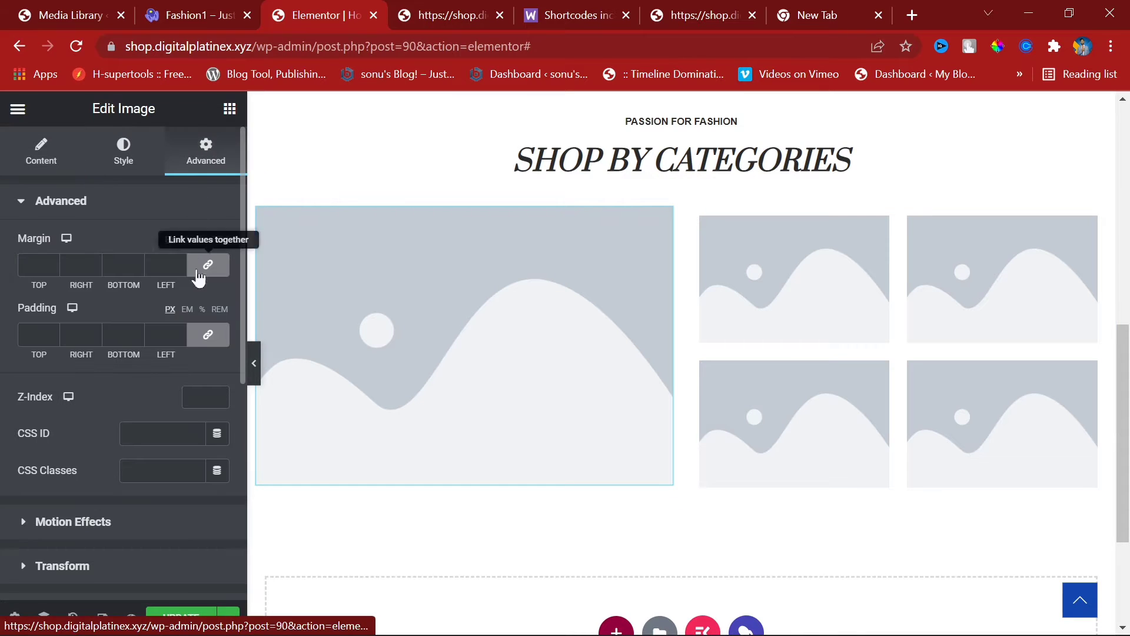
{"action": "left_click", "coordinate": [182, 331]}
{"action": "left_click", "coordinate": [182, 331]}
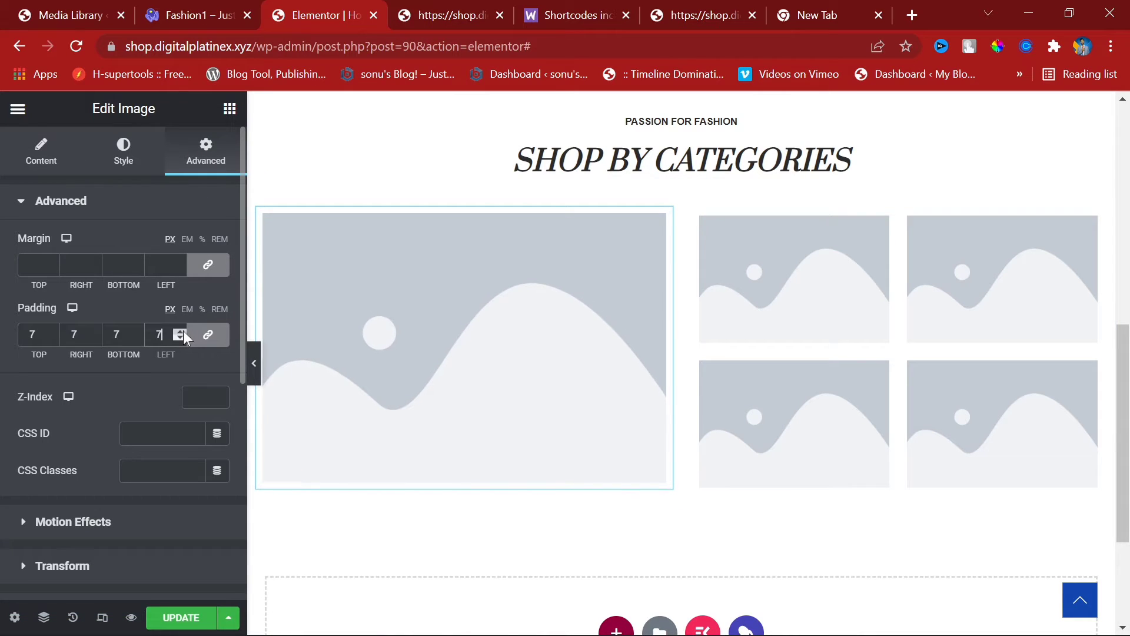
{"action": "left_click", "coordinate": [183, 331]}
{"action": "left_click", "coordinate": [183, 331]}
{"action": "left_click", "coordinate": [183, 332]}
{"action": "left_click", "coordinate": [183, 332]}
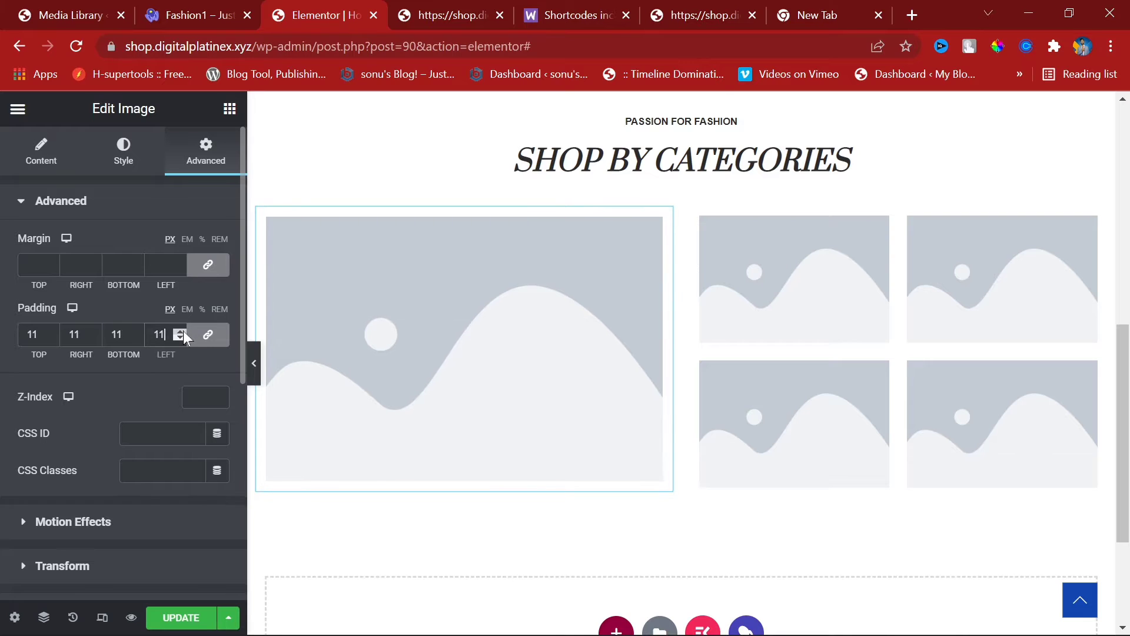
{"action": "left_click", "coordinate": [183, 332]}
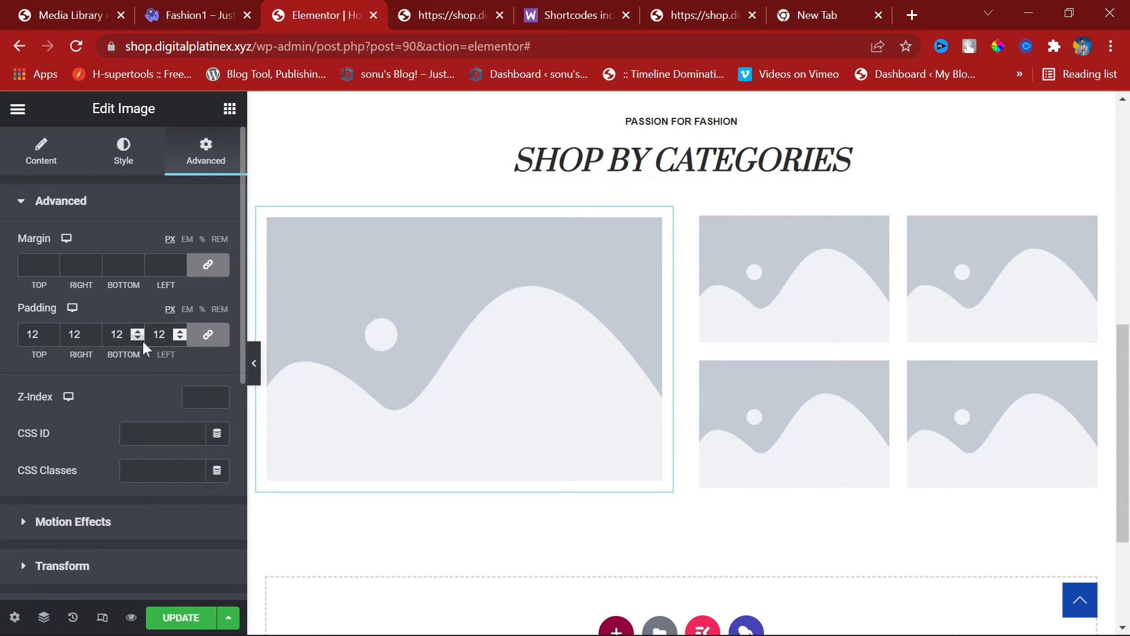
Step: Unlink padding and set top 10, right 0, bottom 8, left 0 px, then preview the grid
{"action": "left_click", "coordinate": [206, 339]}
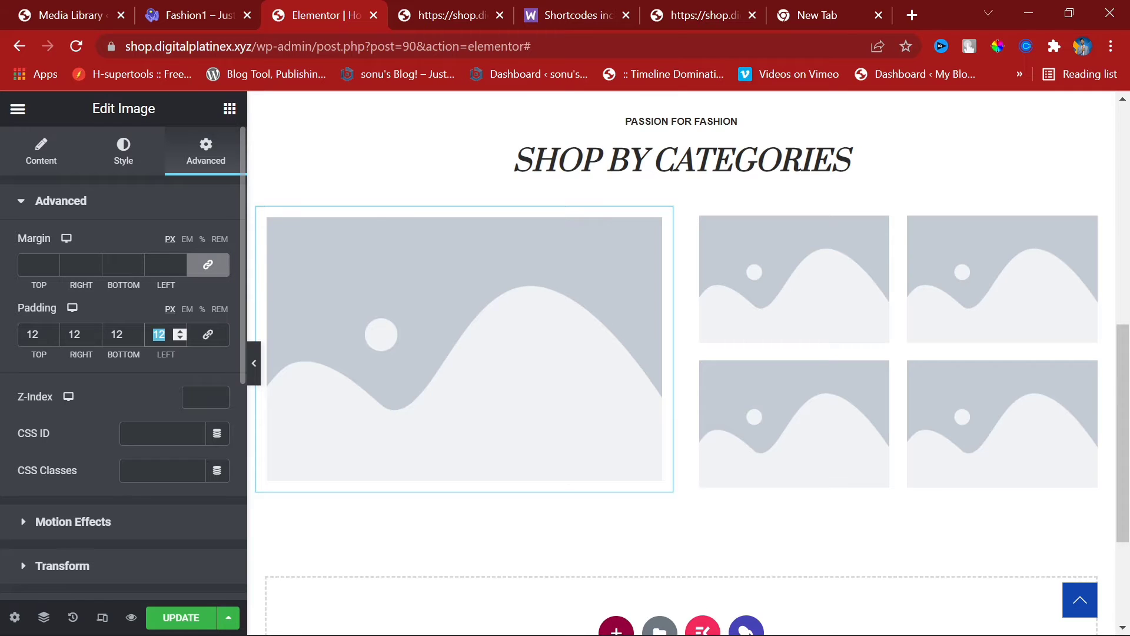
{"action": "type", "text": "0"}
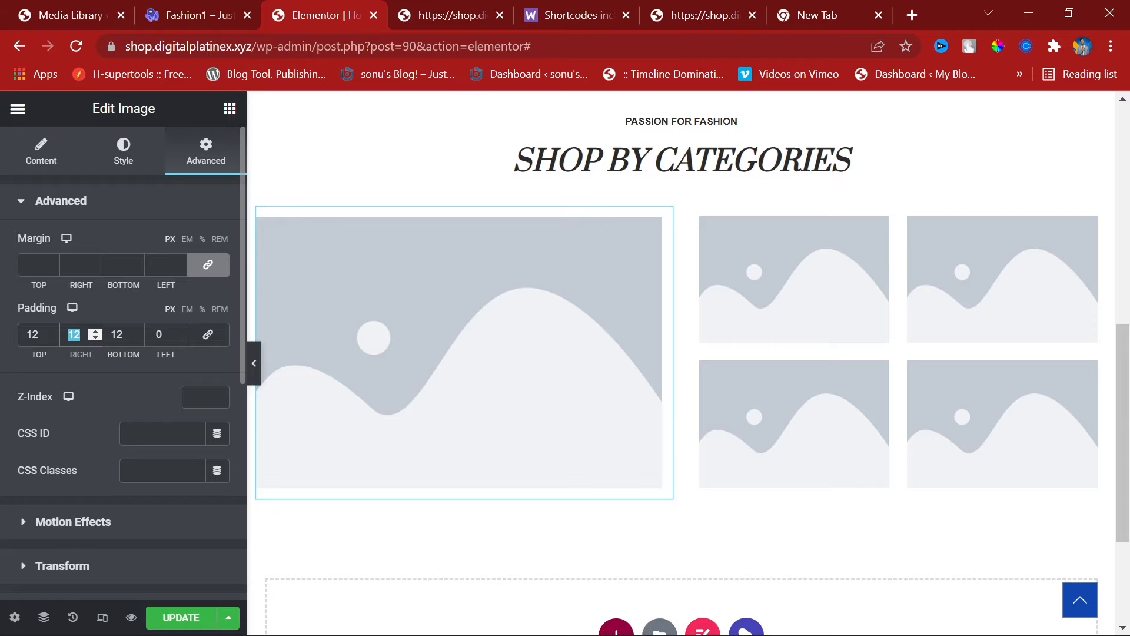
{"action": "type", "text": "0"}
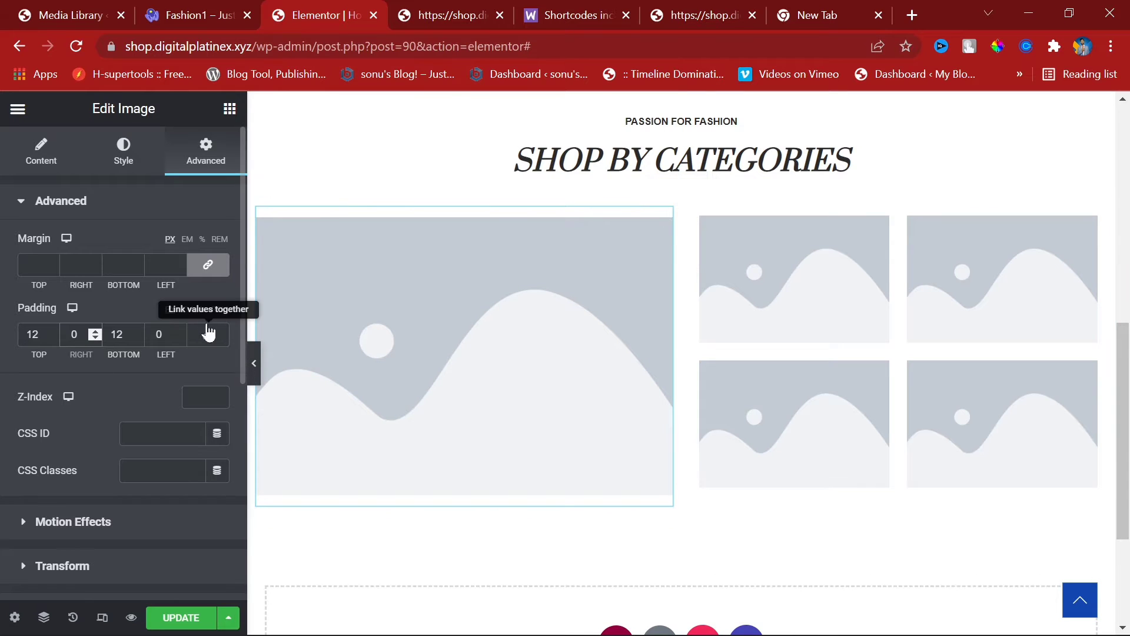
{"action": "left_click", "coordinate": [140, 335]}
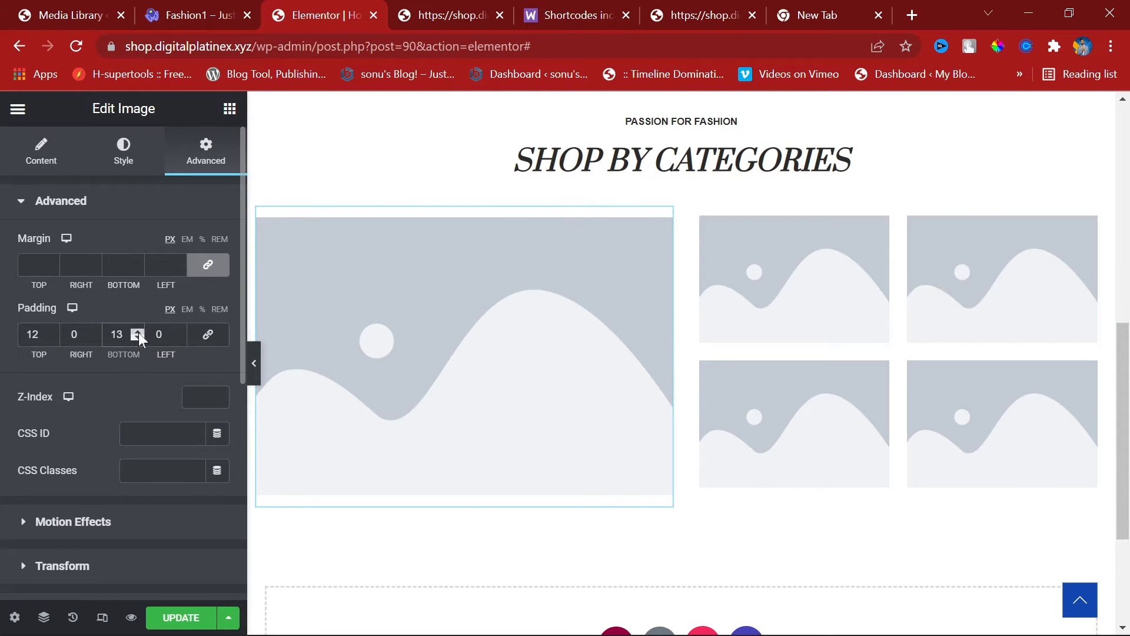
{"action": "left_click", "coordinate": [139, 333]}
{"action": "left_click", "coordinate": [139, 333]}
{"action": "left_click", "coordinate": [139, 339]}
{"action": "left_click", "coordinate": [139, 340]}
{"action": "left_click", "coordinate": [139, 340]}
{"action": "left_click", "coordinate": [139, 339]}
{"action": "left_click", "coordinate": [139, 340]}
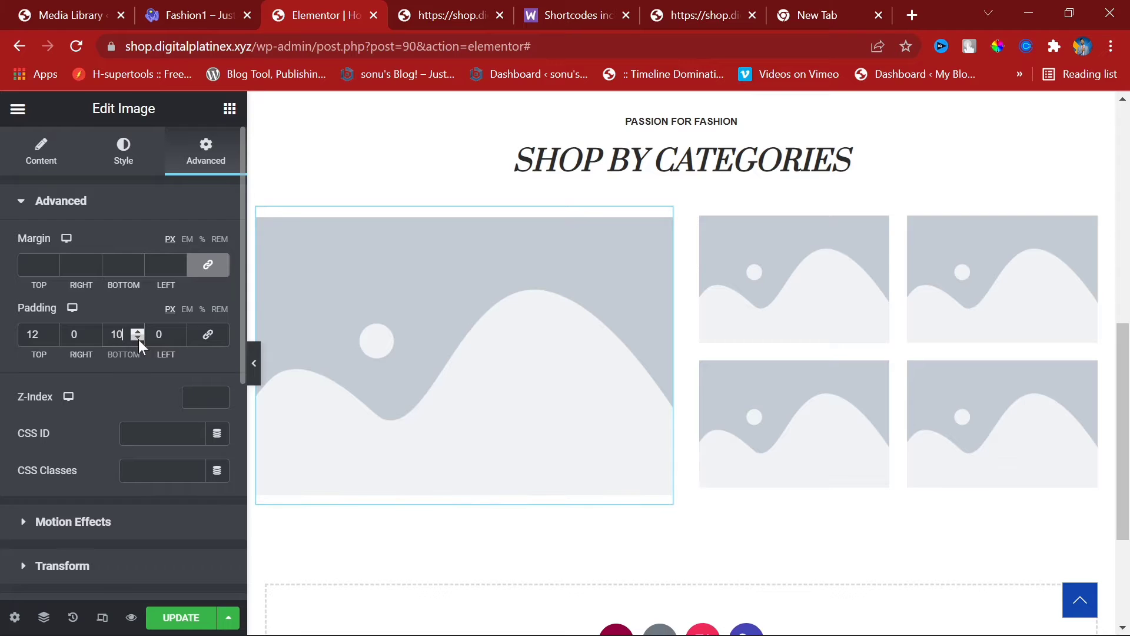
{"action": "left_click", "coordinate": [139, 340]}
{"action": "left_click", "coordinate": [139, 340]}
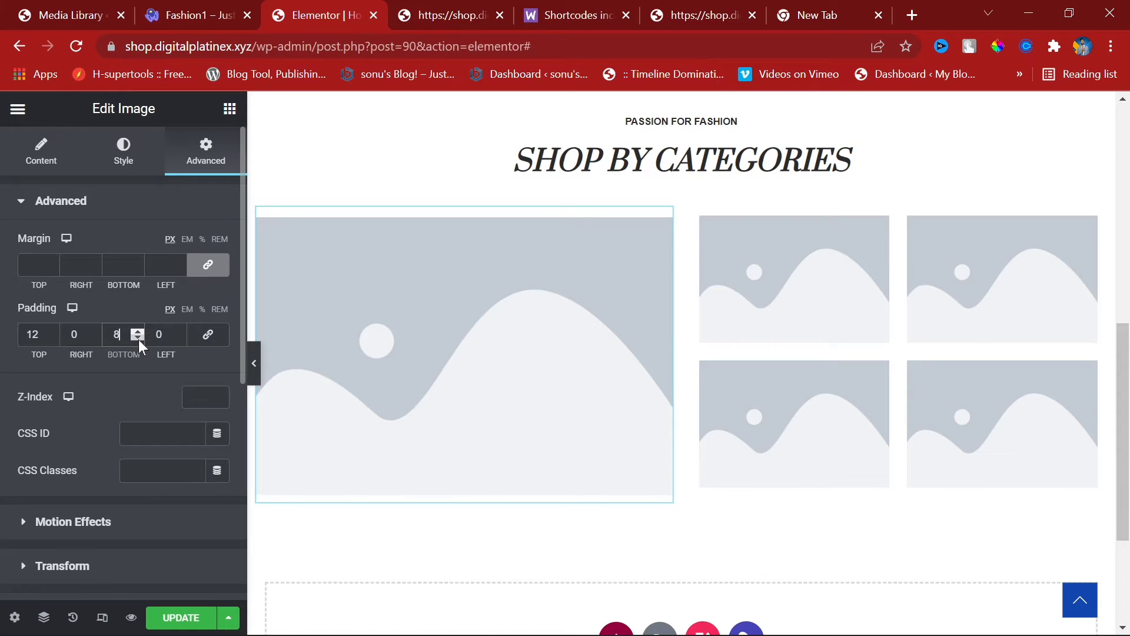
{"action": "left_click", "coordinate": [52, 338]}
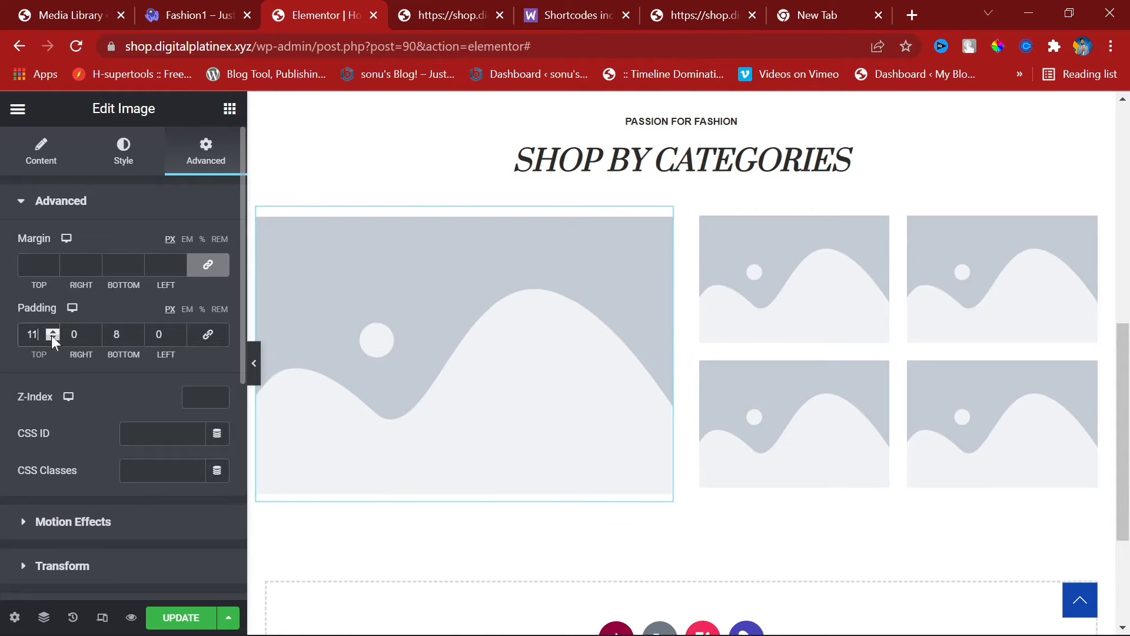
{"action": "left_click", "coordinate": [52, 338]}
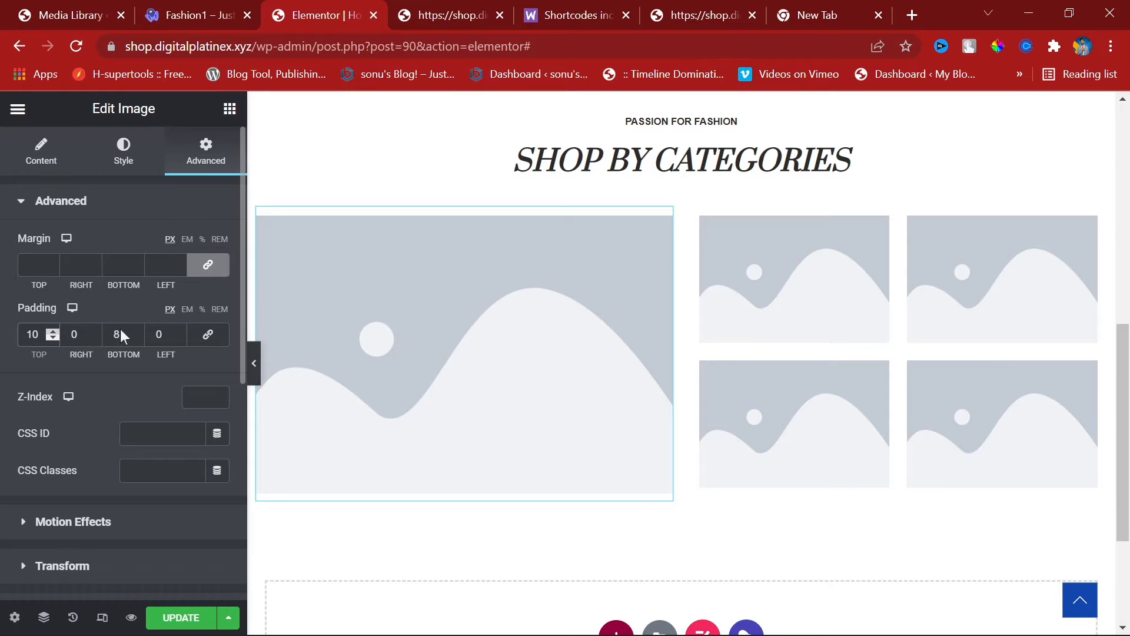
{"action": "left_click", "coordinate": [255, 365]}
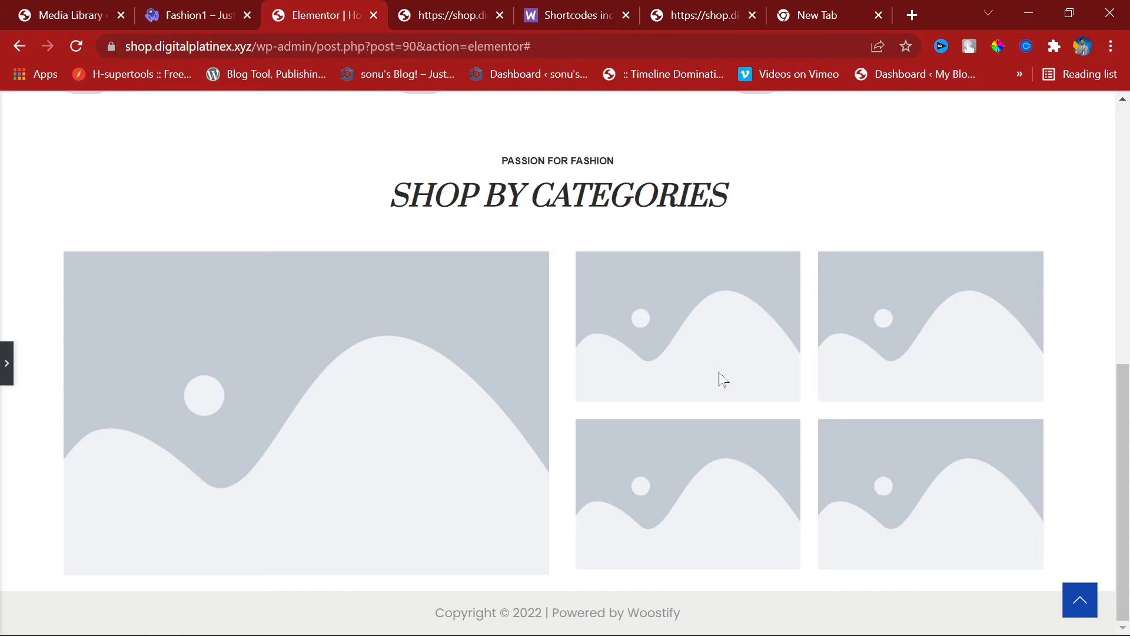
{"action": "left_click", "coordinate": [5, 363]}
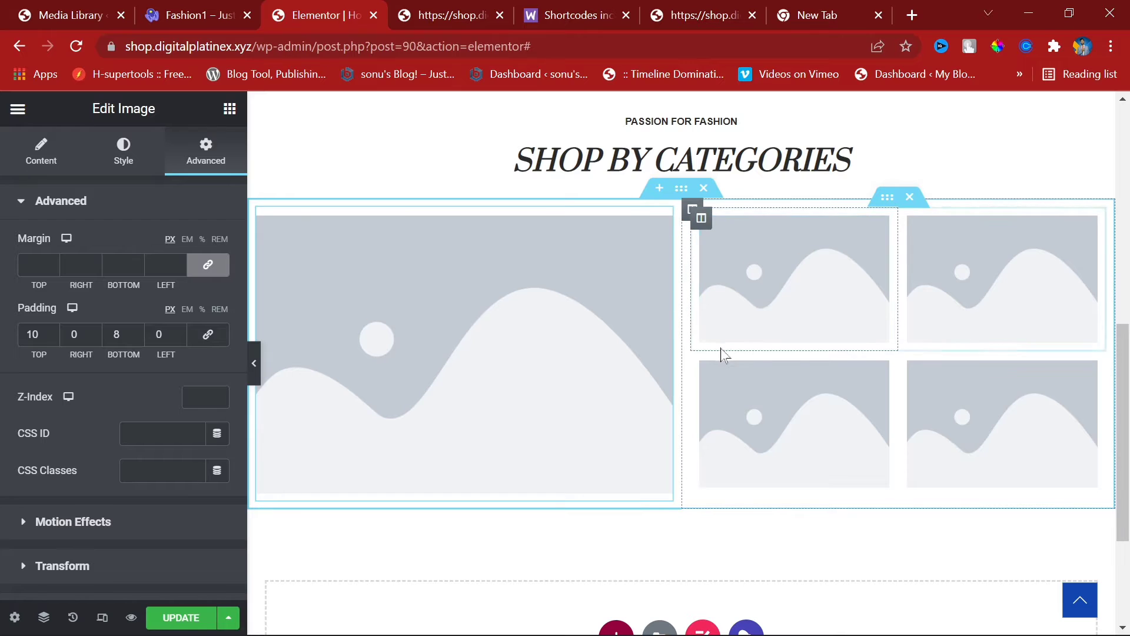
Step: Set the right image column's padding to 0 and preview the widened grid
{"action": "left_click", "coordinate": [692, 210]}
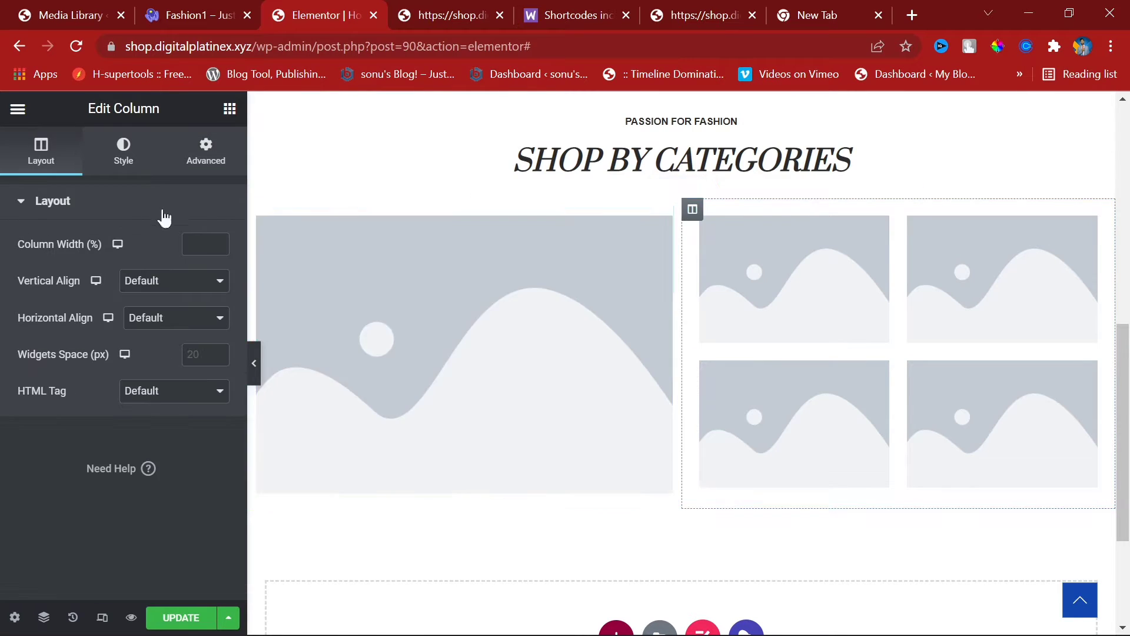
{"action": "left_click", "coordinate": [189, 168]}
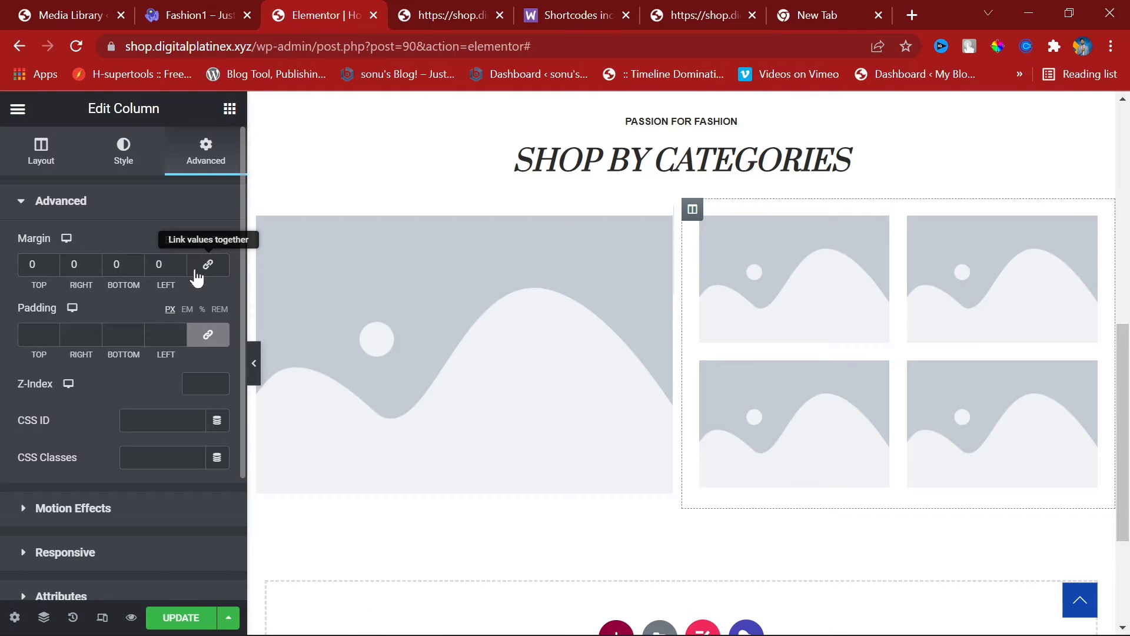
{"action": "left_click", "coordinate": [208, 334]}
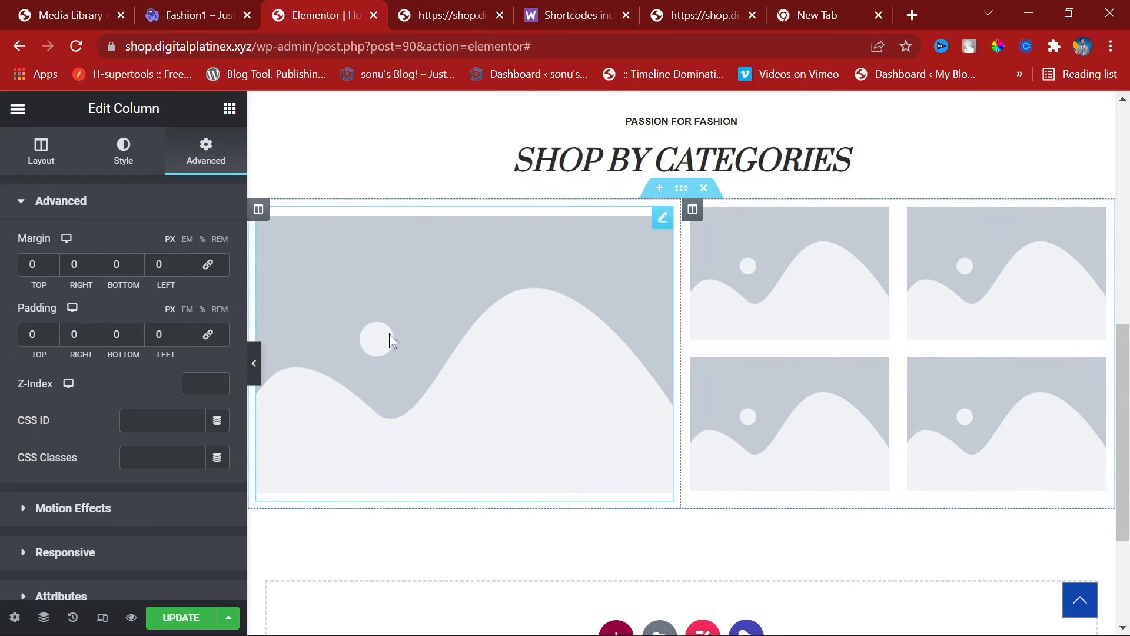
{"action": "left_click", "coordinate": [254, 363]}
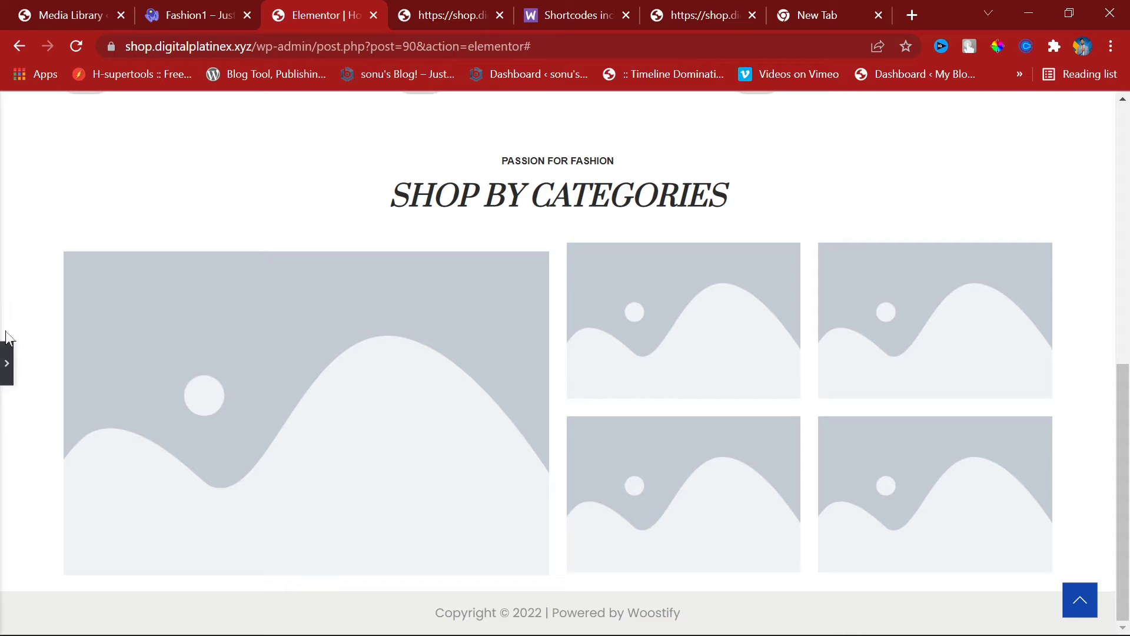
{"action": "left_click", "coordinate": [6, 362]}
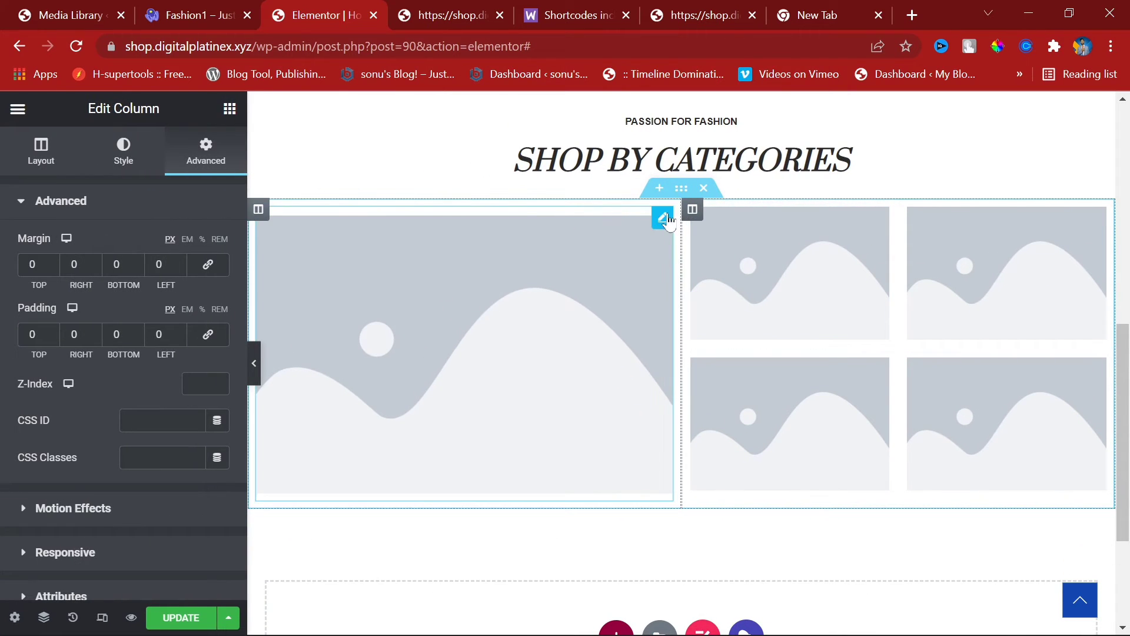
Step: Clear the large image's padding to 0, preview, then view the Fashion1 demo page
{"action": "left_click", "coordinate": [661, 219]}
{"action": "left_click", "coordinate": [207, 334]}
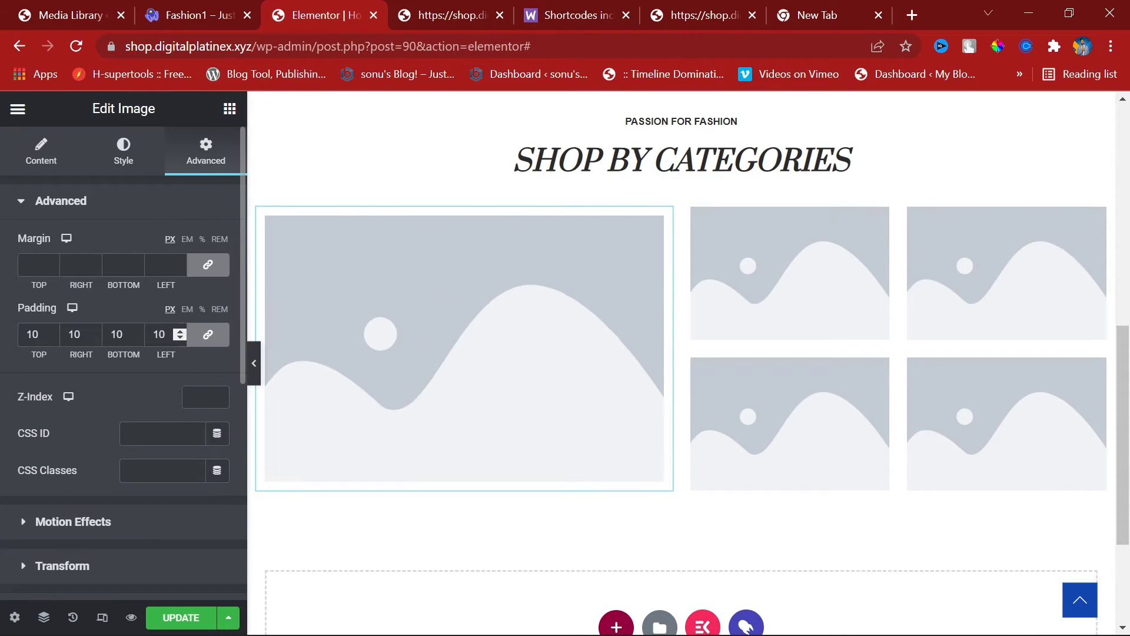
{"action": "double_click", "coordinate": [159, 334]}
{"action": "key", "text": "BackSpace"}
{"action": "left_click", "coordinate": [210, 336]}
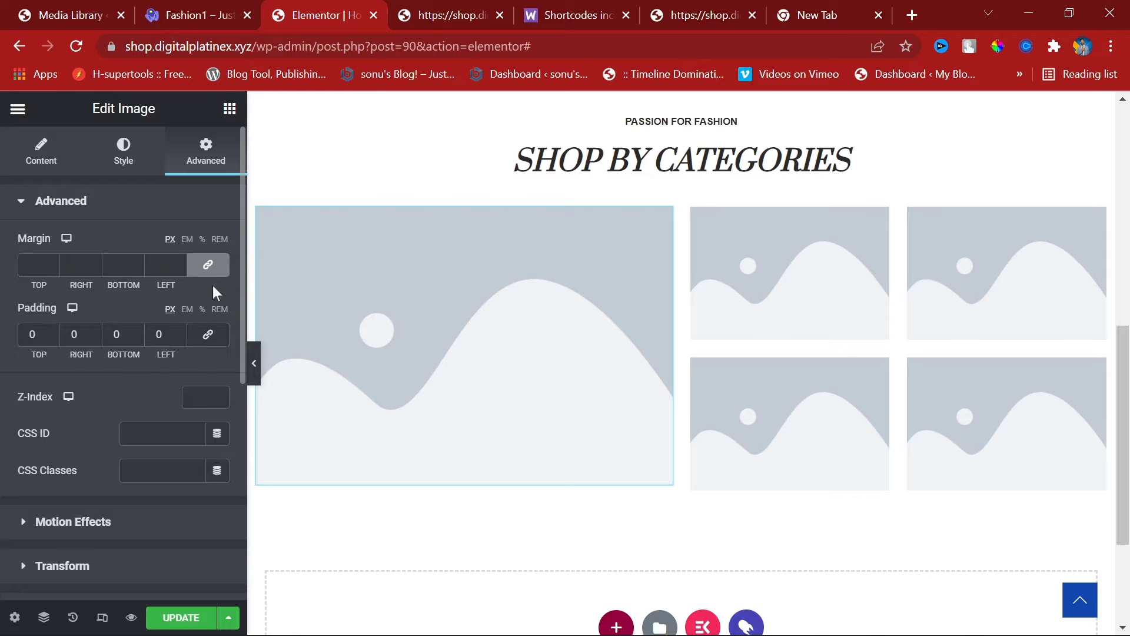
{"action": "left_click", "coordinate": [208, 265]}
{"action": "left_click", "coordinate": [253, 363]}
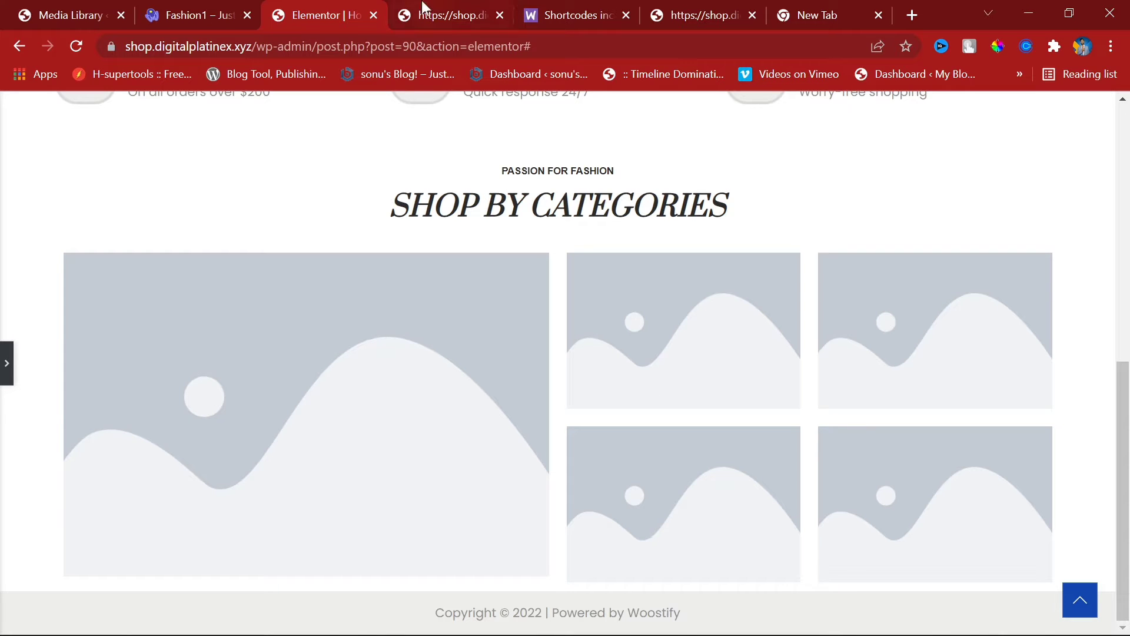
{"action": "left_click", "coordinate": [189, 3]}
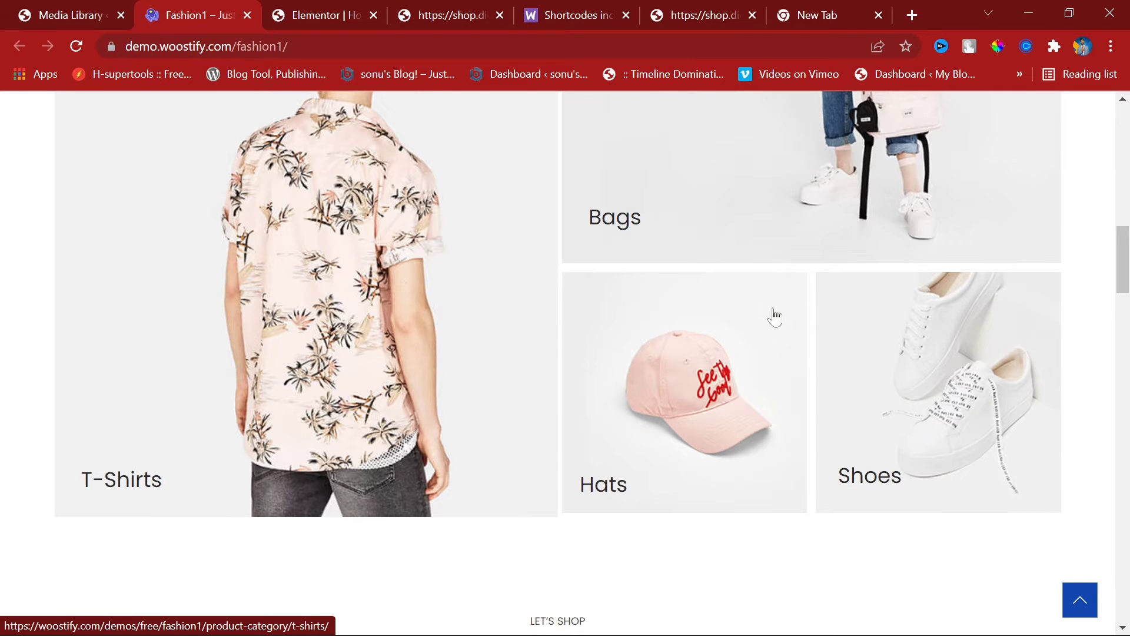
Step: Review the demo's Shop By Categories grid, then open the Media Library's Select Files picker
{"action": "scroll", "coordinate": [706, 241], "scroll_direction": "up", "scroll_amount": 5}
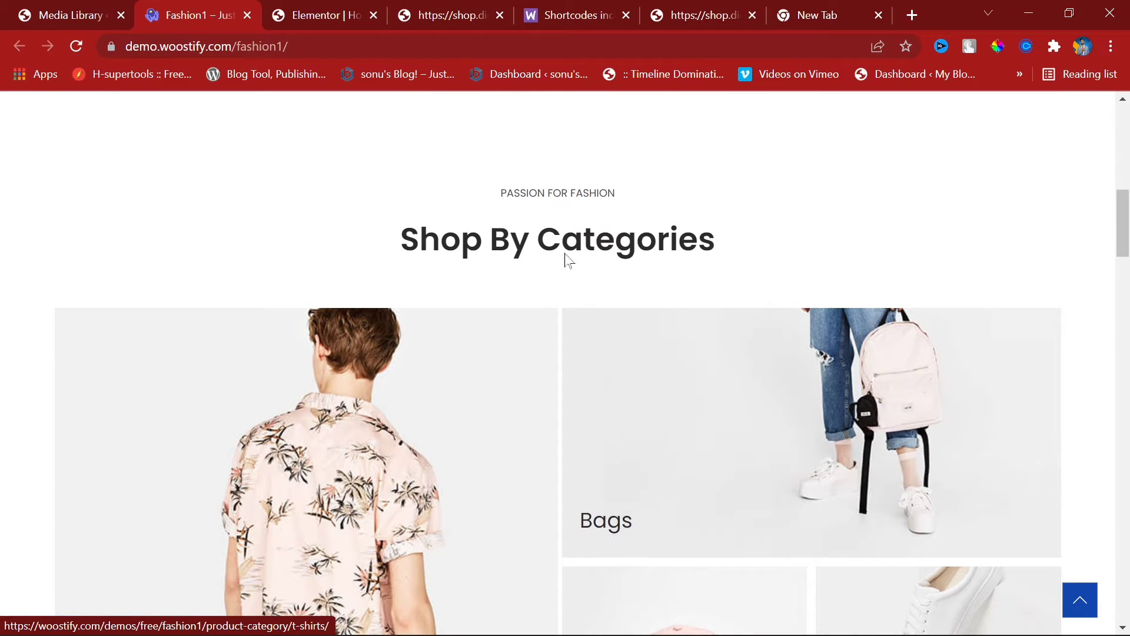
{"action": "scroll", "coordinate": [677, 344], "scroll_direction": "down", "scroll_amount": 3}
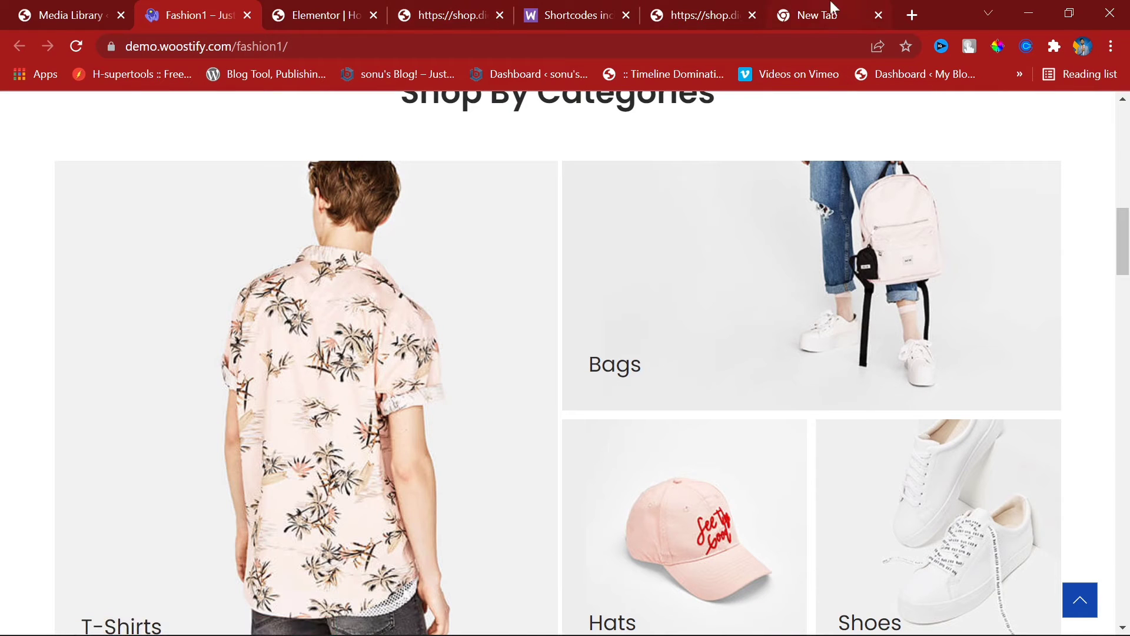
{"action": "left_click", "coordinate": [25, 8]}
{"action": "scroll", "coordinate": [416, 320], "scroll_direction": "up", "scroll_amount": 3}
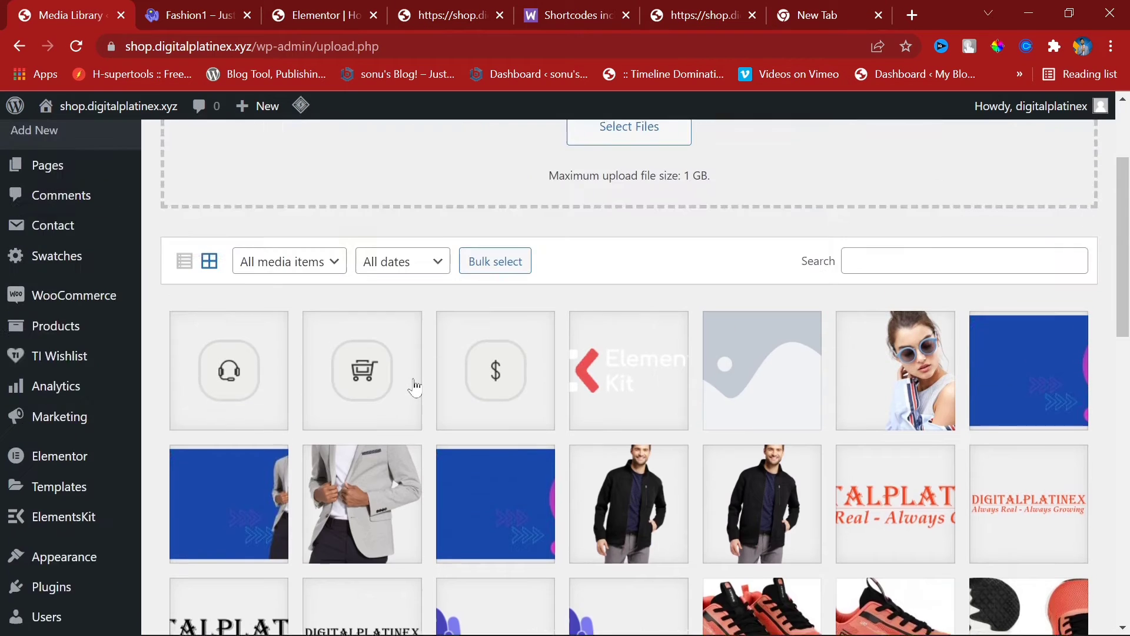
{"action": "scroll", "coordinate": [707, 257], "scroll_direction": "down", "scroll_amount": 5}
{"action": "scroll", "coordinate": [809, 439], "scroll_direction": "up", "scroll_amount": 3}
{"action": "scroll", "coordinate": [809, 439], "scroll_direction": "up", "scroll_amount": 5}
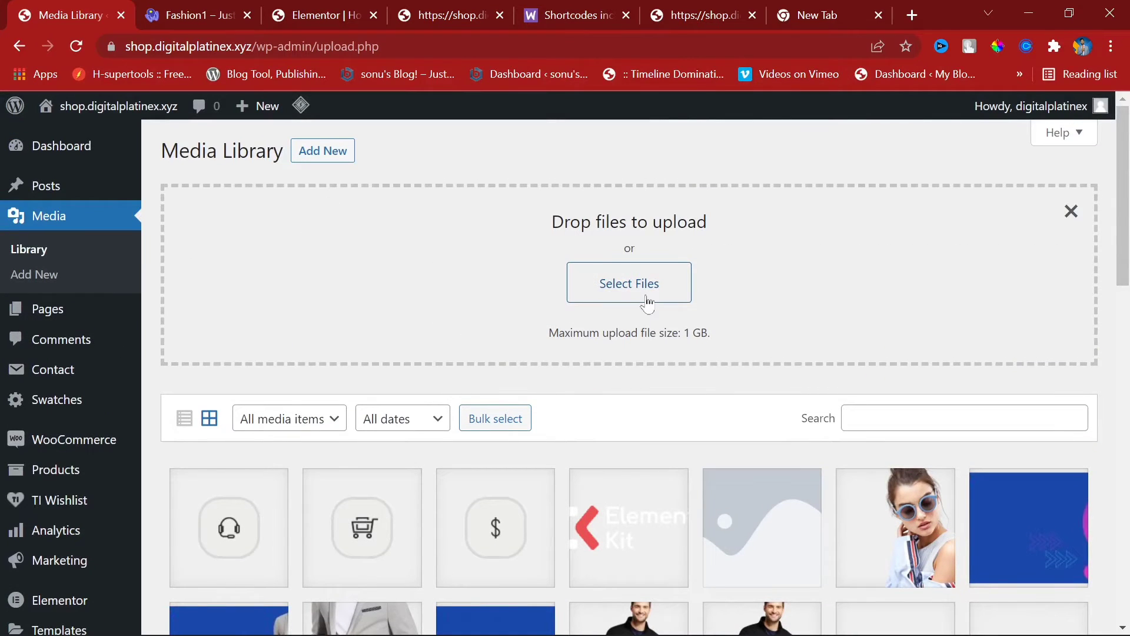
{"action": "left_click", "coordinate": [647, 297]}
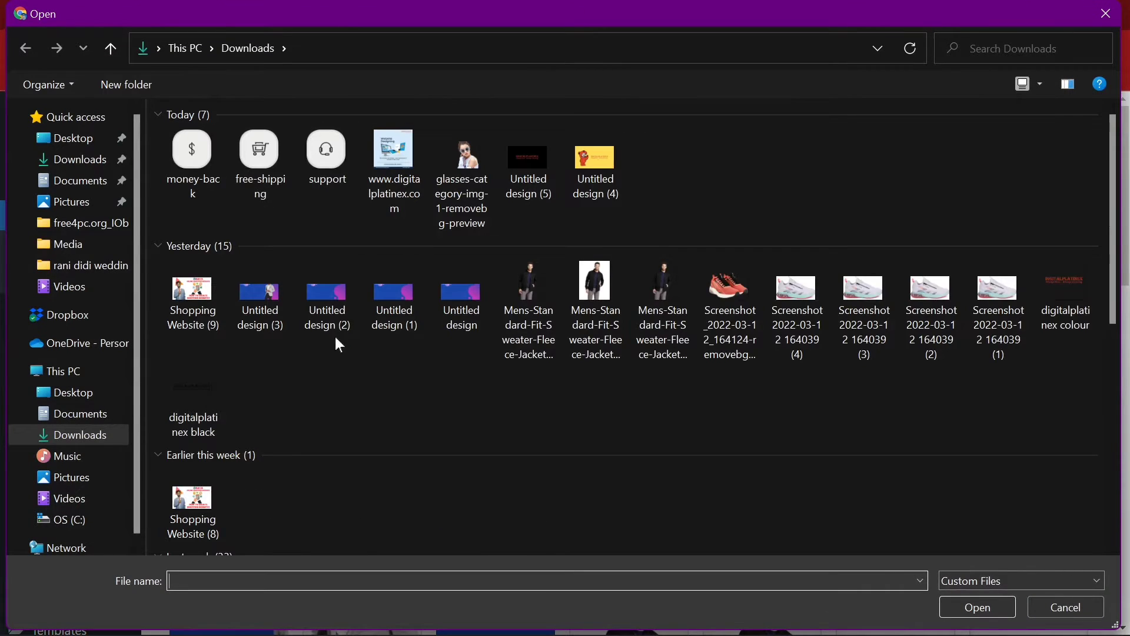
Step: Browse to Desktop > digitalsonu shop (1) > digitalsonu shop > Media in the file dialog
{"action": "left_click", "coordinate": [67, 256]}
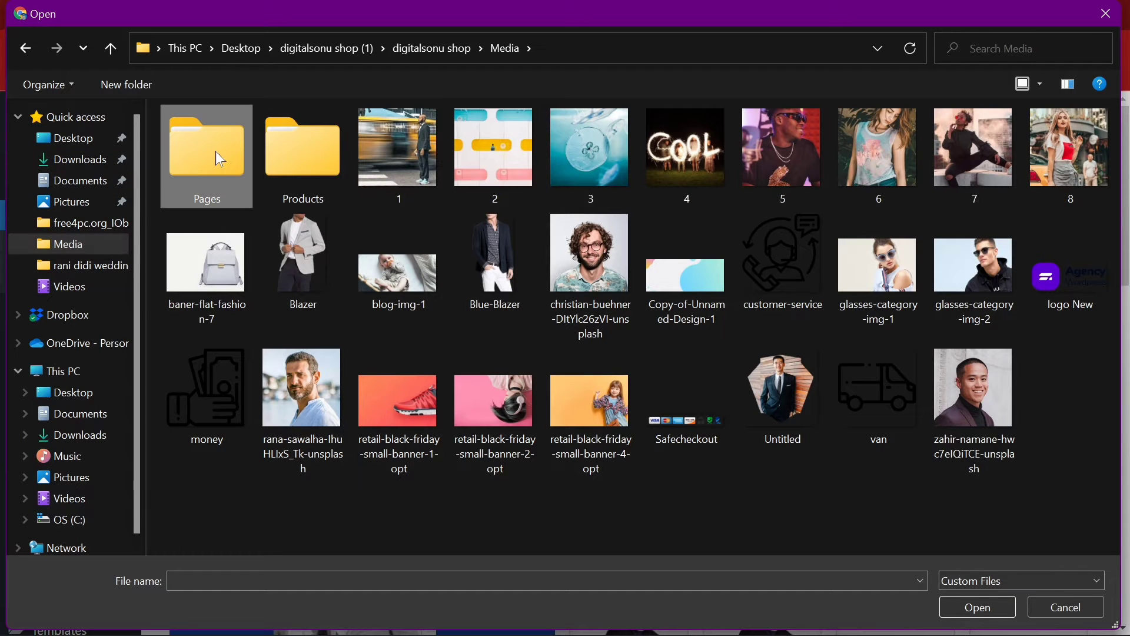
{"action": "left_click", "coordinate": [69, 147]}
{"action": "double_click", "coordinate": [1068, 136]}
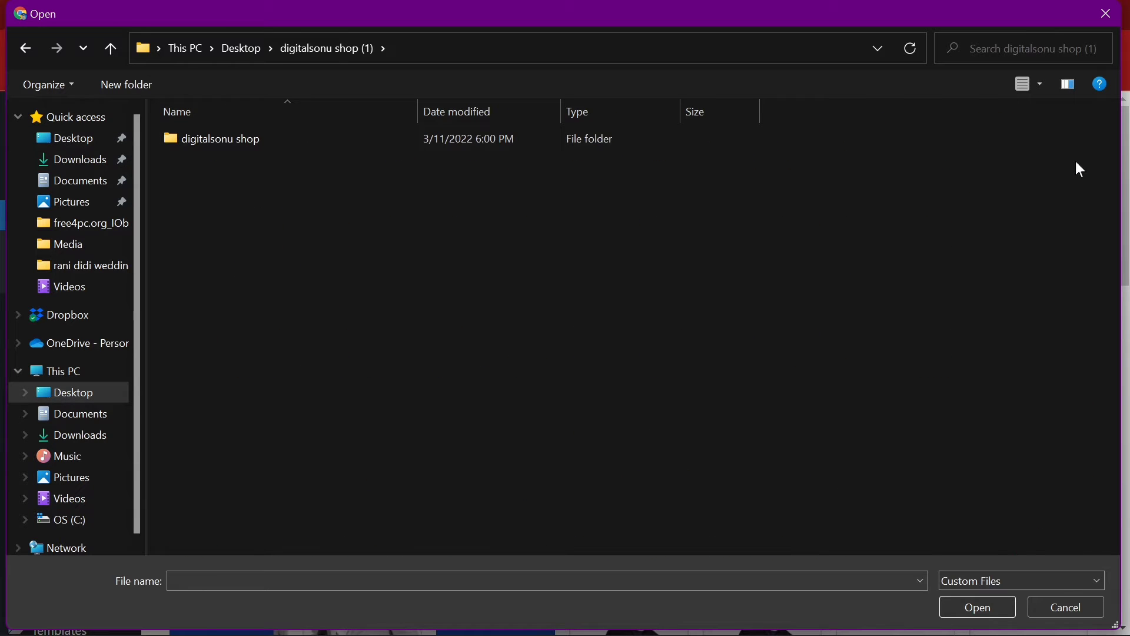
{"action": "double_click", "coordinate": [241, 143]}
{"action": "double_click", "coordinate": [241, 143]}
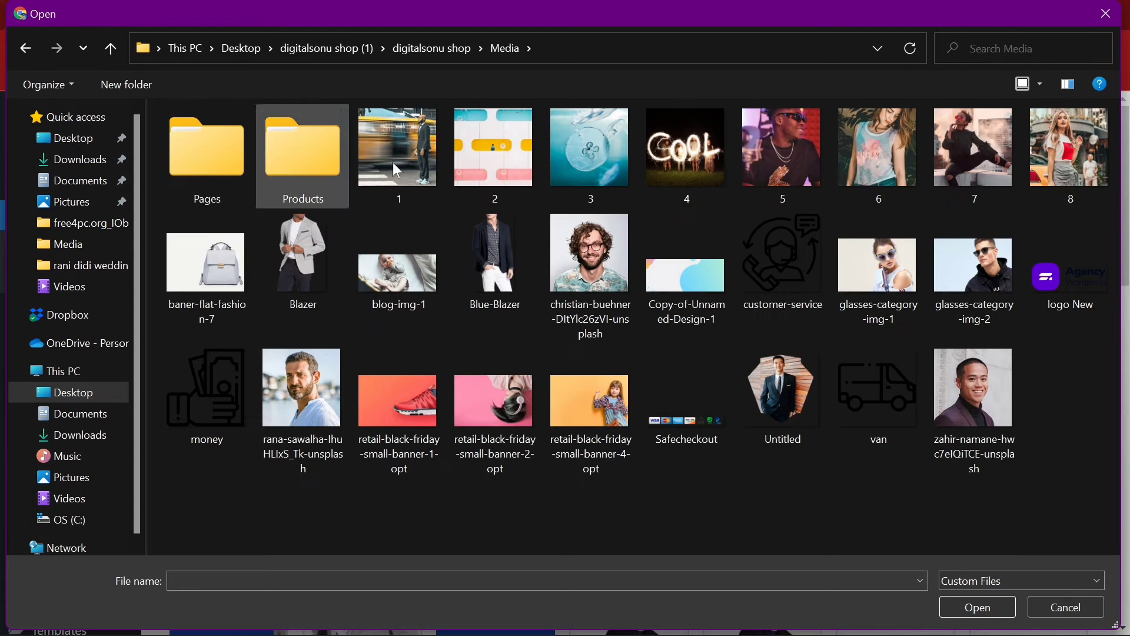
{"action": "double_click", "coordinate": [240, 169]}
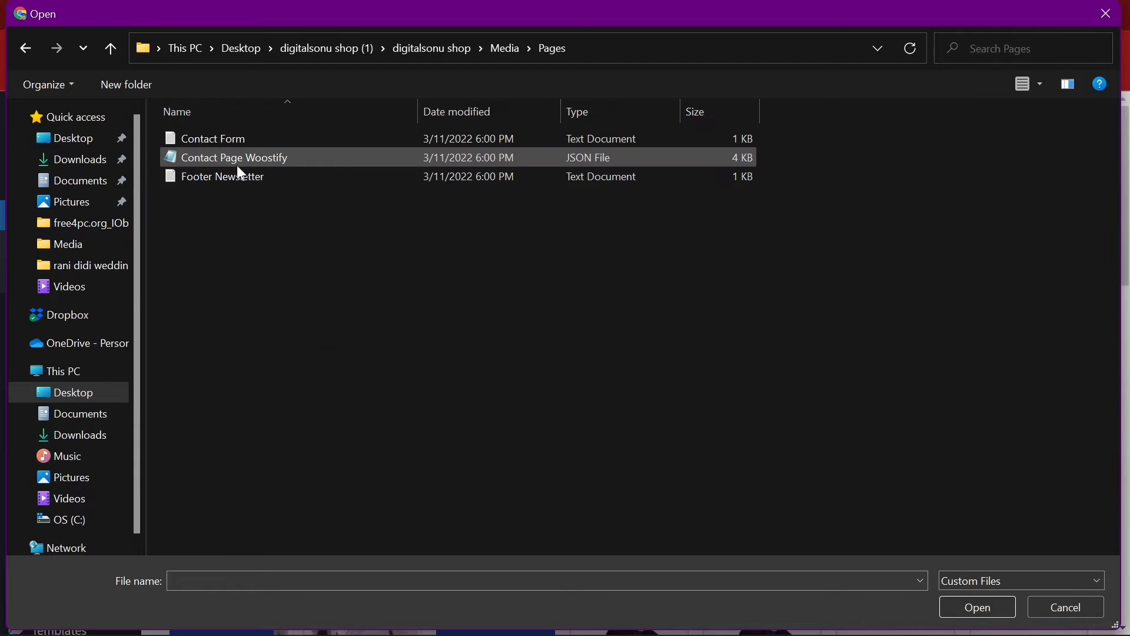
{"action": "left_click", "coordinate": [110, 48]}
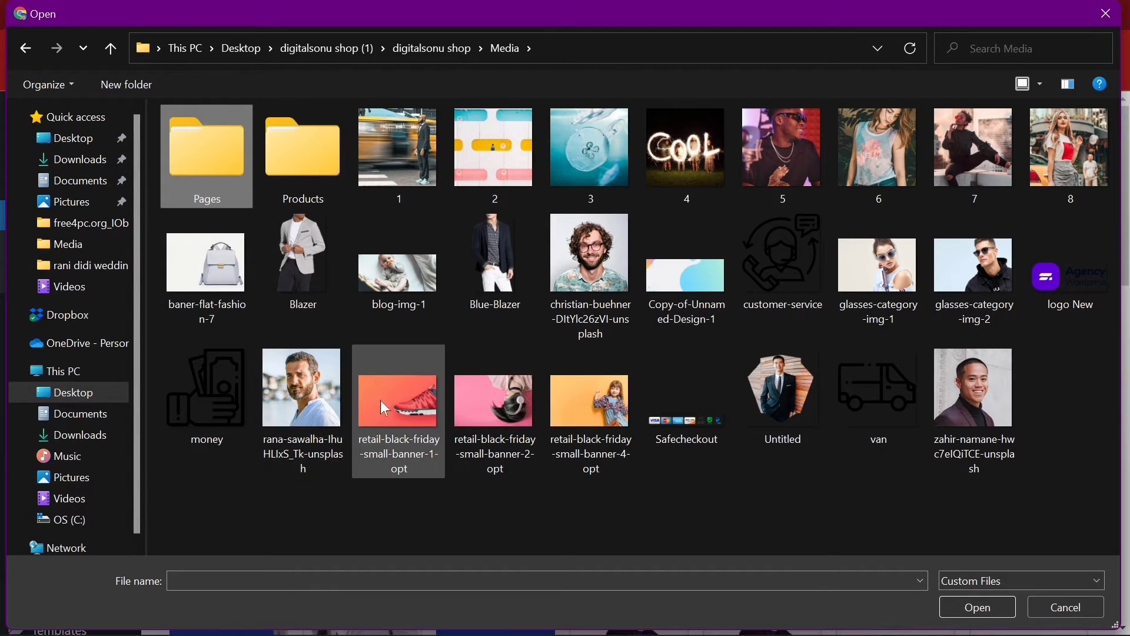
Step: Upload the three retail-black-friday banners plus glasses-category-img-1 and -2, then return to Elementor
{"action": "left_click_drag", "start_coordinate": [640, 507], "coordinate": [380, 387]}
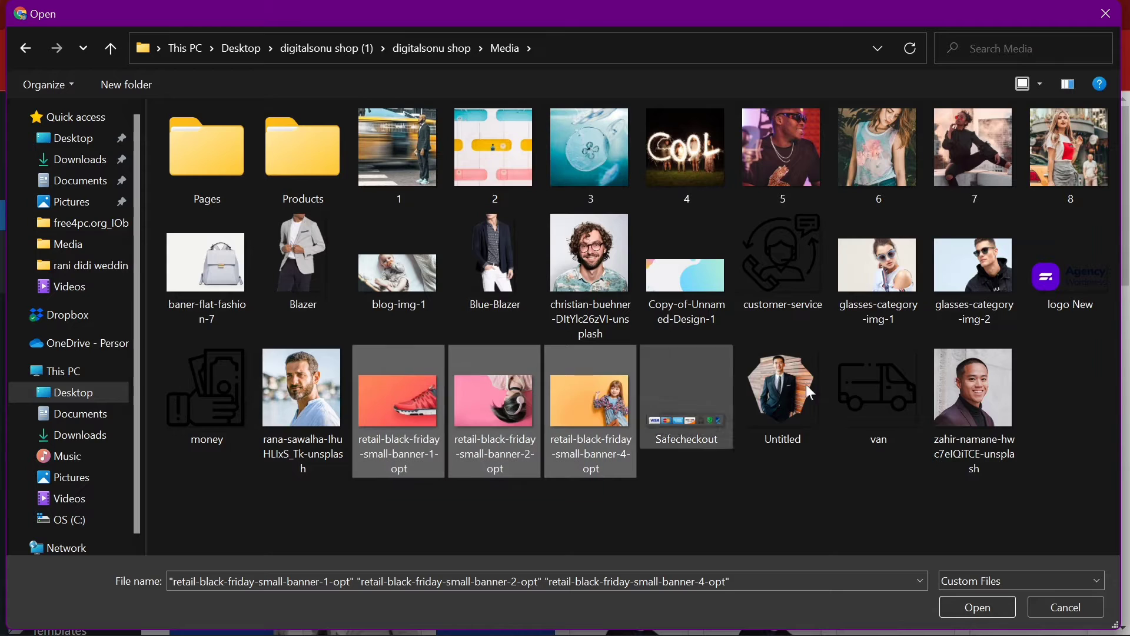
{"action": "left_click", "coordinate": [874, 277], "text": "ctrl"}
{"action": "left_click", "coordinate": [984, 254], "text": "ctrl"}
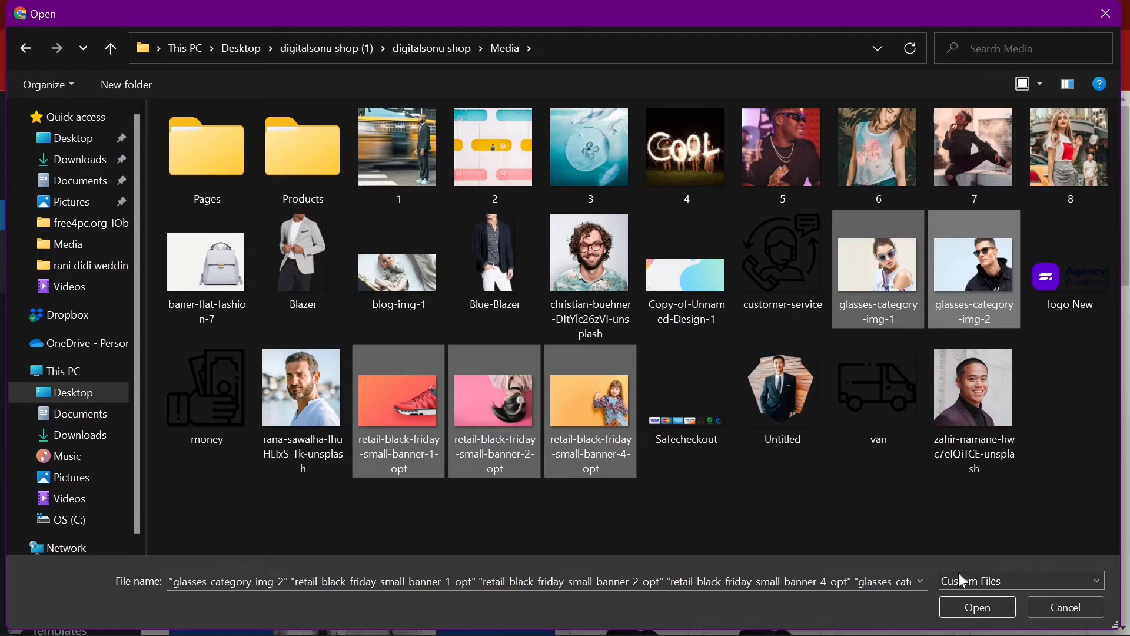
{"action": "left_click", "coordinate": [972, 608]}
{"action": "scroll", "coordinate": [965, 612], "scroll_direction": "down", "scroll_amount": 15}
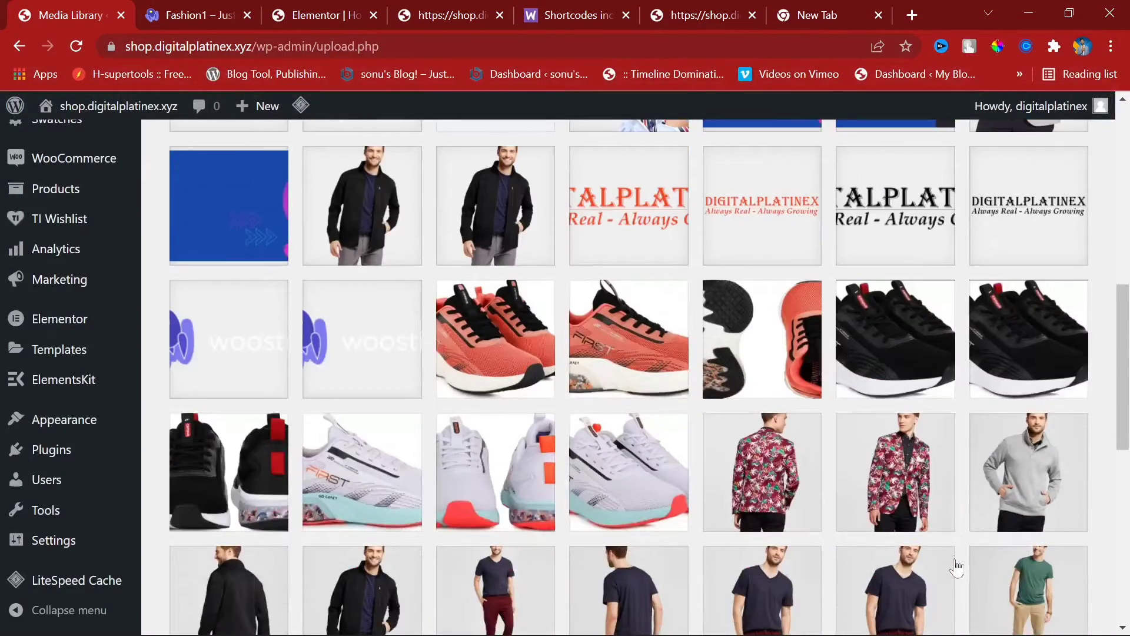
{"action": "scroll", "coordinate": [528, 486], "scroll_direction": "up", "scroll_amount": 20}
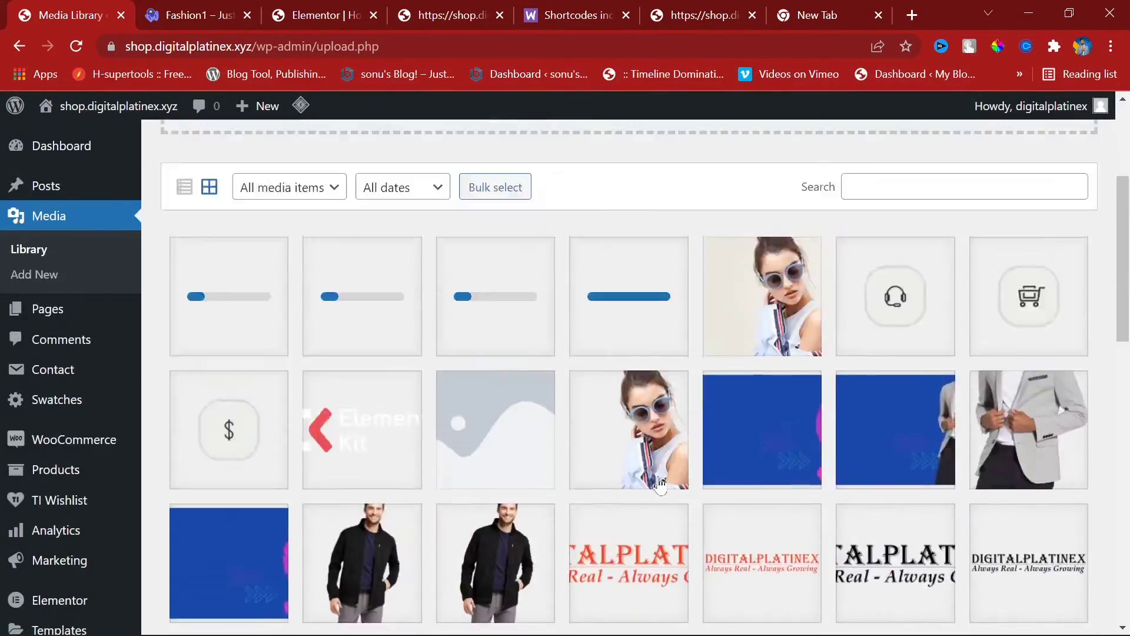
{"action": "scroll", "coordinate": [755, 247], "scroll_direction": "down", "scroll_amount": 4}
{"action": "scroll", "coordinate": [754, 247], "scroll_direction": "up", "scroll_amount": 5}
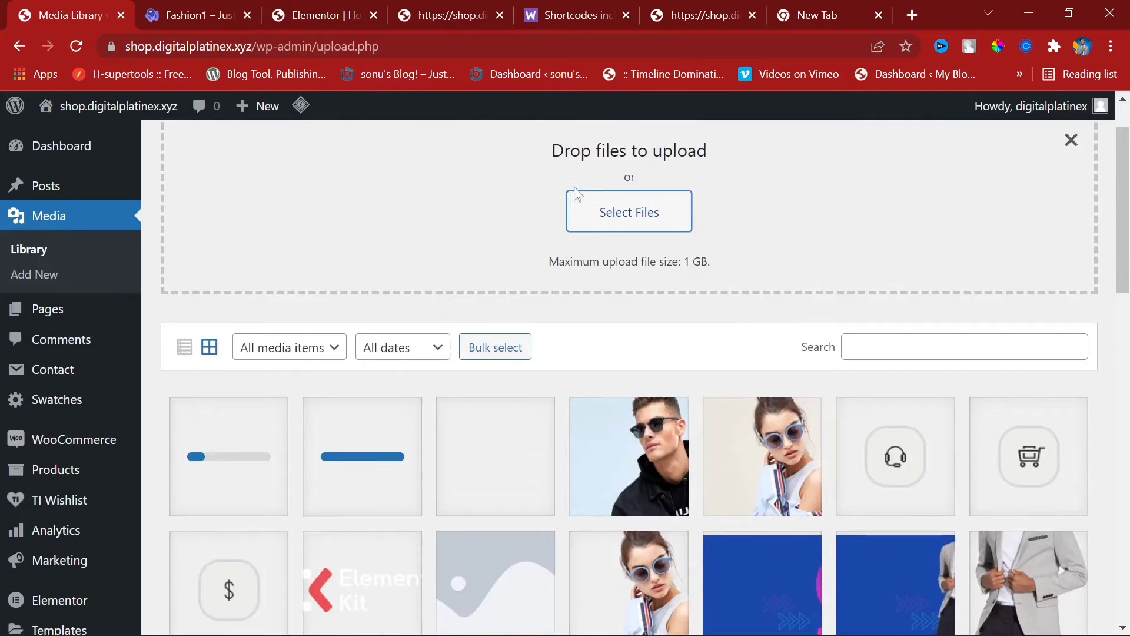
{"action": "left_click", "coordinate": [323, 3]}
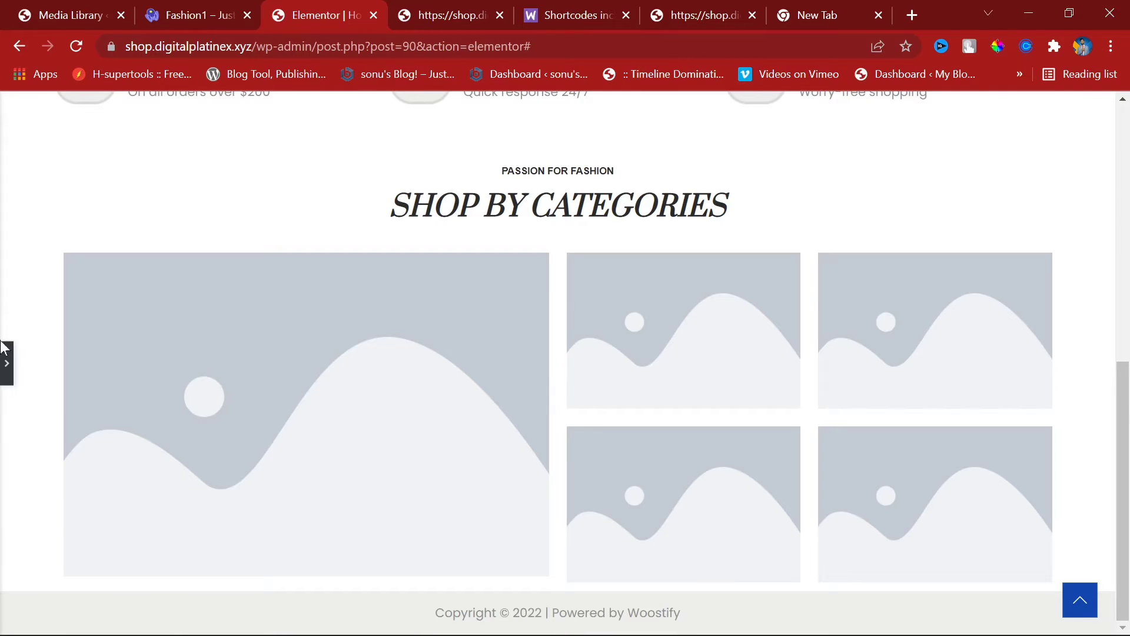
Step: Replace the large tile's image with glasses-category-img-2 from the Media Library
{"action": "left_click", "coordinate": [6, 363]}
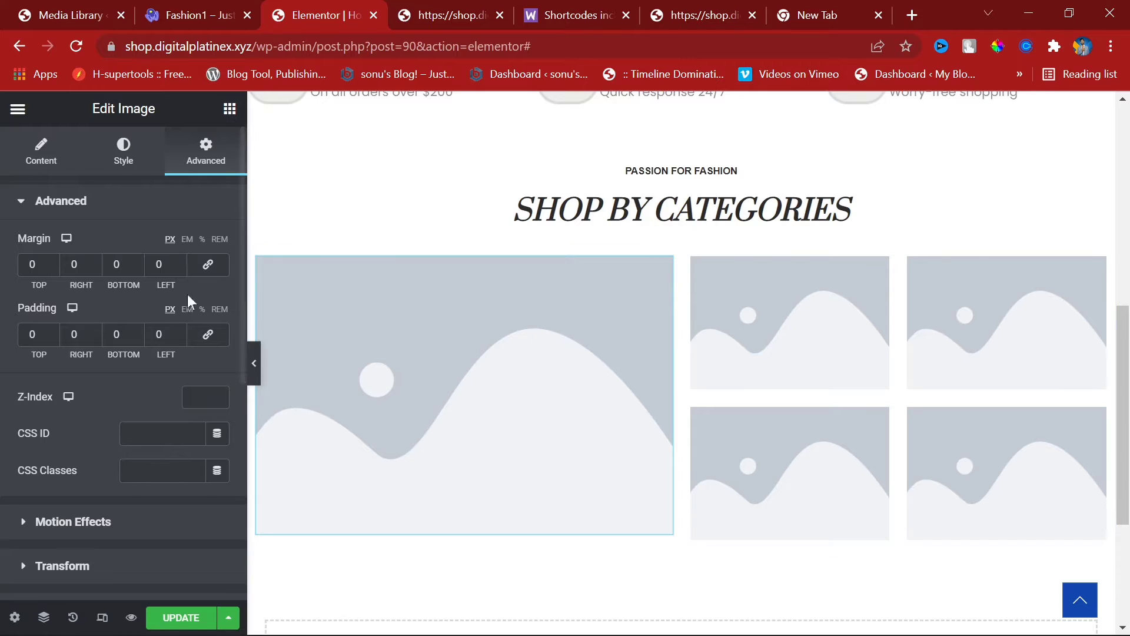
{"action": "left_click", "coordinate": [122, 154]}
{"action": "left_click", "coordinate": [40, 167]}
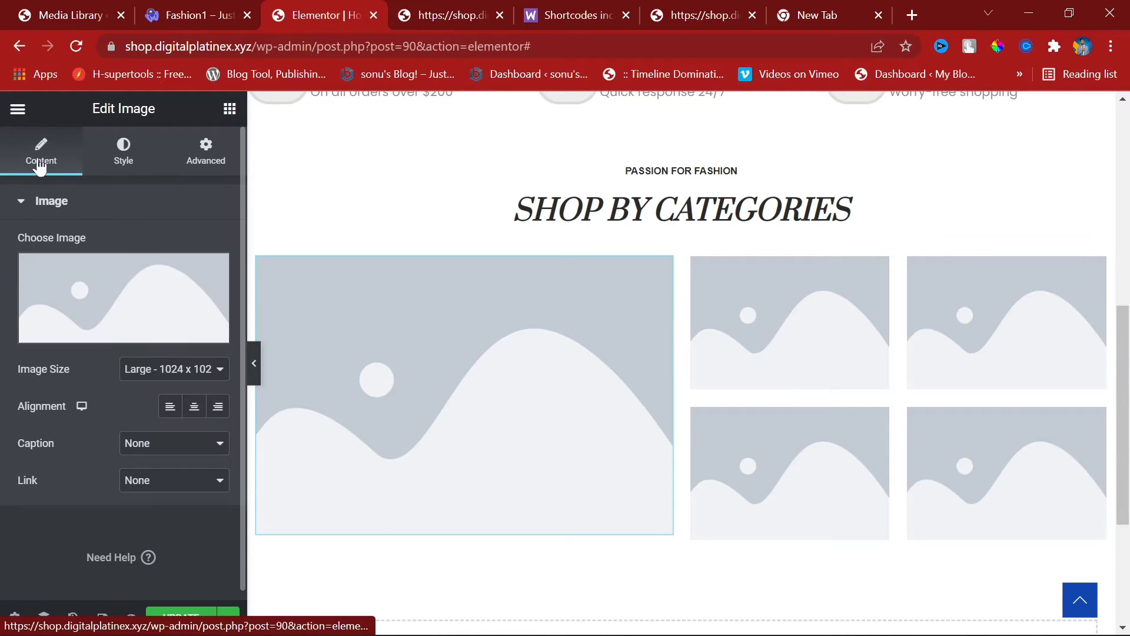
{"action": "left_click", "coordinate": [151, 319]}
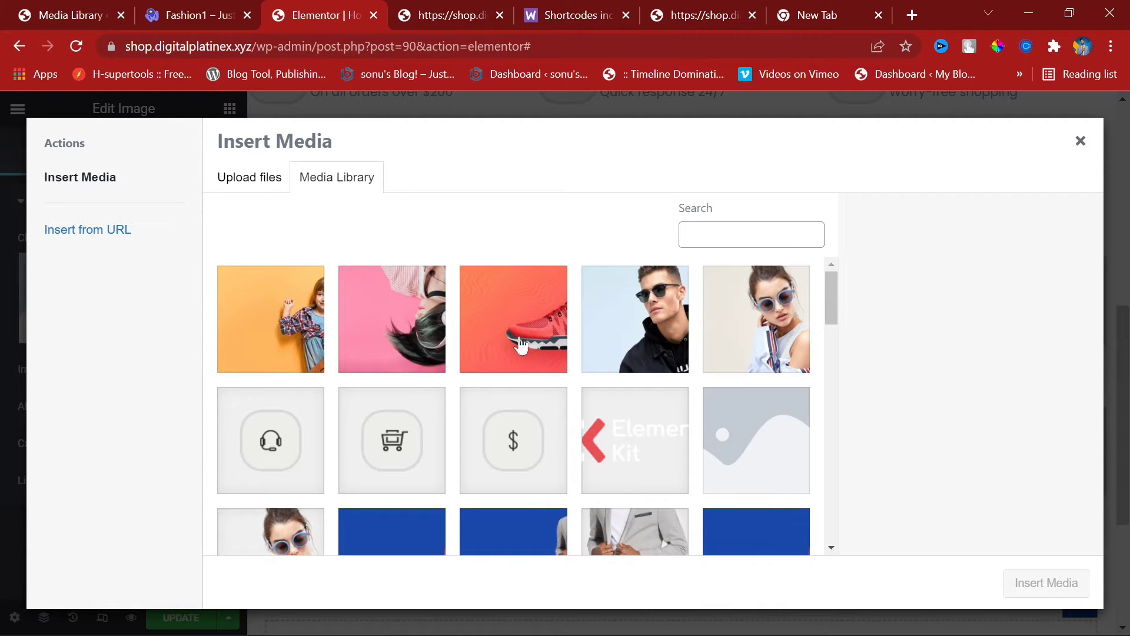
{"action": "left_click", "coordinate": [642, 333]}
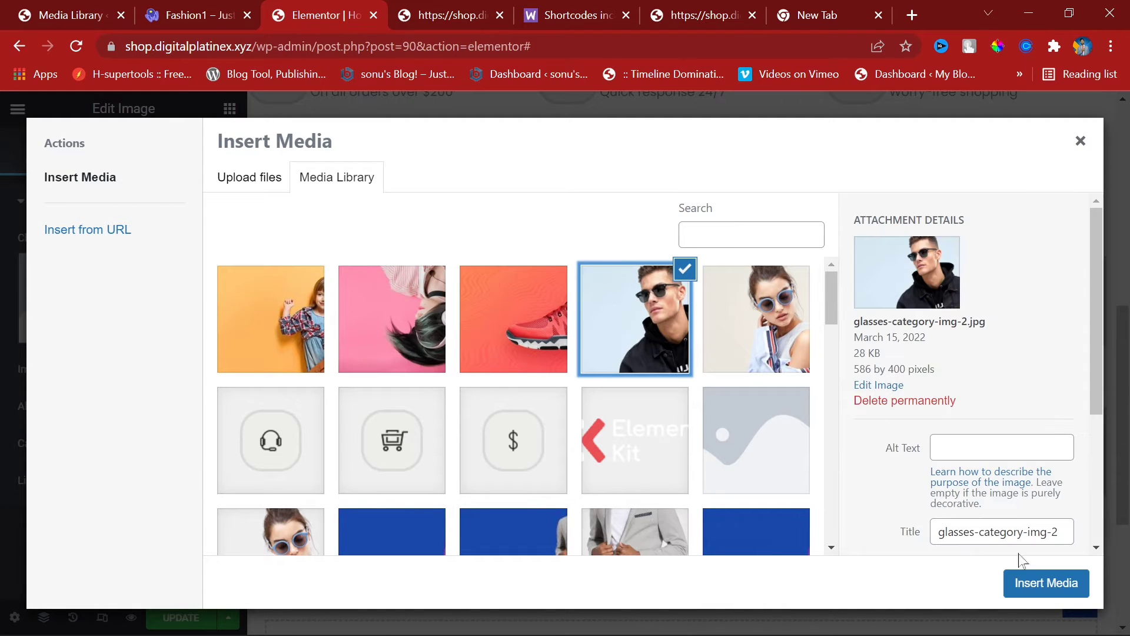
{"action": "left_click", "coordinate": [1027, 581]}
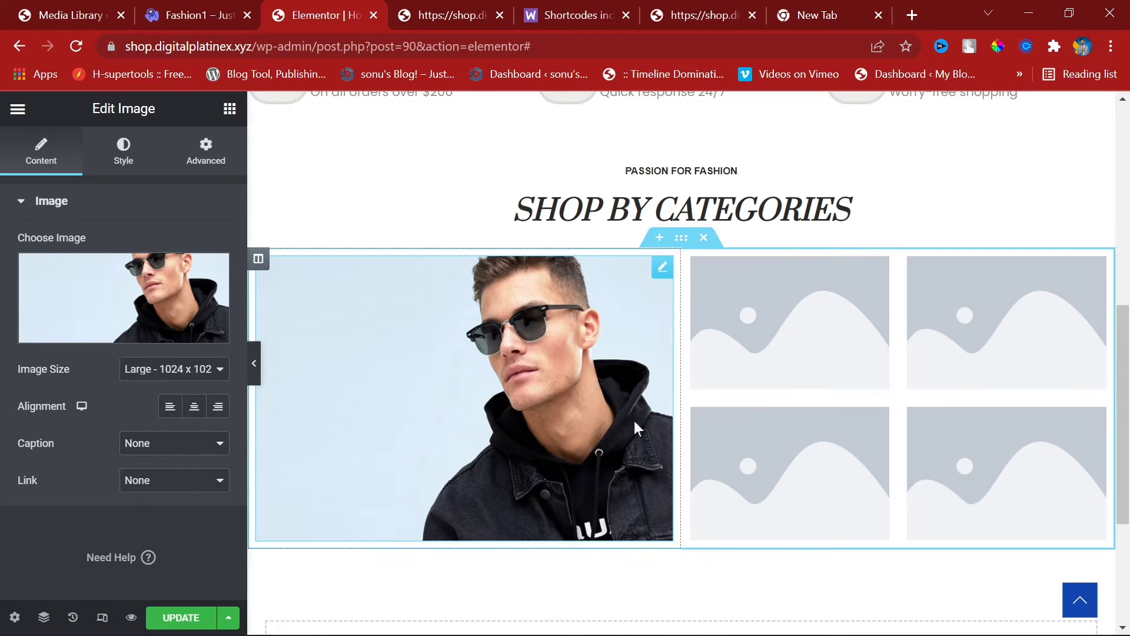
{"action": "scroll", "coordinate": [440, 437], "scroll_direction": "down", "scroll_amount": 3}
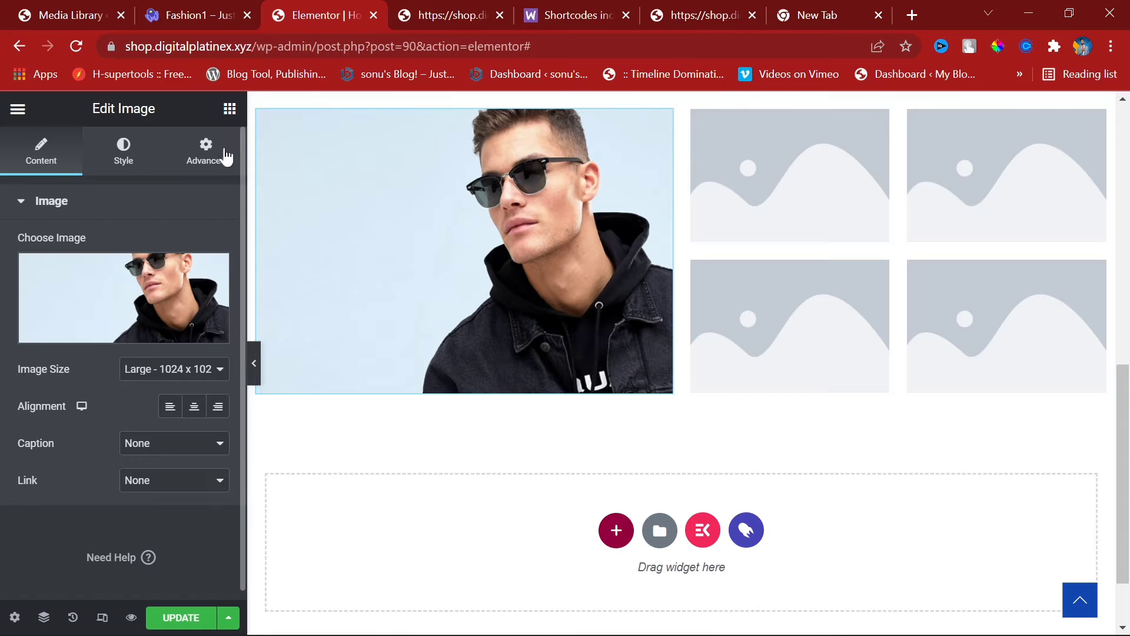
{"action": "left_click", "coordinate": [230, 109]}
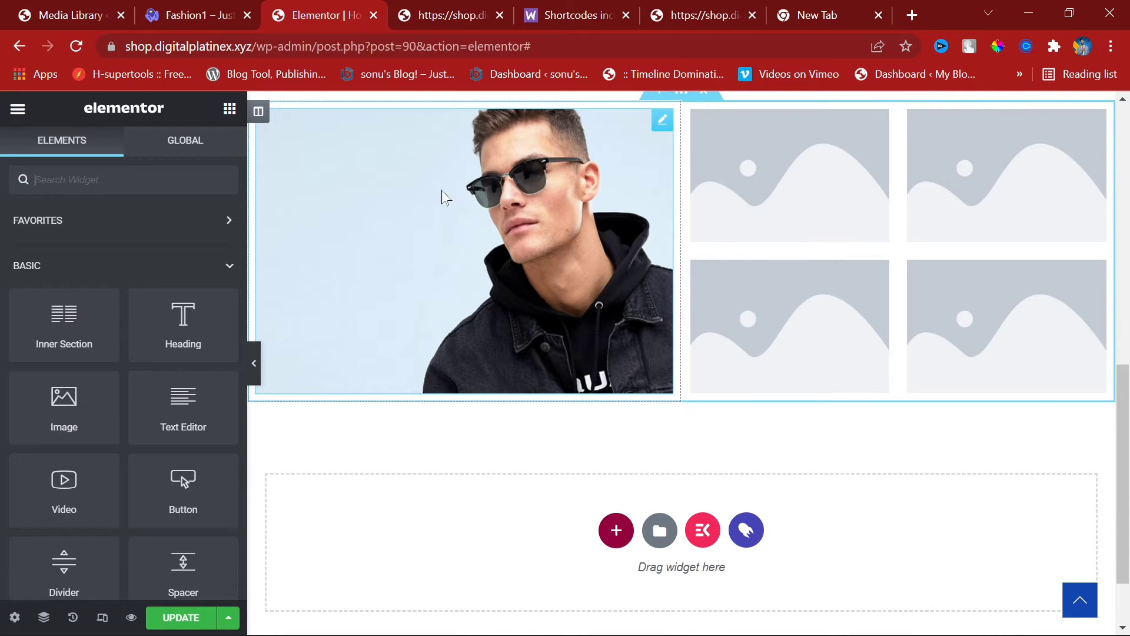
Step: Confirm retail-black-friday-small-banner-4-opt.jpg measures 510 × 335 px, then go to a new tab
{"action": "left_click", "coordinate": [161, 4]}
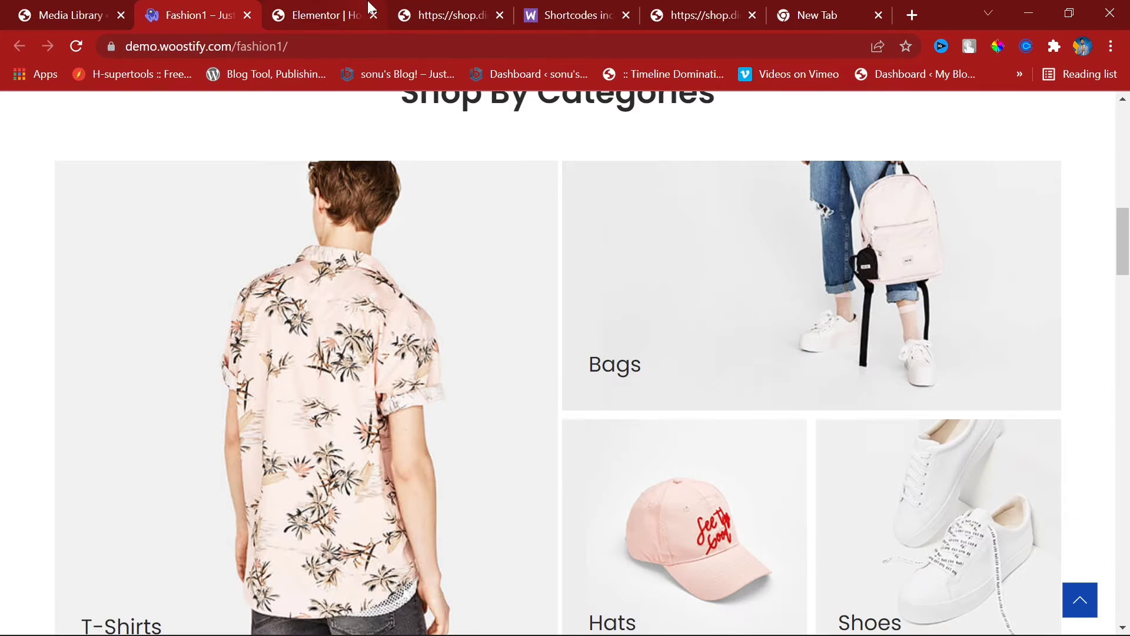
{"action": "left_click", "coordinate": [327, 8]}
{"action": "left_click", "coordinate": [220, 10]}
{"action": "left_click", "coordinate": [100, 9]}
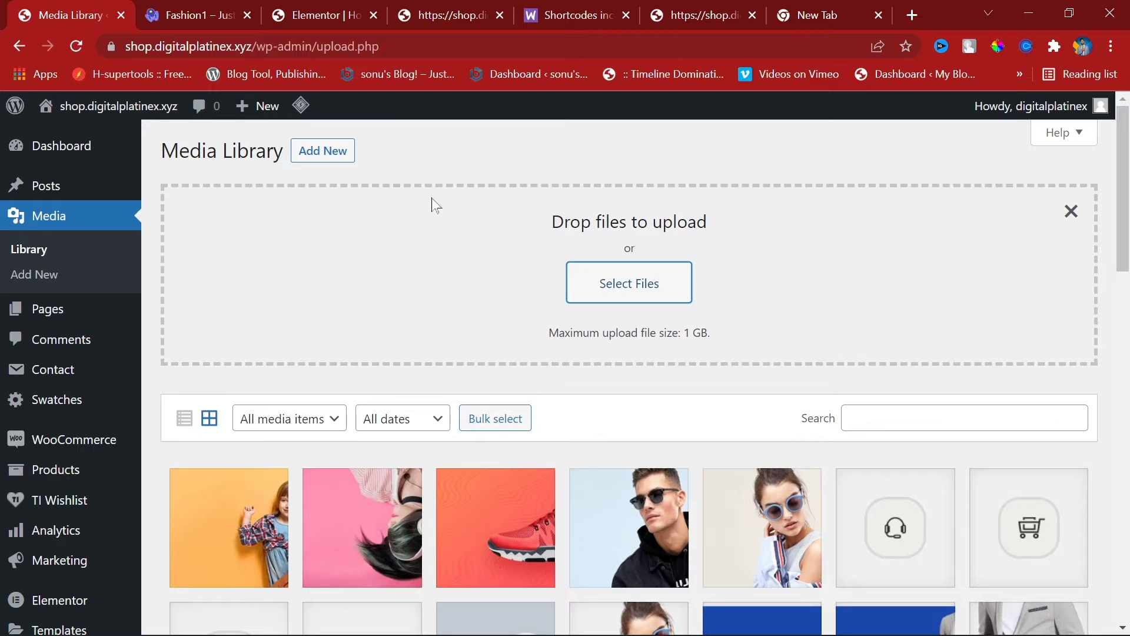
{"action": "left_click", "coordinate": [191, 505]}
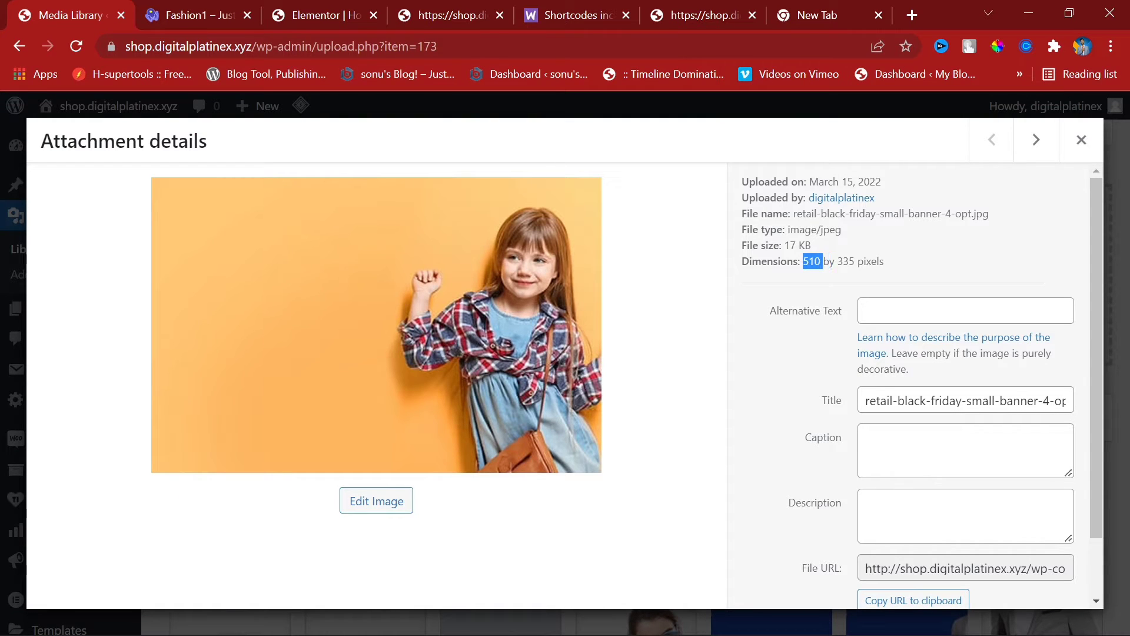
{"action": "left_click", "coordinate": [851, 22]}
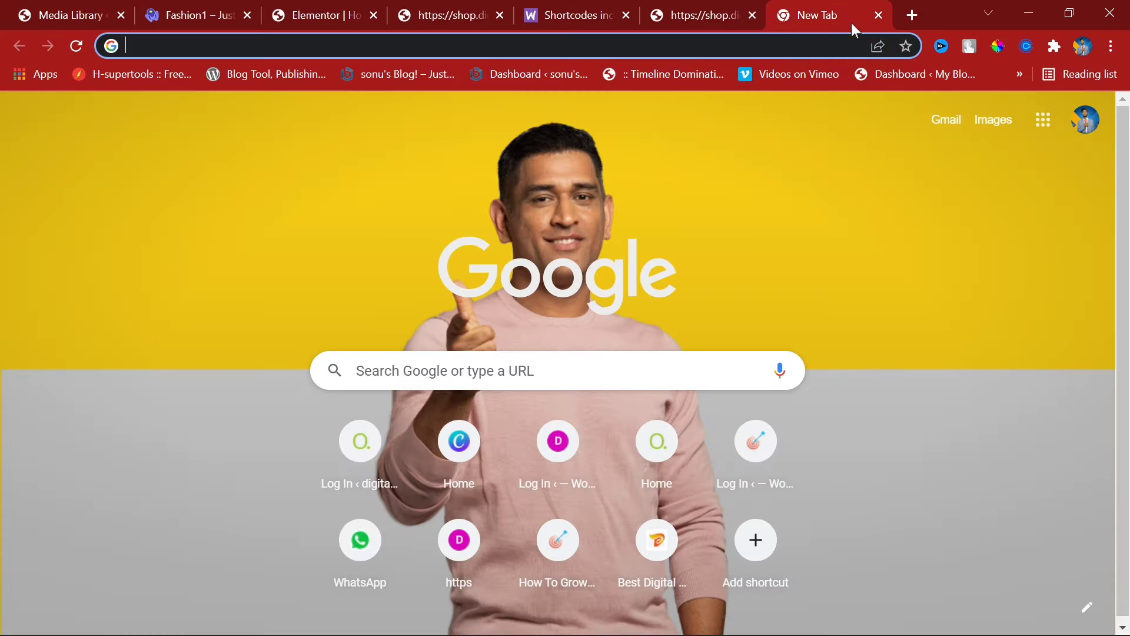
Step: Load Canva and copy the banner's 510 px width from its Attachment details
{"action": "type", "text": "c"}
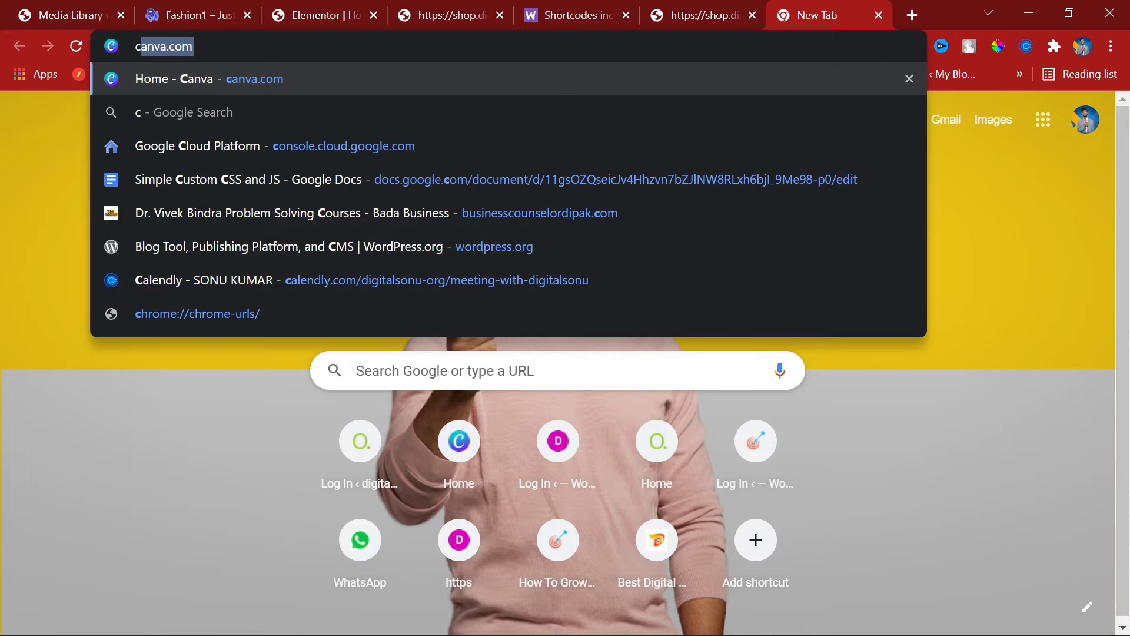
{"action": "key", "text": "Return"}
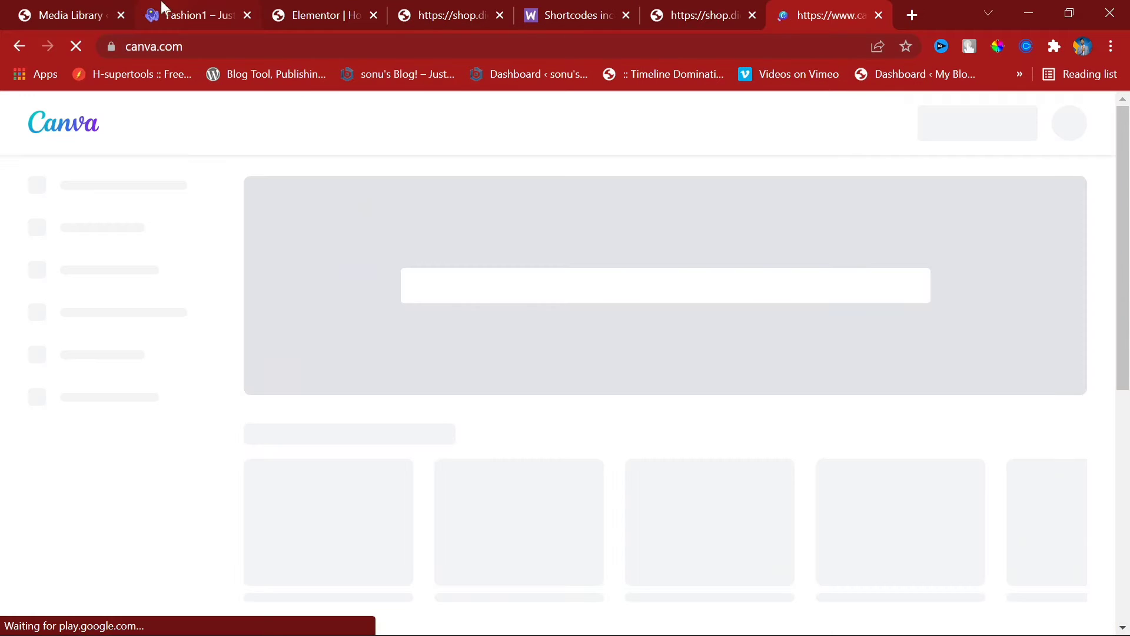
{"action": "left_click", "coordinate": [160, 2]}
{"action": "left_click", "coordinate": [117, 7]}
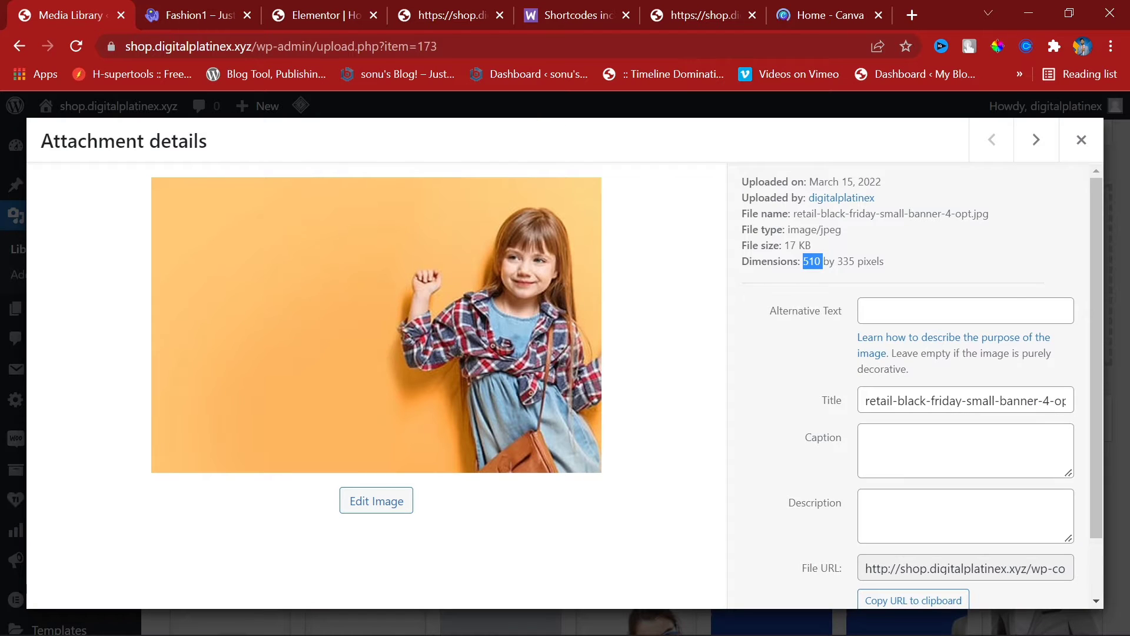
{"action": "right_click", "coordinate": [808, 260]}
{"action": "left_click", "coordinate": [877, 286]}
Step: Create a new Canva custom-size design of 510 × 335 px
{"action": "left_click", "coordinate": [846, 1]}
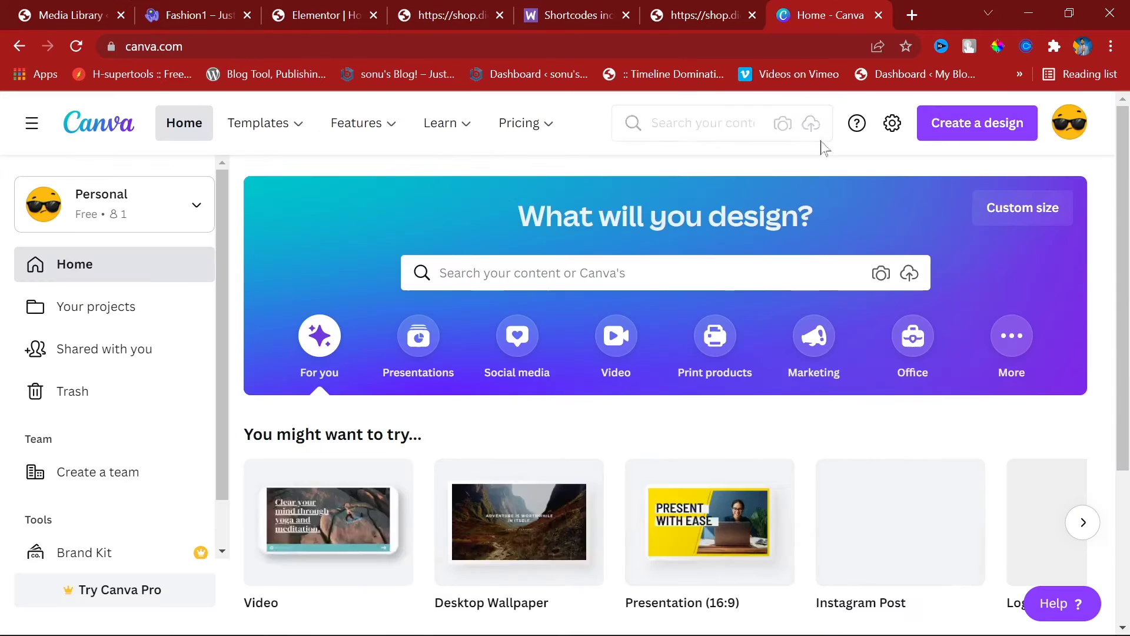
{"action": "left_click", "coordinate": [977, 122]}
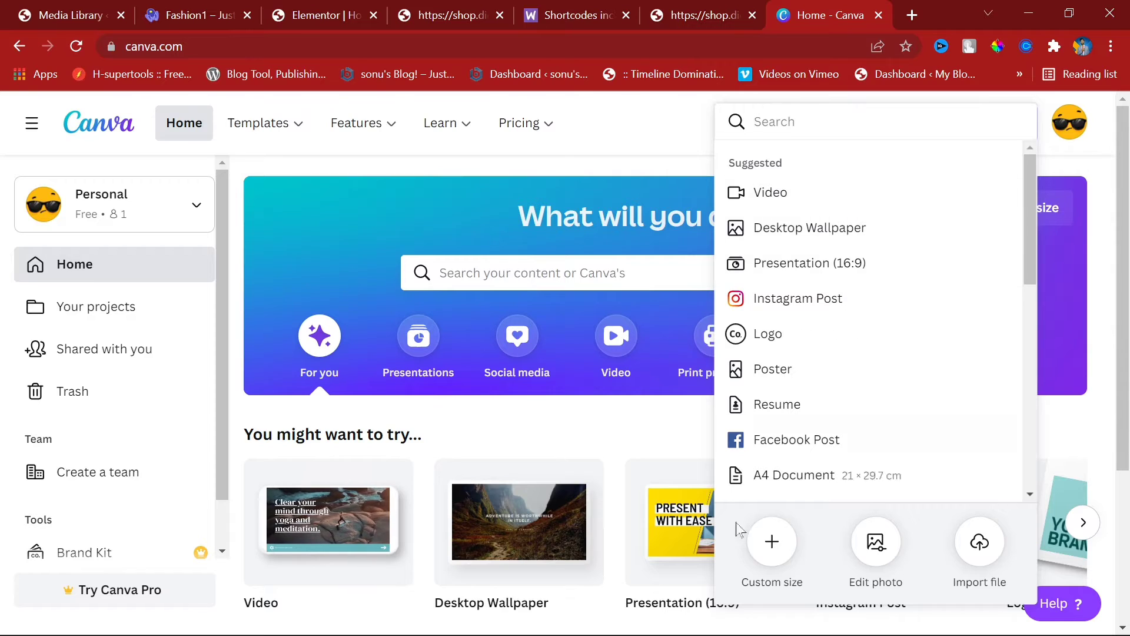
{"action": "left_click", "coordinate": [771, 540]}
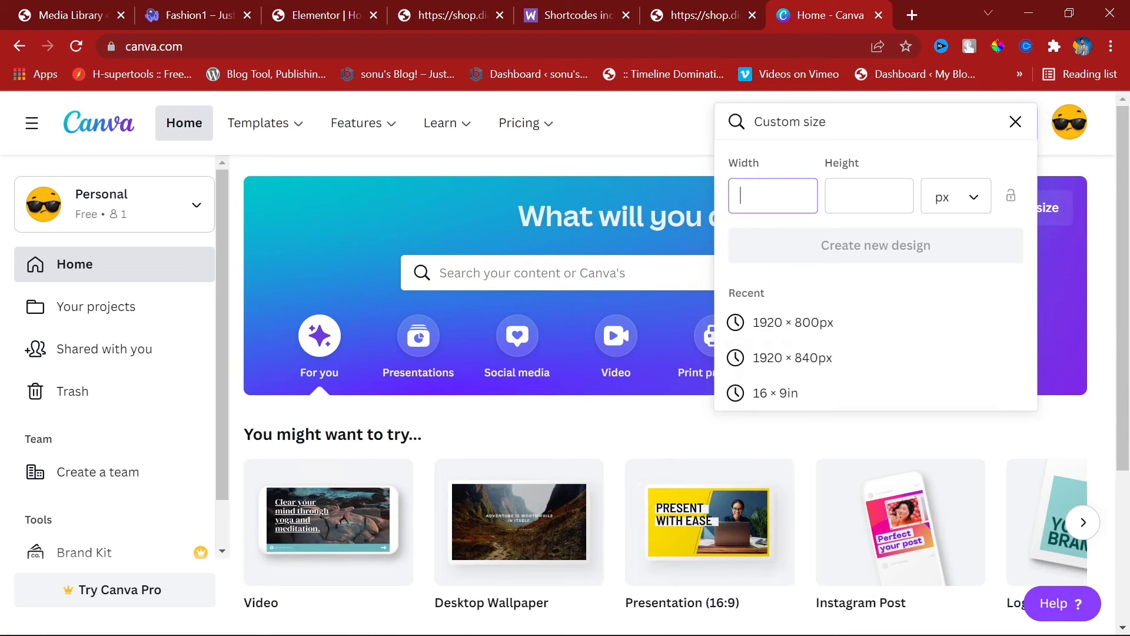
{"action": "type", "text": "510"}
{"action": "key", "text": "Tab"}
{"action": "type", "text": "335"}
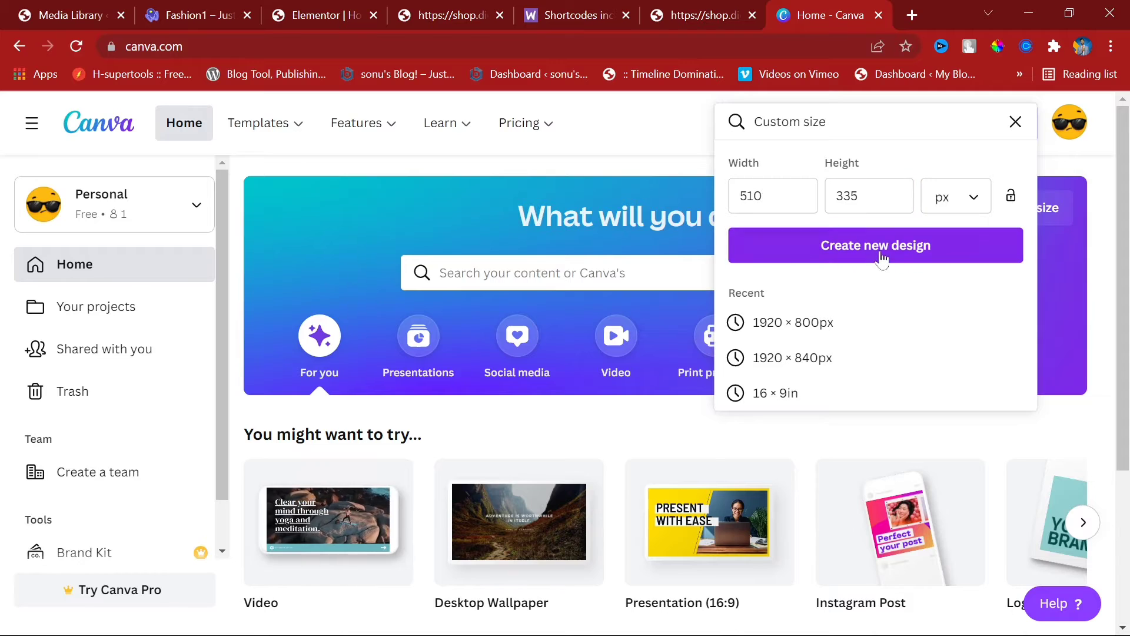
{"action": "left_click", "coordinate": [881, 246]}
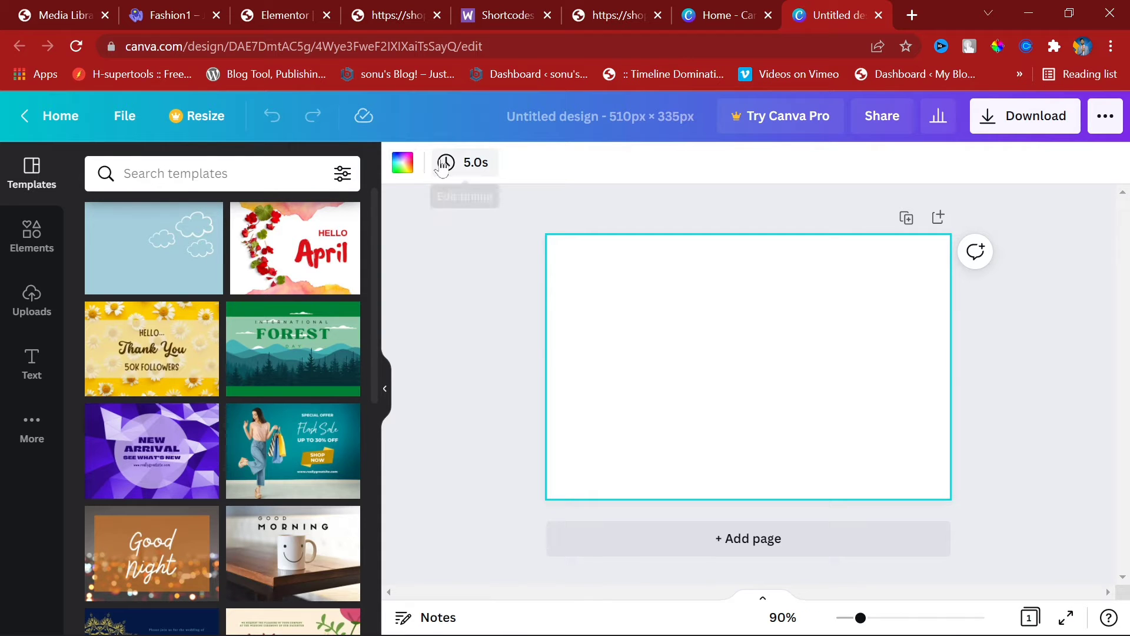
Step: Apply the Flash Sale template and start removing its background photo
{"action": "left_click", "coordinate": [275, 447]}
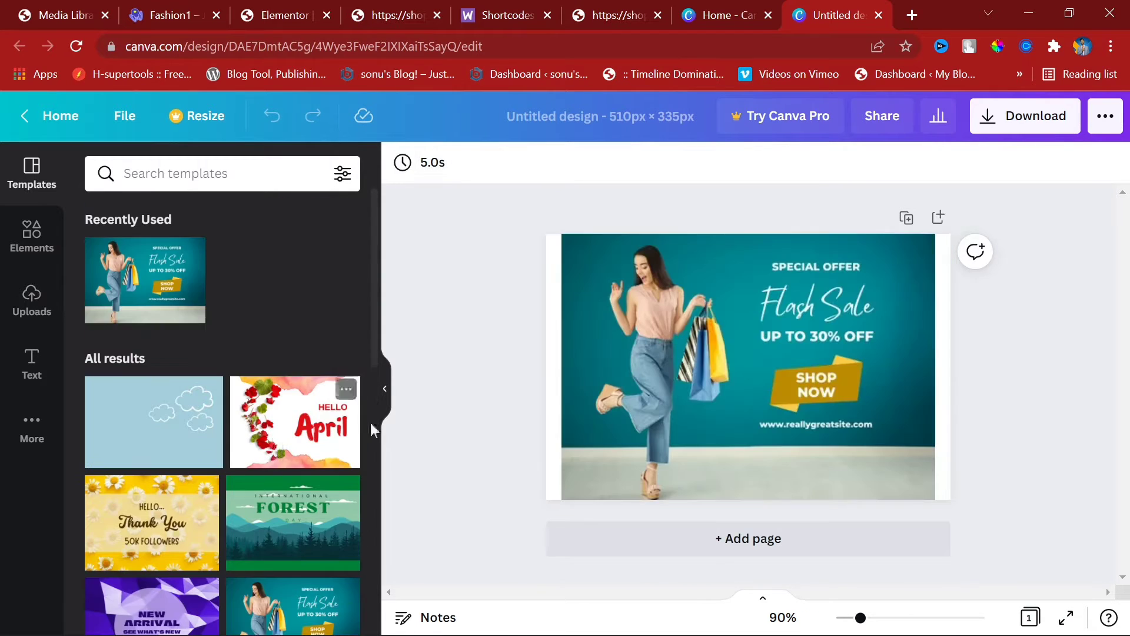
{"action": "left_click", "coordinate": [599, 352]}
{"action": "double_click", "coordinate": [600, 349]}
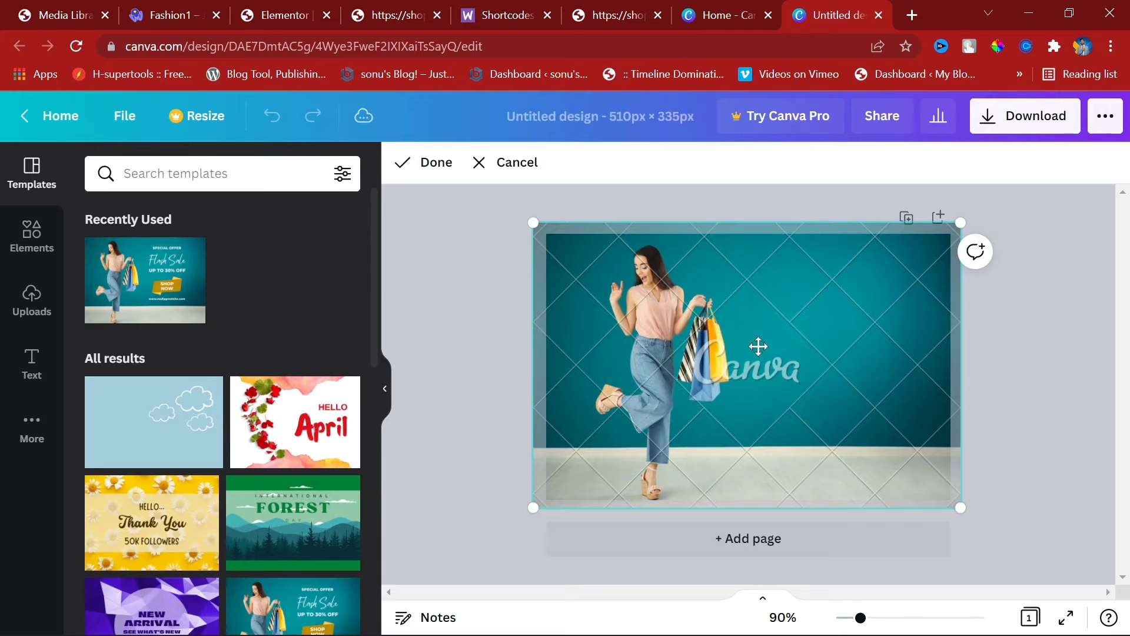
{"action": "key", "text": "Delete"}
{"action": "left_click", "coordinate": [835, 359]}
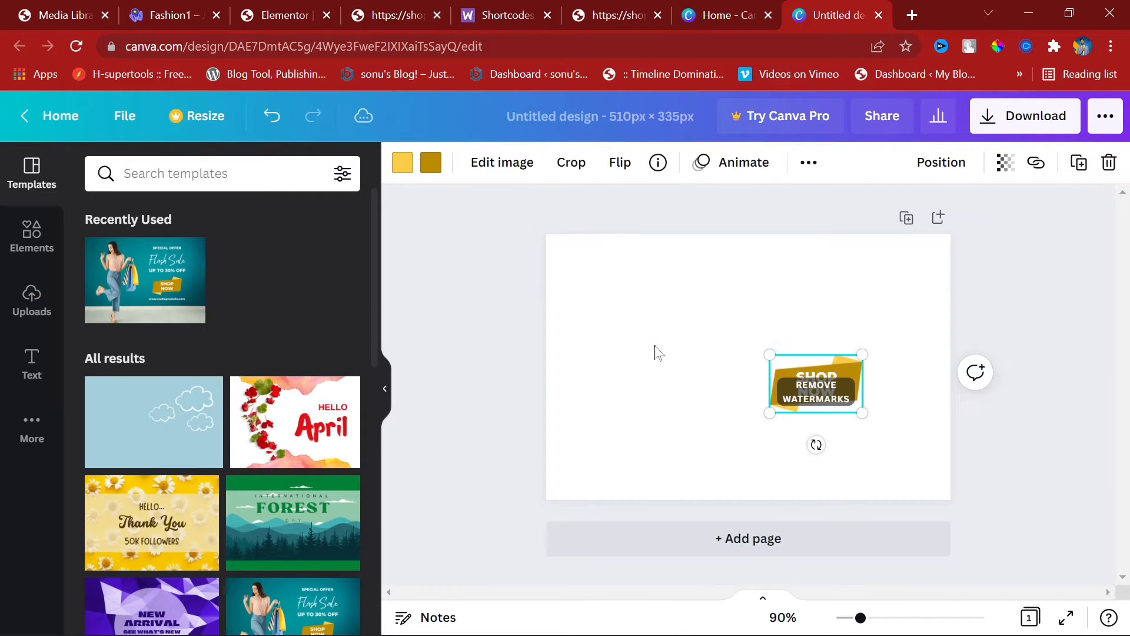
{"action": "left_click", "coordinate": [655, 345]}
{"action": "key", "text": "ctrl+z"}
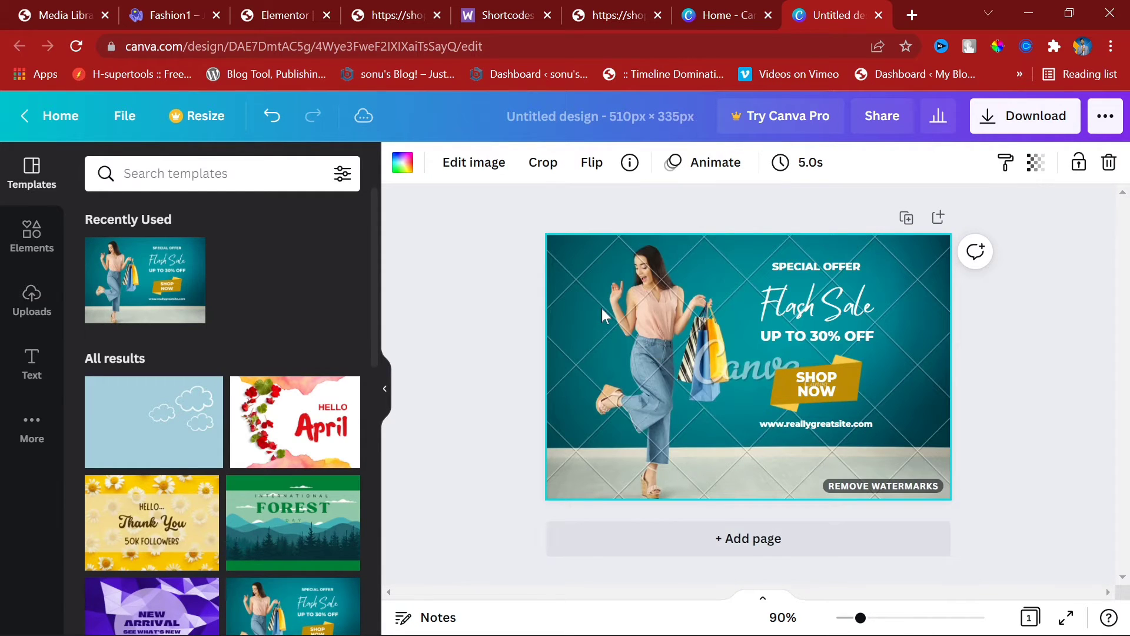
Step: Delete the background photo and SHOP NOW text, then undo back to an empty page
{"action": "left_click", "coordinate": [534, 292]}
{"action": "left_click", "coordinate": [888, 342]}
{"action": "left_click", "coordinate": [1056, 419]}
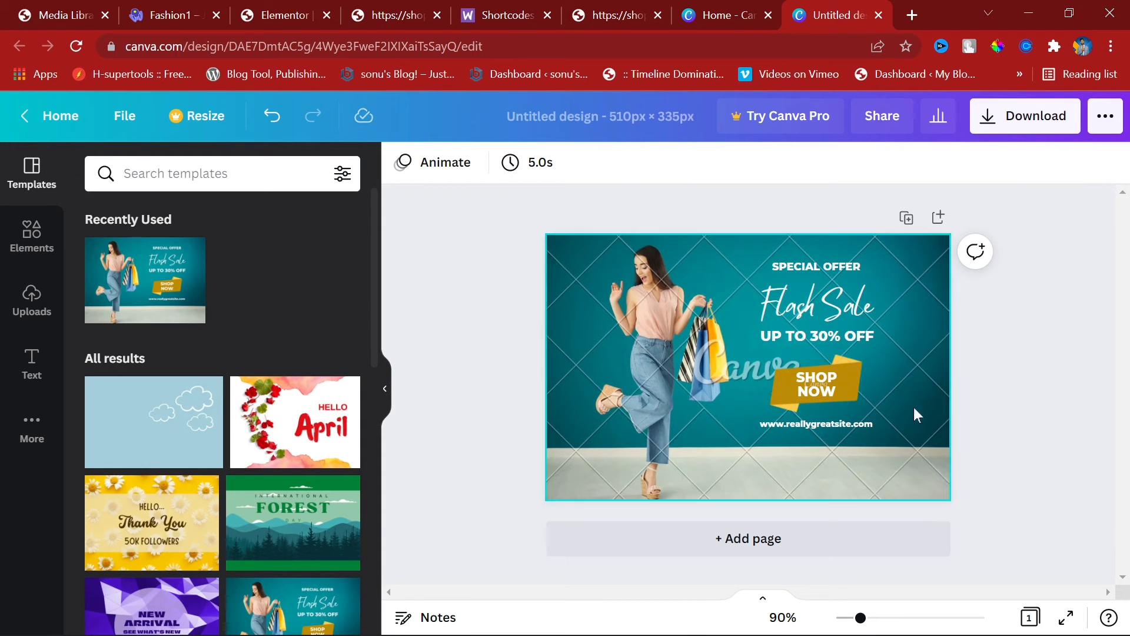
{"action": "left_click", "coordinate": [701, 401]}
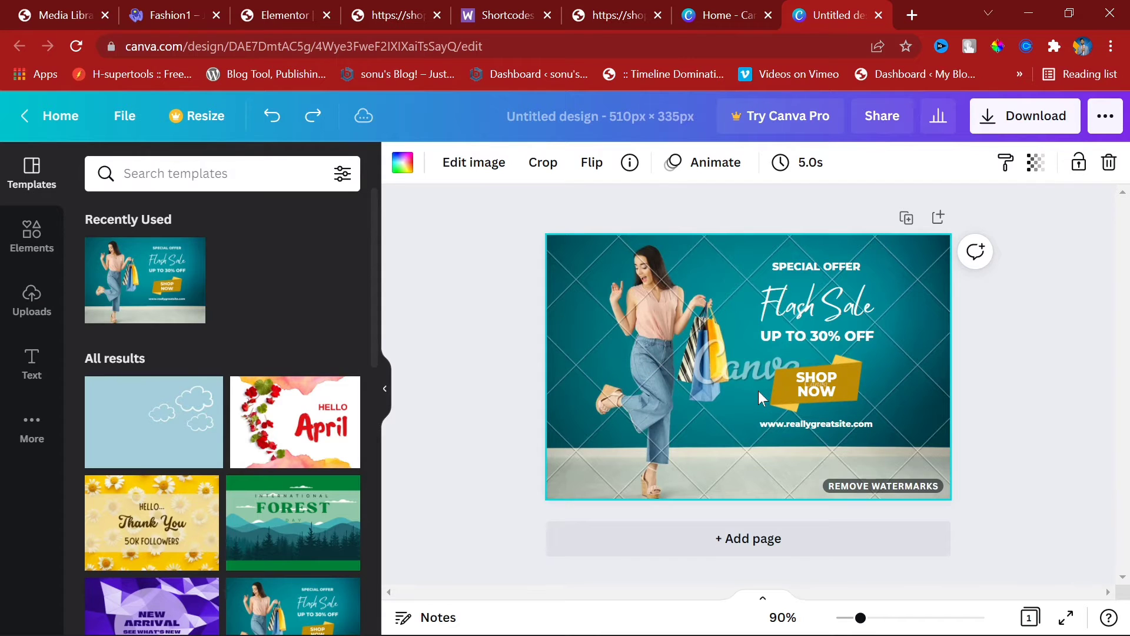
{"action": "key", "text": "Delete"}
{"action": "left_click", "coordinate": [852, 385]}
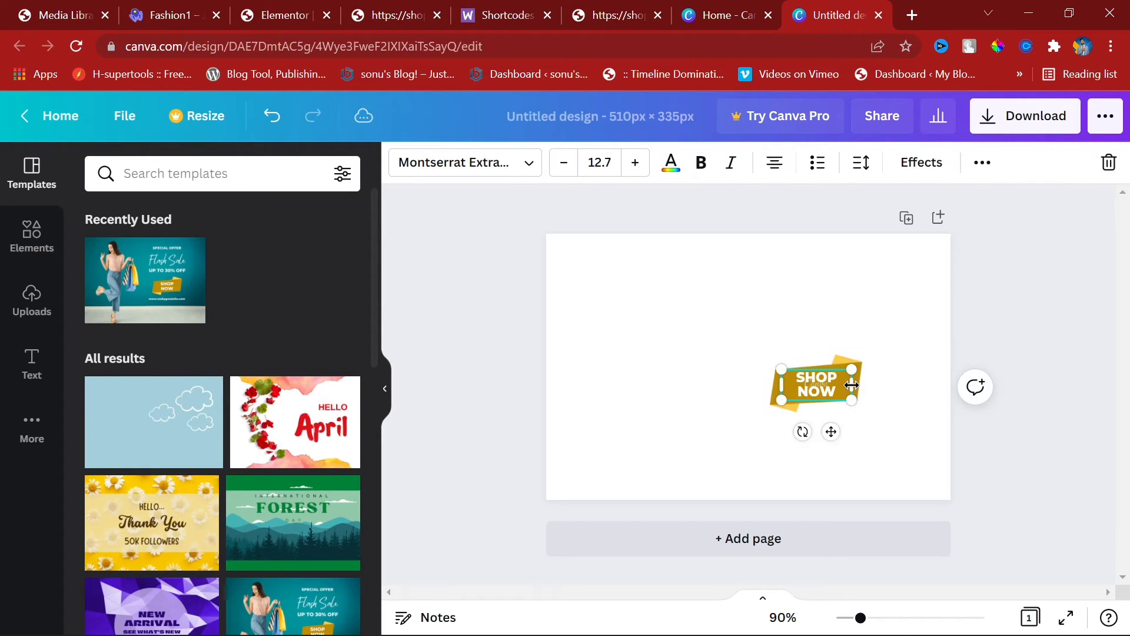
{"action": "key", "text": "Delete"}
{"action": "key", "text": "ctrl+z"}
{"action": "key", "text": "ctrl+z"}
{"action": "key", "text": "ctrl+z"}
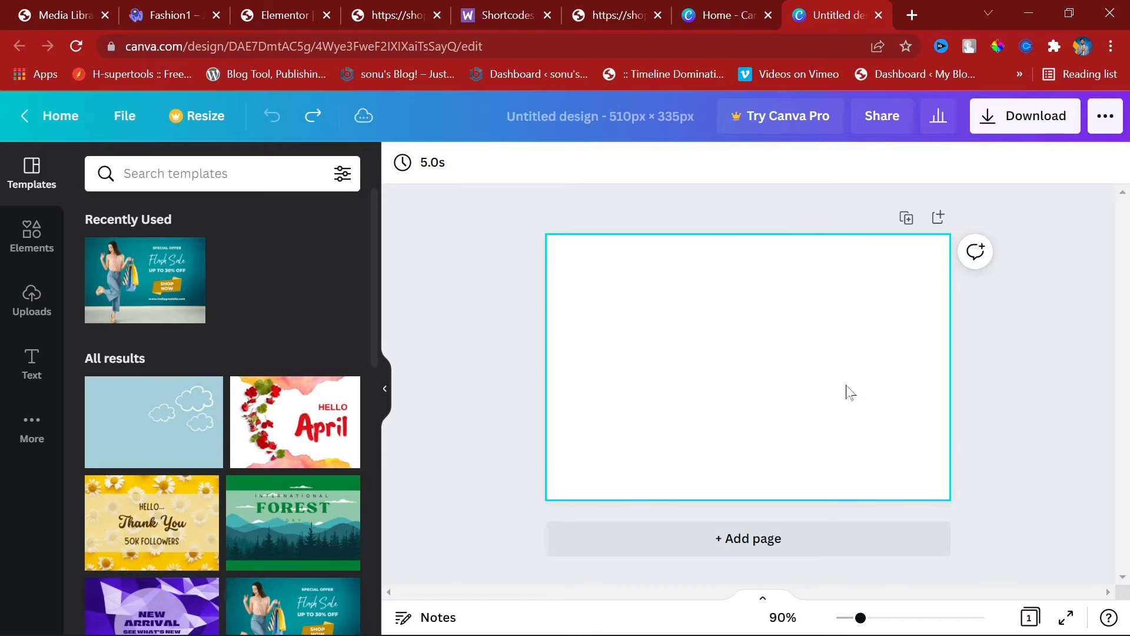
{"action": "scroll", "coordinate": [179, 364], "scroll_direction": "down", "scroll_amount": 5}
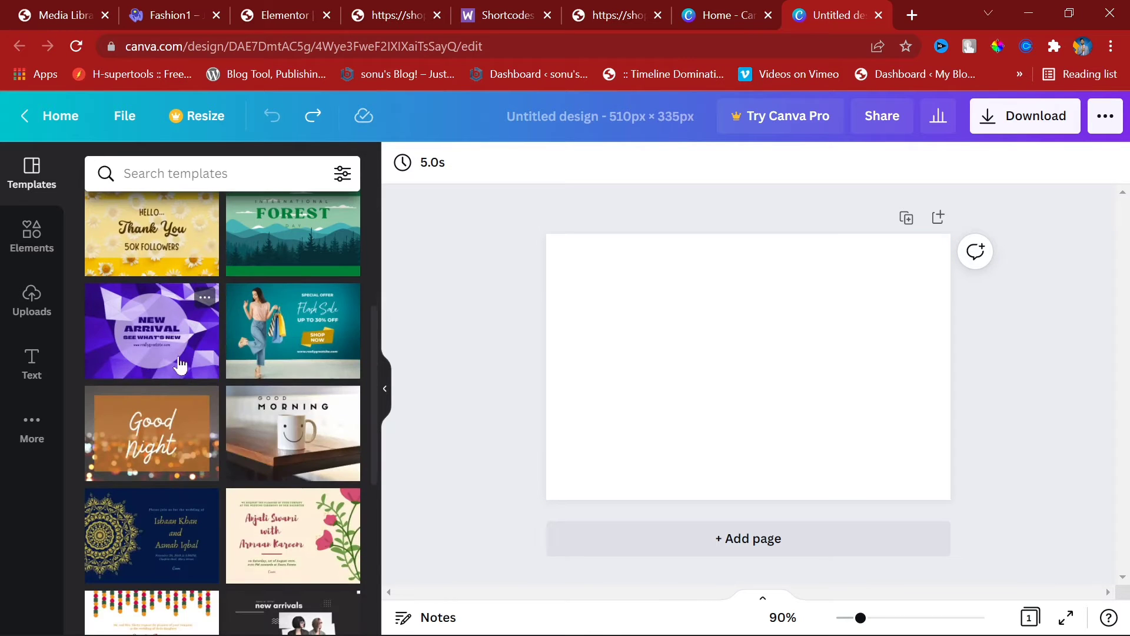
Step: Reapply the Flash Sale template and dismiss the premium elements purchase prompt
{"action": "left_click", "coordinate": [276, 354]}
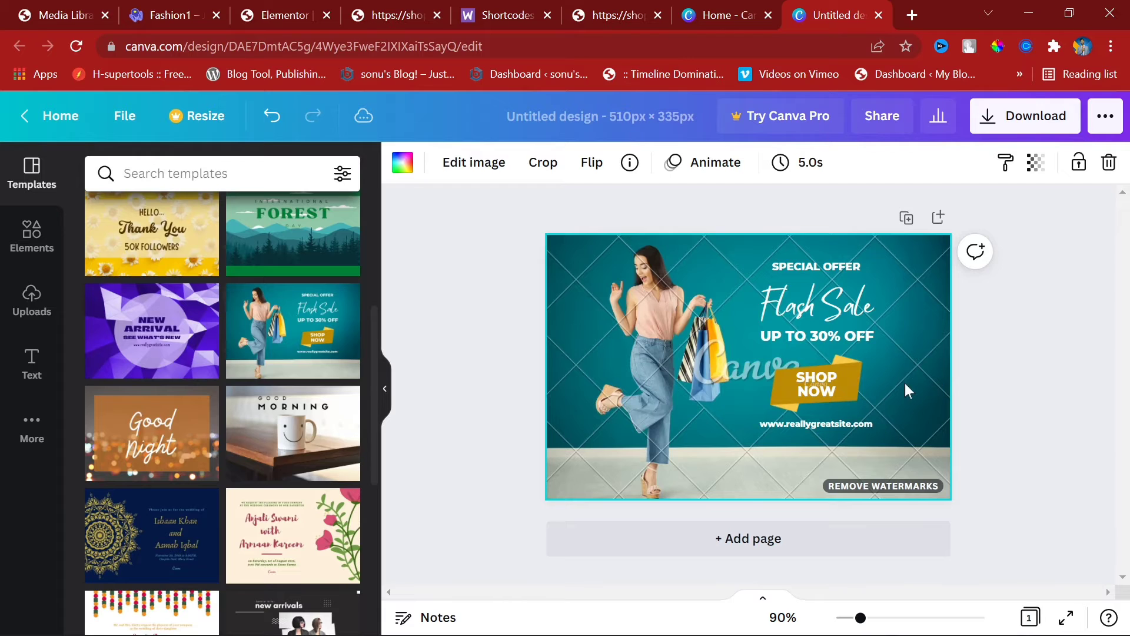
{"action": "left_click", "coordinate": [886, 486]}
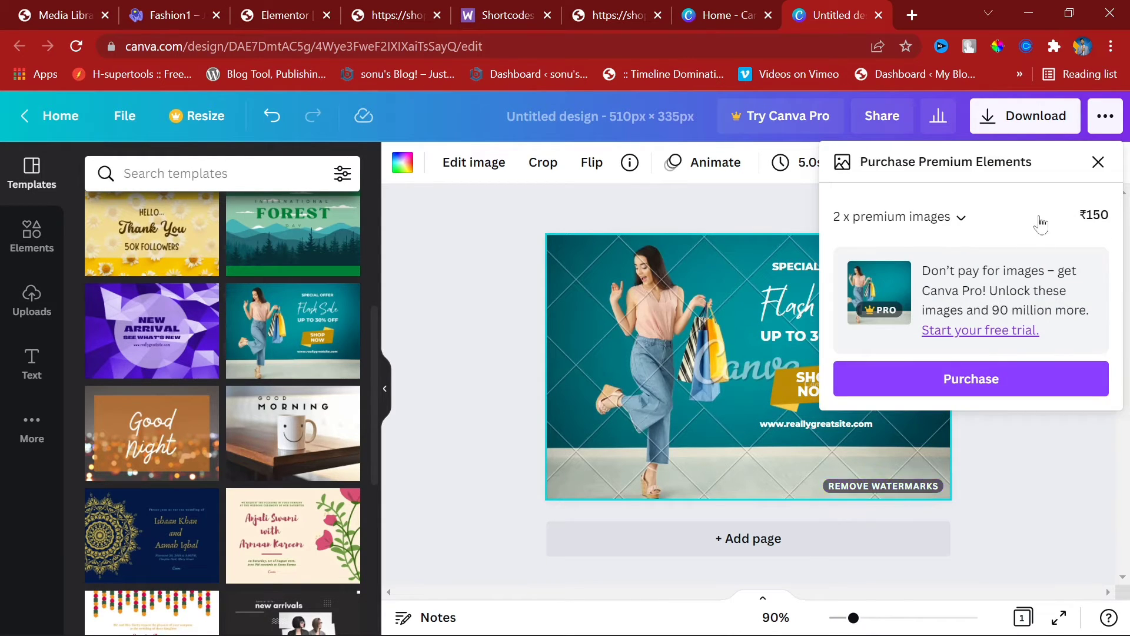
{"action": "left_click", "coordinate": [1099, 161]}
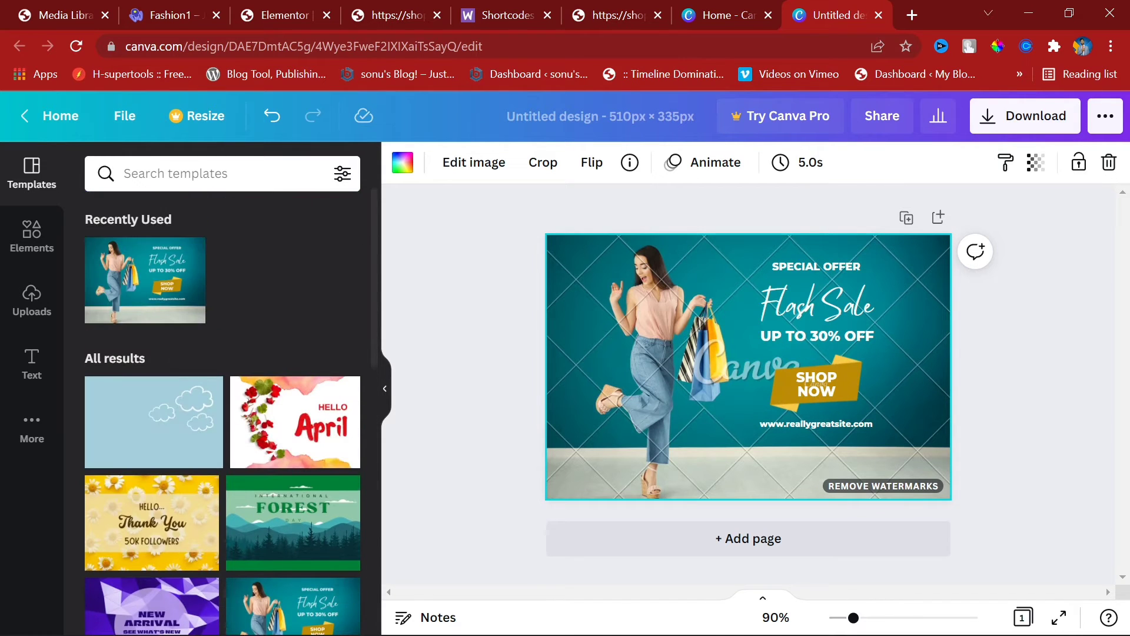
{"action": "left_click", "coordinate": [176, 173]}
{"action": "left_click", "coordinate": [340, 173]}
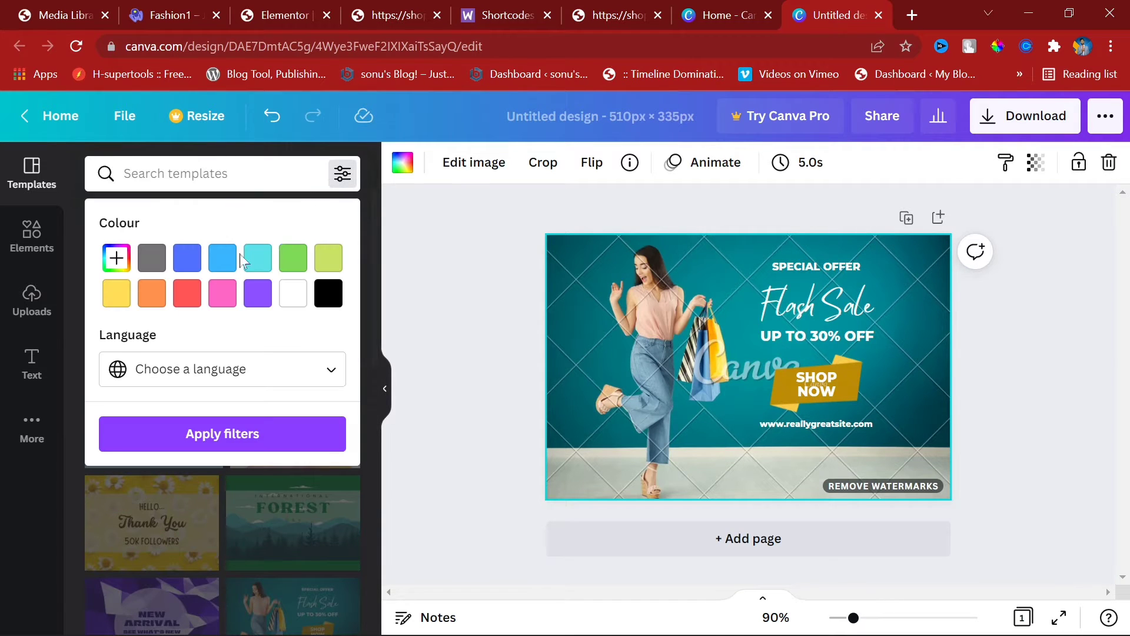
{"action": "left_click", "coordinate": [342, 173]}
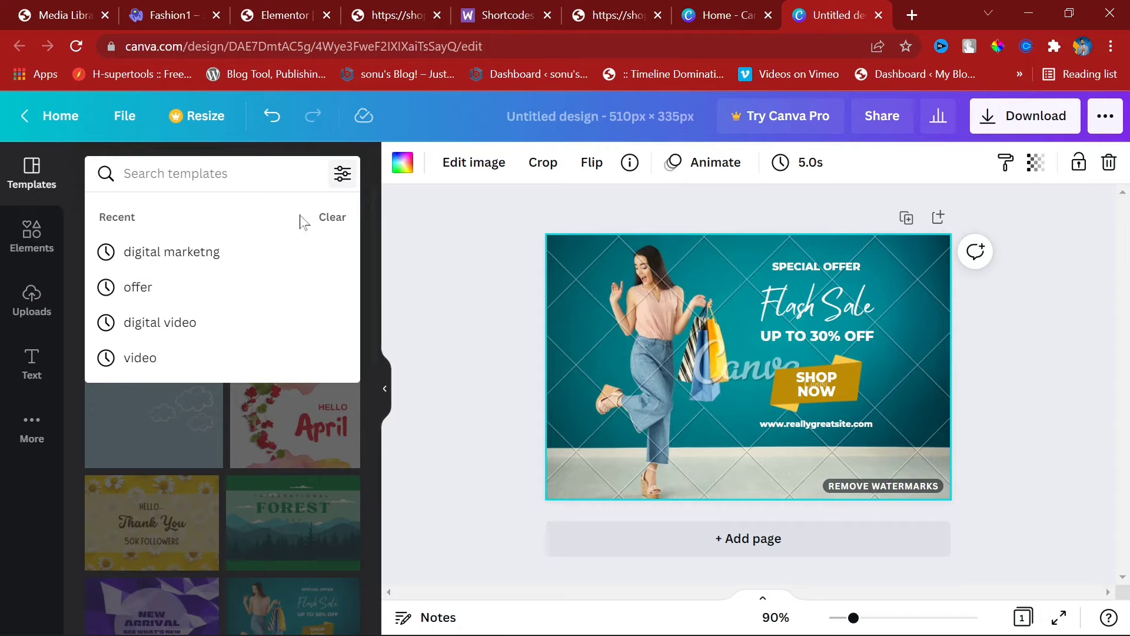
{"action": "left_click", "coordinate": [1024, 512]}
Step: Delete the SHOP NOW text, background photo and hidden white text boxes, keeping the gold ribbon
{"action": "left_click", "coordinate": [845, 393]}
{"action": "key", "text": "Delete"}
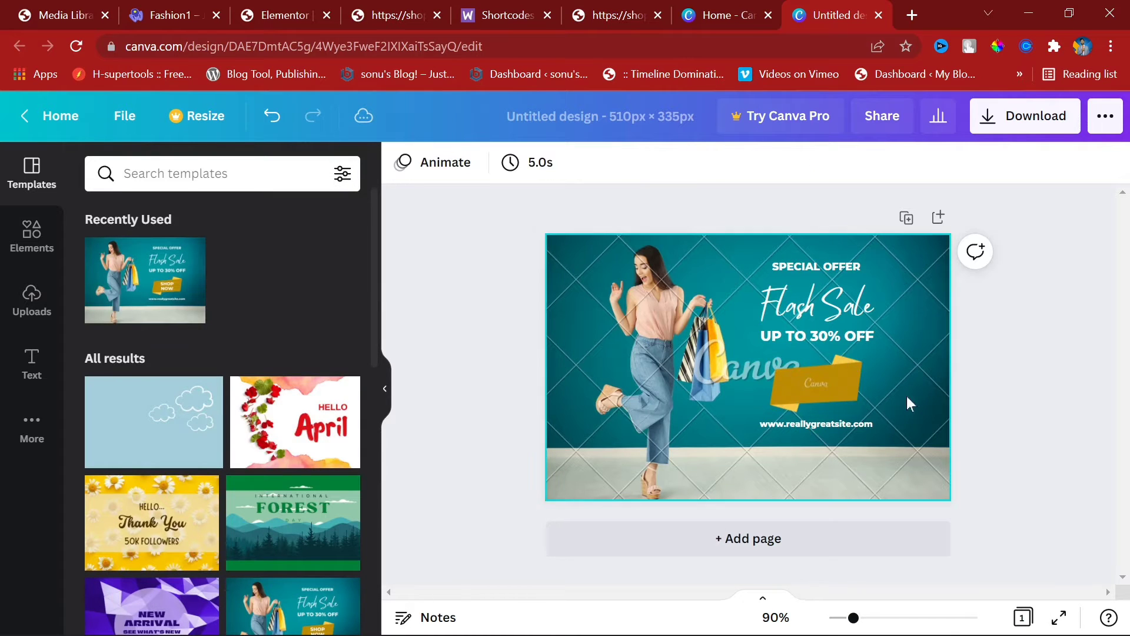
{"action": "left_click", "coordinate": [906, 403]}
{"action": "key", "text": "Delete"}
{"action": "left_click", "coordinate": [850, 297]}
{"action": "key", "text": "Delete"}
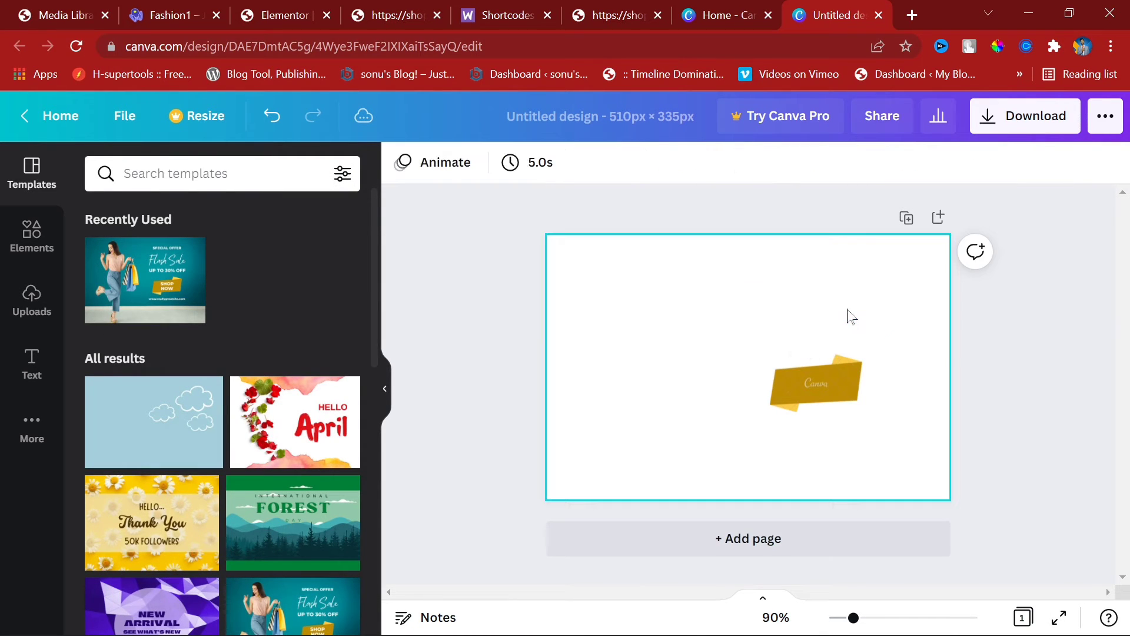
{"action": "left_click", "coordinate": [795, 294]}
{"action": "left_click", "coordinate": [853, 391]}
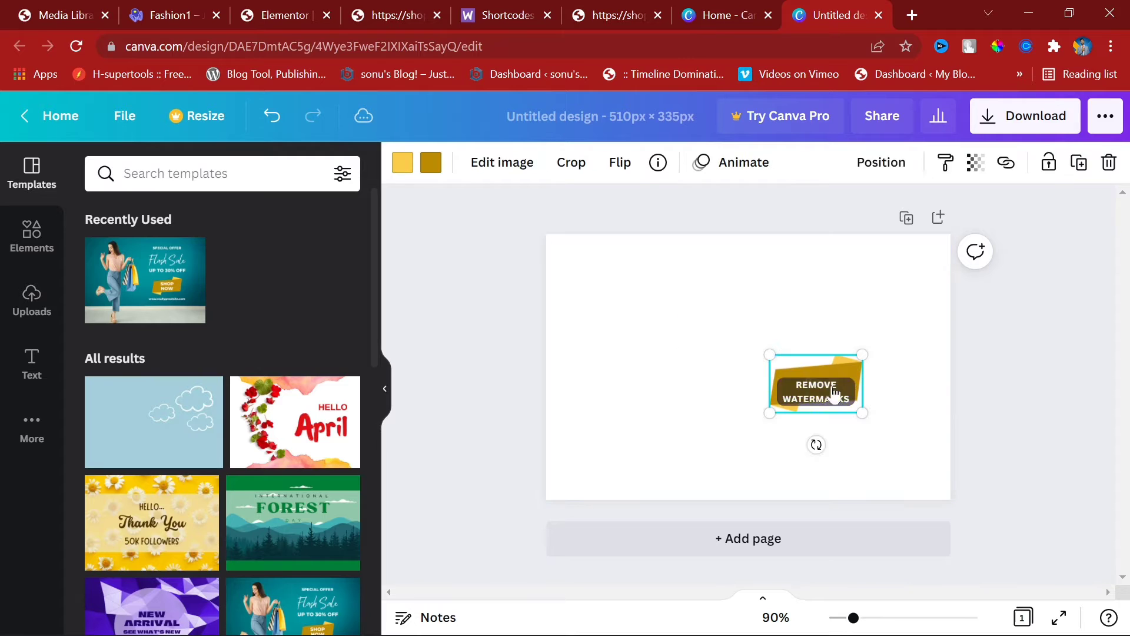
{"action": "left_click", "coordinate": [855, 292]}
{"action": "left_click", "coordinate": [820, 273]}
{"action": "key", "text": "Delete"}
{"action": "left_click", "coordinate": [819, 275]}
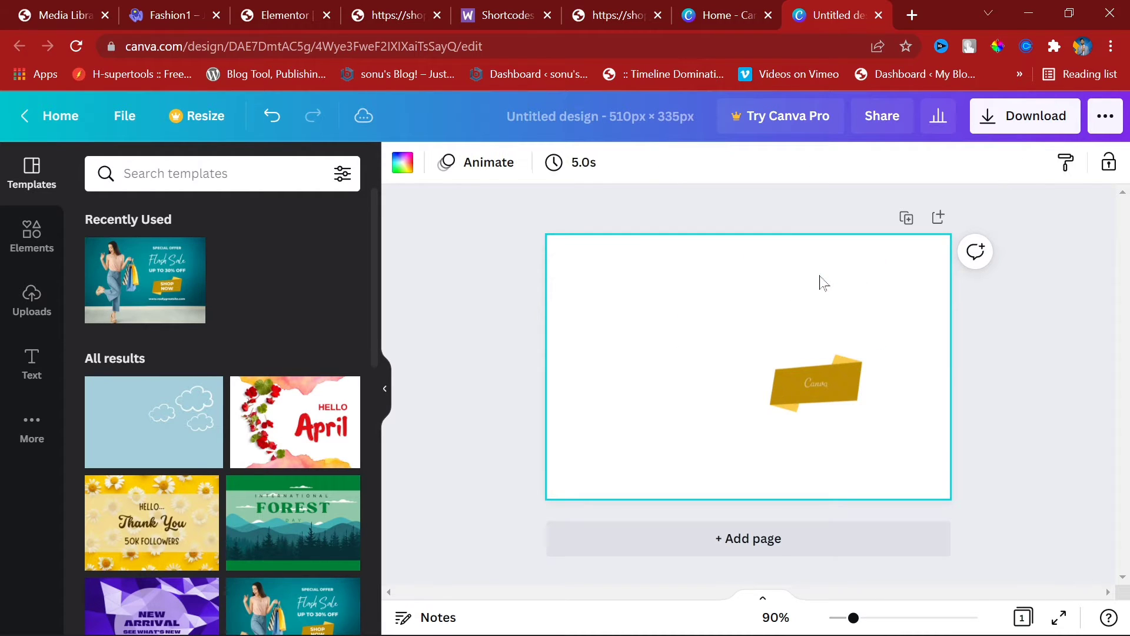
Step: Turn the page bright yellow and delete the UP TO 30% OFF text, gold ribbon and website address
{"action": "left_click", "coordinate": [402, 163]}
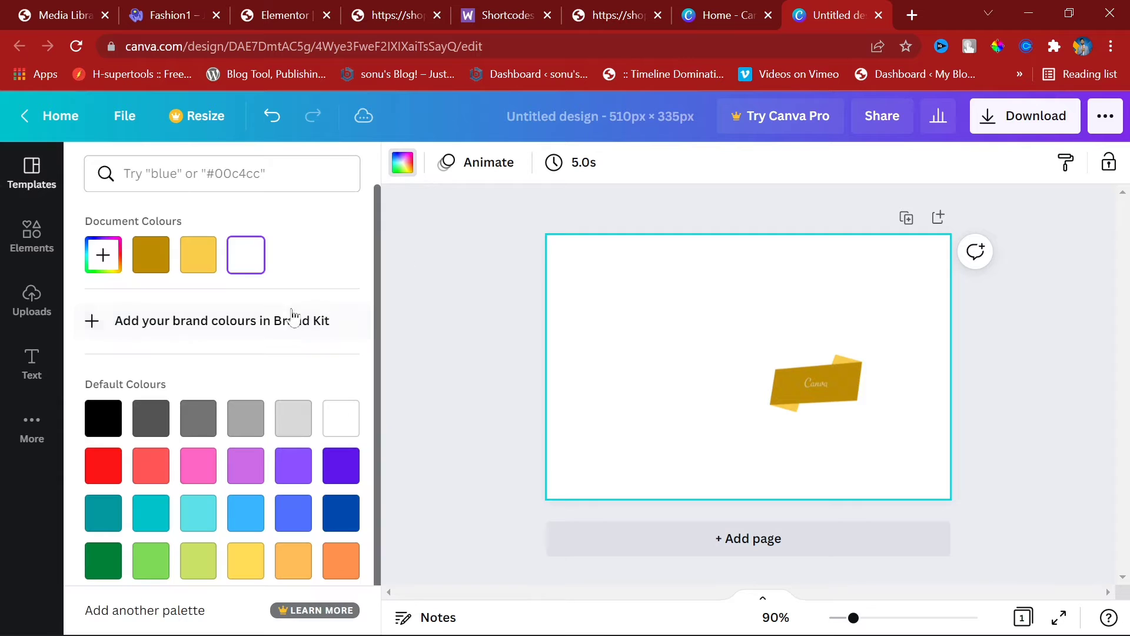
{"action": "left_click", "coordinate": [209, 254]}
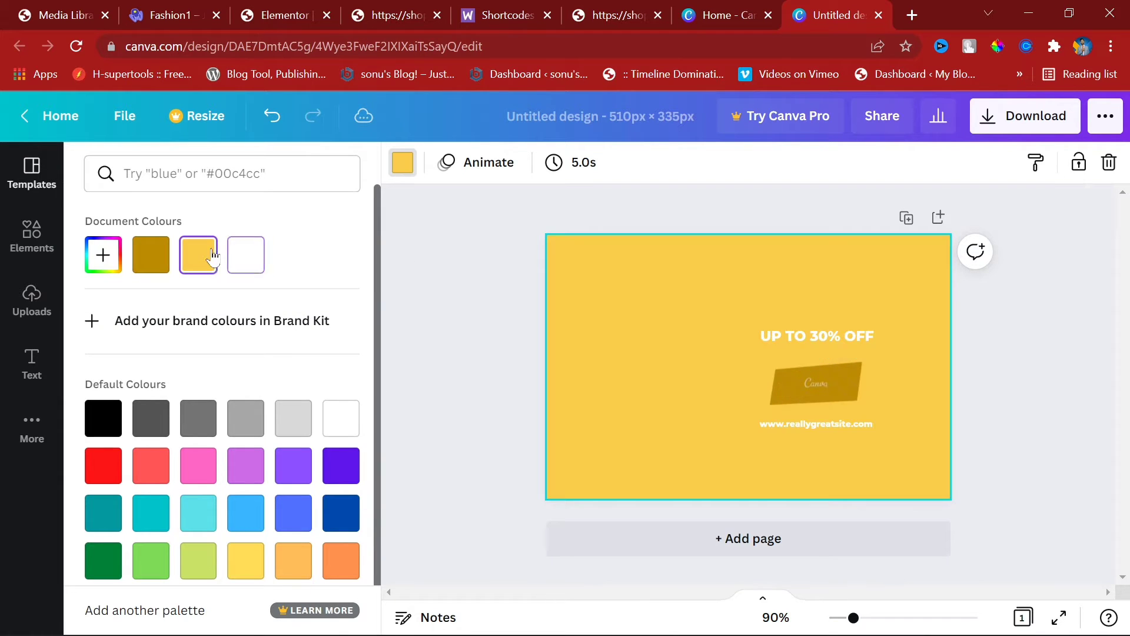
{"action": "left_click", "coordinate": [799, 347]}
{"action": "key", "text": "Delete"}
{"action": "left_click", "coordinate": [815, 396]}
{"action": "key", "text": "Delete"}
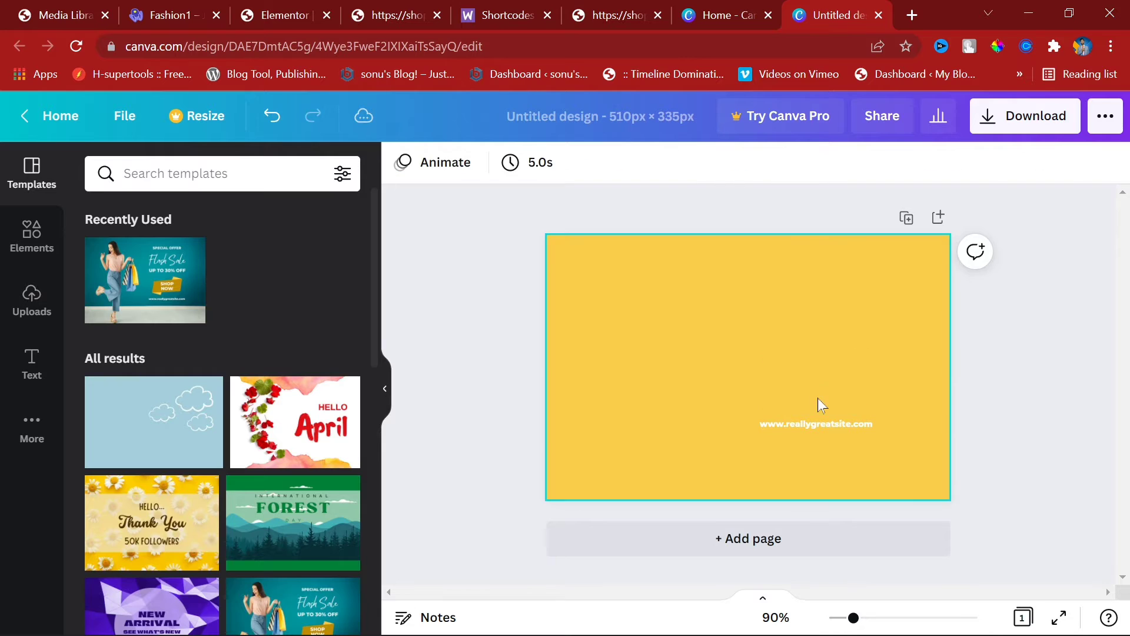
{"action": "left_click", "coordinate": [815, 420]}
{"action": "key", "text": "Delete"}
{"action": "left_click", "coordinate": [871, 479]}
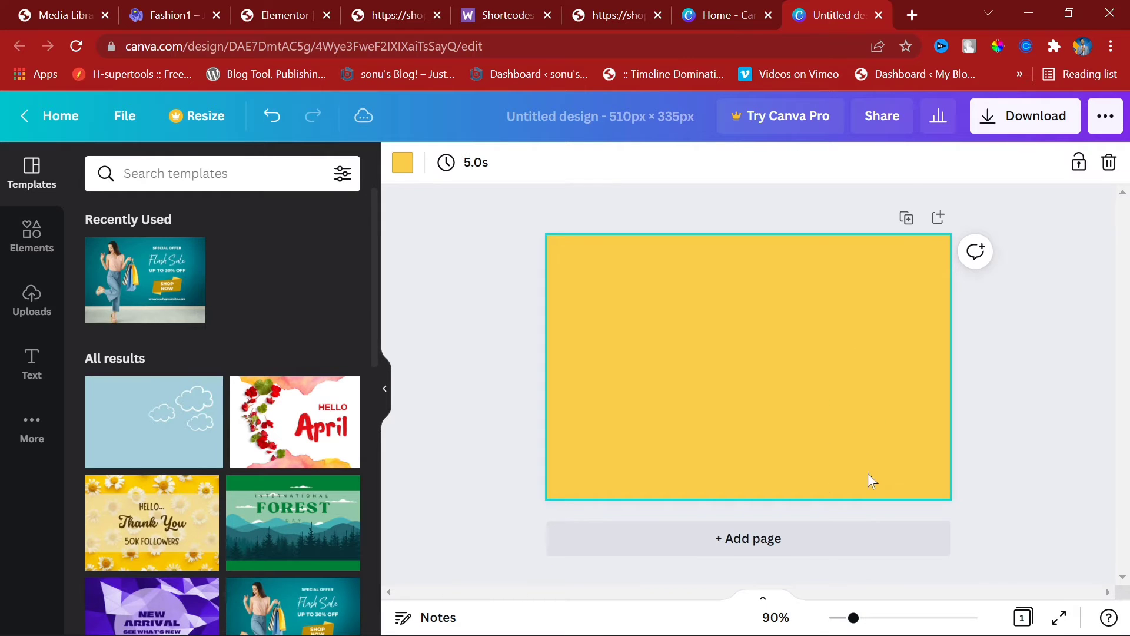
{"action": "left_click", "coordinate": [402, 163]}
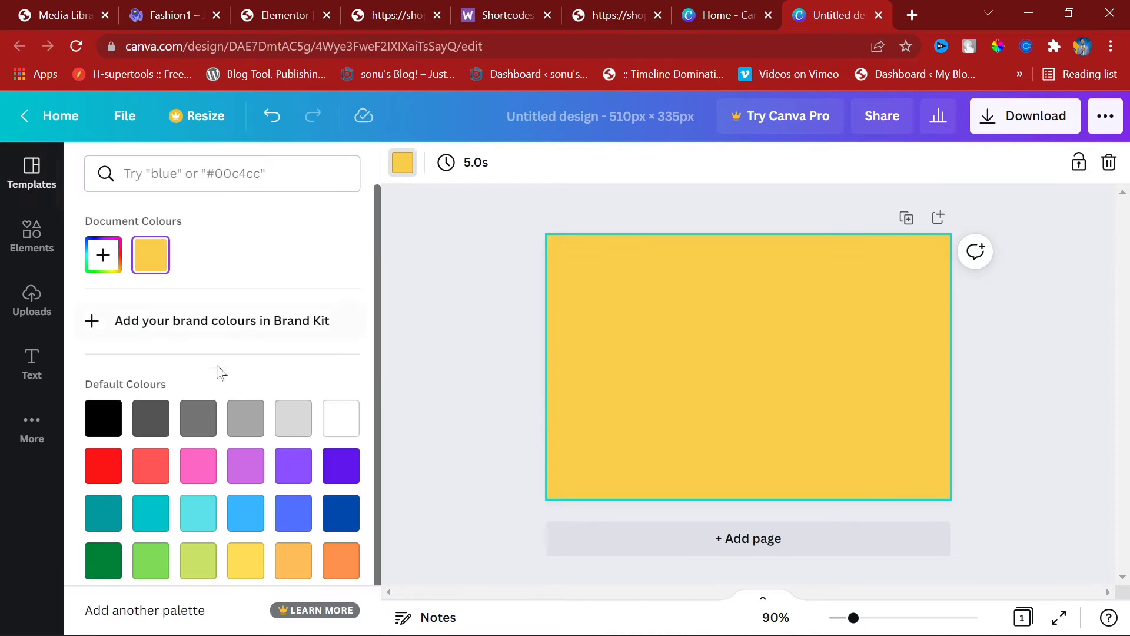
{"action": "left_click", "coordinate": [230, 558]}
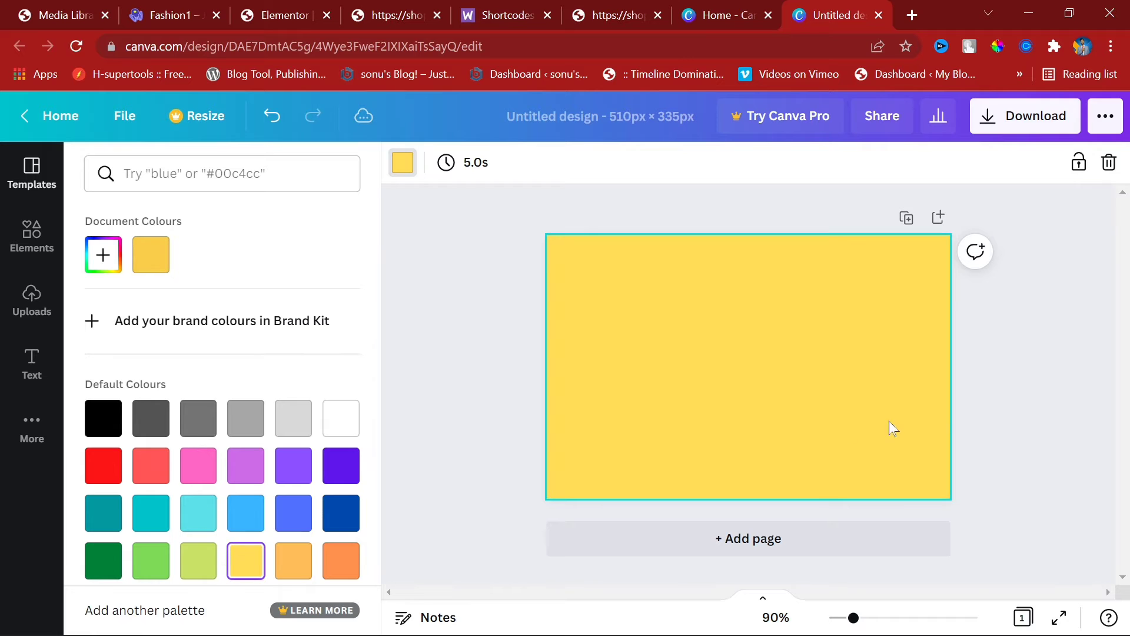
Step: Search Elements for 'cap' and add the red-and-white cap graphic
{"action": "left_click", "coordinate": [24, 232]}
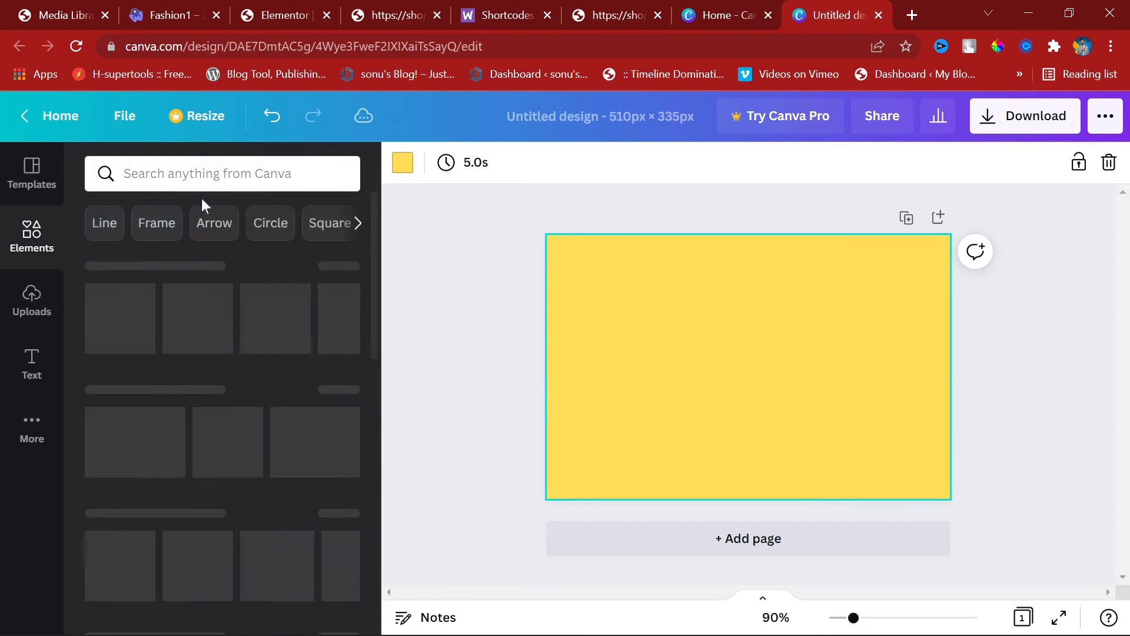
{"action": "left_click", "coordinate": [207, 174]}
{"action": "type", "text": "cap"}
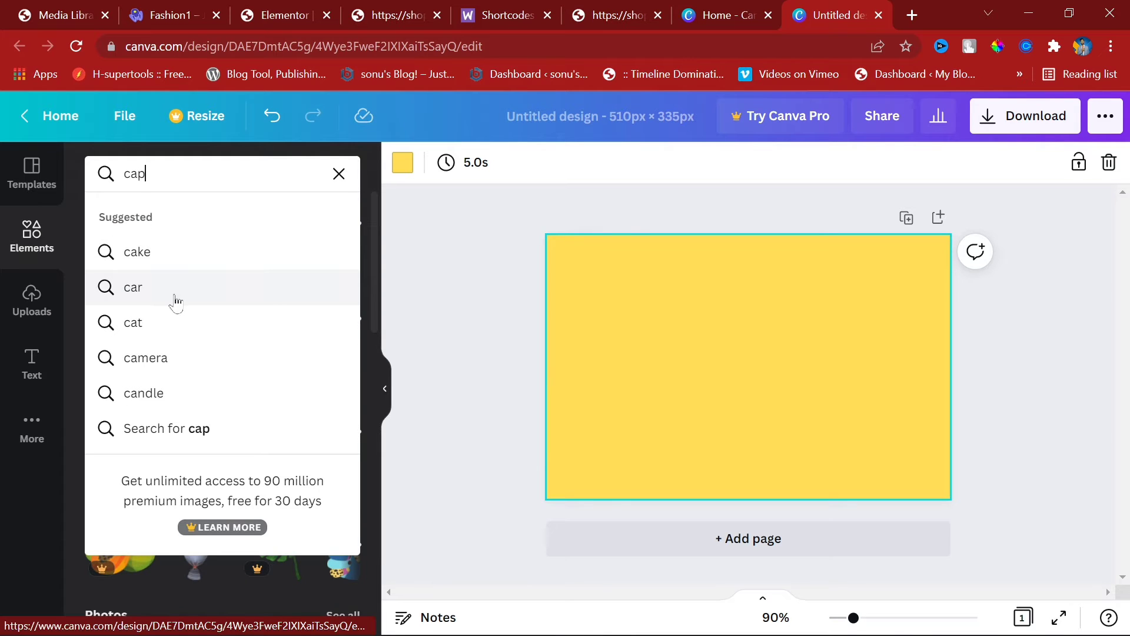
{"action": "key", "text": "Return"}
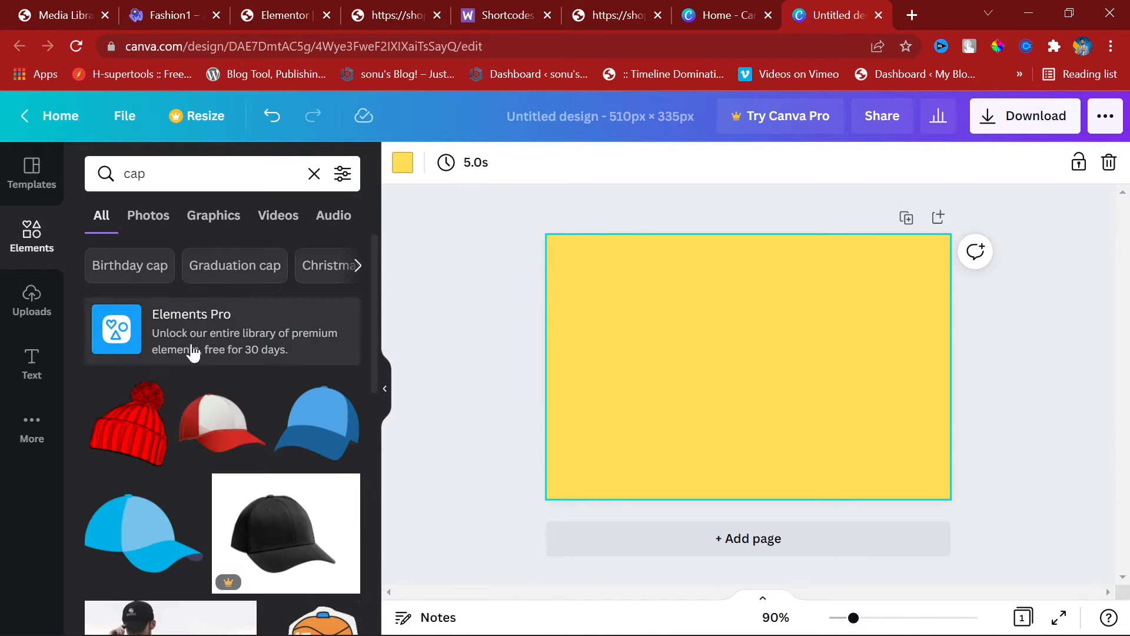
{"action": "scroll", "coordinate": [282, 517], "scroll_direction": "down", "scroll_amount": 5}
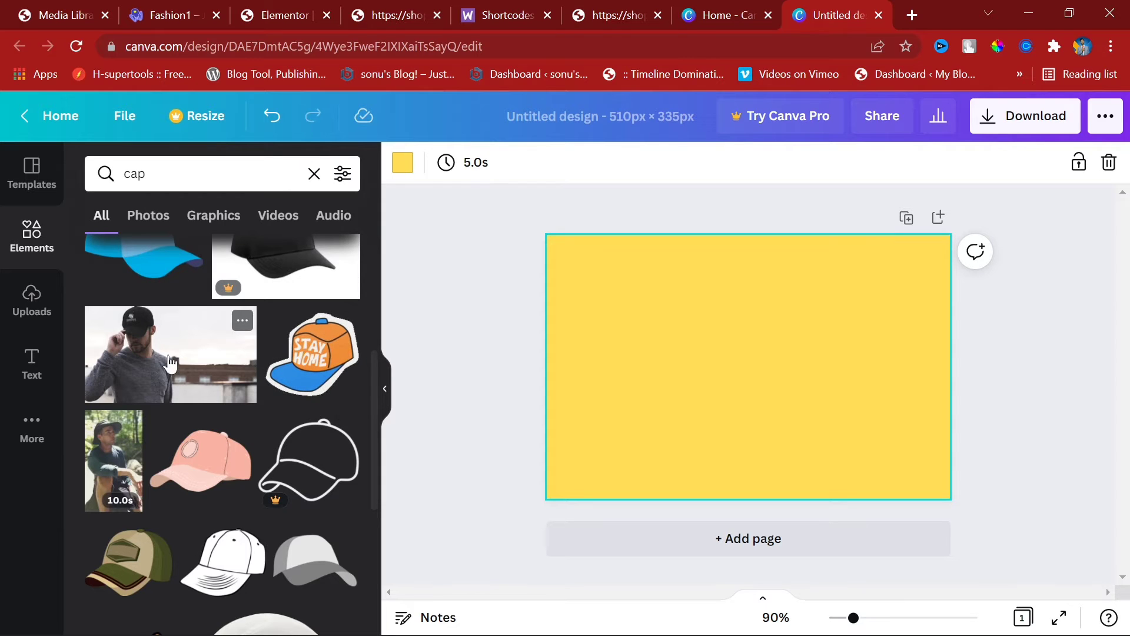
{"action": "scroll", "coordinate": [235, 388], "scroll_direction": "up", "scroll_amount": 5}
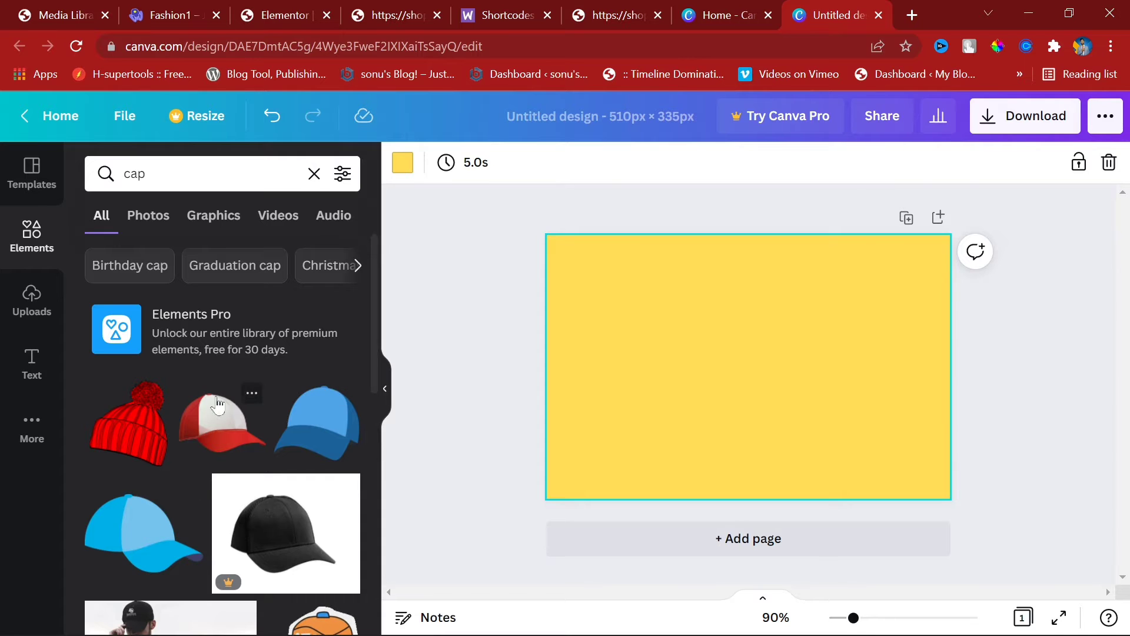
{"action": "left_click", "coordinate": [222, 423]}
Step: Flip the cap horizontally and size it on the right side of the page
{"action": "left_click_drag", "start_coordinate": [826, 418], "coordinate": [958, 512]}
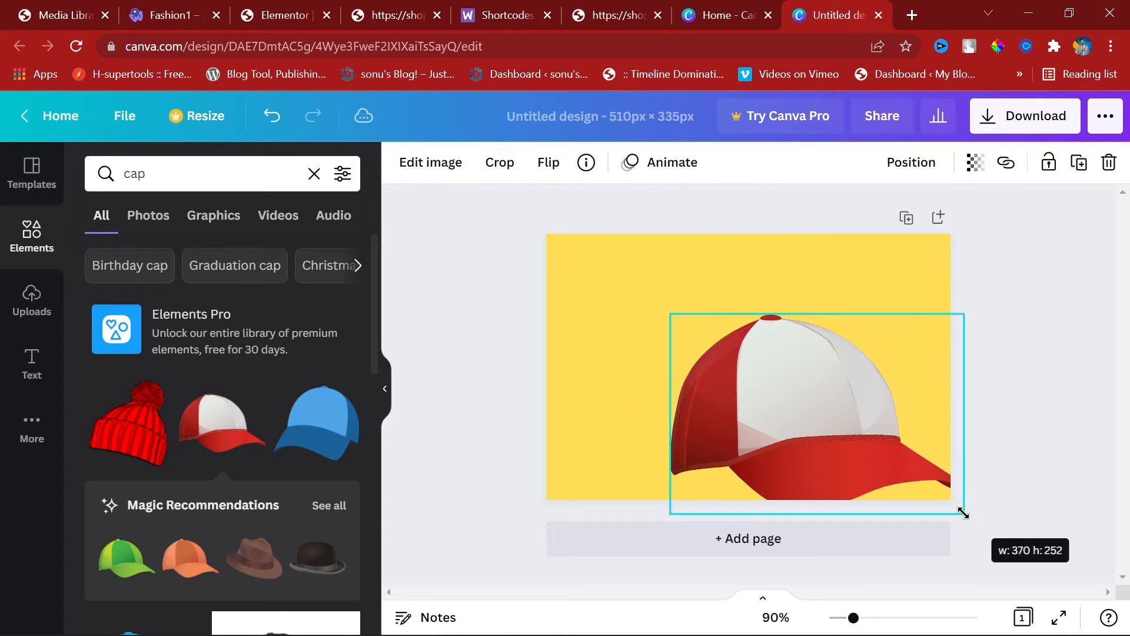
{"action": "left_click_drag", "start_coordinate": [832, 429], "coordinate": [793, 389]}
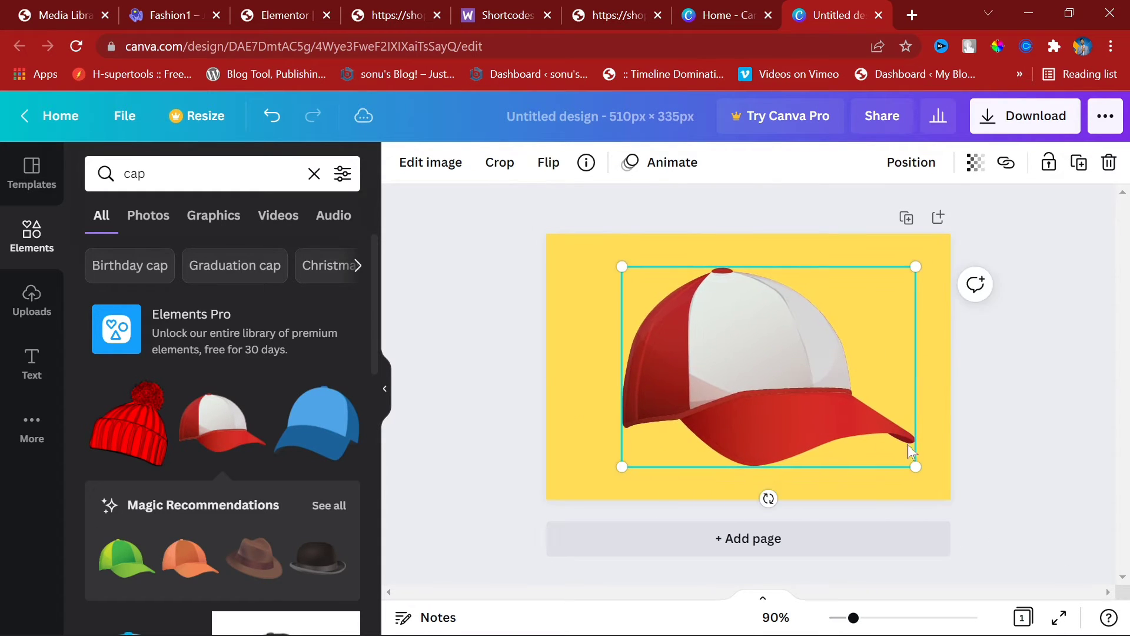
{"action": "left_click", "coordinate": [548, 163]}
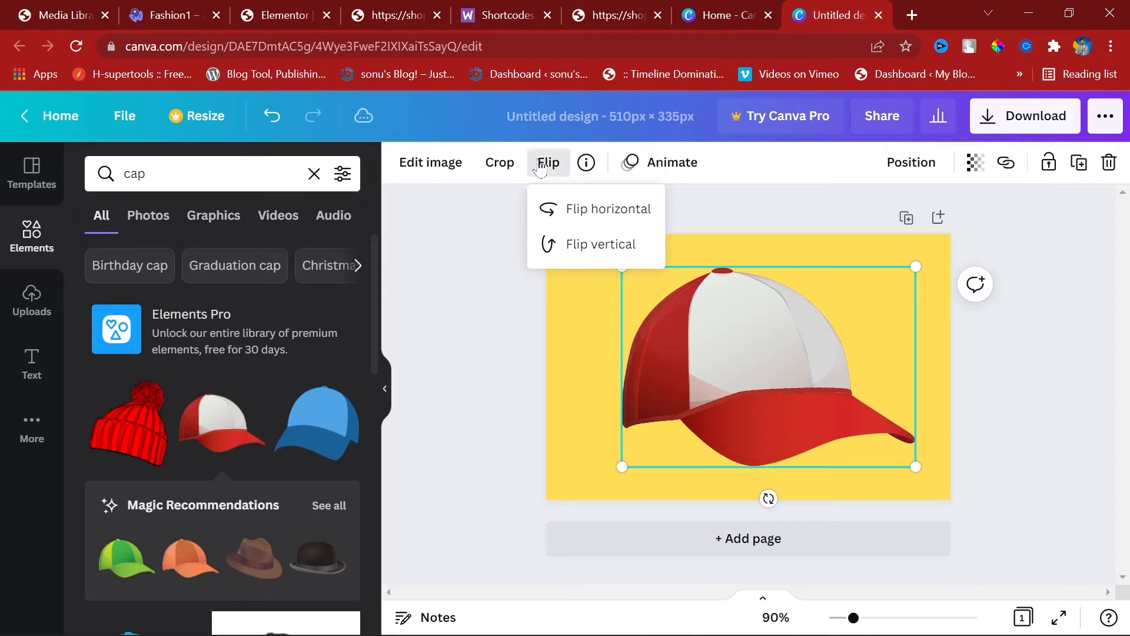
{"action": "left_click", "coordinate": [575, 212]}
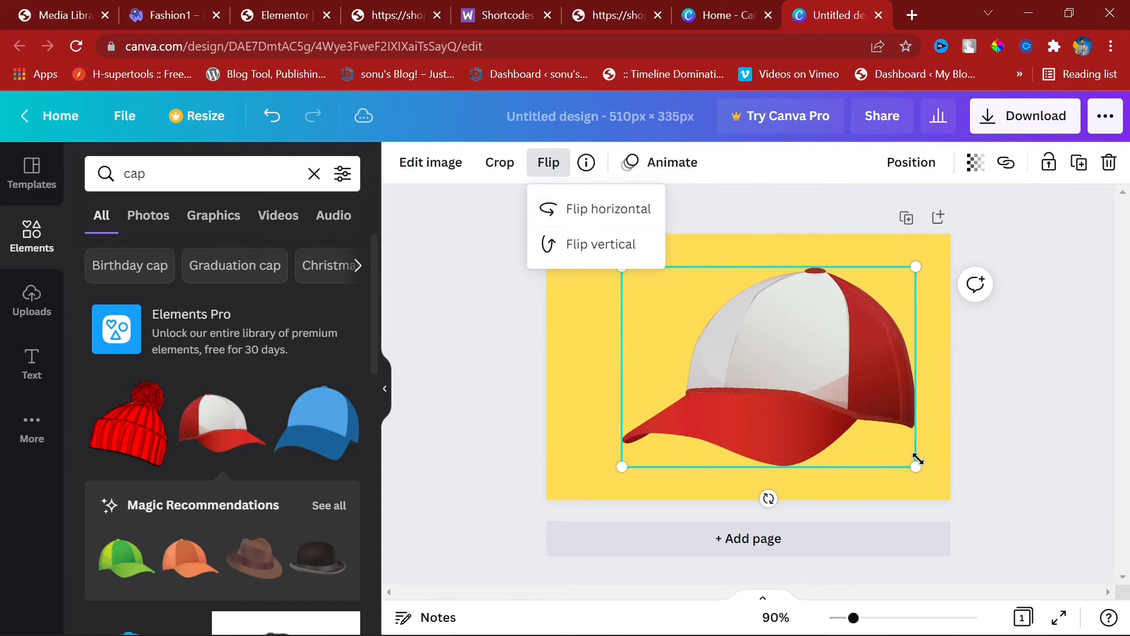
{"action": "left_click_drag", "start_coordinate": [916, 459], "coordinate": [801, 386]}
{"action": "left_click_drag", "start_coordinate": [777, 337], "coordinate": [921, 379]}
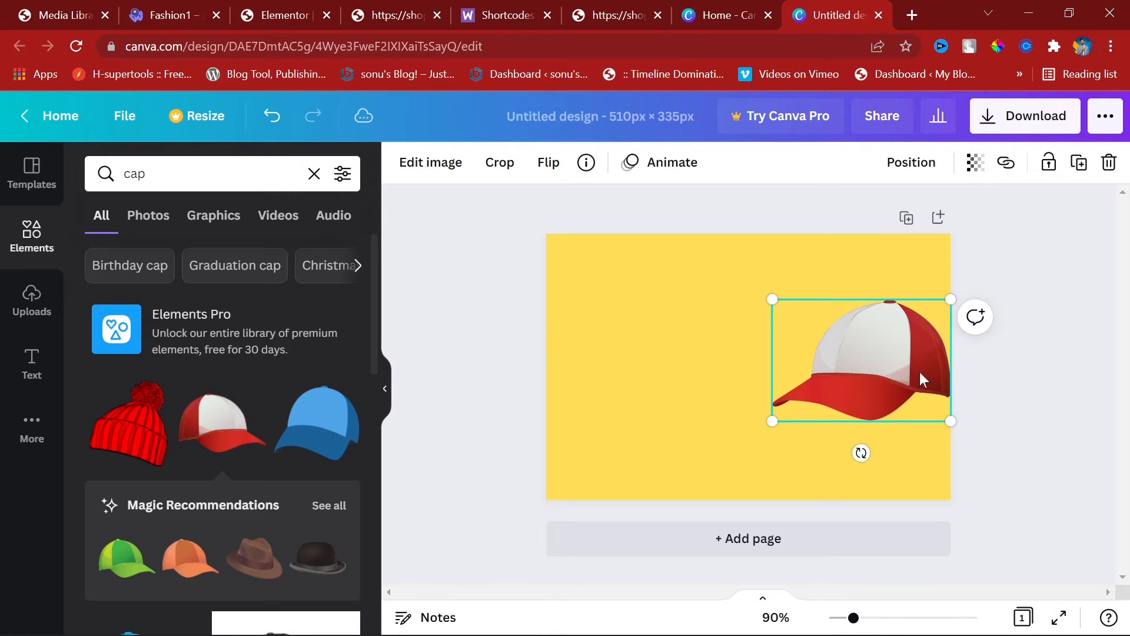
{"action": "left_click_drag", "start_coordinate": [765, 419], "coordinate": [744, 471]}
{"action": "mouse_move", "coordinate": [850, 356]}
{"action": "left_mouse_down"}
{"action": "mouse_move", "coordinate": [825, 338]}
{"action": "mouse_move", "coordinate": [853, 340]}
{"action": "left_mouse_up"}
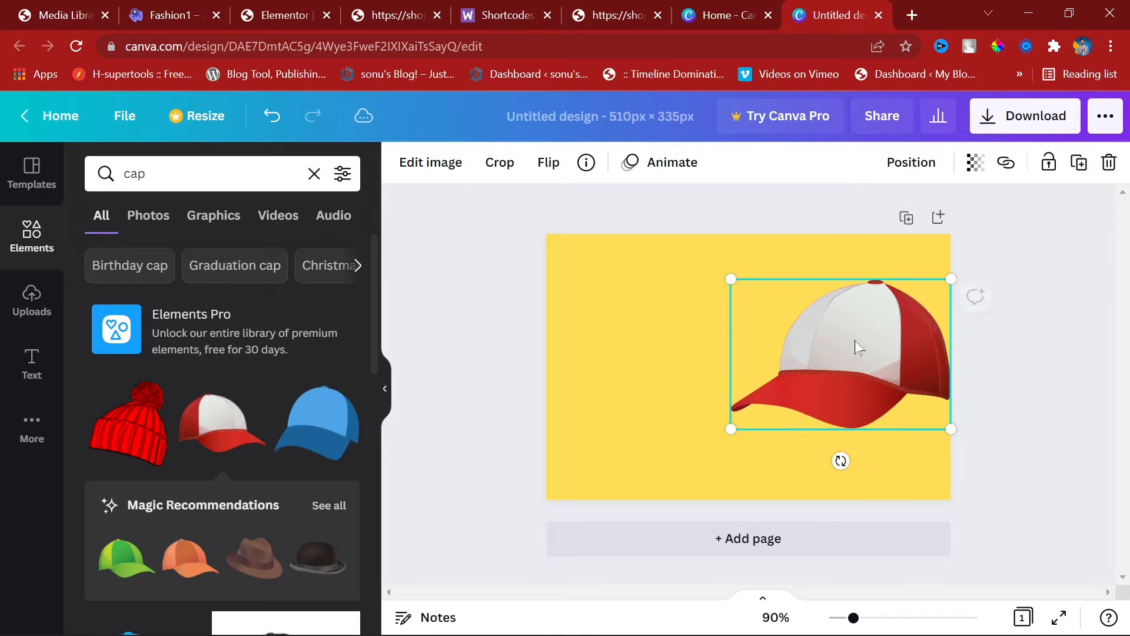
{"action": "left_click", "coordinate": [1027, 365]}
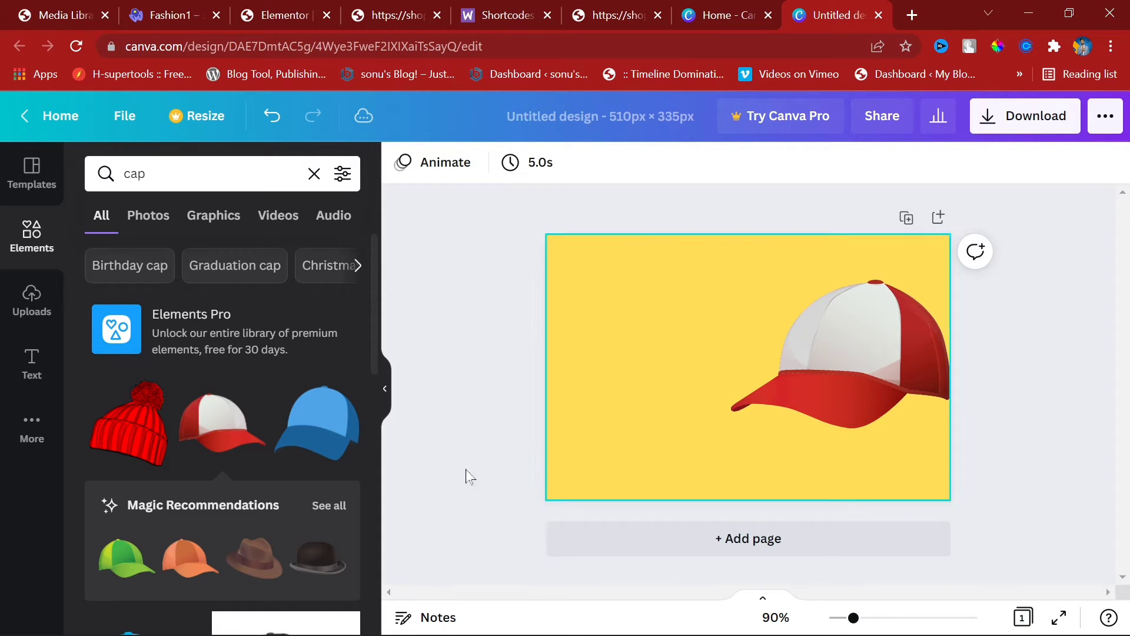
Step: Try adding the bowler hat element, then remove it
{"action": "scroll", "coordinate": [329, 274], "scroll_direction": "down", "scroll_amount": 5}
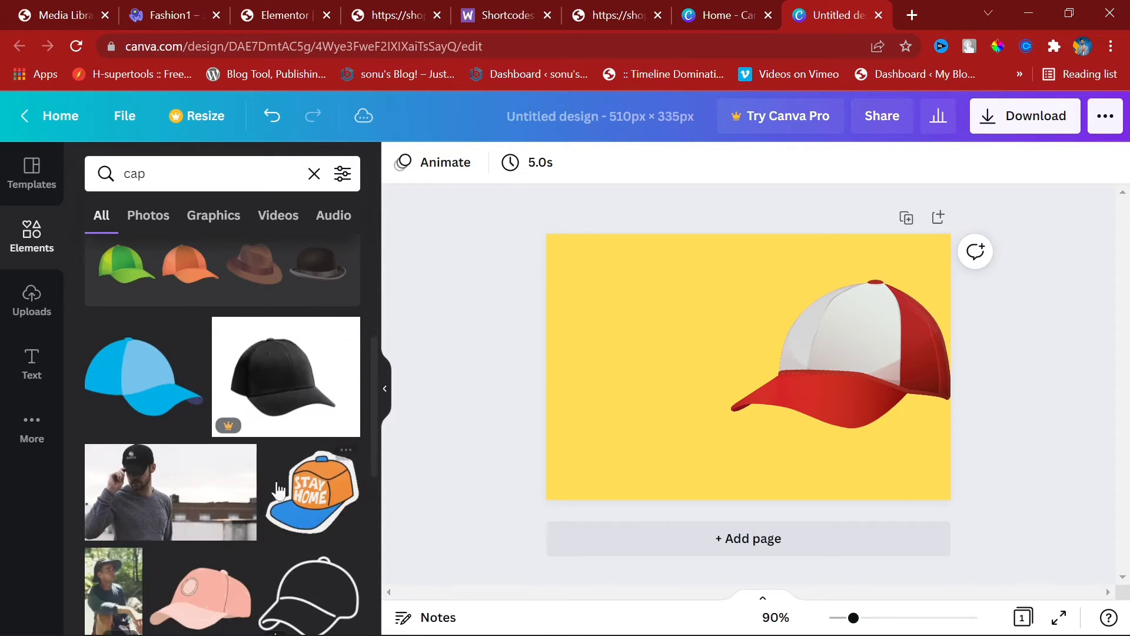
{"action": "left_click", "coordinate": [329, 272]}
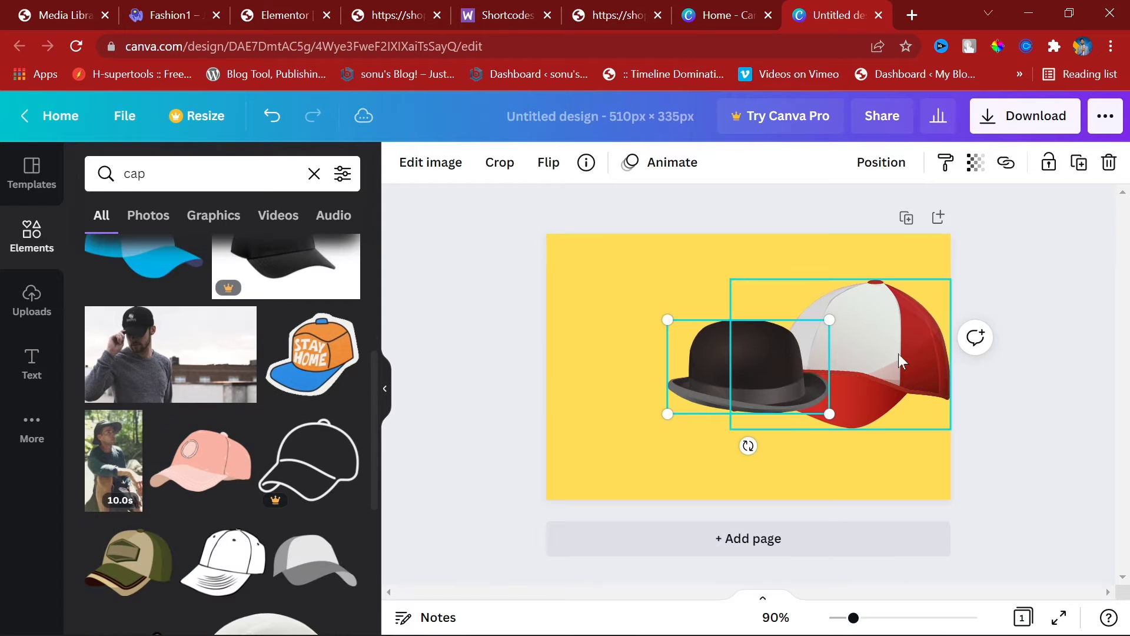
{"action": "key", "text": "Delete"}
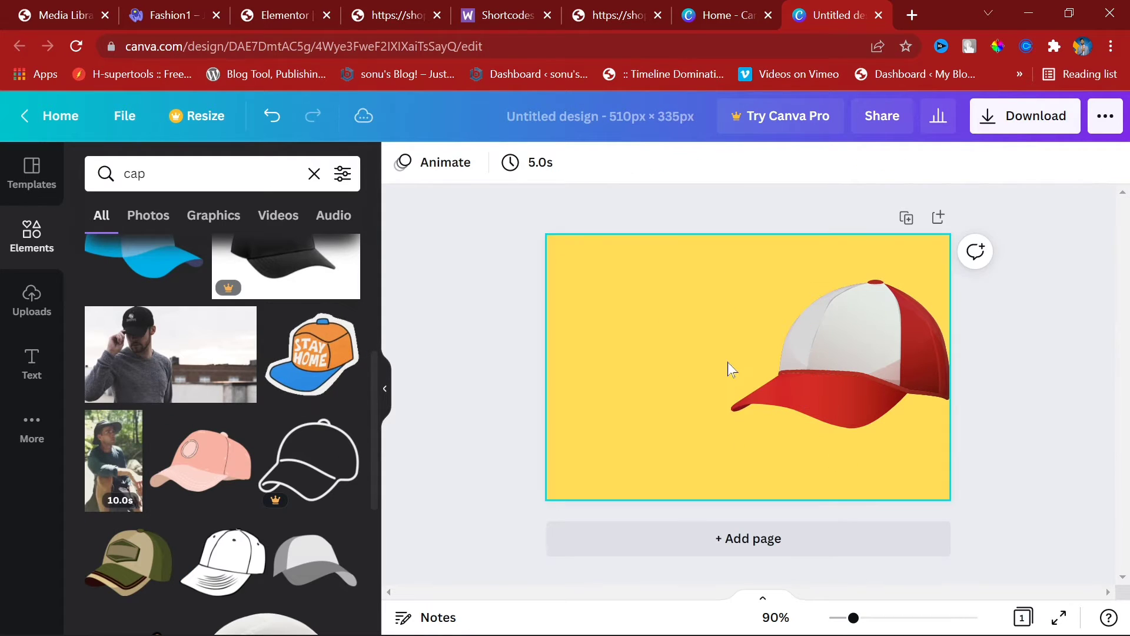
{"action": "scroll", "coordinate": [306, 470], "scroll_direction": "down", "scroll_amount": 5}
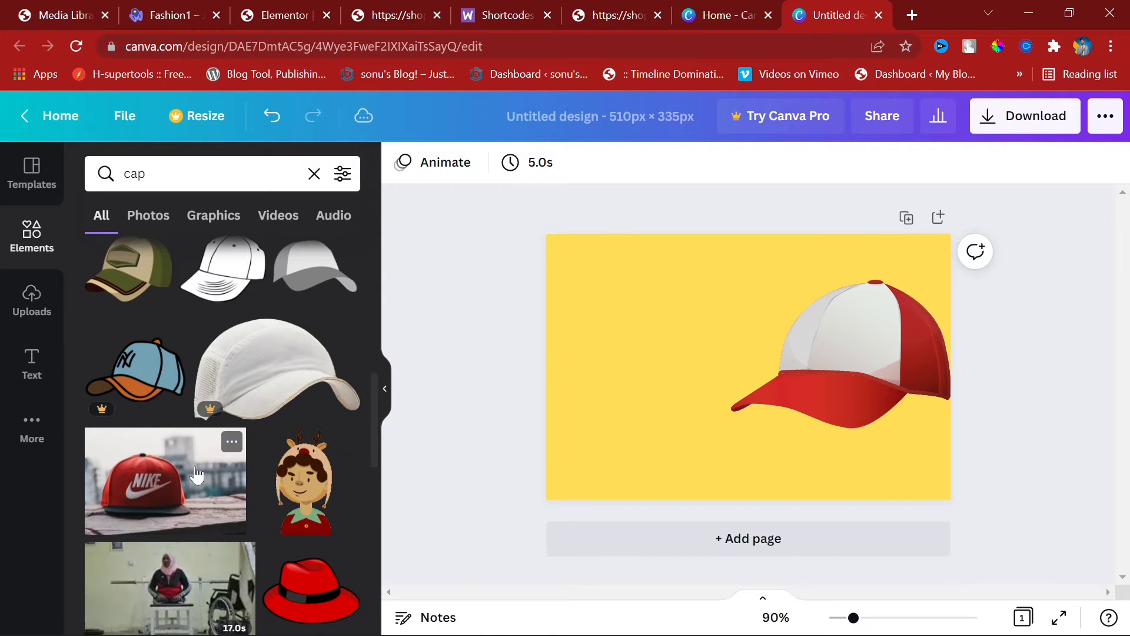
Step: Add the Nike cap photo, flip it horizontally, and delete the red-and-white cap graphic
{"action": "left_click", "coordinate": [196, 474]}
{"action": "mouse_move", "coordinate": [863, 394]}
{"action": "left_mouse_down"}
{"action": "mouse_move", "coordinate": [808, 387]}
{"action": "mouse_move", "coordinate": [850, 387]}
{"action": "left_mouse_up"}
{"action": "left_click", "coordinate": [557, 168]}
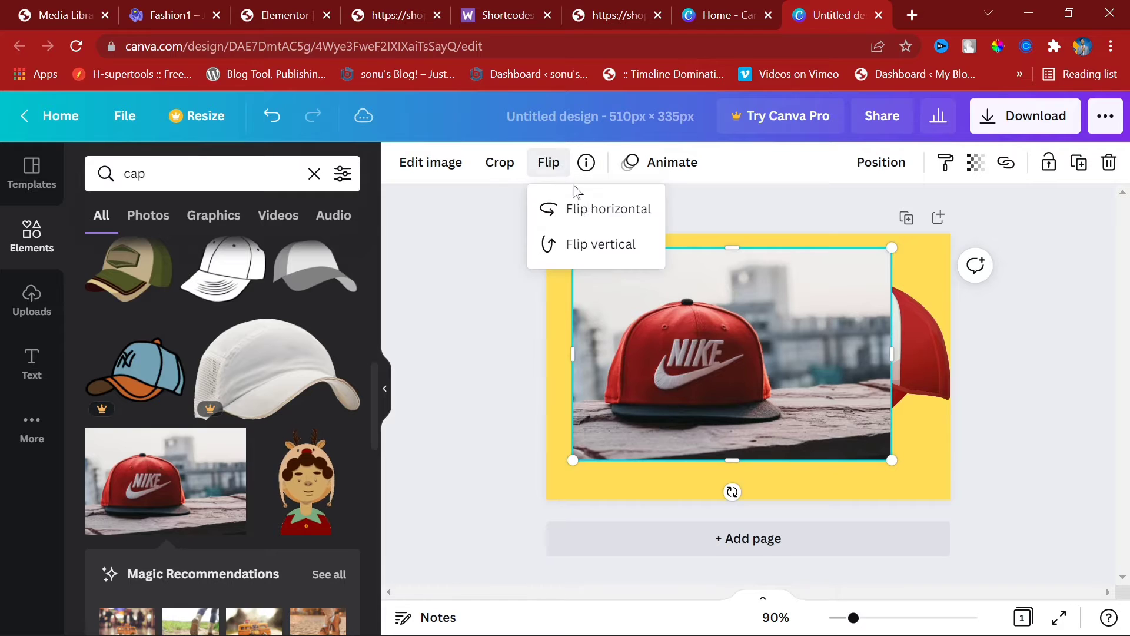
{"action": "left_click", "coordinate": [589, 211]}
{"action": "left_click", "coordinate": [936, 359]}
{"action": "key", "text": "Delete"}
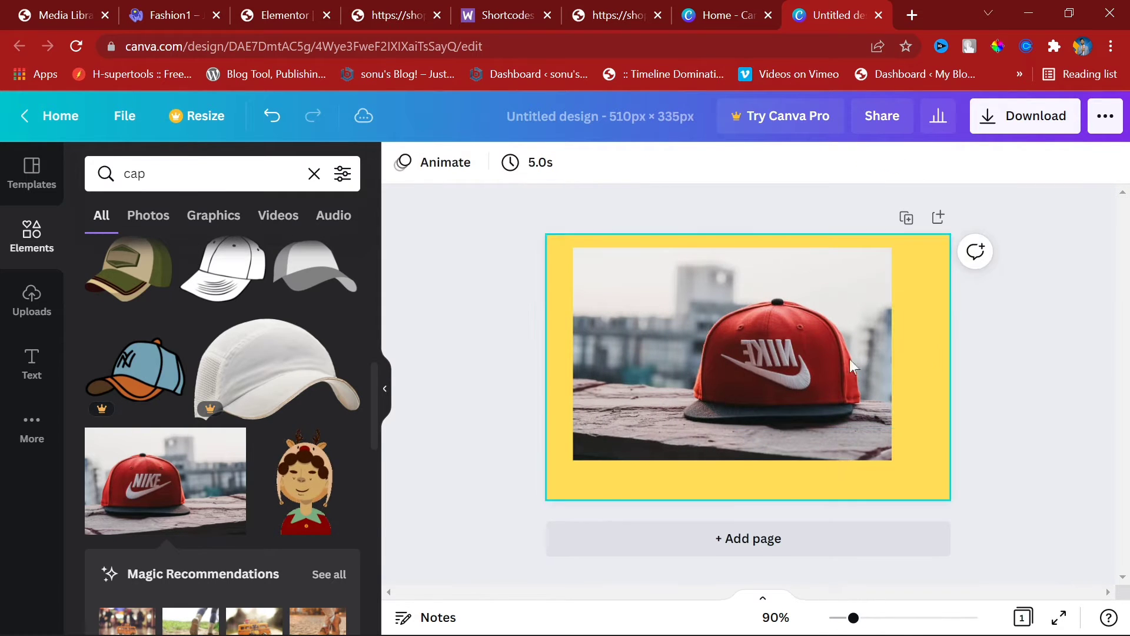
Step: Enlarge and stretch the Nike photo so it covers the whole page
{"action": "left_click", "coordinate": [883, 435]}
{"action": "left_click_drag", "start_coordinate": [893, 460], "coordinate": [931, 502]}
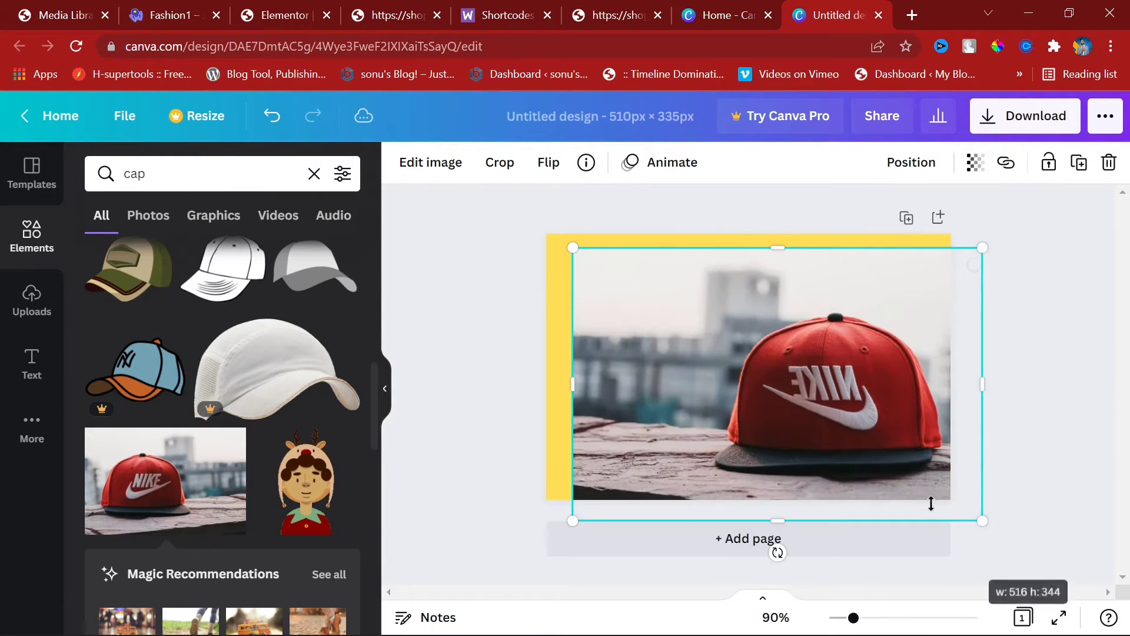
{"action": "left_click_drag", "start_coordinate": [825, 418], "coordinate": [804, 407]}
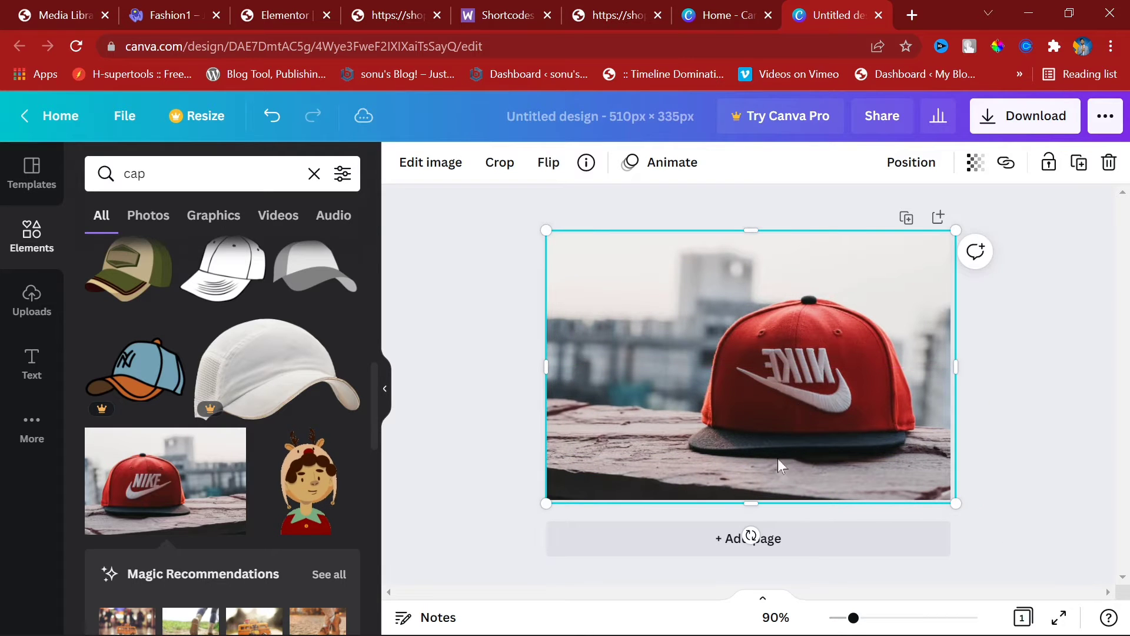
{"action": "left_click_drag", "start_coordinate": [547, 372], "coordinate": [536, 376]}
{"action": "left_click", "coordinate": [1038, 396]}
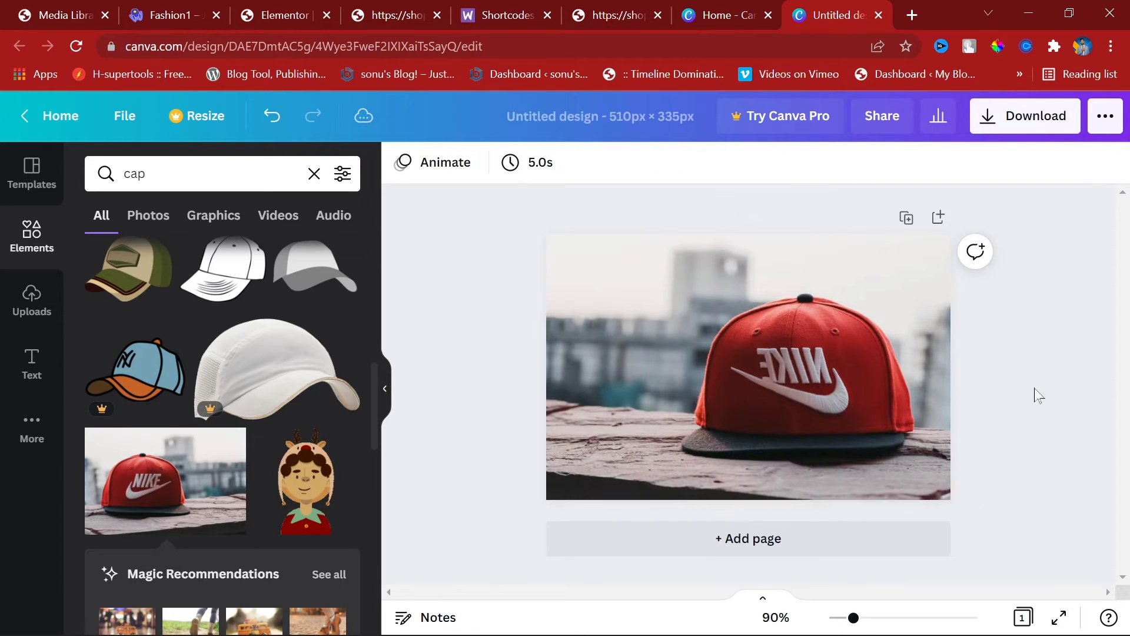
Step: Download the design as a JPG file
{"action": "left_click", "coordinate": [1024, 115]}
{"action": "left_click", "coordinate": [941, 239]}
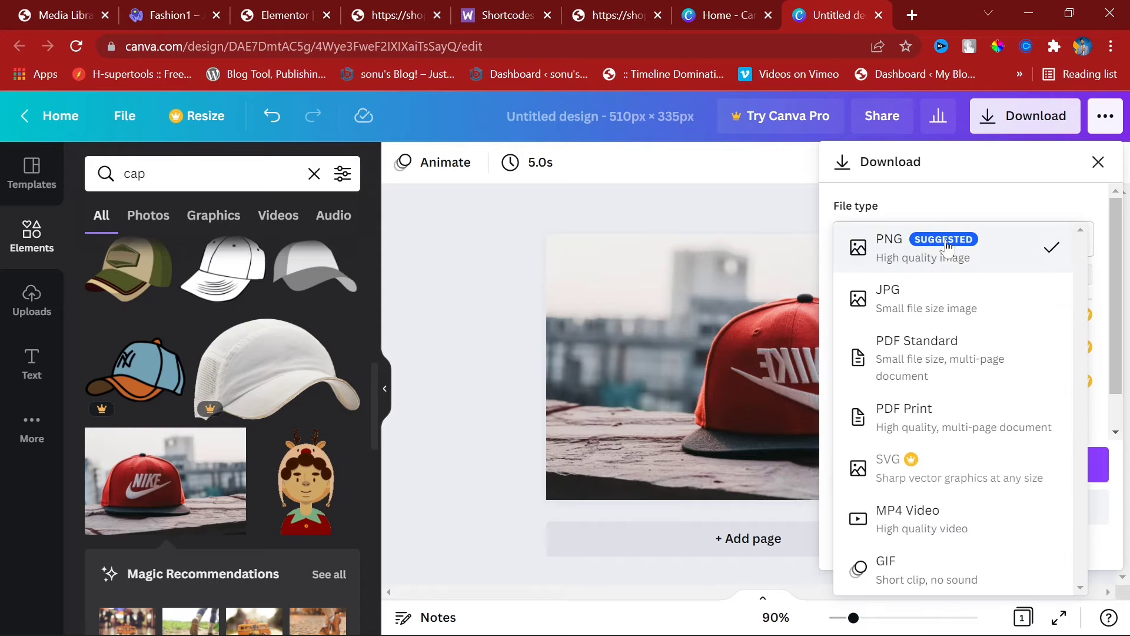
{"action": "left_click", "coordinate": [927, 295]}
{"action": "left_click", "coordinate": [938, 461]}
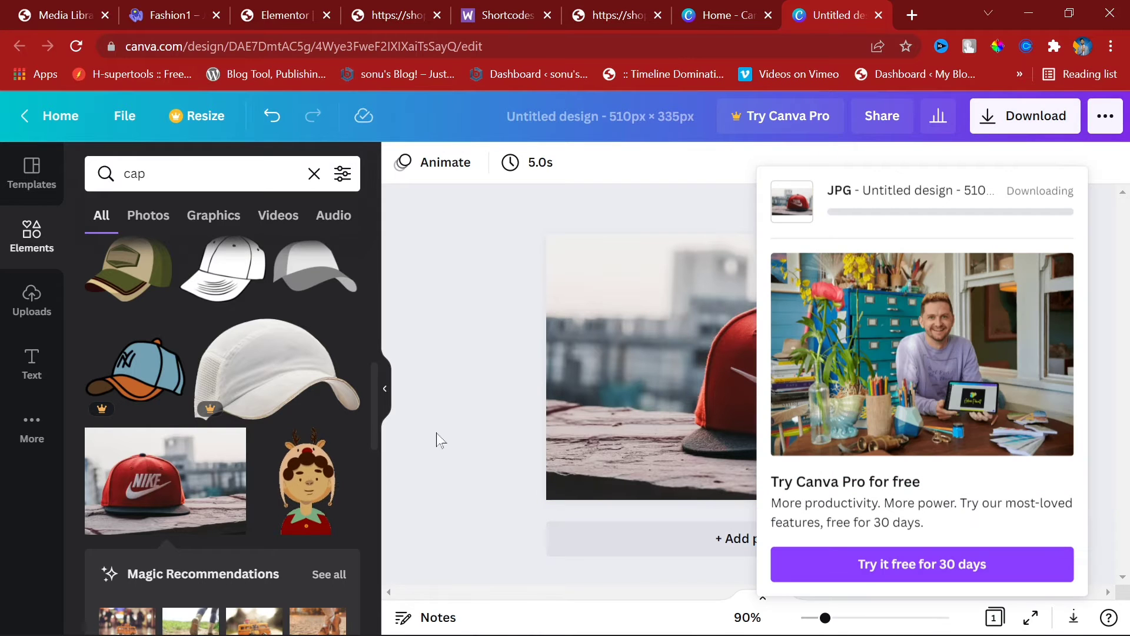
{"action": "scroll", "coordinate": [353, 480], "scroll_direction": "down", "scroll_amount": 5}
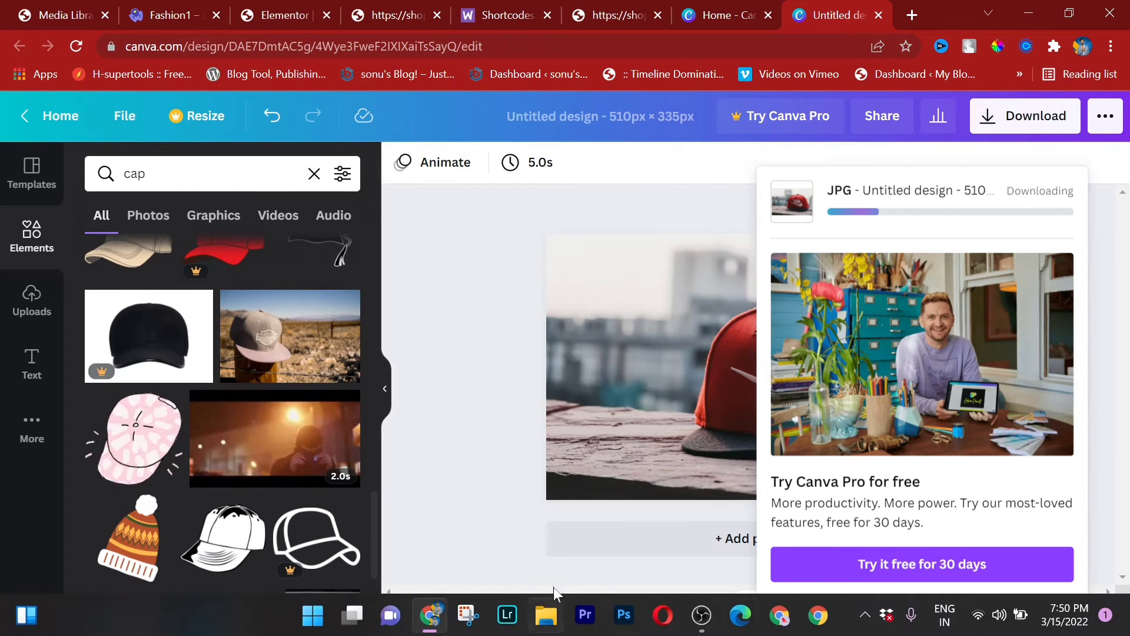
{"action": "scroll", "coordinate": [311, 436], "scroll_direction": "down", "scroll_amount": 2}
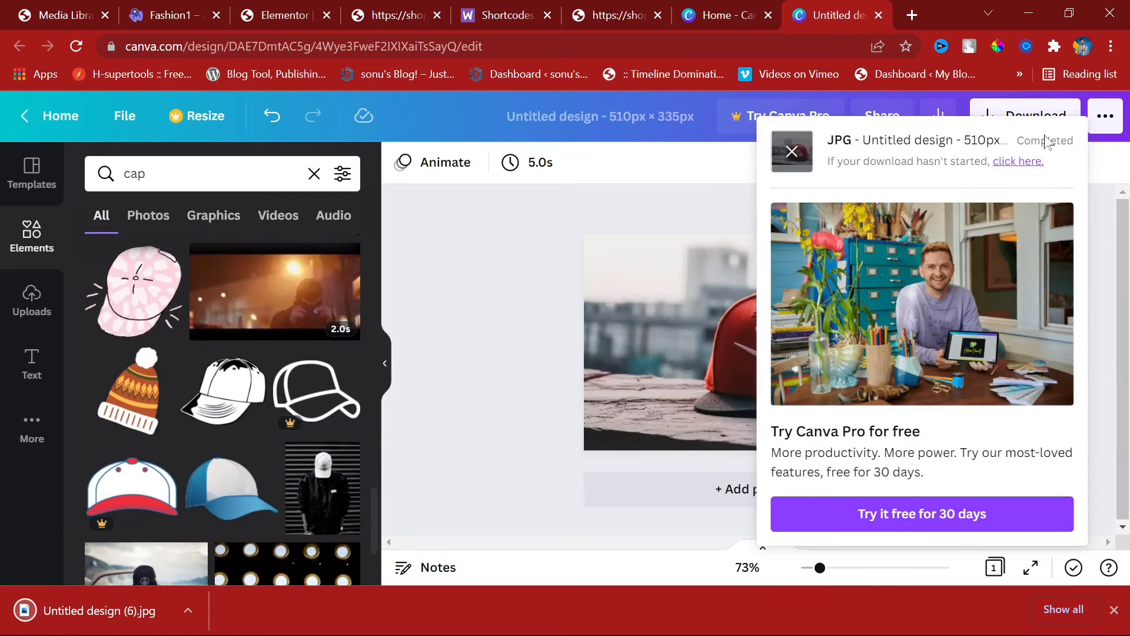
{"action": "left_click", "coordinate": [788, 159]}
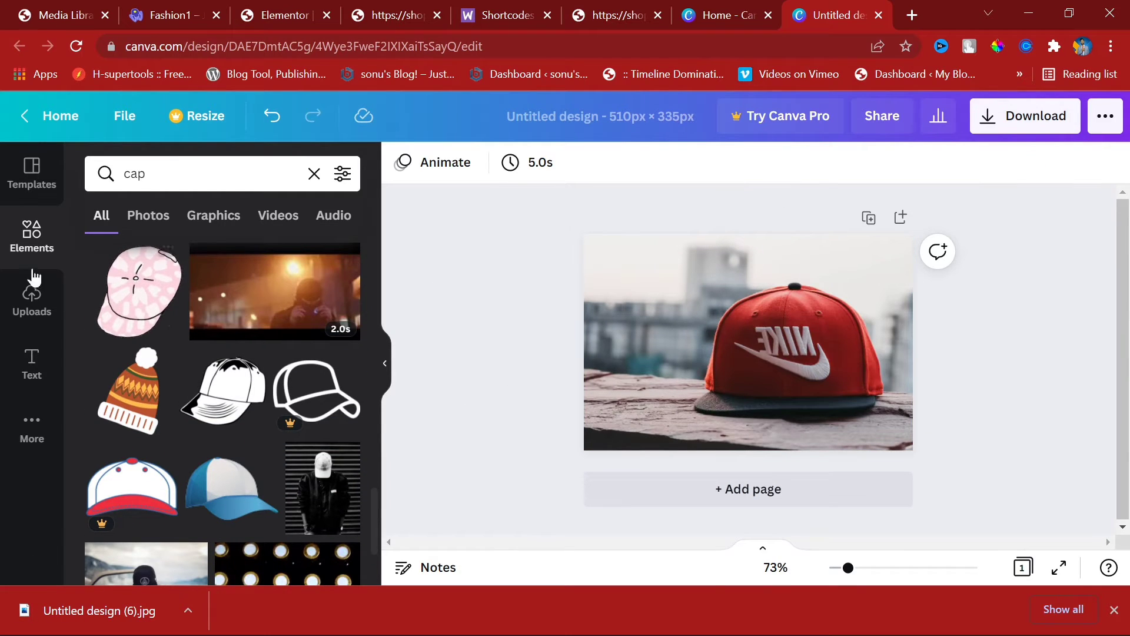
Step: Add the HUGE SALE heading, drop the SALE line, and change HUGE to 'CAP'
{"action": "left_click", "coordinate": [26, 359]}
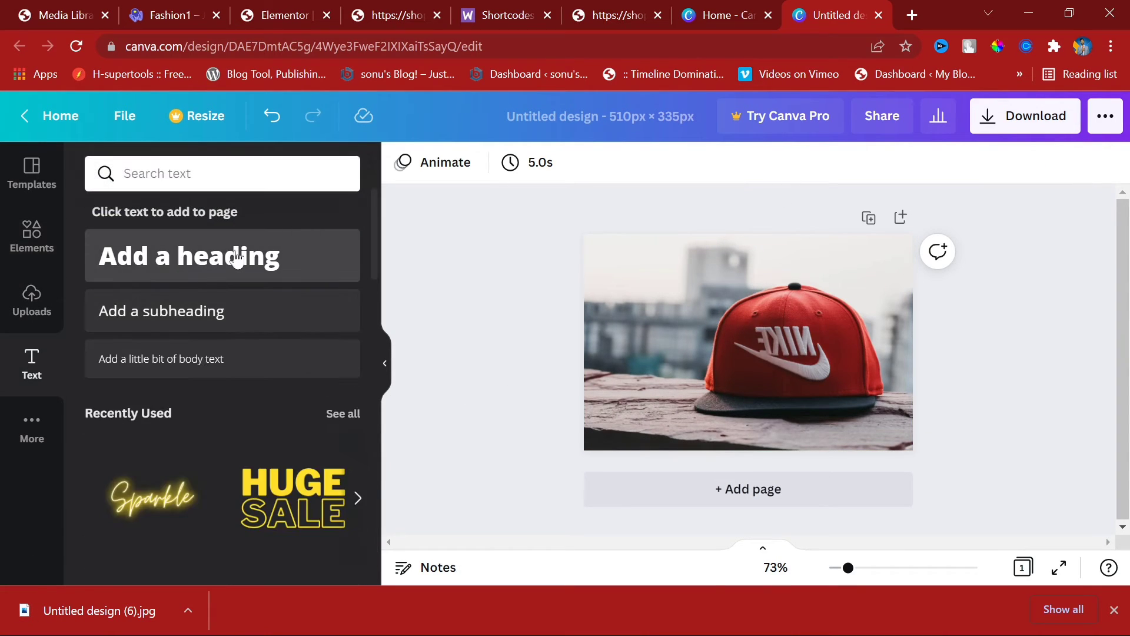
{"action": "left_click", "coordinate": [274, 487]}
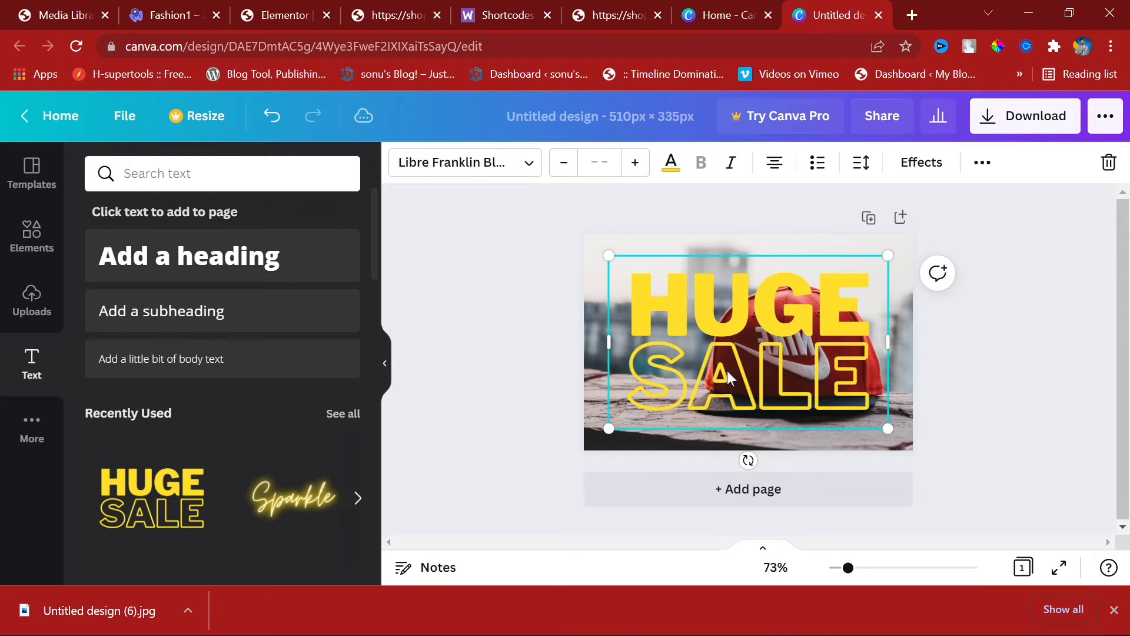
{"action": "key", "text": "Delete"}
{"action": "double_click", "coordinate": [735, 298]}
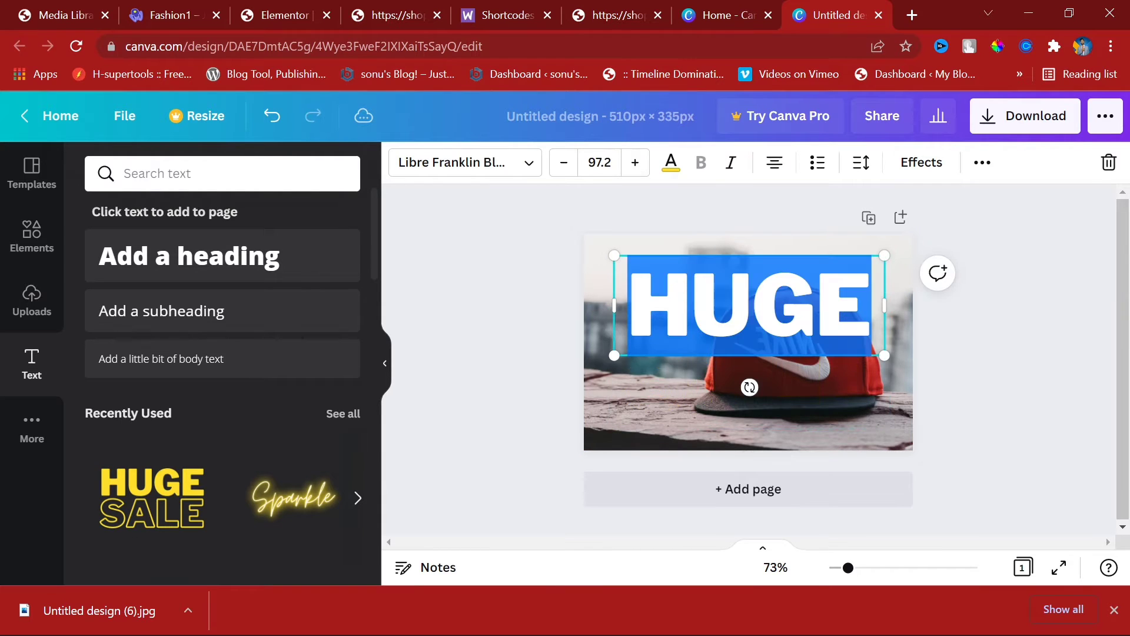
{"action": "type", "text": "CAP"}
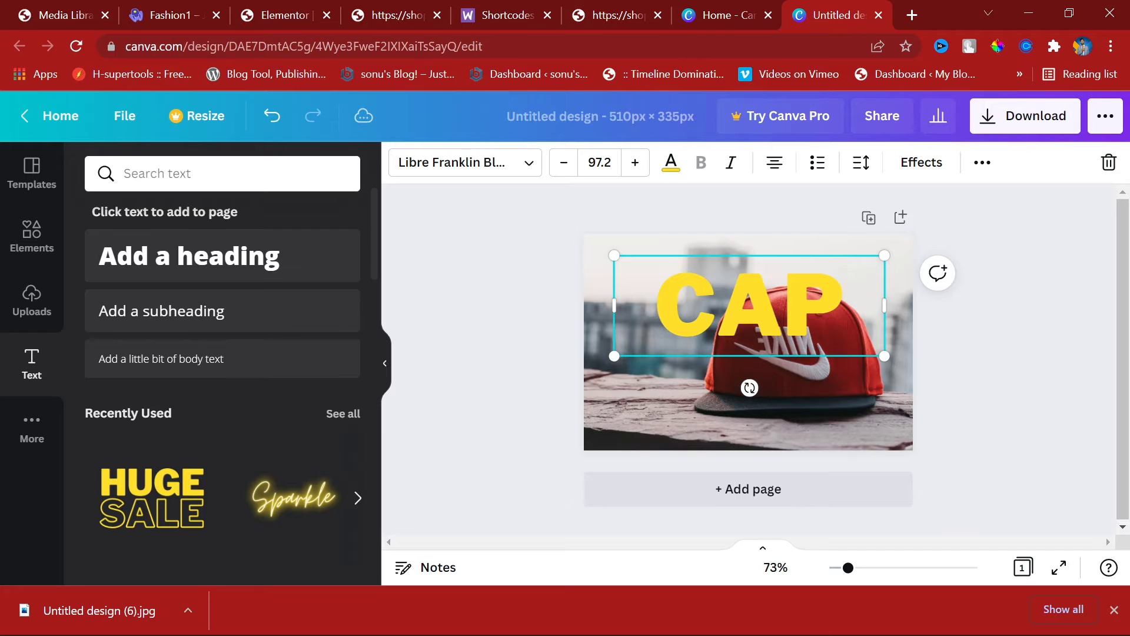
Step: Shrink the CAP text toward the top-left and give it a red drop shadow
{"action": "left_click_drag", "start_coordinate": [893, 351], "coordinate": [802, 325]}
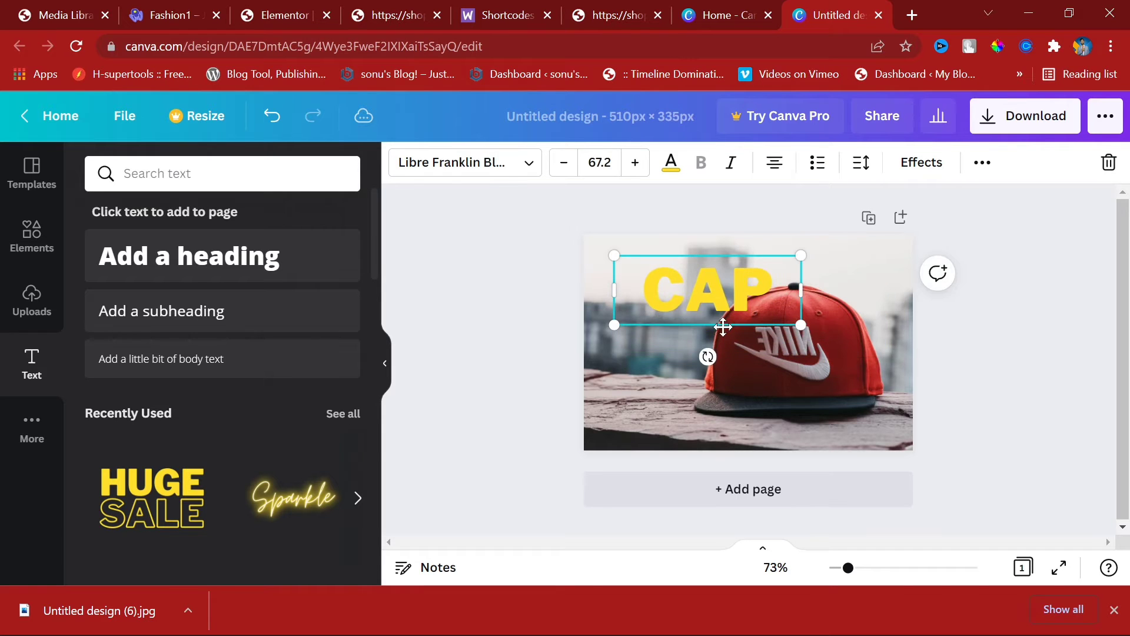
{"action": "left_click_drag", "start_coordinate": [722, 328], "coordinate": [687, 304]}
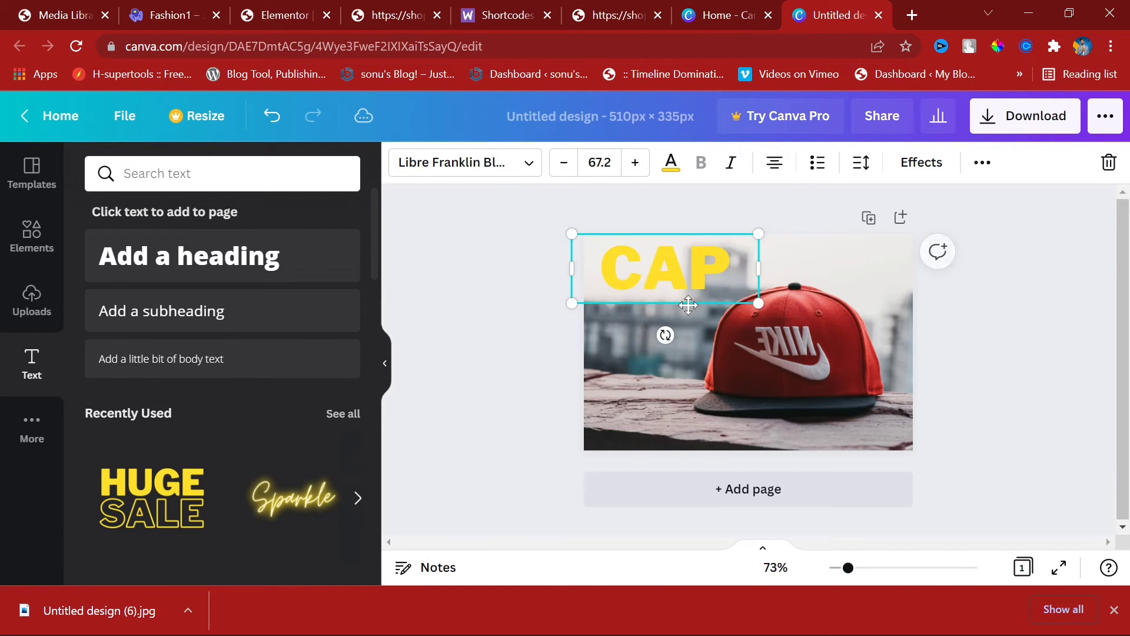
{"action": "left_click", "coordinate": [919, 172]}
{"action": "left_click", "coordinate": [246, 286]}
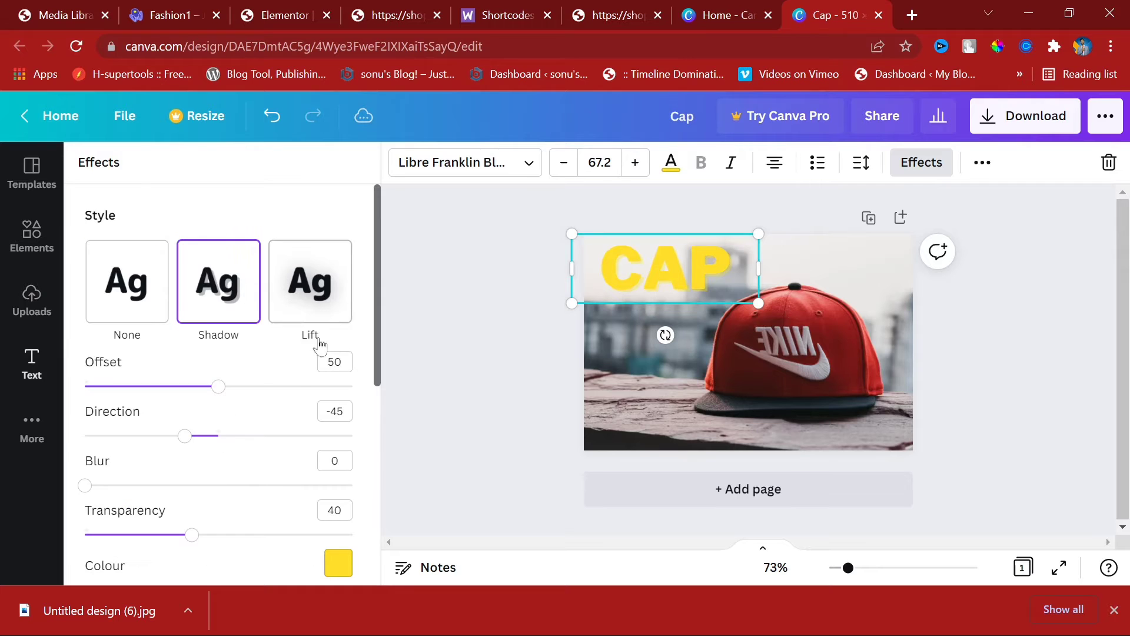
{"action": "left_click", "coordinate": [338, 562]}
{"action": "left_click", "coordinate": [109, 383]}
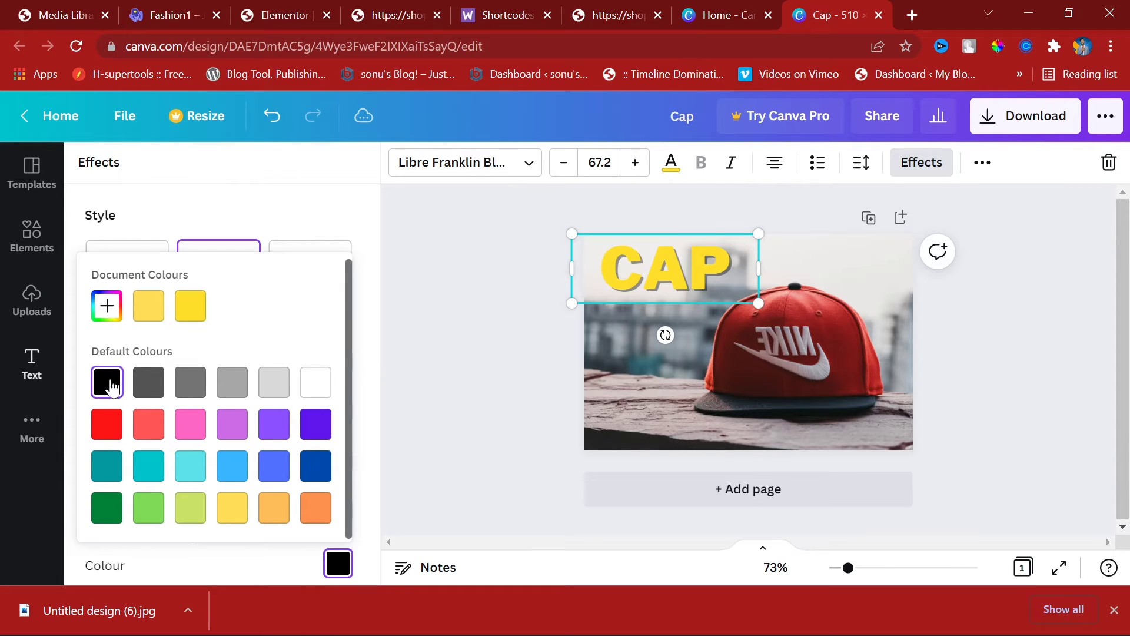
{"action": "left_click", "coordinate": [98, 430]}
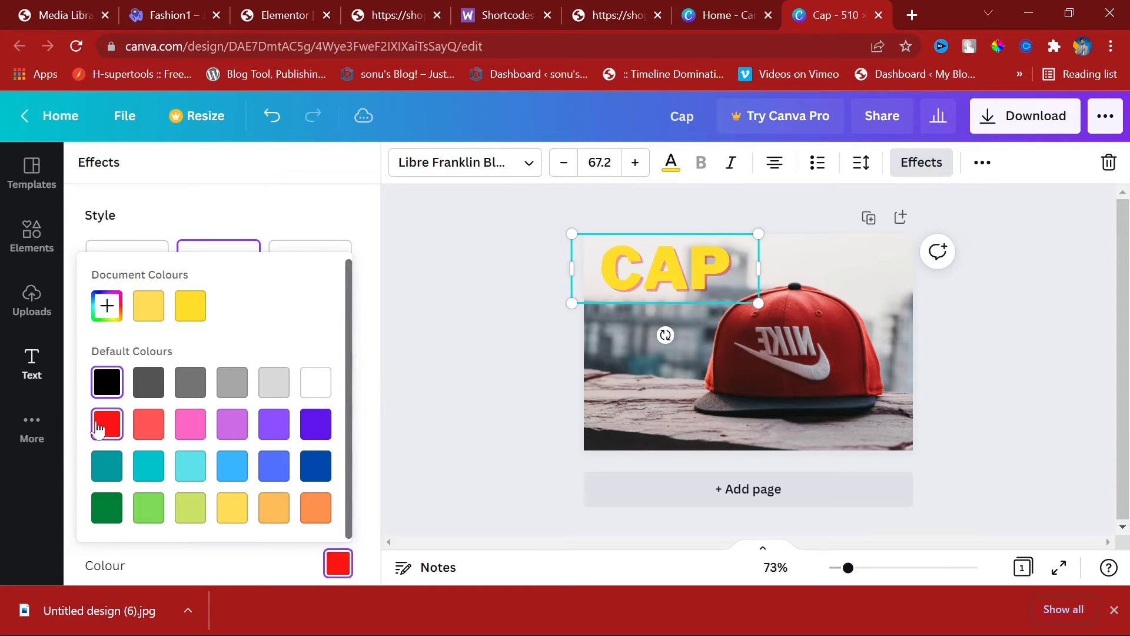
{"action": "left_click", "coordinate": [298, 213]}
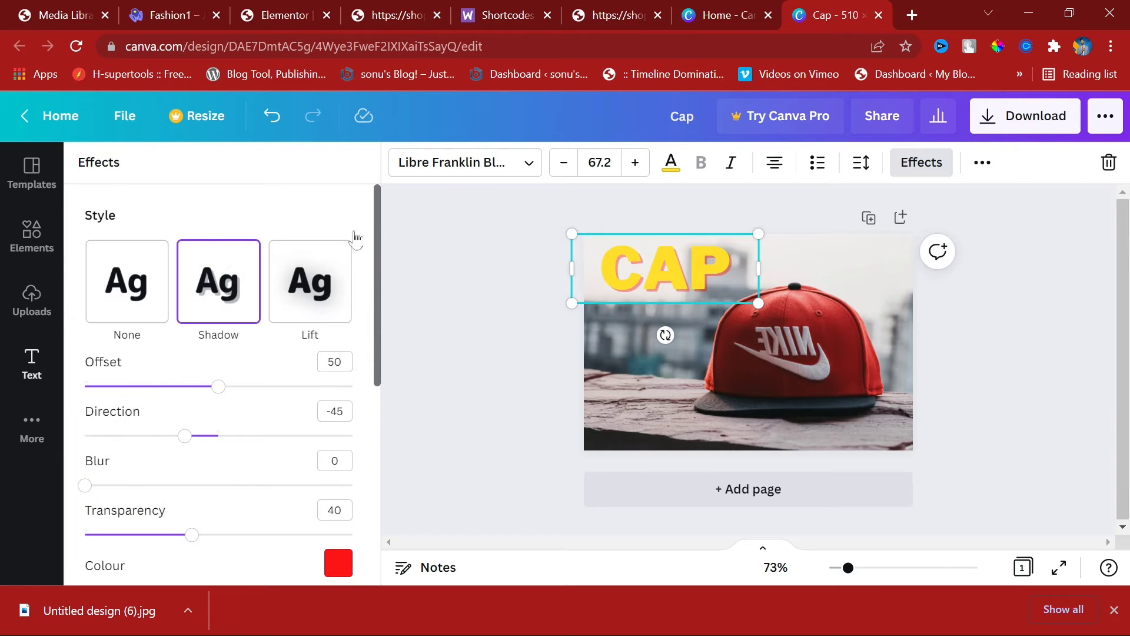
Step: Colour the CAP text blue and move it down onto the photo at size 49.4
{"action": "left_click", "coordinate": [671, 165]}
{"action": "scroll", "coordinate": [317, 312], "scroll_direction": "down", "scroll_amount": 3}
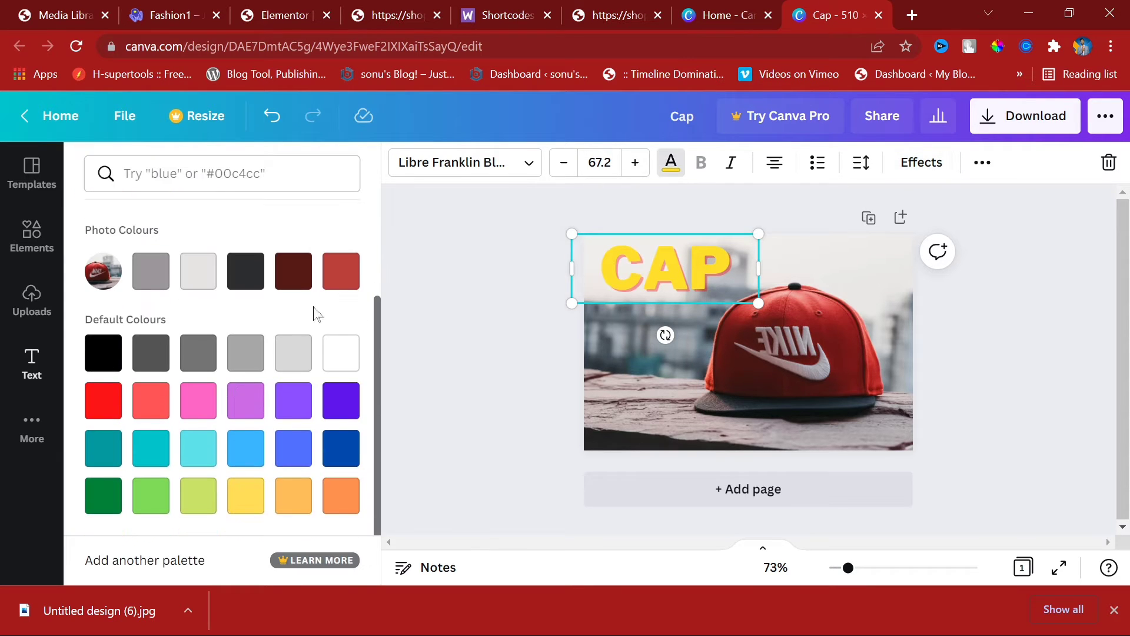
{"action": "left_click", "coordinate": [356, 266]}
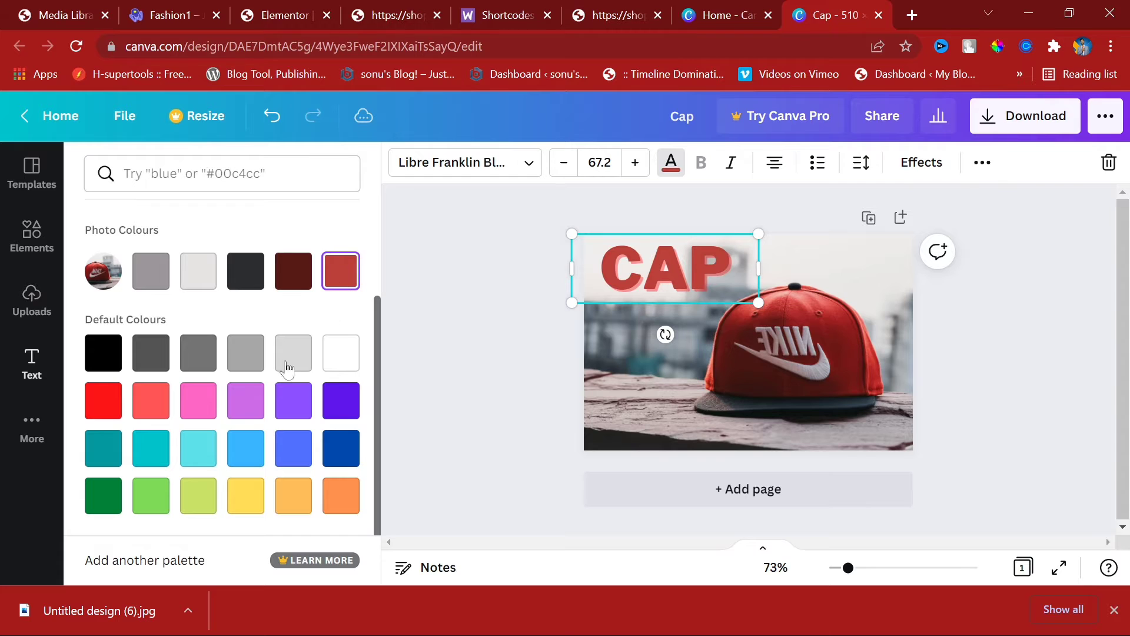
{"action": "left_click", "coordinate": [330, 406]}
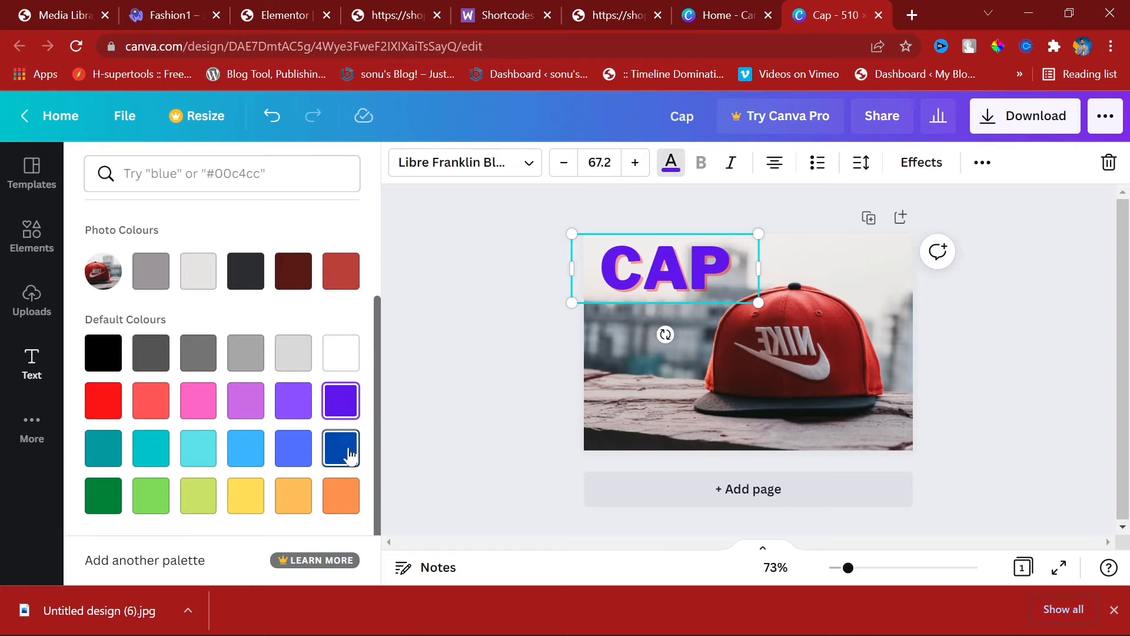
{"action": "left_click", "coordinate": [1012, 323]}
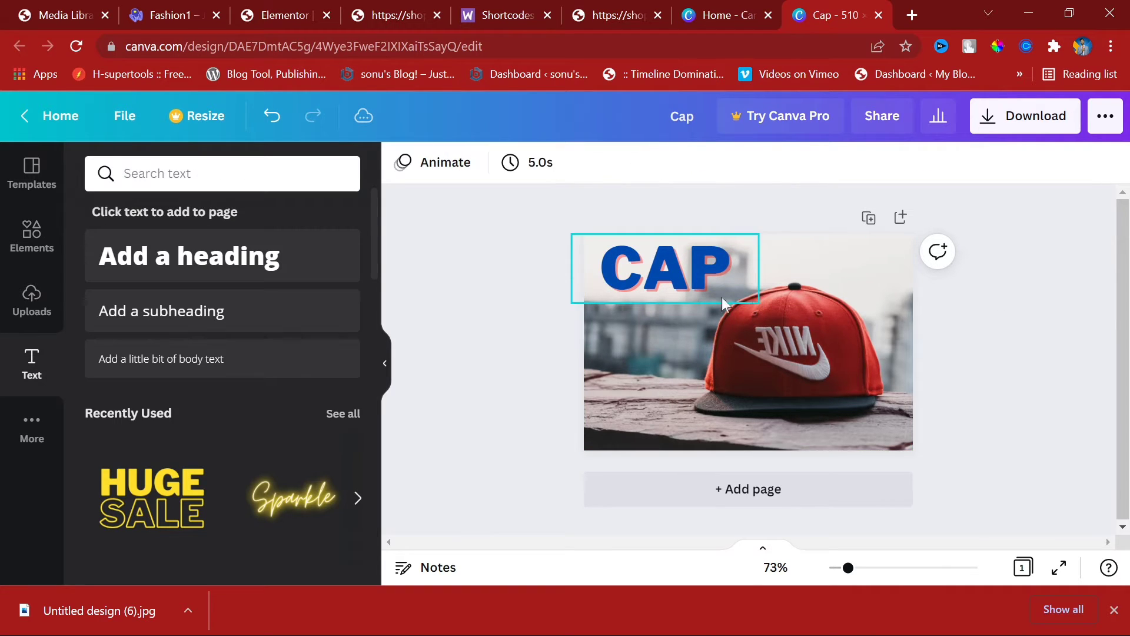
{"action": "left_click", "coordinate": [701, 275]}
{"action": "left_click_drag", "start_coordinate": [701, 274], "coordinate": [686, 346]}
{"action": "left_click_drag", "start_coordinate": [746, 385], "coordinate": [669, 345]}
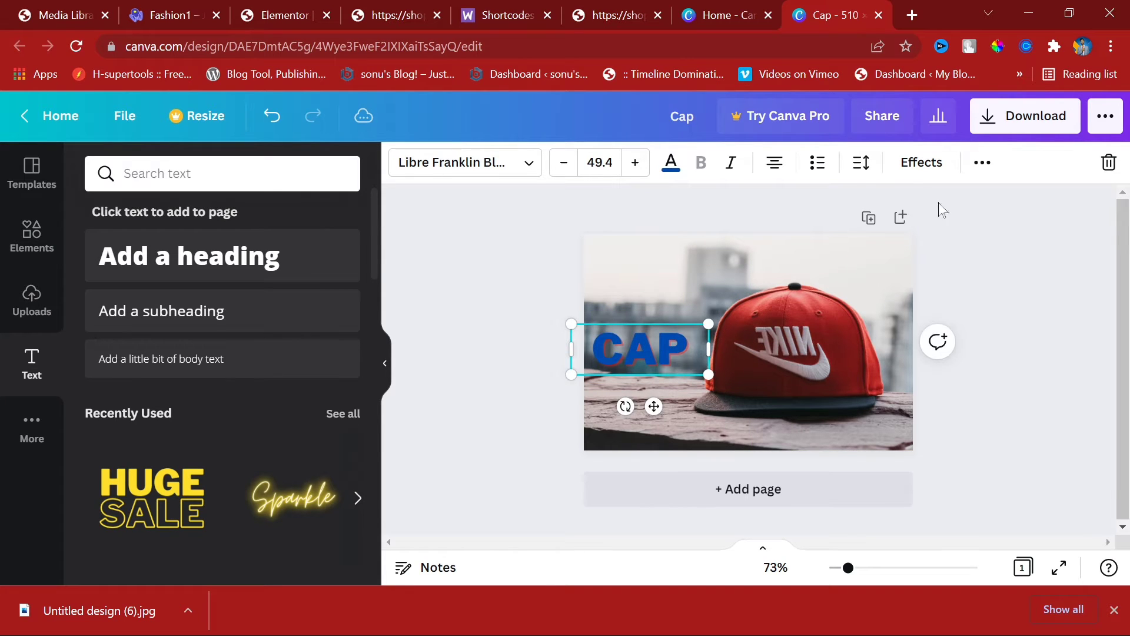
Step: Change the CAP text's shadow colour to white
{"action": "left_click", "coordinate": [915, 164]}
{"action": "left_click", "coordinate": [338, 562]}
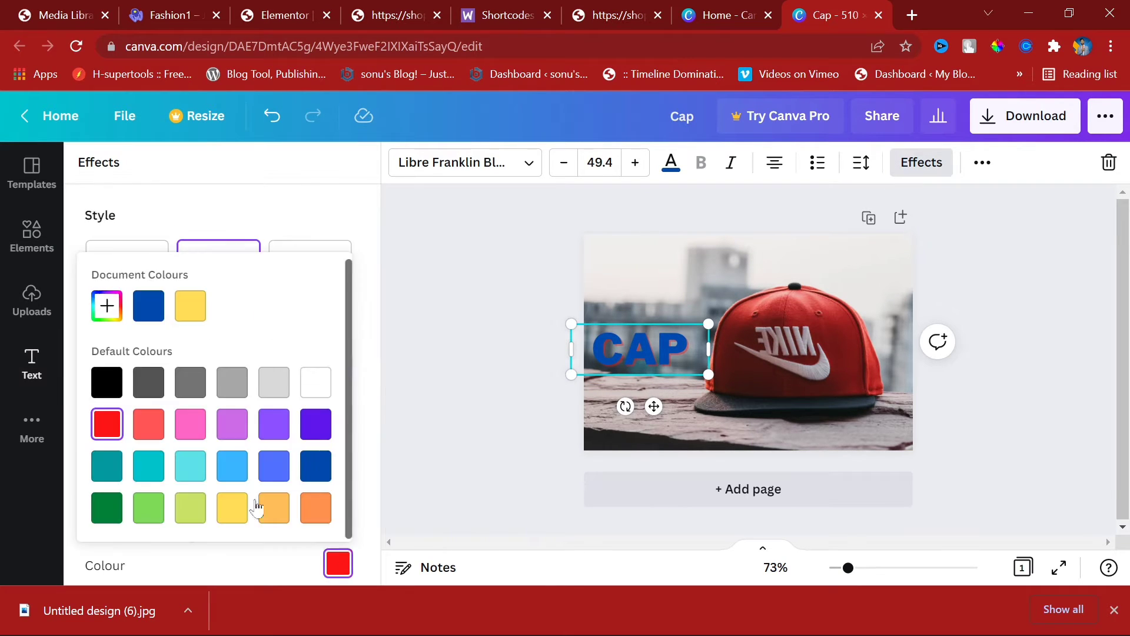
{"action": "left_click", "coordinate": [115, 387]}
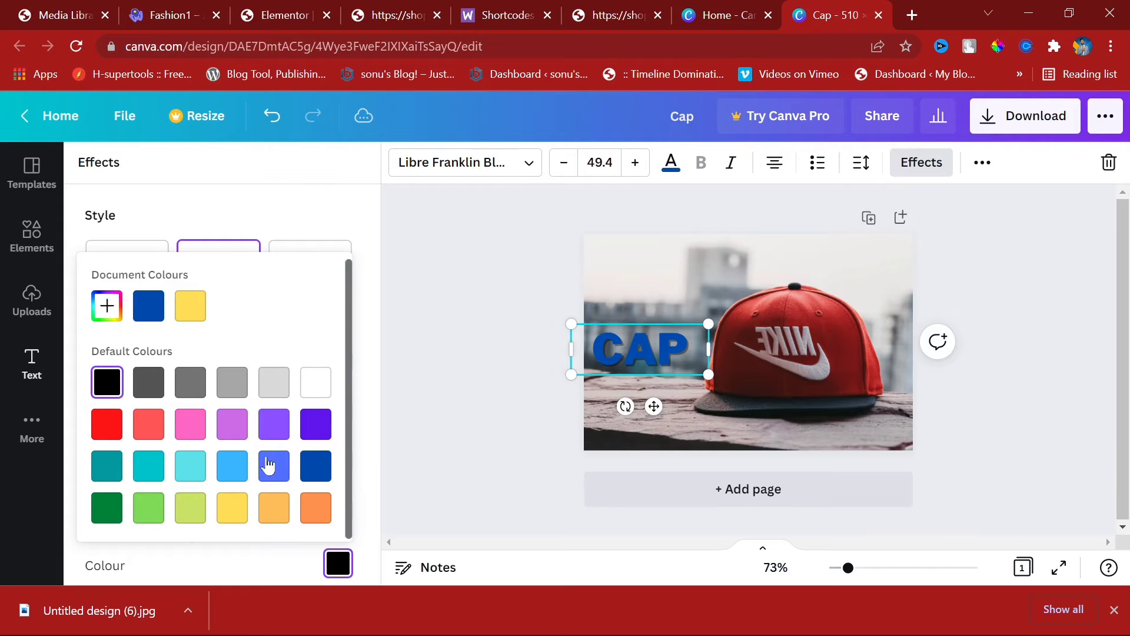
{"action": "left_click", "coordinate": [318, 388]}
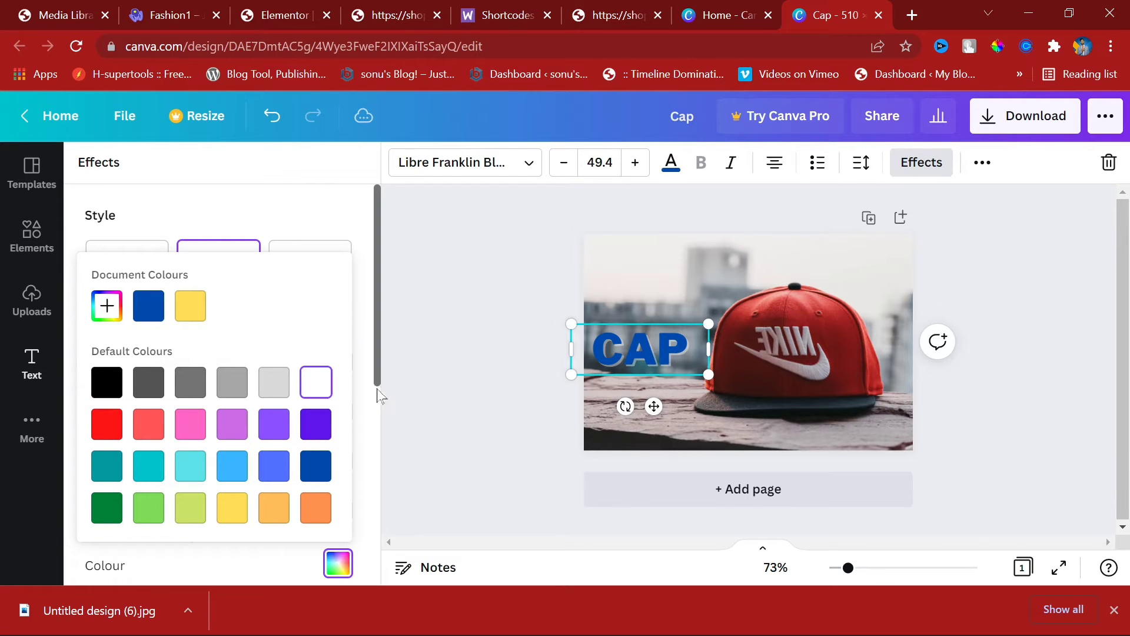
Step: Download the design as Cap.png and return to the Elementor category grid's first empty tile
{"action": "left_click", "coordinate": [1114, 610]}
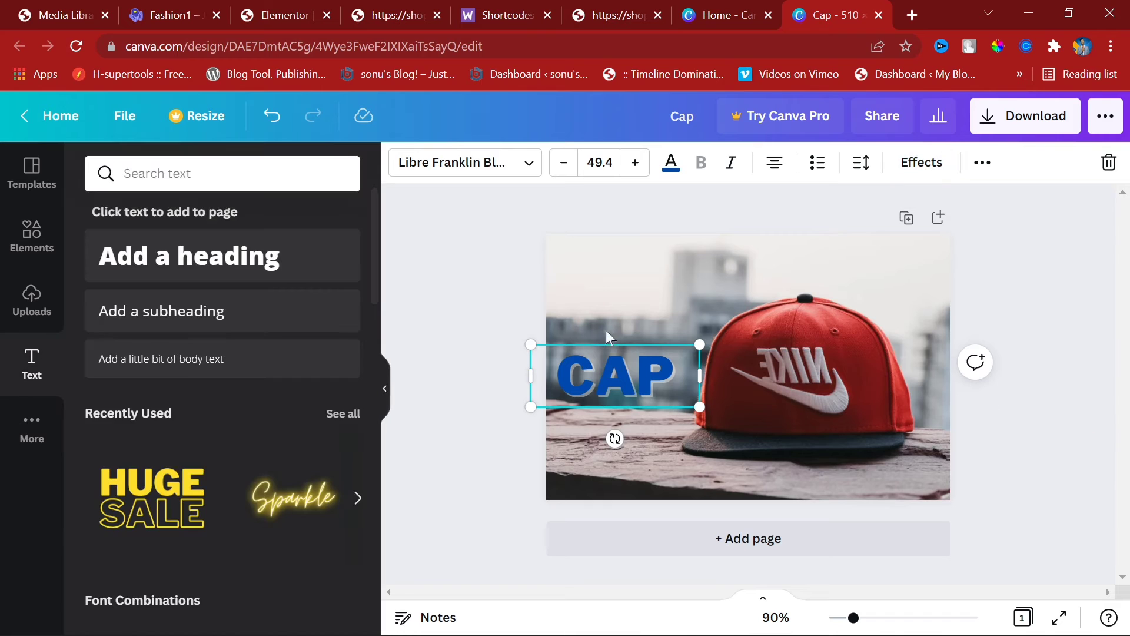
{"action": "left_click", "coordinate": [1027, 116]}
{"action": "left_click", "coordinate": [975, 244]}
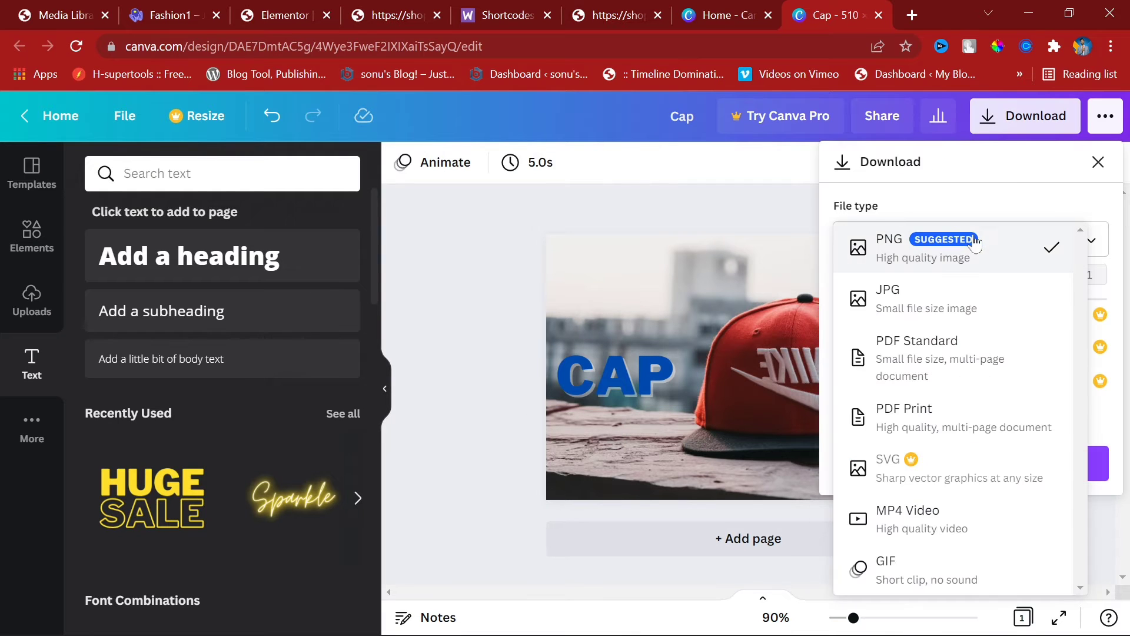
{"action": "left_click", "coordinate": [938, 268]}
{"action": "left_click", "coordinate": [940, 471]}
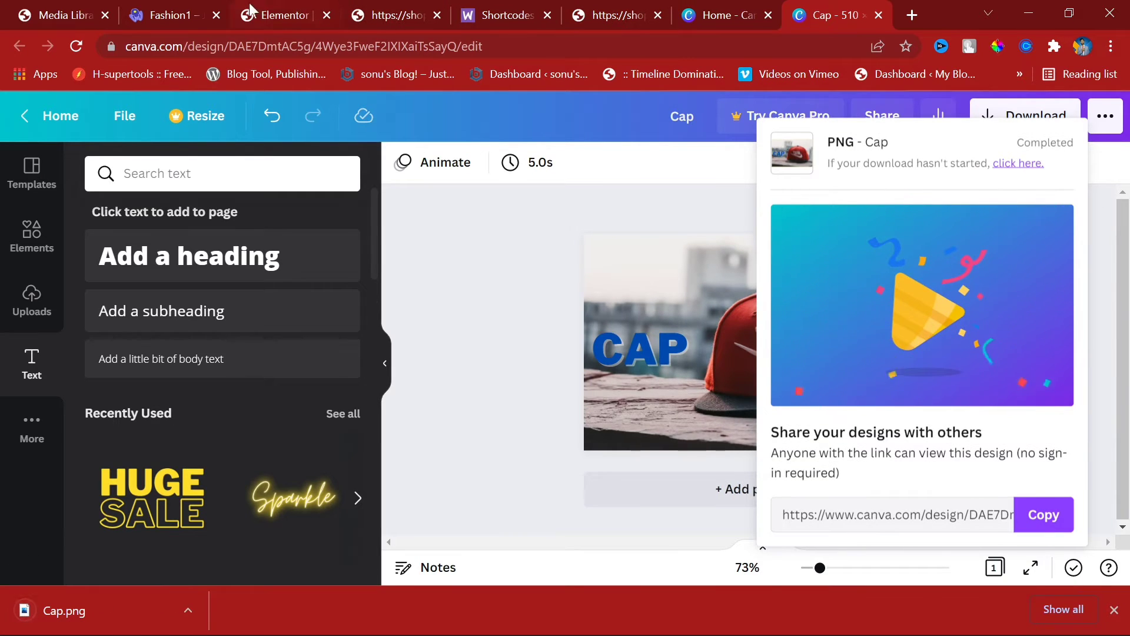
{"action": "left_click", "coordinate": [279, 15]}
{"action": "left_click", "coordinate": [789, 210]}
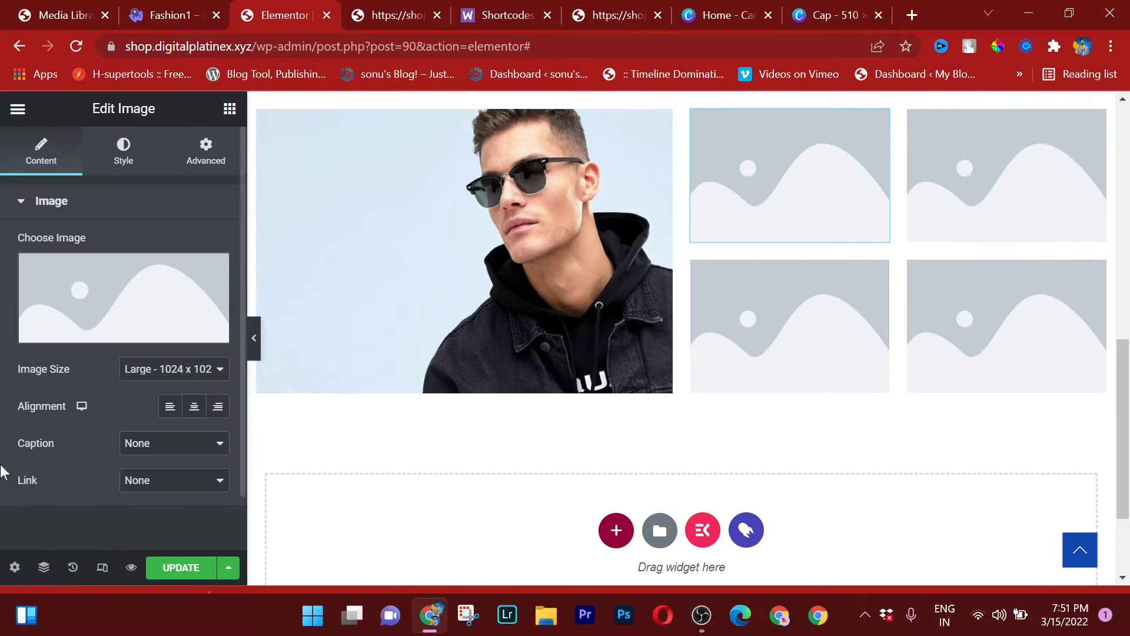
Step: Upload Cap.png into the first category tile, then open the media library for the next tile
{"action": "left_click", "coordinate": [65, 335]}
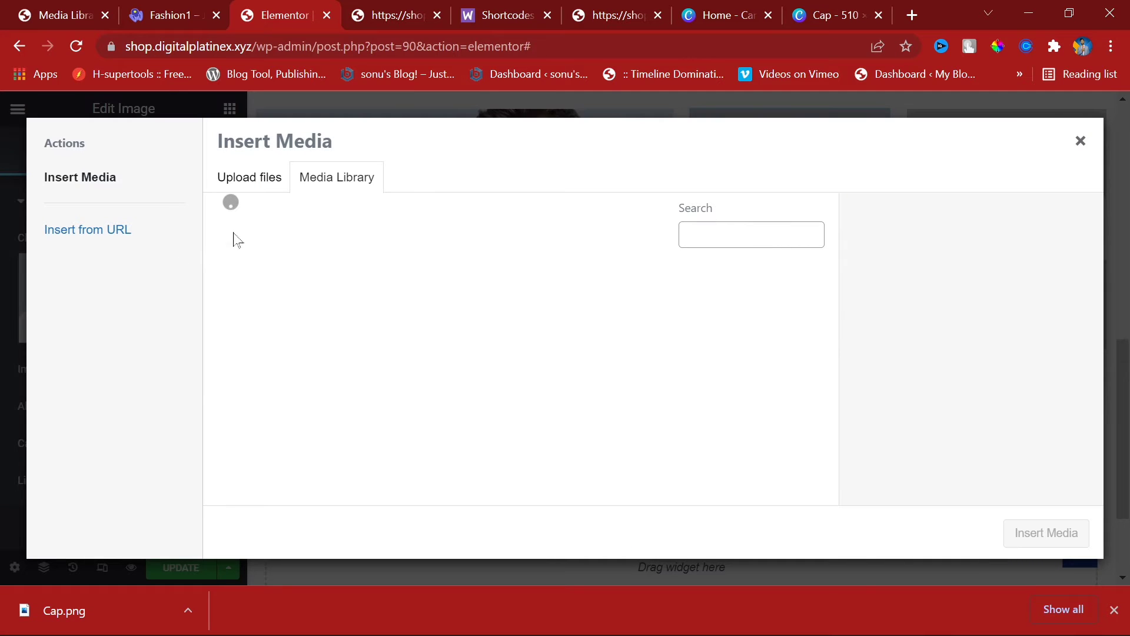
{"action": "left_click_drag", "start_coordinate": [121, 605], "coordinate": [462, 321]}
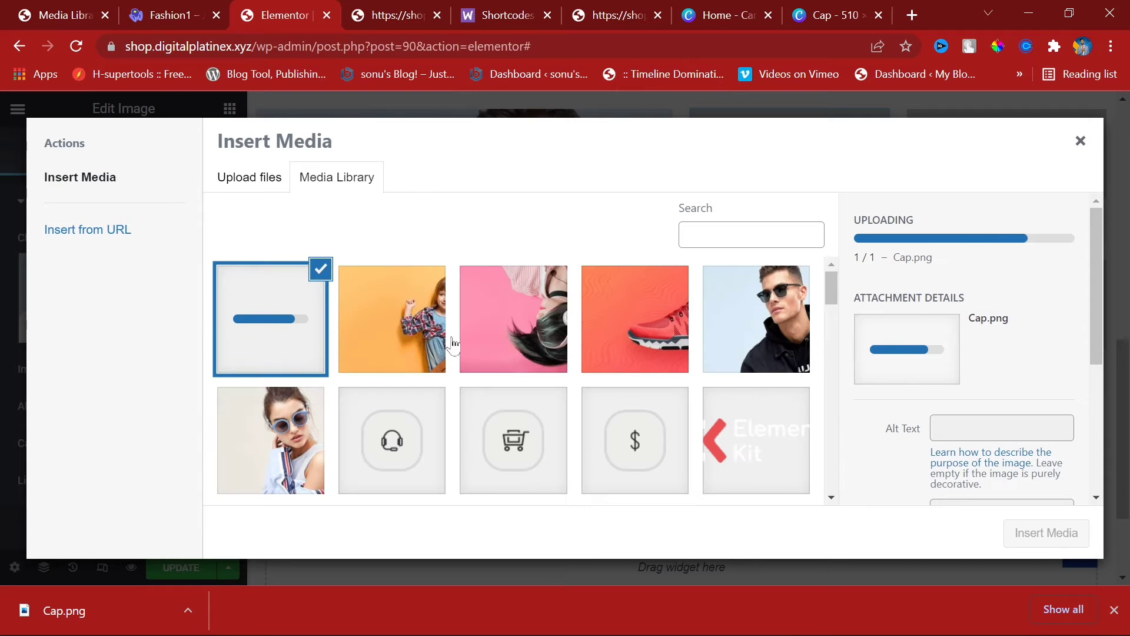
{"action": "scroll", "coordinate": [741, 436], "scroll_direction": "down", "scroll_amount": 5}
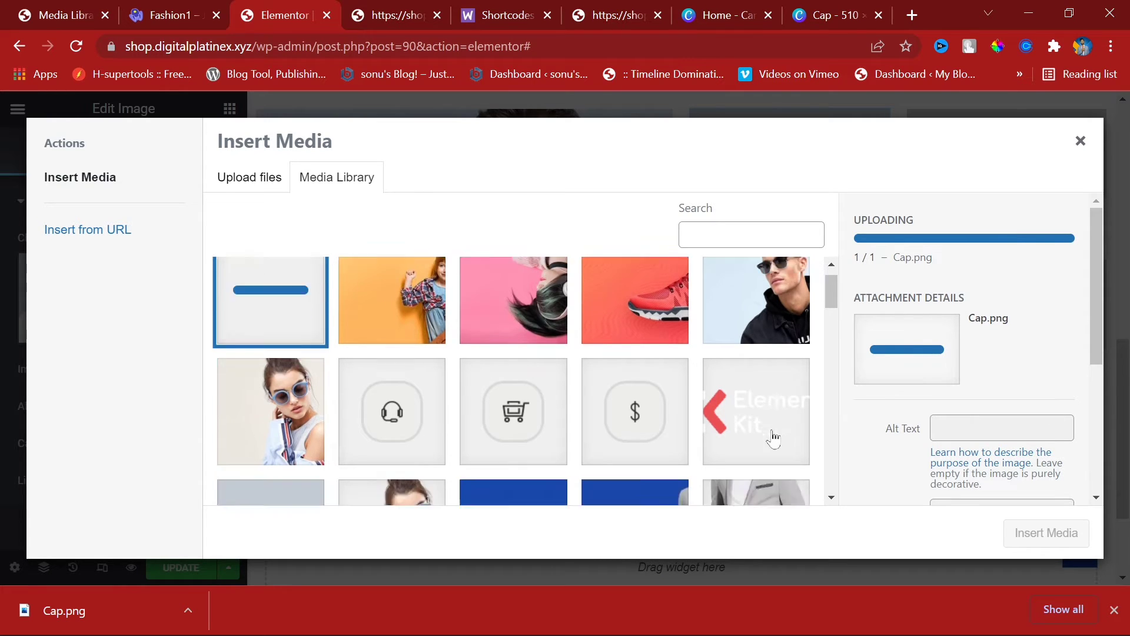
{"action": "scroll", "coordinate": [741, 436], "scroll_direction": "up", "scroll_amount": 5}
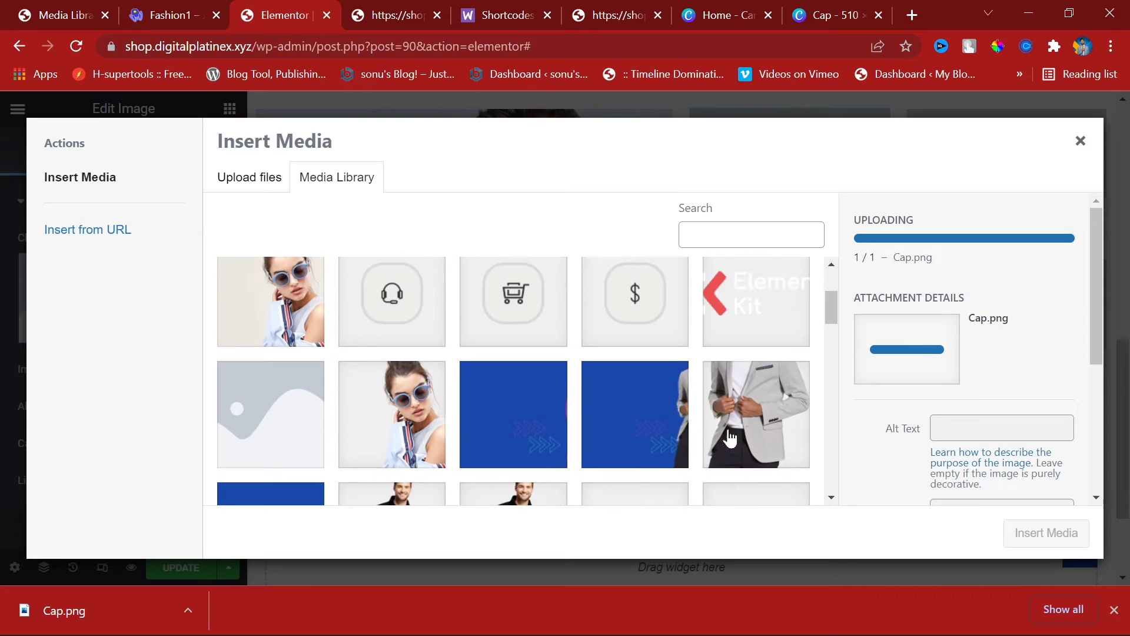
{"action": "left_click", "coordinate": [1045, 533]}
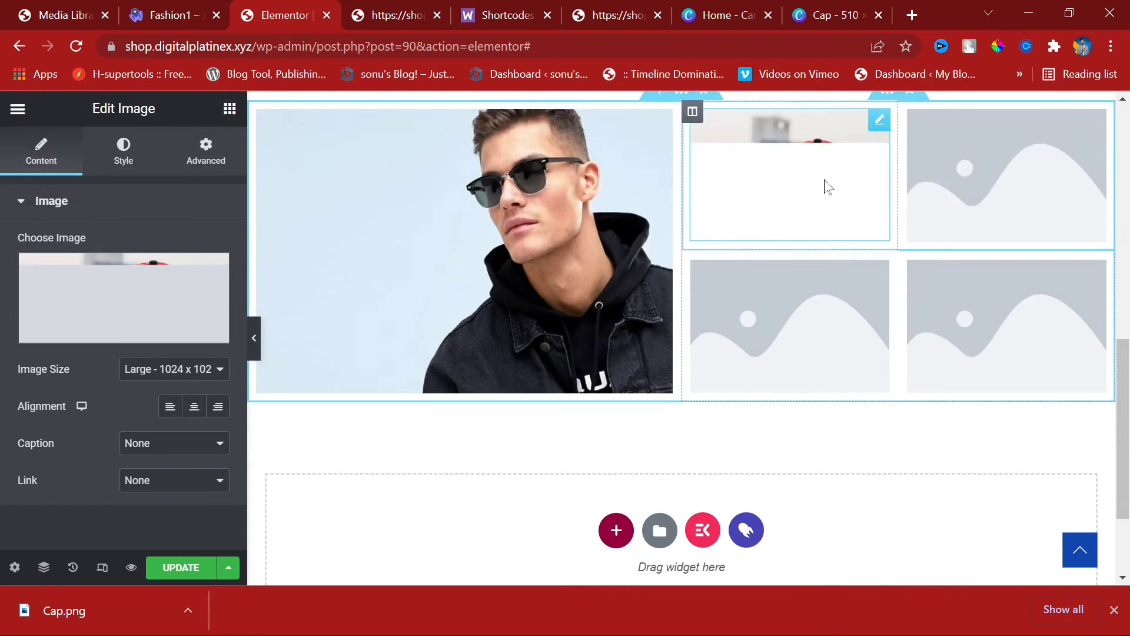
{"action": "left_click", "coordinate": [980, 169]}
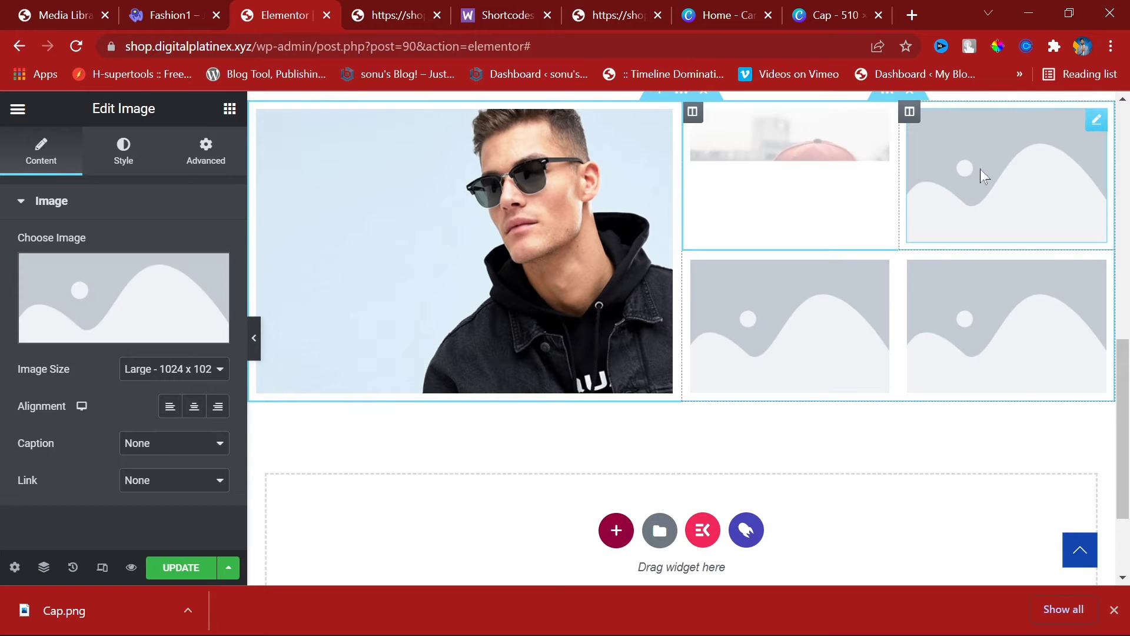
{"action": "left_click", "coordinate": [135, 338]}
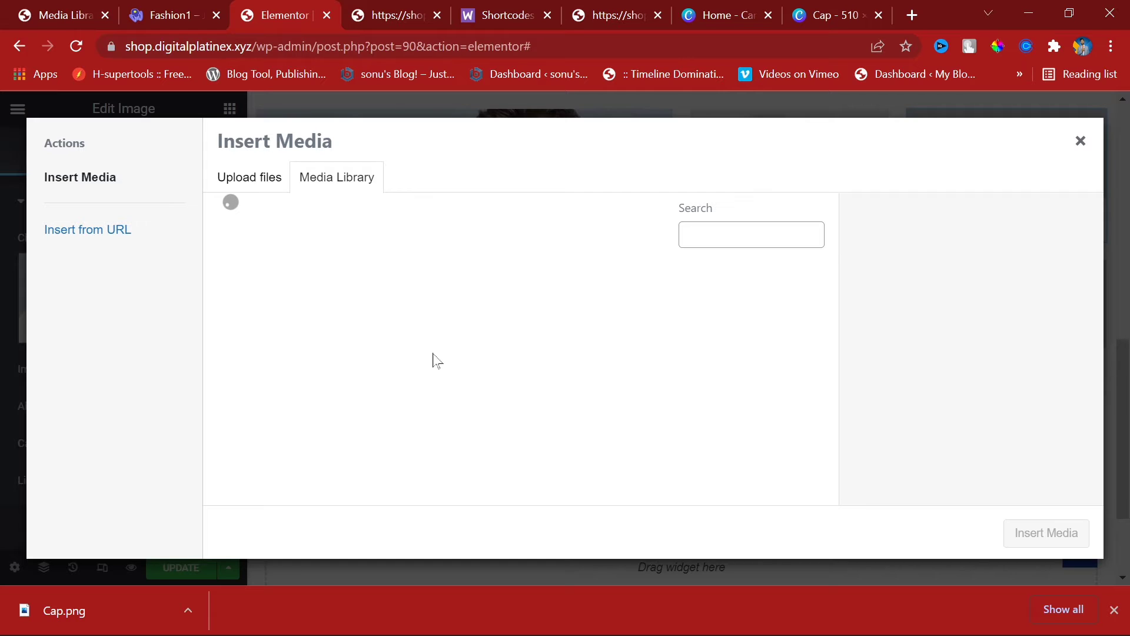
Step: Insert the orange girl, red shoe and girl-with-glasses photos into the remaining category tiles
{"action": "left_click", "coordinate": [407, 353]}
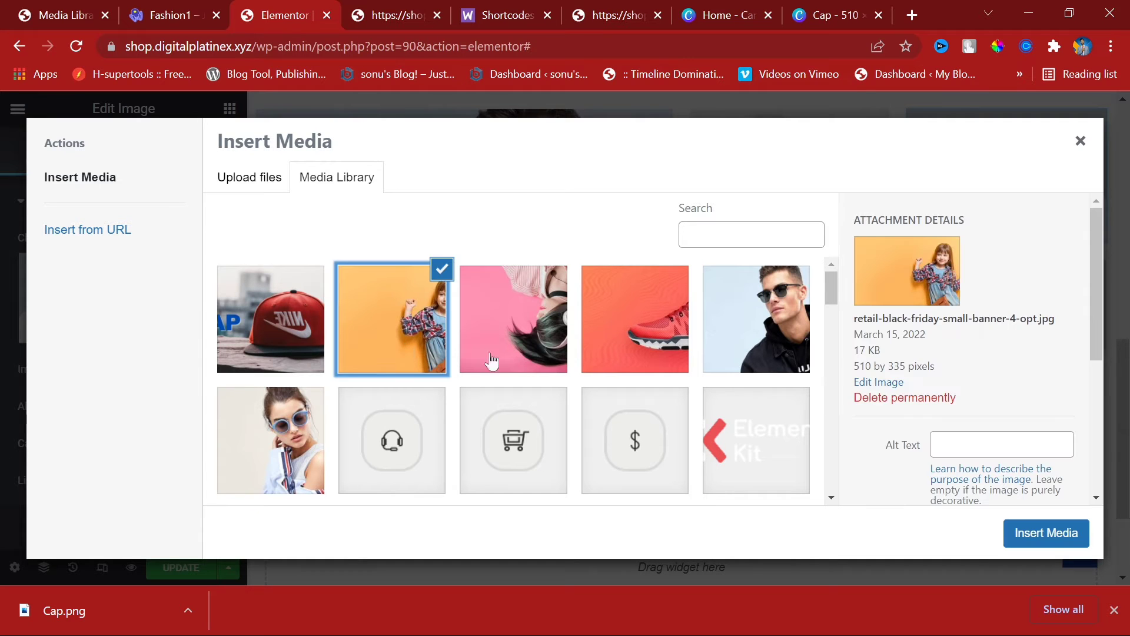
{"action": "left_click", "coordinate": [1036, 536]}
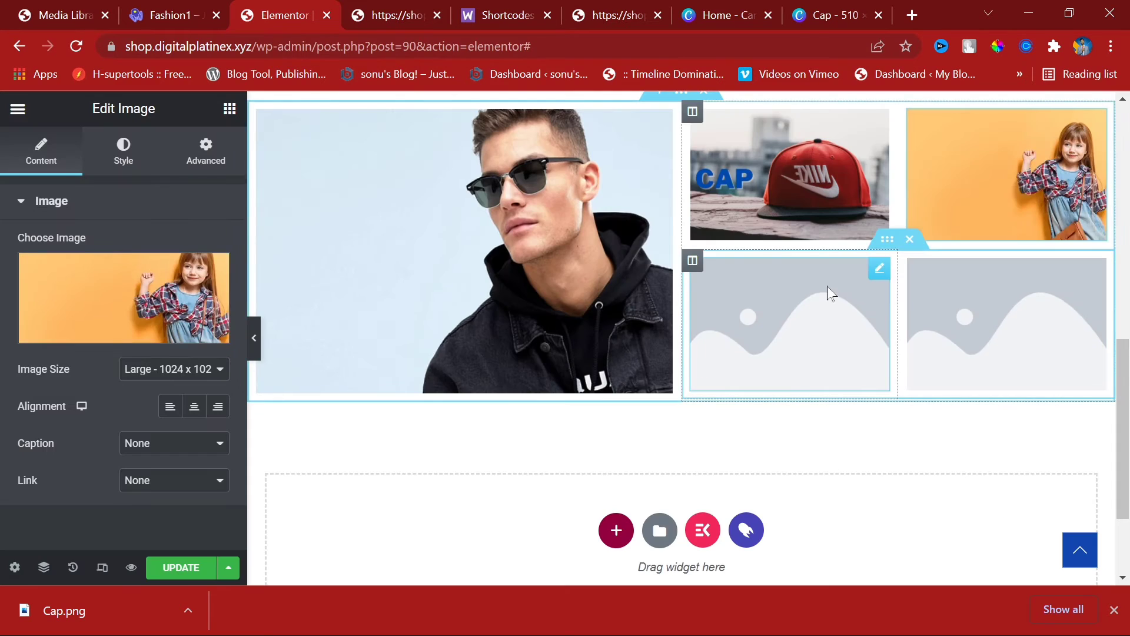
{"action": "left_click", "coordinate": [704, 277]}
{"action": "left_click", "coordinate": [121, 331]}
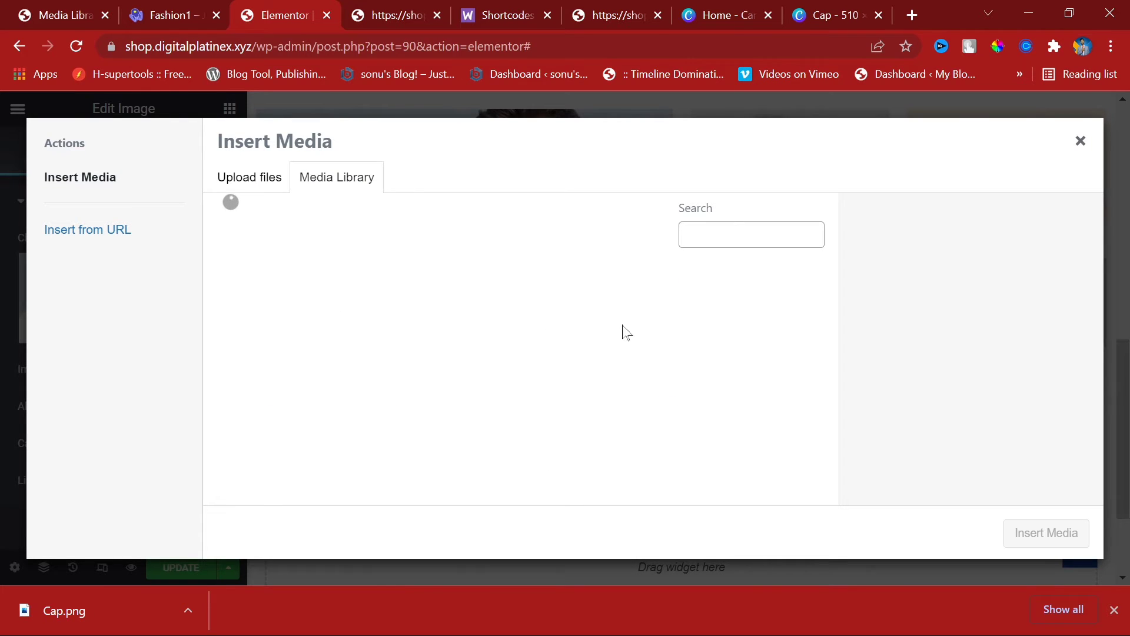
{"action": "left_click", "coordinate": [703, 323]}
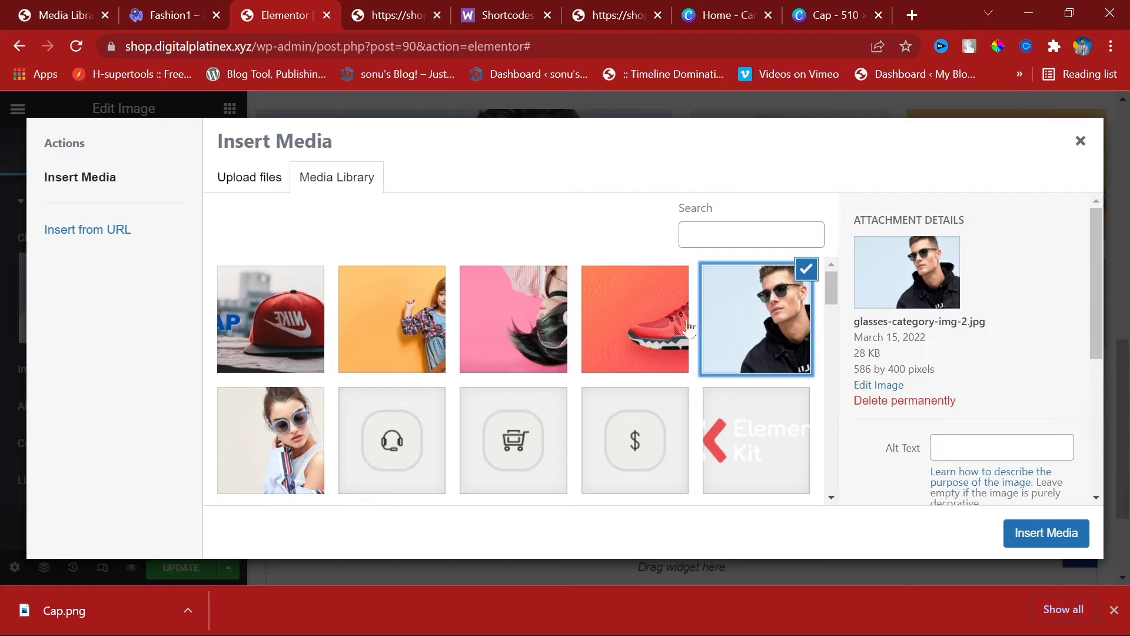
{"action": "left_click", "coordinate": [635, 323]}
{"action": "left_click", "coordinate": [1018, 532]}
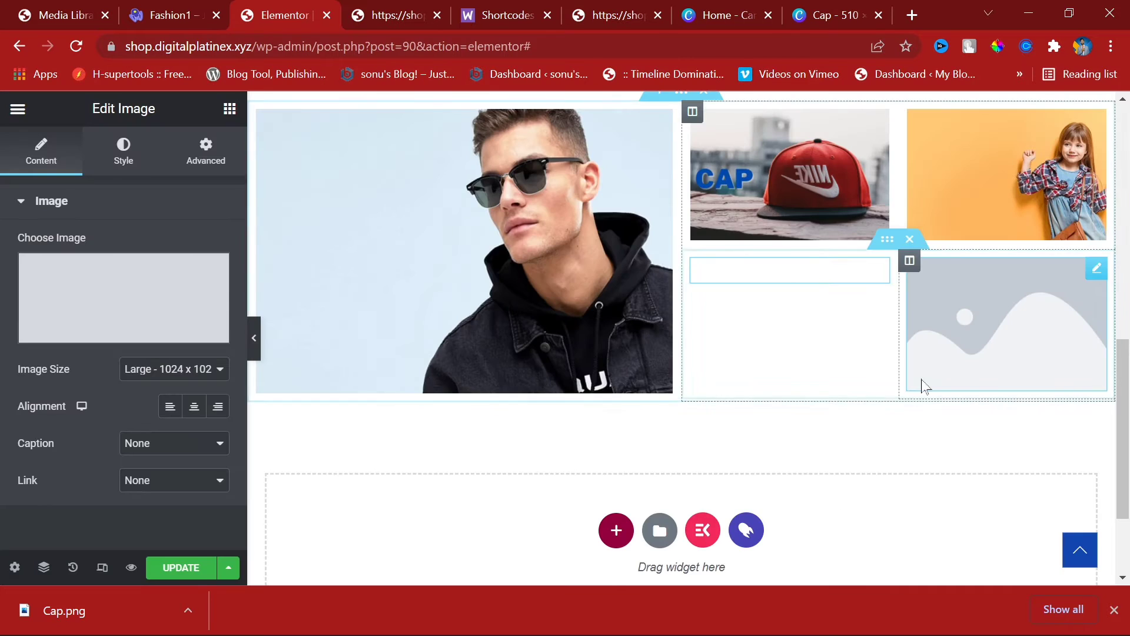
{"action": "left_click", "coordinate": [960, 350]}
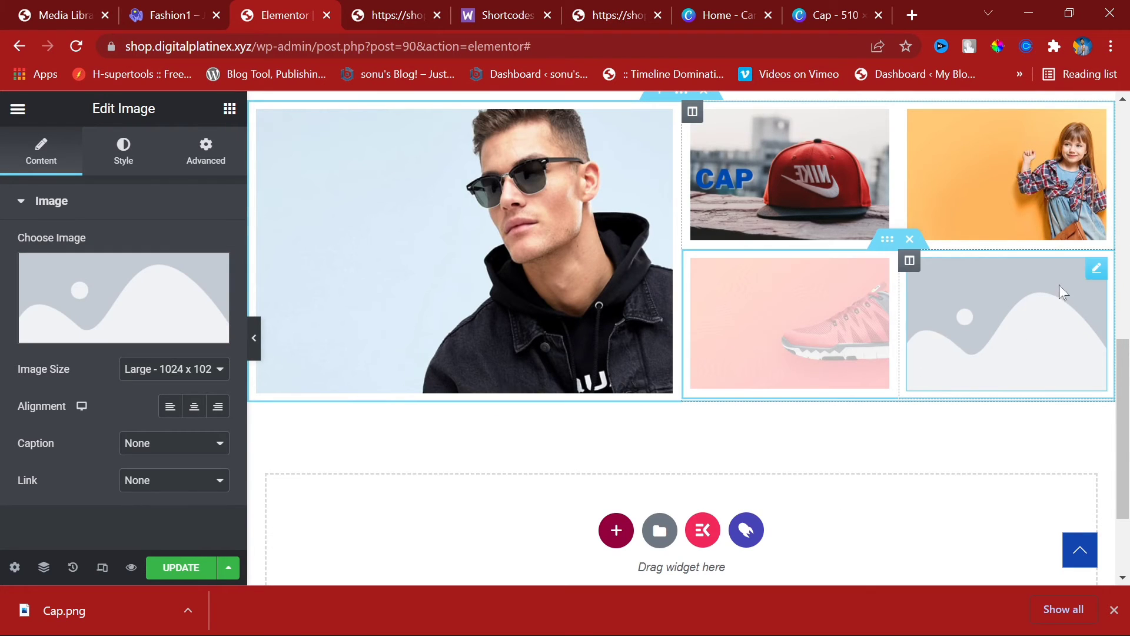
{"action": "left_click", "coordinate": [108, 314]}
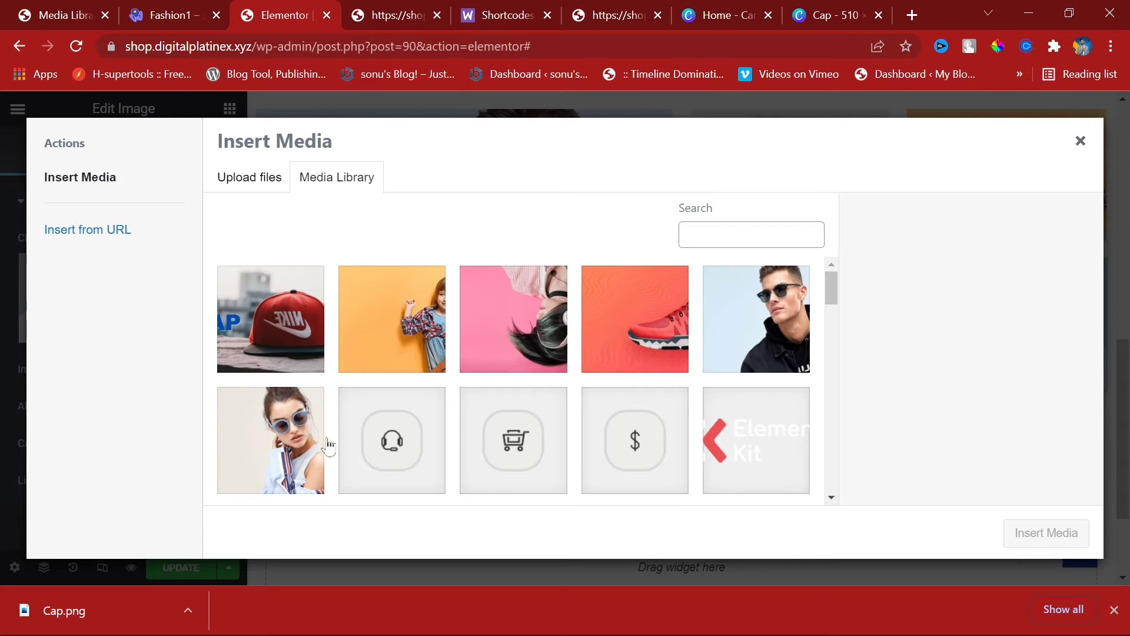
{"action": "left_click", "coordinate": [322, 465]}
{"action": "left_click", "coordinate": [1018, 533]}
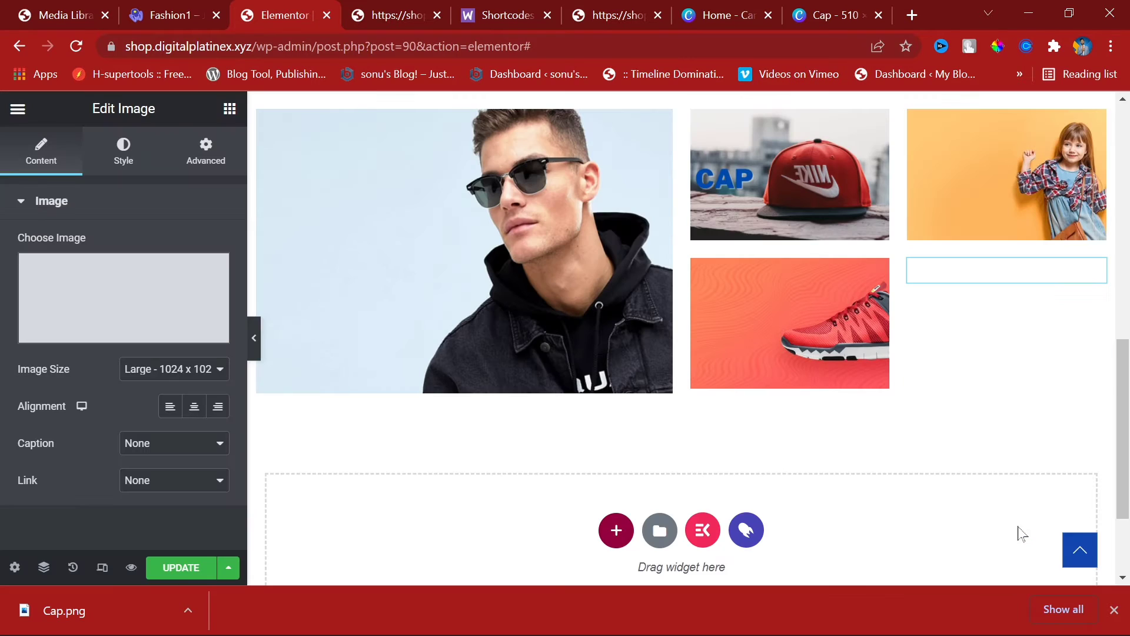
Step: Dismiss the downloads bar and preview the completed five-image category grid at full width
{"action": "left_click", "coordinate": [1114, 610]}
{"action": "scroll", "coordinate": [1035, 295], "scroll_direction": "up", "scroll_amount": 10}
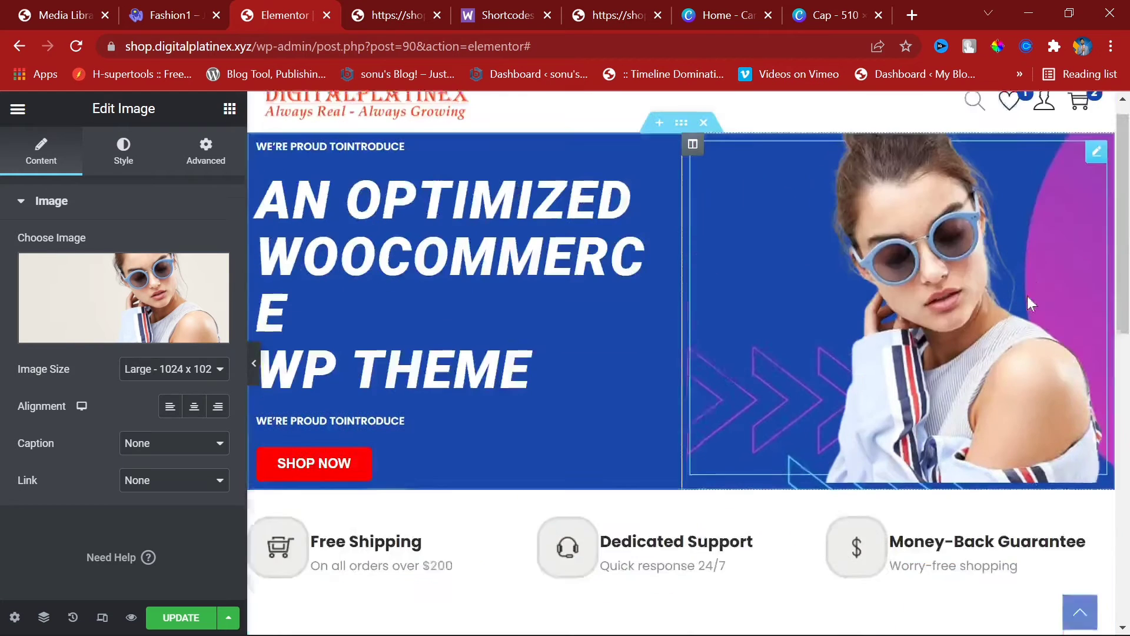
{"action": "scroll", "coordinate": [919, 314], "scroll_direction": "down", "scroll_amount": 4}
{"action": "scroll", "coordinate": [920, 313], "scroll_direction": "up", "scroll_amount": 3}
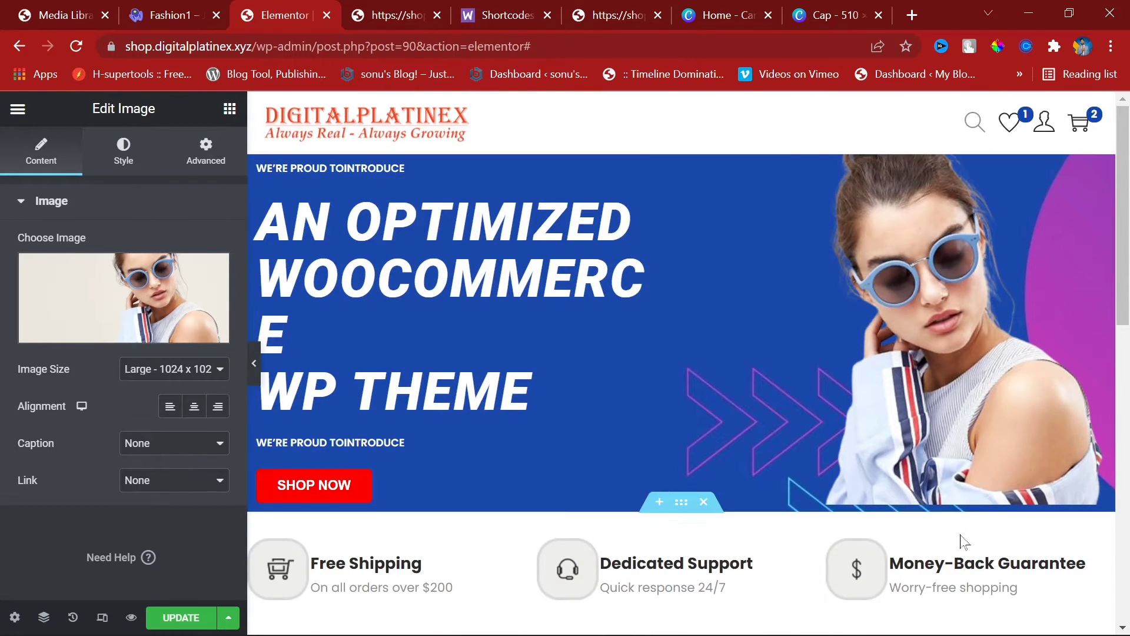
{"action": "left_click", "coordinate": [253, 363]}
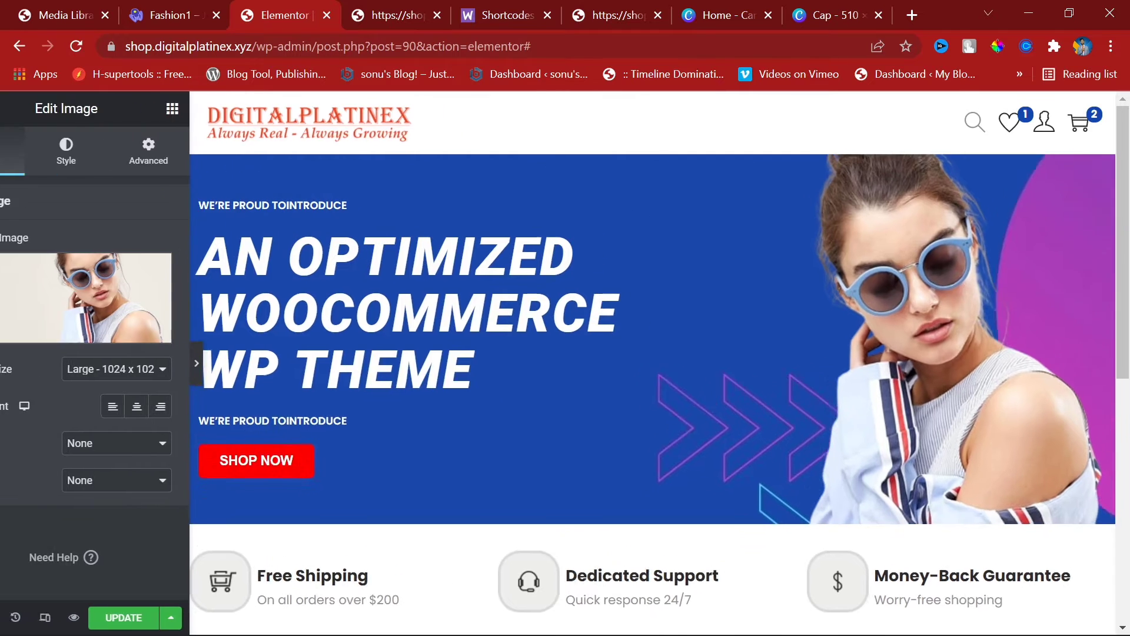
{"action": "left_click", "coordinate": [6, 363]}
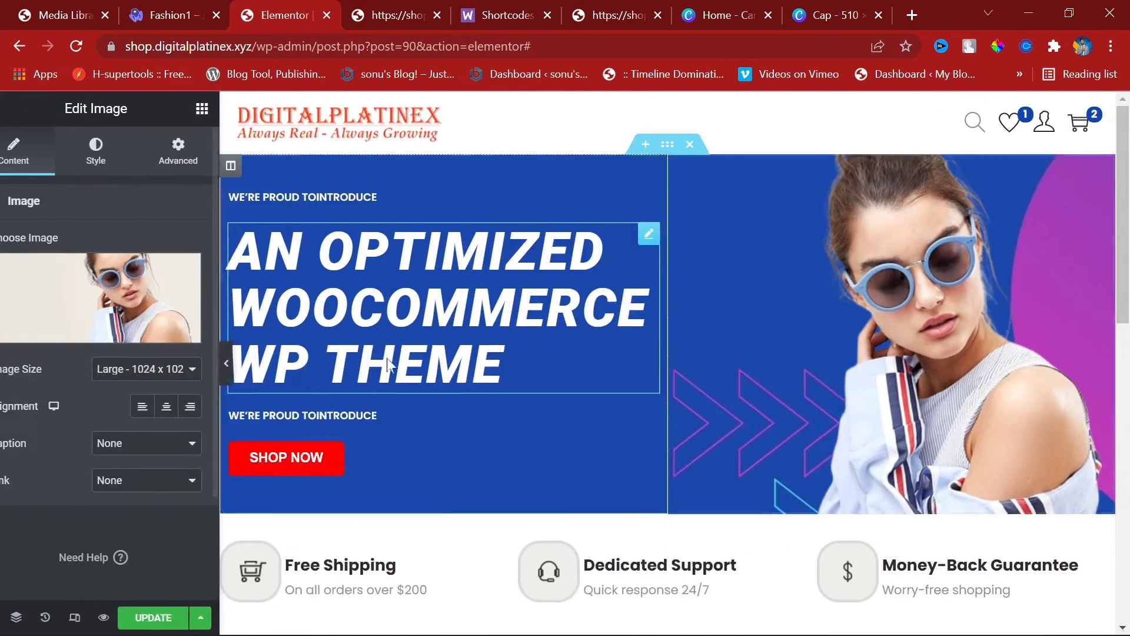
{"action": "scroll", "coordinate": [825, 362], "scroll_direction": "down", "scroll_amount": 8}
{"action": "scroll", "coordinate": [825, 362], "scroll_direction": "down", "scroll_amount": 3}
{"action": "scroll", "coordinate": [824, 371], "scroll_direction": "up", "scroll_amount": 3}
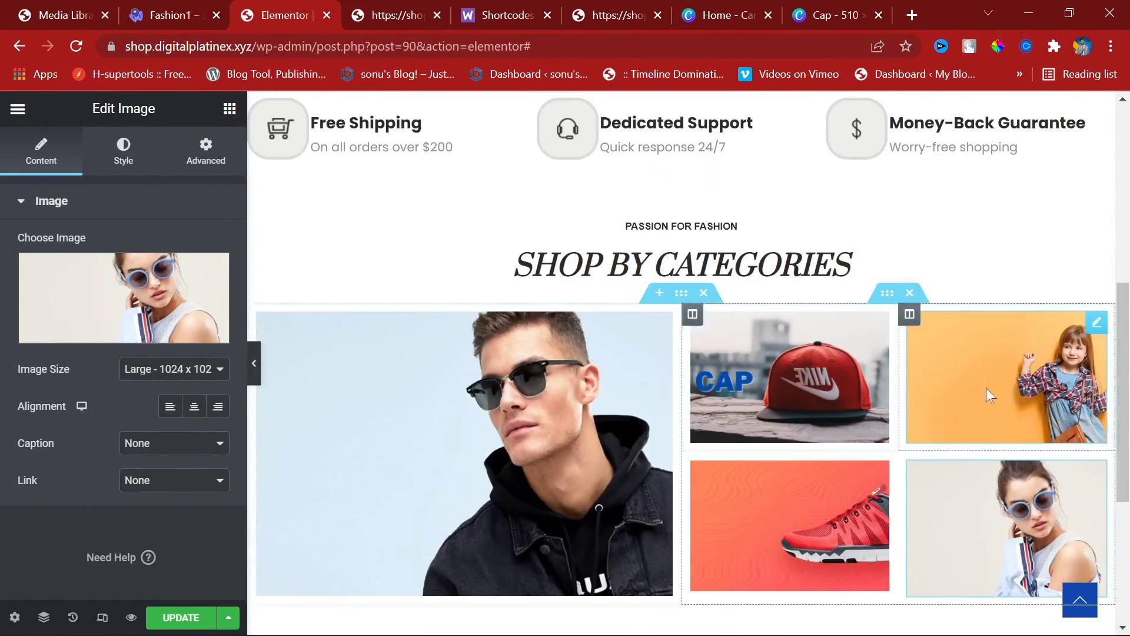
{"action": "scroll", "coordinate": [736, 501], "scroll_direction": "down", "scroll_amount": 1}
{"action": "scroll", "coordinate": [736, 501], "scroll_direction": "down", "scroll_amount": 2}
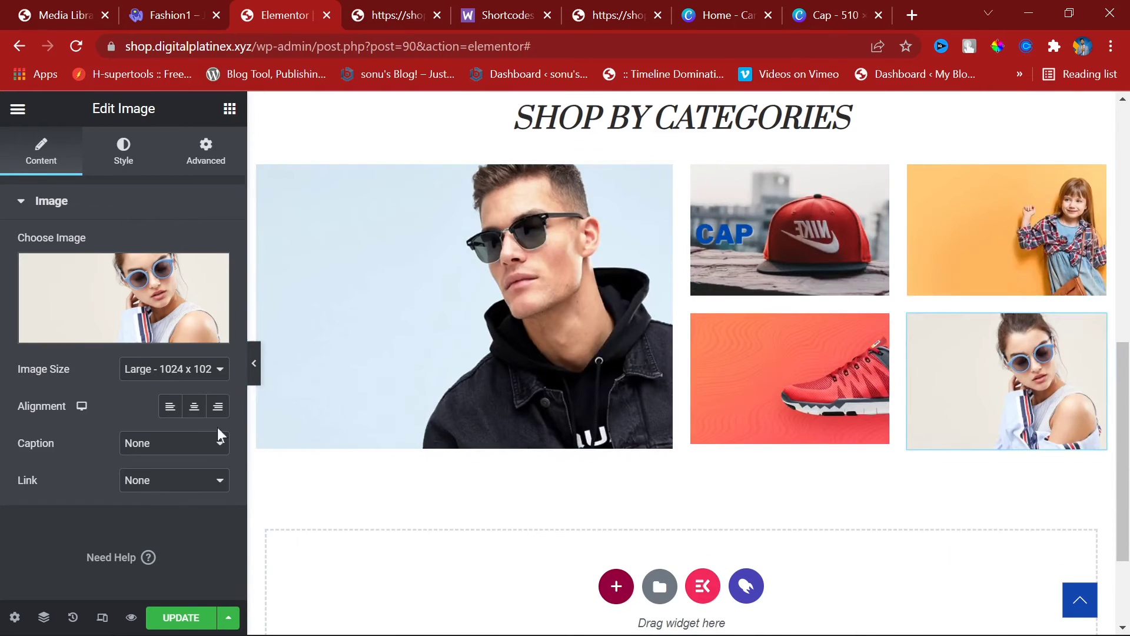
{"action": "left_click", "coordinate": [229, 109]}
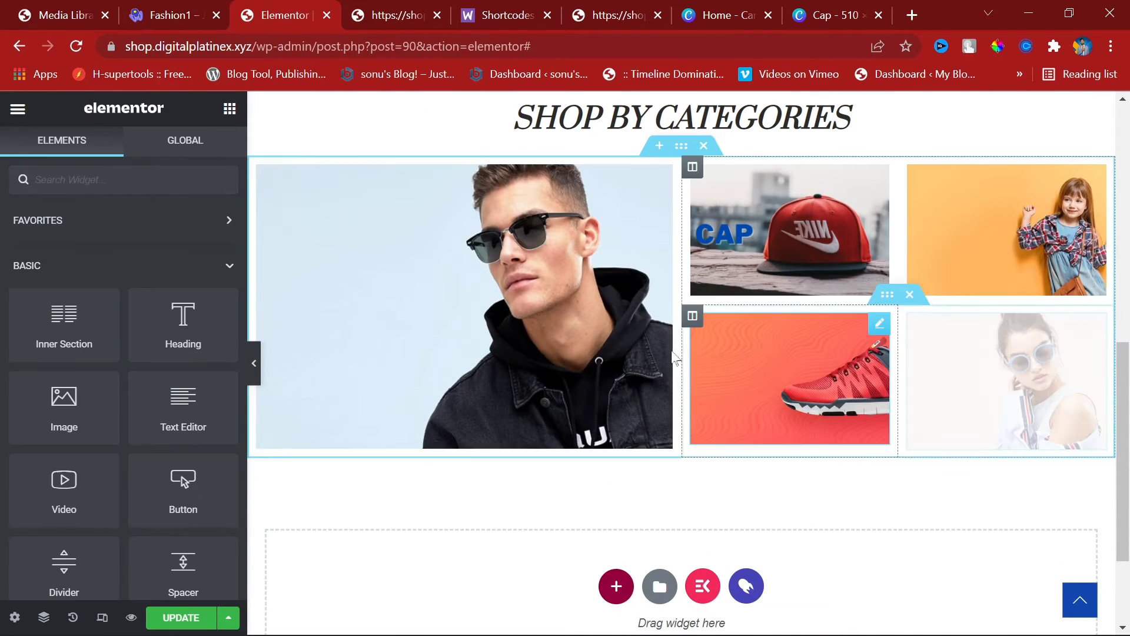
Step: Add a Heading widget under the man's photo with the title 'Man'
{"action": "left_click_drag", "start_coordinate": [183, 323], "coordinate": [377, 465]}
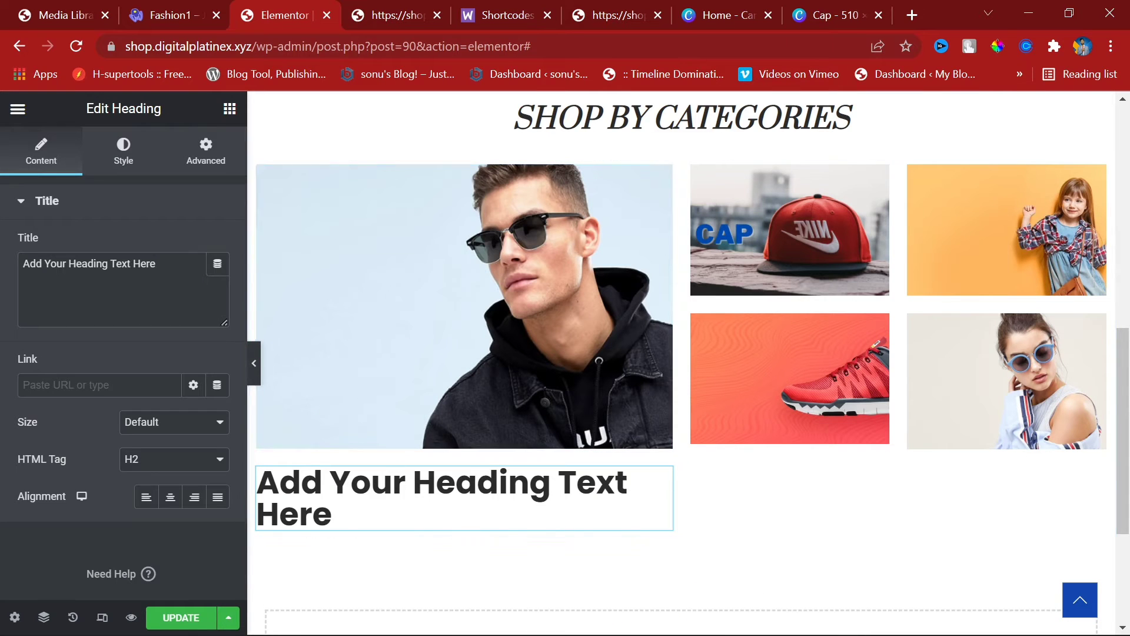
{"action": "left_click", "coordinate": [140, 5]}
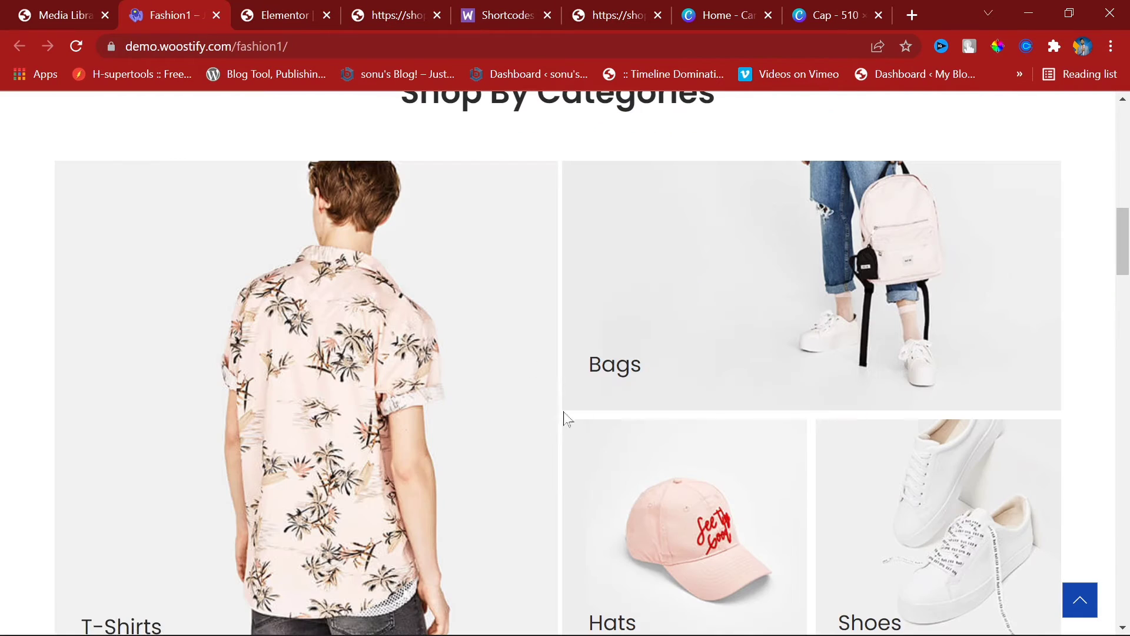
{"action": "left_click", "coordinate": [276, 5]}
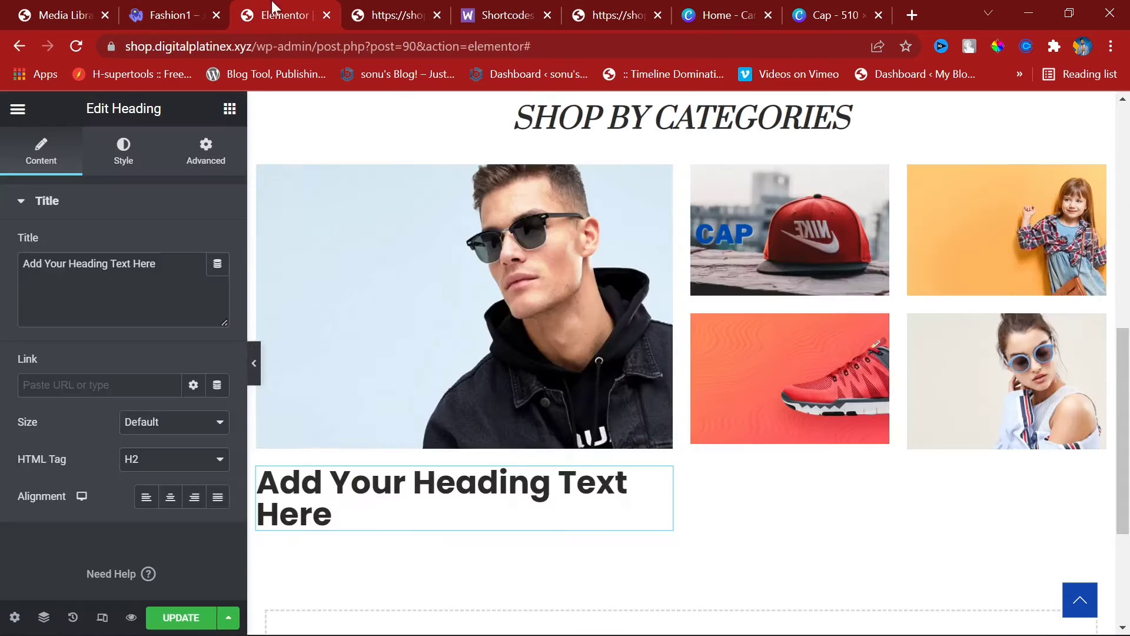
{"action": "left_click", "coordinate": [109, 263]}
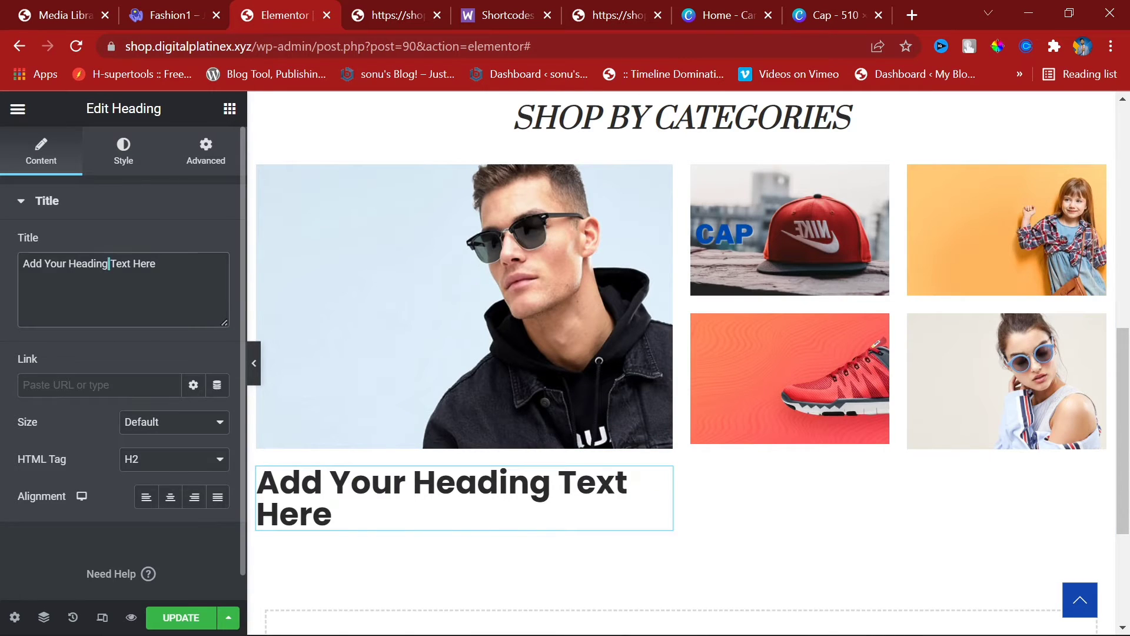
{"action": "key", "text": "ctrl+a"}
{"action": "type", "text": "Man"}
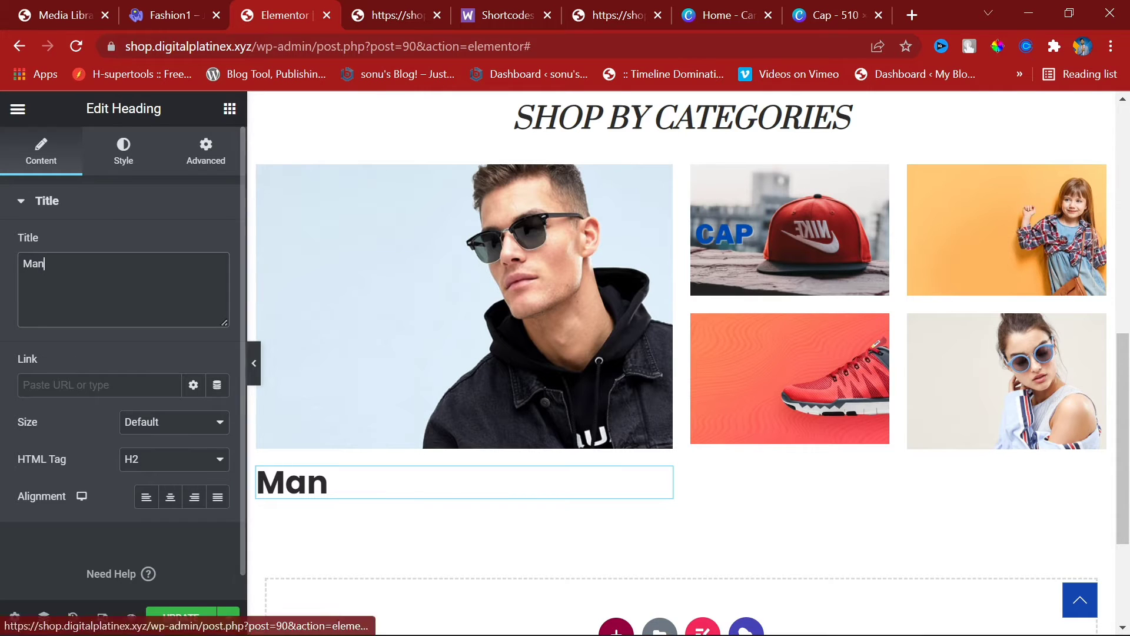
Step: Style the heading typography as Helvetica, Uppercase, weight 700, Italic
{"action": "left_click", "coordinate": [121, 154]}
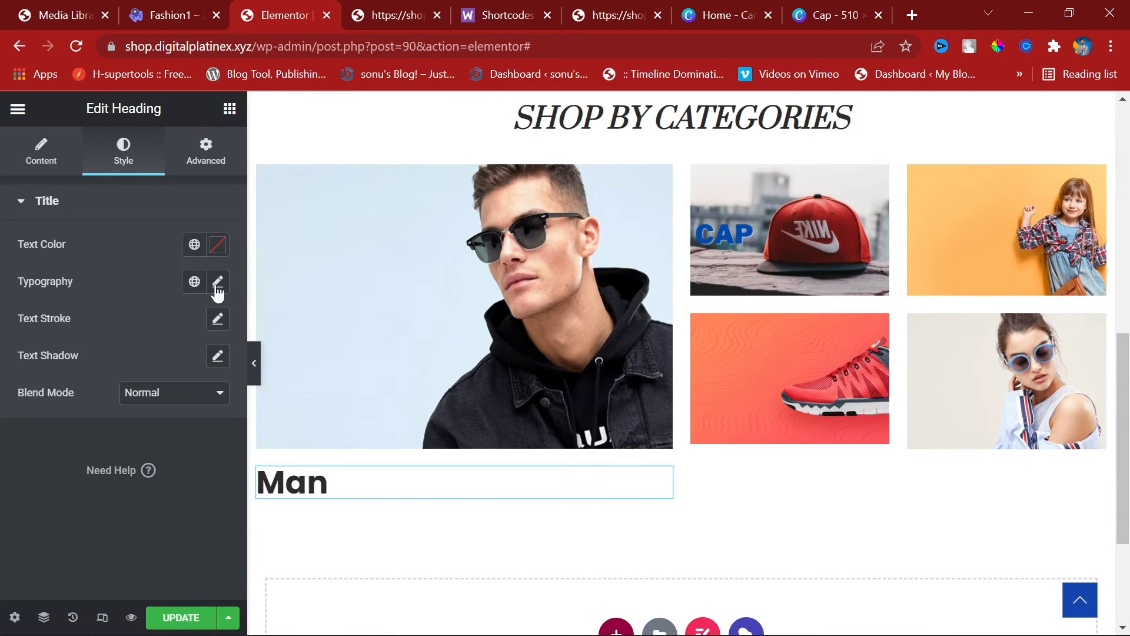
{"action": "left_click", "coordinate": [217, 282]}
{"action": "left_click", "coordinate": [184, 376]}
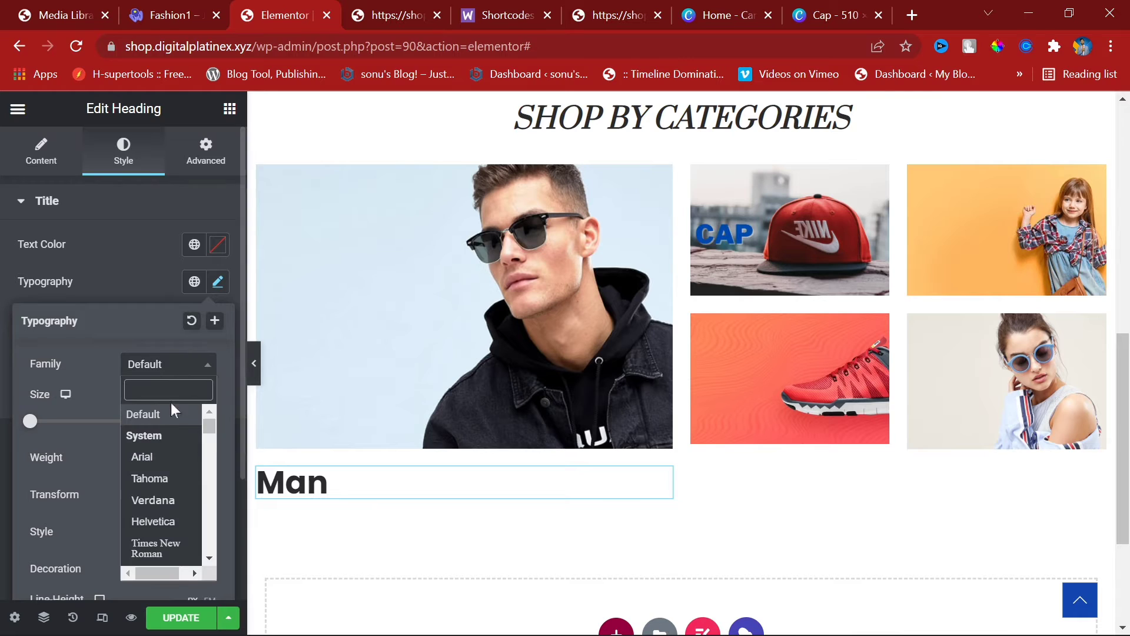
{"action": "left_click", "coordinate": [167, 521]}
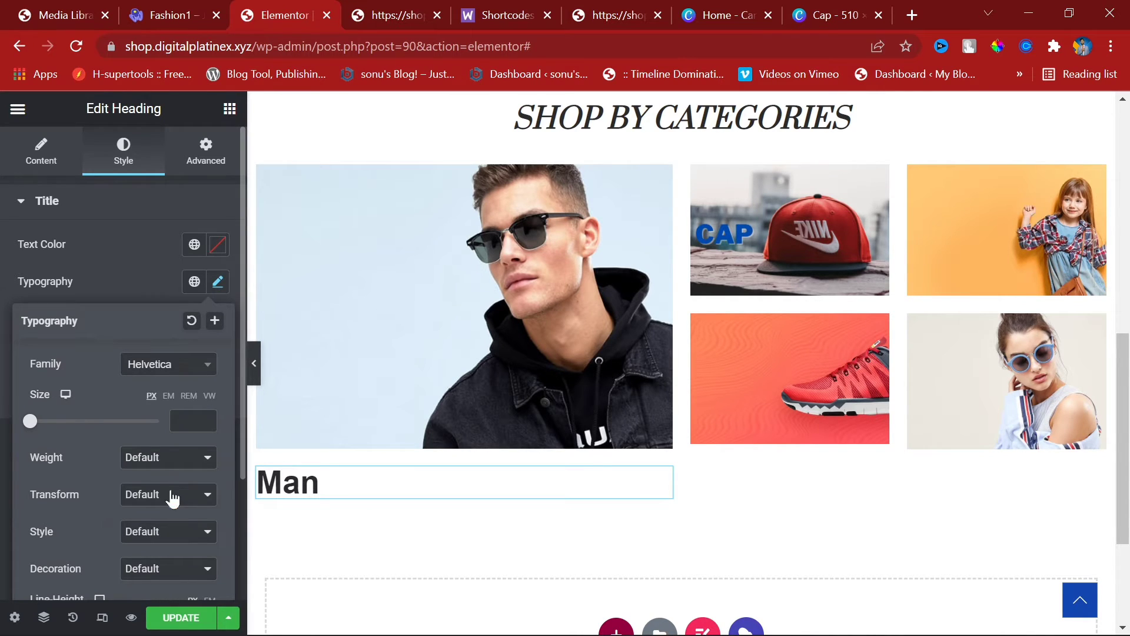
{"action": "left_click", "coordinate": [171, 494]}
{"action": "left_click", "coordinate": [161, 528]}
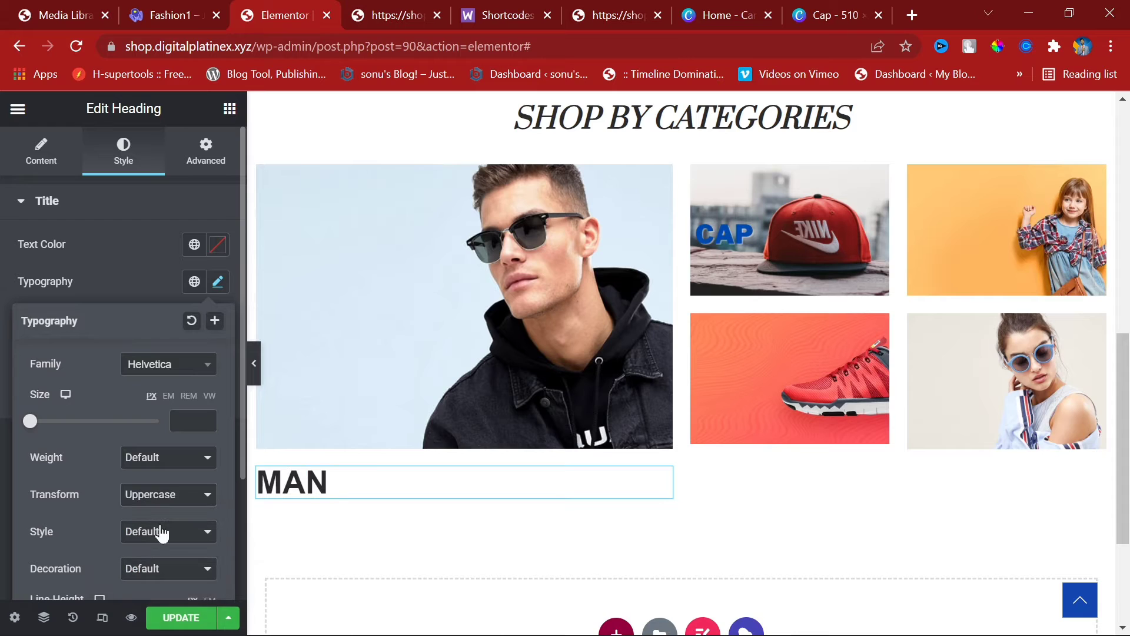
{"action": "left_click", "coordinate": [173, 469]}
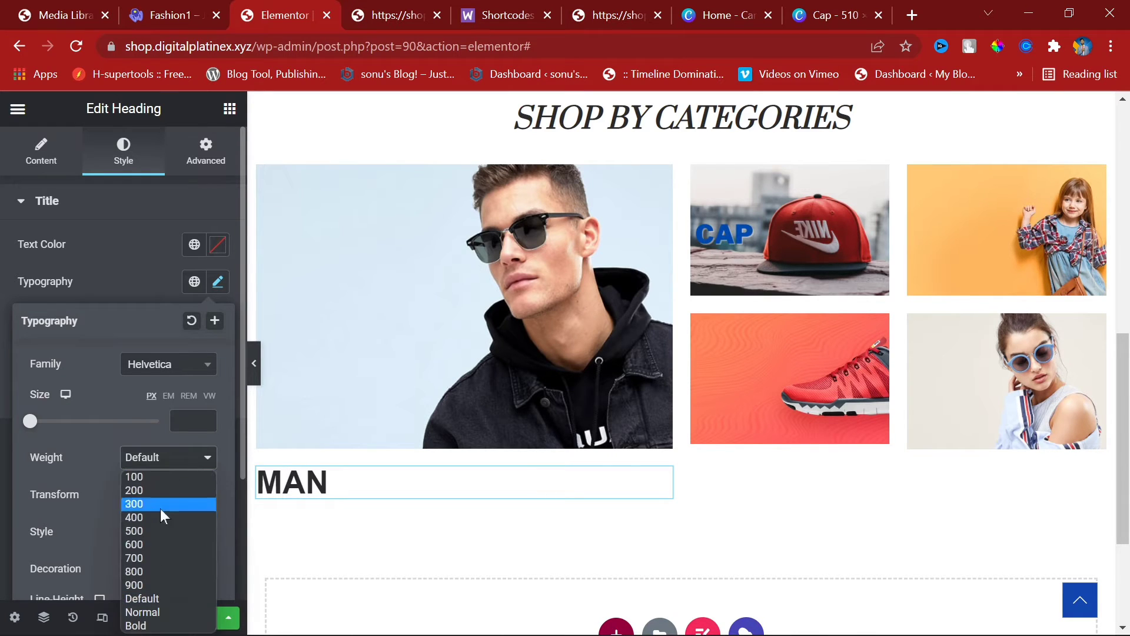
{"action": "left_click", "coordinate": [150, 563]}
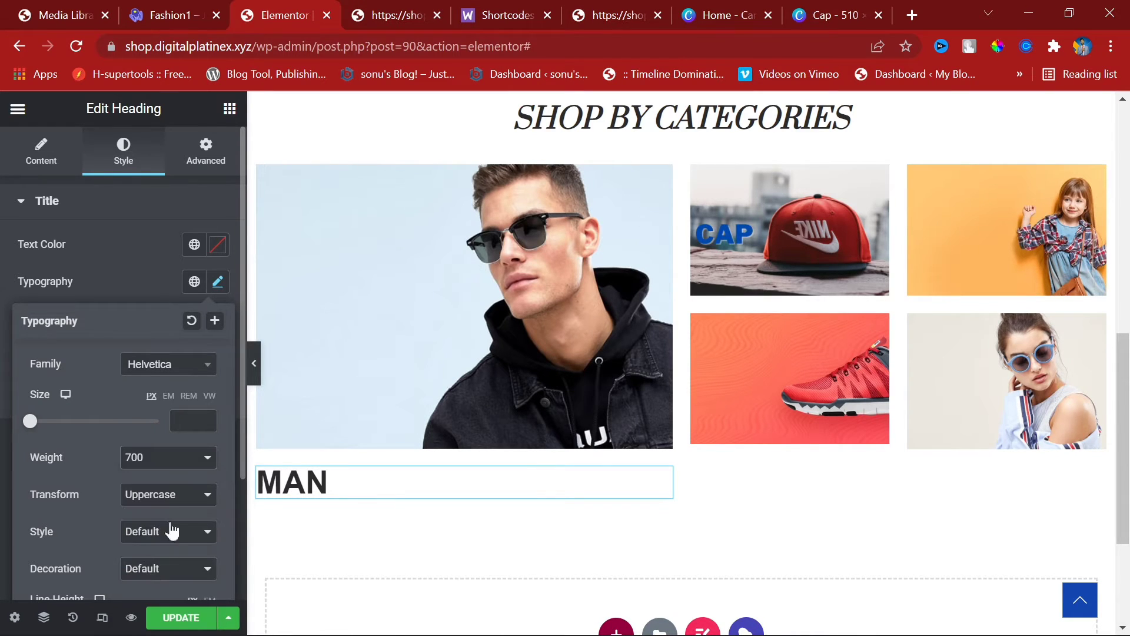
{"action": "left_click", "coordinate": [169, 530]}
{"action": "left_click", "coordinate": [157, 579]}
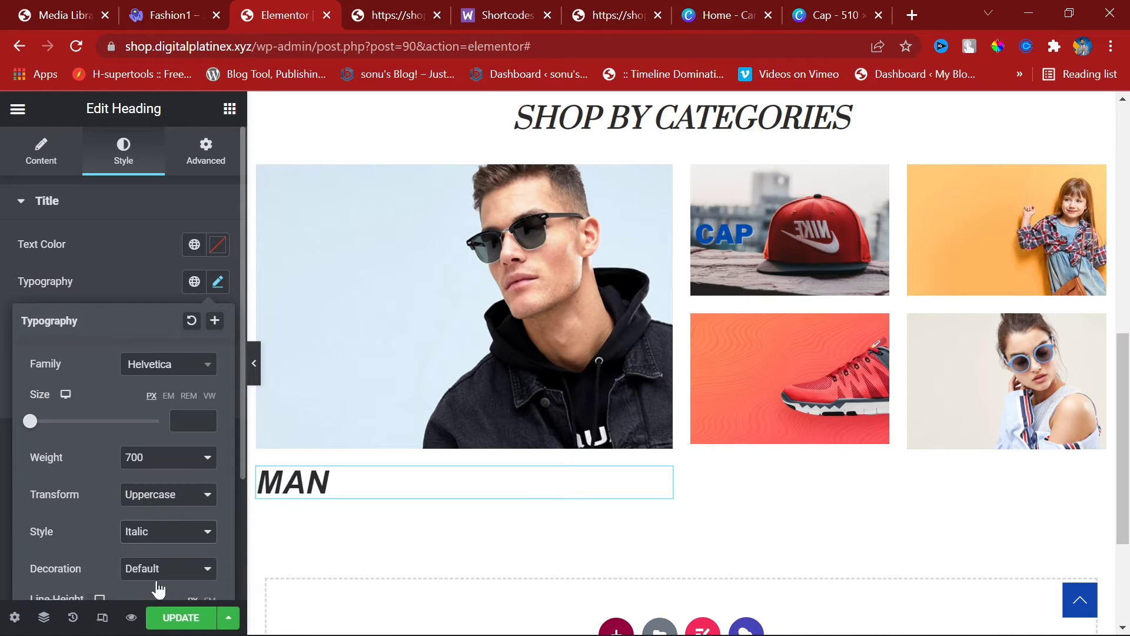
{"action": "left_click", "coordinate": [128, 252]}
{"action": "left_click", "coordinate": [392, 13]}
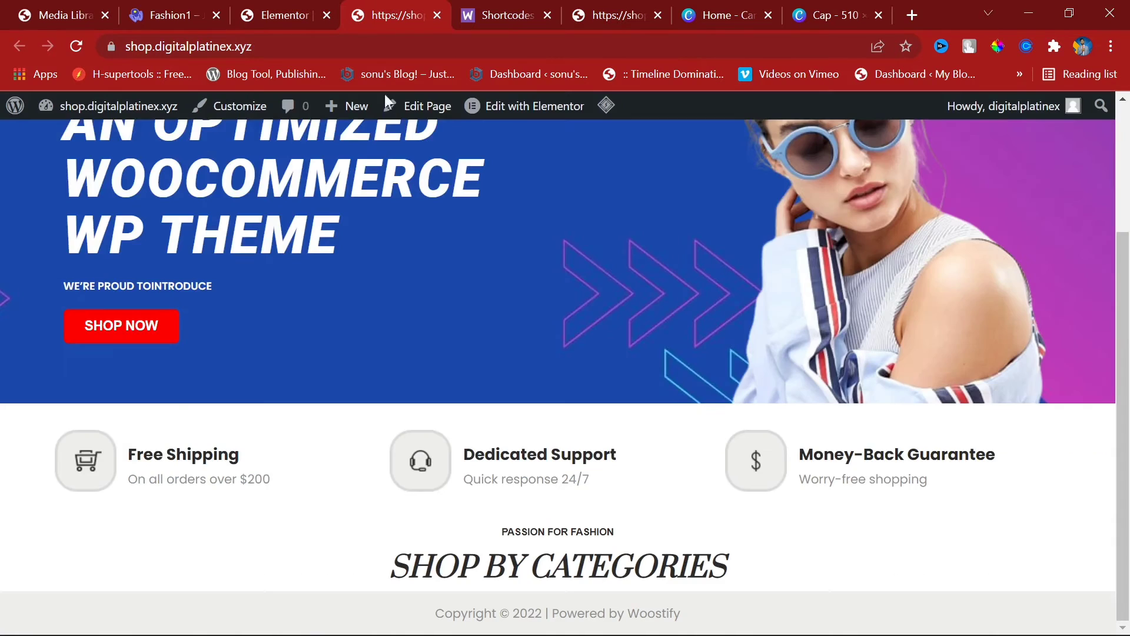
Step: Scroll through the Fashion1 demo's category tiles, then go back to the Elementor tab
{"action": "left_click", "coordinate": [170, 8]}
{"action": "scroll", "coordinate": [288, 236], "scroll_direction": "down", "scroll_amount": 9}
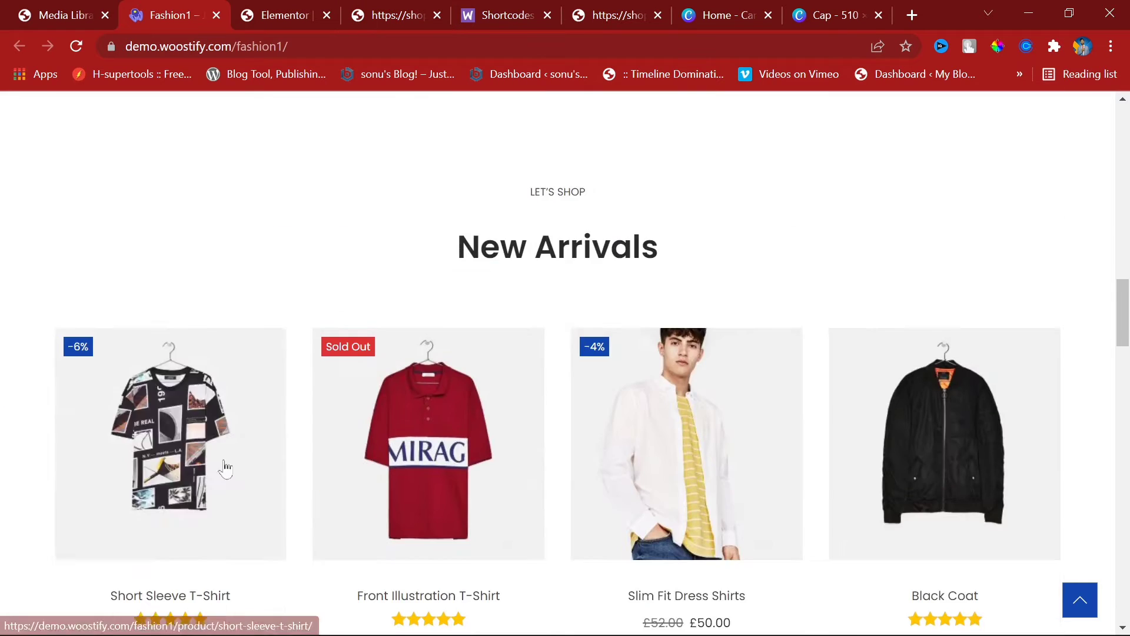
{"action": "scroll", "coordinate": [141, 203], "scroll_direction": "up", "scroll_amount": 3}
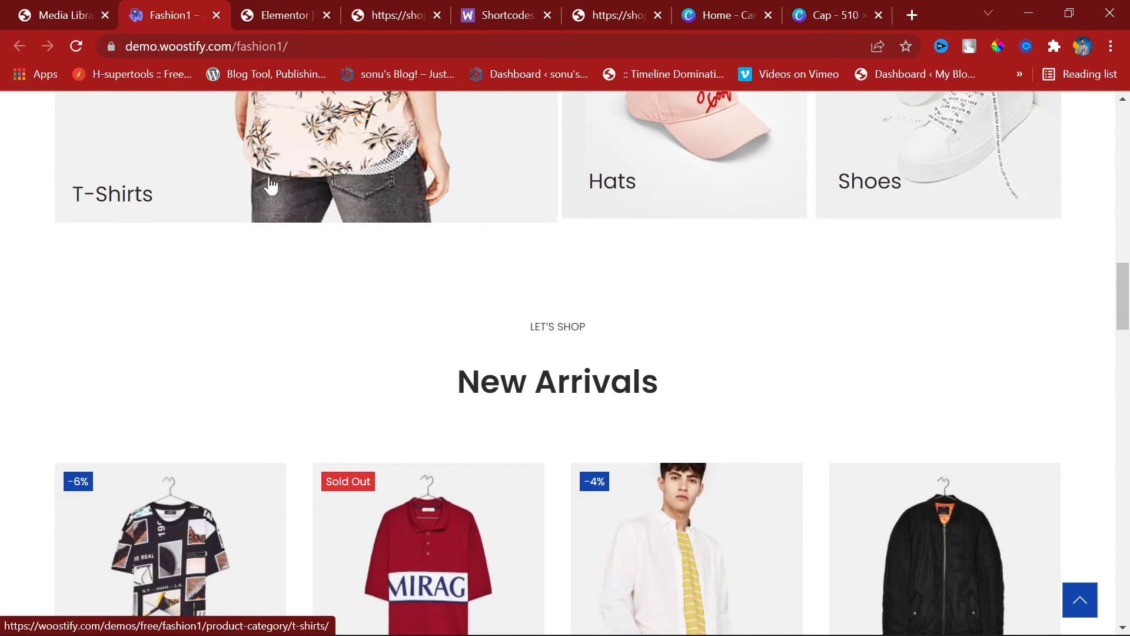
{"action": "scroll", "coordinate": [269, 194], "scroll_direction": "up", "scroll_amount": 5}
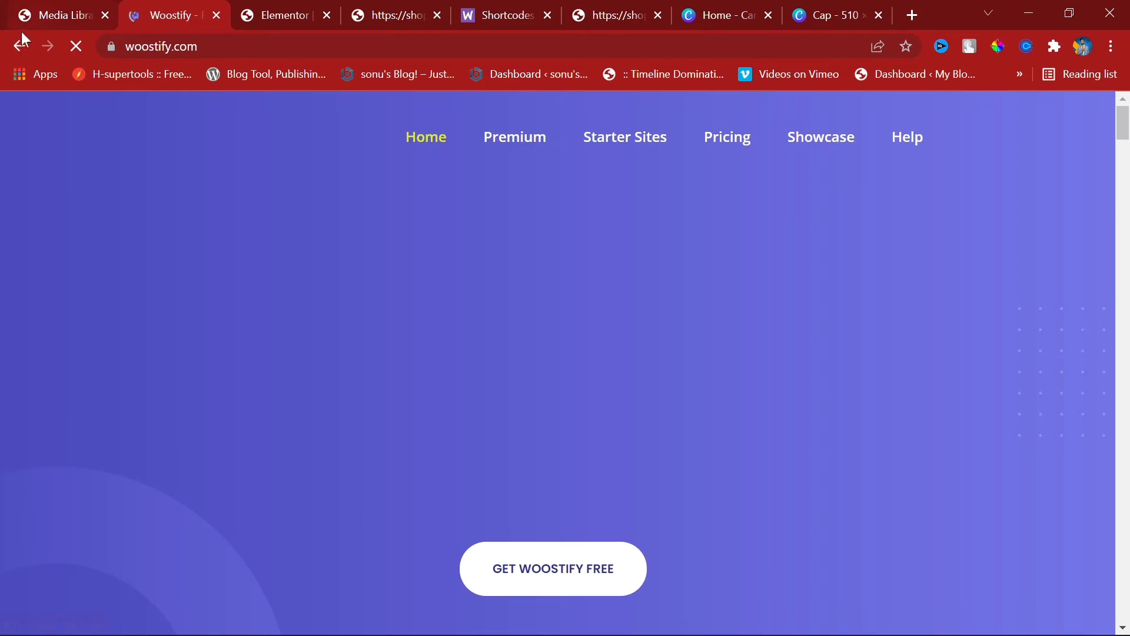
{"action": "left_click", "coordinate": [16, 40]}
{"action": "left_click", "coordinate": [283, 15]}
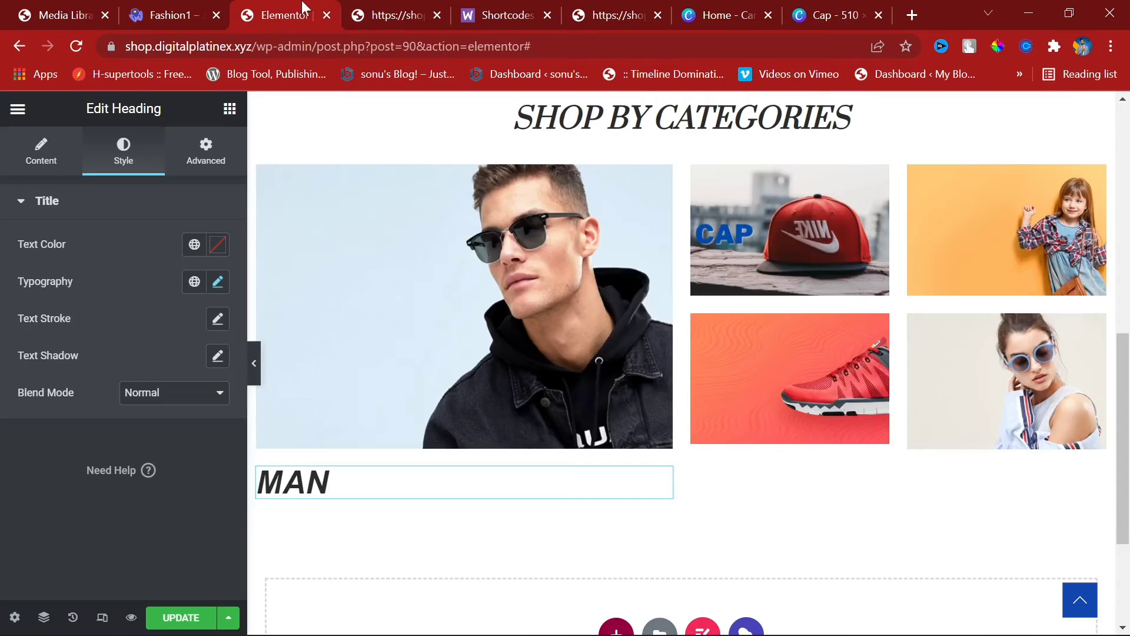
Step: Unlink the MAN heading's margins, set the top margin to -100 and padding to 0
{"action": "left_click", "coordinate": [205, 152]}
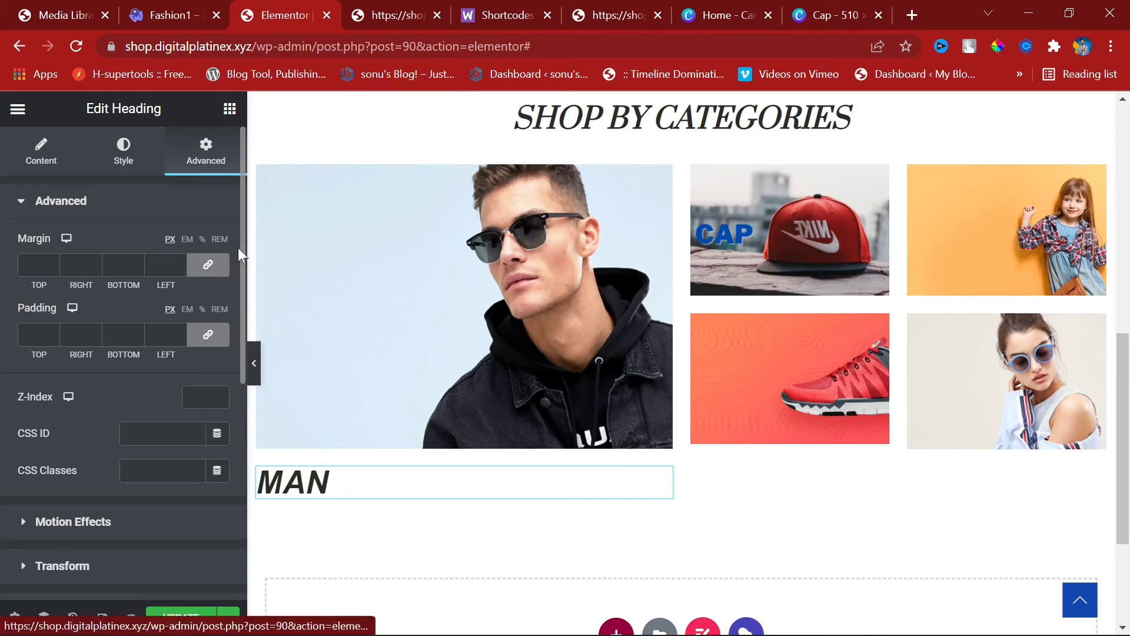
{"action": "left_click", "coordinate": [207, 263]}
{"action": "left_click", "coordinate": [47, 265]}
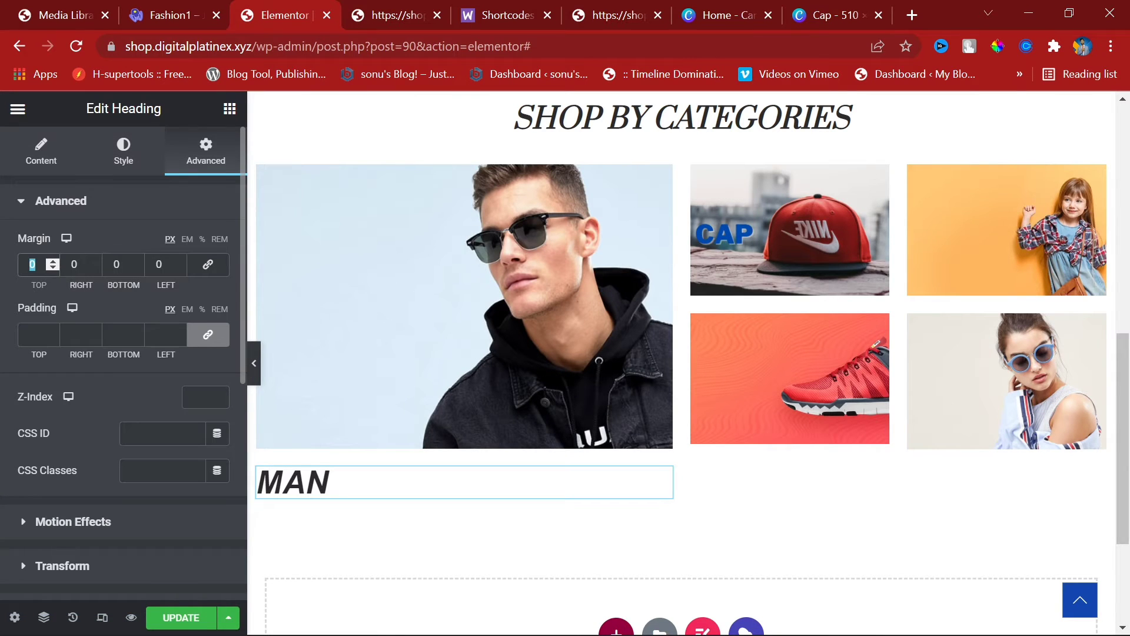
{"action": "type", "text": "100"}
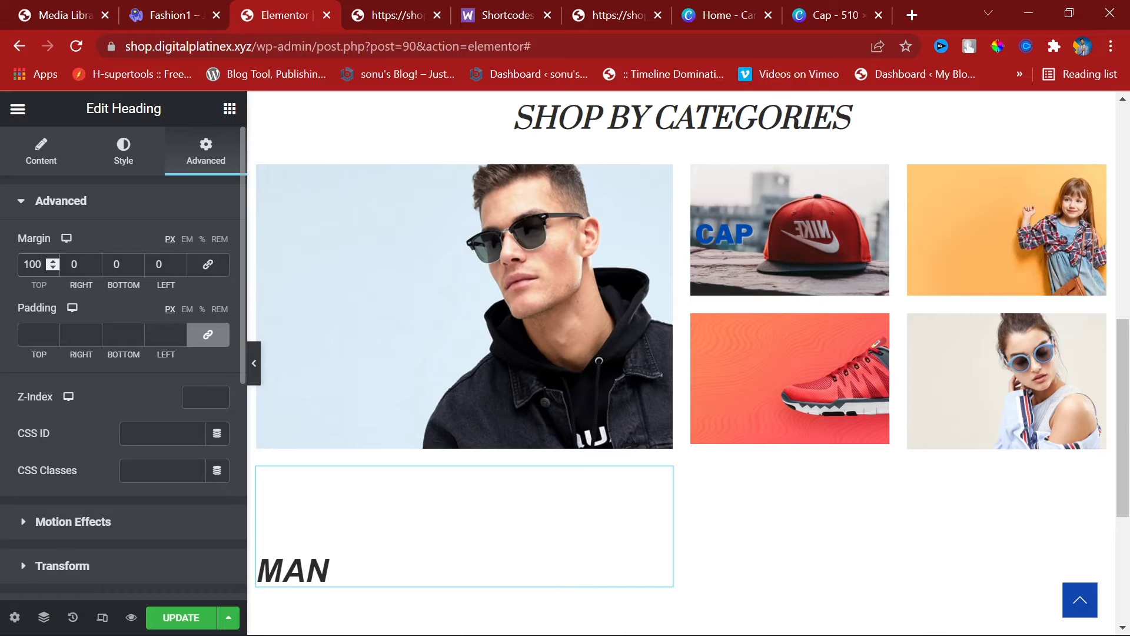
{"action": "type", "text": "-"}
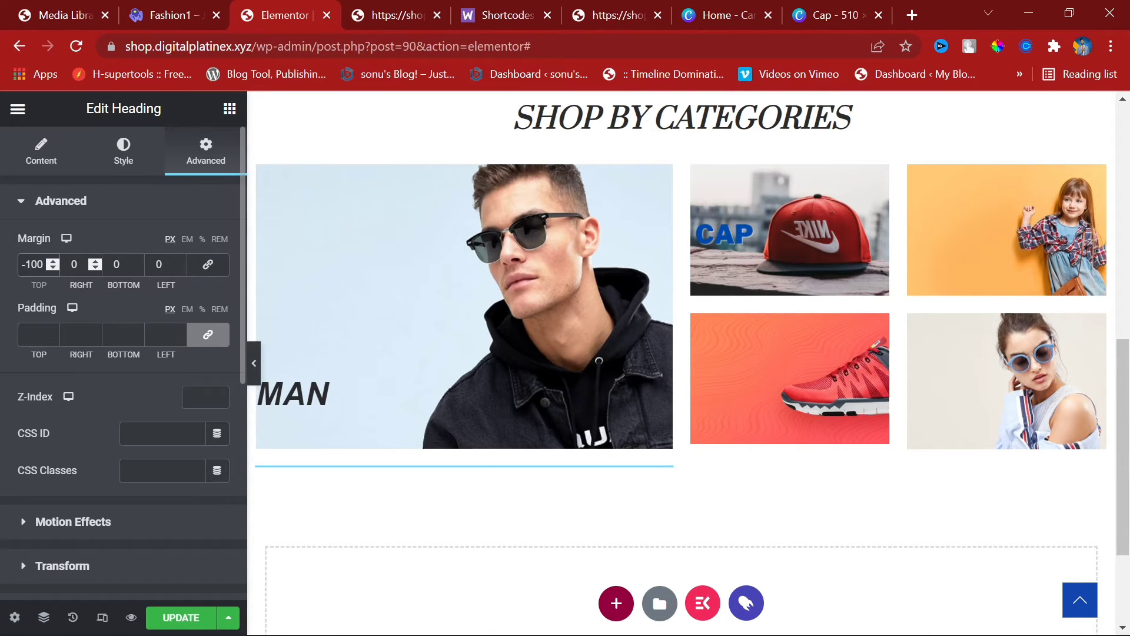
{"action": "left_click", "coordinate": [91, 267]}
{"action": "type", "text": "-6"}
{"action": "left_click", "coordinate": [208, 334]}
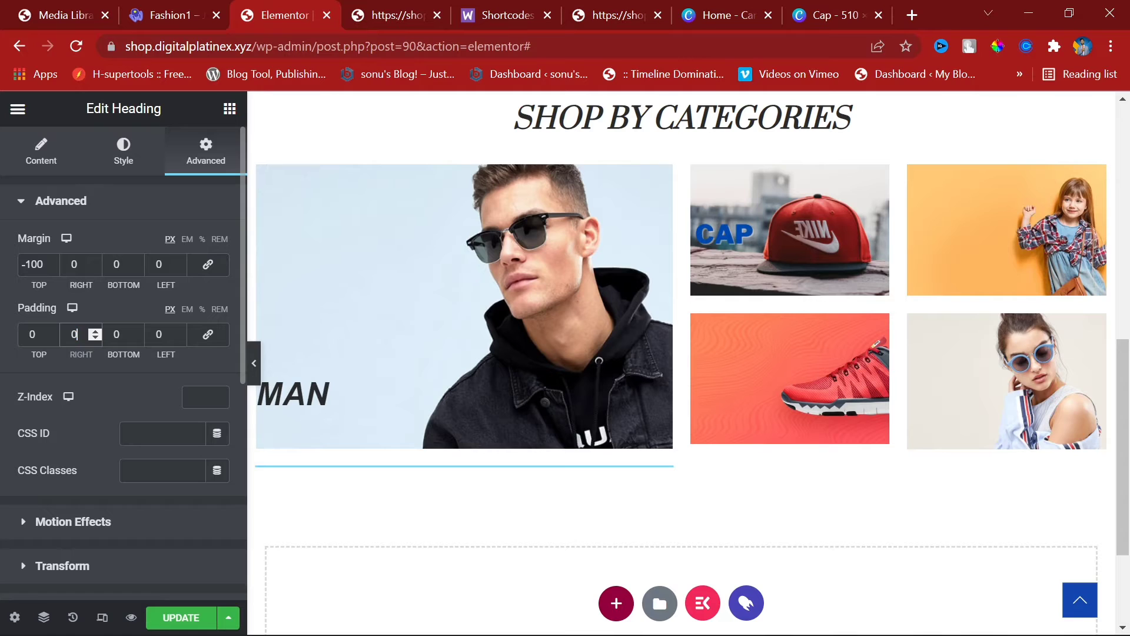
Step: Raise the heading's left margin to 15 and preview it overlaid on the photo
{"action": "left_click", "coordinate": [177, 261]}
{"action": "left_click", "coordinate": [176, 262]}
{"action": "left_click", "coordinate": [177, 261]}
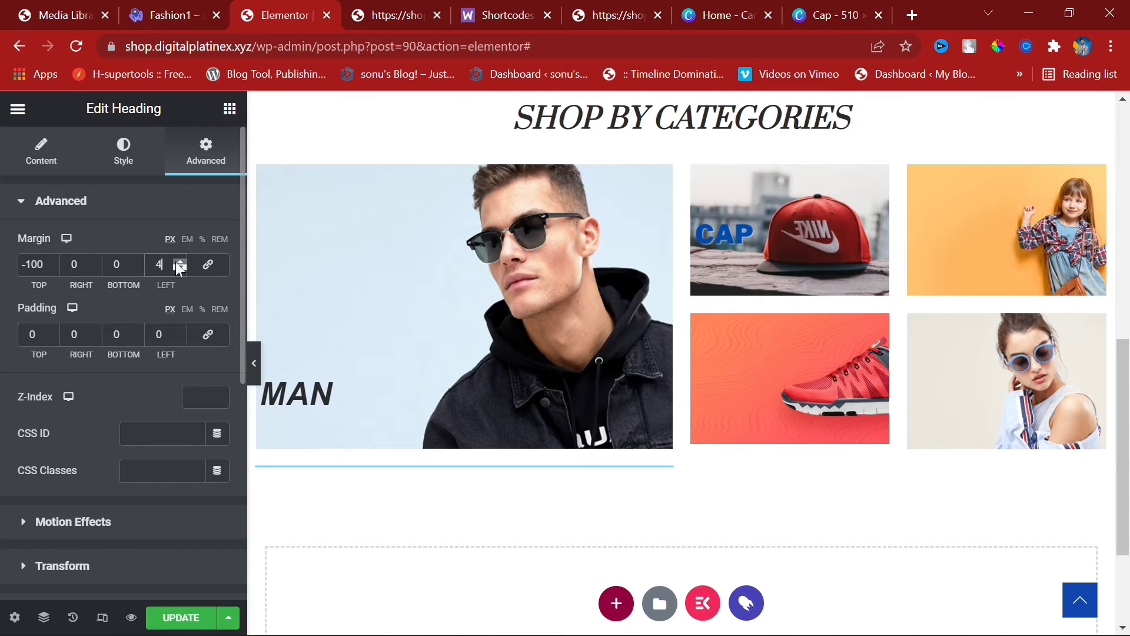
{"action": "left_click", "coordinate": [176, 261]}
{"action": "left_click", "coordinate": [177, 261]}
{"action": "left_click", "coordinate": [177, 261]}
{"action": "left_click", "coordinate": [177, 262]}
{"action": "left_click", "coordinate": [177, 262]}
{"action": "left_click", "coordinate": [177, 262]}
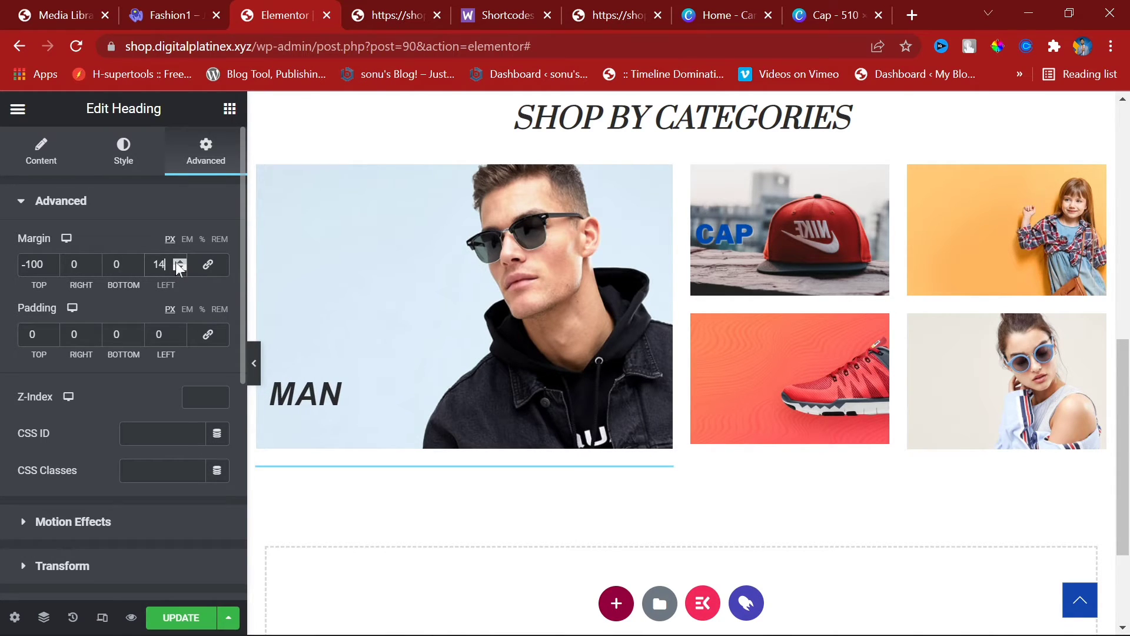
{"action": "left_click", "coordinate": [177, 262]}
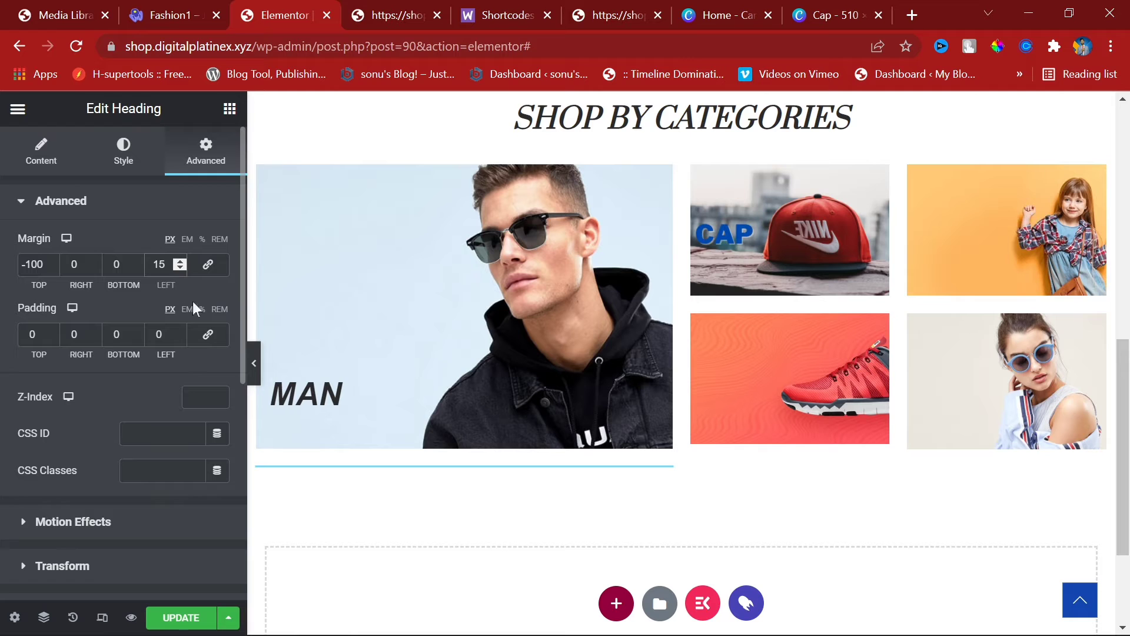
{"action": "left_click", "coordinate": [254, 363]}
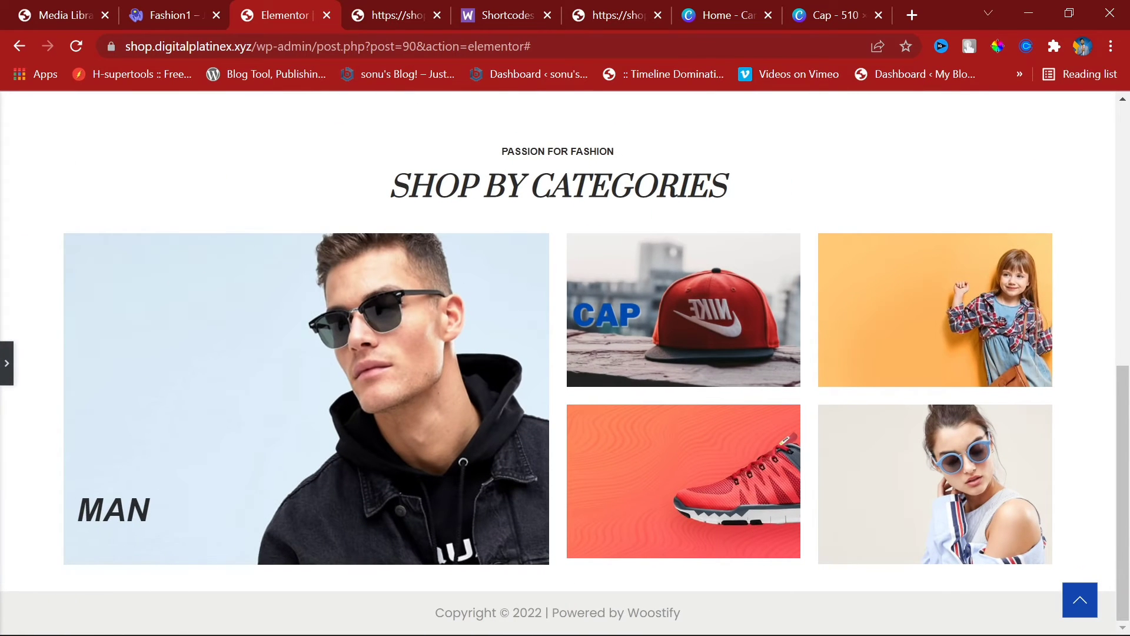
{"action": "left_click", "coordinate": [6, 362]}
{"action": "left_click", "coordinate": [147, 160]}
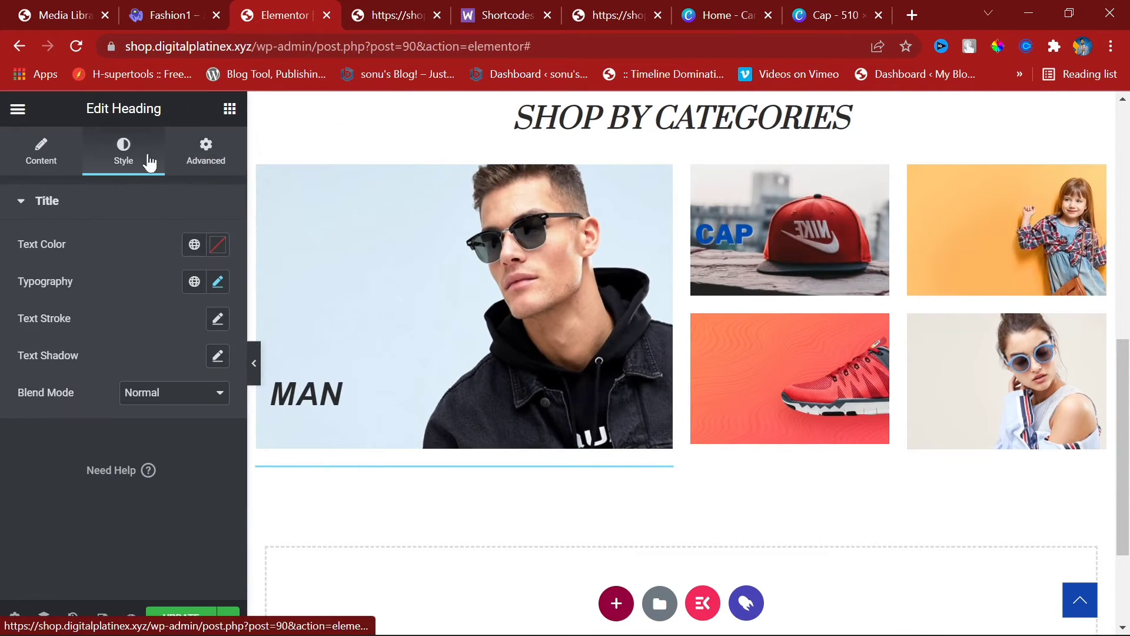
{"action": "left_click", "coordinate": [233, 147]}
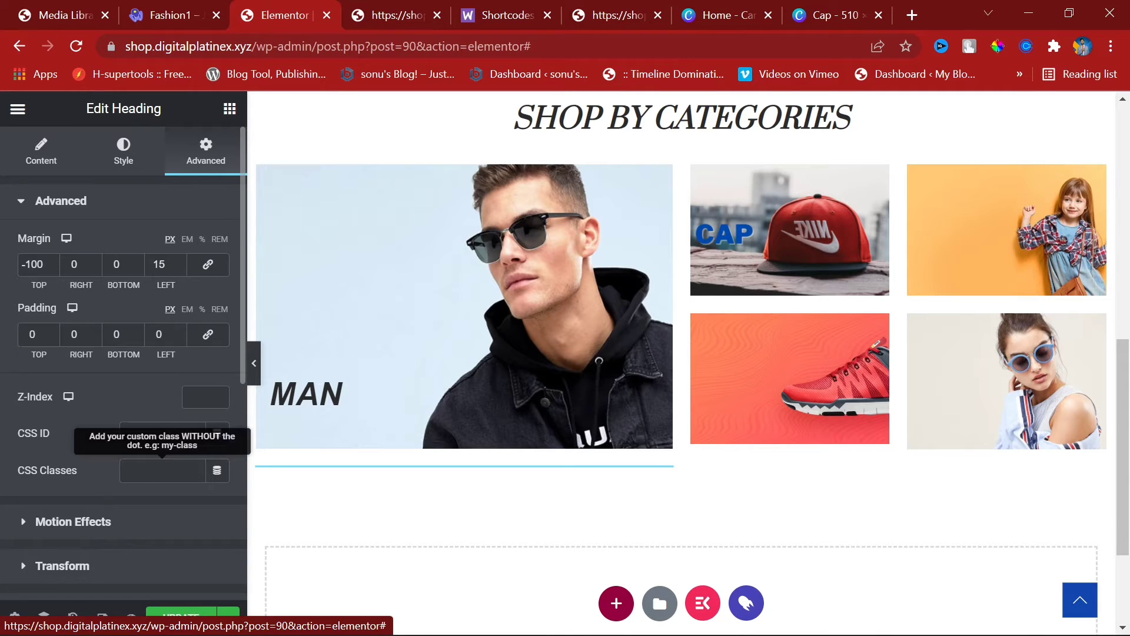
{"action": "left_click", "coordinate": [104, 528]}
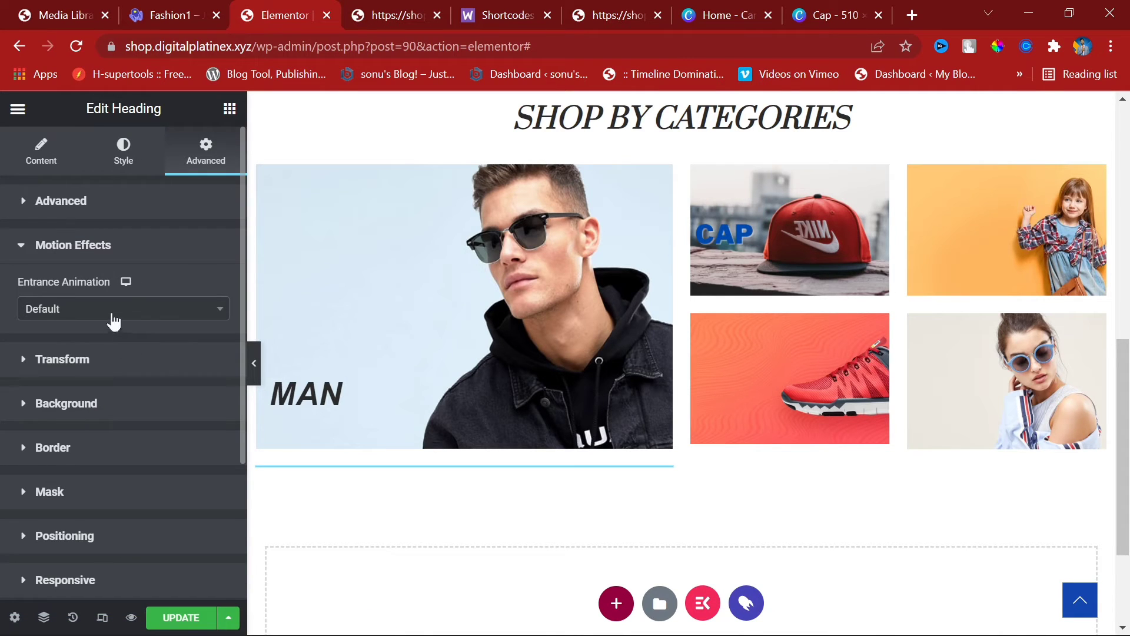
{"action": "left_click", "coordinate": [113, 321]}
Step: Set the MAN heading's entrance animation to Fade In
{"action": "left_click", "coordinate": [91, 399]}
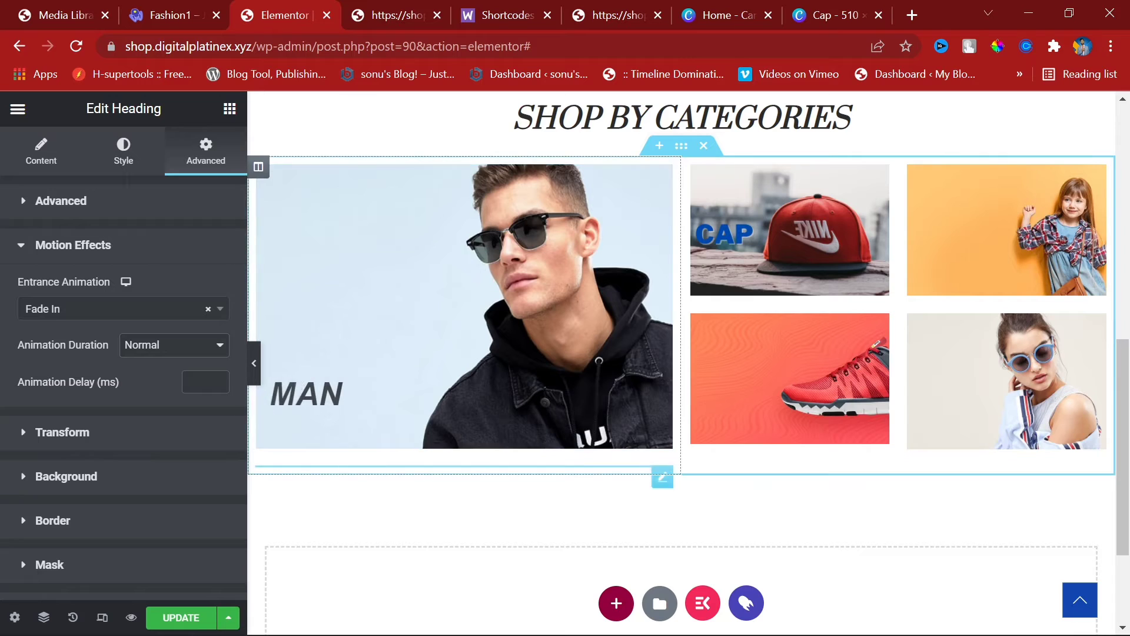
{"action": "left_click", "coordinate": [111, 315]}
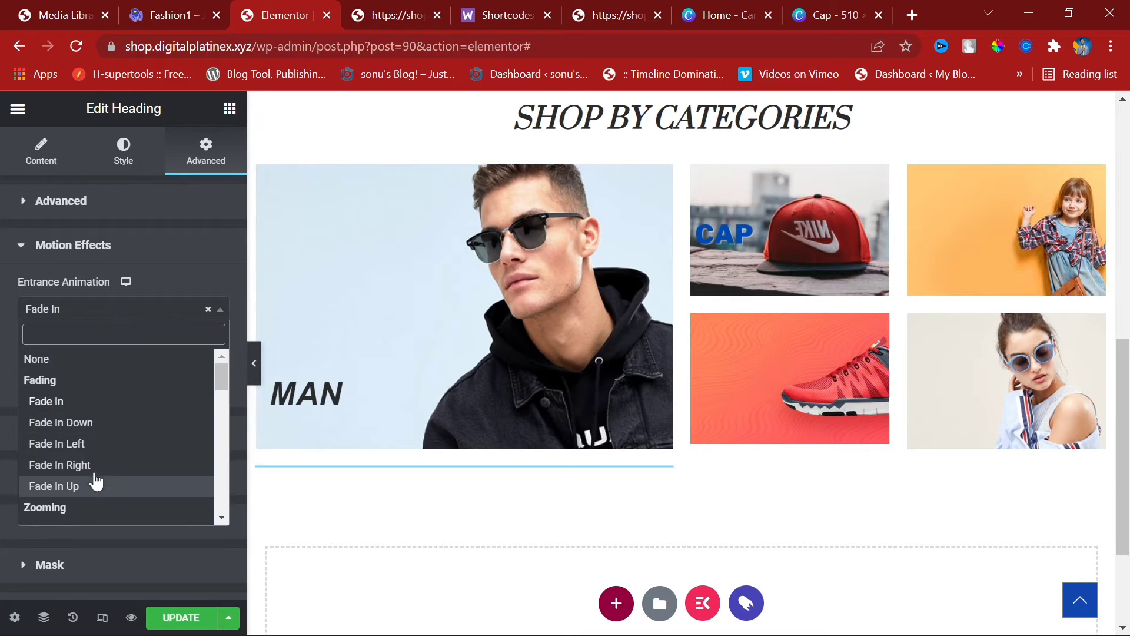
{"action": "scroll", "coordinate": [96, 481], "scroll_direction": "down", "scroll_amount": 5}
{"action": "scroll", "coordinate": [86, 467], "scroll_direction": "down", "scroll_amount": 3}
{"action": "scroll", "coordinate": [86, 466], "scroll_direction": "up", "scroll_amount": 5}
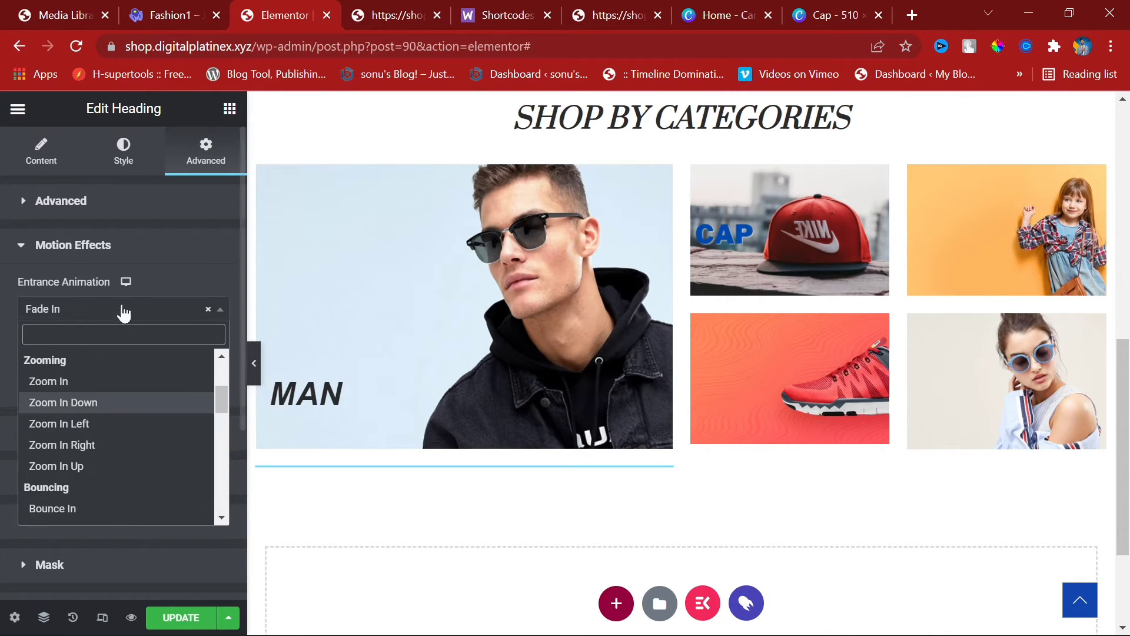
{"action": "left_click", "coordinate": [139, 251]}
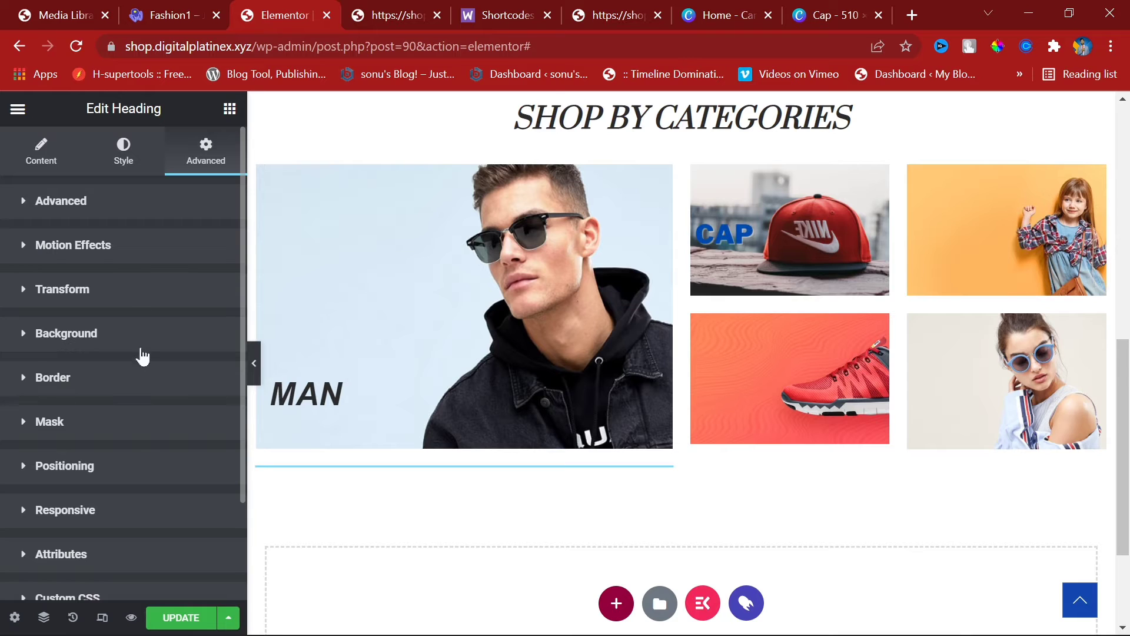
{"action": "scroll", "coordinate": [141, 459], "scroll_direction": "down", "scroll_amount": 2}
{"action": "scroll", "coordinate": [141, 454], "scroll_direction": "up", "scroll_amount": 3}
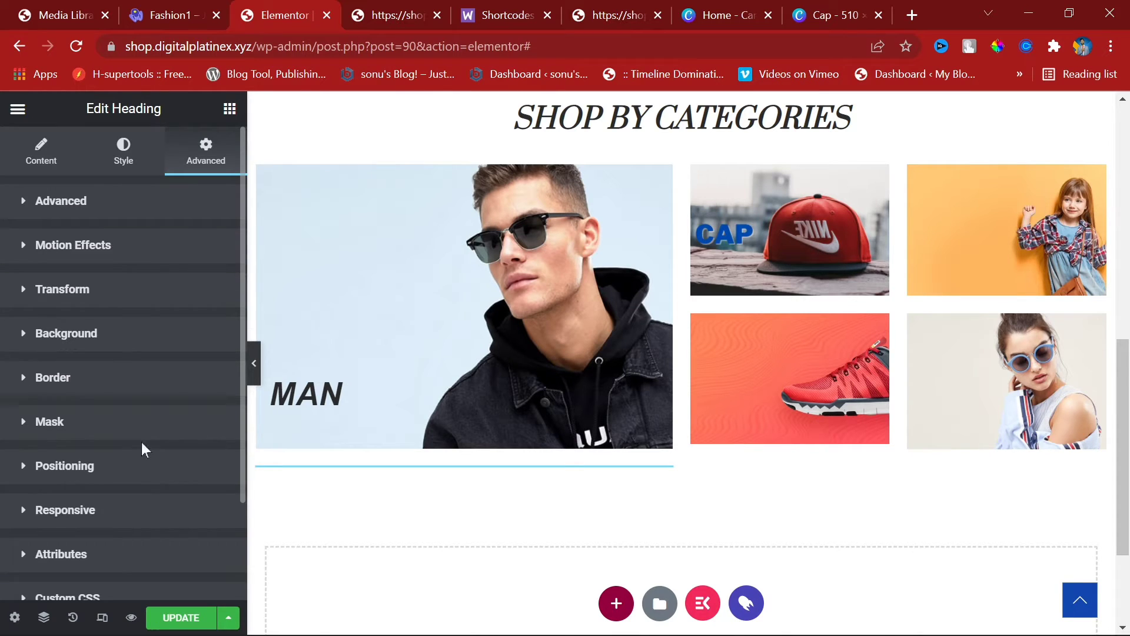
{"action": "left_click", "coordinate": [123, 152]}
{"action": "left_click", "coordinate": [203, 149]}
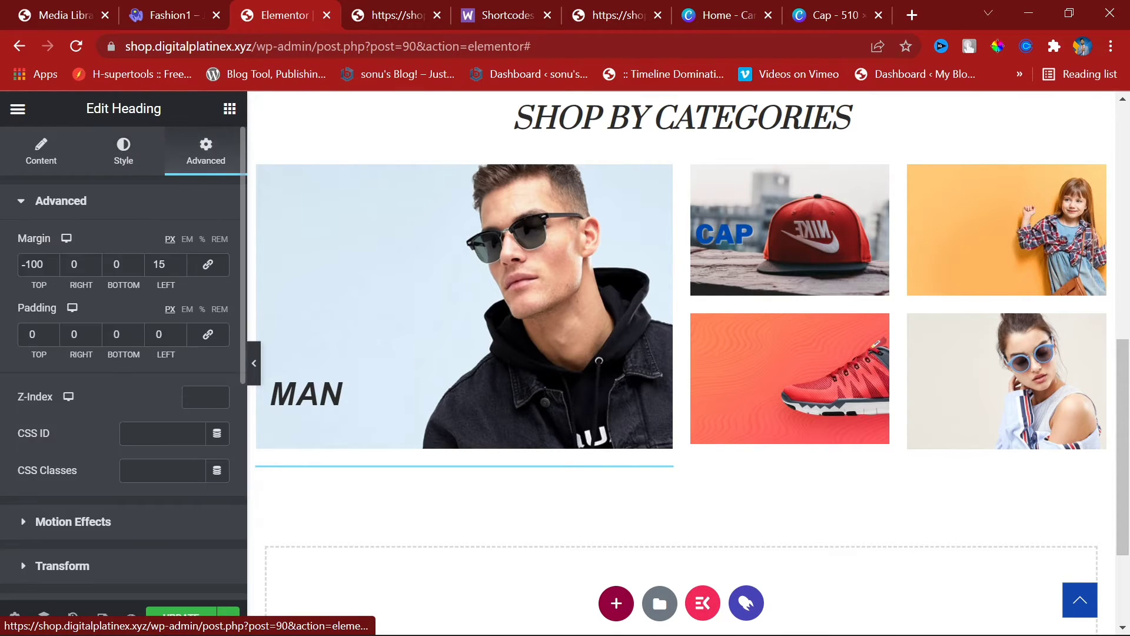
{"action": "scroll", "coordinate": [125, 454], "scroll_direction": "down", "scroll_amount": 3}
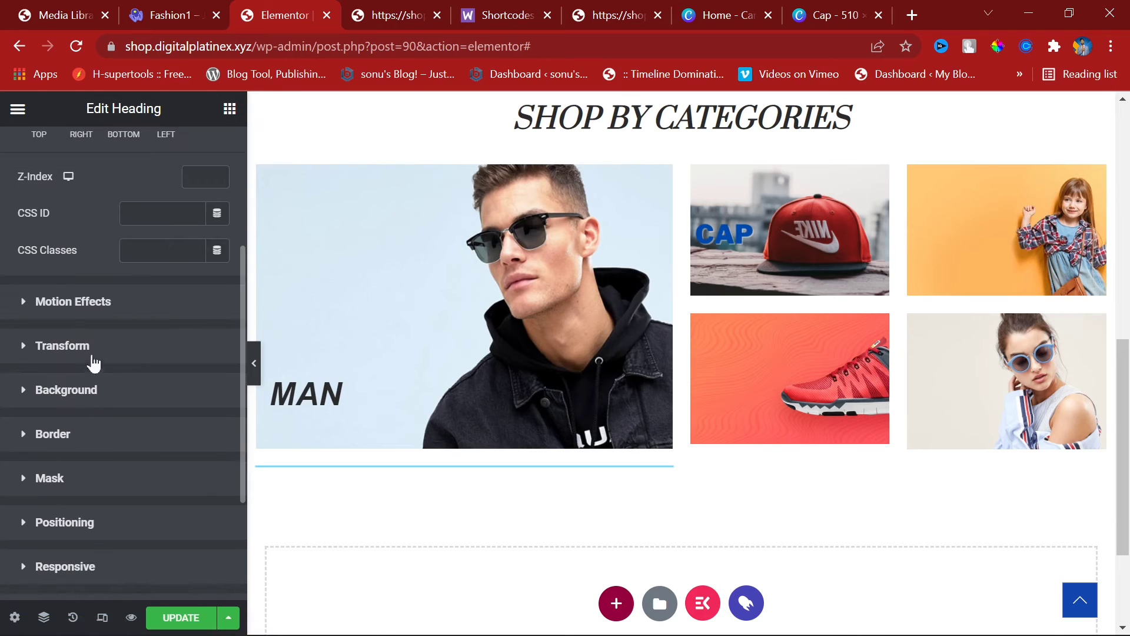
{"action": "left_click", "coordinate": [98, 304]}
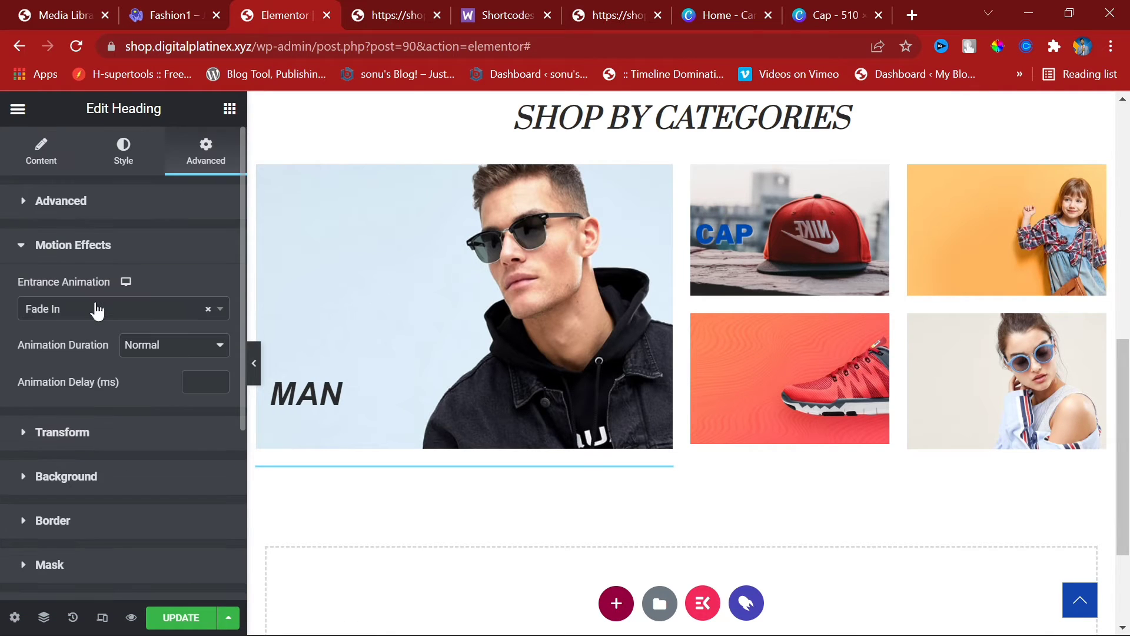
Step: Set the animation duration to Slow and change the entrance animation to Bounce In Left
{"action": "left_click", "coordinate": [147, 344]}
{"action": "left_click", "coordinate": [147, 344]}
{"action": "left_click", "coordinate": [146, 343]}
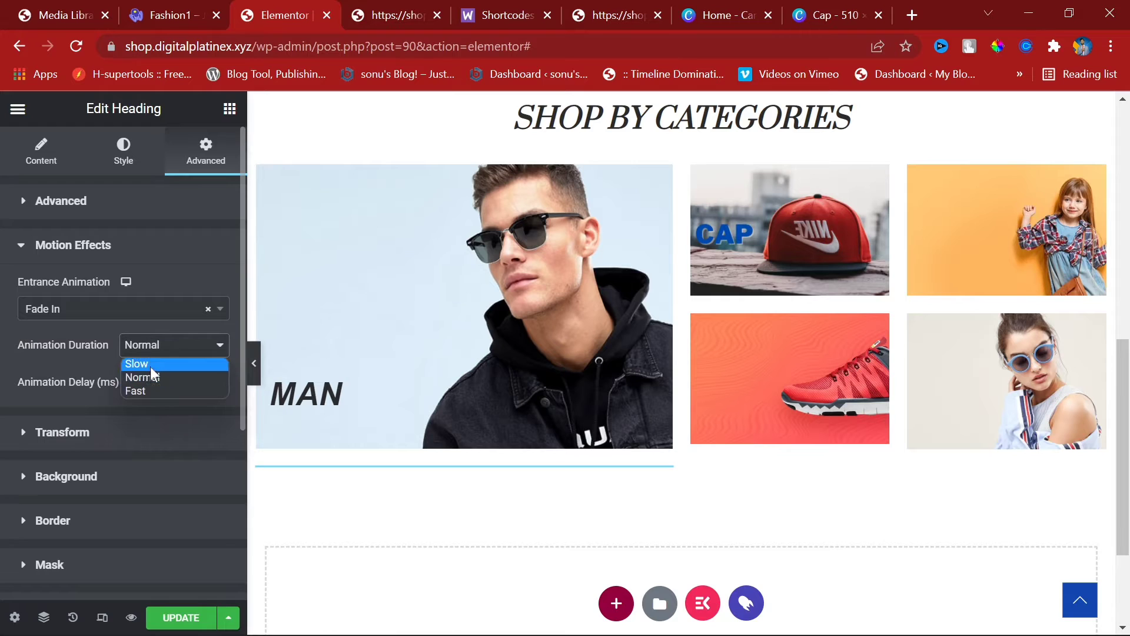
{"action": "left_click", "coordinate": [151, 366]}
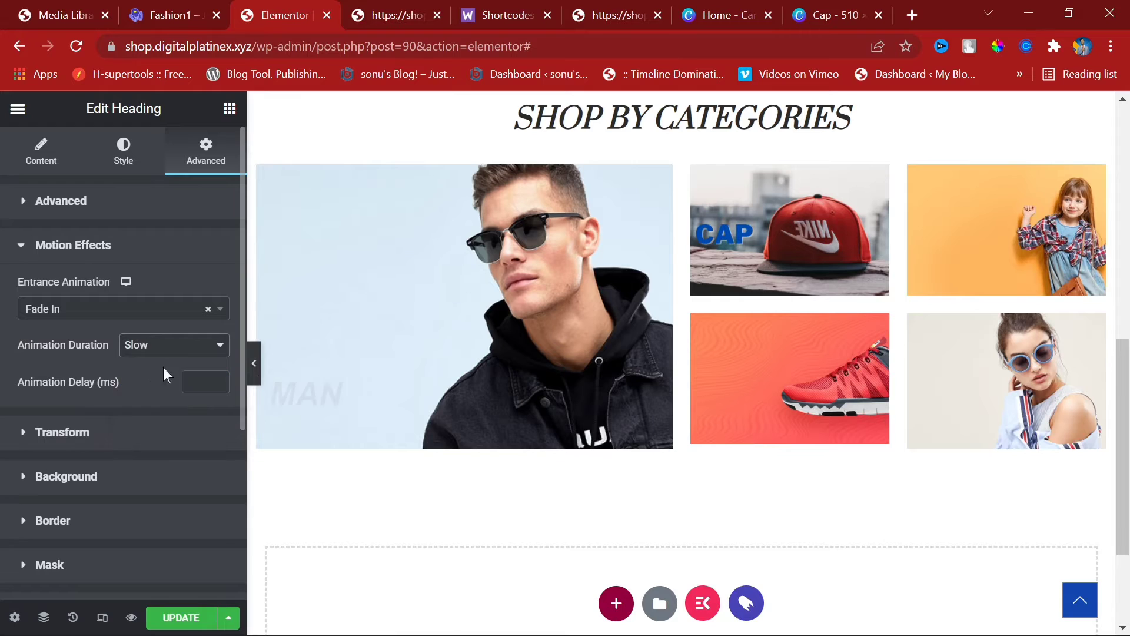
{"action": "left_click", "coordinate": [92, 309]}
{"action": "scroll", "coordinate": [88, 471], "scroll_direction": "down", "scroll_amount": 5}
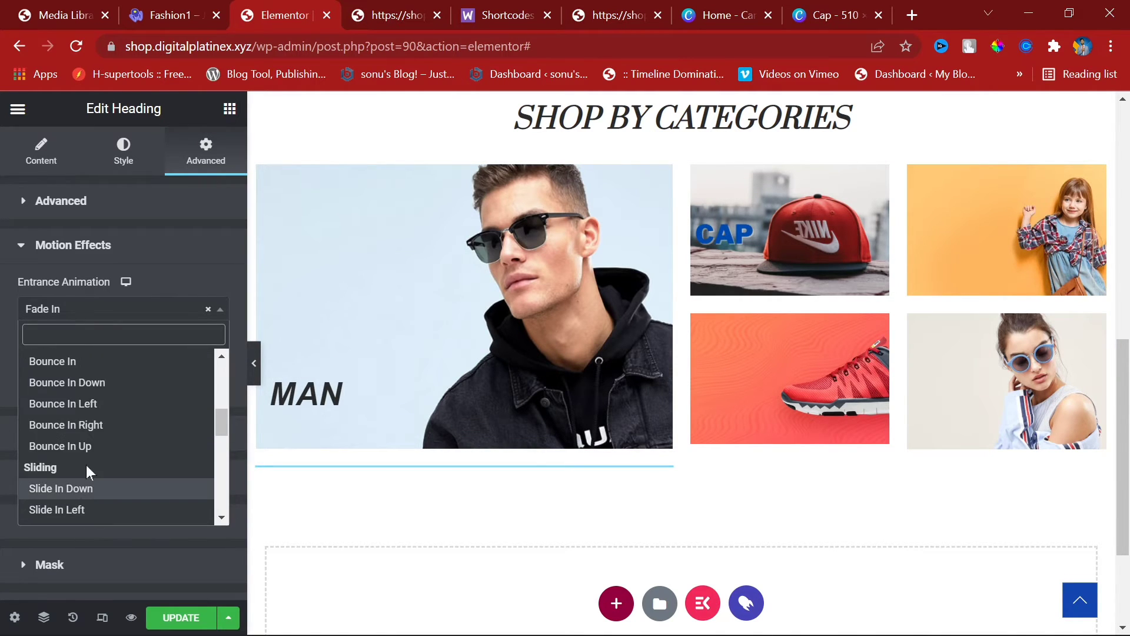
{"action": "left_click", "coordinate": [93, 404]}
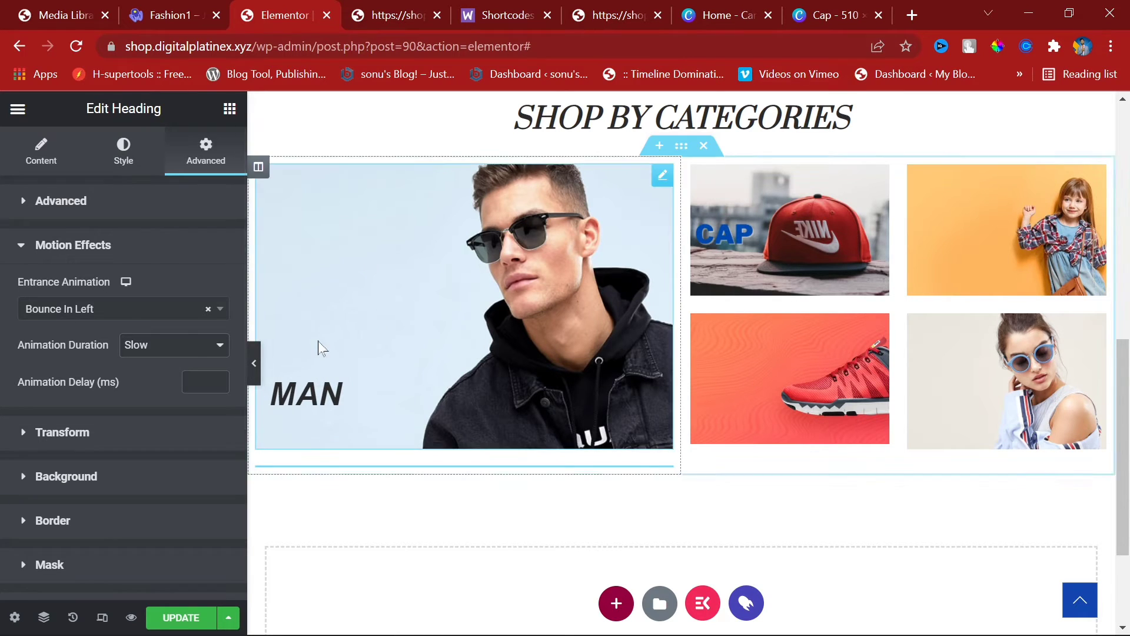
Step: Select the MAN category image and review its hover-state style settings
{"action": "left_click", "coordinate": [502, 254]}
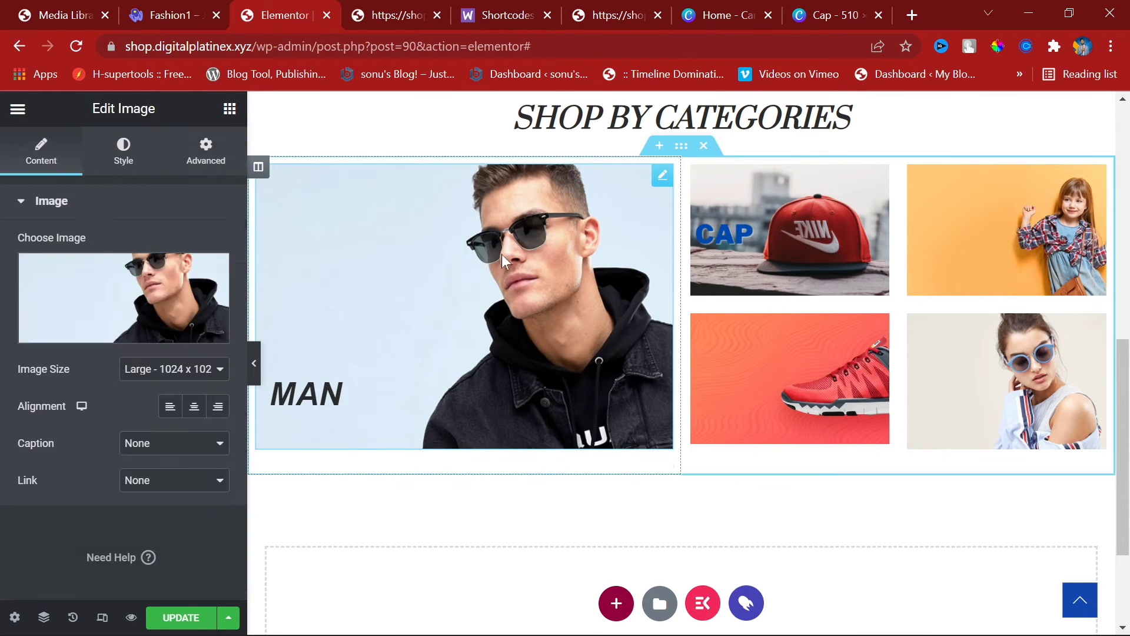
{"action": "left_click", "coordinate": [123, 152]}
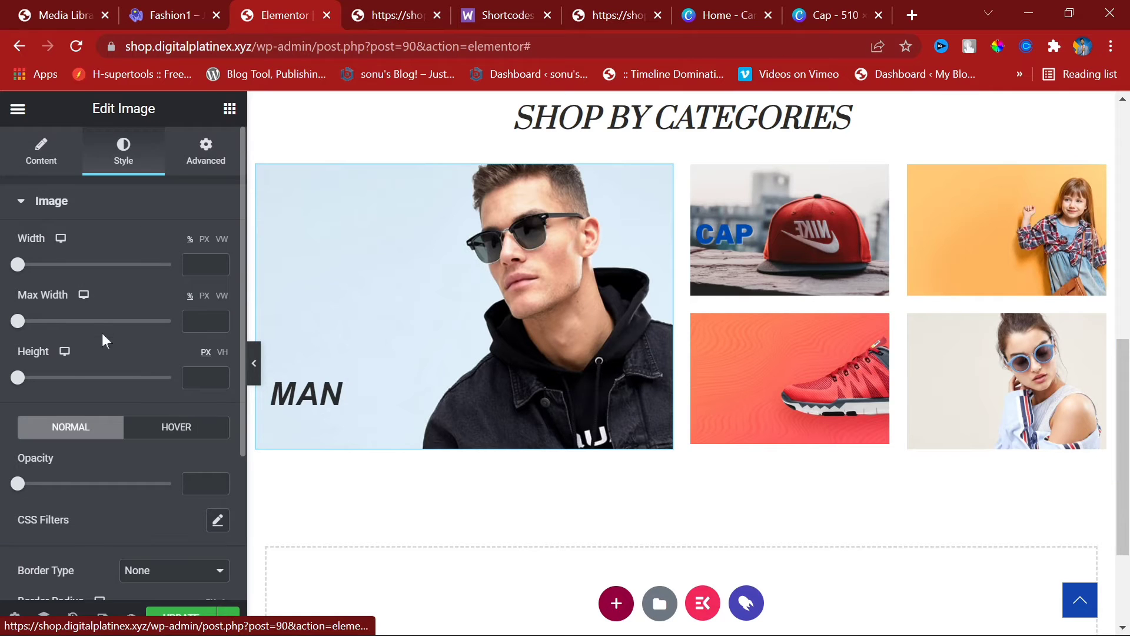
{"action": "scroll", "coordinate": [102, 333], "scroll_direction": "down", "scroll_amount": 3}
{"action": "left_click", "coordinate": [160, 226]}
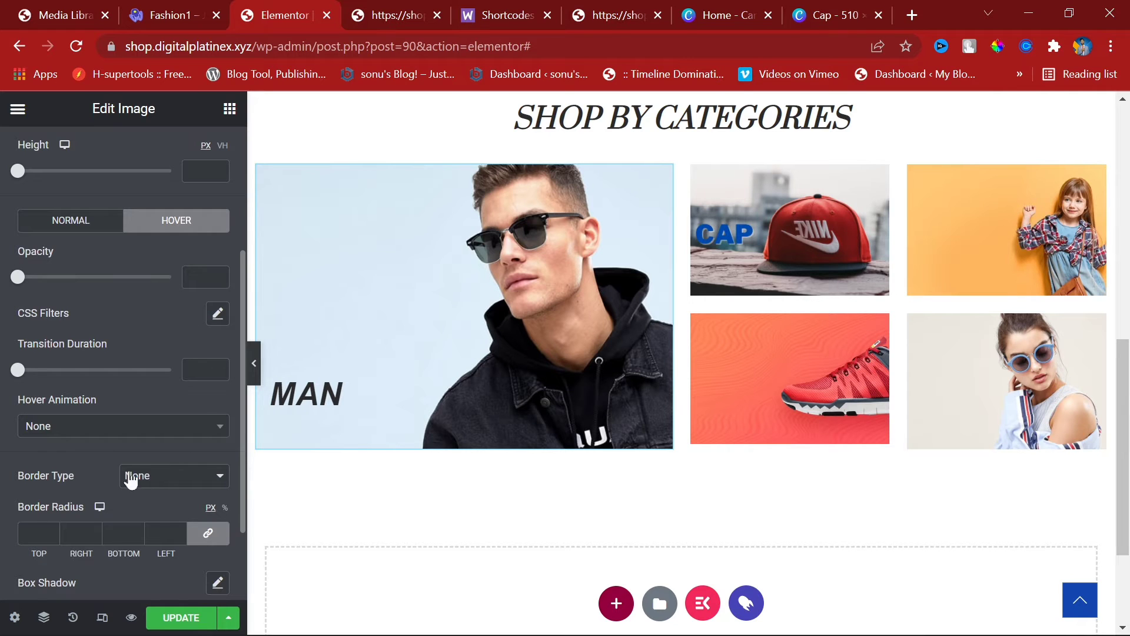
{"action": "scroll", "coordinate": [127, 483], "scroll_direction": "up", "scroll_amount": 4}
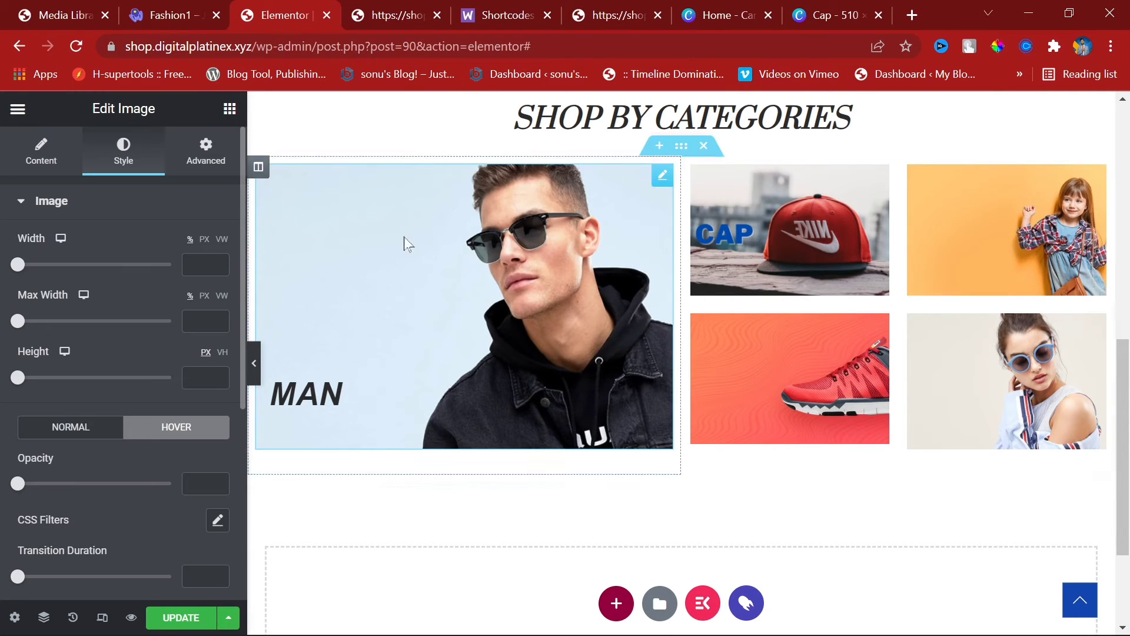
{"action": "scroll", "coordinate": [152, 259], "scroll_direction": "down", "scroll_amount": 5}
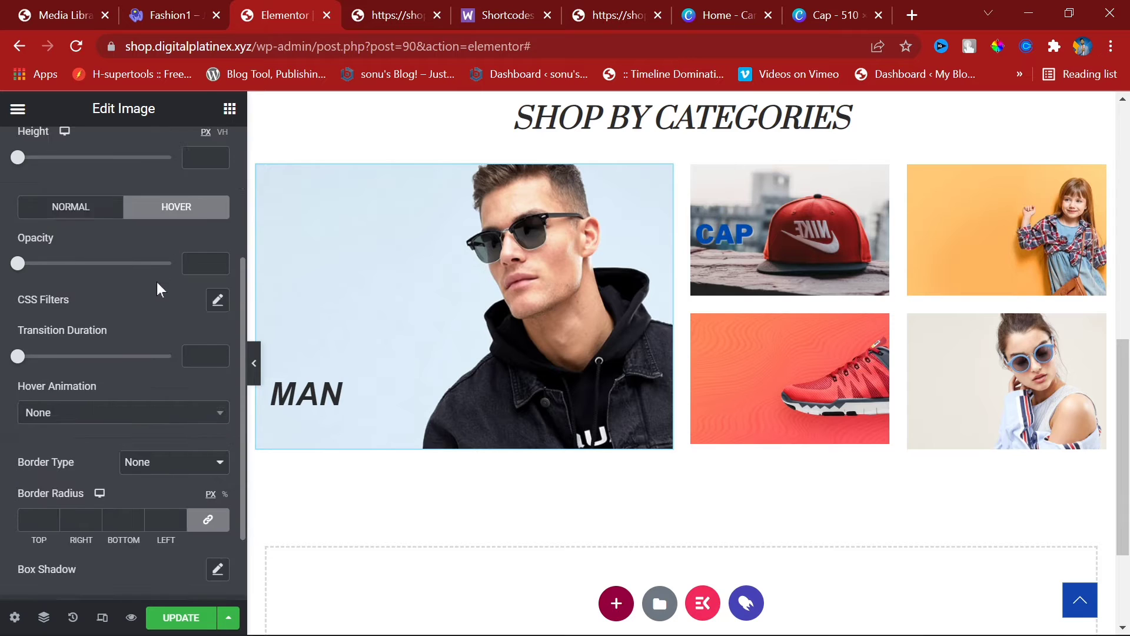
{"action": "scroll", "coordinate": [147, 365], "scroll_direction": "up", "scroll_amount": 5}
Step: Inspect the image's Advanced Motion Effects, leaving the entrance animation unchanged
{"action": "left_click", "coordinate": [204, 164]}
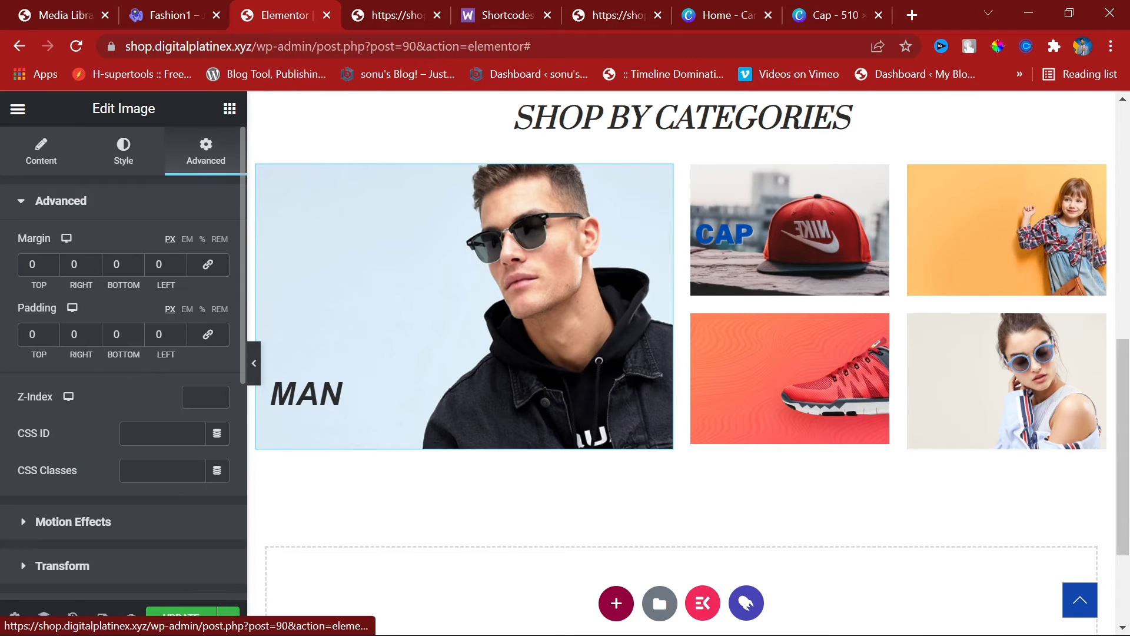
{"action": "left_click", "coordinate": [87, 529]}
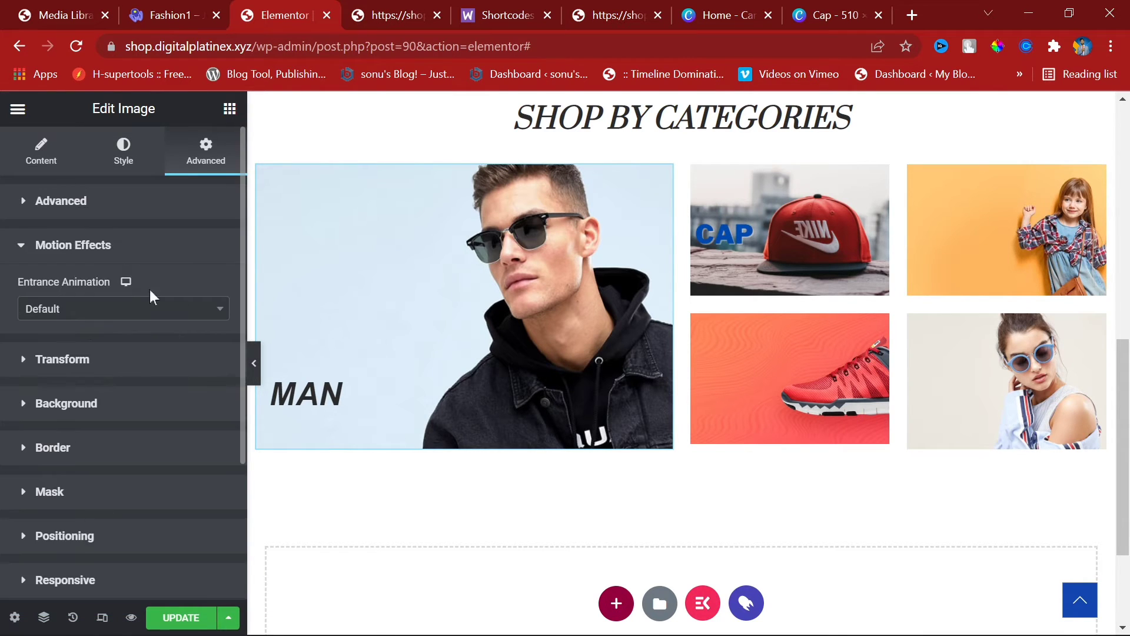
{"action": "left_click", "coordinate": [146, 310]}
{"action": "scroll", "coordinate": [123, 454], "scroll_direction": "down", "scroll_amount": 5}
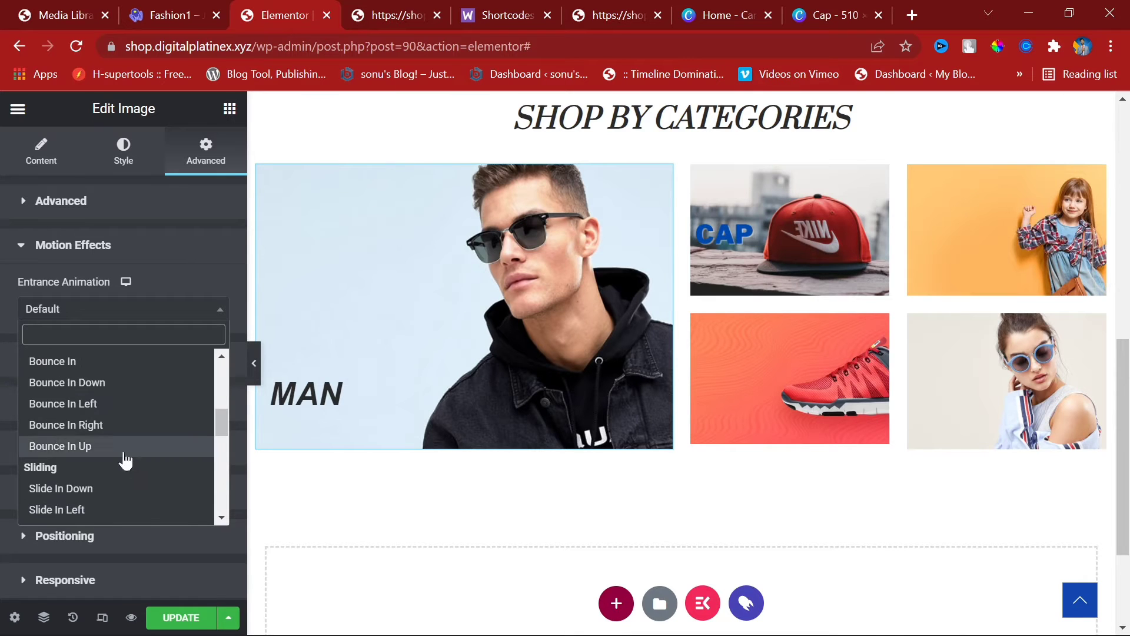
{"action": "left_click", "coordinate": [145, 259]}
{"action": "left_click", "coordinate": [146, 258]}
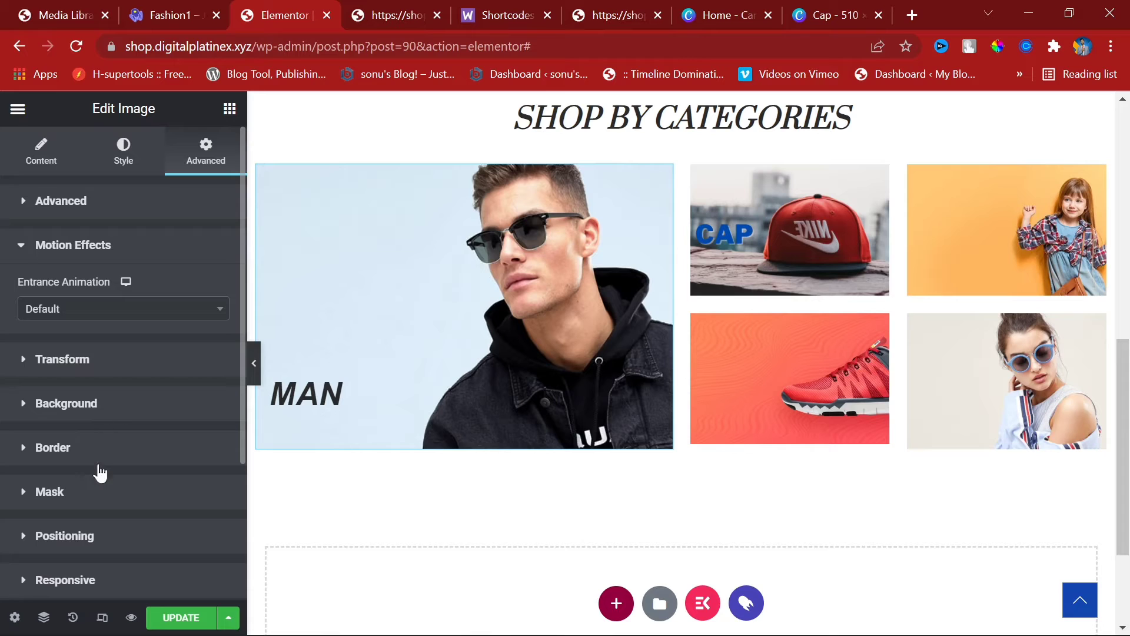
{"action": "scroll", "coordinate": [100, 471], "scroll_direction": "down", "scroll_amount": 3}
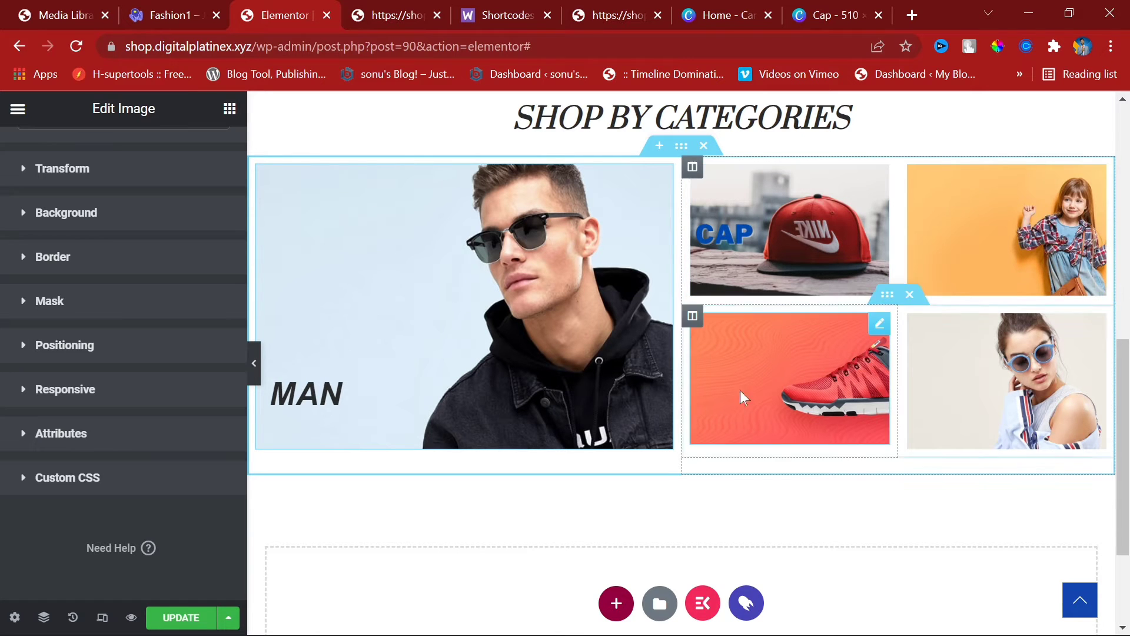
{"action": "left_click", "coordinate": [255, 366]}
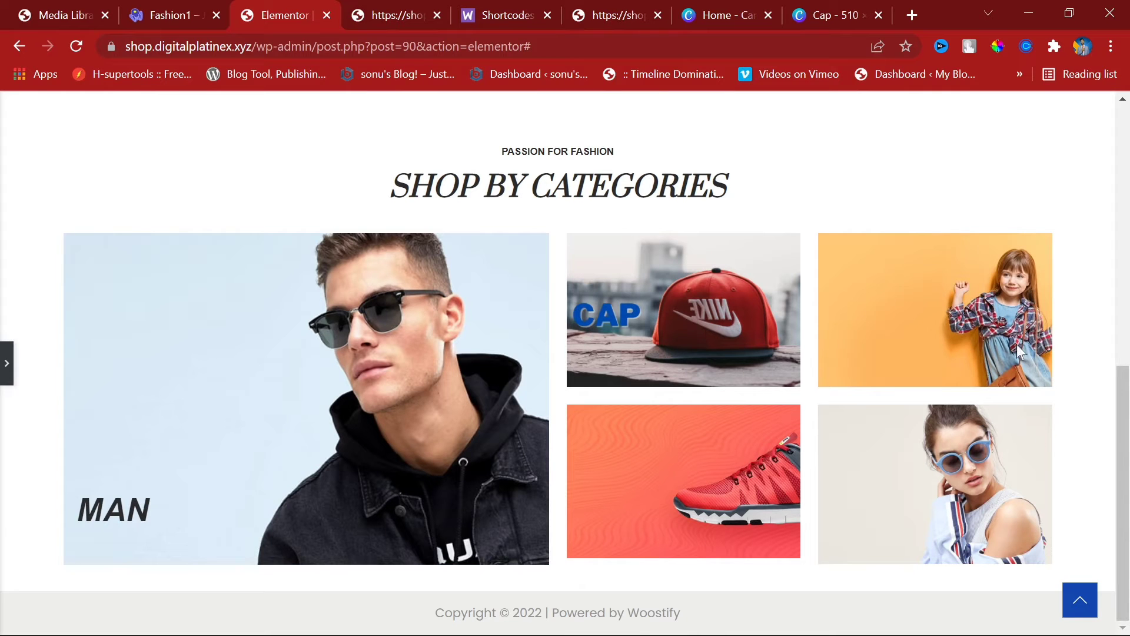
{"action": "left_click", "coordinate": [8, 365]}
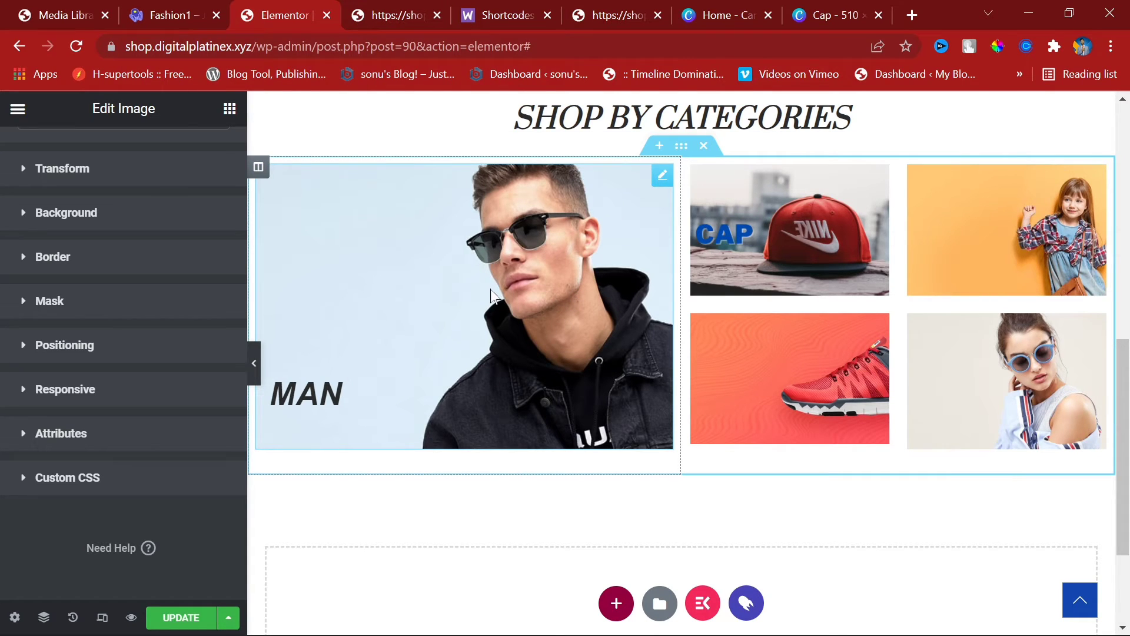
{"action": "left_click", "coordinate": [167, 13]}
Step: Close the attachment details and go to Products > Categories
{"action": "left_click", "coordinate": [34, 3]}
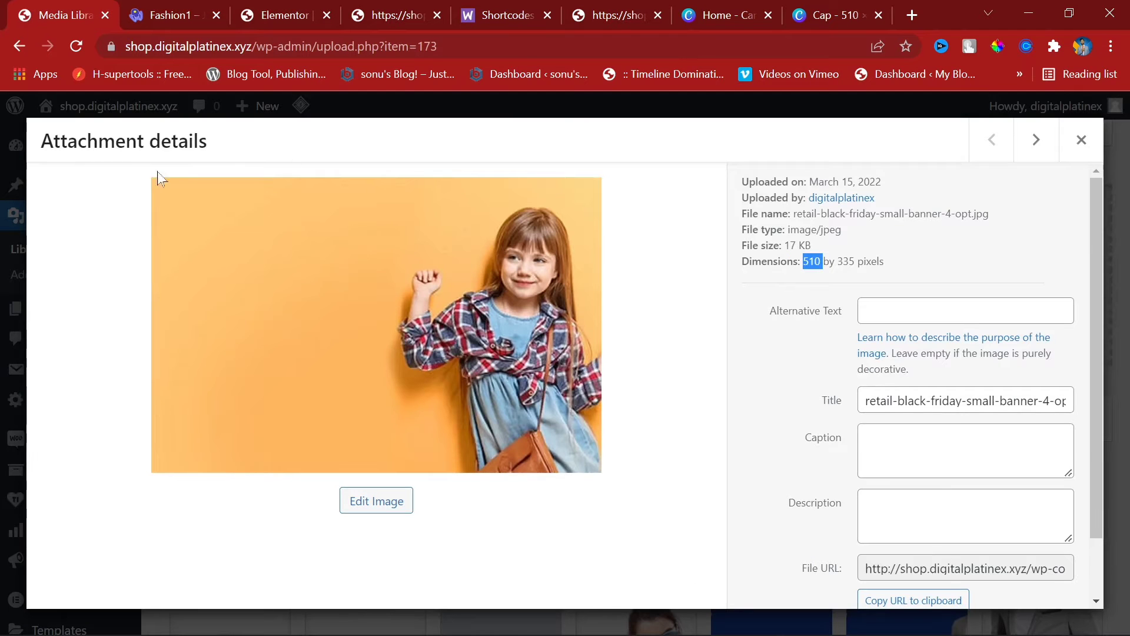
{"action": "left_click", "coordinate": [1081, 140]}
{"action": "mouse_move", "coordinate": [69, 377]}
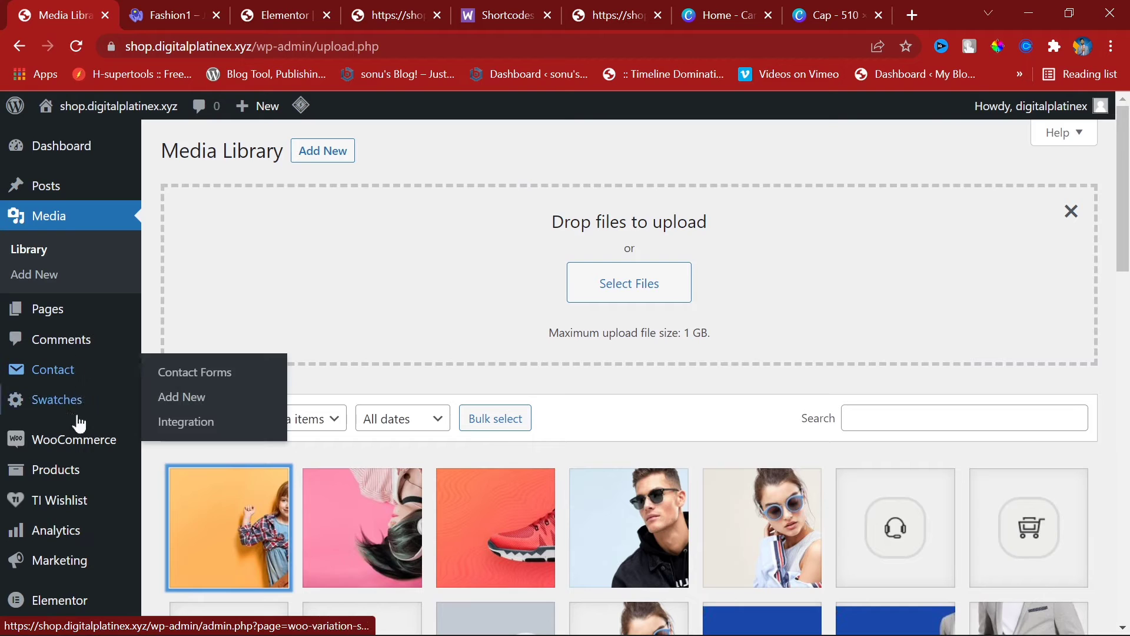
{"action": "scroll", "coordinate": [70, 501], "scroll_direction": "down", "scroll_amount": 5}
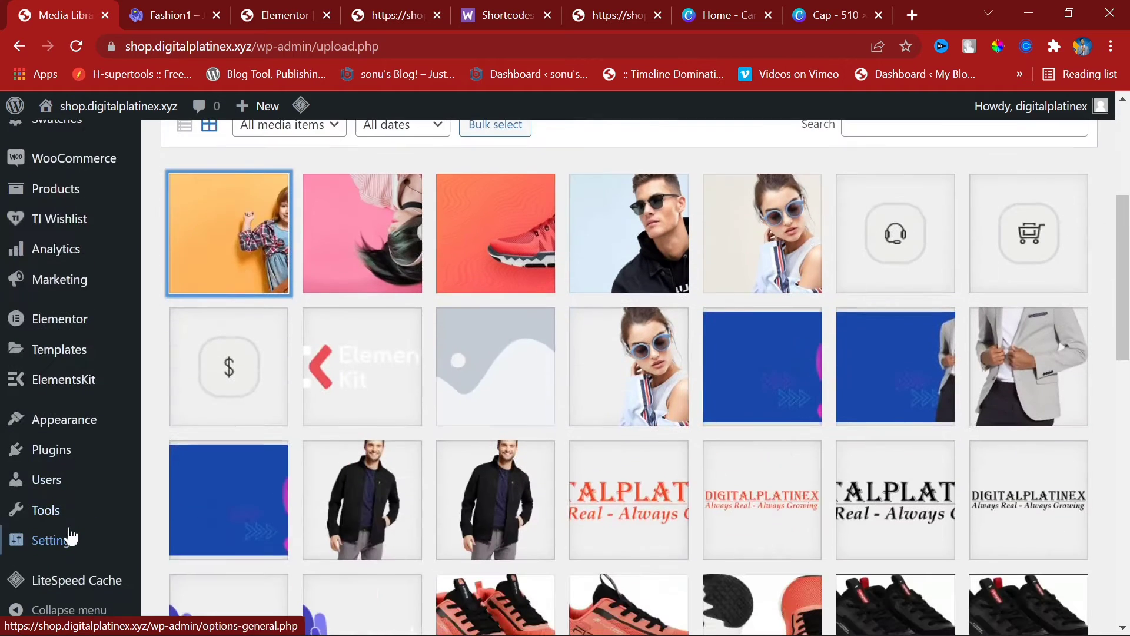
{"action": "mouse_move", "coordinate": [56, 188]}
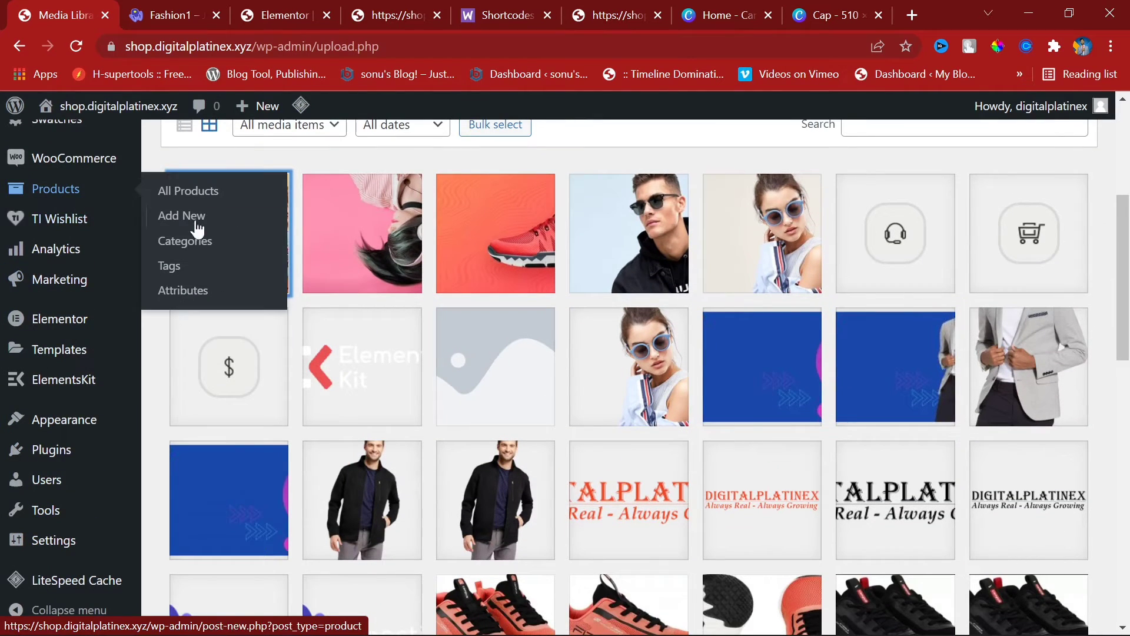
{"action": "left_click", "coordinate": [203, 247]}
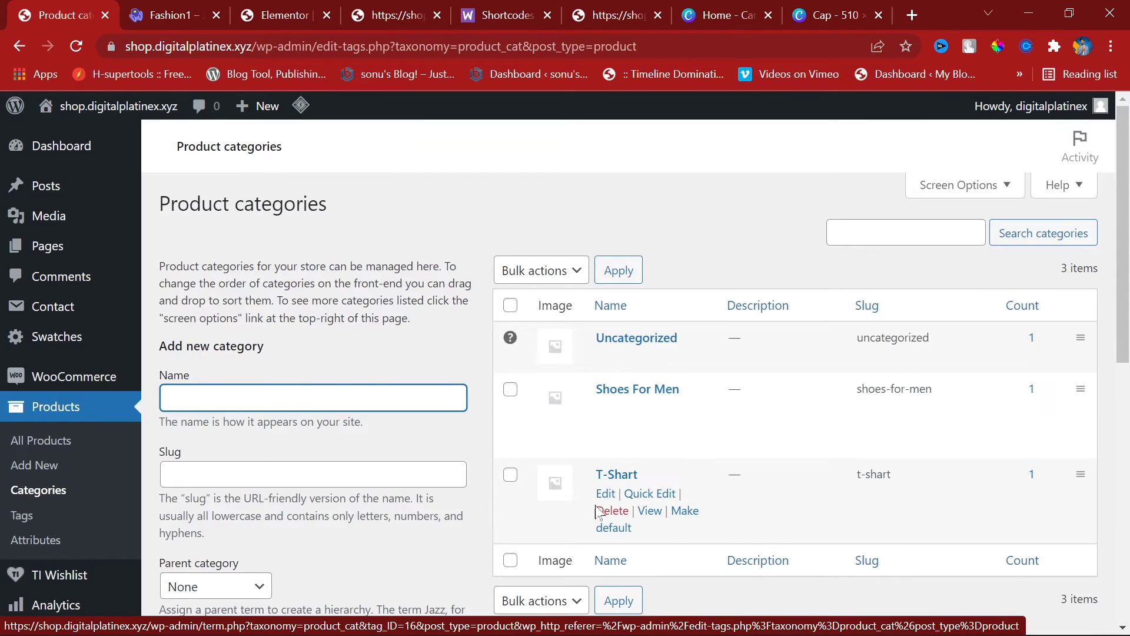
Step: Open the T-Shart category's View link in a new tab and select its URL
{"action": "right_click", "coordinate": [648, 514]}
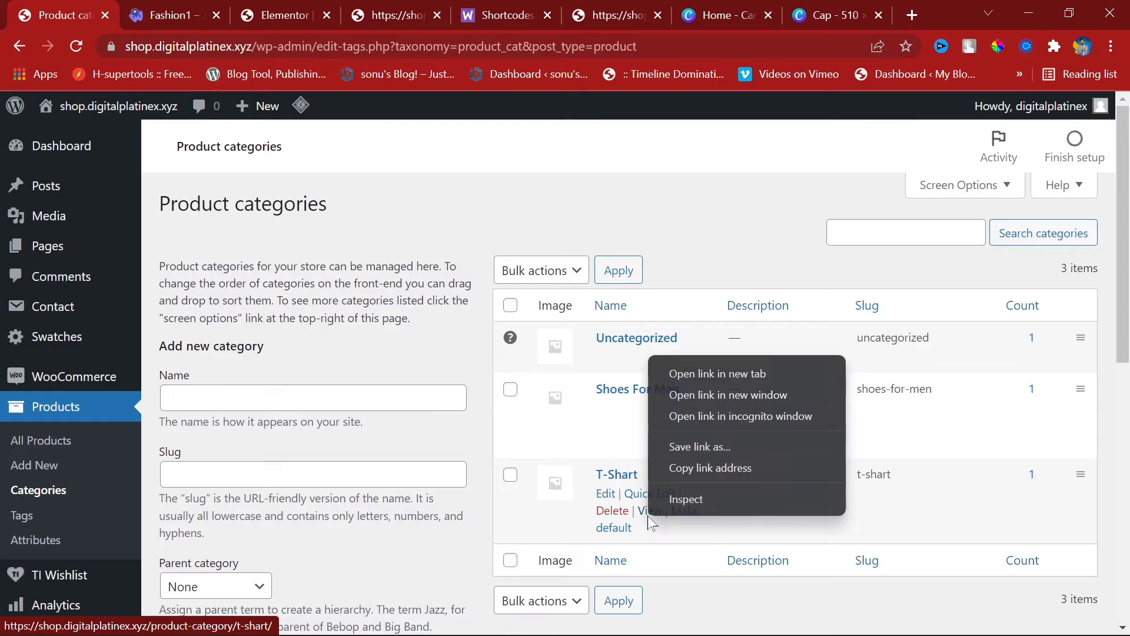
{"action": "right_click", "coordinate": [646, 504]}
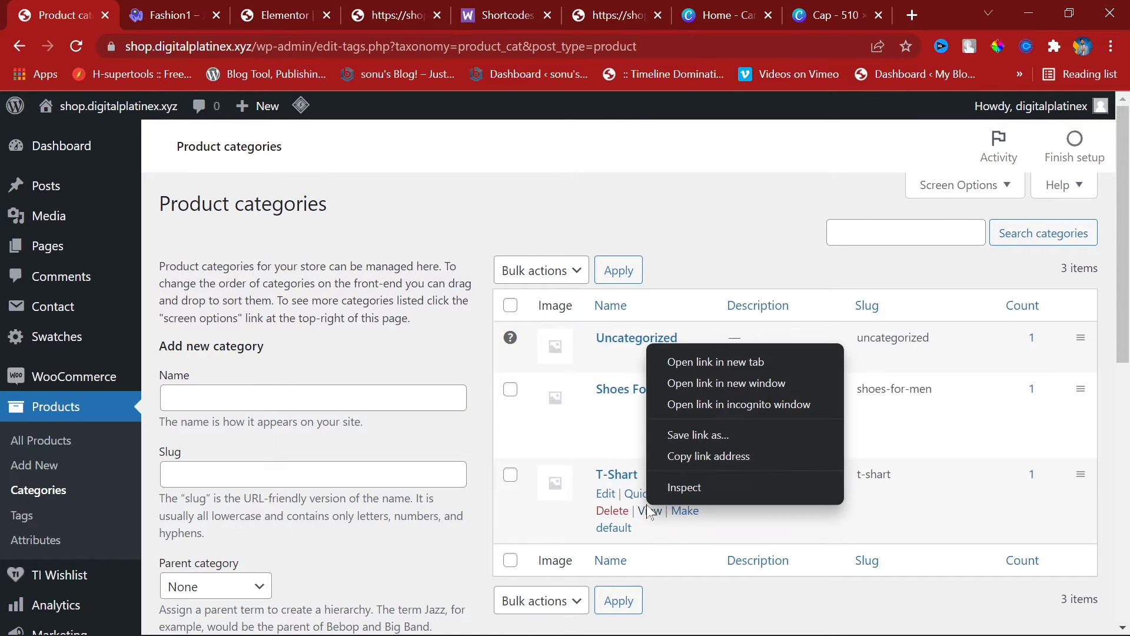
{"action": "left_click", "coordinate": [705, 362]}
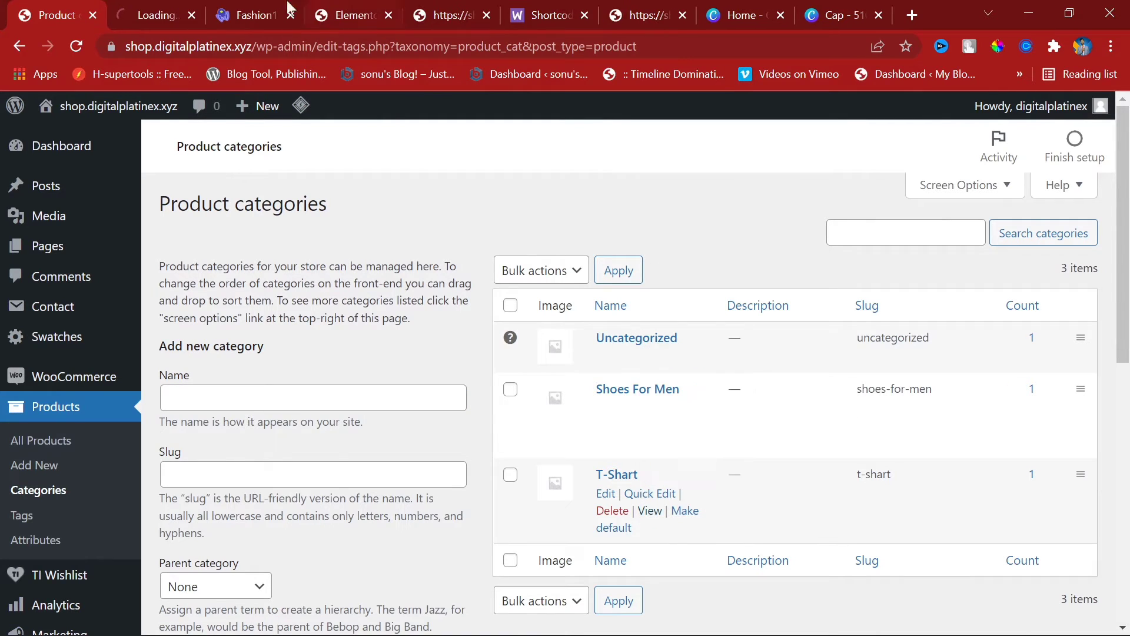
{"action": "key", "text": "ctrl+Tab"}
{"action": "left_click_drag", "start_coordinate": [404, 47], "coordinate": [78, 46]}
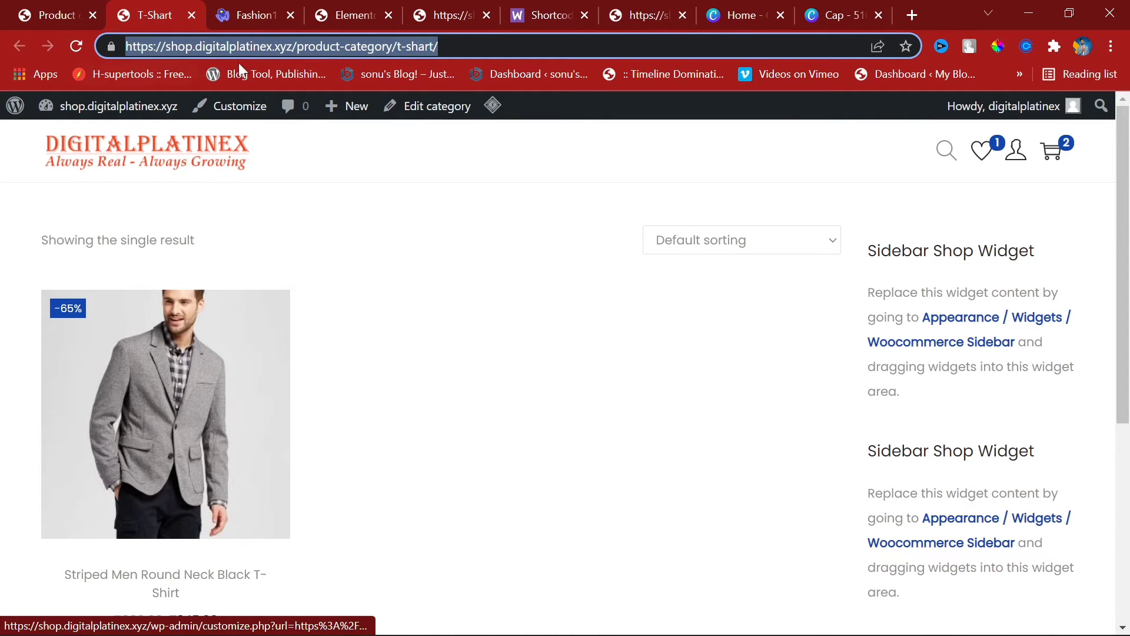
{"action": "left_click", "coordinate": [53, 15]}
Step: Link the MAN image to the pasted T-Shart category URL via Custom URL and update the homepage
{"action": "left_click", "coordinate": [354, 15]}
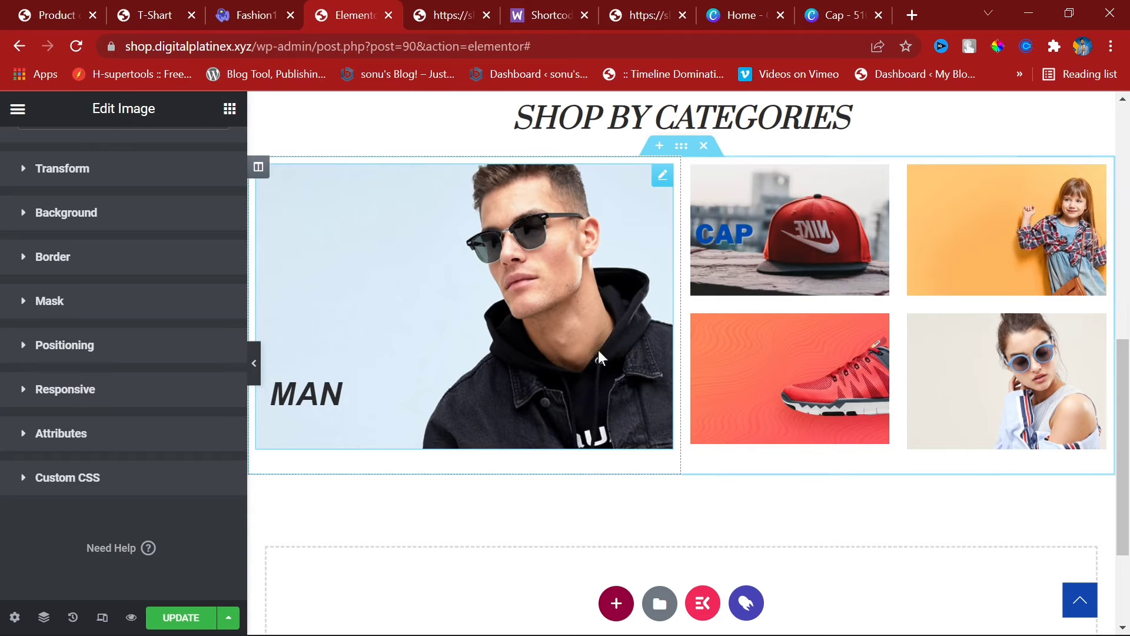
{"action": "left_click", "coordinate": [556, 341]}
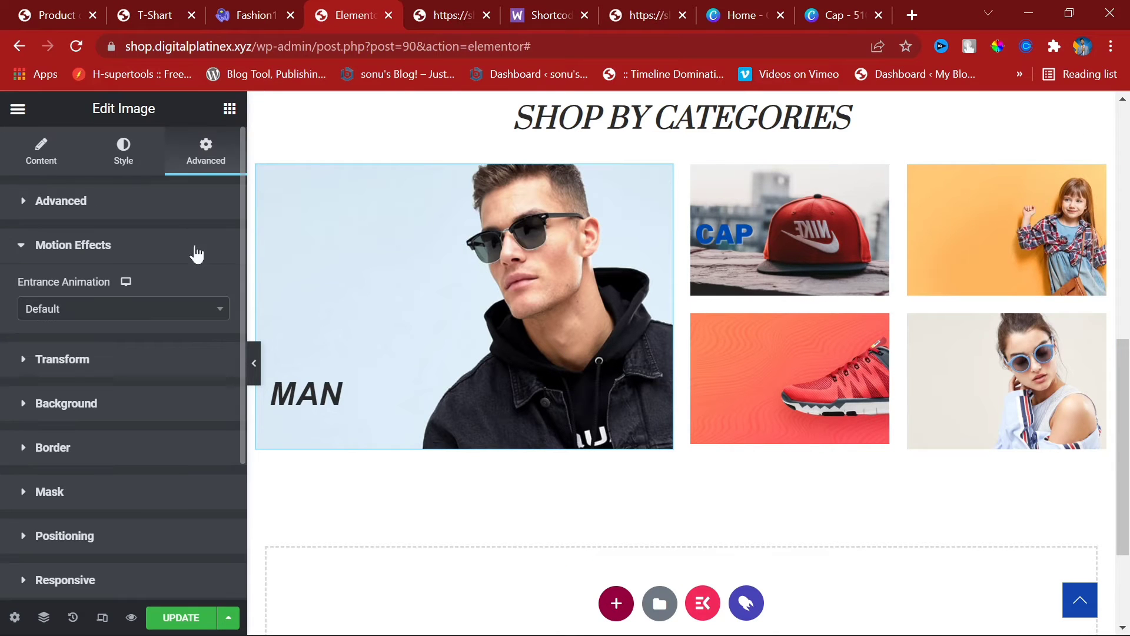
{"action": "left_click", "coordinate": [73, 151]}
{"action": "left_click", "coordinate": [151, 481]}
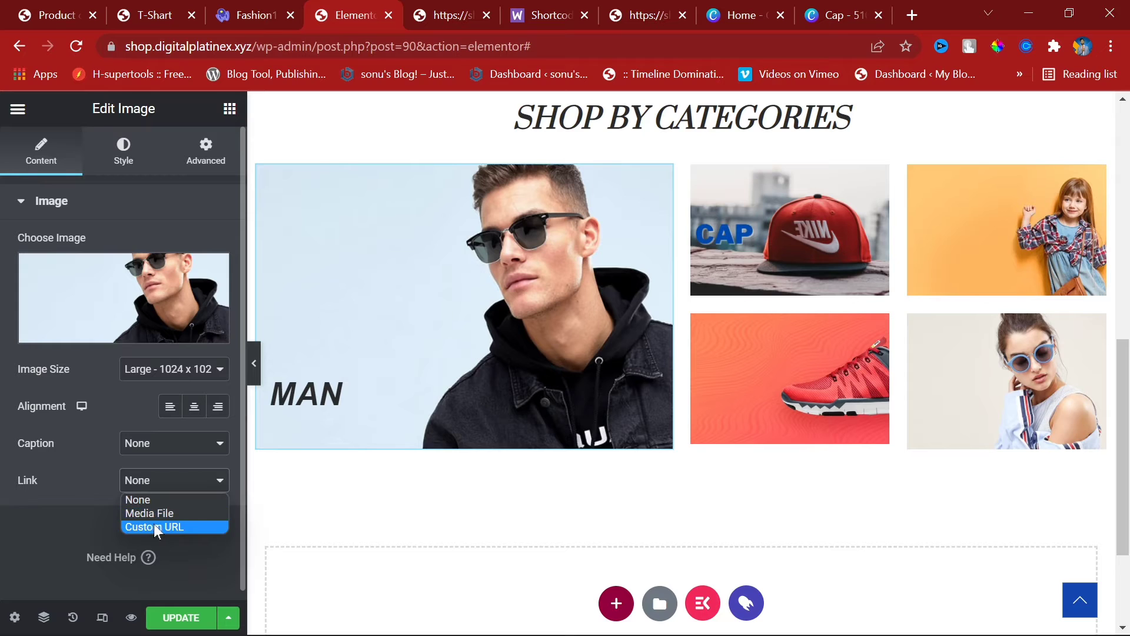
{"action": "left_click", "coordinate": [157, 527]}
{"action": "type", "text": "https://shop.digitalplatinex.xyz/product-category/man/"}
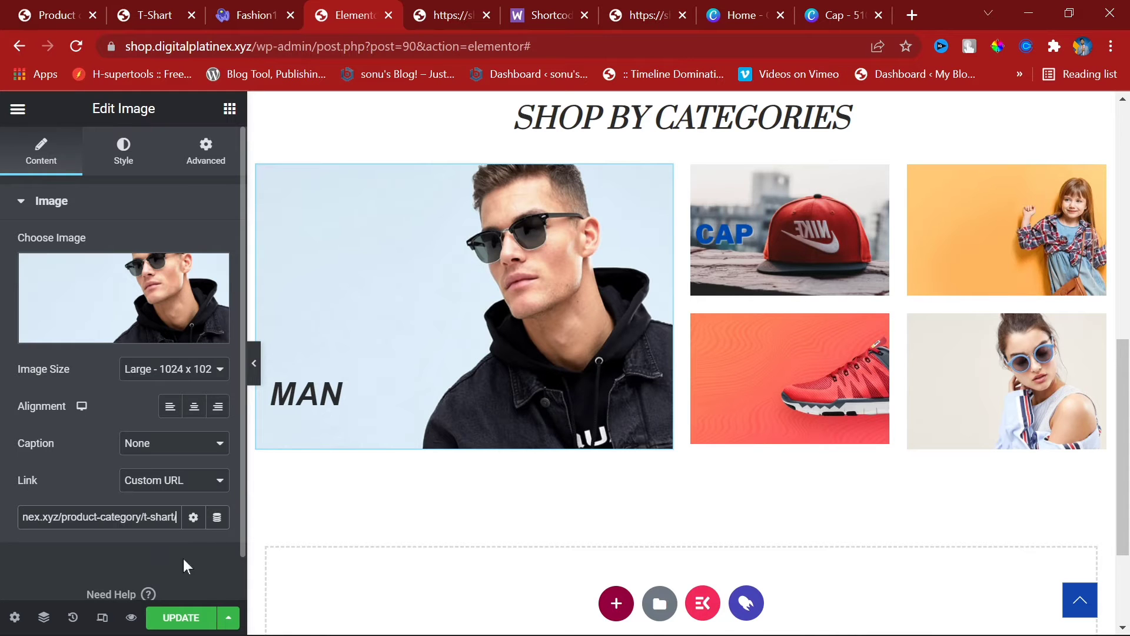
{"action": "left_click", "coordinate": [184, 617]}
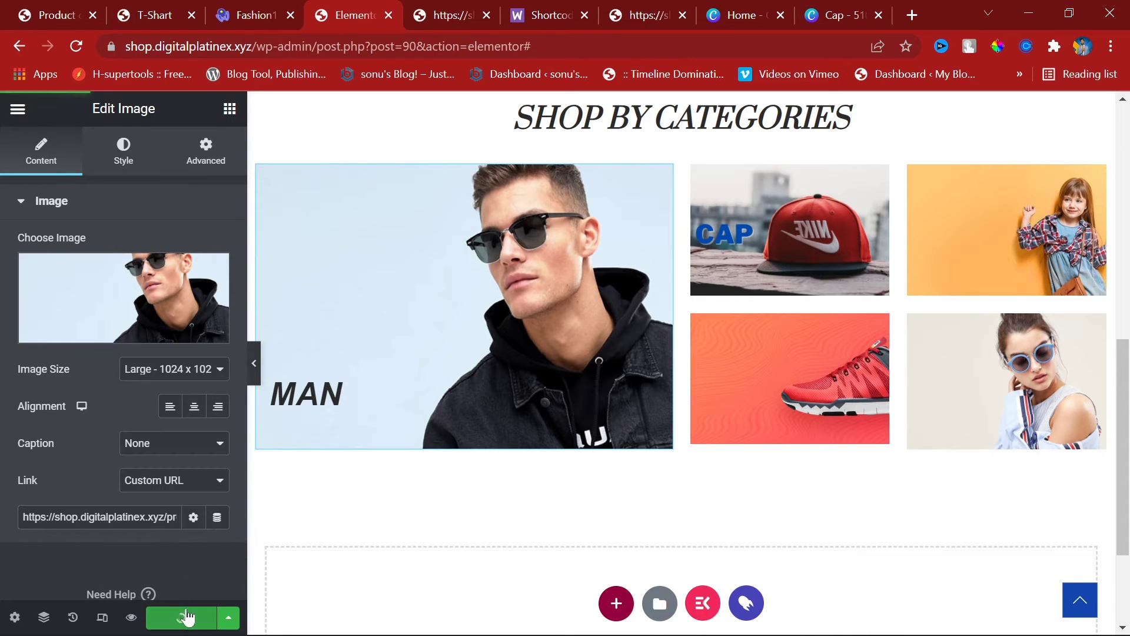
{"action": "left_click", "coordinate": [189, 7]}
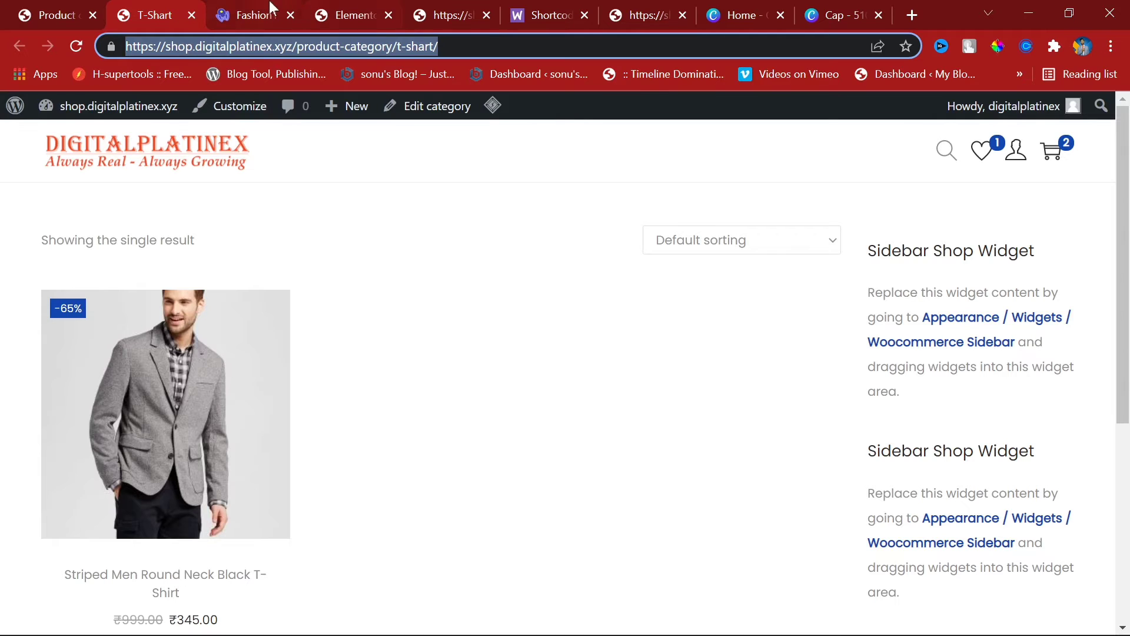
Step: Load the store homepage by removing the category path from the address
{"action": "left_click", "coordinate": [240, 47]}
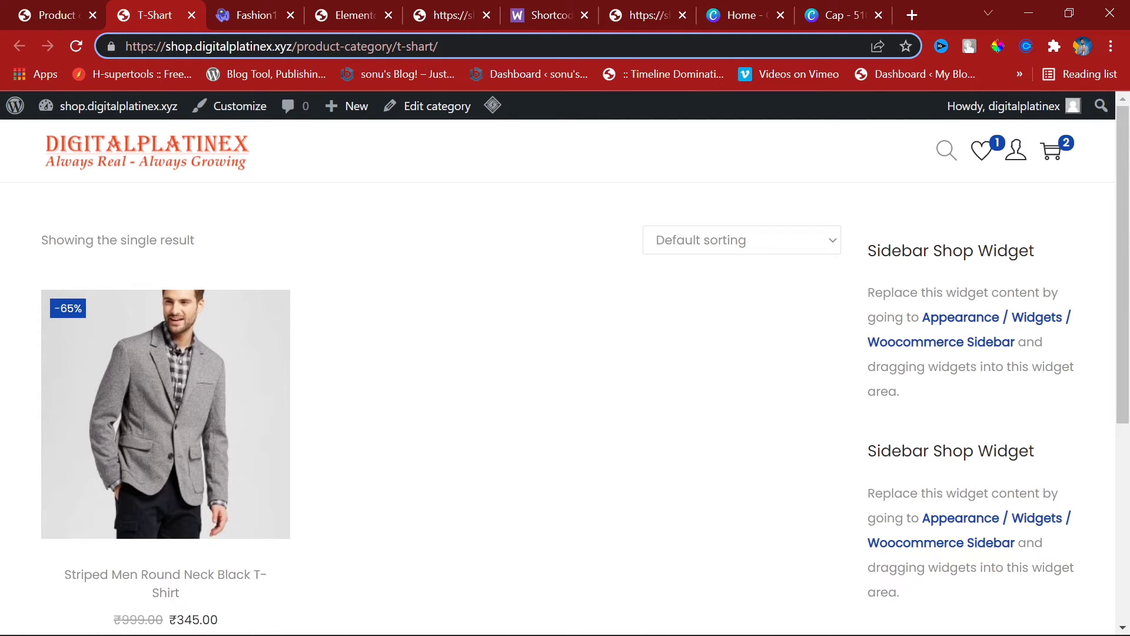
{"action": "left_click_drag", "start_coordinate": [294, 47], "coordinate": [438, 47]}
{"action": "key", "text": "BackSpace"}
{"action": "key", "text": "Return"}
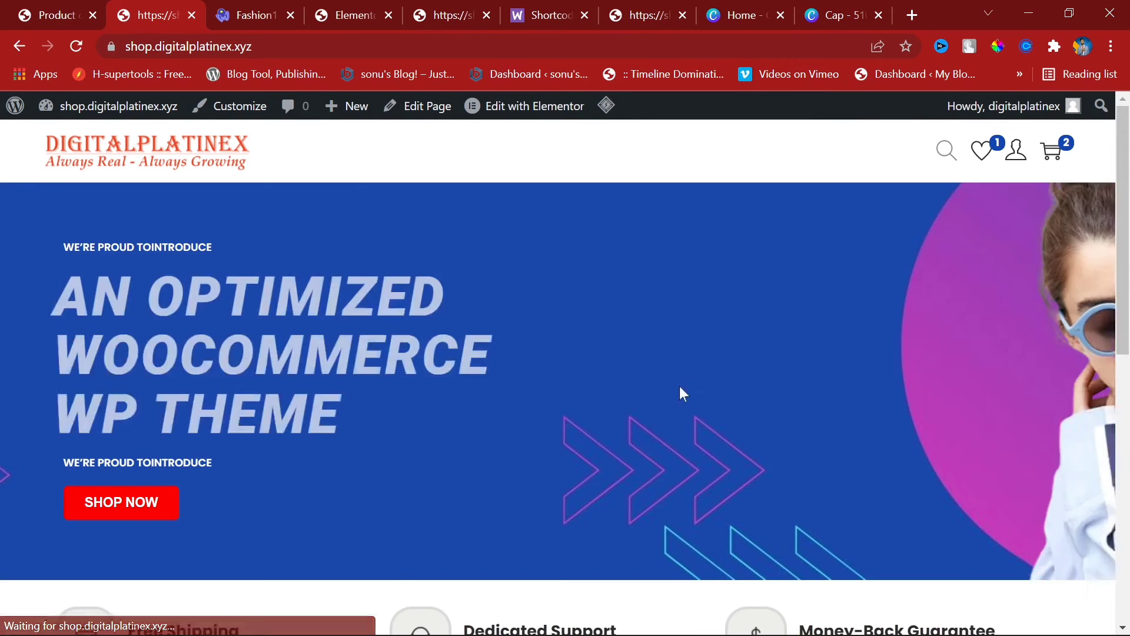
Step: Test the MAN image's link to the T-Shart category twice from the category grid
{"action": "scroll", "coordinate": [775, 393], "scroll_direction": "down", "scroll_amount": 2}
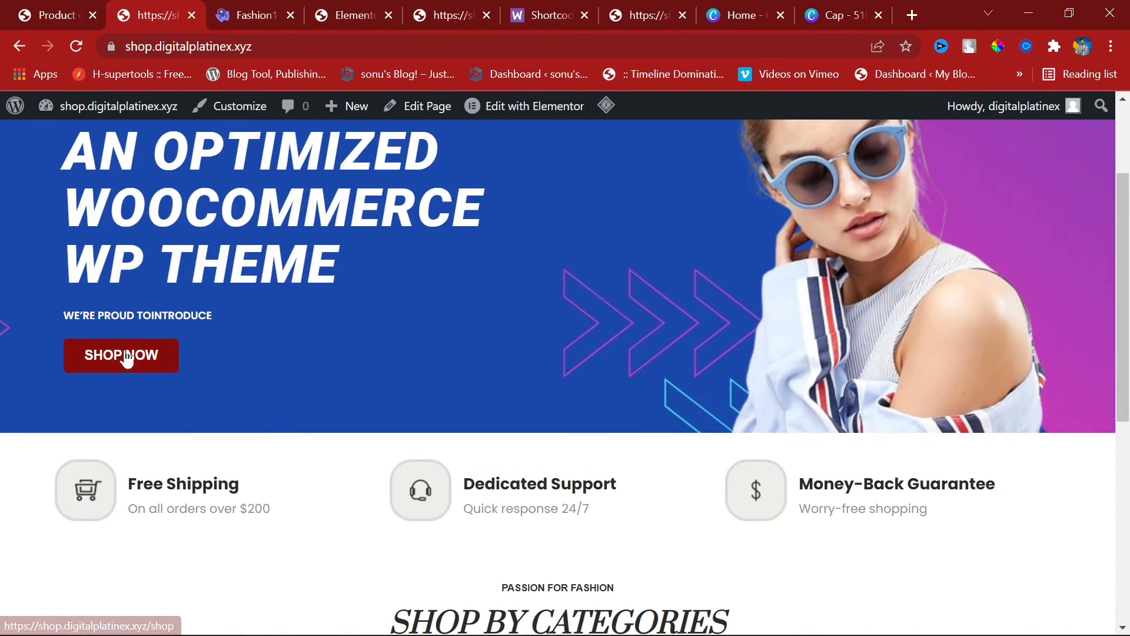
{"action": "scroll", "coordinate": [244, 344], "scroll_direction": "down", "scroll_amount": 2}
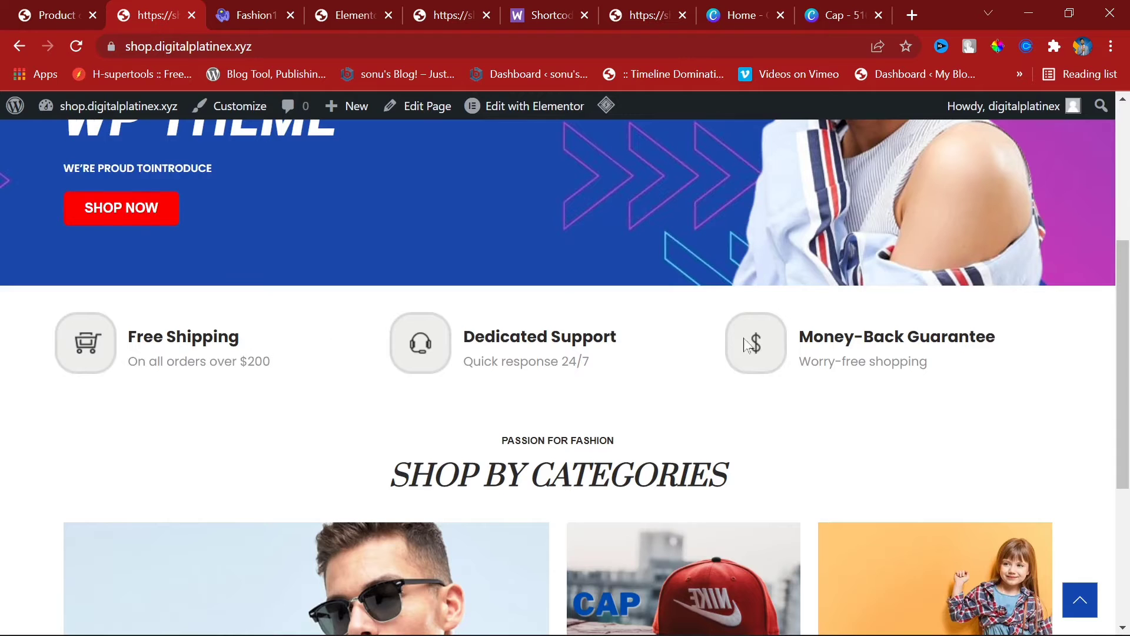
{"action": "scroll", "coordinate": [283, 369], "scroll_direction": "down", "scroll_amount": 2}
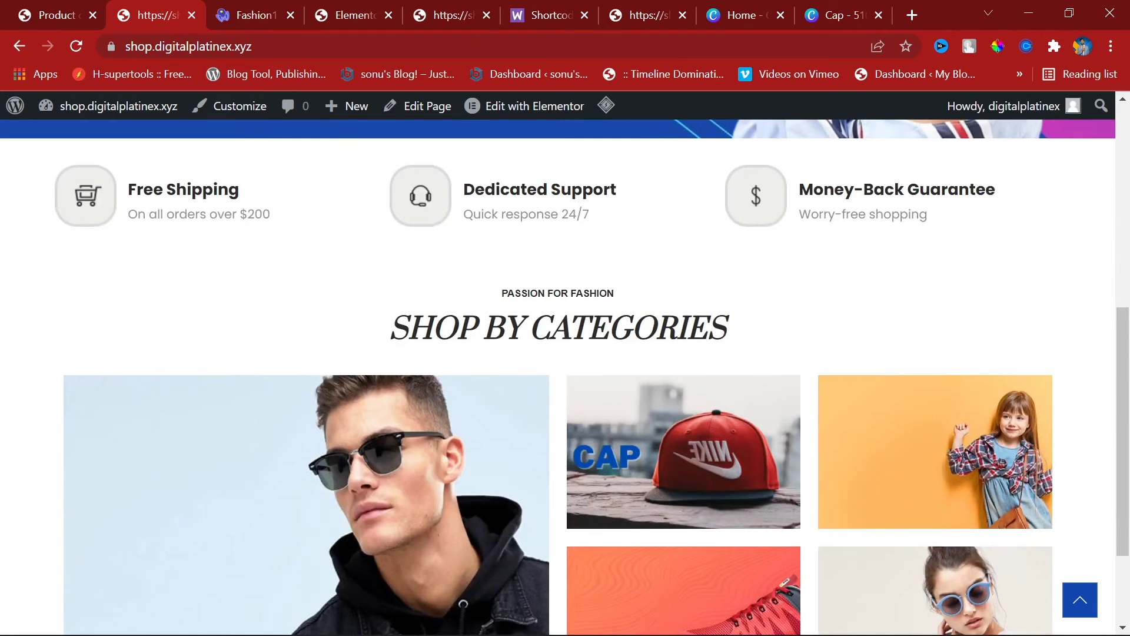
{"action": "scroll", "coordinate": [561, 244], "scroll_direction": "down", "scroll_amount": 2}
{"action": "scroll", "coordinate": [561, 244], "scroll_direction": "up", "scroll_amount": 2}
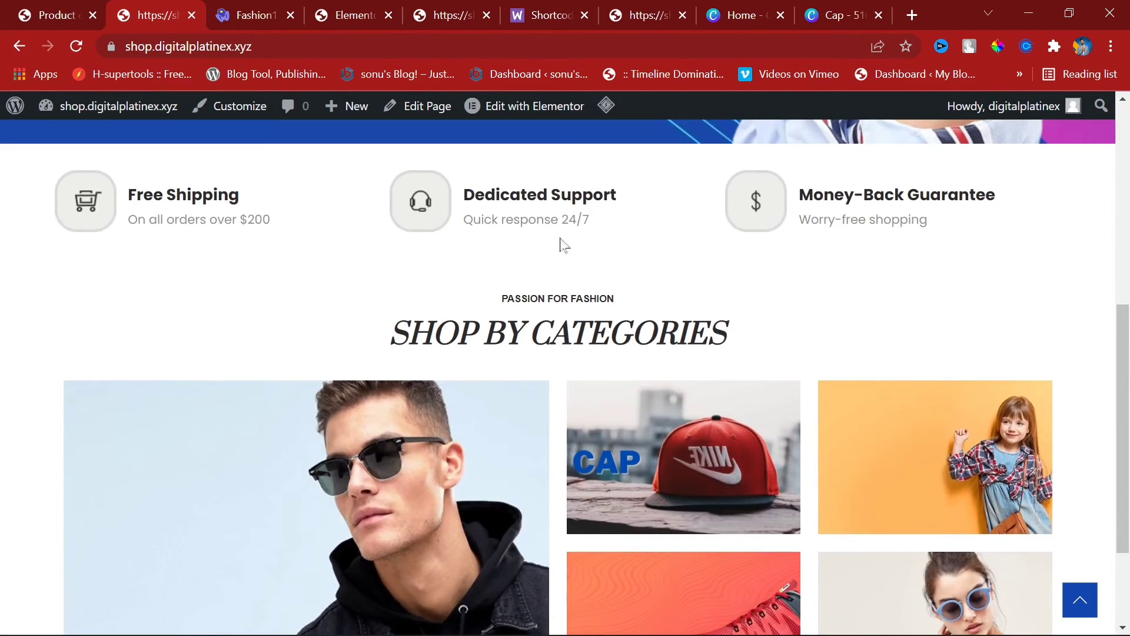
{"action": "scroll", "coordinate": [556, 361], "scroll_direction": "down", "scroll_amount": 2}
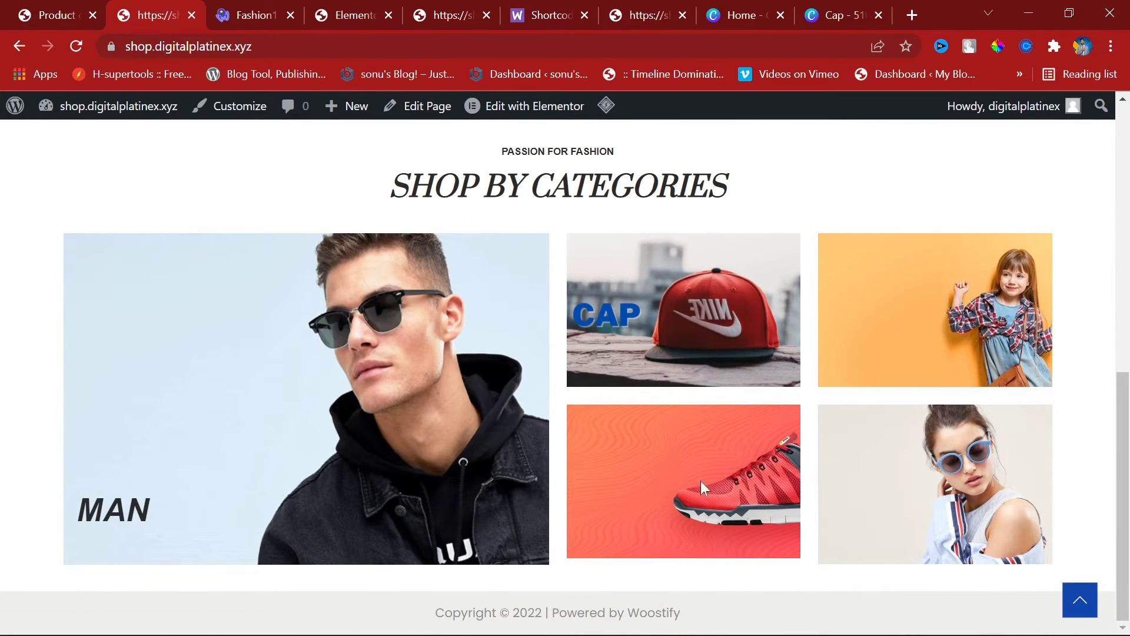
{"action": "left_click", "coordinate": [300, 371]}
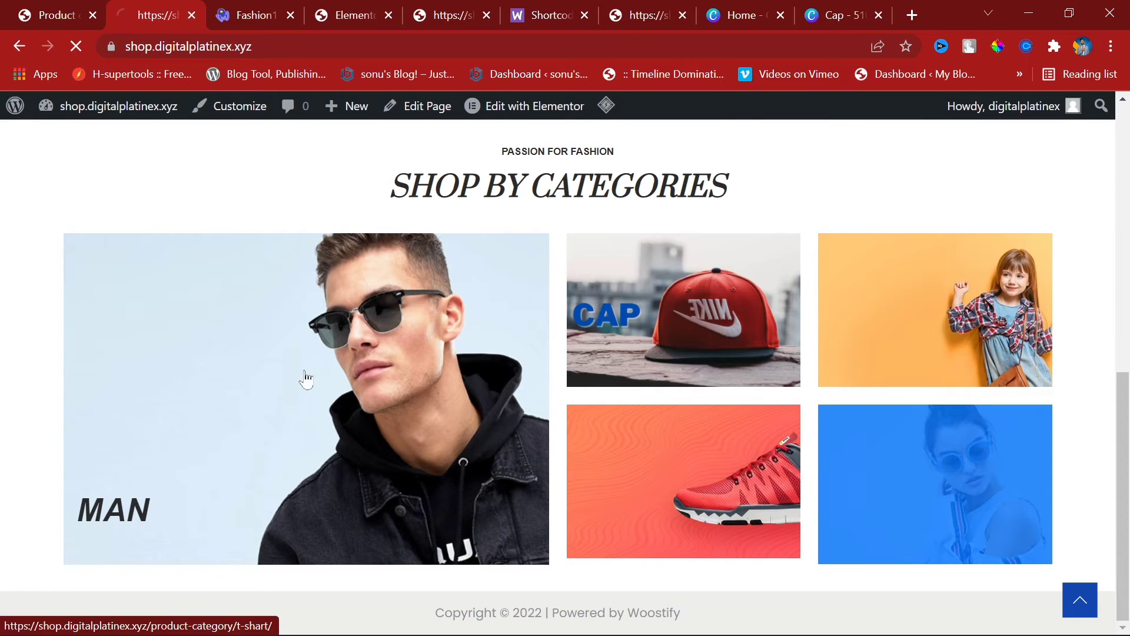
{"action": "left_click", "coordinate": [19, 46]}
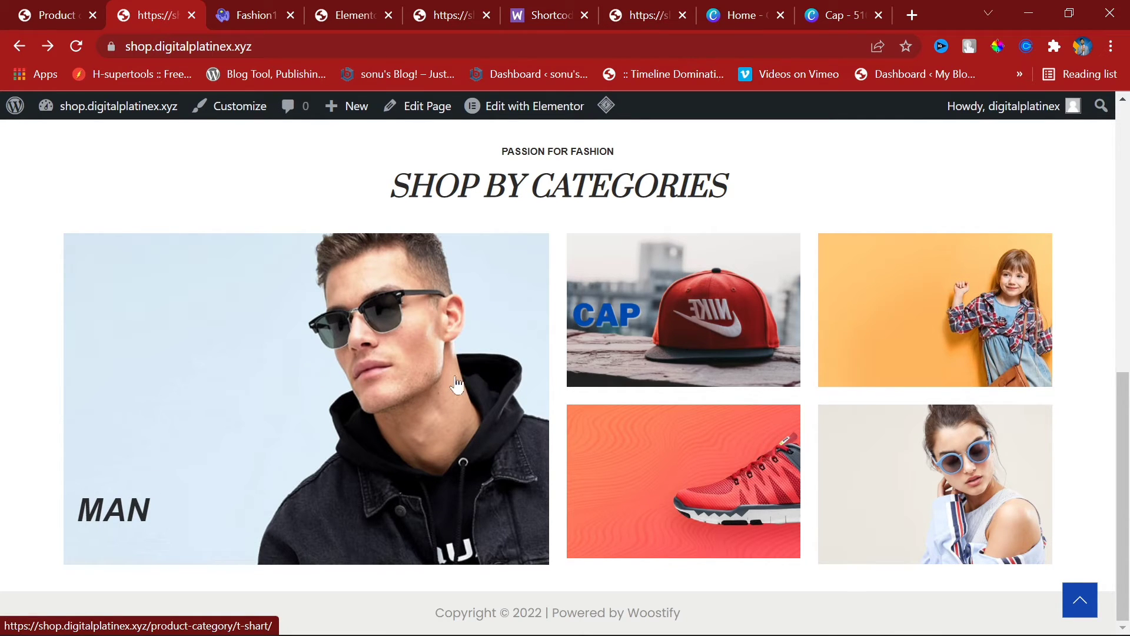
{"action": "left_click", "coordinate": [374, 358]}
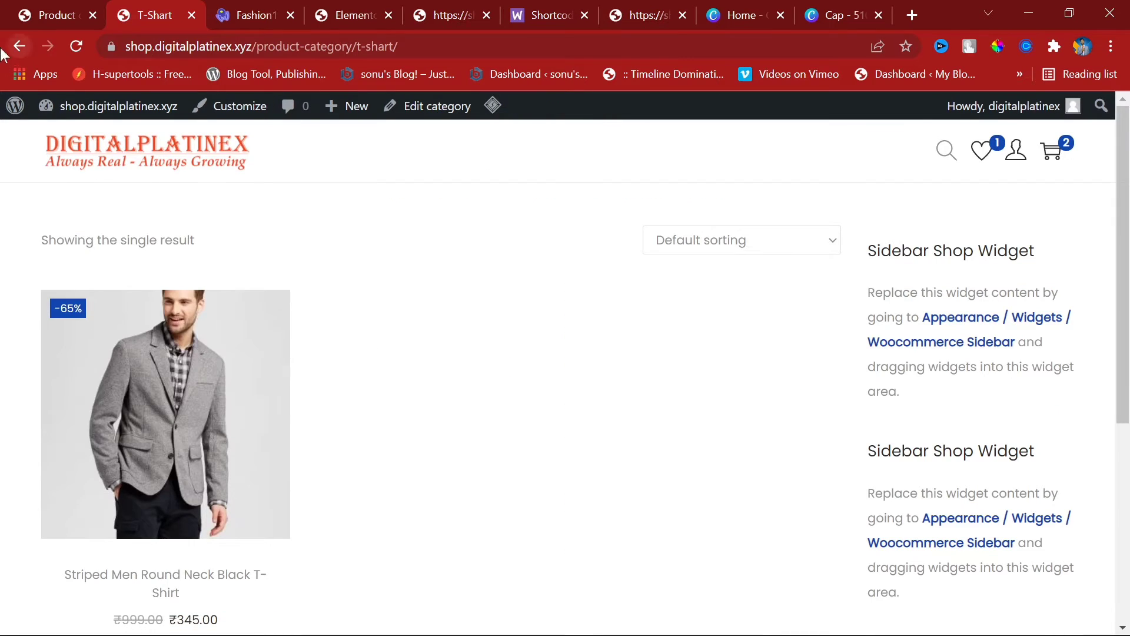
{"action": "left_click", "coordinate": [18, 46]}
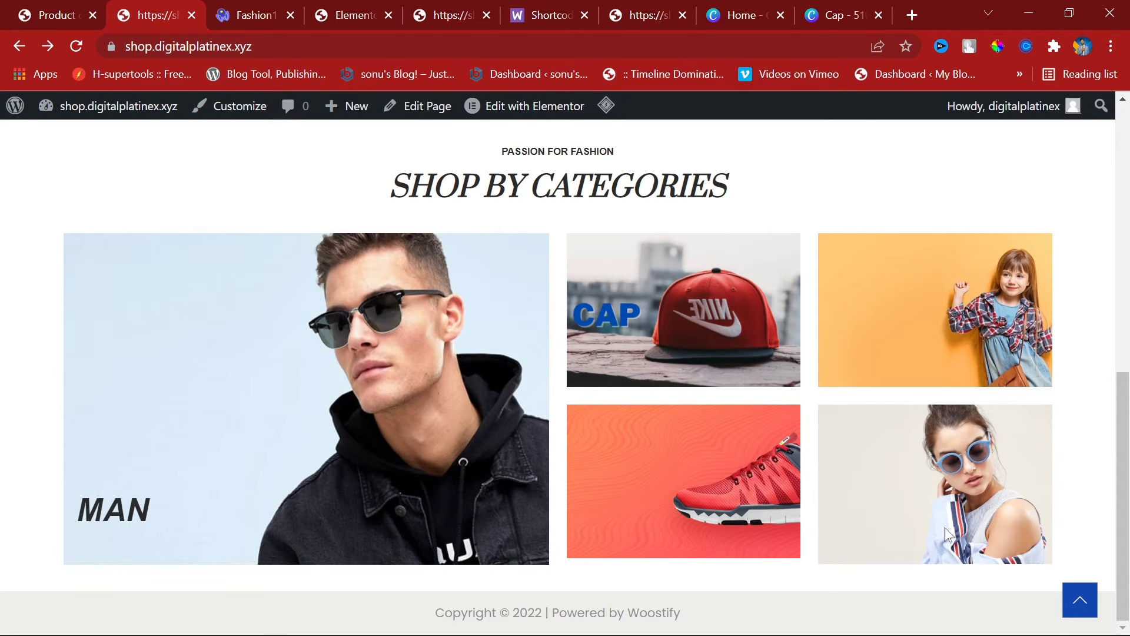
Step: Open T-Shart via the MAN image, inspect its sorting and sidebar, then return to the grid
{"action": "scroll", "coordinate": [945, 527], "scroll_direction": "up", "scroll_amount": 5}
{"action": "scroll", "coordinate": [665, 512], "scroll_direction": "down", "scroll_amount": 2}
{"action": "left_click", "coordinate": [387, 497]}
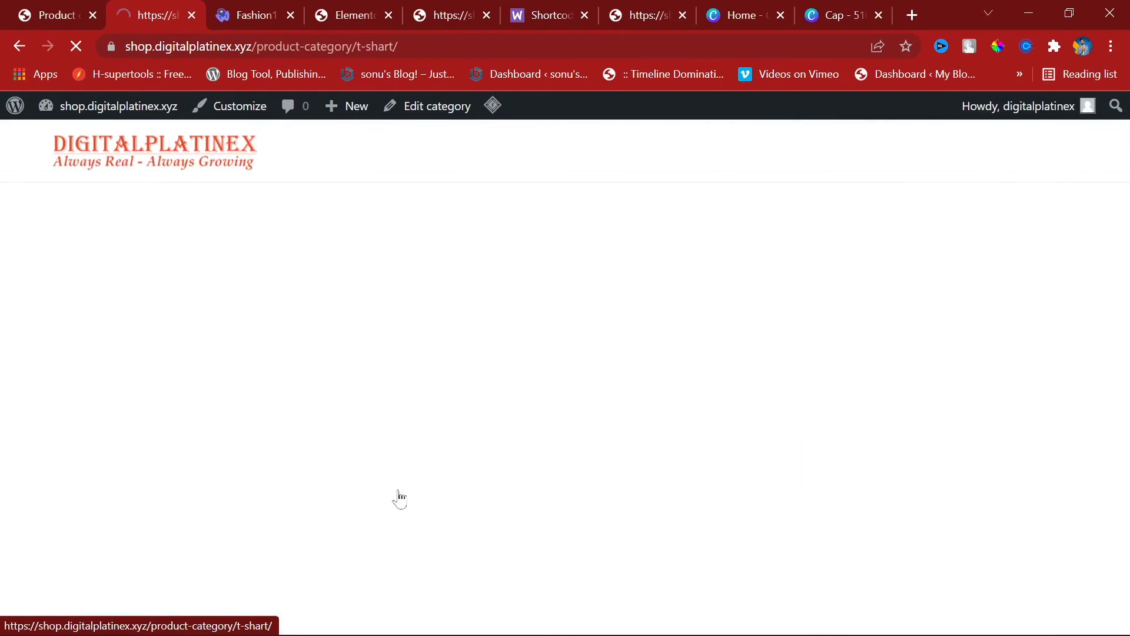
{"action": "scroll", "coordinate": [404, 270], "scroll_direction": "down", "scroll_amount": 5}
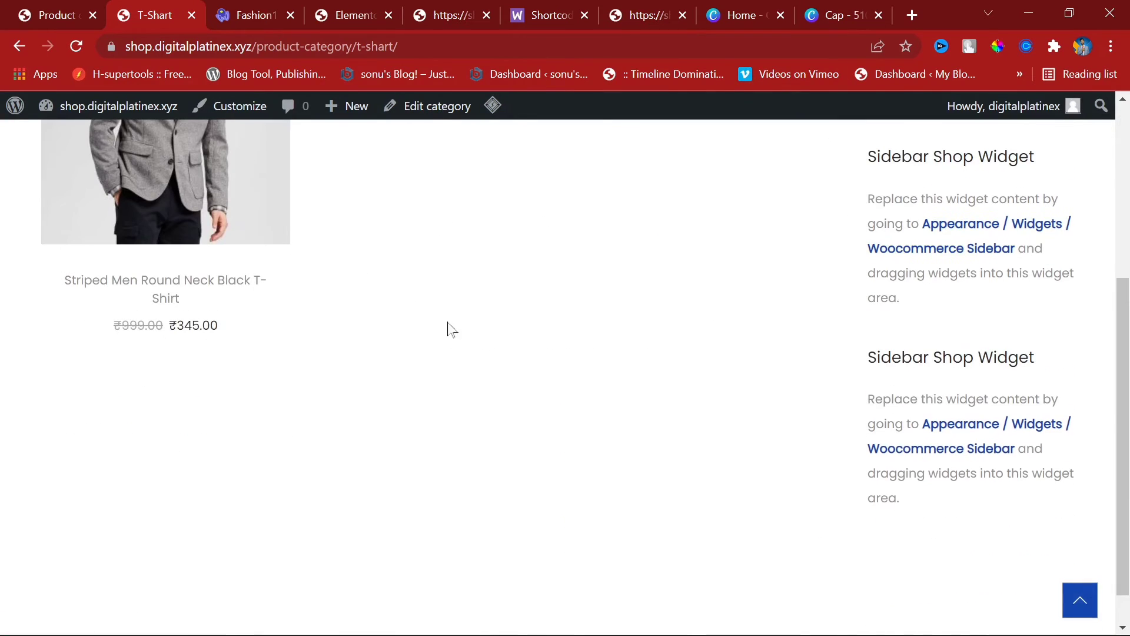
{"action": "scroll", "coordinate": [412, 424], "scroll_direction": "down", "scroll_amount": 1}
{"action": "scroll", "coordinate": [448, 406], "scroll_direction": "up", "scroll_amount": 6}
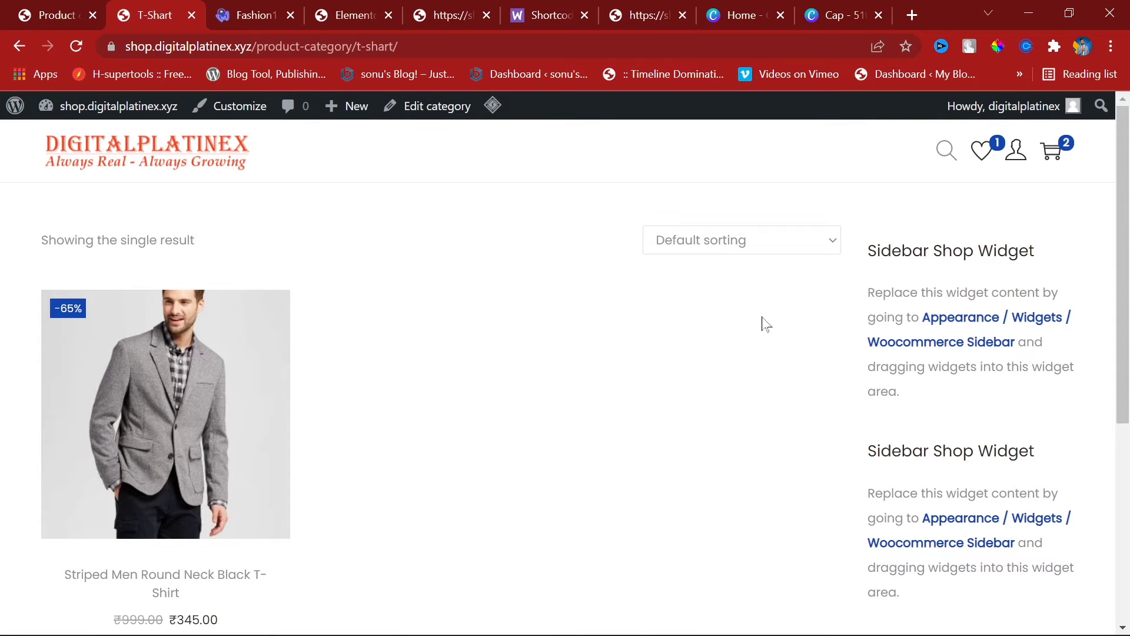
{"action": "left_click", "coordinate": [765, 245]}
{"action": "left_click", "coordinate": [828, 191]}
{"action": "left_click_drag", "start_coordinate": [876, 250], "coordinate": [1040, 494]}
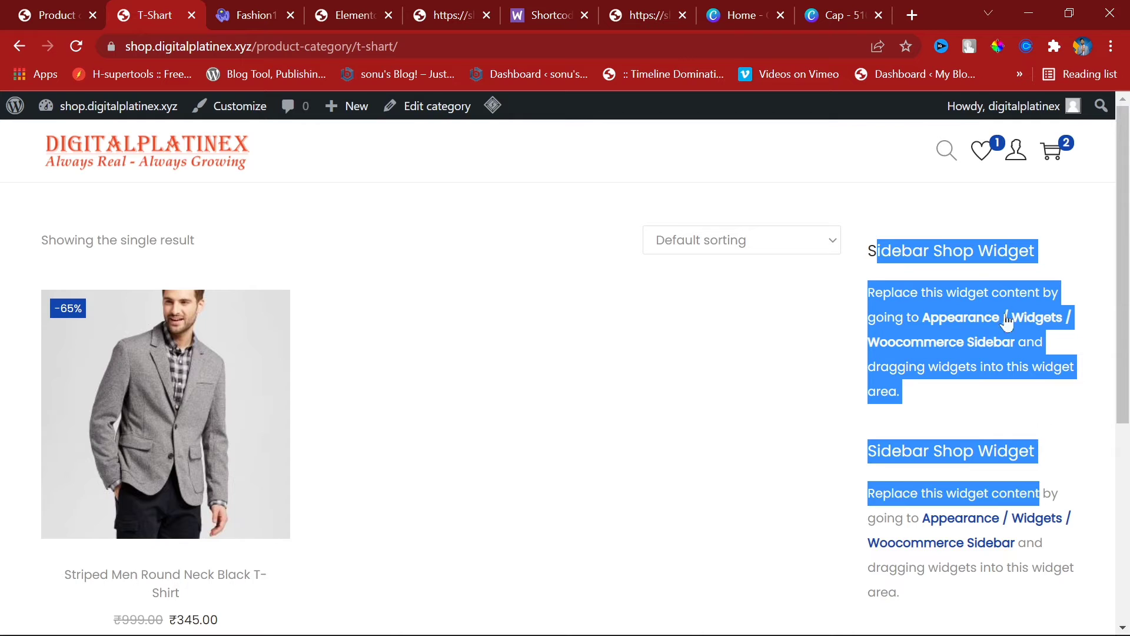
{"action": "left_click", "coordinate": [20, 46]}
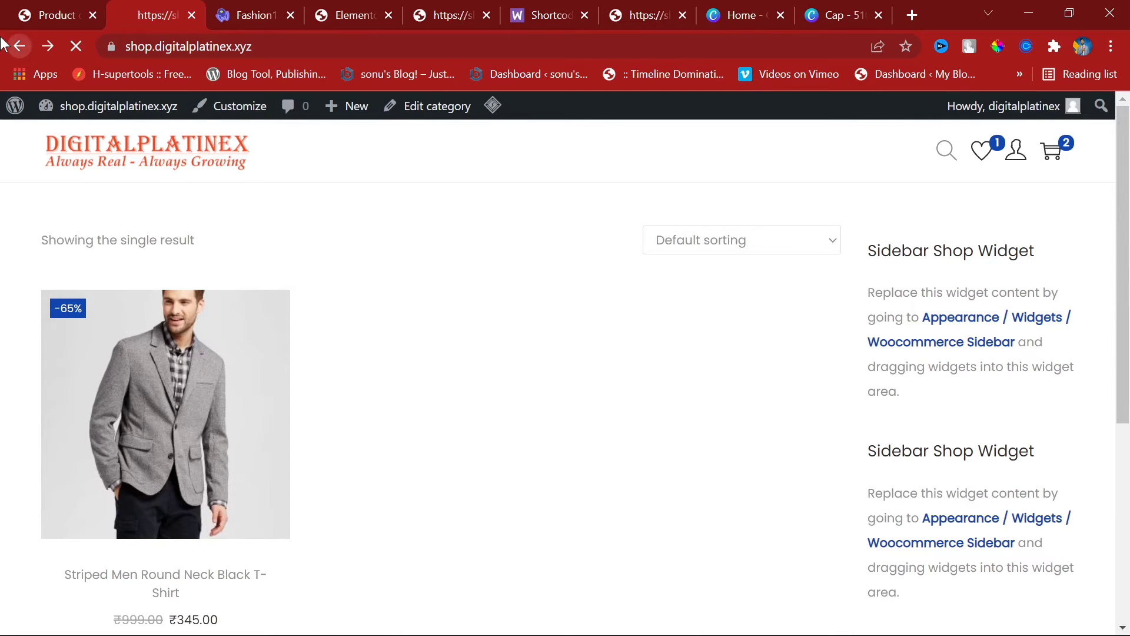
{"action": "scroll", "coordinate": [423, 293], "scroll_direction": "down", "scroll_amount": 2}
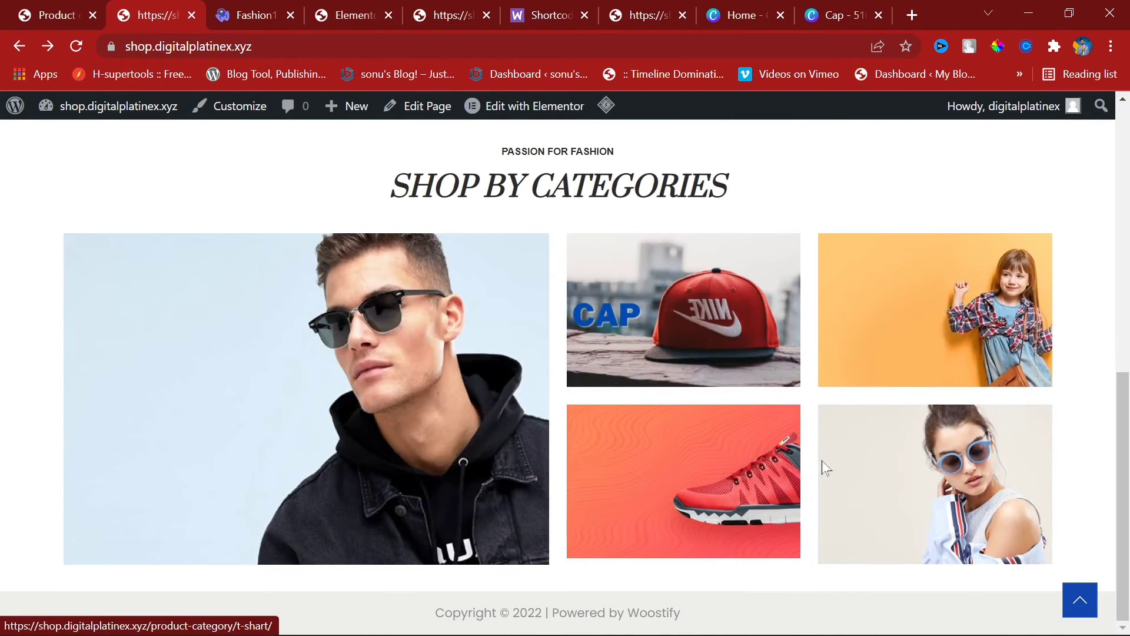
{"action": "left_click", "coordinate": [252, 12]}
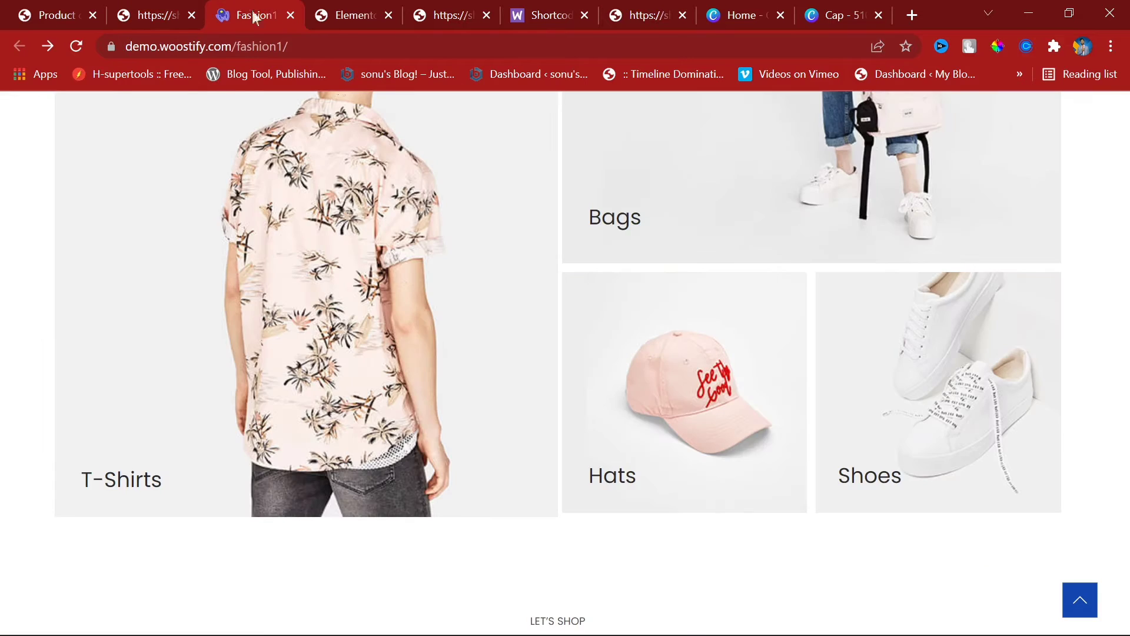
{"action": "scroll", "coordinate": [621, 368], "scroll_direction": "up", "scroll_amount": 5}
{"action": "scroll", "coordinate": [621, 353], "scroll_direction": "down", "scroll_amount": 10}
{"action": "scroll", "coordinate": [606, 212], "scroll_direction": "up", "scroll_amount": 3}
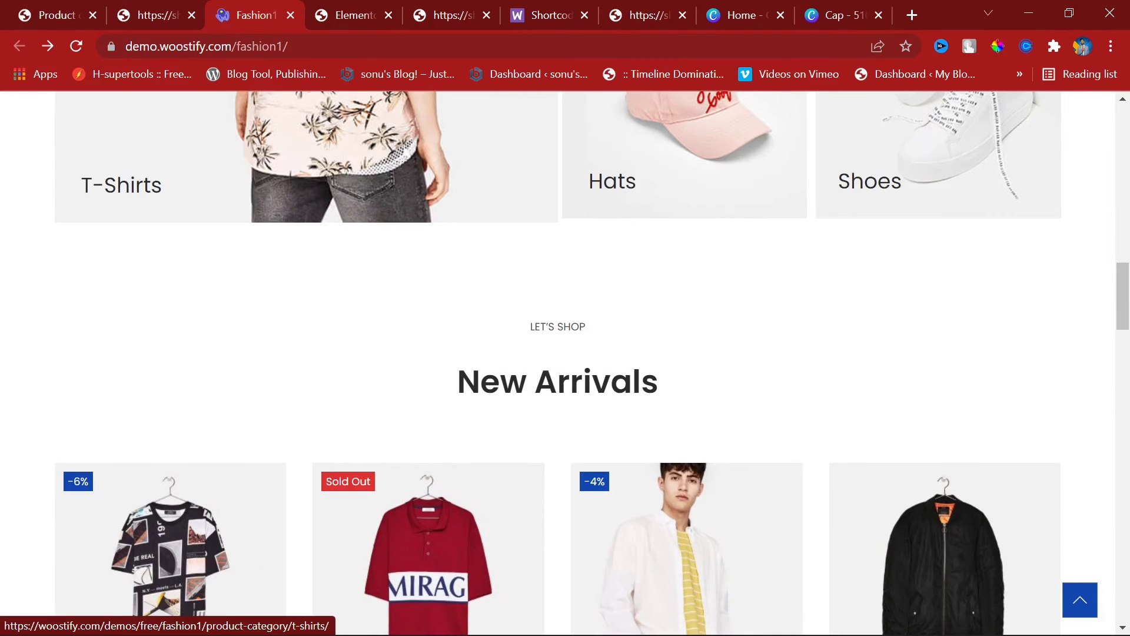
{"action": "left_click_drag", "start_coordinate": [457, 383], "coordinate": [681, 391]}
{"action": "scroll", "coordinate": [741, 391], "scroll_direction": "down", "scroll_amount": 15}
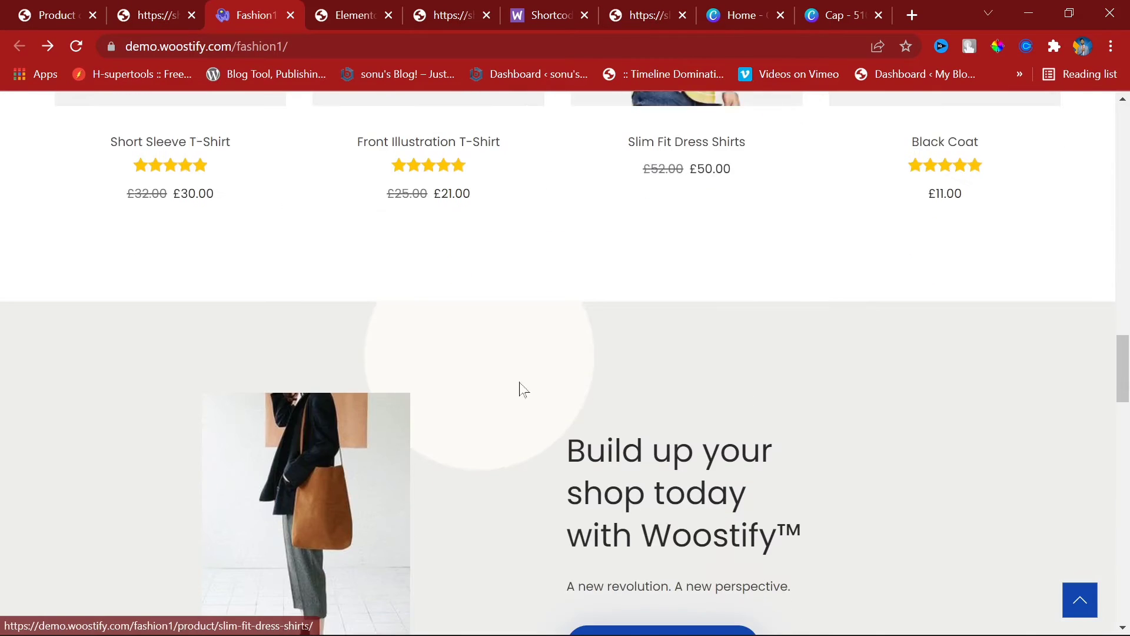
{"action": "scroll", "coordinate": [739, 344], "scroll_direction": "down", "scroll_amount": 7}
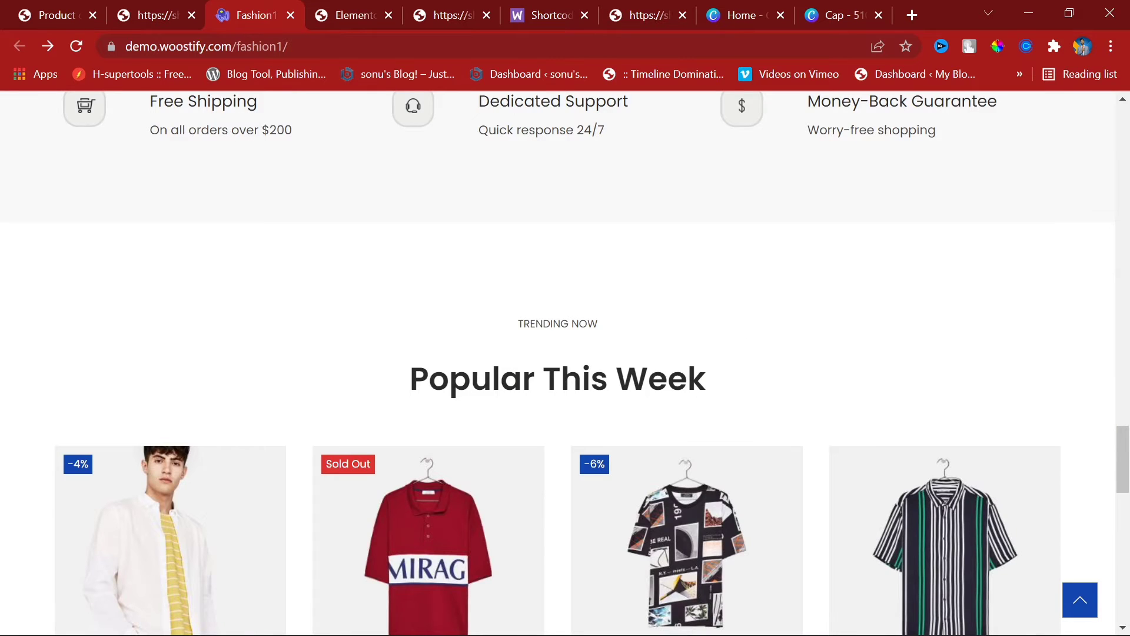
{"action": "left_click_drag", "start_coordinate": [607, 379], "coordinate": [726, 396]}
{"action": "scroll", "coordinate": [720, 372], "scroll_direction": "down", "scroll_amount": 12}
{"action": "scroll", "coordinate": [719, 372], "scroll_direction": "down", "scroll_amount": 5}
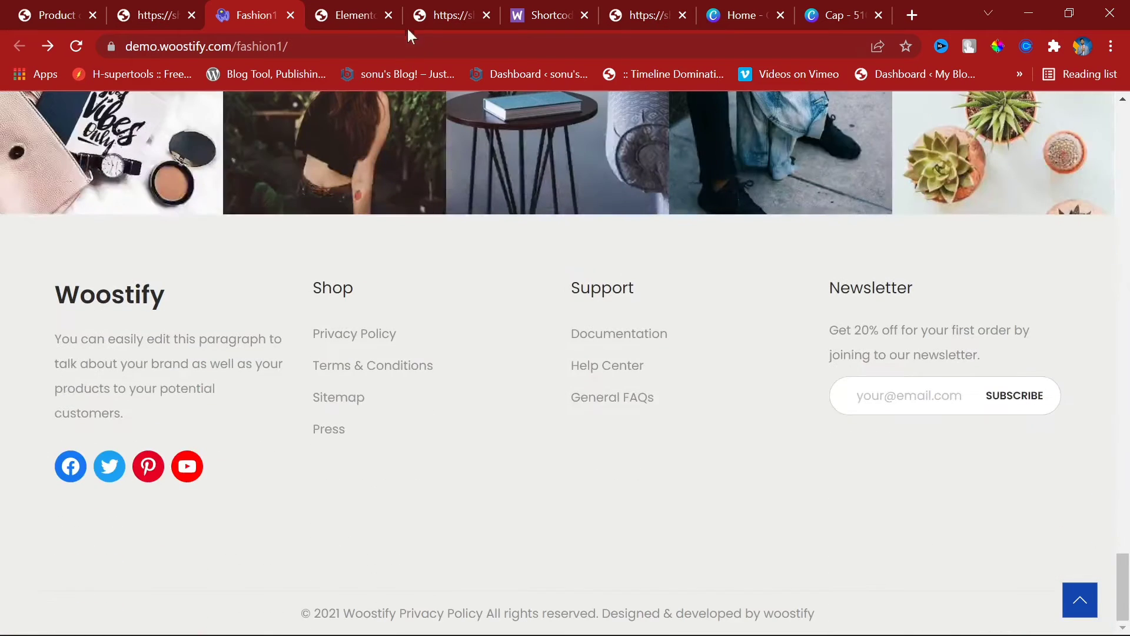
{"action": "left_click", "coordinate": [333, 8]}
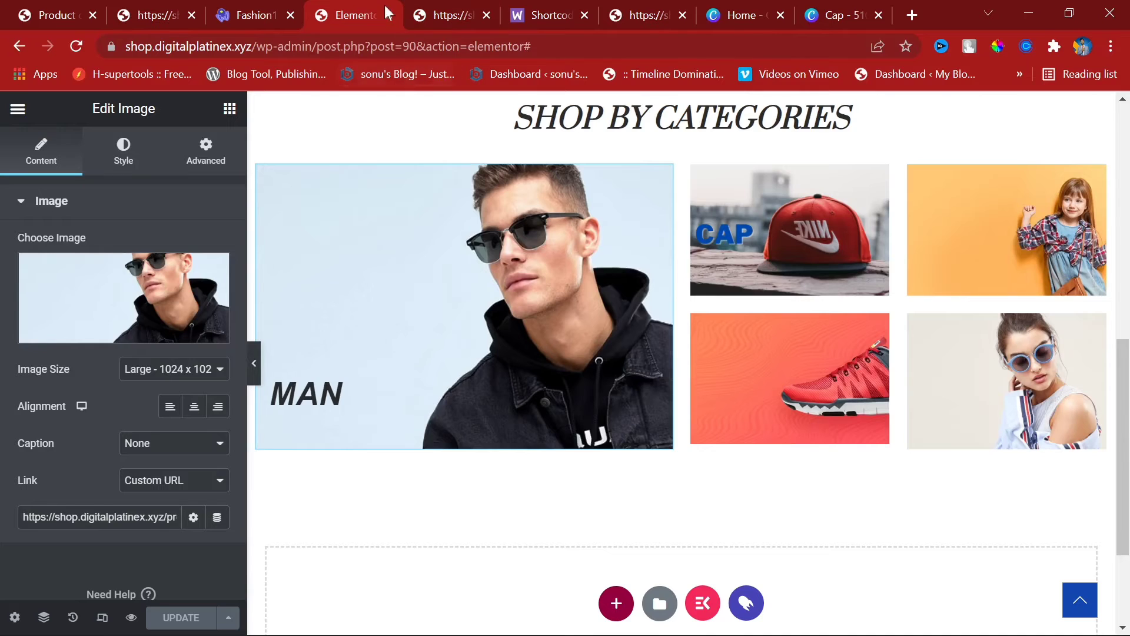
{"action": "left_click", "coordinate": [533, 7]}
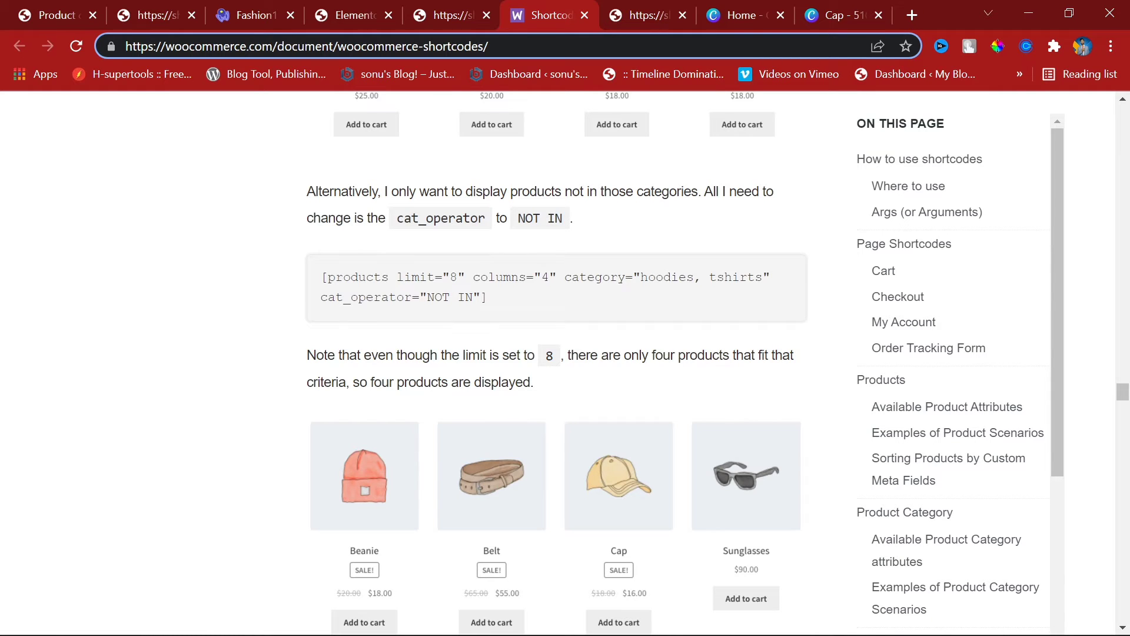
{"action": "left_click_drag", "start_coordinate": [338, 46], "coordinate": [483, 46]}
{"action": "key", "text": "ctrl+c"}
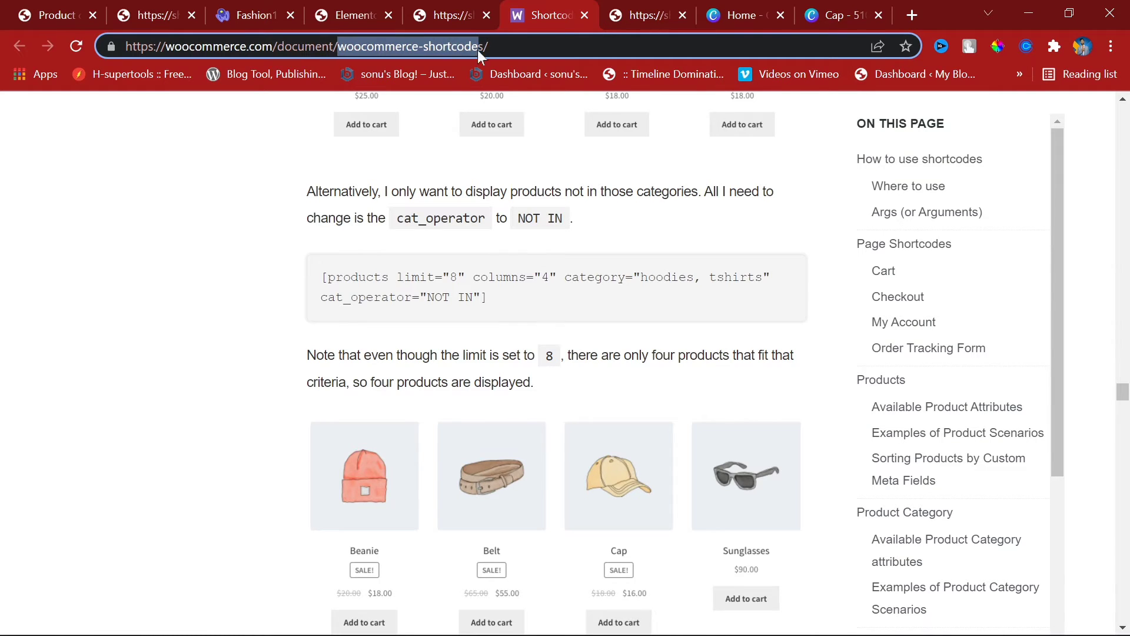
{"action": "scroll", "coordinate": [532, 255], "scroll_direction": "up", "scroll_amount": 20}
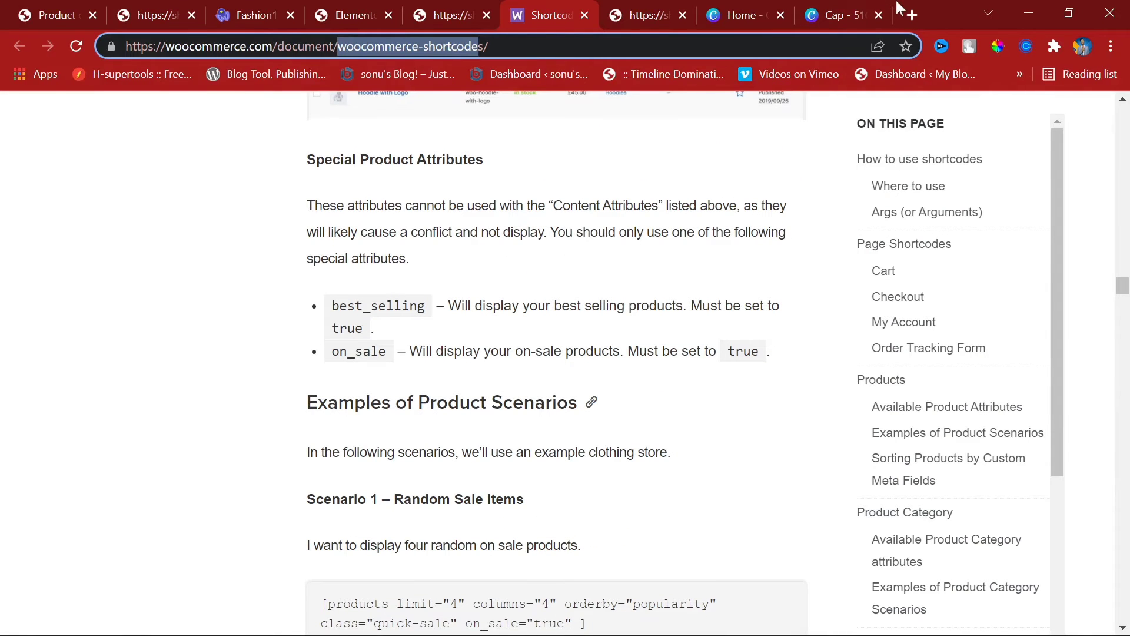
{"action": "left_click", "coordinate": [911, 15]}
{"action": "key", "text": "ctrl+v"}
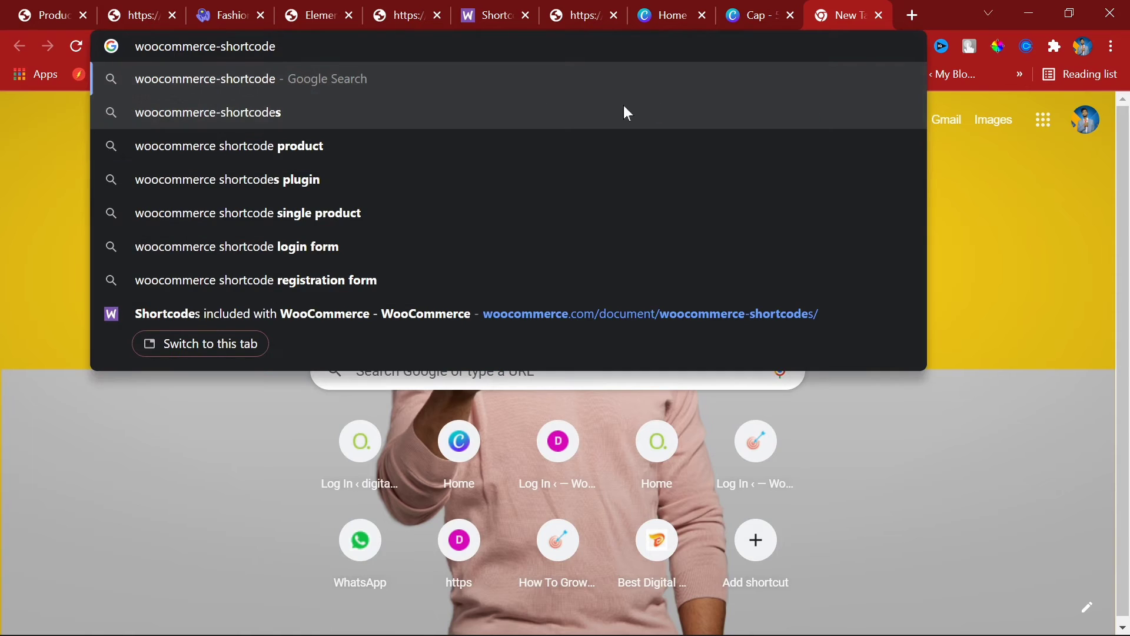
{"action": "type", "text": "\\"}
{"action": "key", "text": "BackSpace"}
{"action": "key", "text": "Return"}
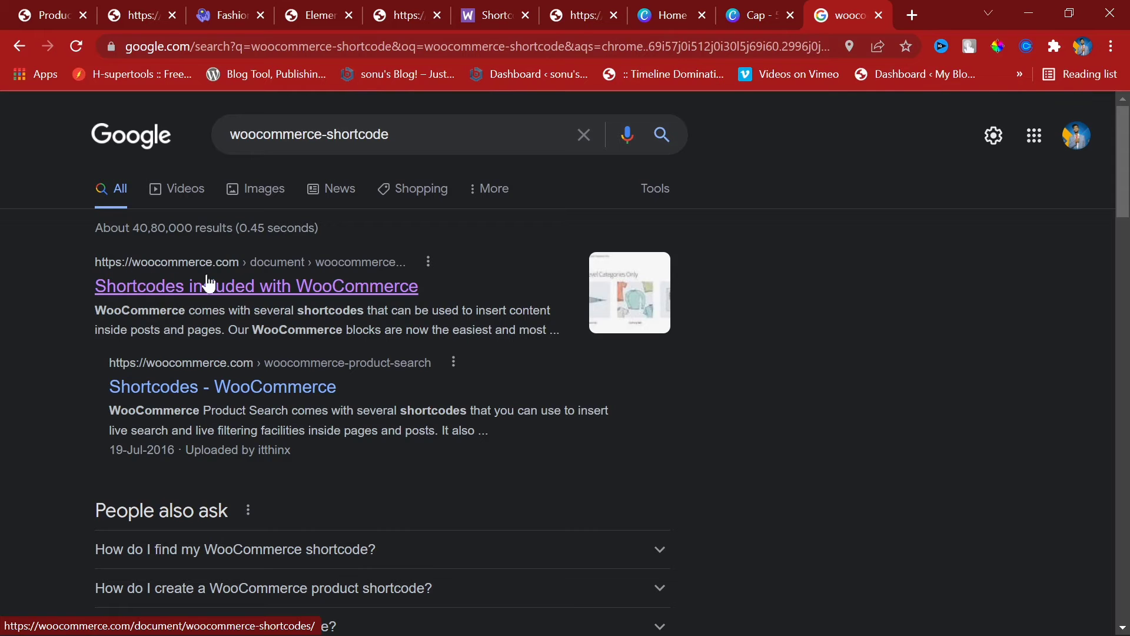
{"action": "left_click", "coordinate": [375, 294]}
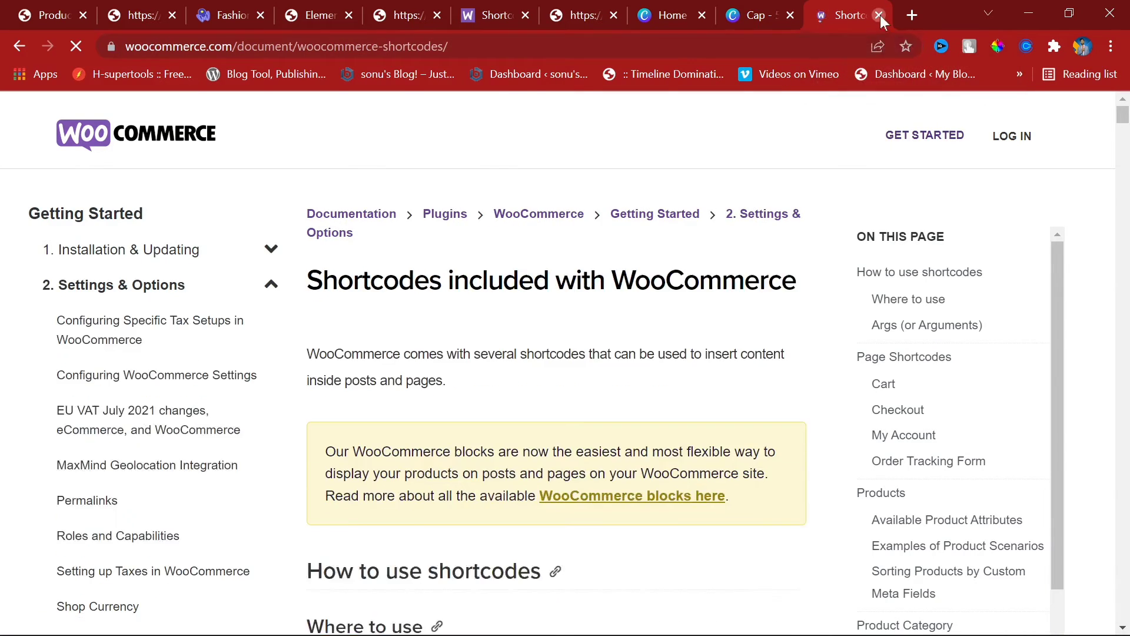
{"action": "left_click", "coordinate": [881, 15]}
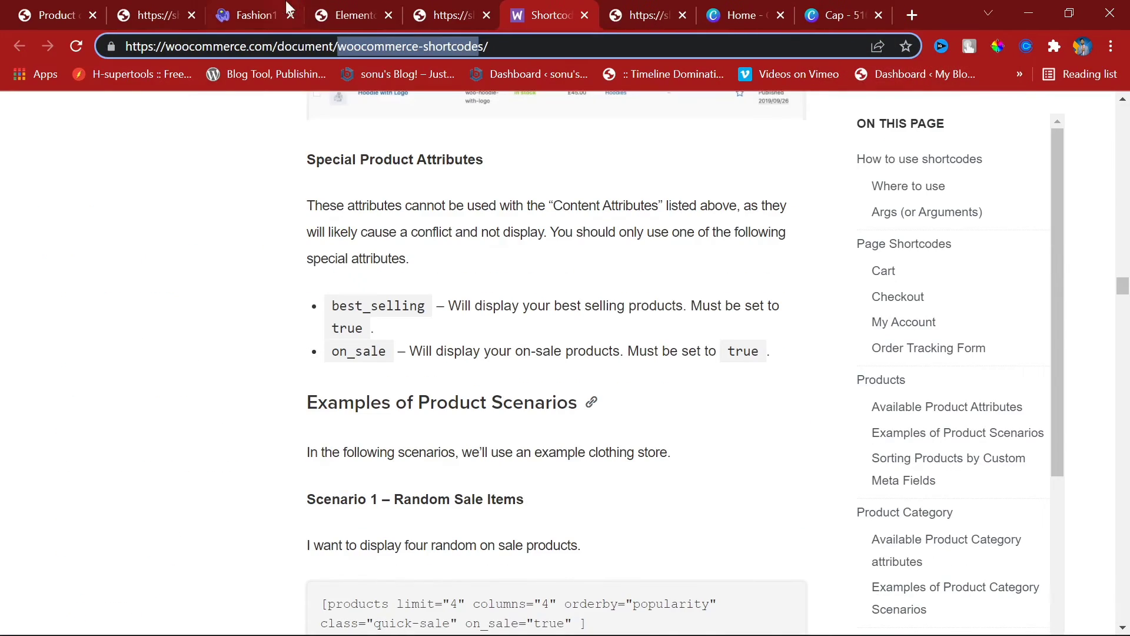
{"action": "scroll", "coordinate": [570, 260], "scroll_direction": "up", "scroll_amount": 3}
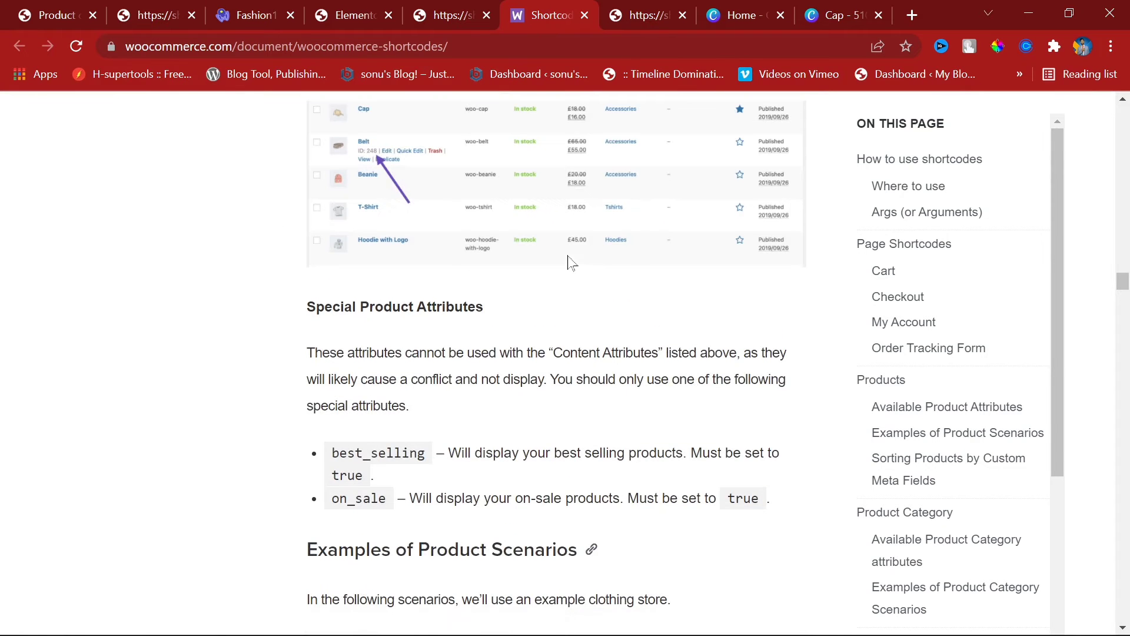
{"action": "scroll", "coordinate": [570, 260], "scroll_direction": "down", "scroll_amount": 5}
{"action": "scroll", "coordinate": [574, 285], "scroll_direction": "down", "scroll_amount": 5}
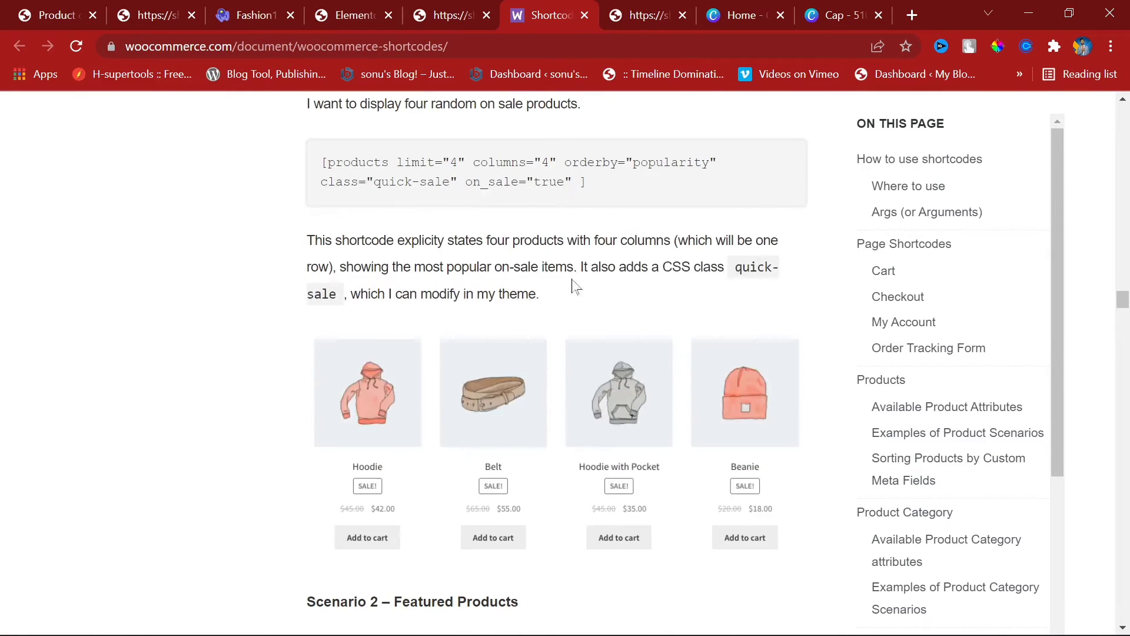
{"action": "left_click", "coordinate": [443, 8]}
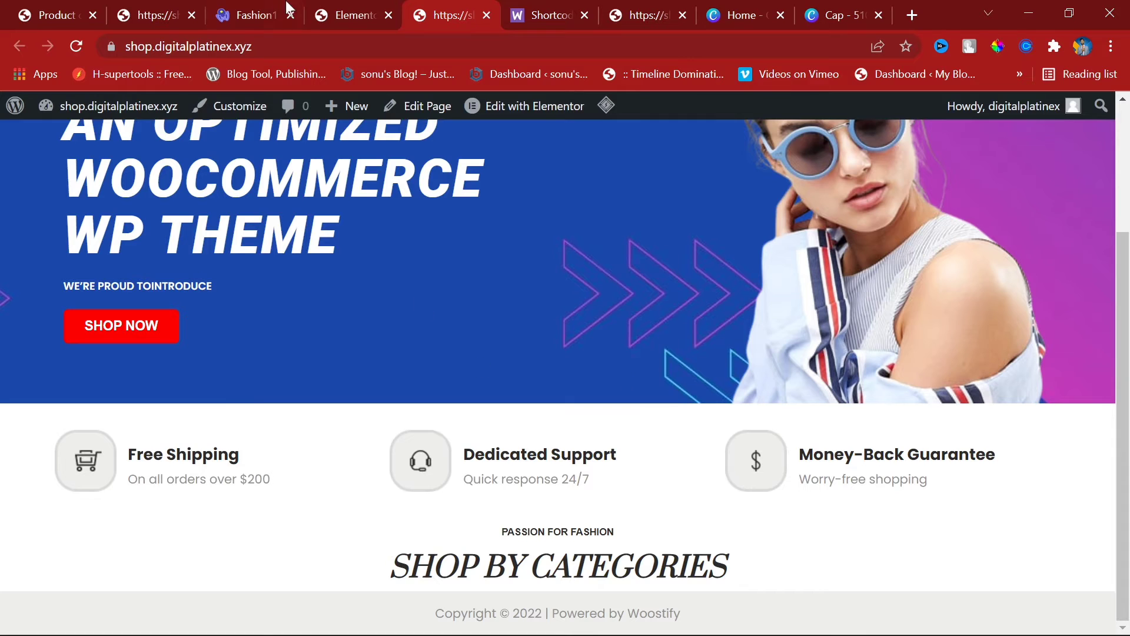
Step: Copy the Shop By Categories heading section and paste it into the empty section below the grid
{"action": "left_click", "coordinate": [325, 1]}
{"action": "scroll", "coordinate": [688, 349], "scroll_direction": "up", "scroll_amount": 5}
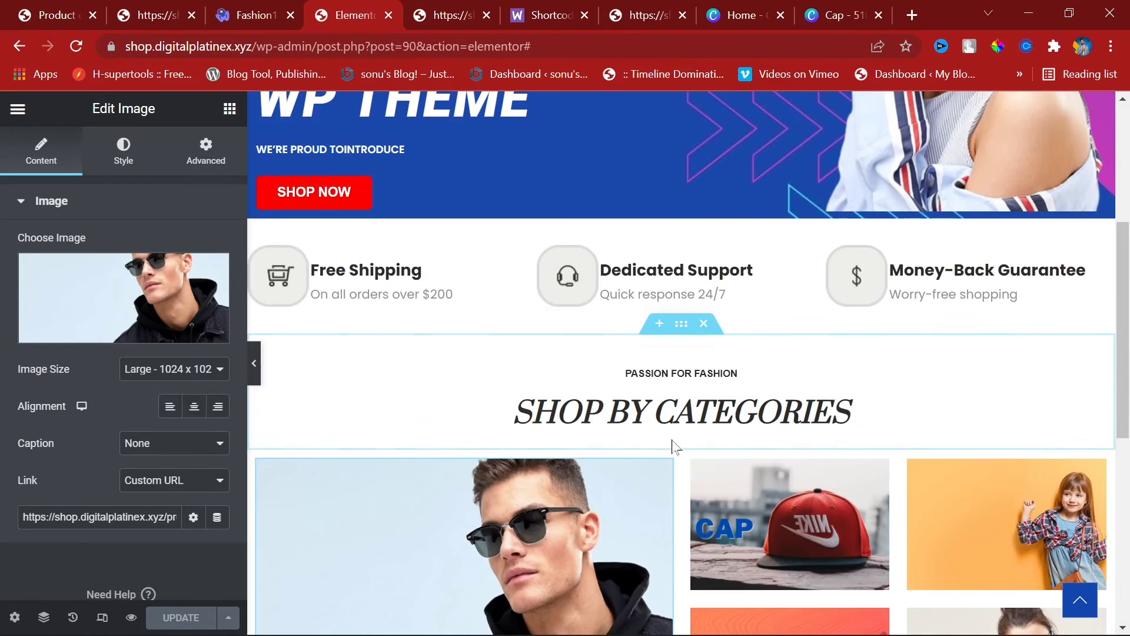
{"action": "right_click", "coordinate": [683, 328]}
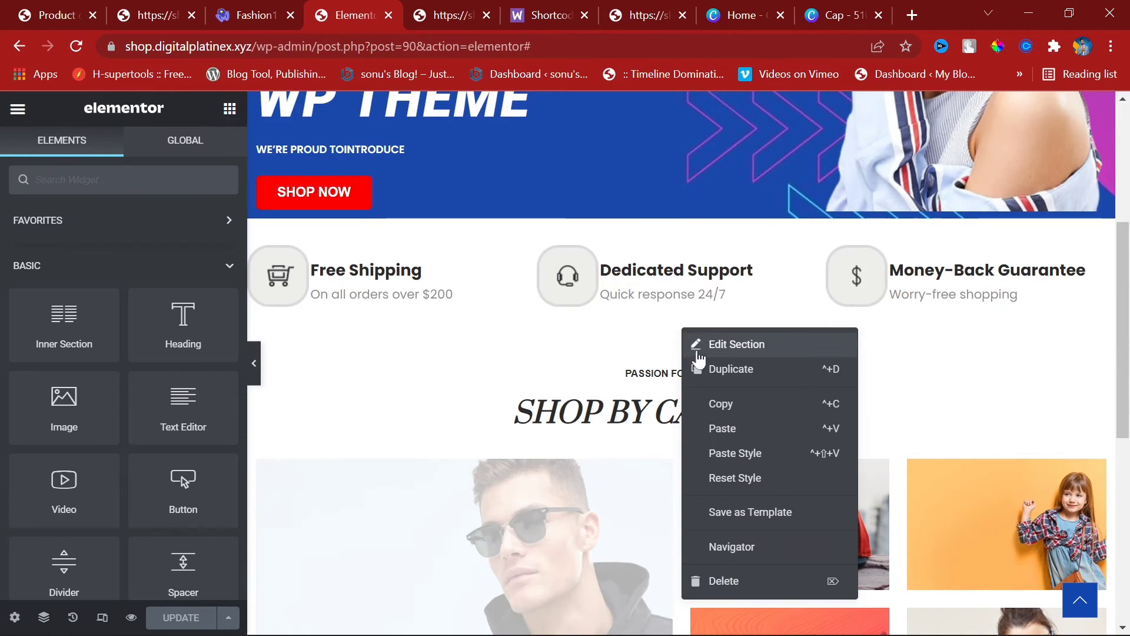
{"action": "left_click", "coordinate": [747, 405]}
{"action": "scroll", "coordinate": [657, 452], "scroll_direction": "down", "scroll_amount": 7}
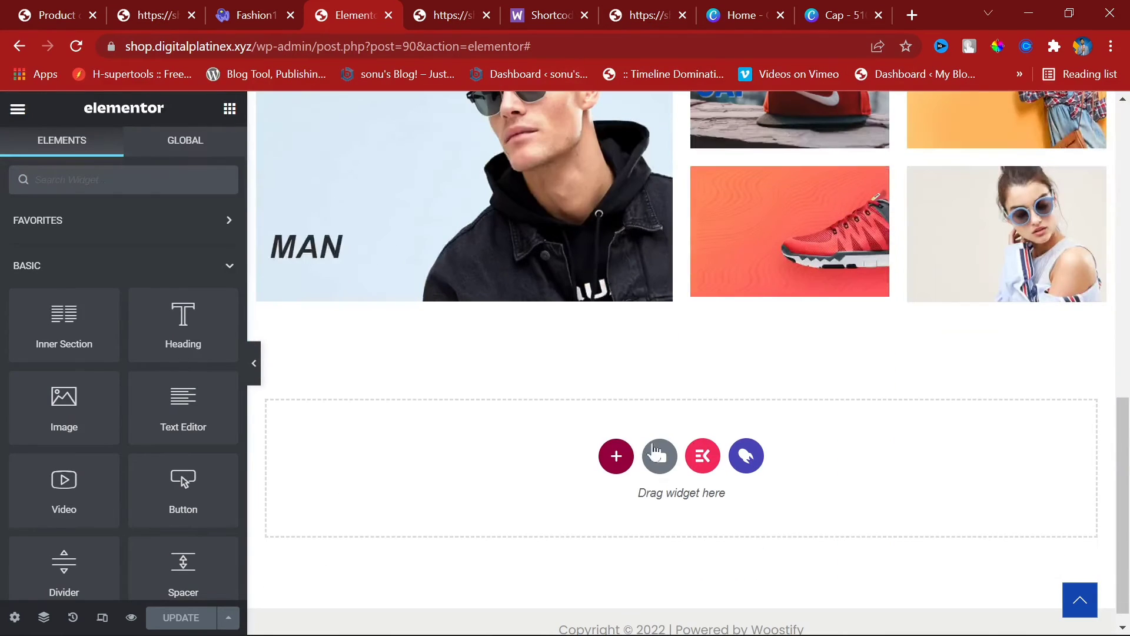
{"action": "right_click", "coordinate": [614, 452]}
{"action": "left_click", "coordinate": [658, 475]}
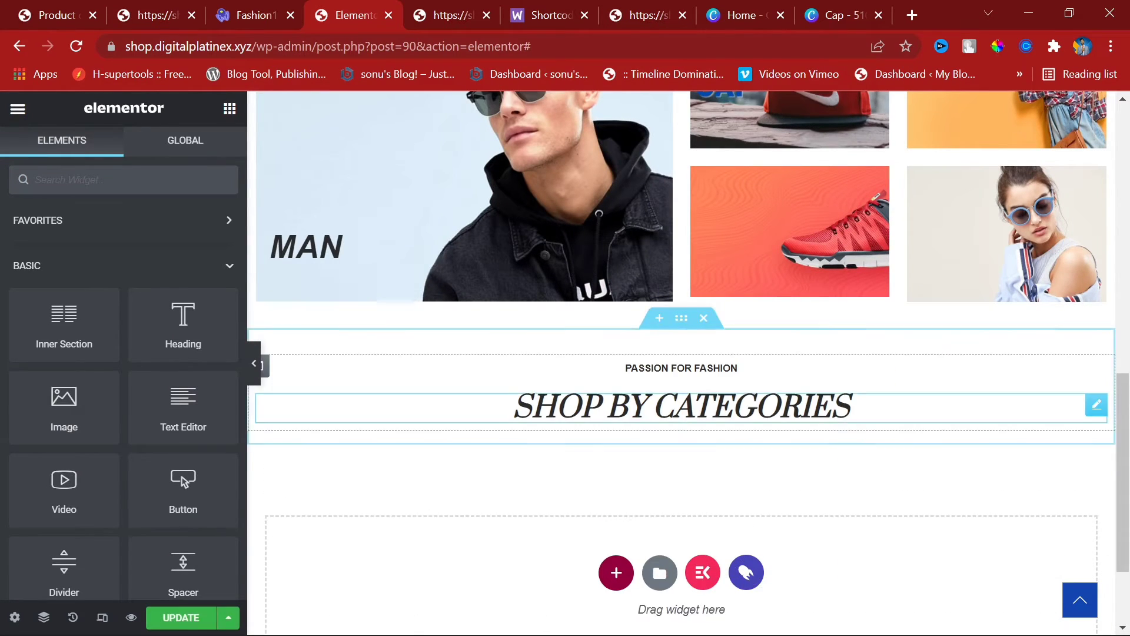
Step: Copy the 'Featured Products' heading text from the WooCommerce shortcodes documentation
{"action": "left_click", "coordinate": [551, 14]}
{"action": "scroll", "coordinate": [646, 360], "scroll_direction": "down", "scroll_amount": 15}
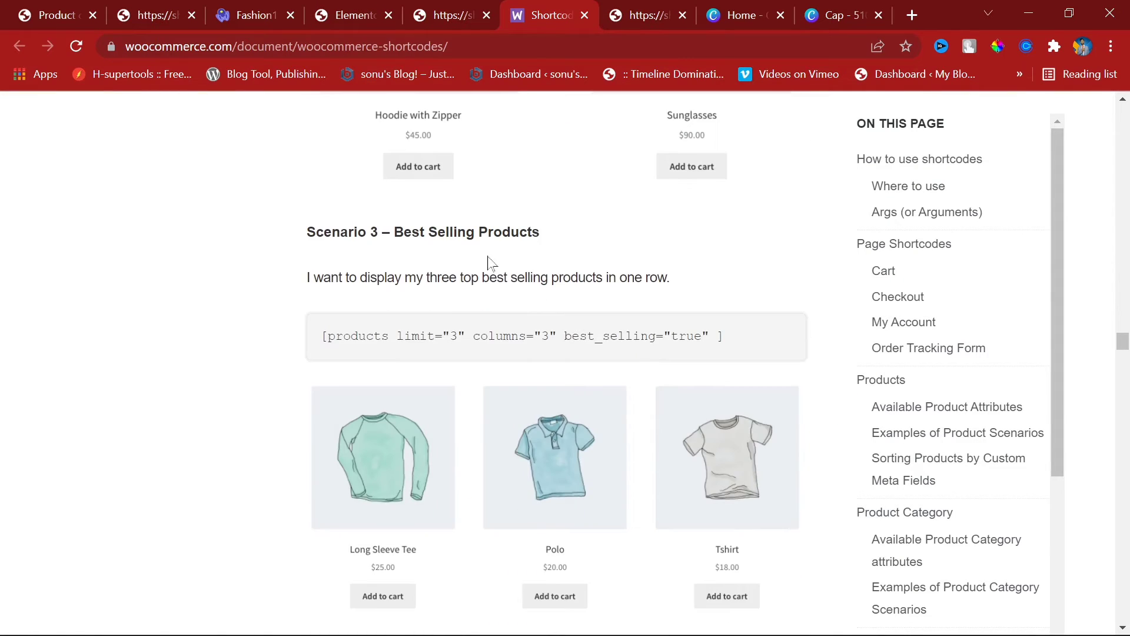
{"action": "scroll", "coordinate": [491, 263], "scroll_direction": "up", "scroll_amount": 10}
{"action": "scroll", "coordinate": [491, 275], "scroll_direction": "up", "scroll_amount": 5}
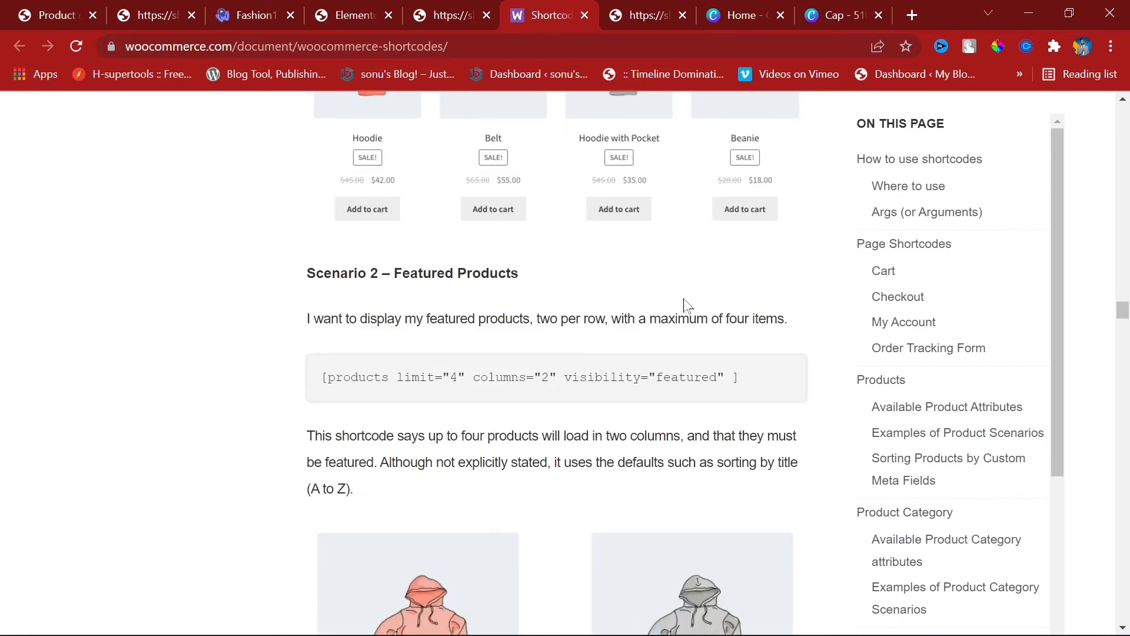
{"action": "left_click_drag", "start_coordinate": [394, 307], "coordinate": [540, 306]}
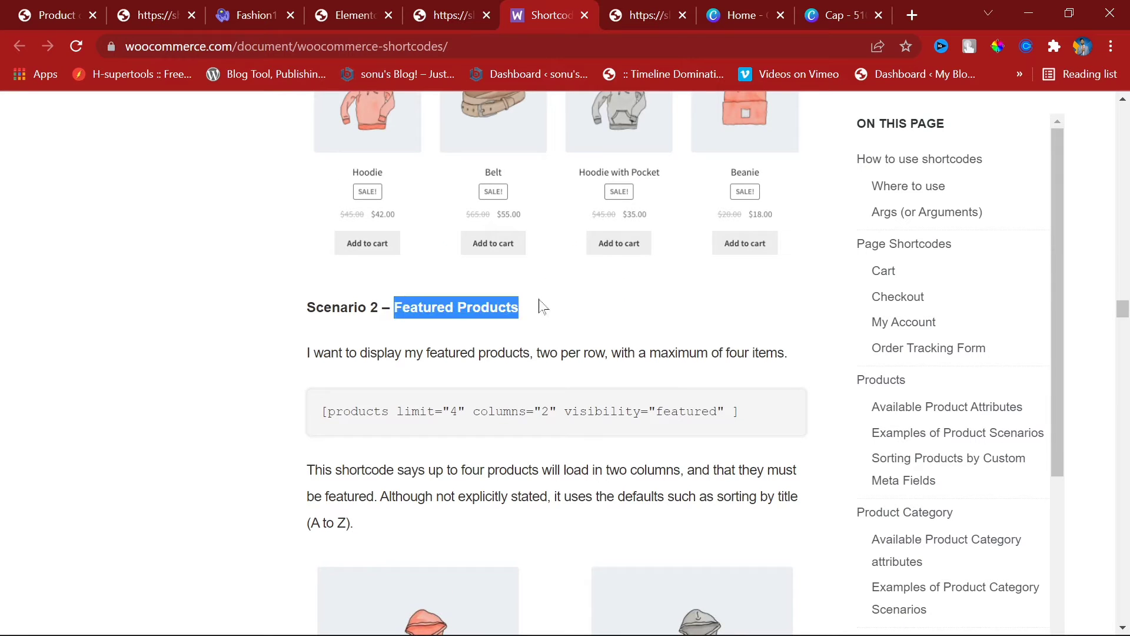
{"action": "right_click", "coordinate": [481, 305]}
{"action": "left_click", "coordinate": [523, 323]}
Step: Replace the pasted heading's title with 'Featured Products' and select the PASSION FOR FASHION subheading
{"action": "left_click", "coordinate": [439, 3]}
{"action": "left_click", "coordinate": [361, 2]}
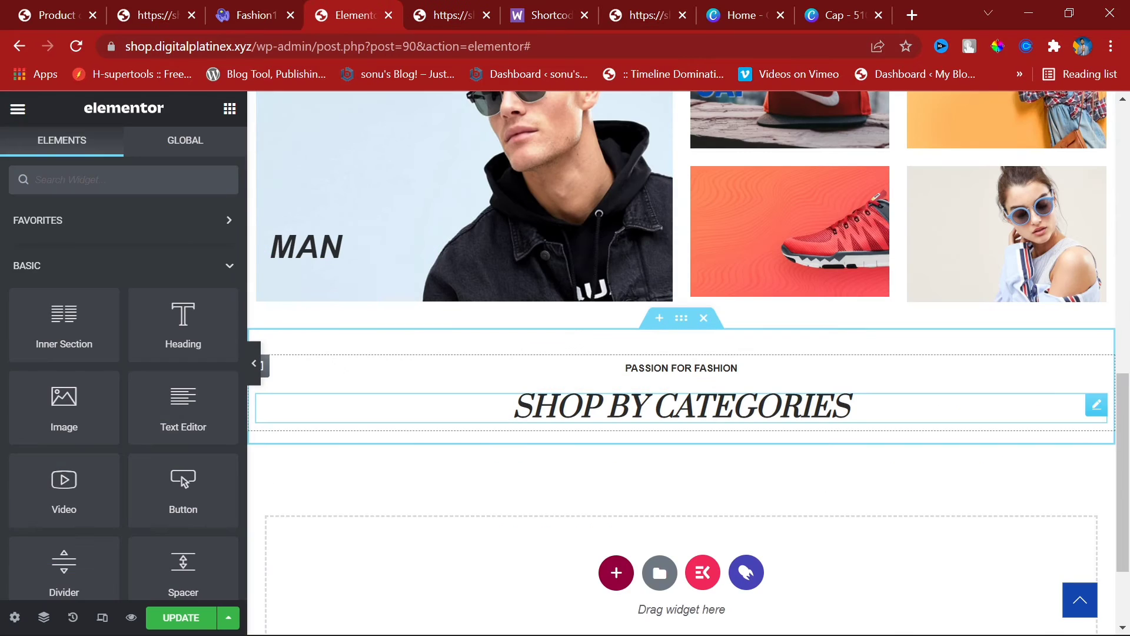
{"action": "left_click", "coordinate": [682, 435]}
{"action": "left_click", "coordinate": [147, 291]}
{"action": "key", "text": "ctrl+a"}
{"action": "key", "text": "ctrl+v"}
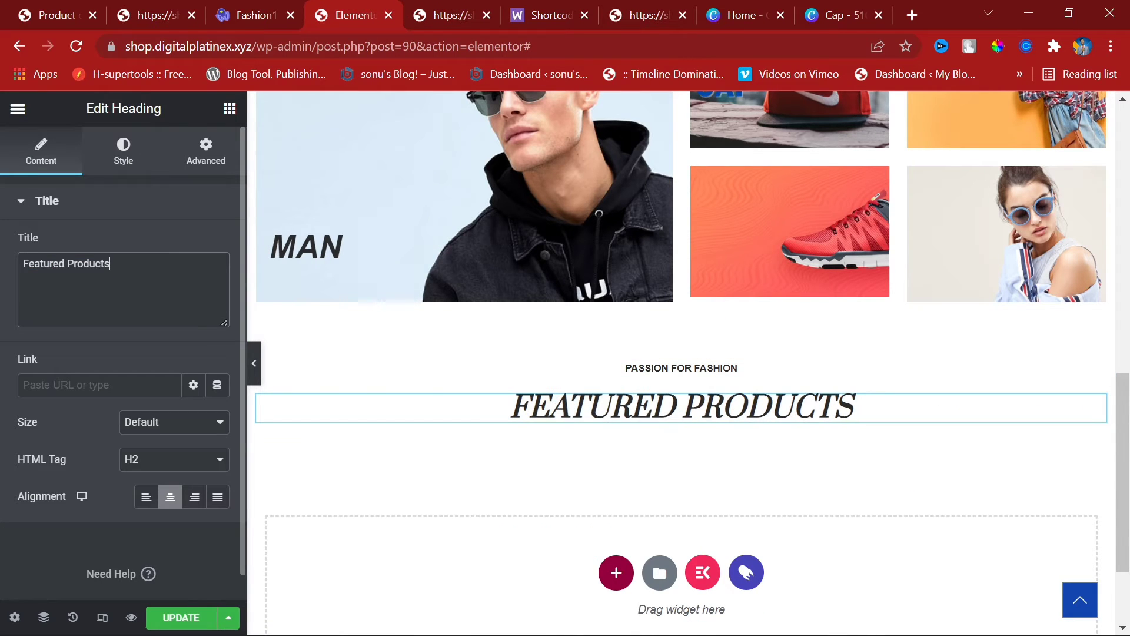
{"action": "left_click", "coordinate": [683, 368]}
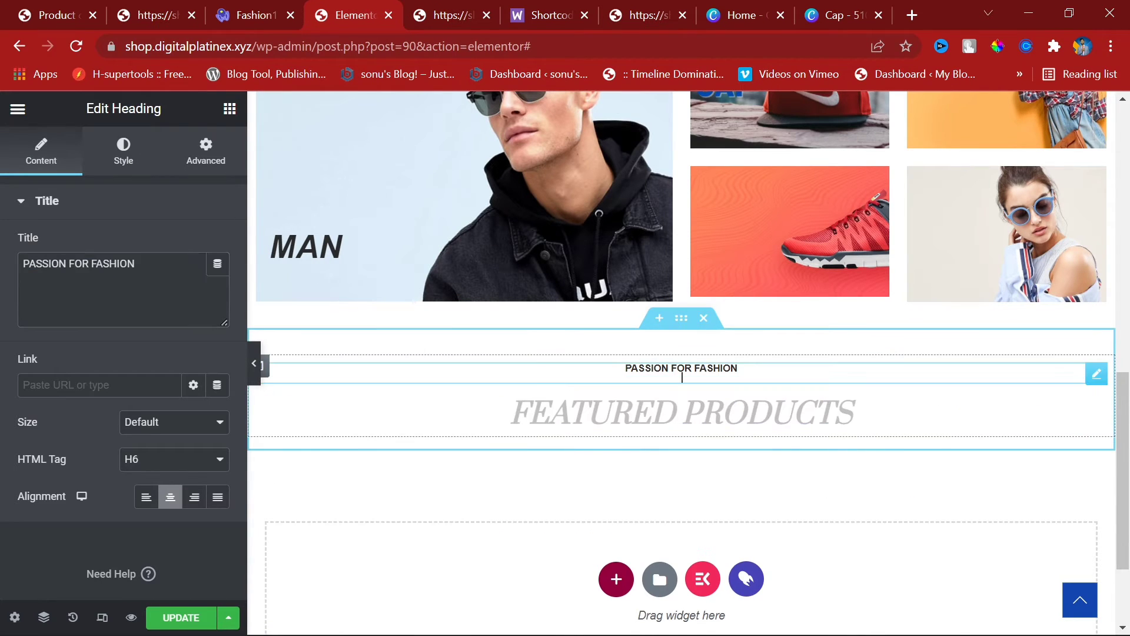
{"action": "left_click", "coordinate": [737, 368]}
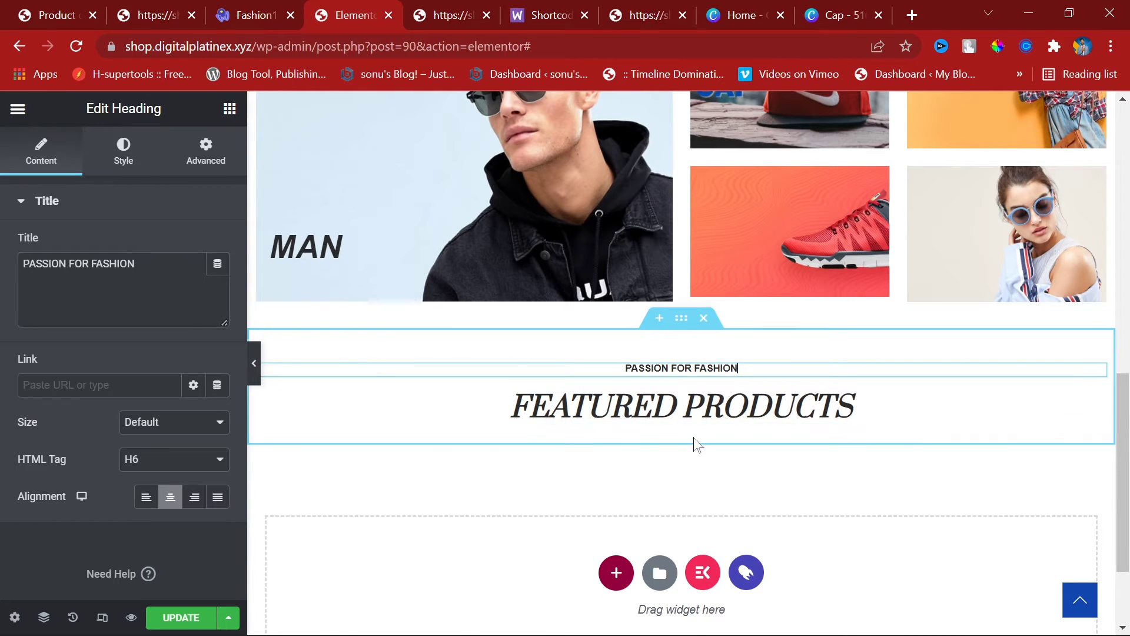
{"action": "left_click", "coordinate": [230, 117]}
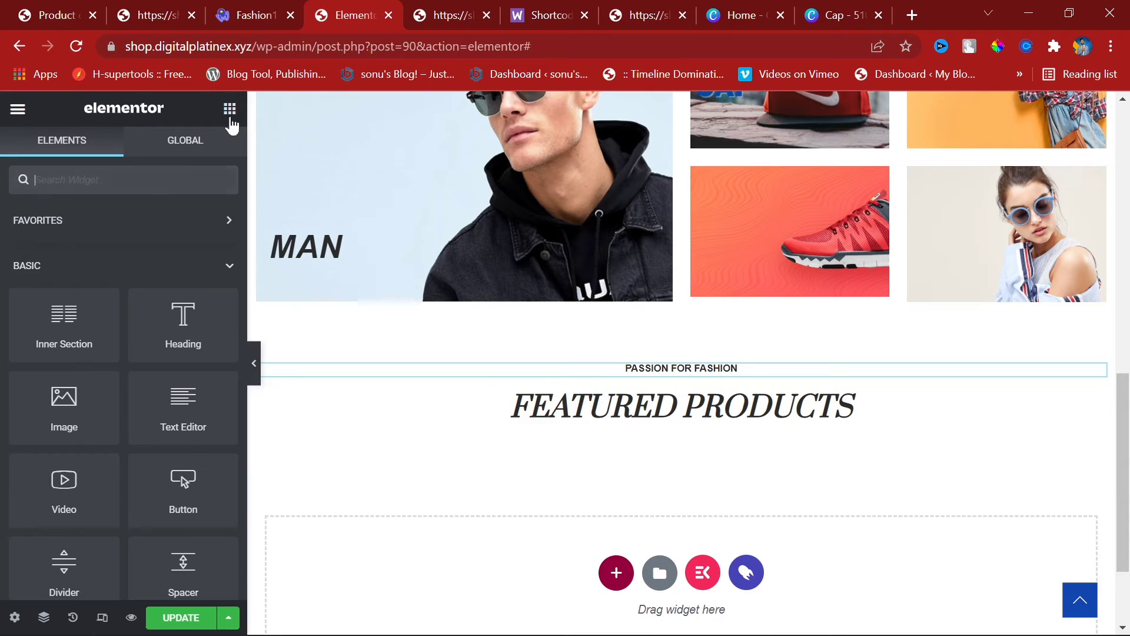
Step: Drop a Shortcode widget under Featured Products, then delete the misplaced widget
{"action": "scroll", "coordinate": [189, 406], "scroll_direction": "down", "scroll_amount": 3}
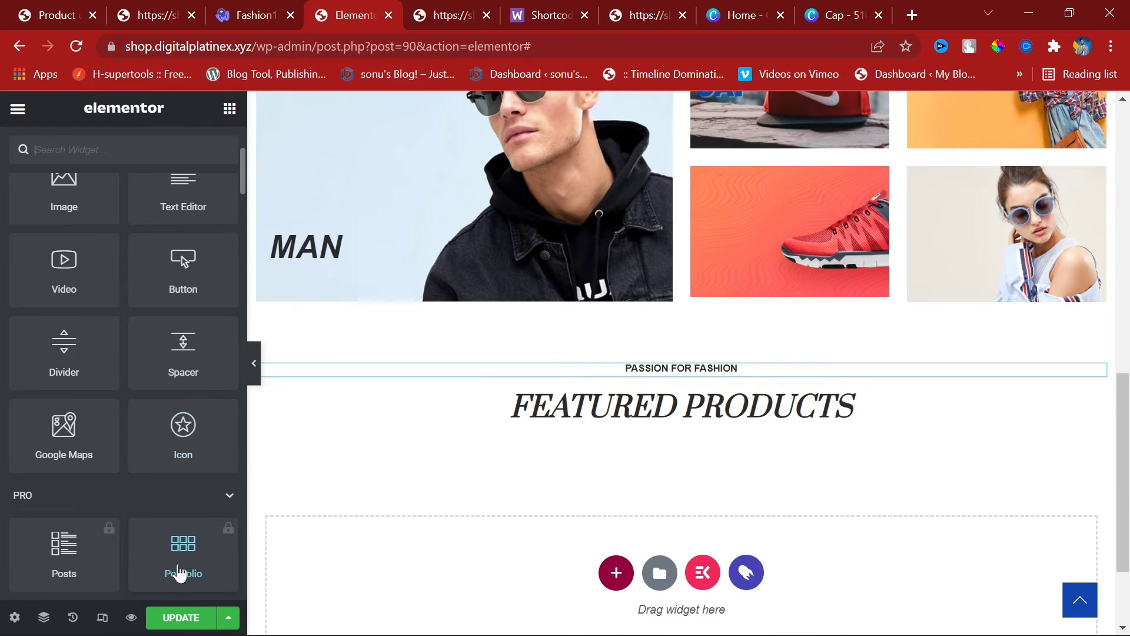
{"action": "scroll", "coordinate": [189, 488], "scroll_direction": "down", "scroll_amount": 5}
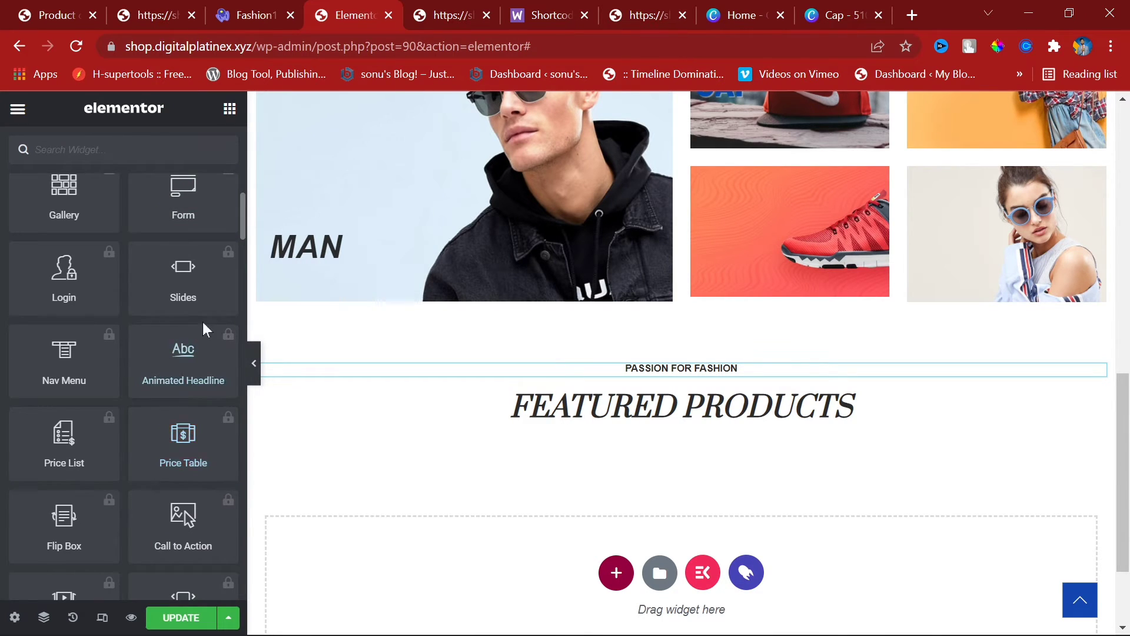
{"action": "scroll", "coordinate": [176, 276], "scroll_direction": "down", "scroll_amount": 10}
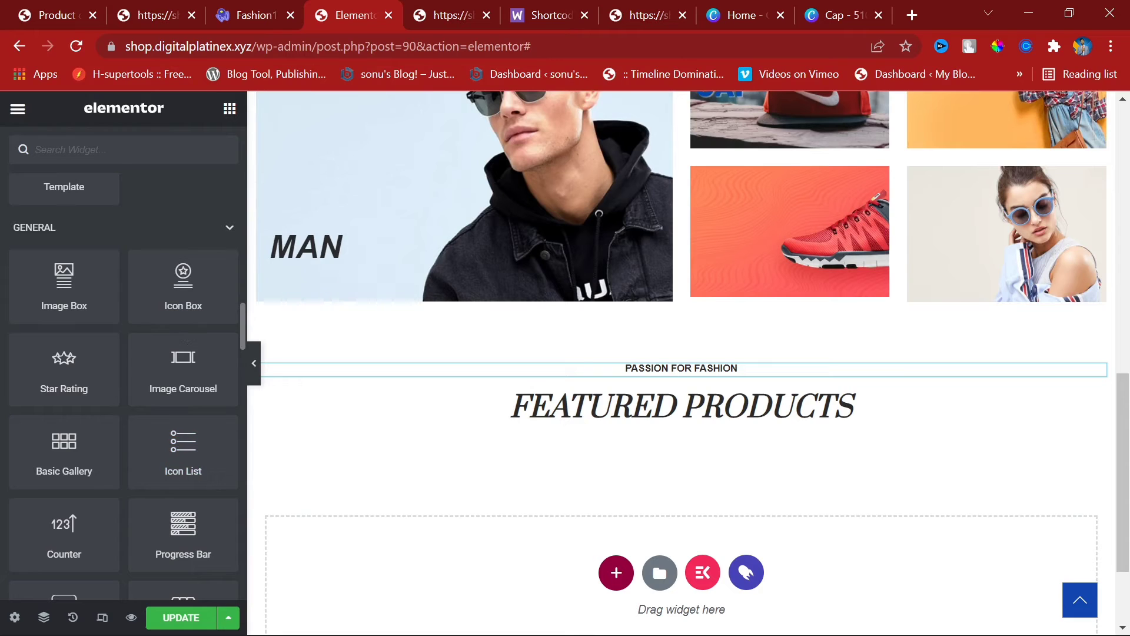
{"action": "left_click", "coordinate": [125, 159]}
{"action": "type", "text": "sh"}
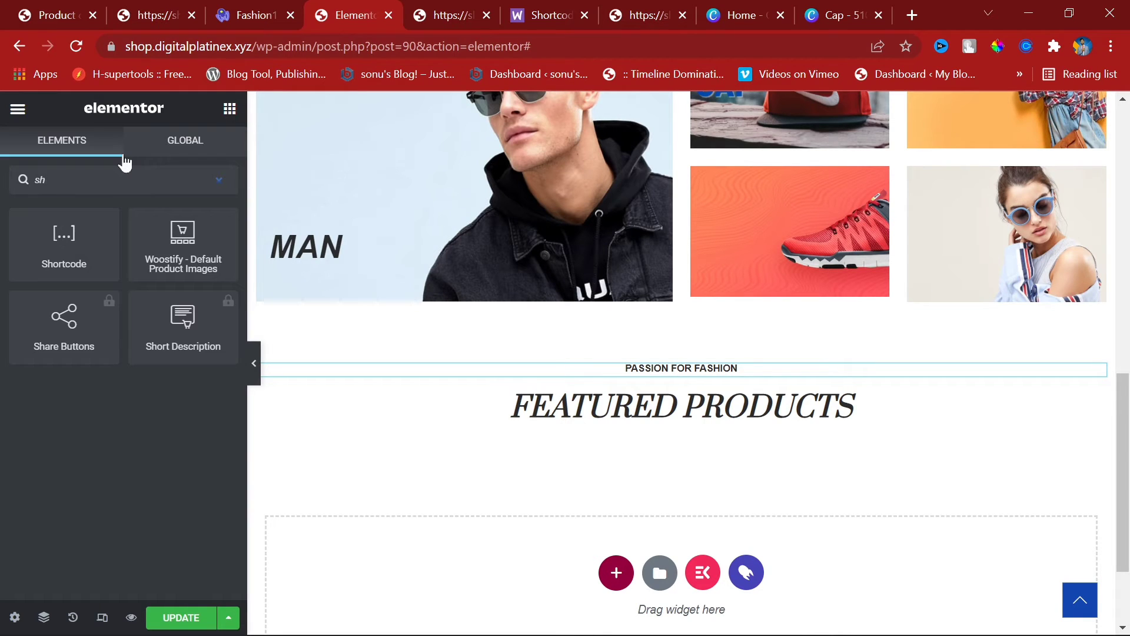
{"action": "left_click_drag", "start_coordinate": [91, 239], "coordinate": [717, 420]}
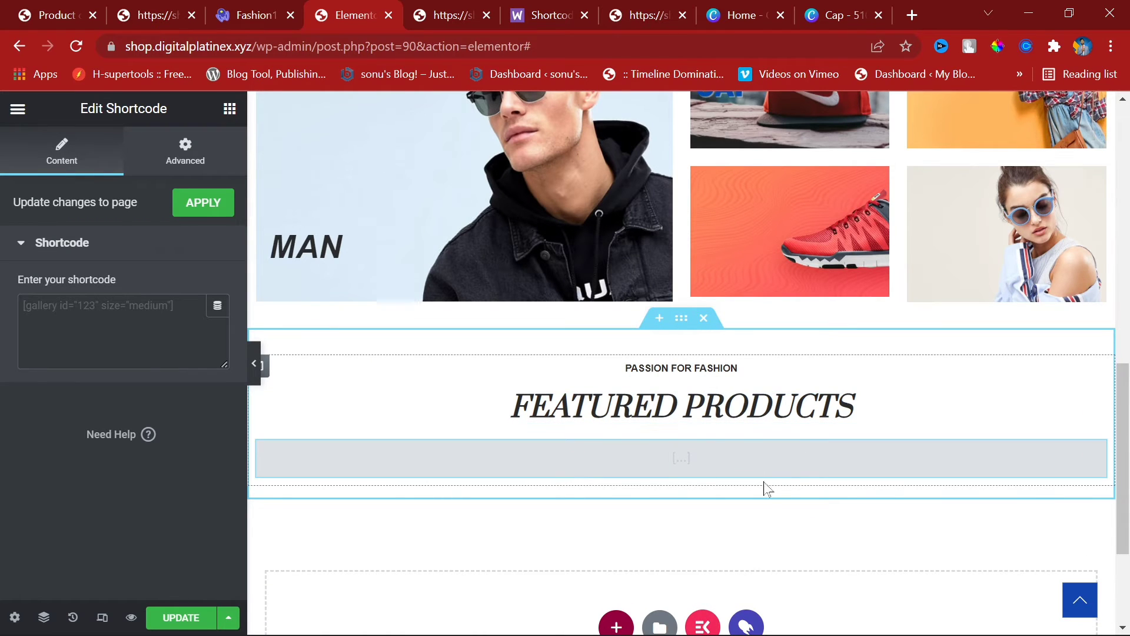
{"action": "right_click", "coordinate": [721, 470]}
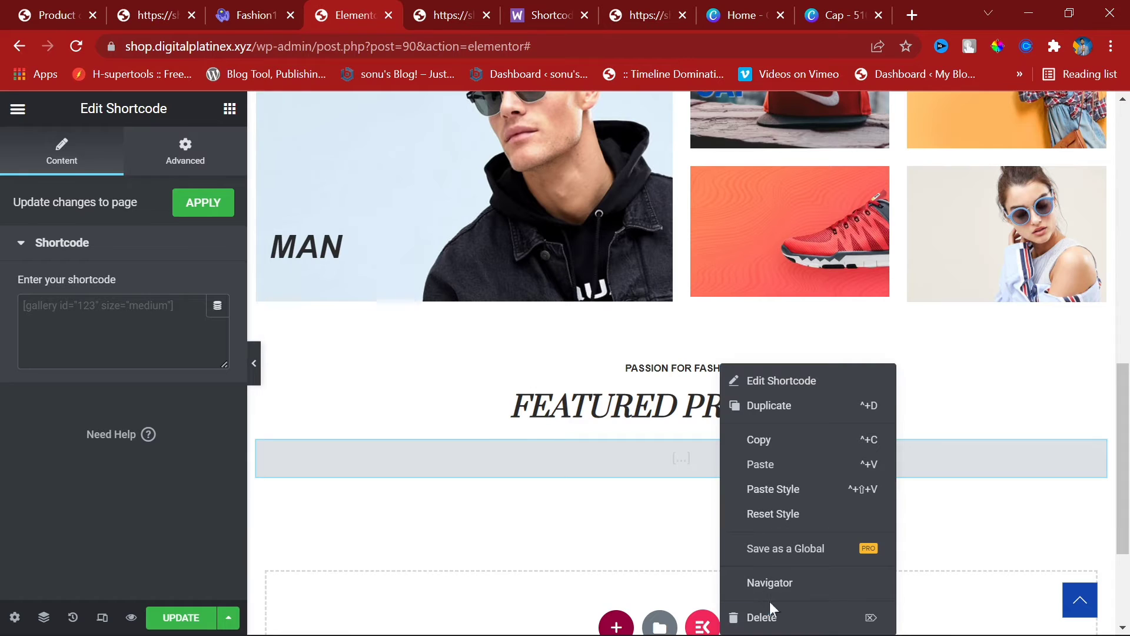
{"action": "left_click", "coordinate": [772, 616]}
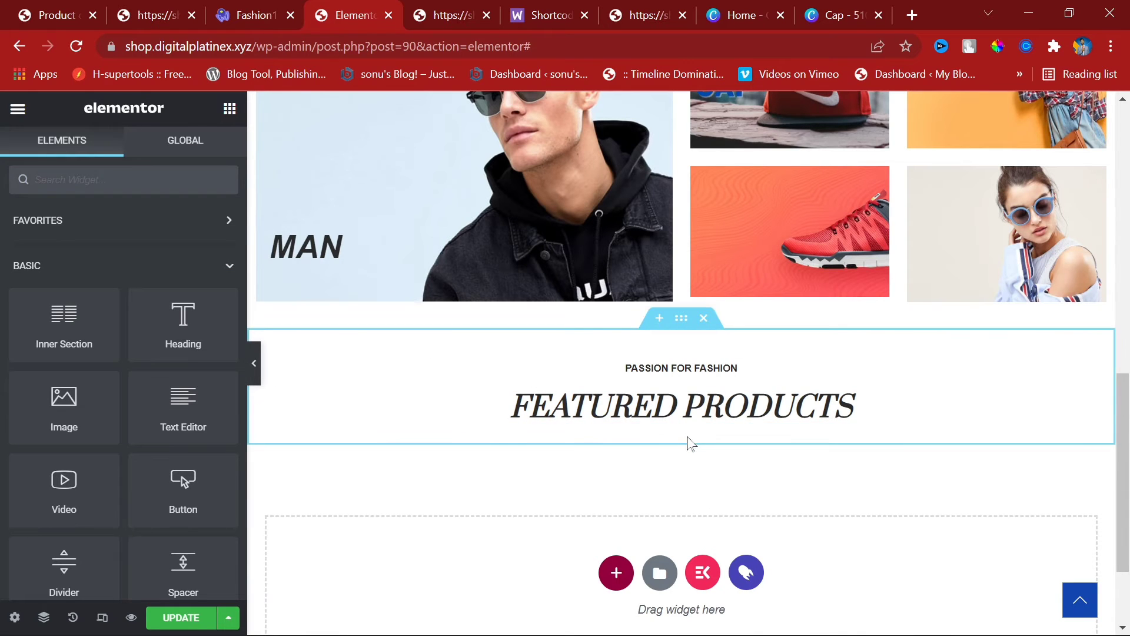
Step: Add a one-column section below Featured Products and place a Shortcode widget in it
{"action": "left_click", "coordinate": [615, 571]}
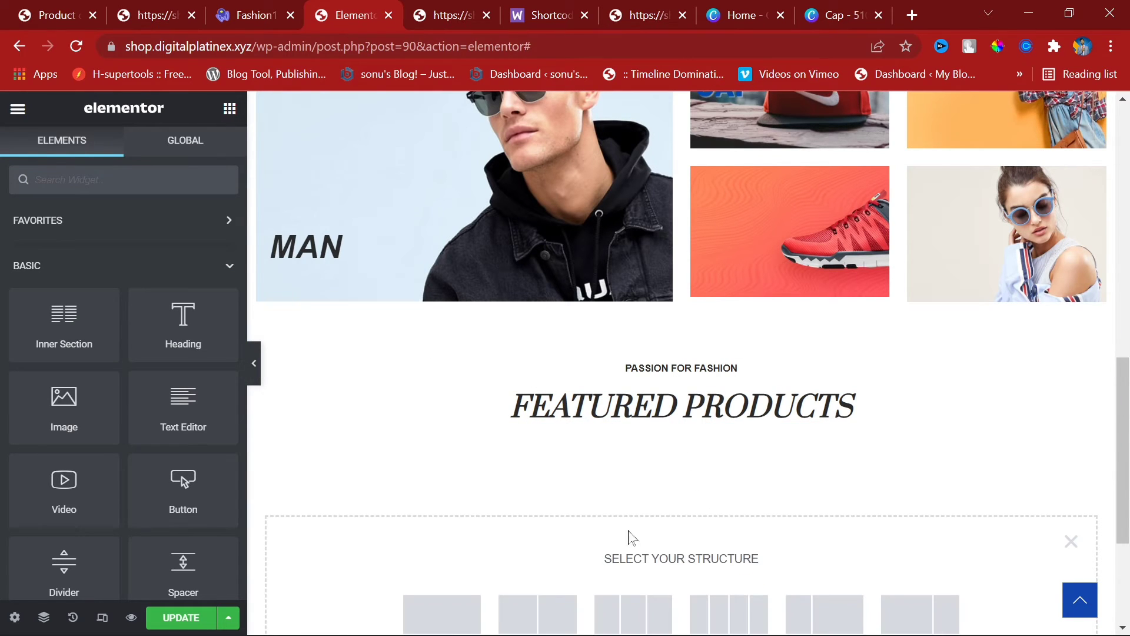
{"action": "left_click", "coordinate": [447, 612]}
{"action": "left_click", "coordinate": [229, 109]}
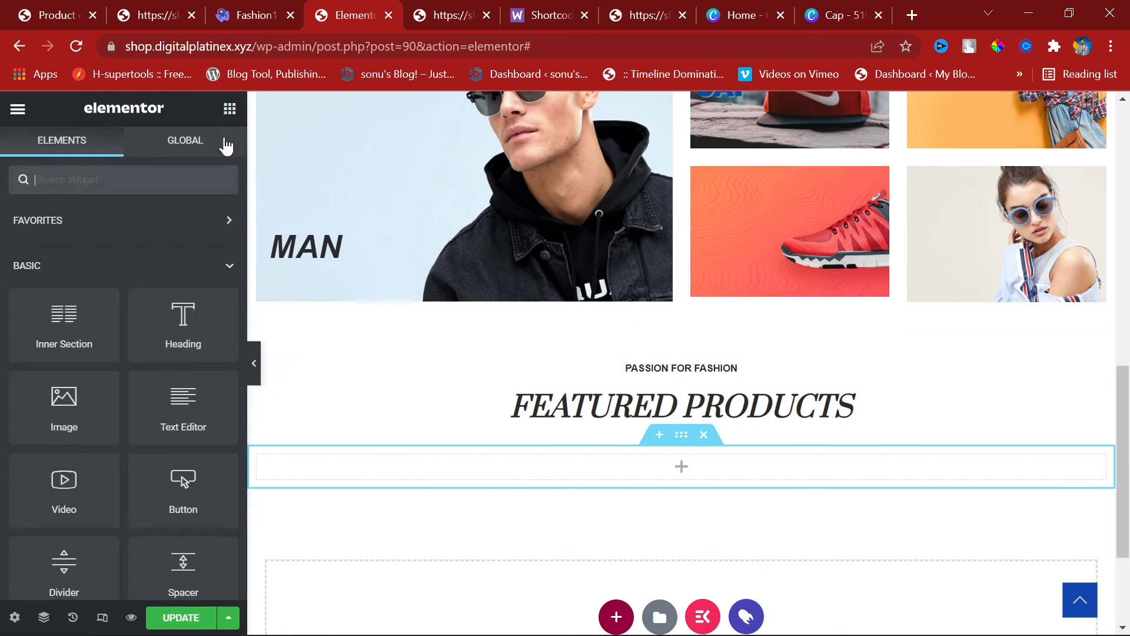
{"action": "type", "text": "sh"}
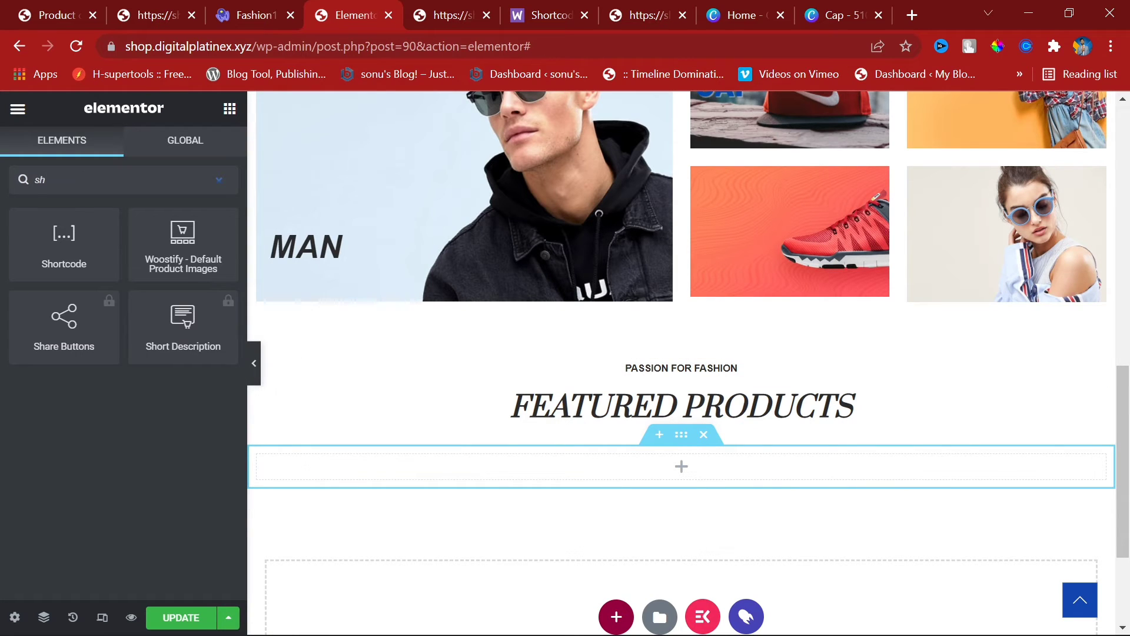
{"action": "left_click_drag", "start_coordinate": [64, 236], "coordinate": [716, 470]}
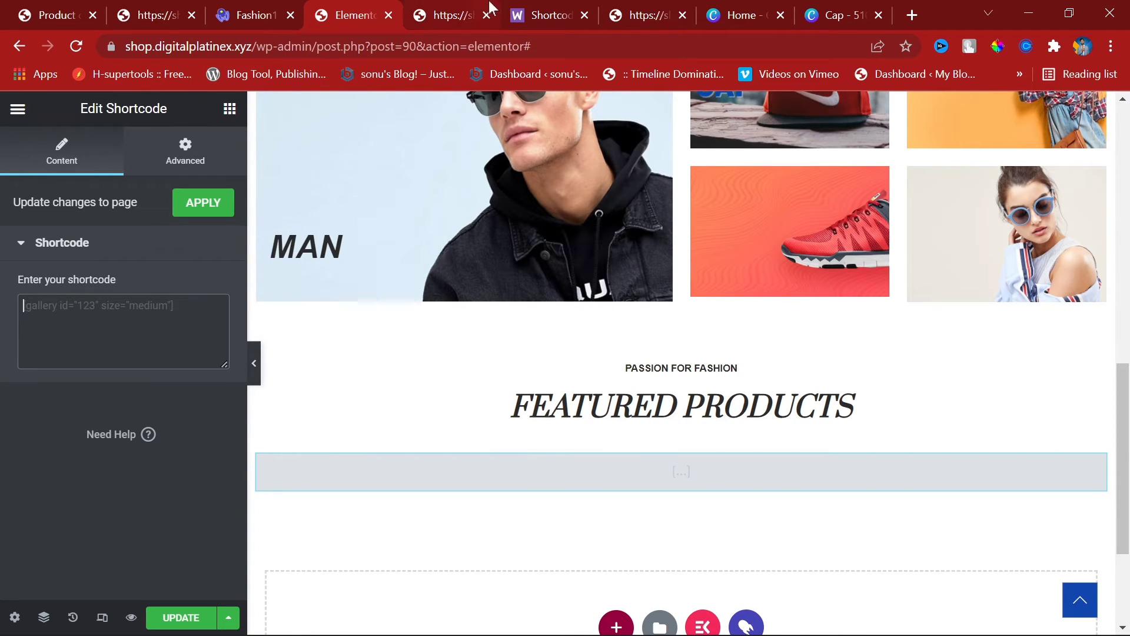
{"action": "left_click_drag", "start_coordinate": [513, 6], "coordinate": [458, 6]}
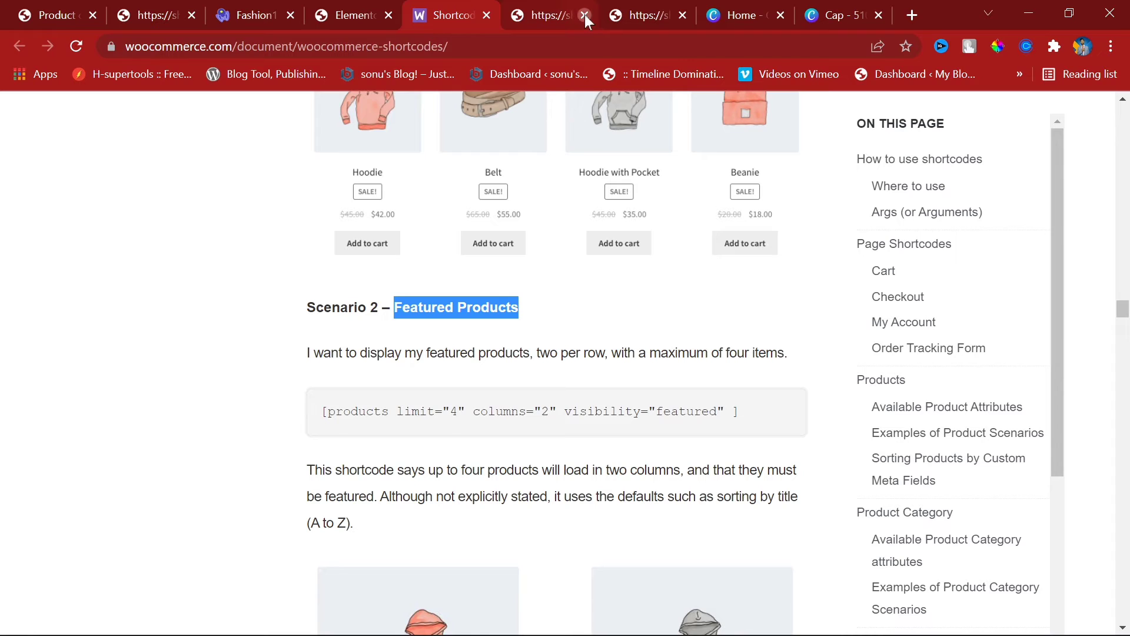
Step: Close the four surplus browser tabs, including Home and Cap
{"action": "left_click", "coordinate": [585, 15]}
{"action": "left_click", "coordinate": [584, 16]}
{"action": "left_click", "coordinate": [584, 13]}
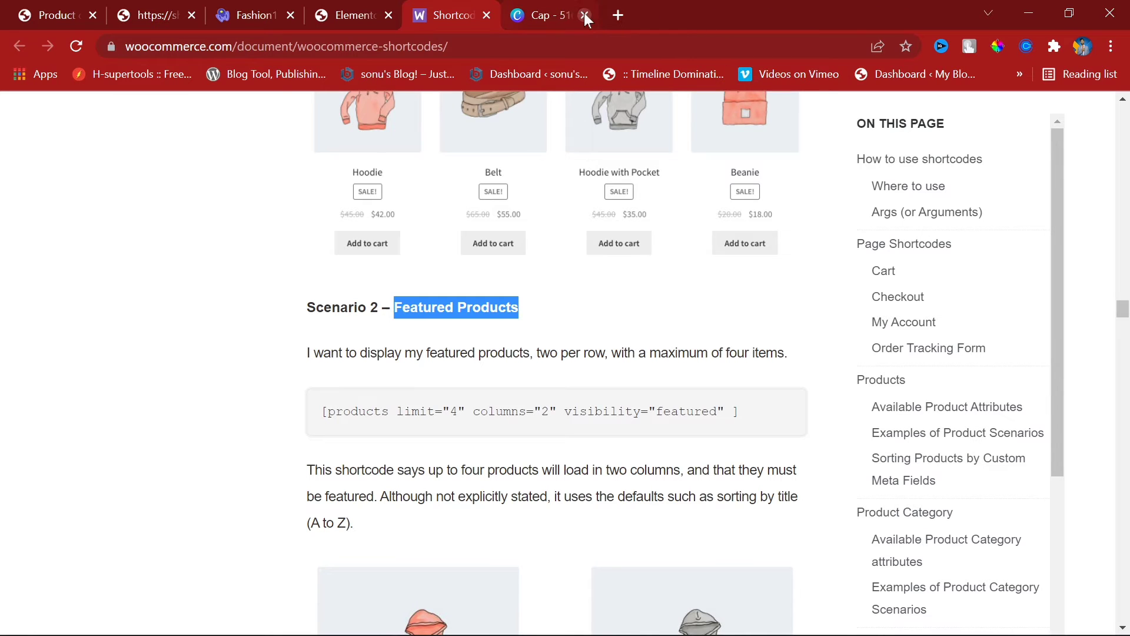
{"action": "left_click", "coordinate": [584, 15]}
Step: Copy the Scenario 2 featured-products shortcode from the documentation
{"action": "triple_click", "coordinate": [515, 410]}
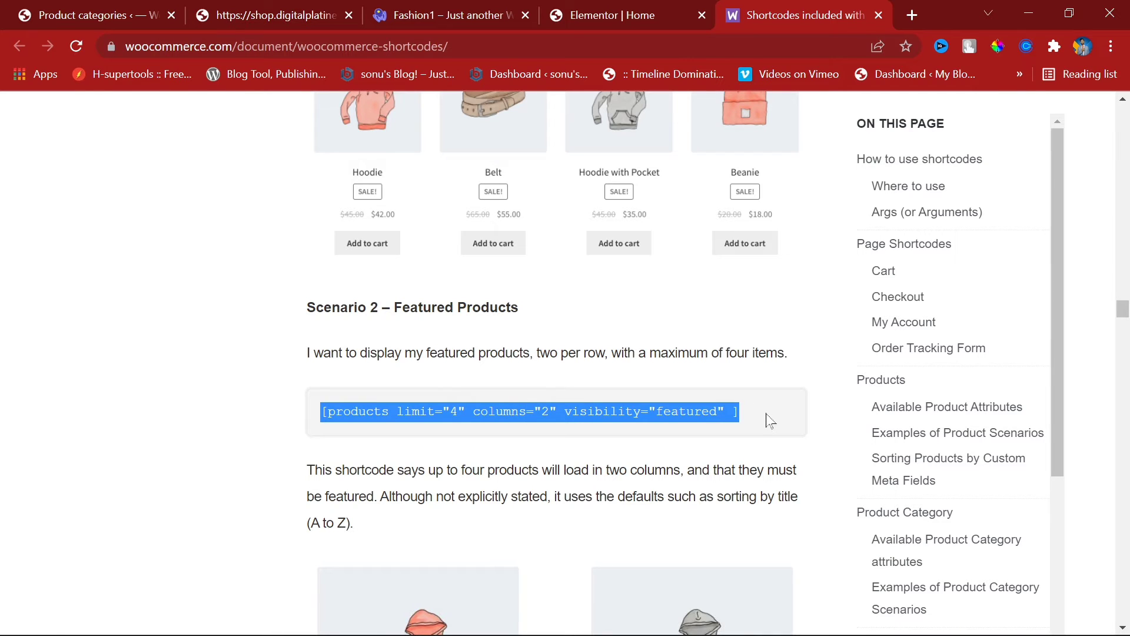
{"action": "right_click", "coordinate": [677, 411]}
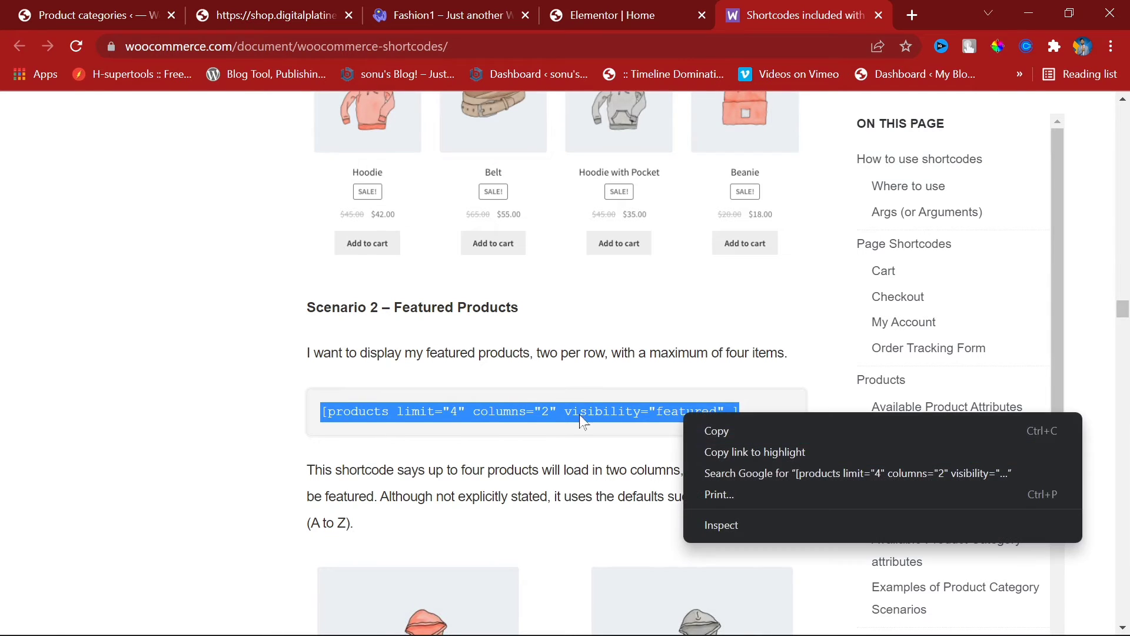
{"action": "left_click", "coordinate": [708, 431]}
{"action": "left_click", "coordinate": [615, 10]}
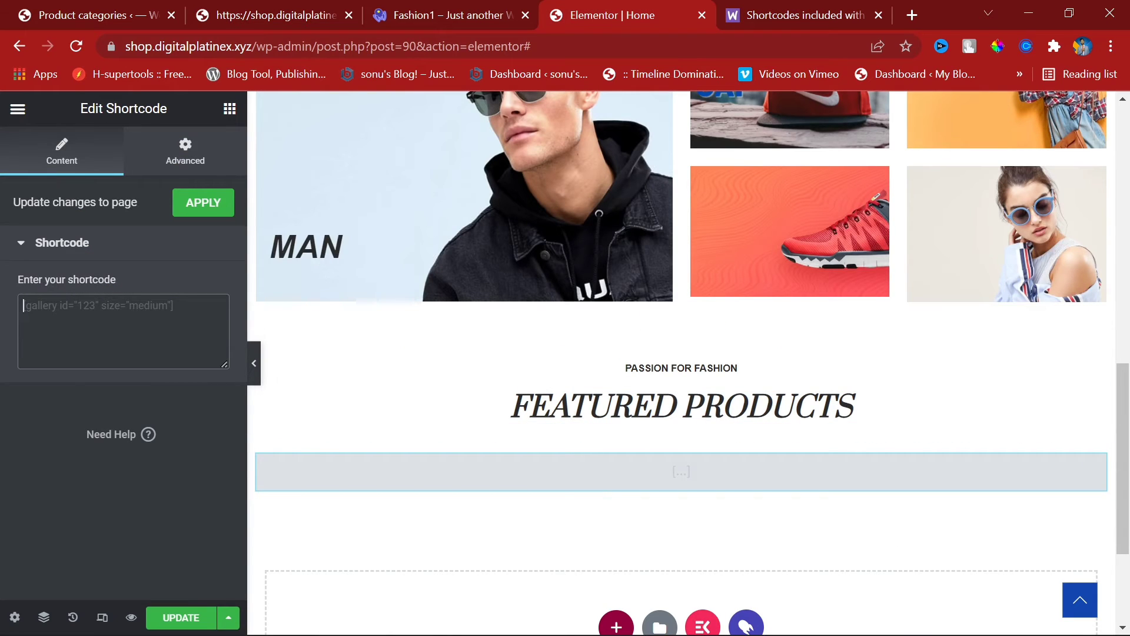
Step: Paste the featured-products shortcode into the Shortcode widget and apply it
{"action": "key", "text": "ctrl+v"}
{"action": "left_click", "coordinate": [206, 214]}
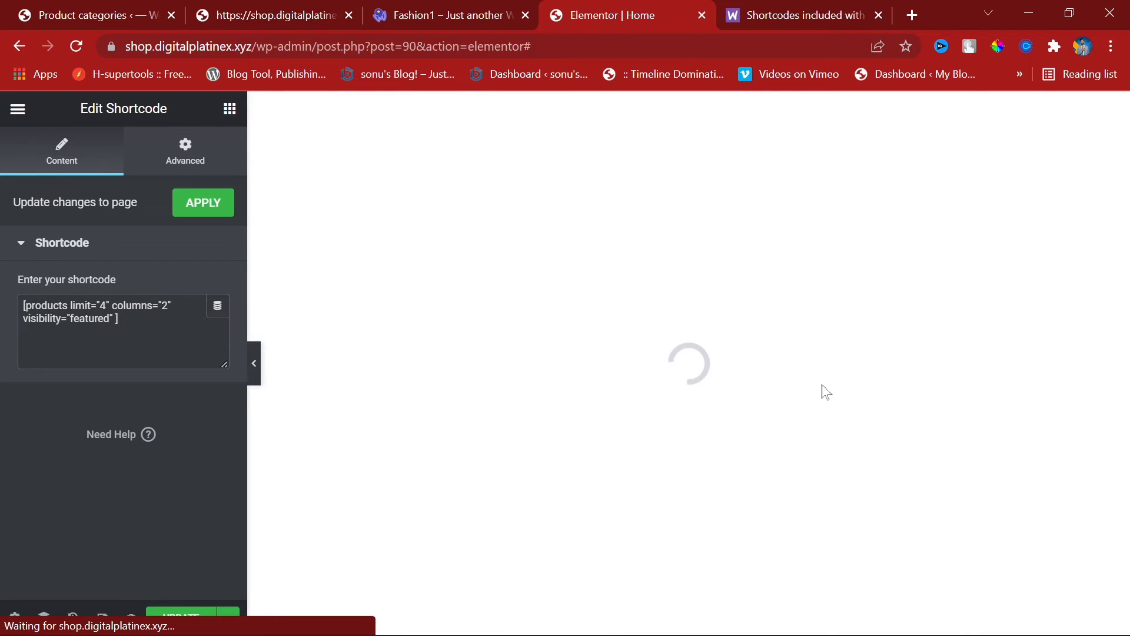
{"action": "scroll", "coordinate": [822, 385], "scroll_direction": "up", "scroll_amount": 7}
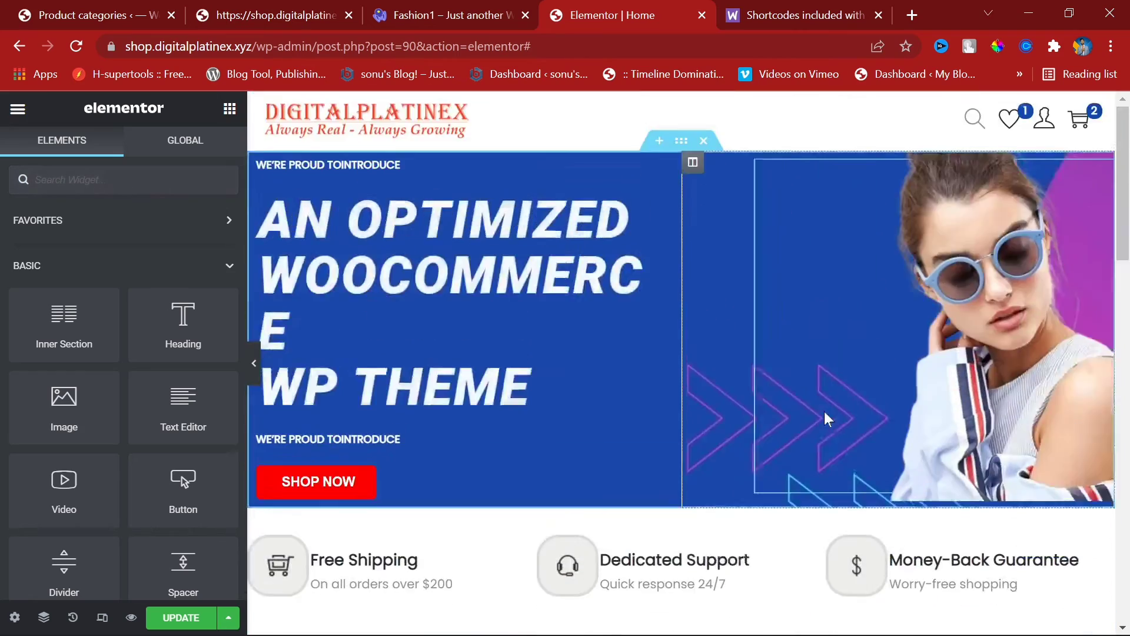
{"action": "scroll", "coordinate": [825, 412], "scroll_direction": "down", "scroll_amount": 15}
{"action": "scroll", "coordinate": [553, 456], "scroll_direction": "up", "scroll_amount": 6}
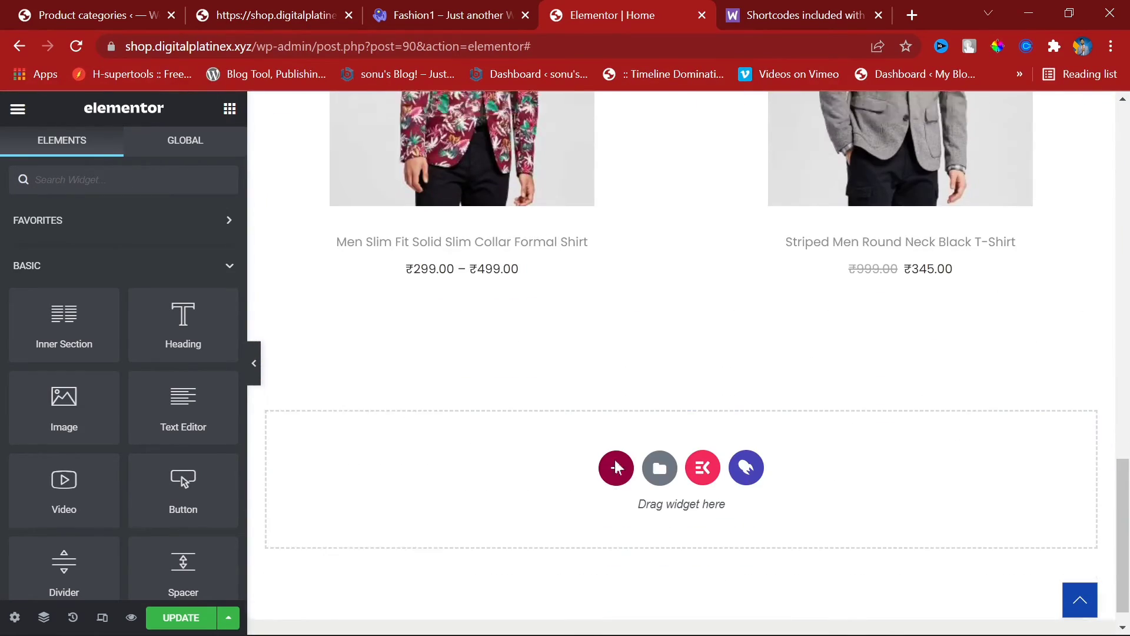
{"action": "scroll", "coordinate": [659, 489], "scroll_direction": "down", "scroll_amount": 4}
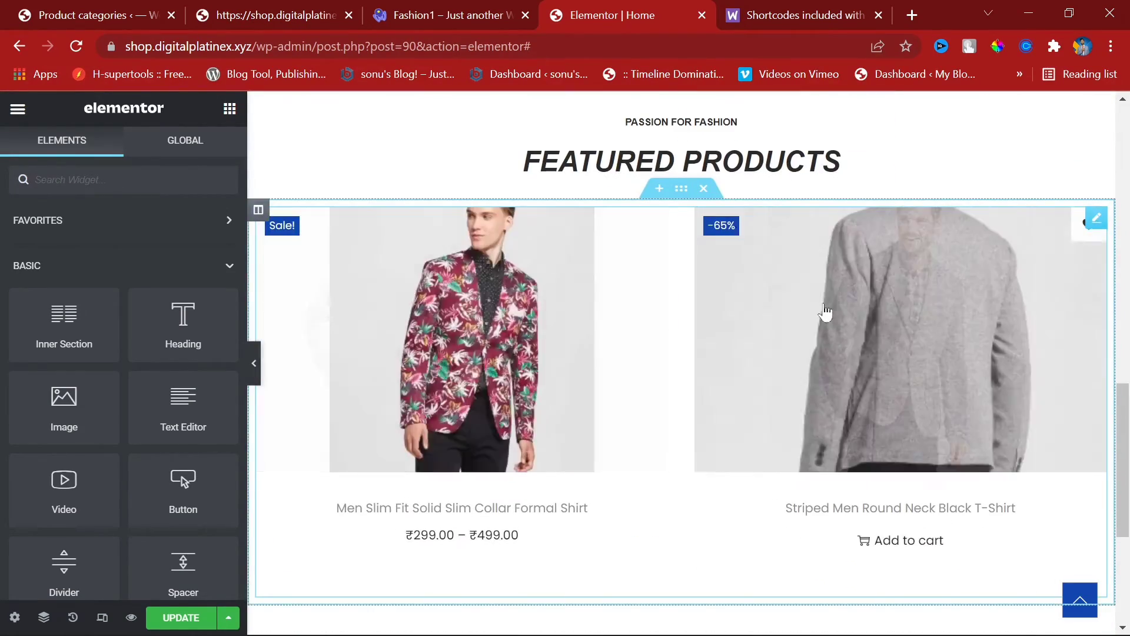
{"action": "scroll", "coordinate": [633, 341], "scroll_direction": "down", "scroll_amount": 5}
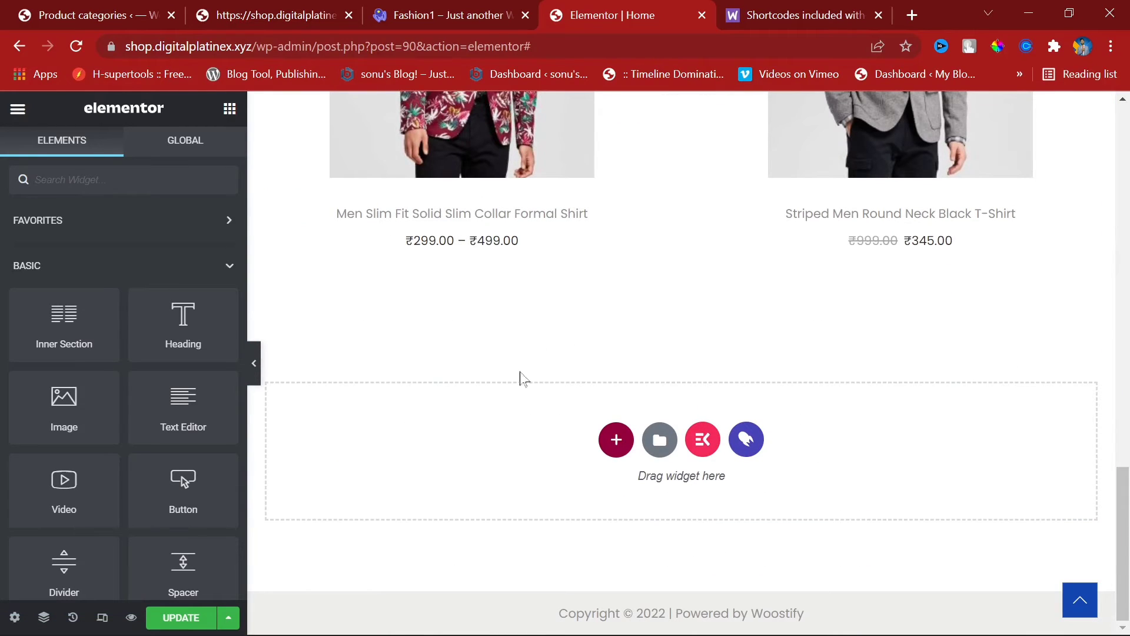
{"action": "scroll", "coordinate": [623, 353], "scroll_direction": "up", "scroll_amount": 6}
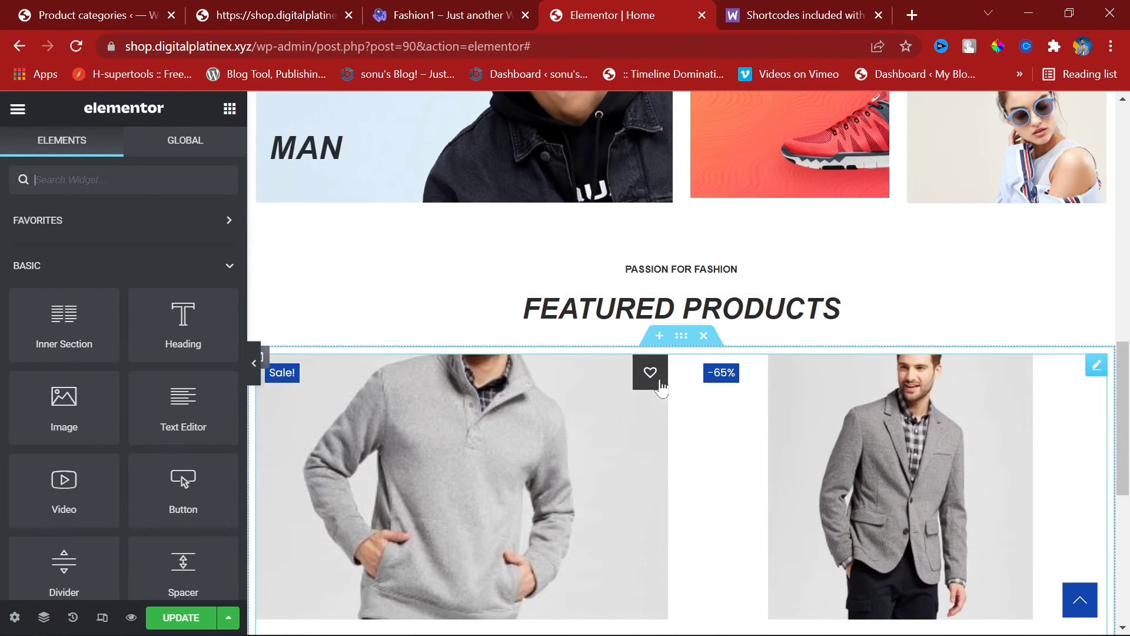
Step: Change the shortcode to limit 8 and 4 columns, then update the page
{"action": "left_click", "coordinate": [651, 373]}
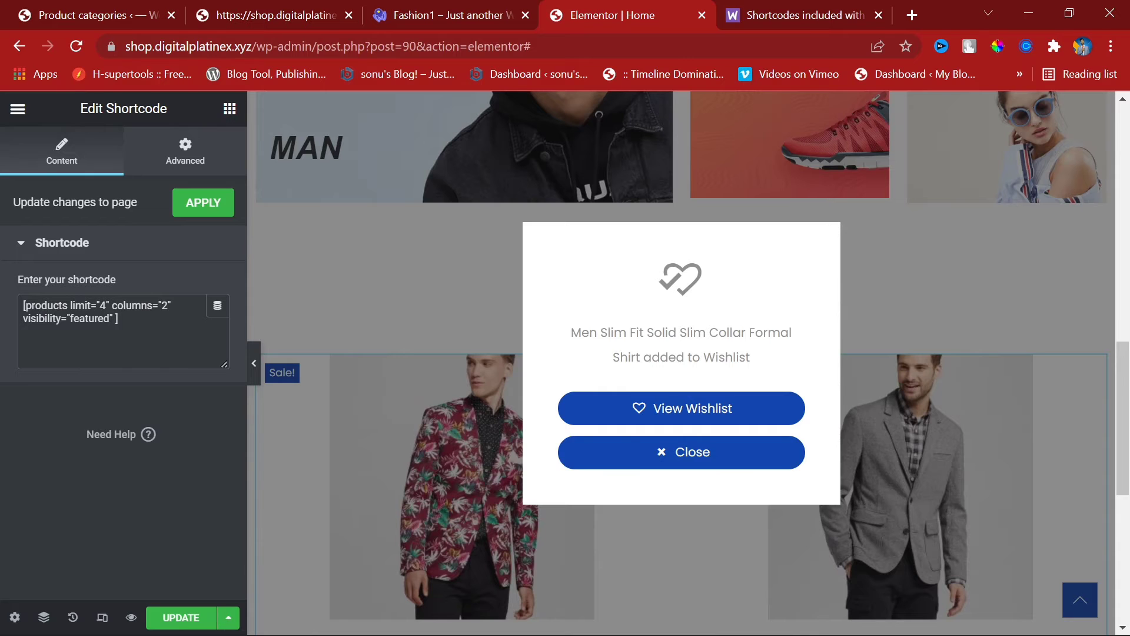
{"action": "left_click", "coordinate": [983, 276]}
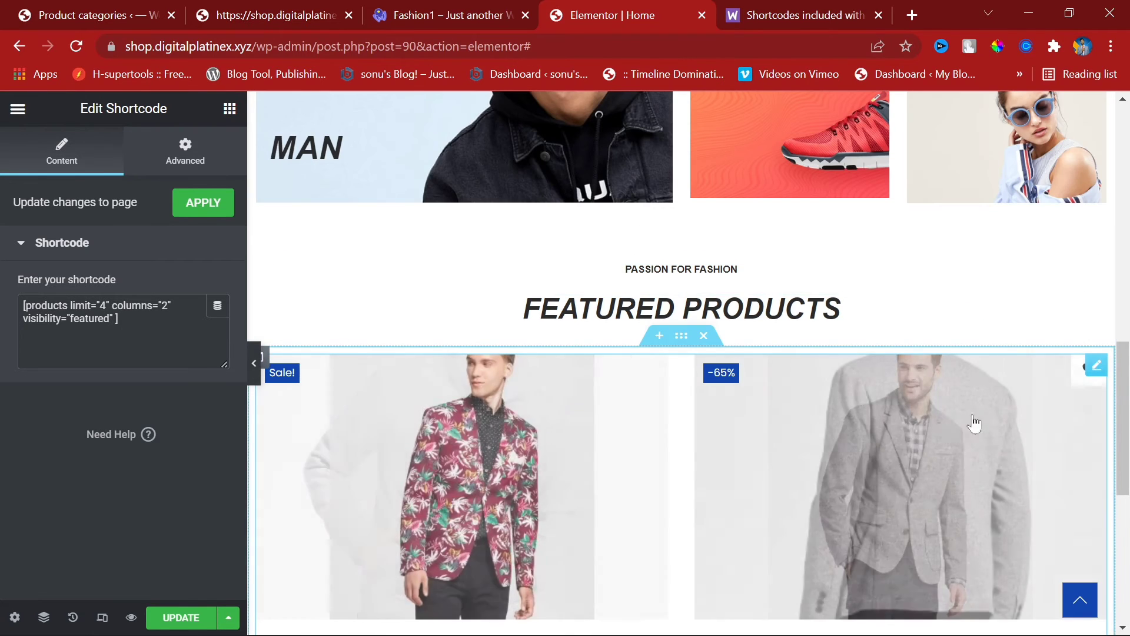
{"action": "scroll", "coordinate": [928, 419], "scroll_direction": "down", "scroll_amount": 4}
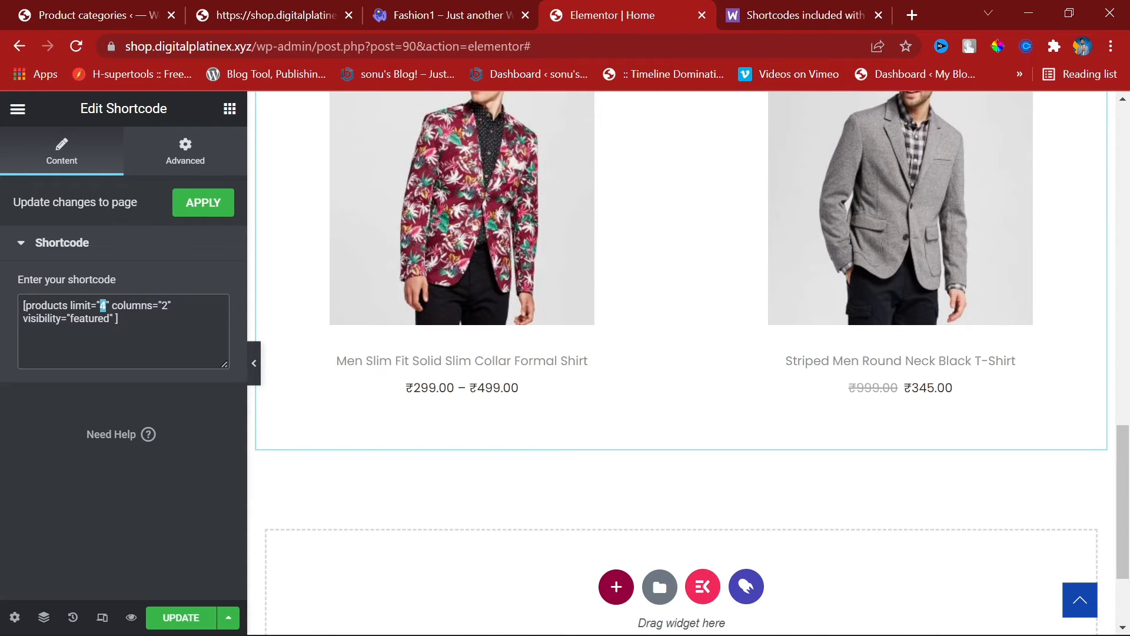
{"action": "type", "text": "8"}
{"action": "type", "text": "4"}
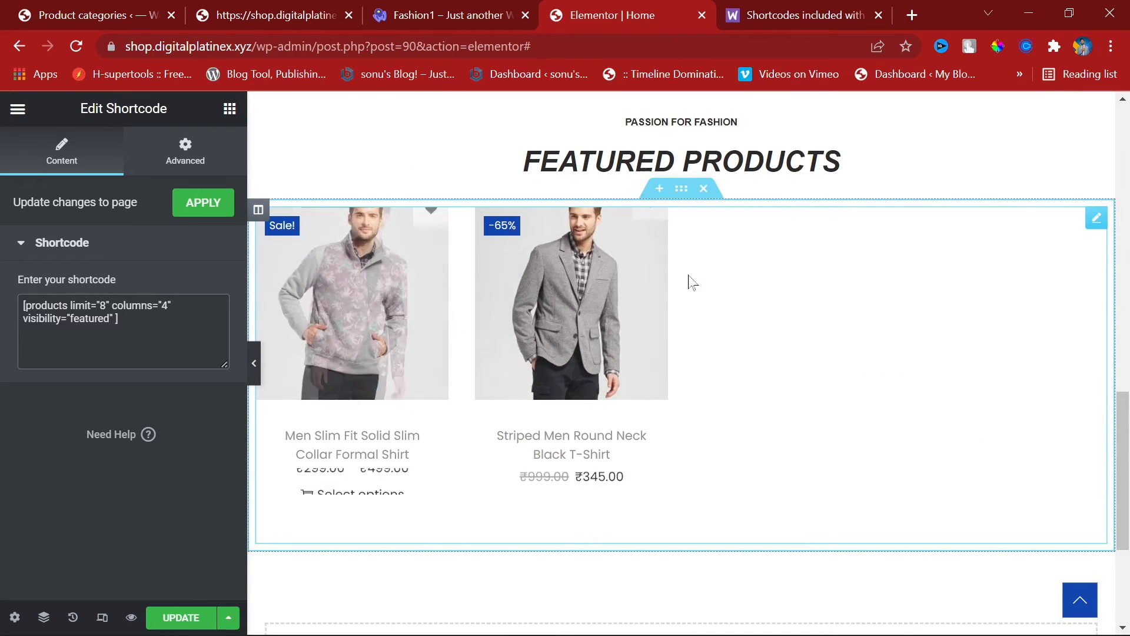
{"action": "left_click", "coordinate": [167, 615]}
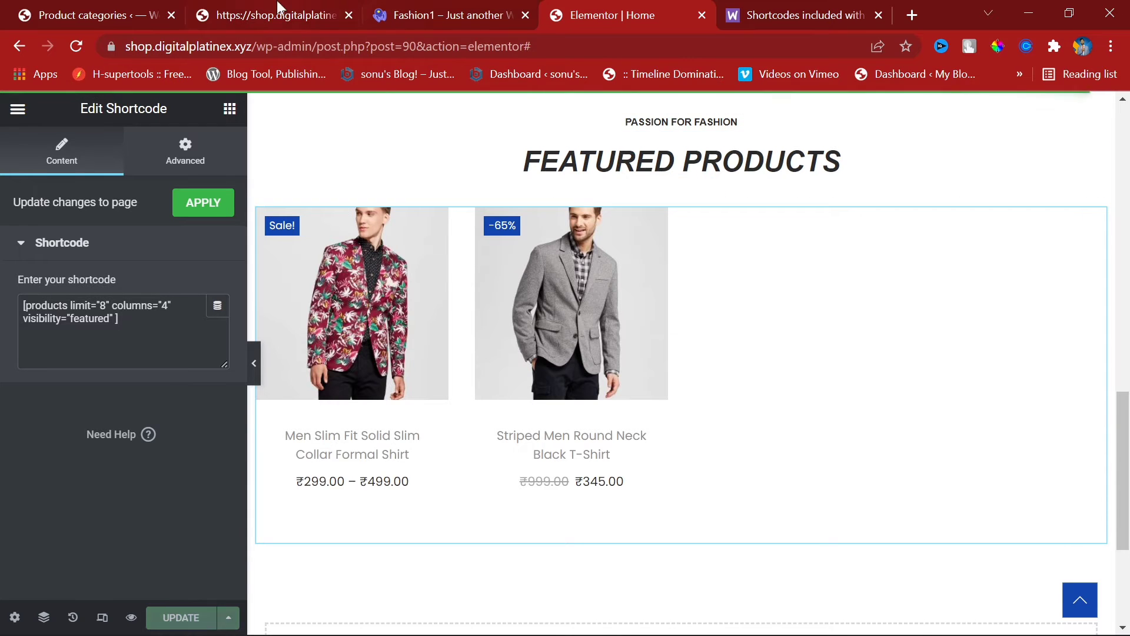
{"action": "left_click", "coordinate": [154, 13]}
Step: Reorder the browser tabs, moving the live shop tab to the fourth slot
{"action": "left_click", "coordinate": [306, 9]}
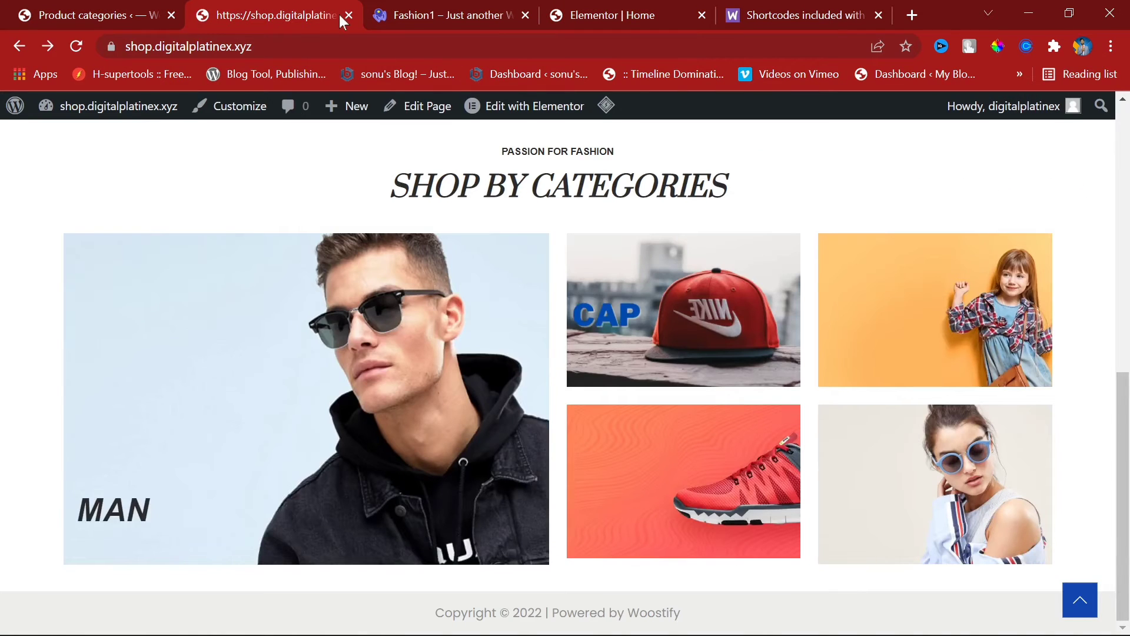
{"action": "left_click_drag", "start_coordinate": [249, 2], "coordinate": [589, 7]}
{"action": "left_click_drag", "start_coordinate": [274, 1], "coordinate": [447, 6]}
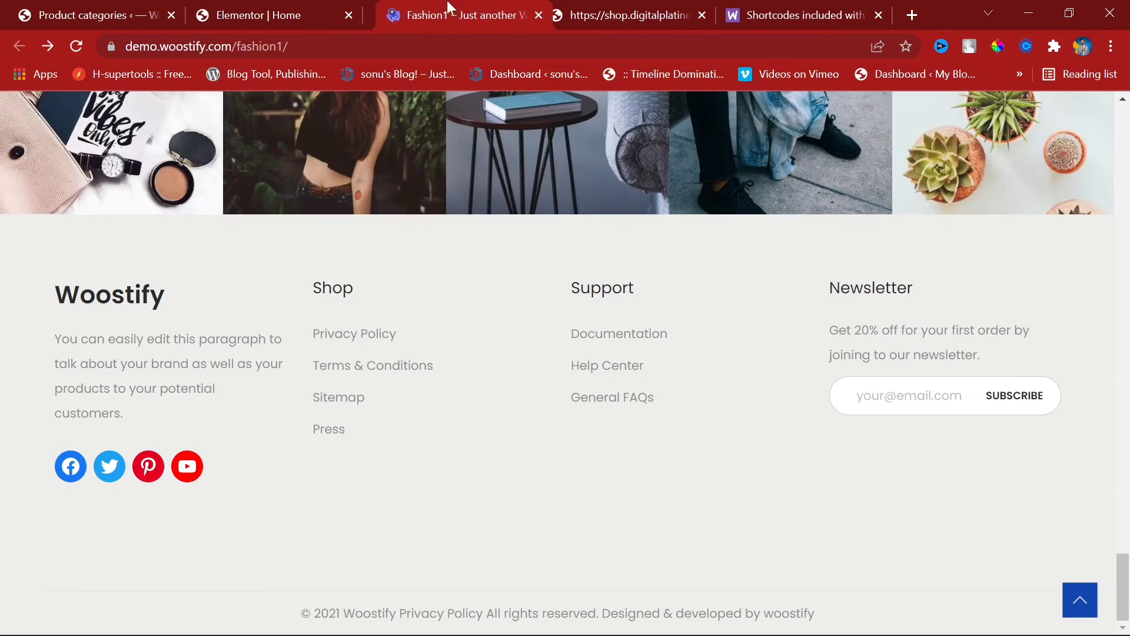
Step: In All Products, remove the featured star from the Striped Men Round Neck Black T-Shirt
{"action": "left_click", "coordinate": [56, 7]}
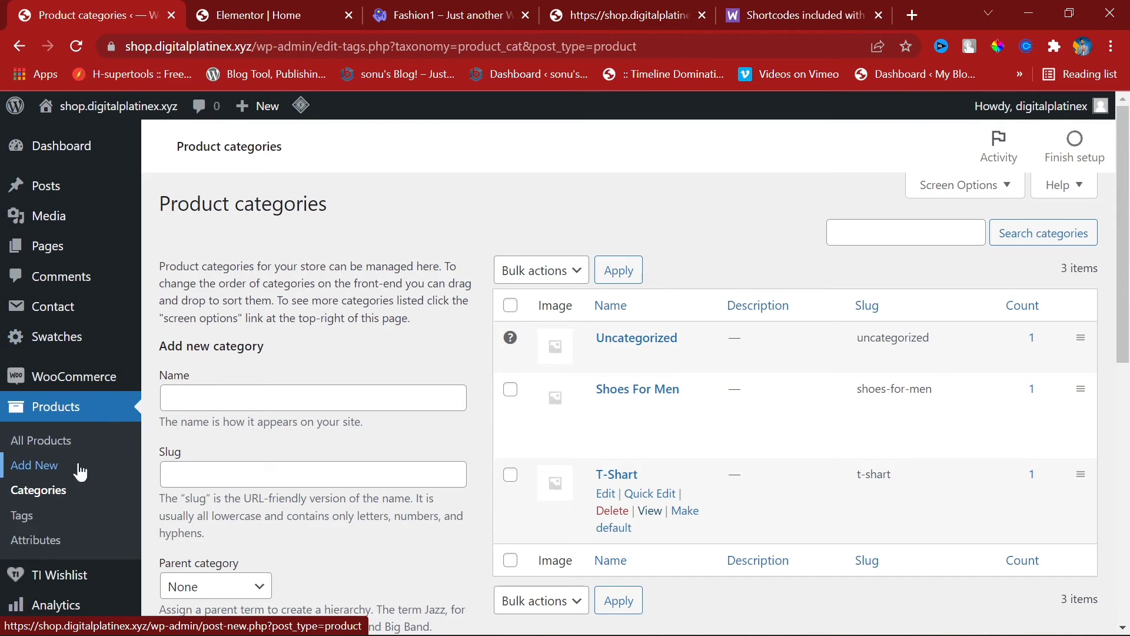
{"action": "left_click", "coordinate": [75, 448]}
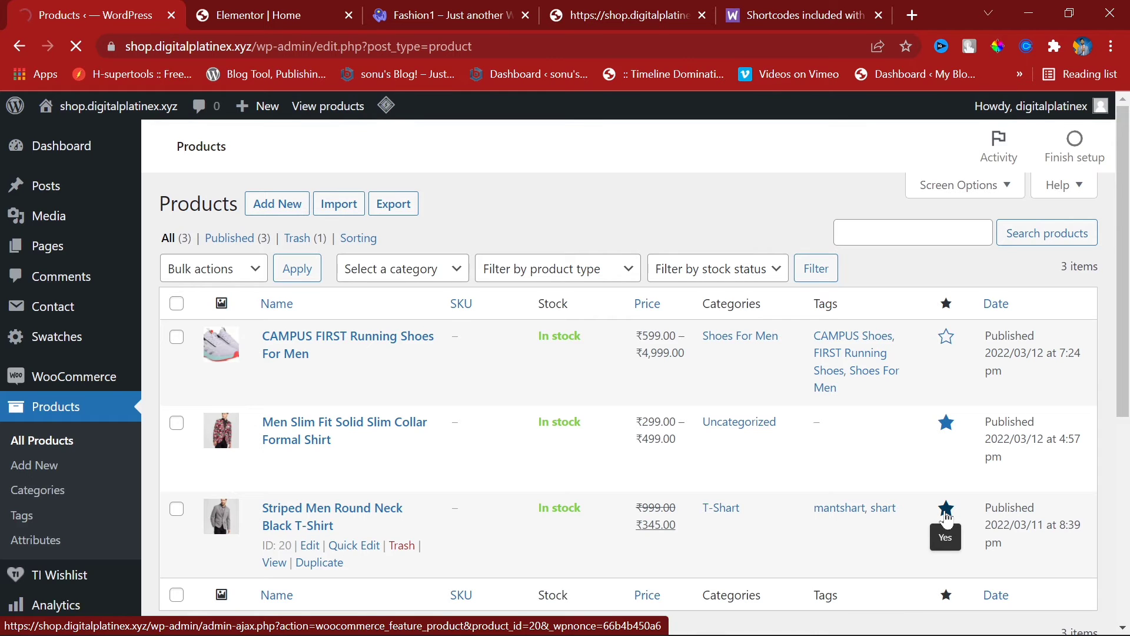
{"action": "left_click", "coordinate": [946, 510]}
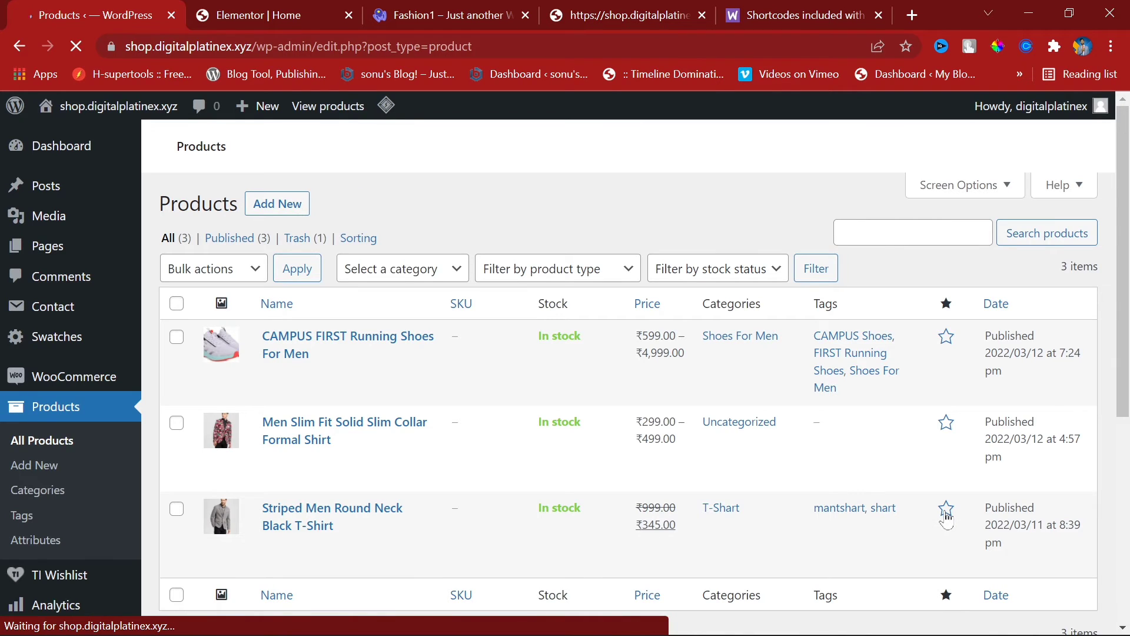
{"action": "left_click", "coordinate": [565, 15]}
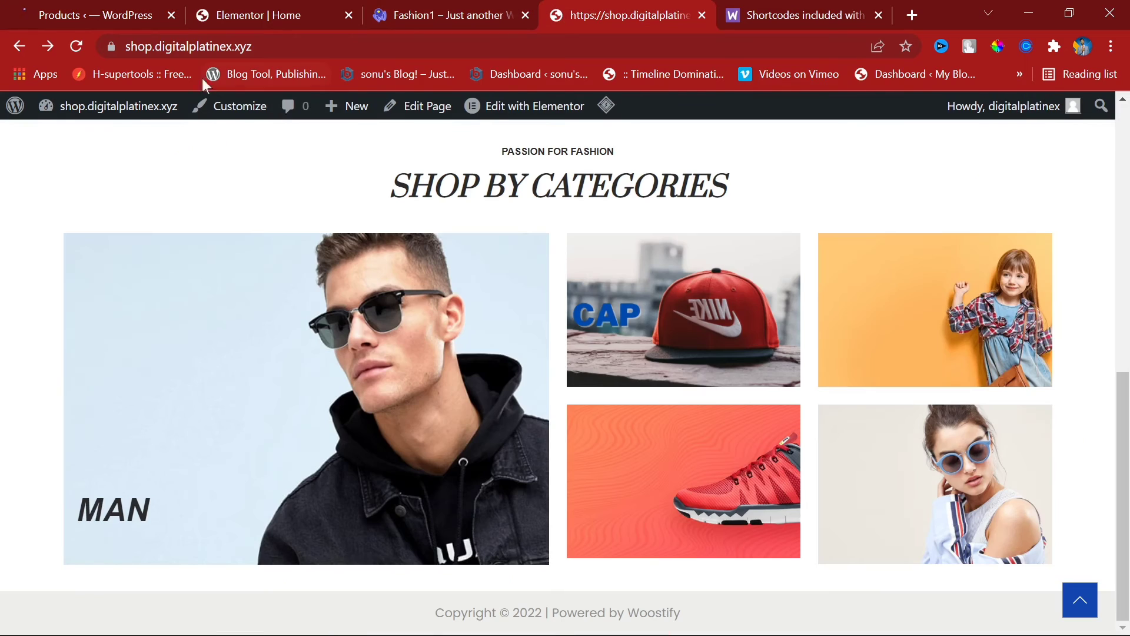
Step: Reload the live homepage and confirm the FEATURED PRODUCTS section still shows no products
{"action": "left_click", "coordinate": [79, 51]}
{"action": "left_click", "coordinate": [121, 14]}
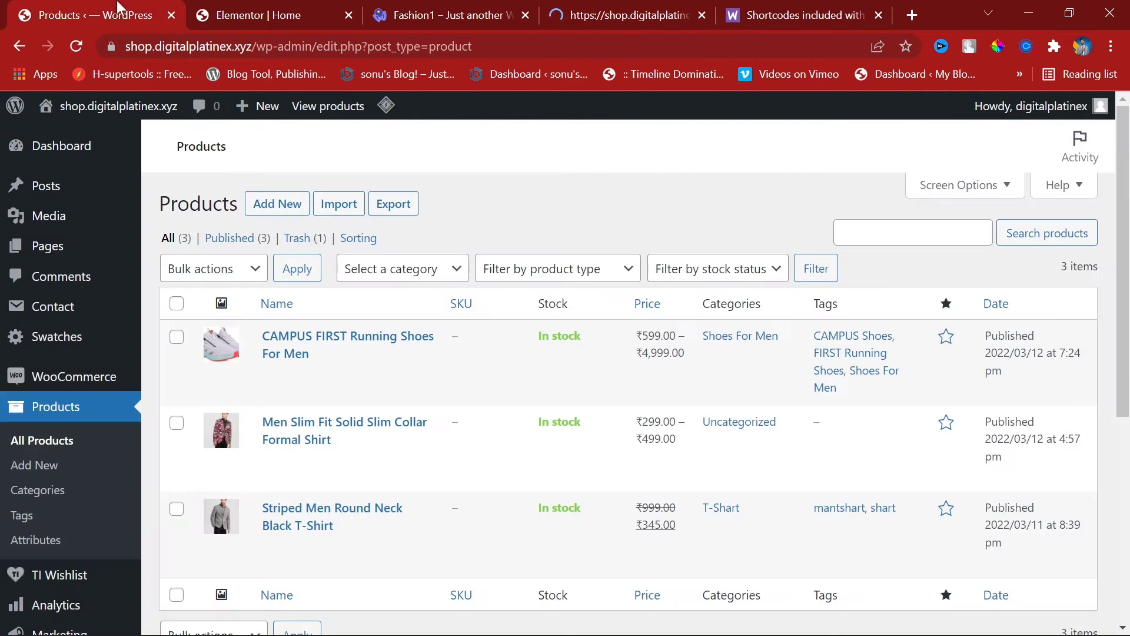
{"action": "left_click", "coordinate": [567, 7]}
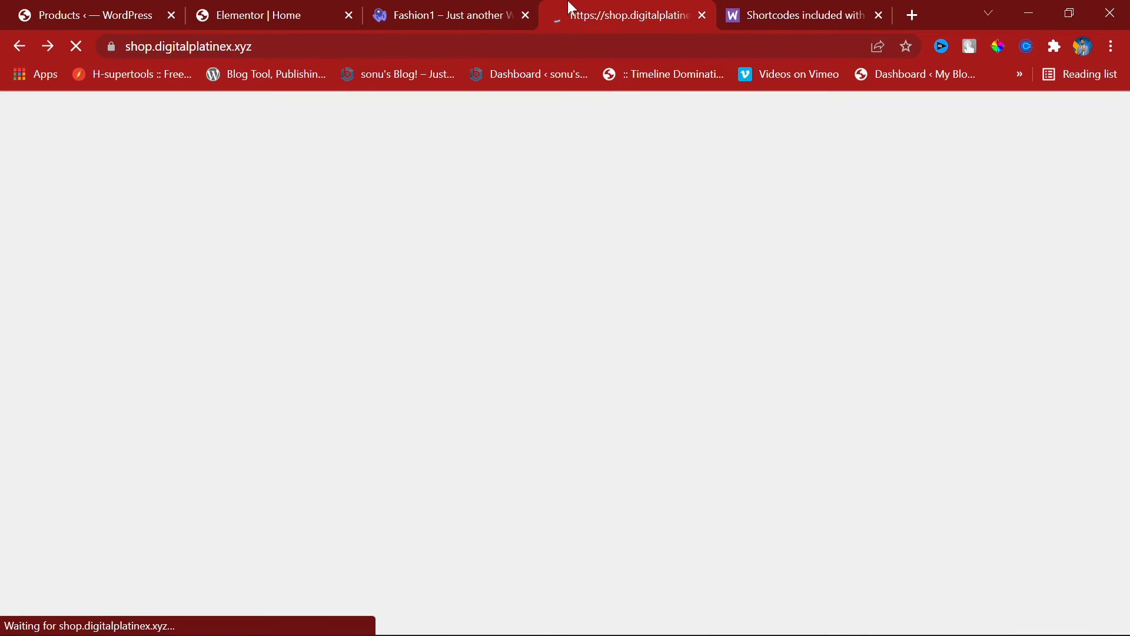
{"action": "scroll", "coordinate": [665, 474], "scroll_direction": "down", "scroll_amount": 2}
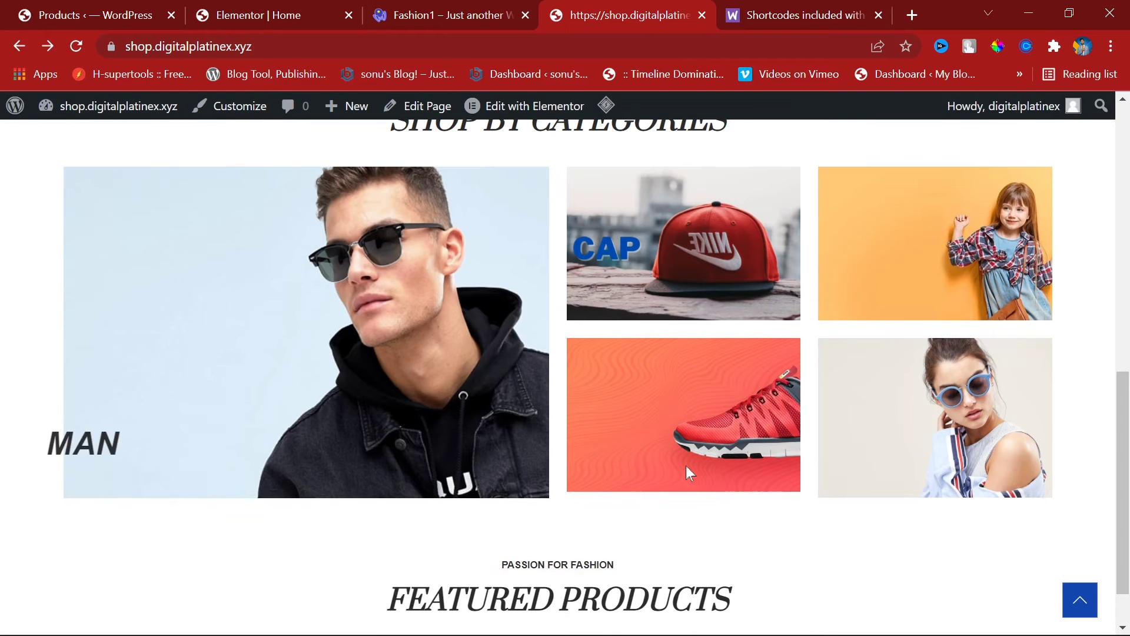
{"action": "scroll", "coordinate": [568, 545], "scroll_direction": "up", "scroll_amount": 4}
{"action": "scroll", "coordinate": [592, 457], "scroll_direction": "down", "scroll_amount": 5}
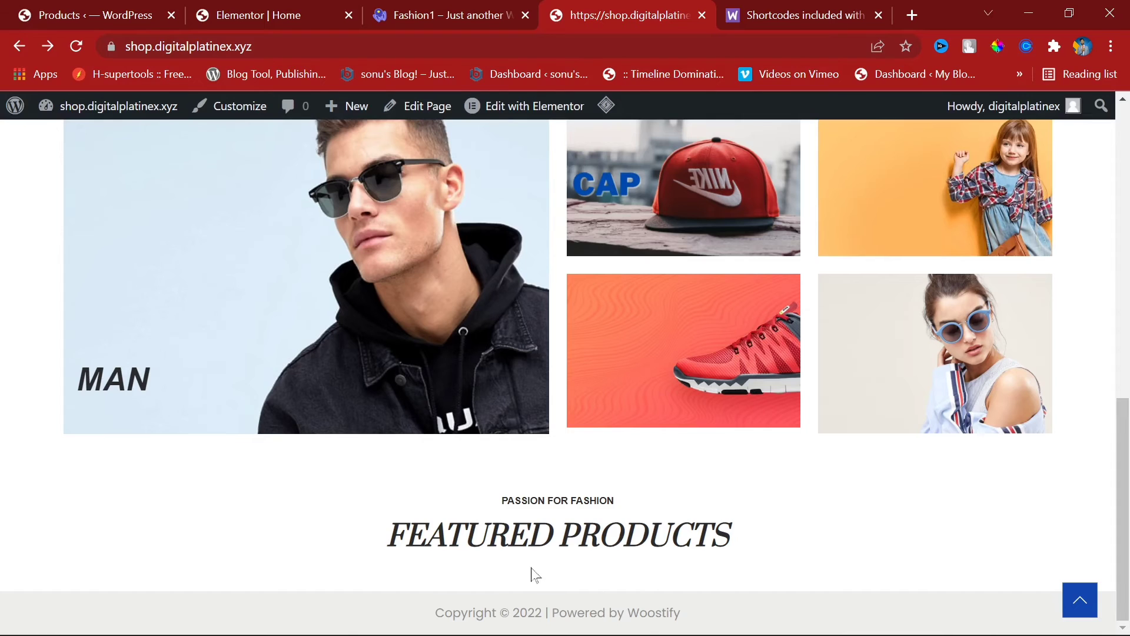
{"action": "triple_click", "coordinate": [536, 577]}
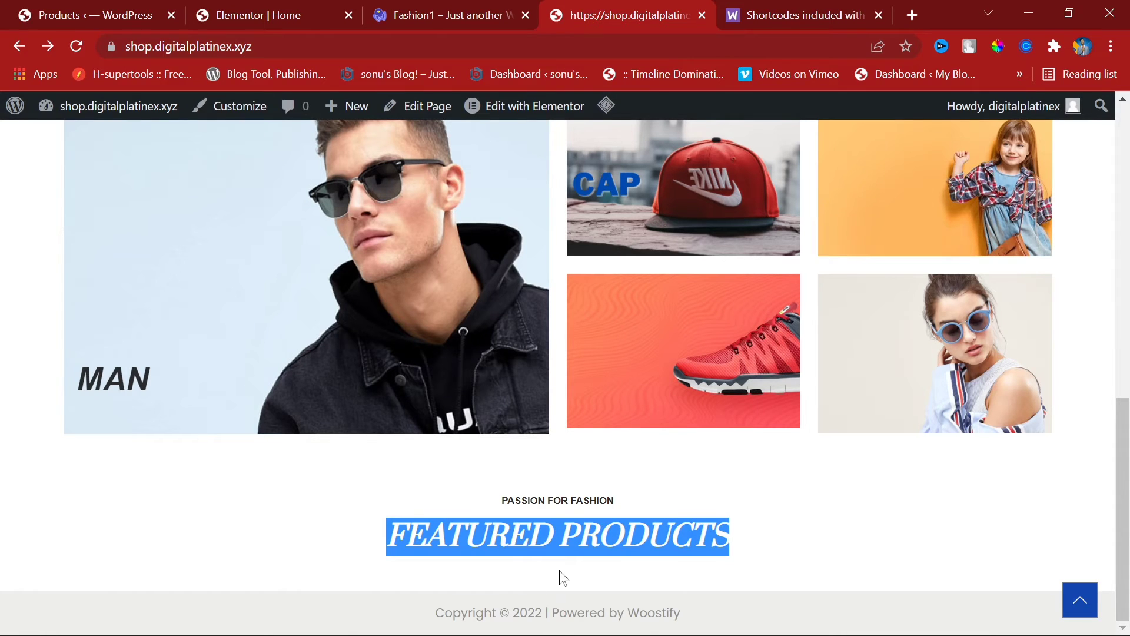
{"action": "left_click", "coordinate": [564, 577]}
{"action": "left_click", "coordinate": [156, 8]}
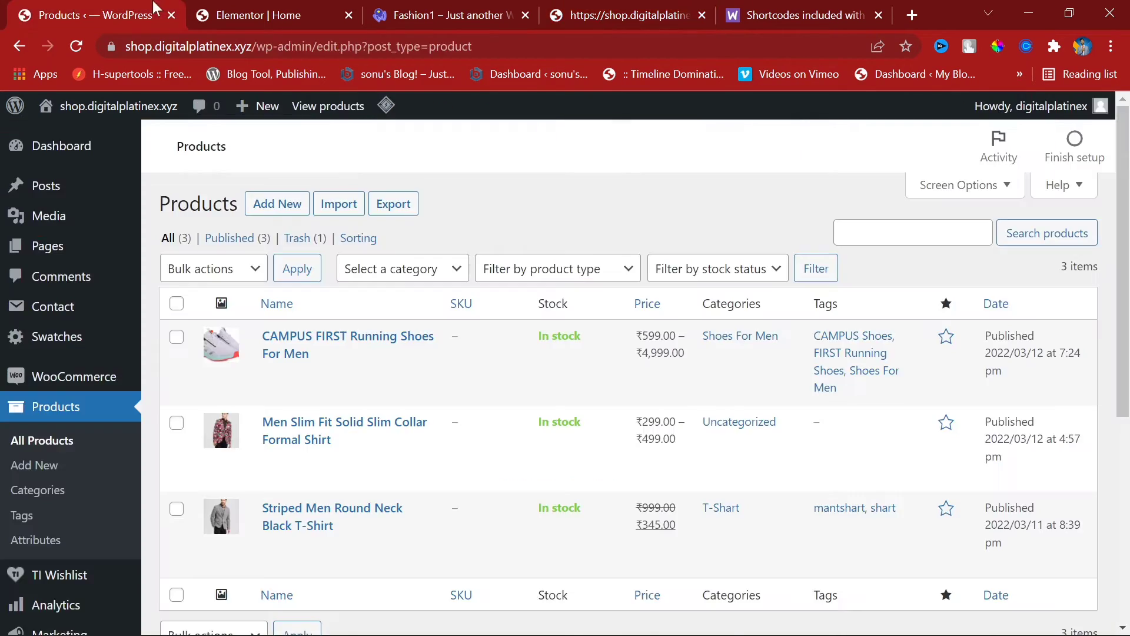
Step: Star the first and third products in the list, the running shoes and striped T-shirt
{"action": "left_click", "coordinate": [947, 338]}
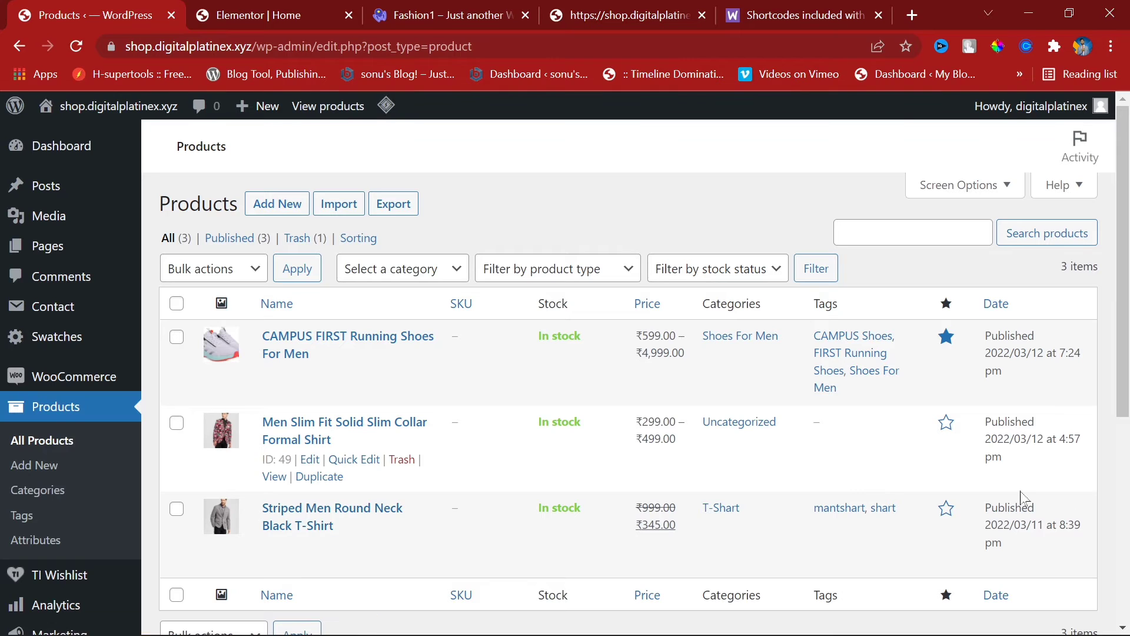
{"action": "left_click", "coordinate": [945, 509]}
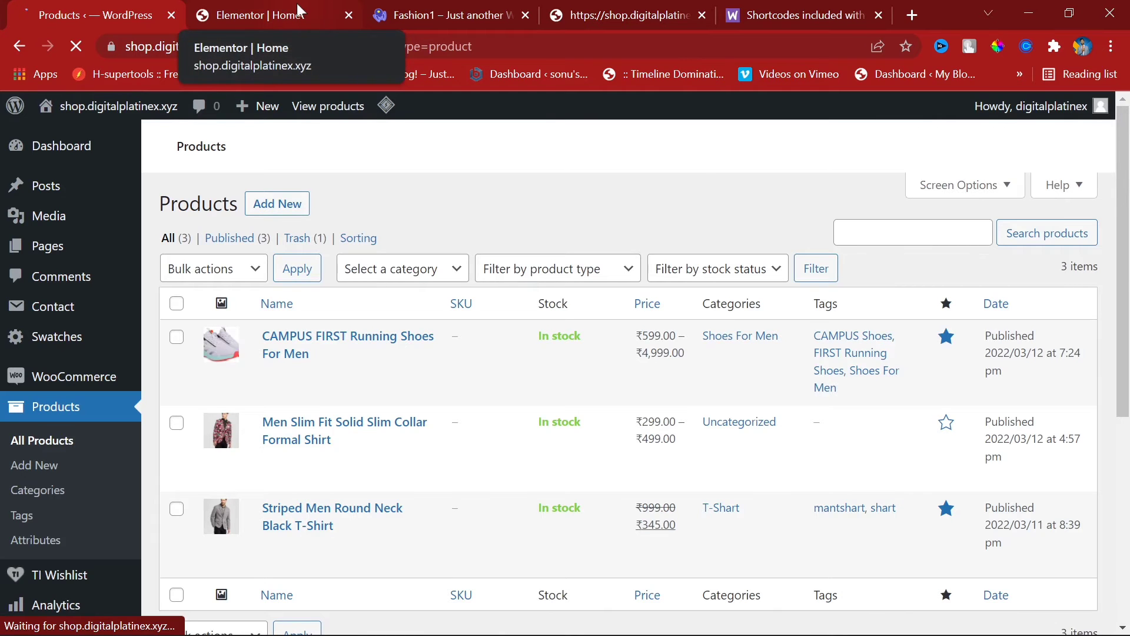
Step: Reload the live shop page several times, then reapply the products shortcode in Elementor
{"action": "left_click", "coordinate": [297, 2]}
{"action": "left_click", "coordinate": [420, 10]}
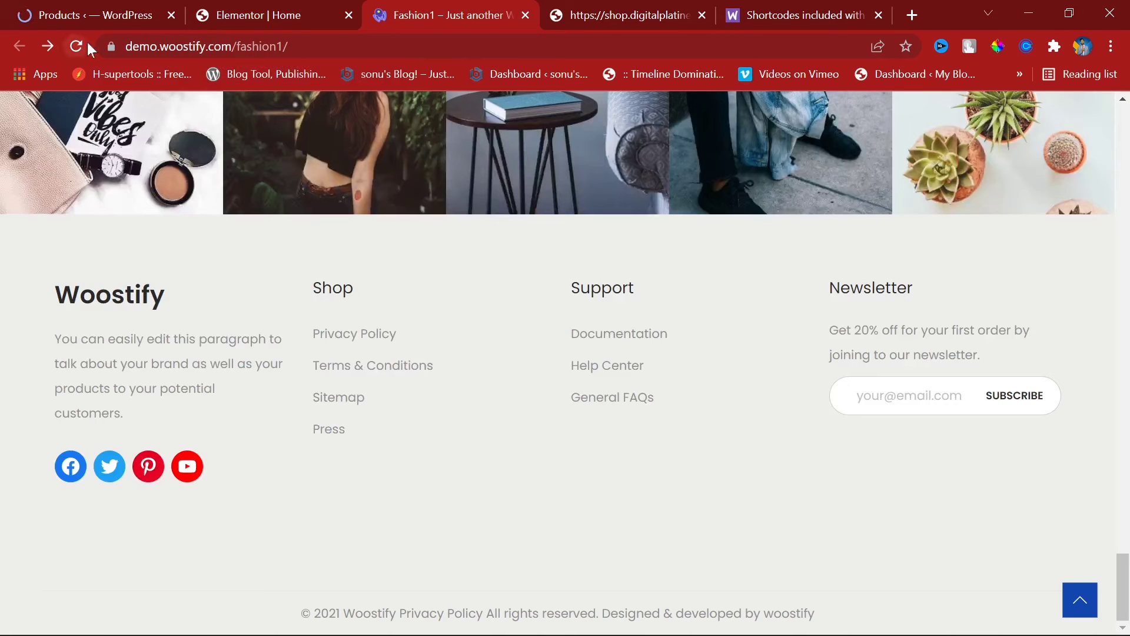
{"action": "left_click", "coordinate": [570, 3]}
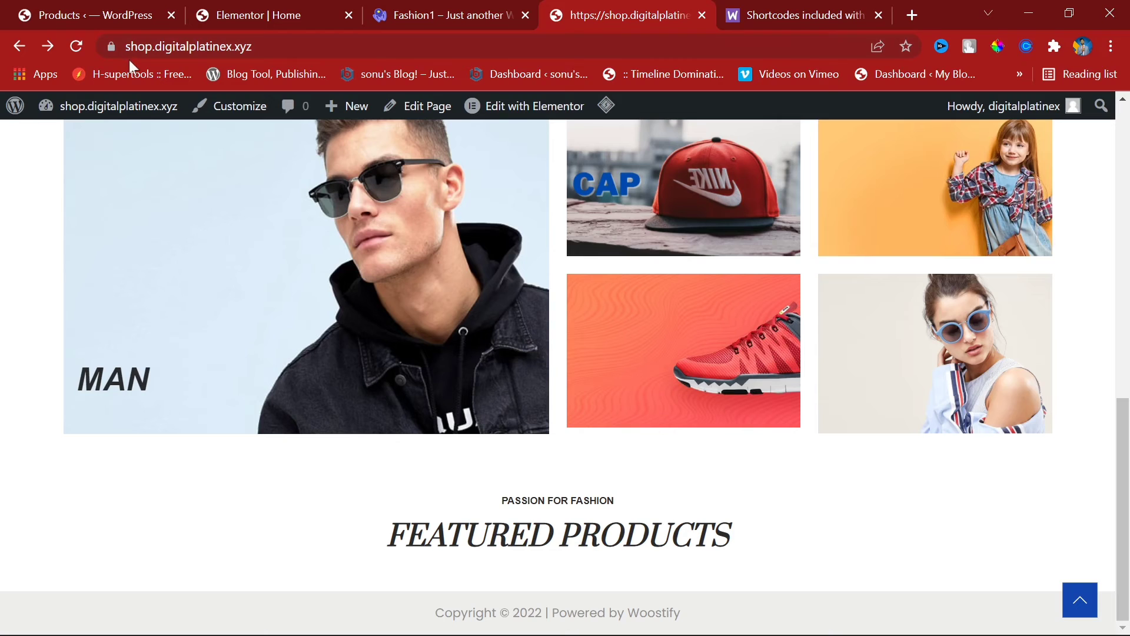
{"action": "key", "text": "F5"}
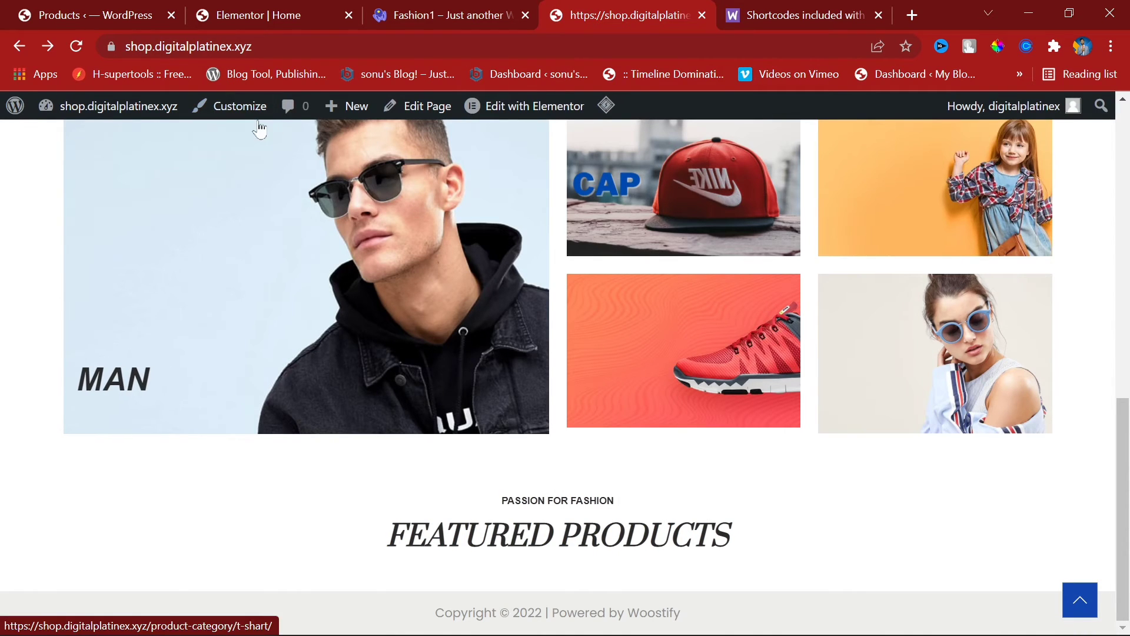
{"action": "key", "text": "ctrl+l"}
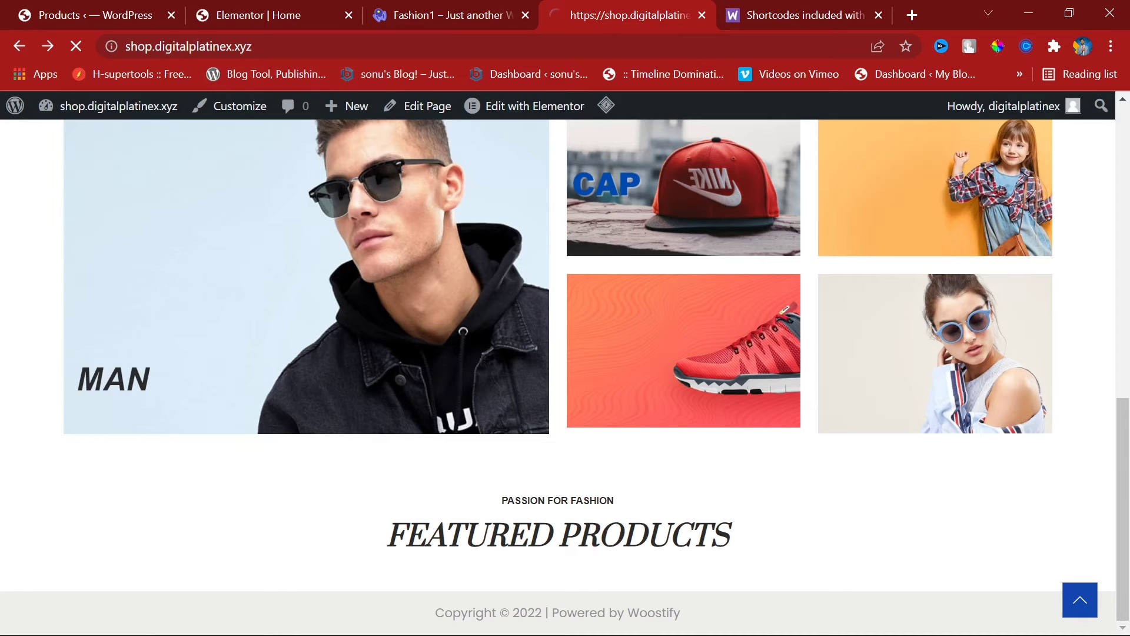
{"action": "key", "text": "Return"}
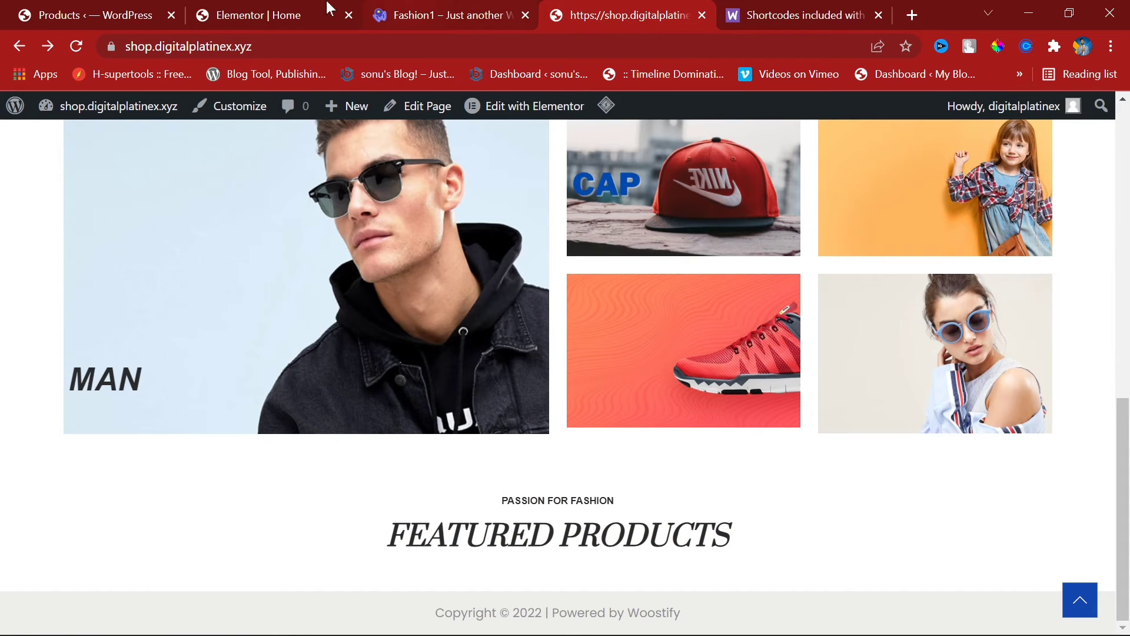
{"action": "left_click", "coordinate": [328, 11]}
{"action": "left_click", "coordinate": [220, 206]}
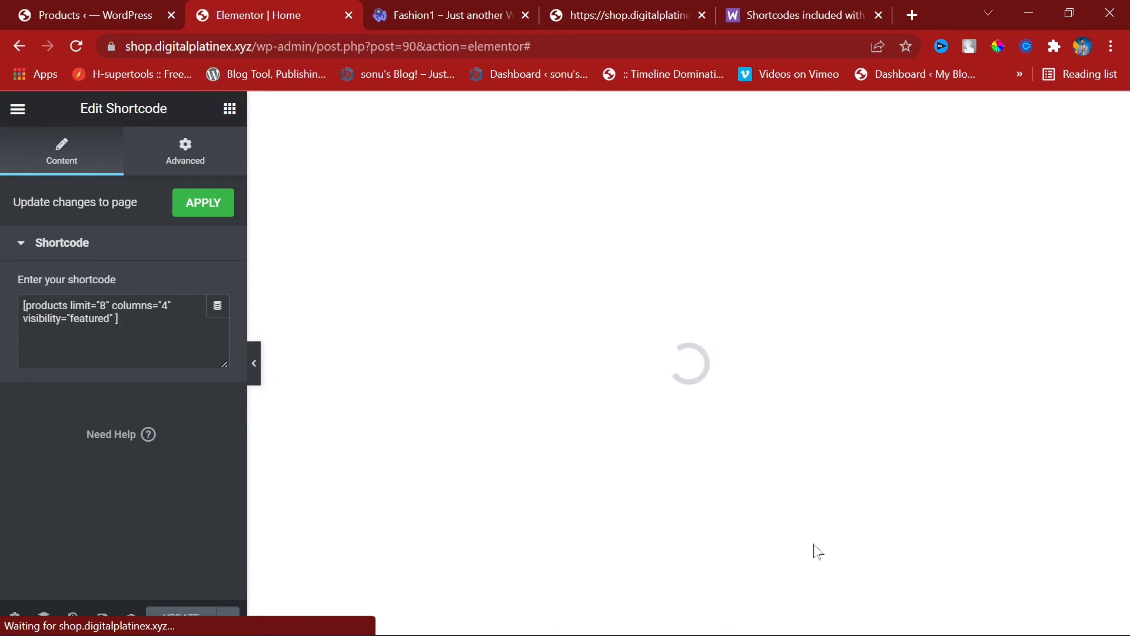
Step: Select the Featured Products shortcode widget and reapply the shortcode to refresh the preview
{"action": "scroll", "coordinate": [852, 500], "scroll_direction": "up", "scroll_amount": 6}
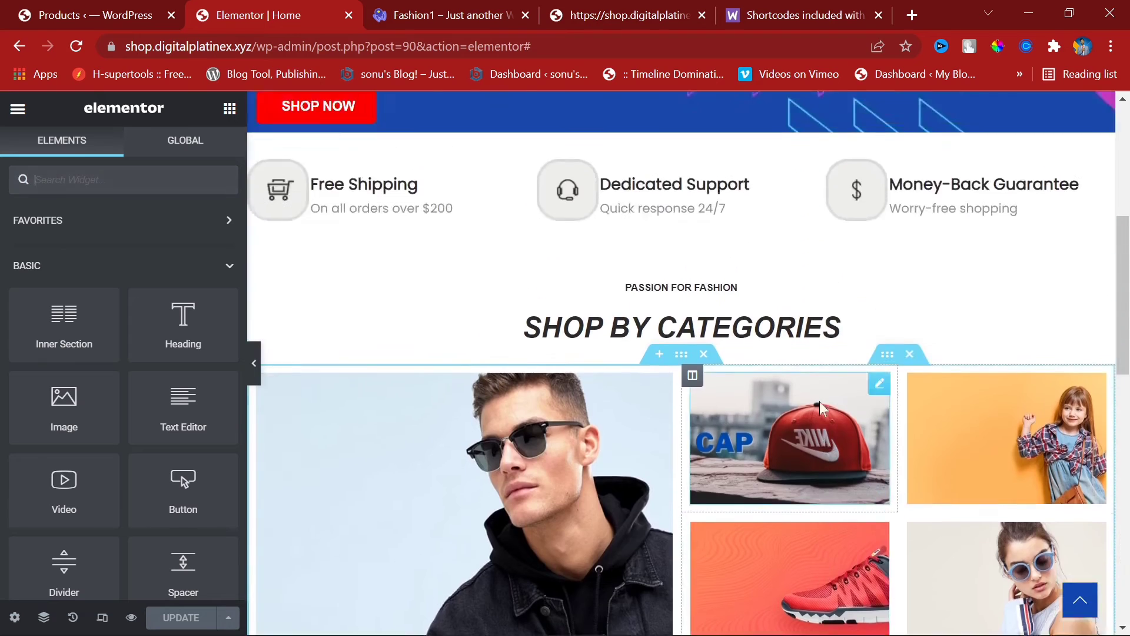
{"action": "scroll", "coordinate": [806, 407], "scroll_direction": "up", "scroll_amount": 5}
{"action": "scroll", "coordinate": [824, 406], "scroll_direction": "down", "scroll_amount": 15}
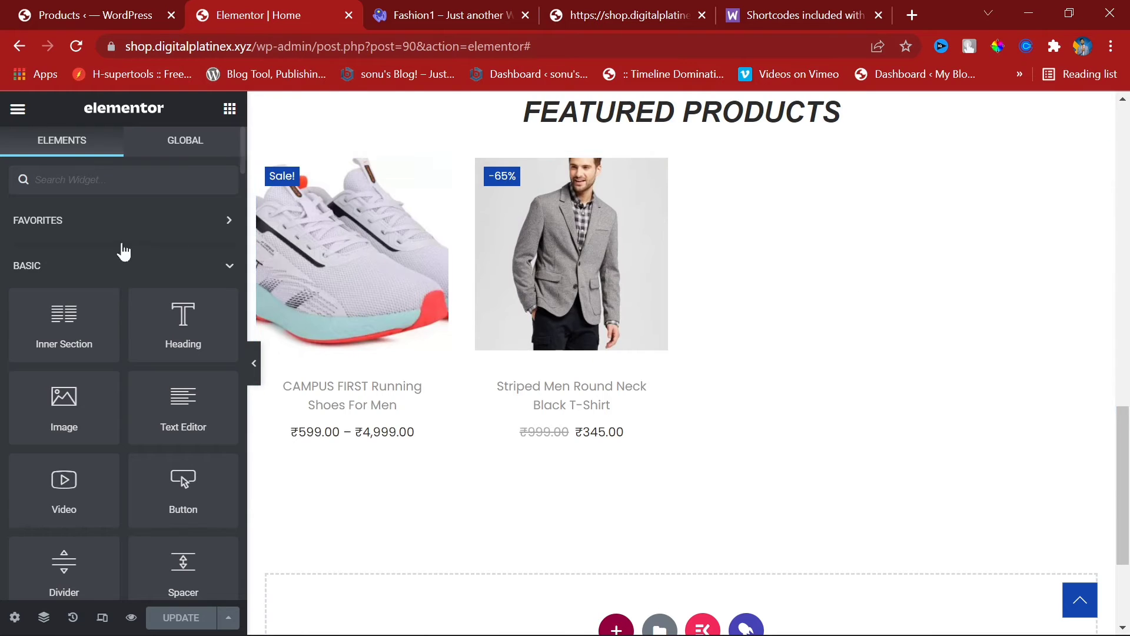
{"action": "scroll", "coordinate": [530, 412], "scroll_direction": "up", "scroll_amount": 3}
{"action": "left_click", "coordinate": [533, 414]}
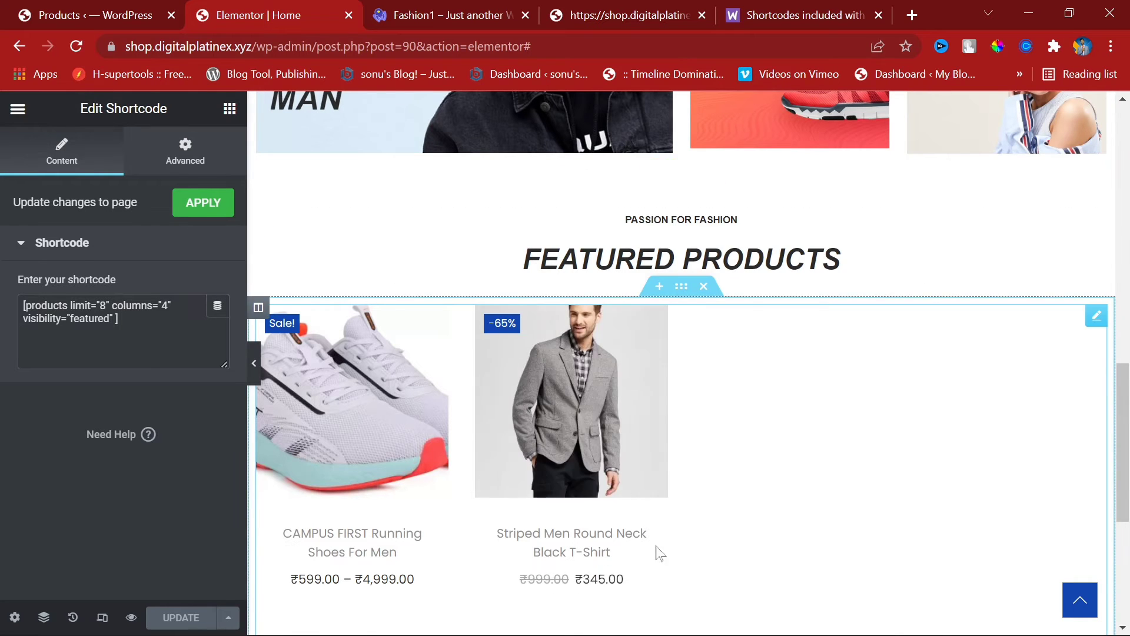
{"action": "scroll", "coordinate": [659, 553], "scroll_direction": "down", "scroll_amount": 5}
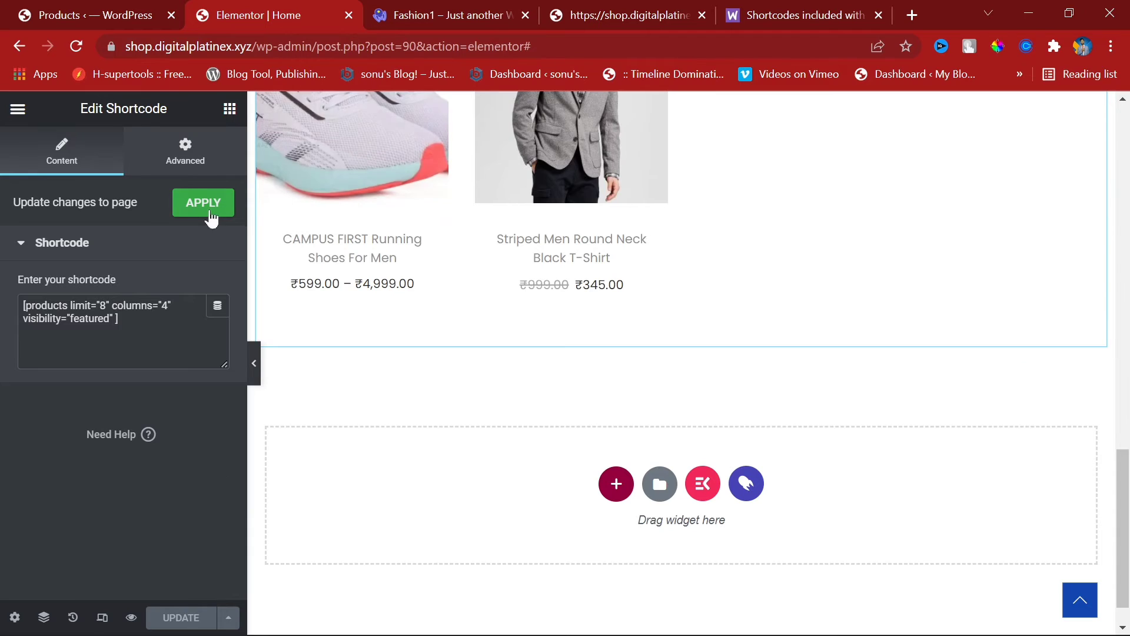
{"action": "left_click", "coordinate": [211, 216]}
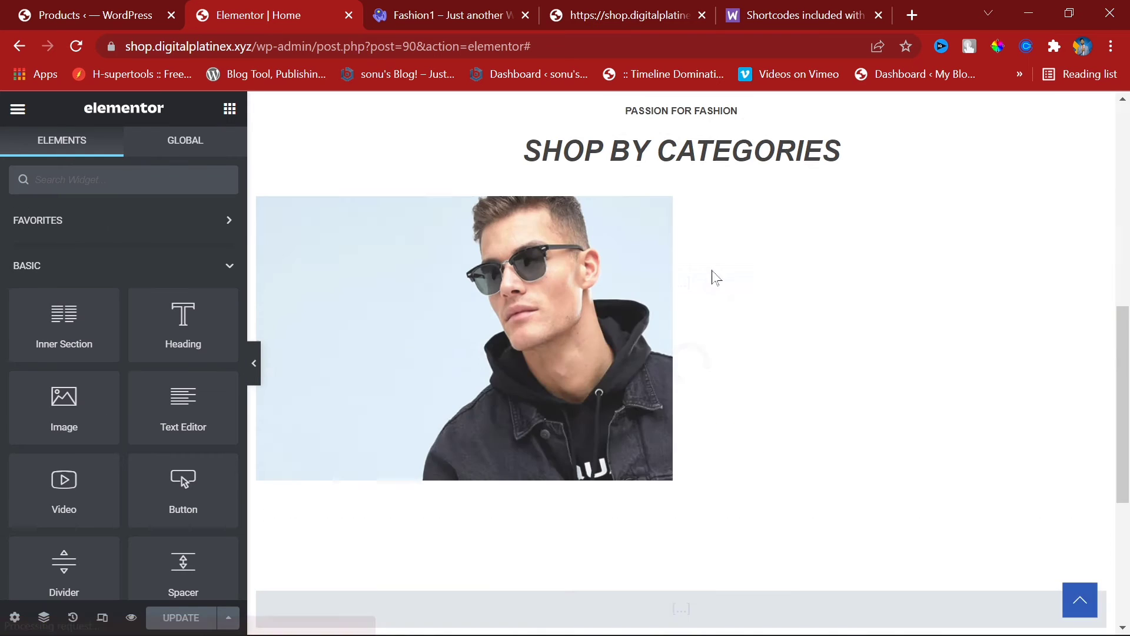
{"action": "scroll", "coordinate": [712, 277], "scroll_direction": "up", "scroll_amount": 10}
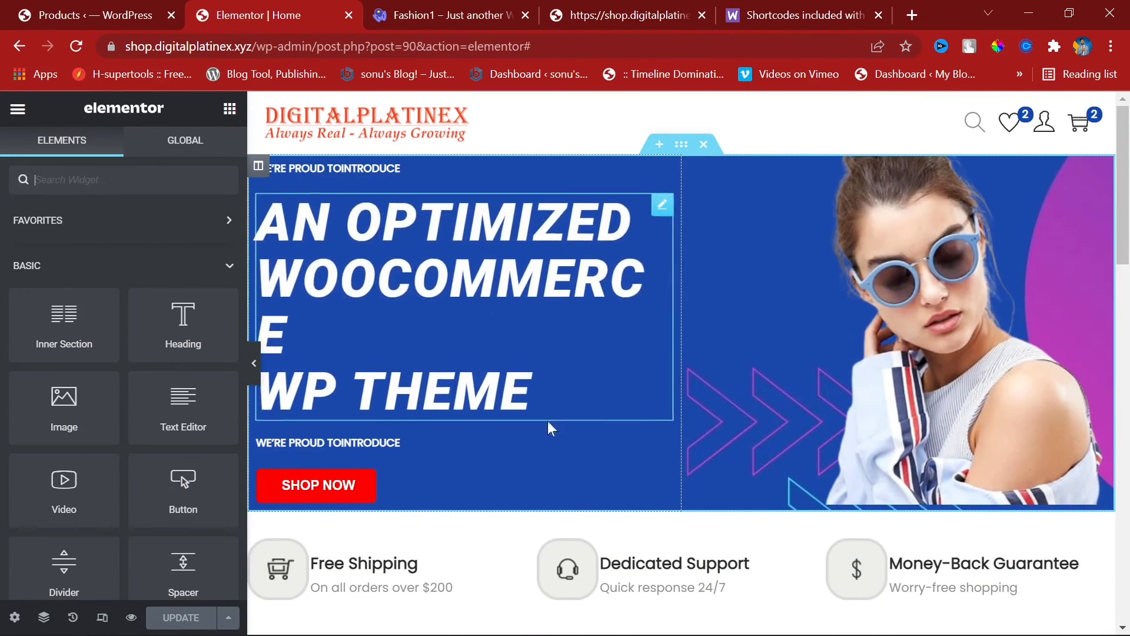
{"action": "scroll", "coordinate": [550, 426], "scroll_direction": "down", "scroll_amount": 12}
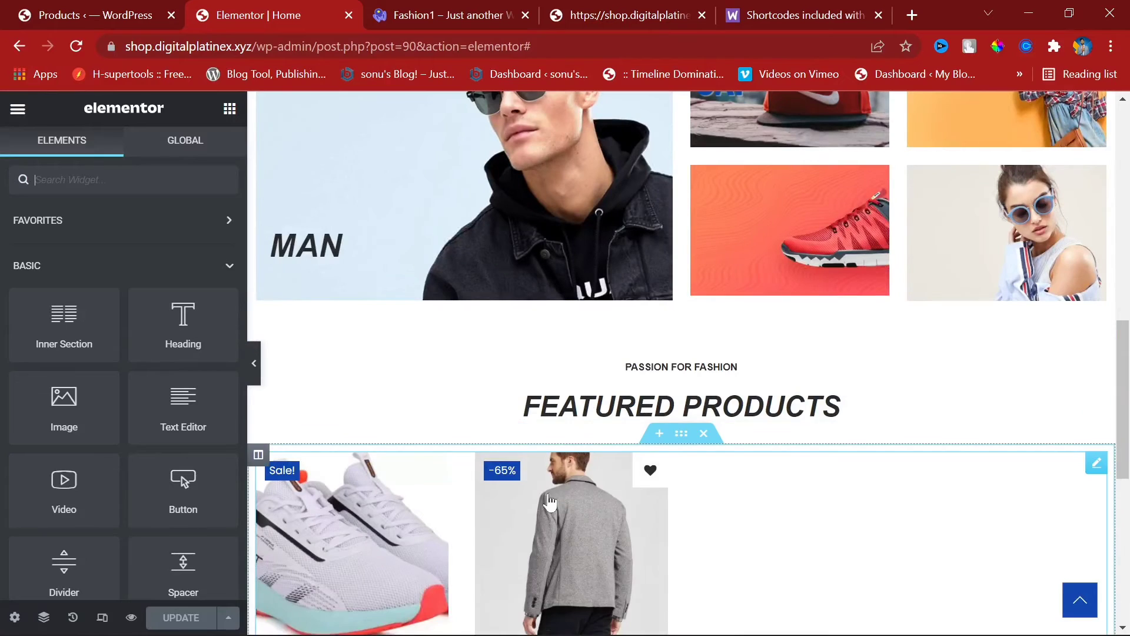
Step: Open the live site in a new tab from the admin Visit Site link
{"action": "left_click", "coordinate": [124, 8]}
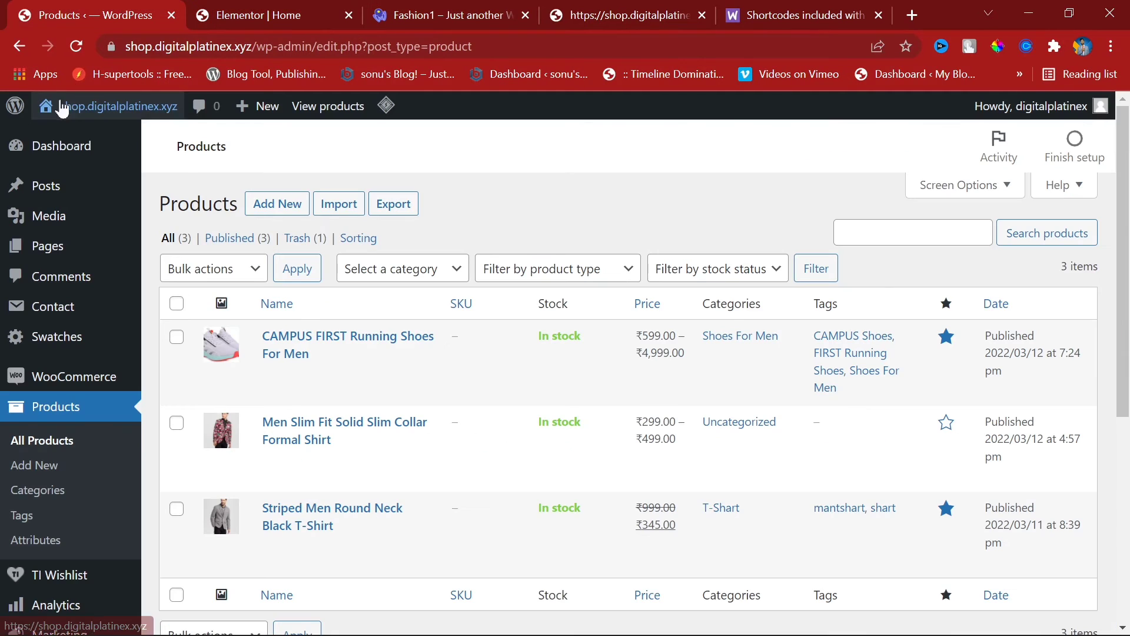
{"action": "right_click", "coordinate": [90, 146]}
{"action": "left_click", "coordinate": [159, 154]}
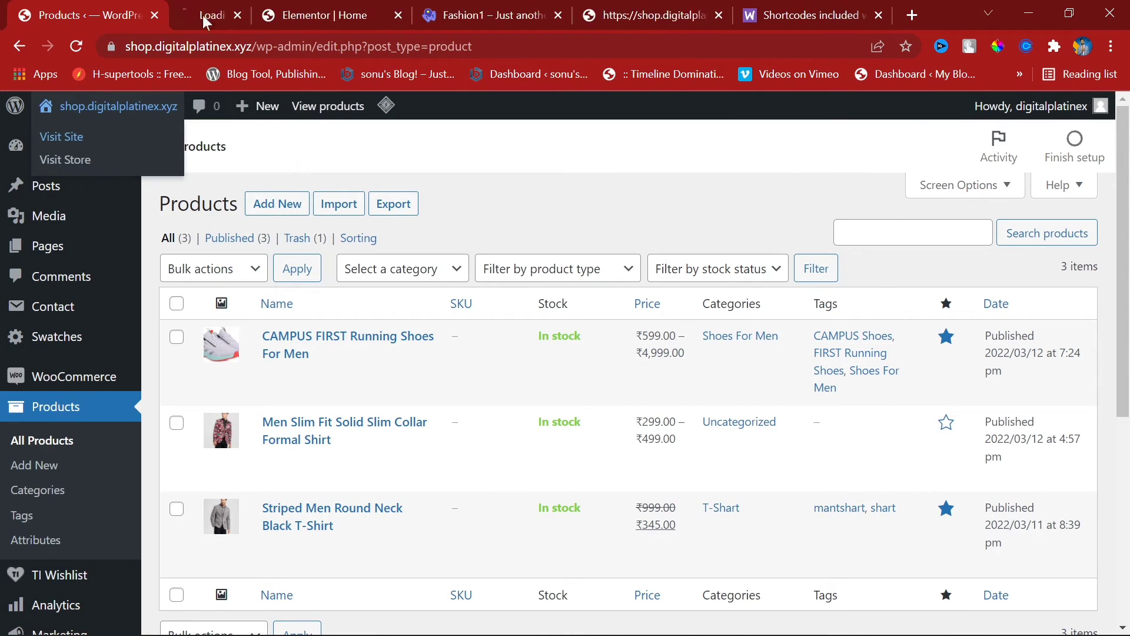
{"action": "left_click_drag", "start_coordinate": [203, 15], "coordinate": [412, 18]}
{"action": "scroll", "coordinate": [474, 317], "scroll_direction": "down", "scroll_amount": 12}
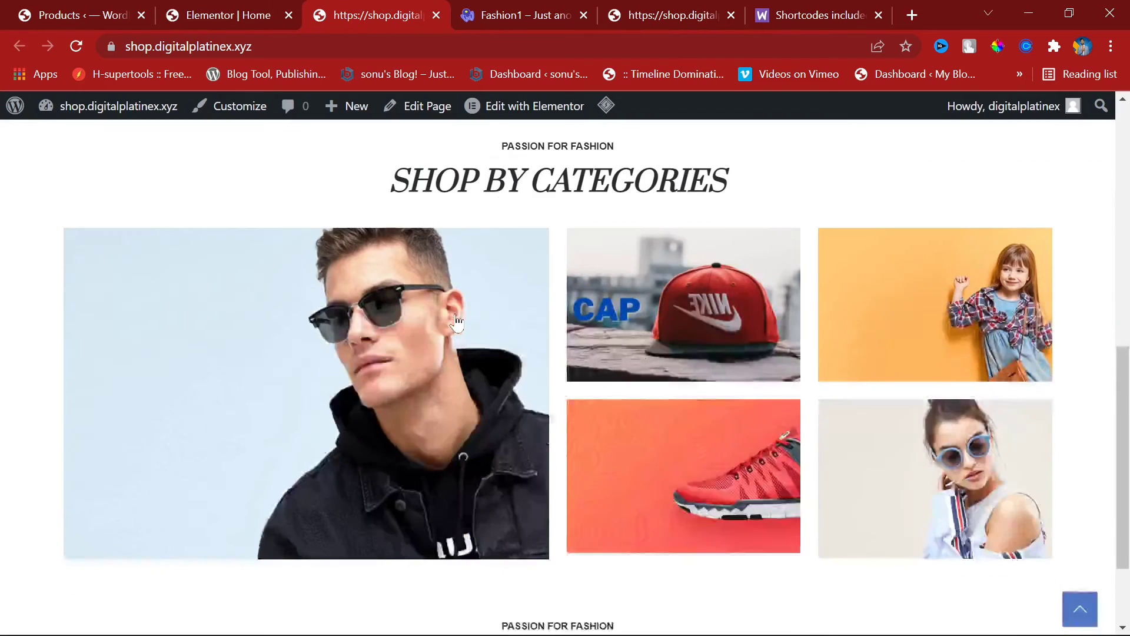
{"action": "left_click", "coordinate": [475, 3]}
{"action": "left_click", "coordinate": [664, 1]}
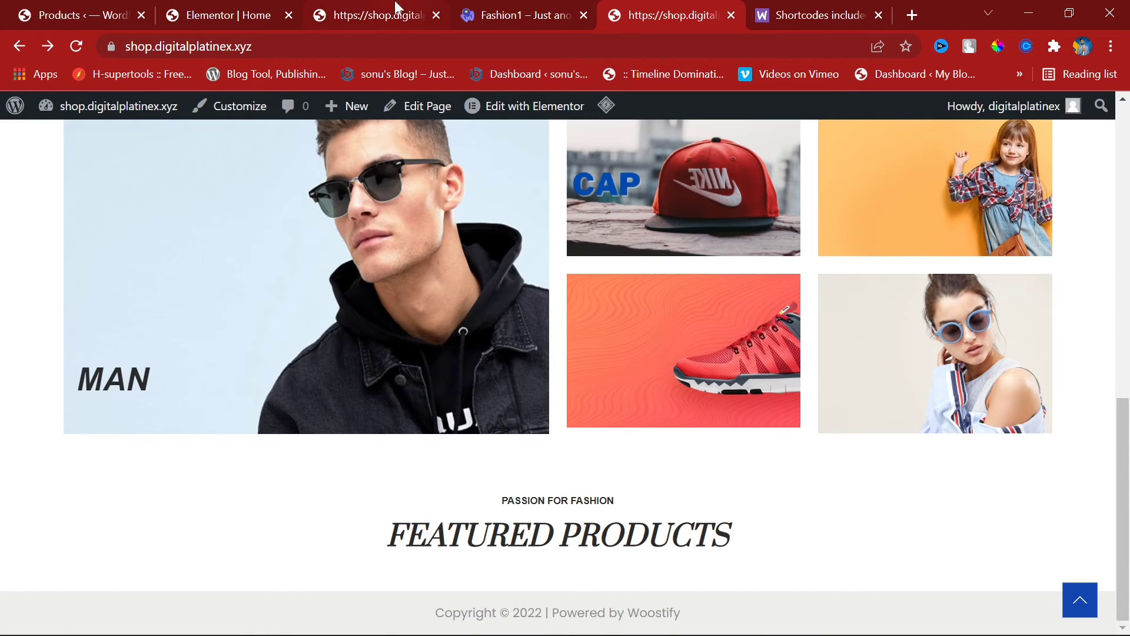
{"action": "left_click", "coordinate": [233, 7]}
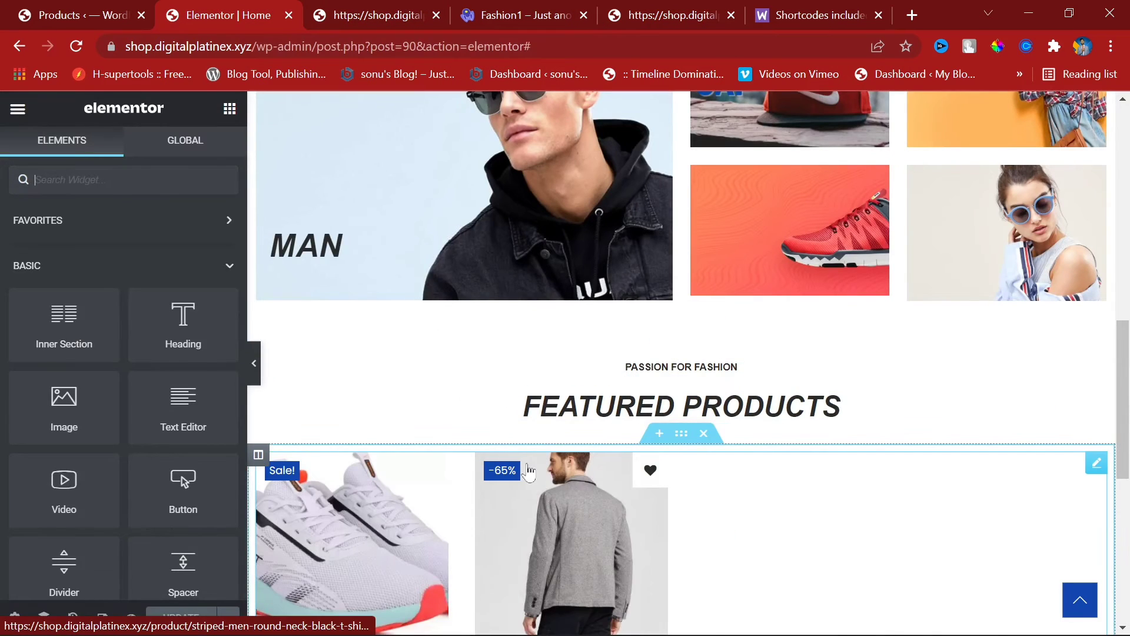
Step: Set the featured-products shortcode limit to 8 and save the homepage
{"action": "left_click", "coordinate": [573, 506]}
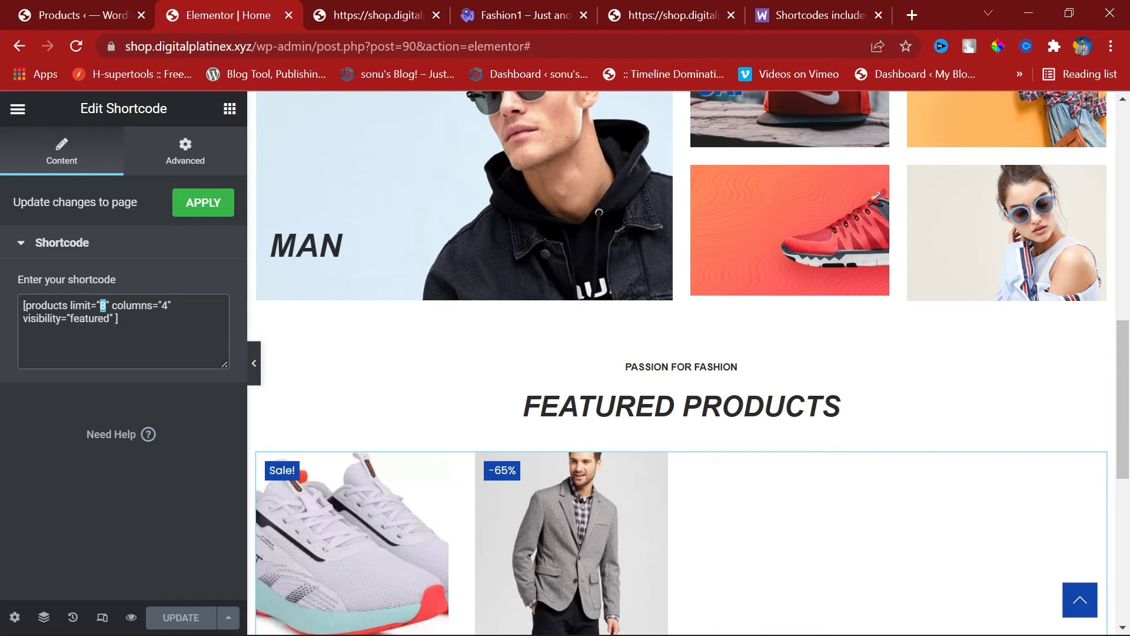
{"action": "type", "text": "8"}
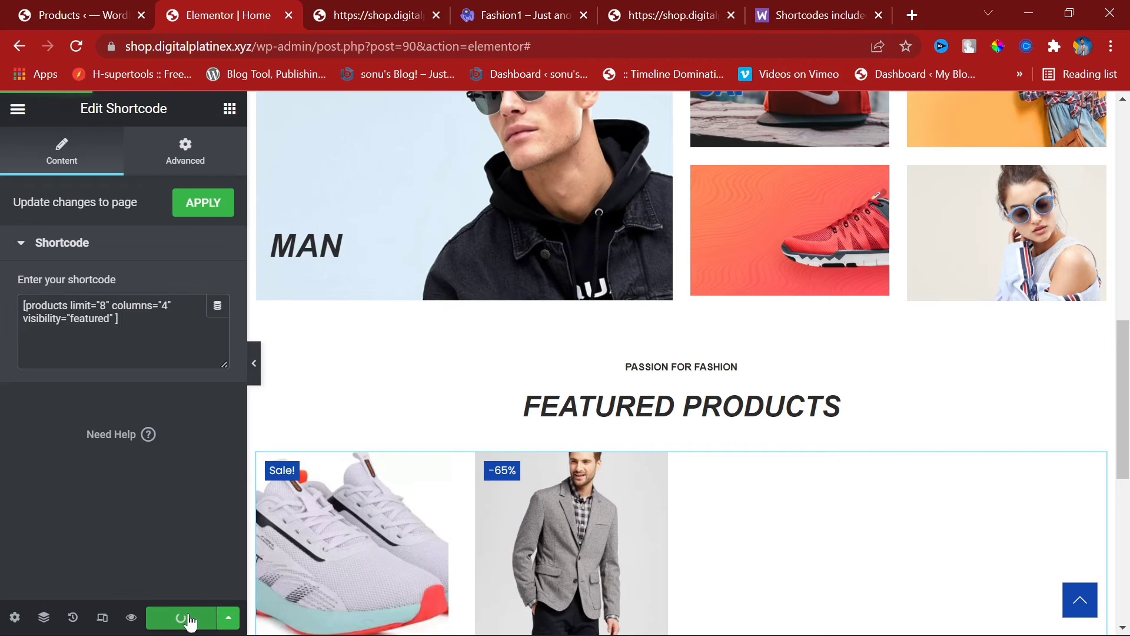
{"action": "left_click", "coordinate": [410, 7]}
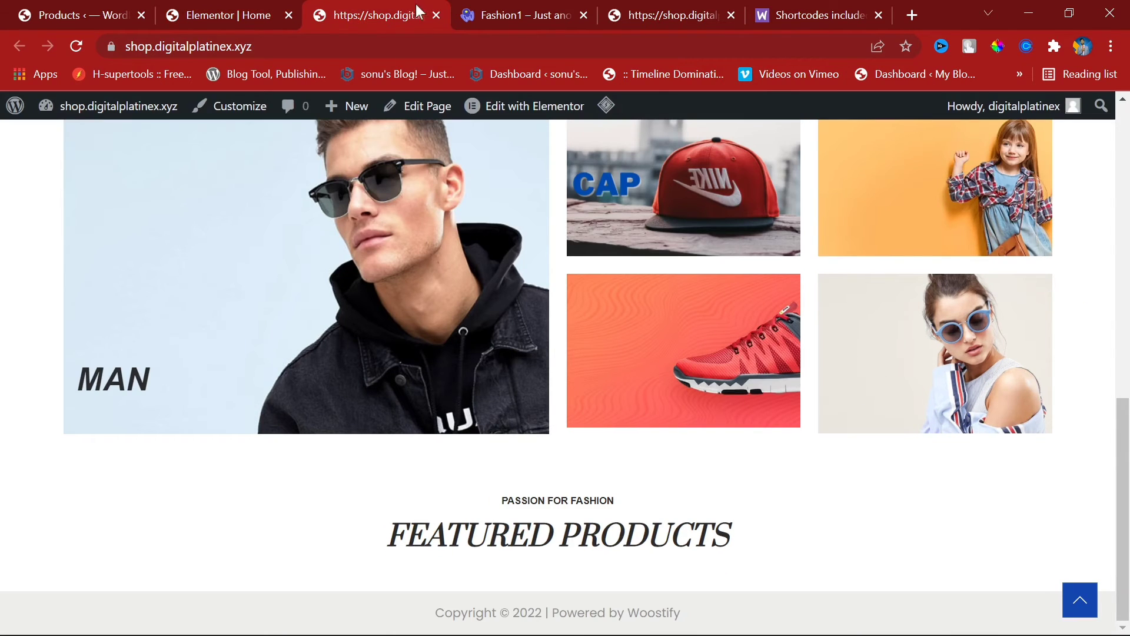
Step: Reload the live shop homepage, close the CAMPUS FIRST product tab, and return to the shop home page
{"action": "left_click", "coordinate": [76, 46]}
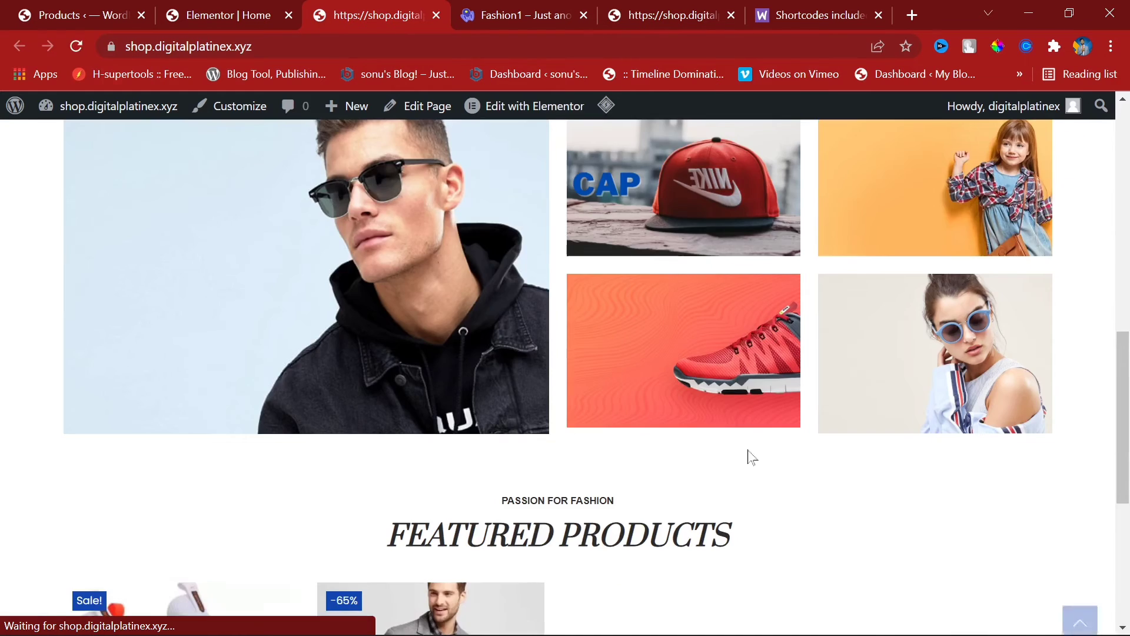
{"action": "scroll", "coordinate": [746, 457], "scroll_direction": "down", "scroll_amount": 6}
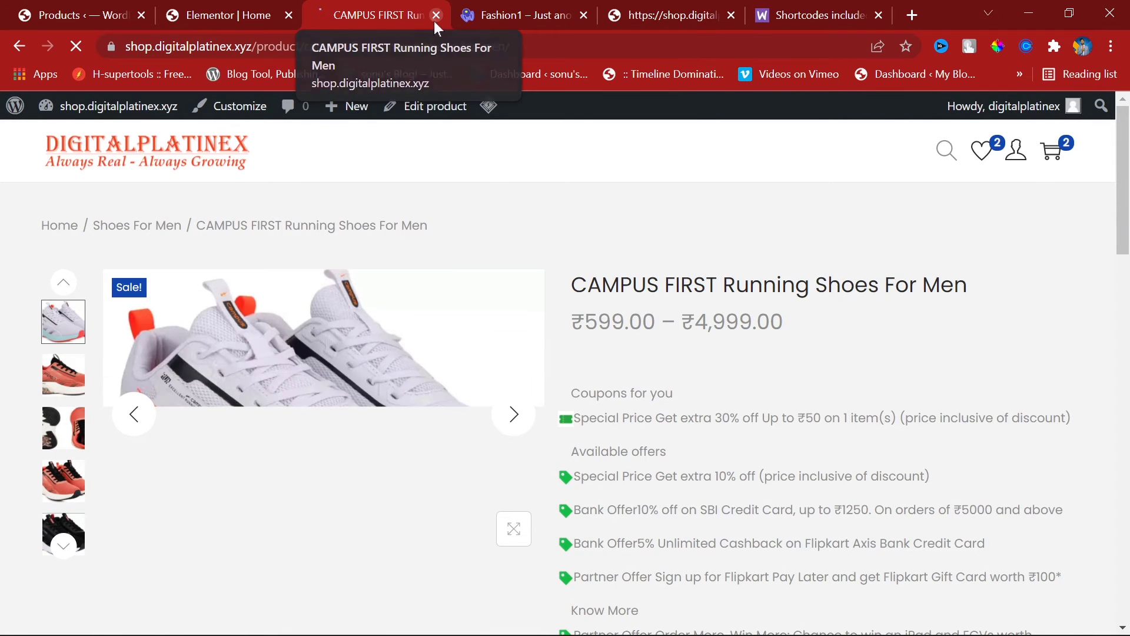
{"action": "left_click", "coordinate": [435, 21]}
{"action": "left_click_drag", "start_coordinate": [454, 8], "coordinate": [318, 29]}
{"action": "left_click", "coordinate": [58, 47]}
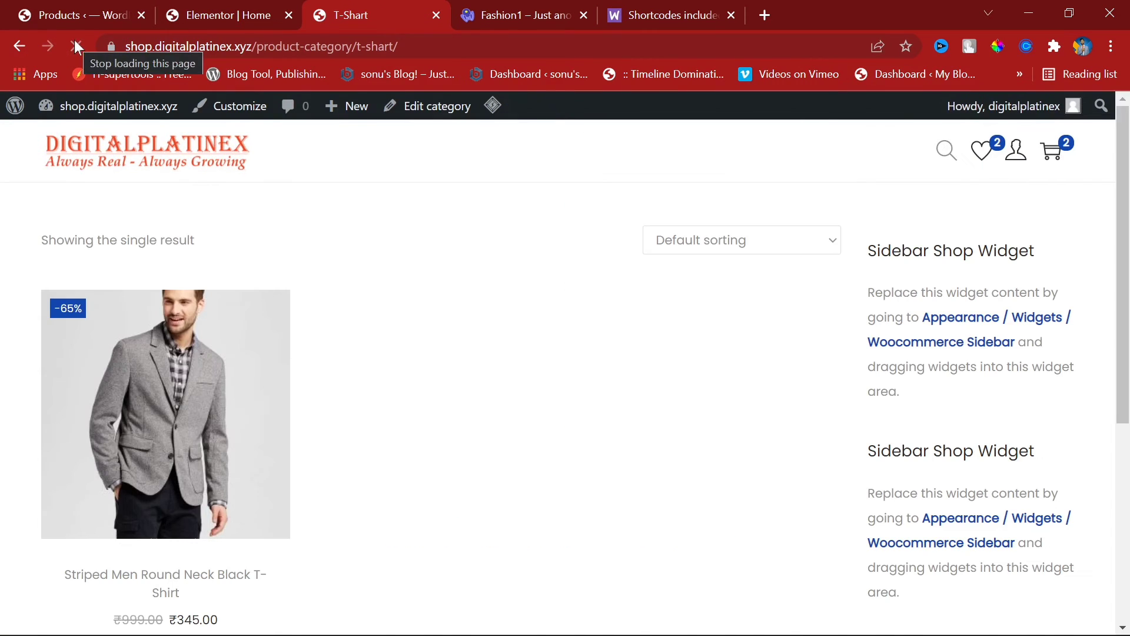
{"action": "left_click", "coordinate": [20, 46]}
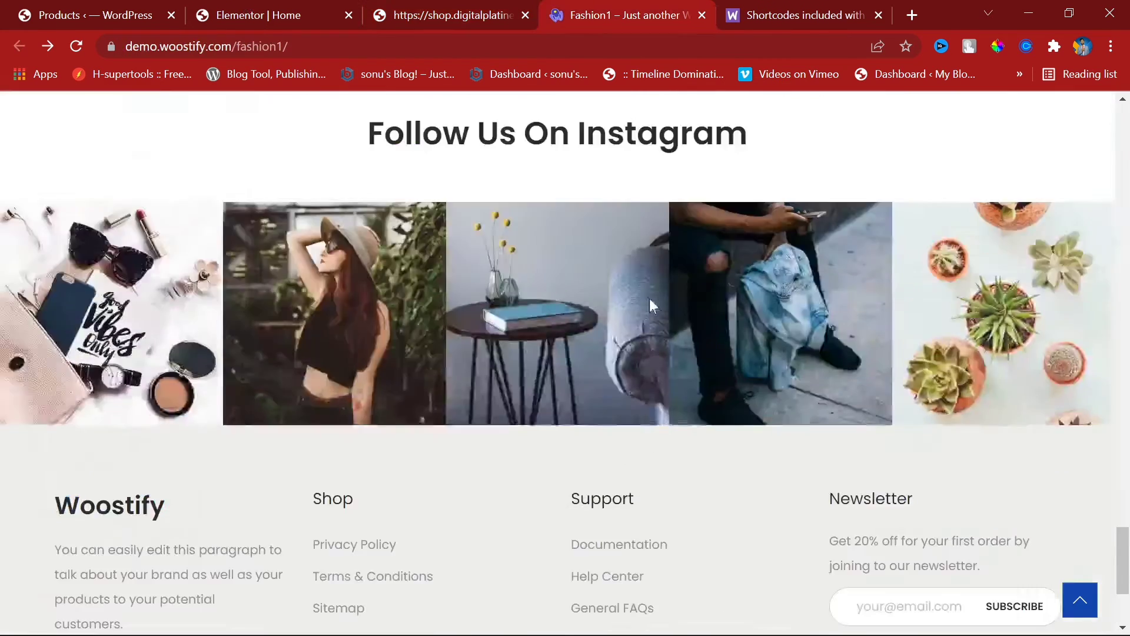
Step: Review the Fashion1 demo, then read the Best Selling Products example in the WooCommerce shortcode docs
{"action": "scroll", "coordinate": [649, 299], "scroll_direction": "up", "scroll_amount": 9}
{"action": "left_click", "coordinate": [657, 379]}
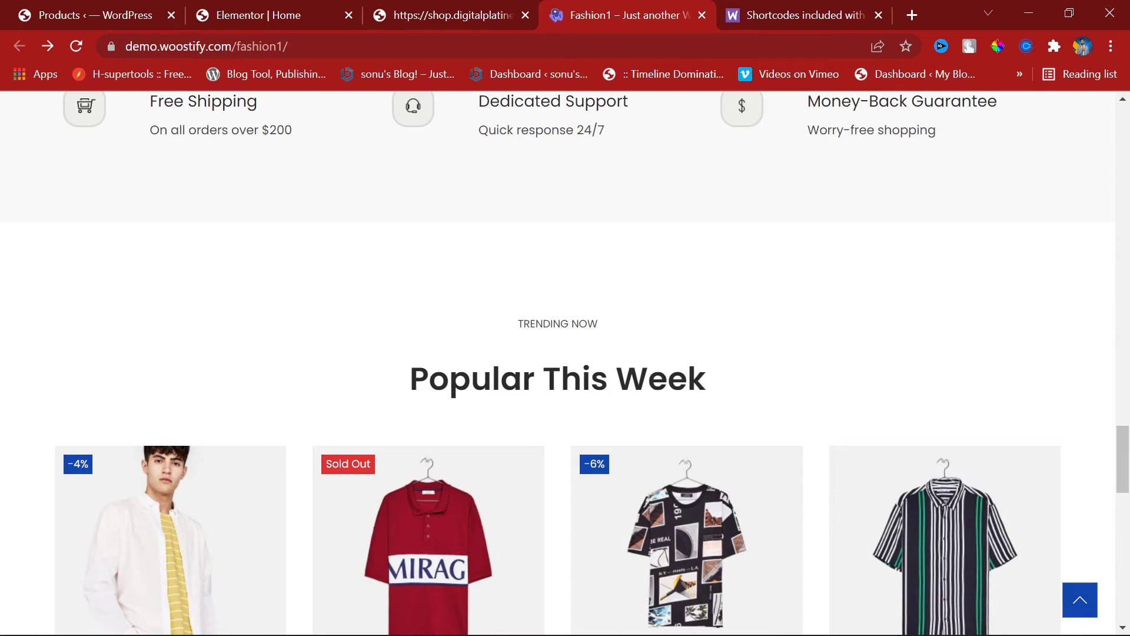
{"action": "left_click", "coordinate": [779, 12]}
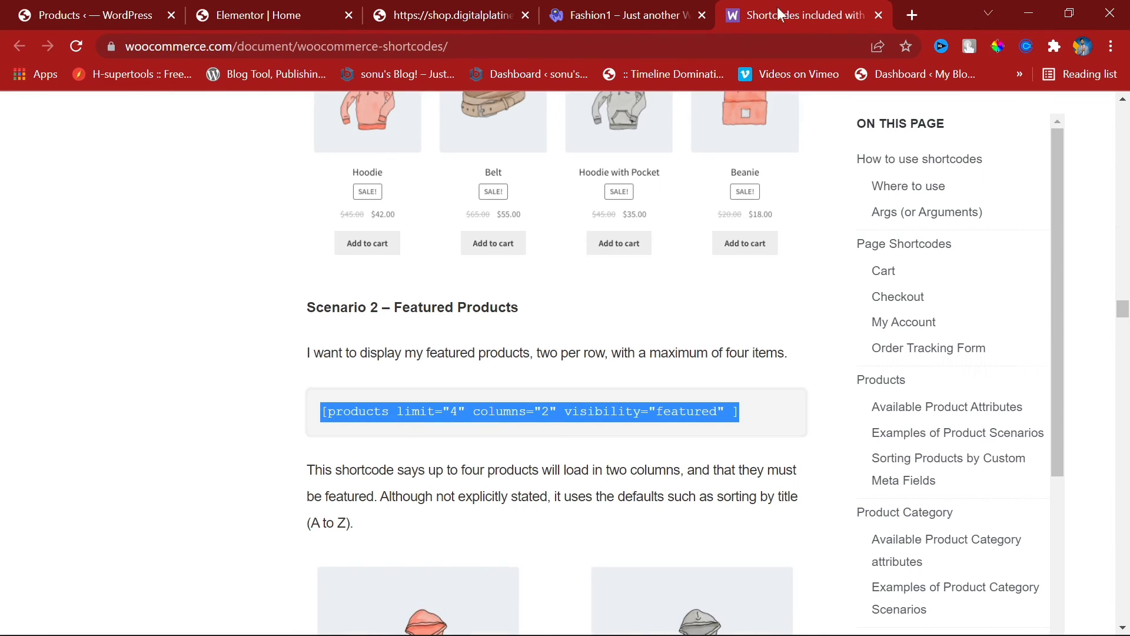
{"action": "left_click", "coordinate": [573, 312]}
{"action": "scroll", "coordinate": [533, 325], "scroll_direction": "down", "scroll_amount": 10}
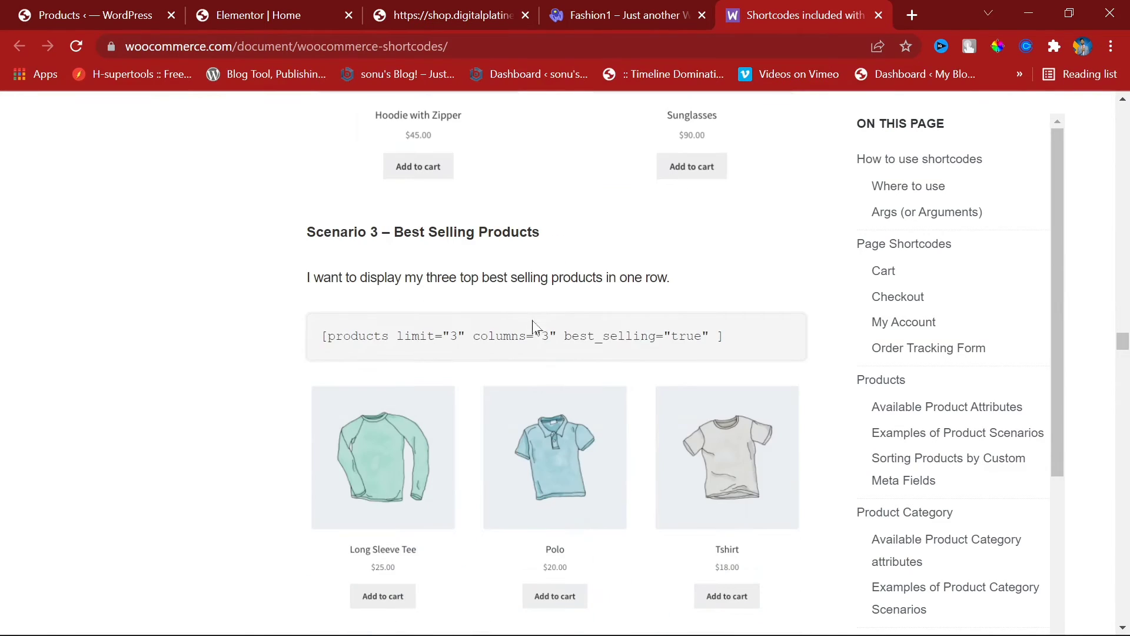
{"action": "scroll", "coordinate": [711, 328], "scroll_direction": "down", "scroll_amount": 3}
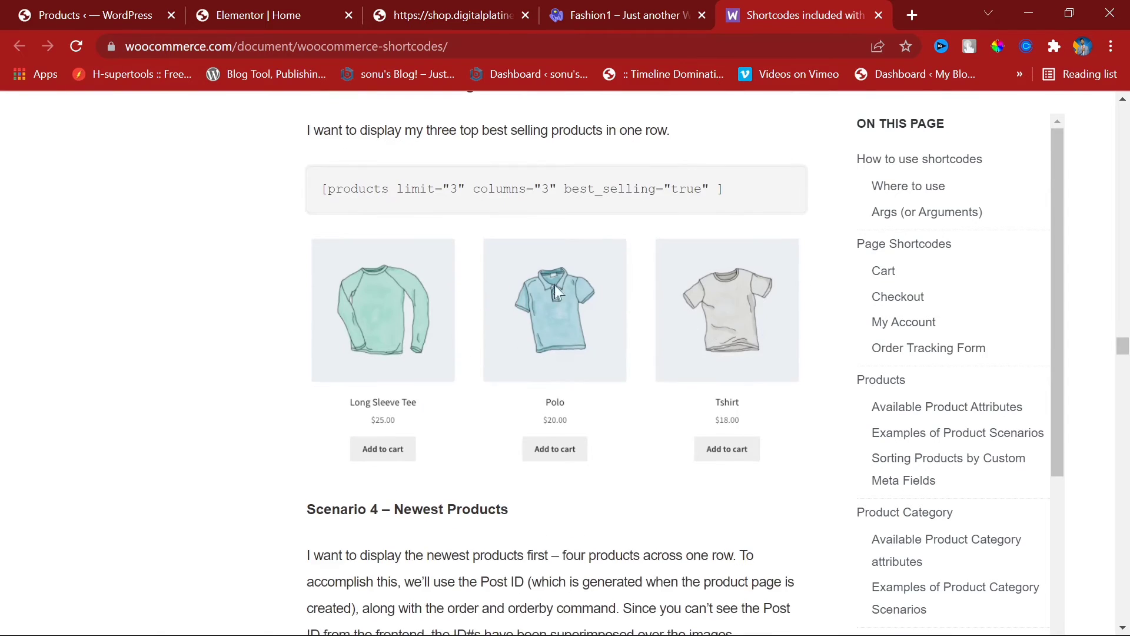
{"action": "scroll", "coordinate": [555, 285], "scroll_direction": "up", "scroll_amount": 5}
{"action": "left_click_drag", "start_coordinate": [391, 379], "coordinate": [564, 385]}
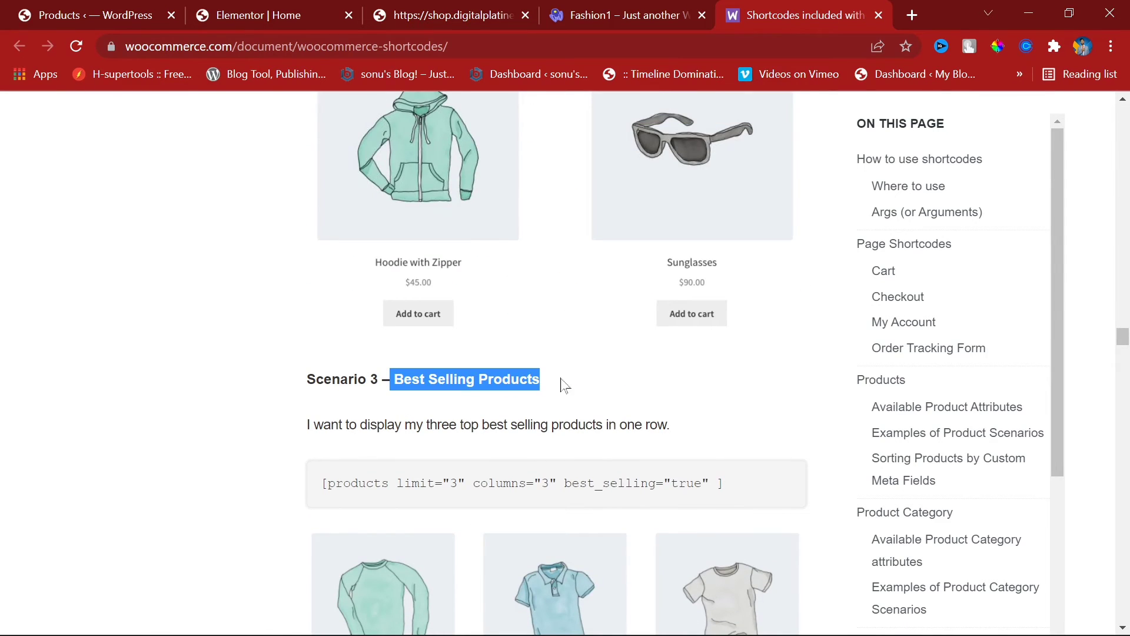
Step: Compare the live shop's Featured Products with the Fashion1 demo, then return to the Elementor editor
{"action": "left_click", "coordinate": [503, 7]}
{"action": "scroll", "coordinate": [562, 223], "scroll_direction": "up", "scroll_amount": 3}
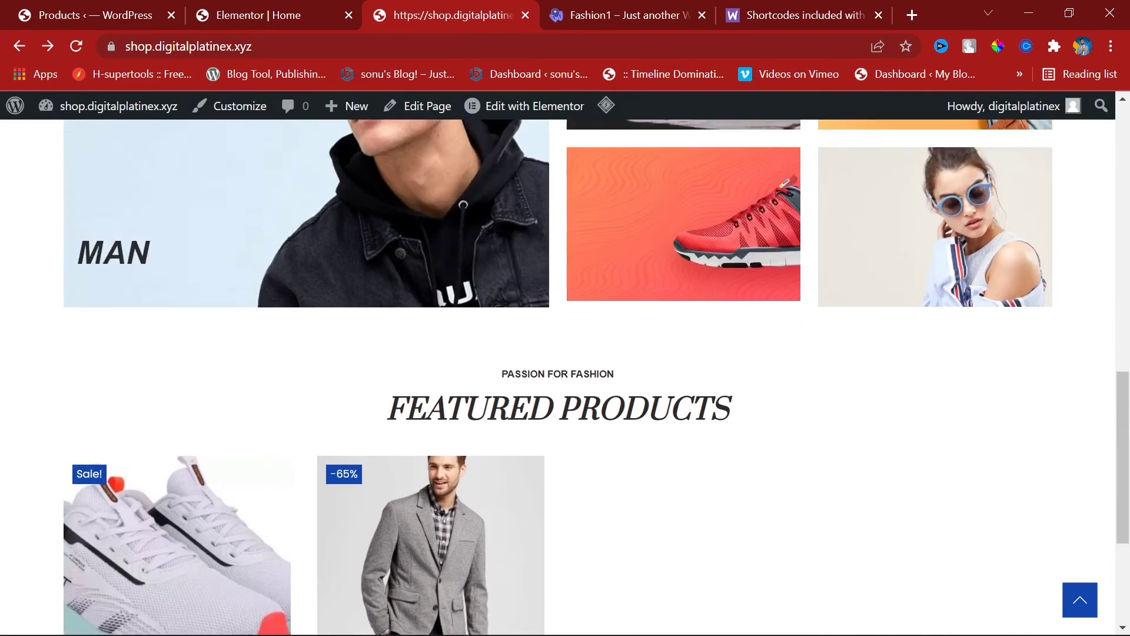
{"action": "scroll", "coordinate": [591, 350], "scroll_direction": "down", "scroll_amount": 4}
{"action": "left_click", "coordinate": [599, 3]}
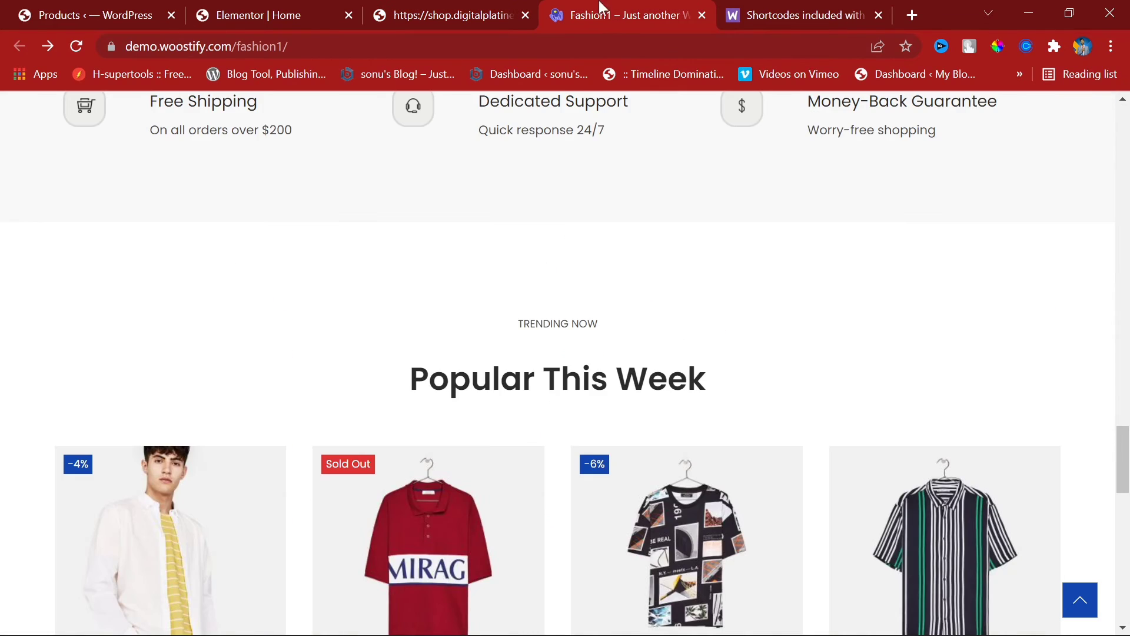
{"action": "scroll", "coordinate": [612, 534], "scroll_direction": "up", "scroll_amount": 8}
{"action": "scroll", "coordinate": [603, 473], "scroll_direction": "up", "scroll_amount": 10}
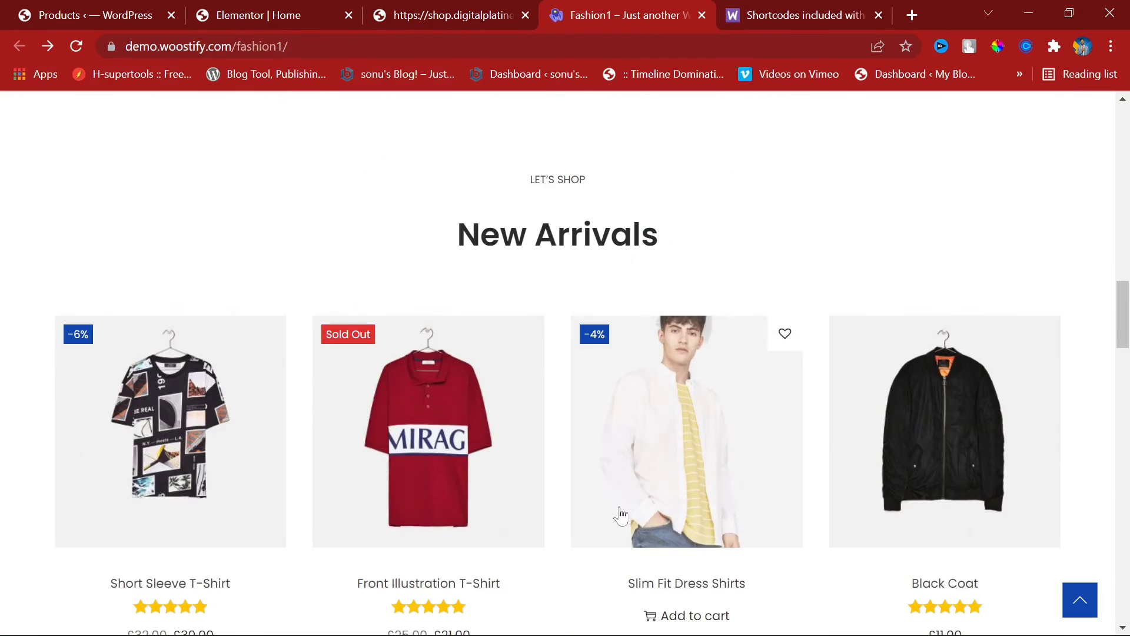
{"action": "scroll", "coordinate": [604, 474], "scroll_direction": "down", "scroll_amount": 10}
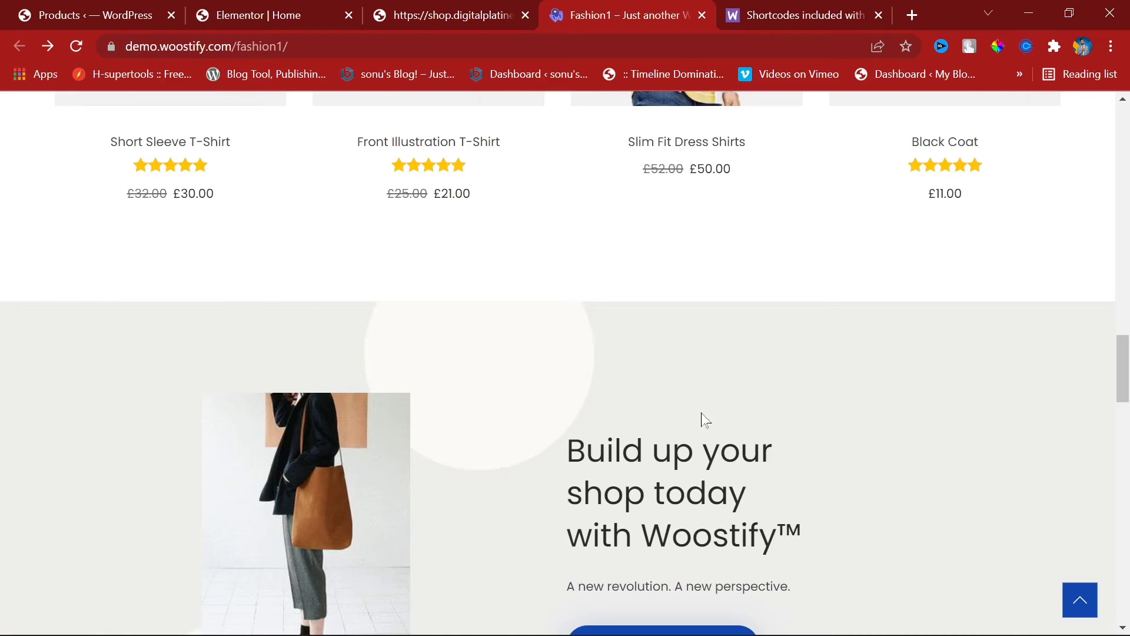
{"action": "scroll", "coordinate": [704, 418], "scroll_direction": "down", "scroll_amount": 6}
{"action": "scroll", "coordinate": [542, 192], "scroll_direction": "up", "scroll_amount": 4}
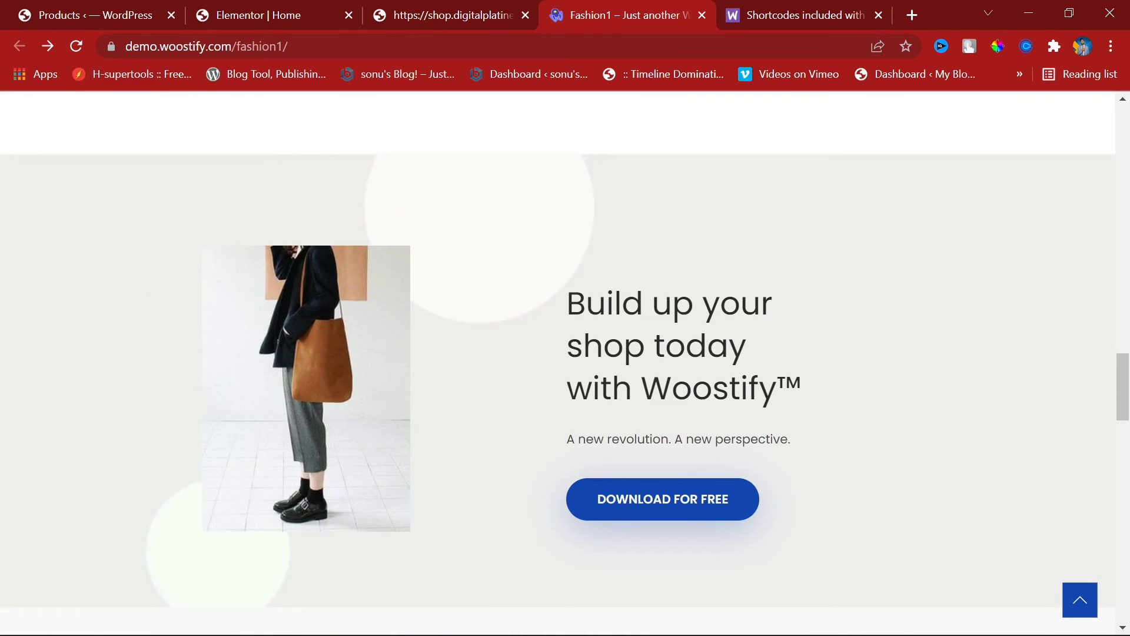
{"action": "left_click", "coordinate": [405, 7]}
{"action": "left_click", "coordinate": [277, 13]}
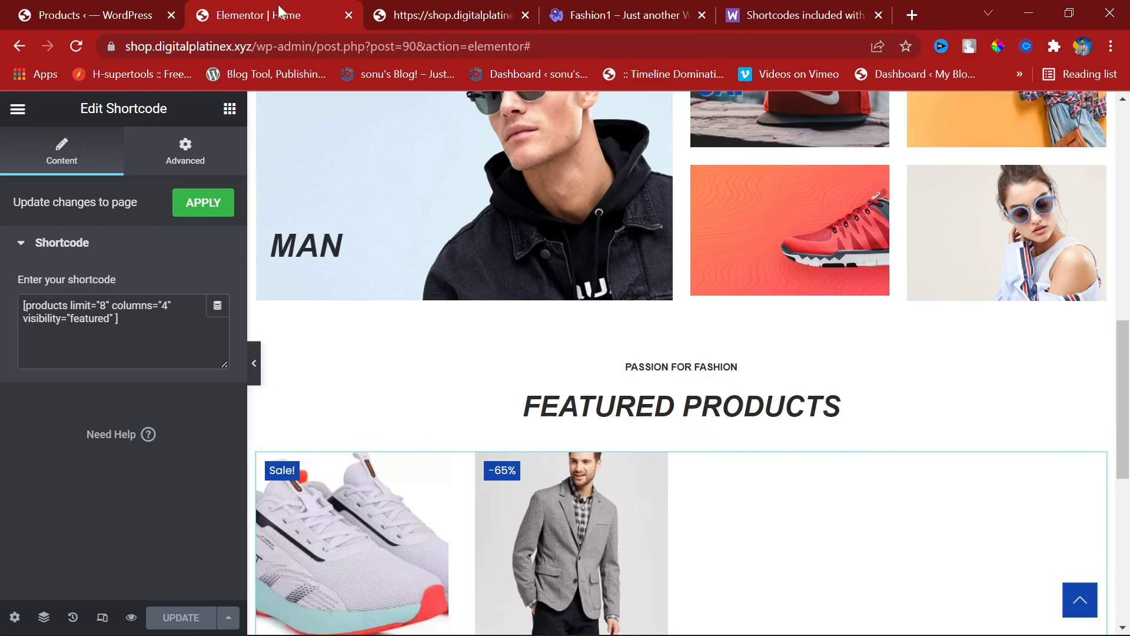
Step: Add a new one-column section below Featured Products
{"action": "scroll", "coordinate": [701, 504], "scroll_direction": "down", "scroll_amount": 3}
{"action": "scroll", "coordinate": [651, 568], "scroll_direction": "up", "scroll_amount": 2}
{"action": "scroll", "coordinate": [765, 541], "scroll_direction": "down", "scroll_amount": 7}
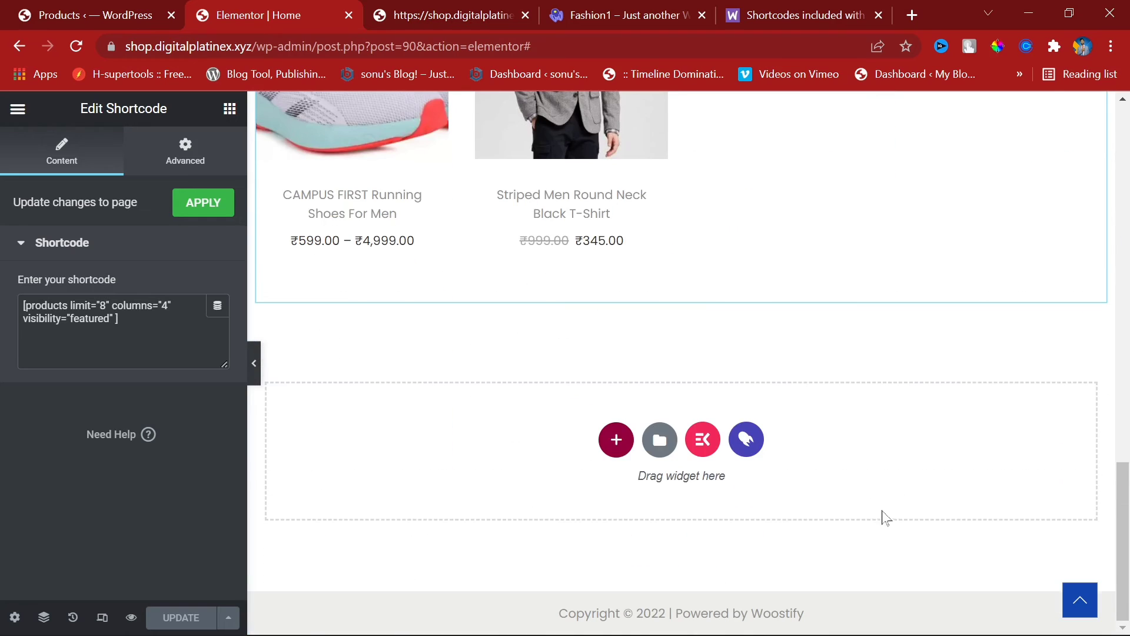
{"action": "left_click", "coordinate": [616, 439]}
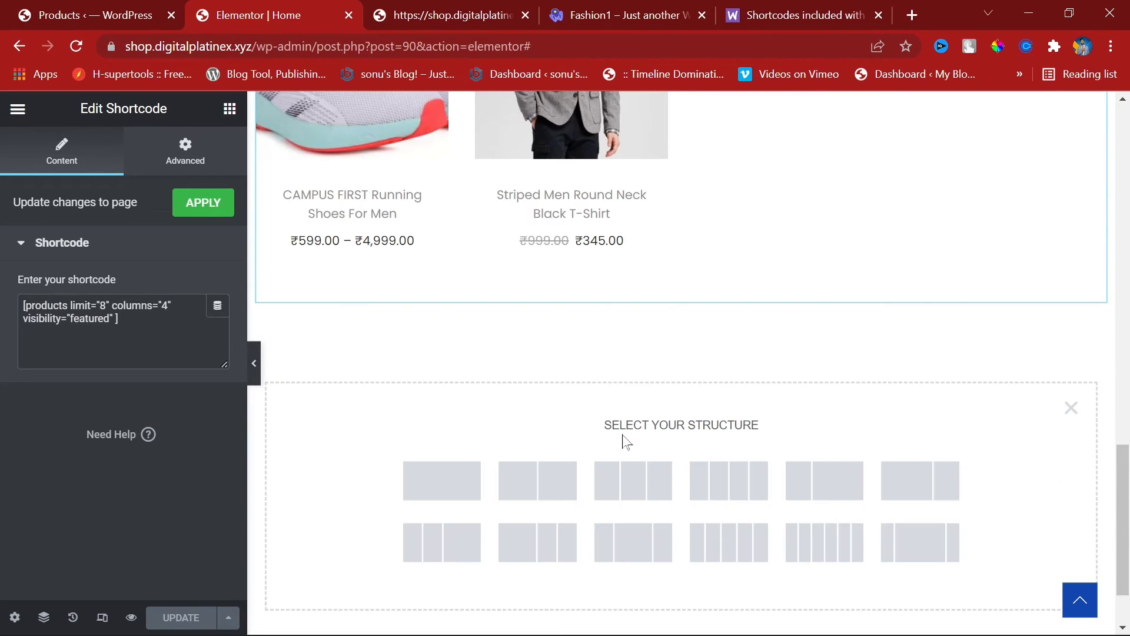
{"action": "left_click", "coordinate": [410, 477]}
Step: Open the ElementsKit template library and go to its Sections collection
{"action": "left_click", "coordinate": [702, 483]}
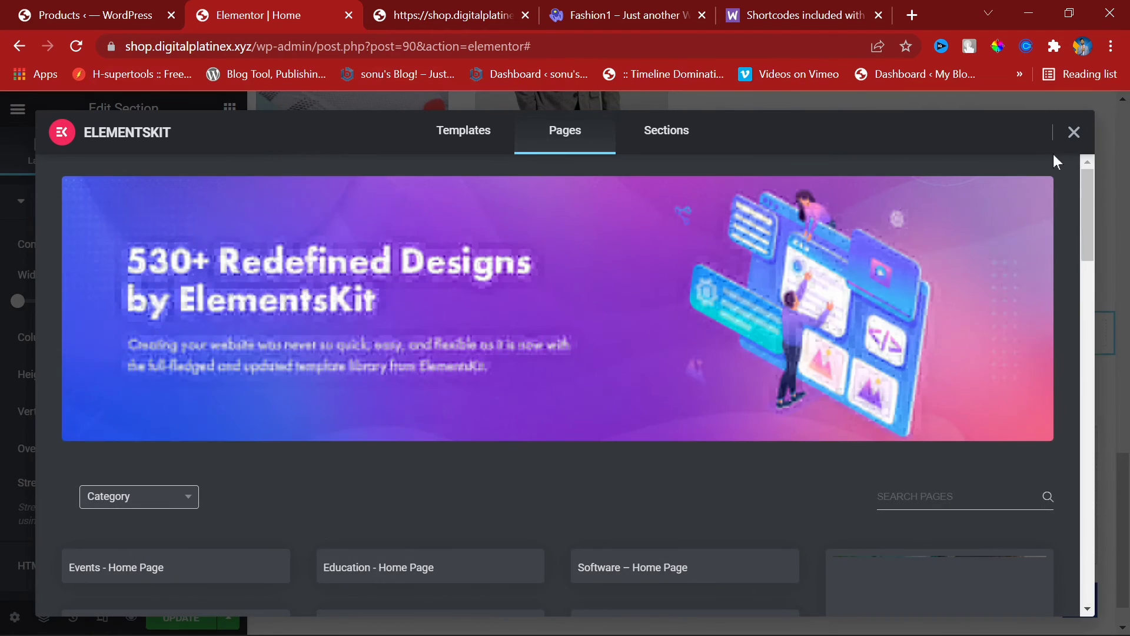
{"action": "scroll", "coordinate": [535, 520], "scroll_direction": "down", "scroll_amount": 2}
{"action": "scroll", "coordinate": [412, 295], "scroll_direction": "up", "scroll_amount": 2}
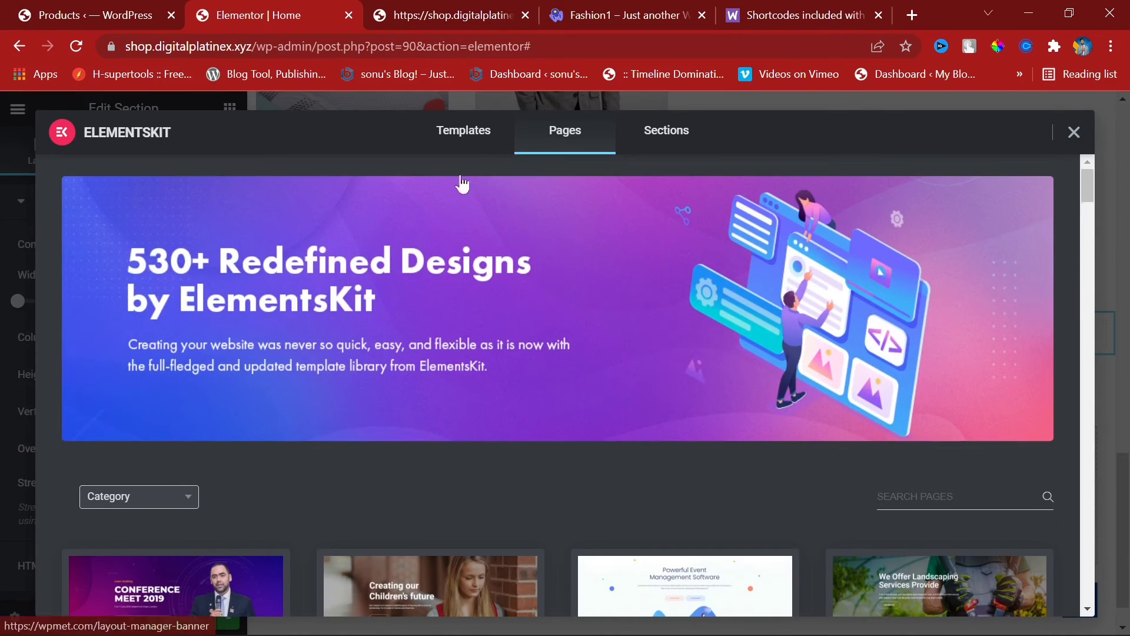
{"action": "left_click", "coordinate": [485, 133]}
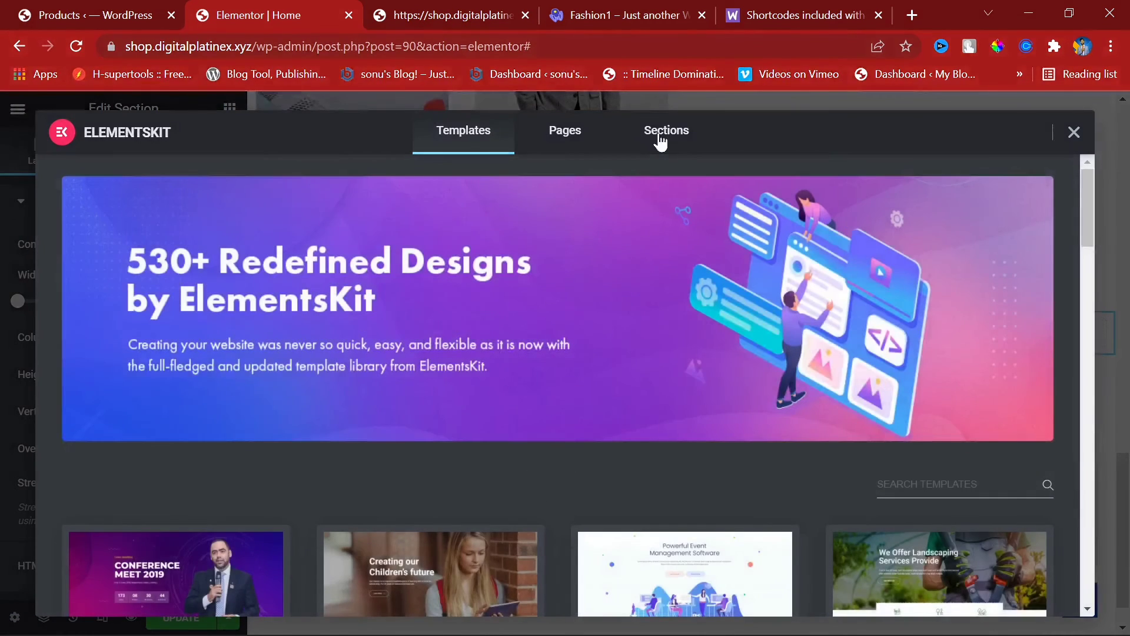
{"action": "left_click", "coordinate": [659, 136]}
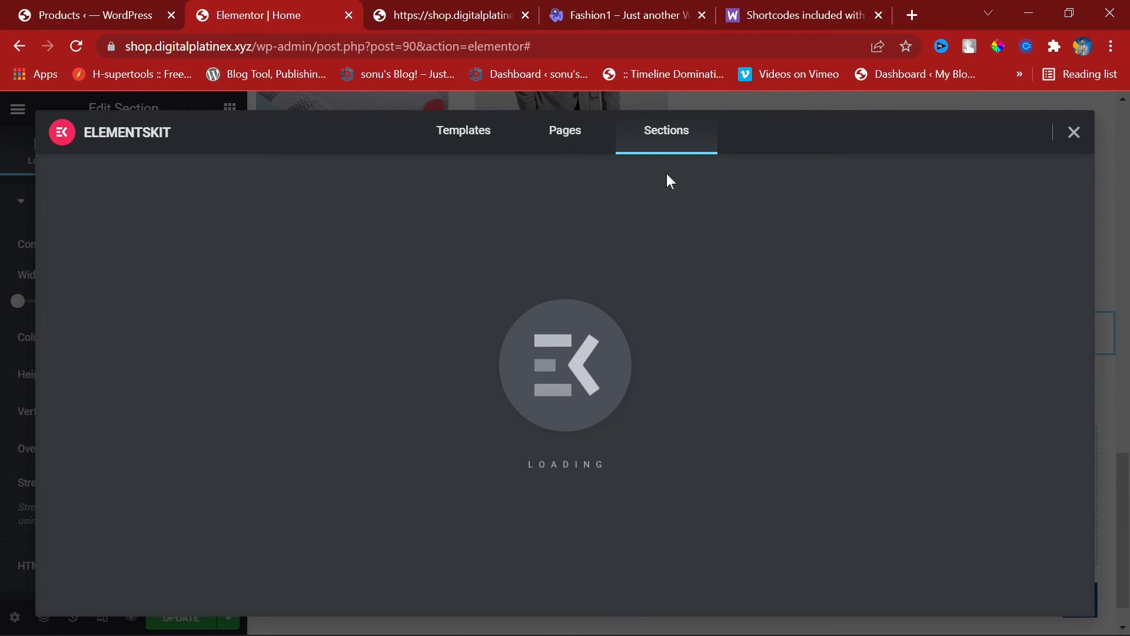
Step: Scroll through the ElementsKit Sections grid to browse the available layouts
{"action": "scroll", "coordinate": [646, 481], "scroll_direction": "down", "scroll_amount": 5}
{"action": "scroll", "coordinate": [669, 391], "scroll_direction": "down", "scroll_amount": 8}
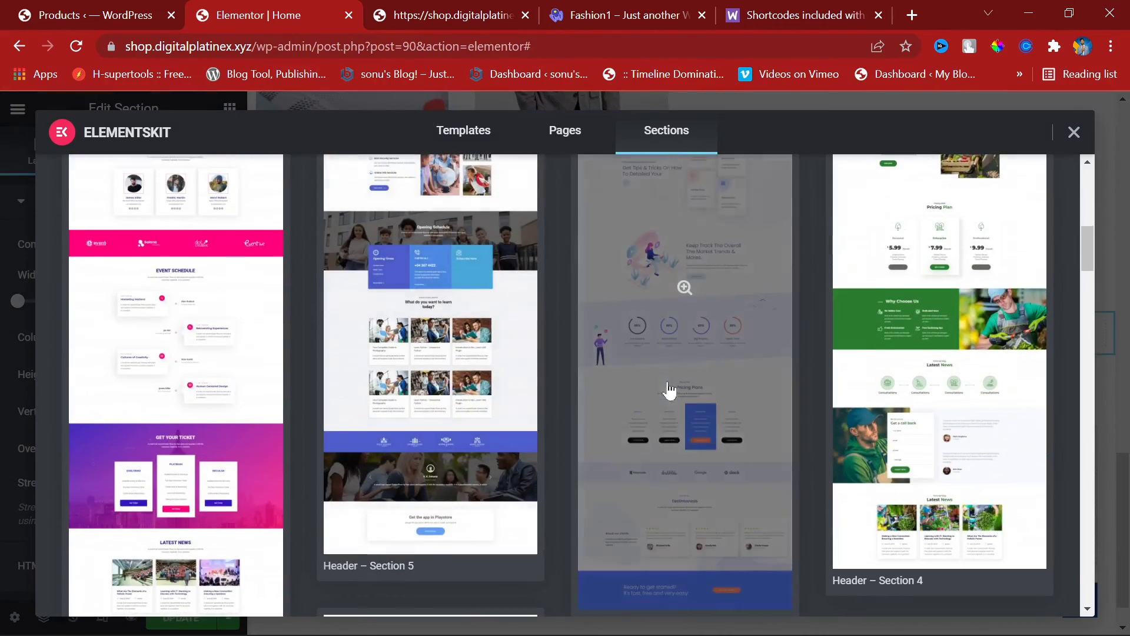
{"action": "scroll", "coordinate": [668, 383], "scroll_direction": "down", "scroll_amount": 3}
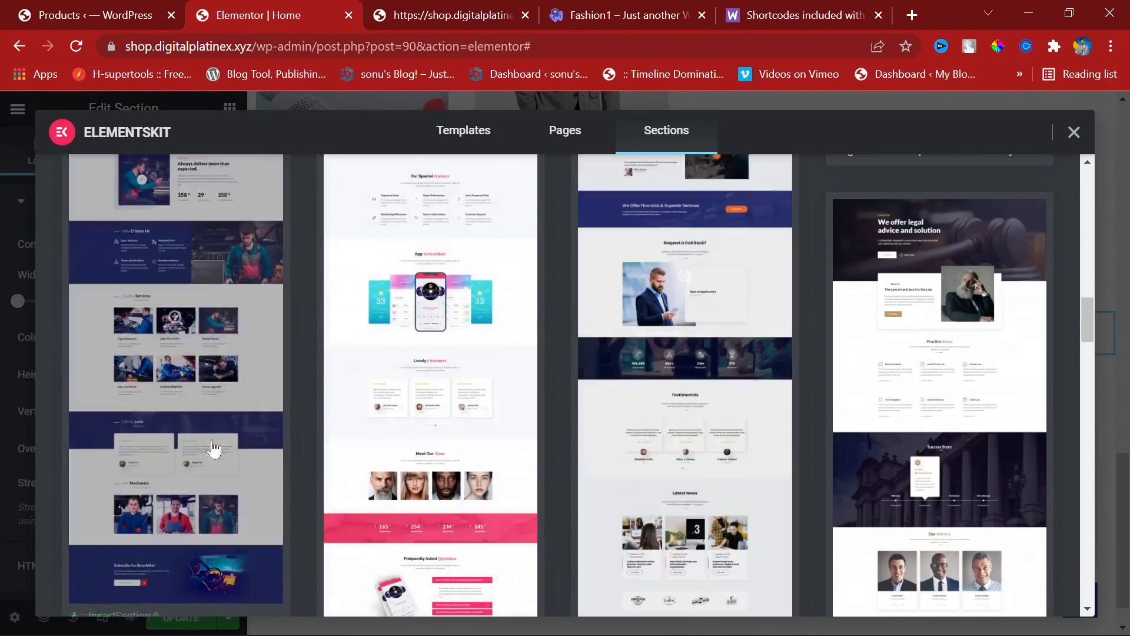
{"action": "scroll", "coordinate": [375, 446], "scroll_direction": "up", "scroll_amount": 15}
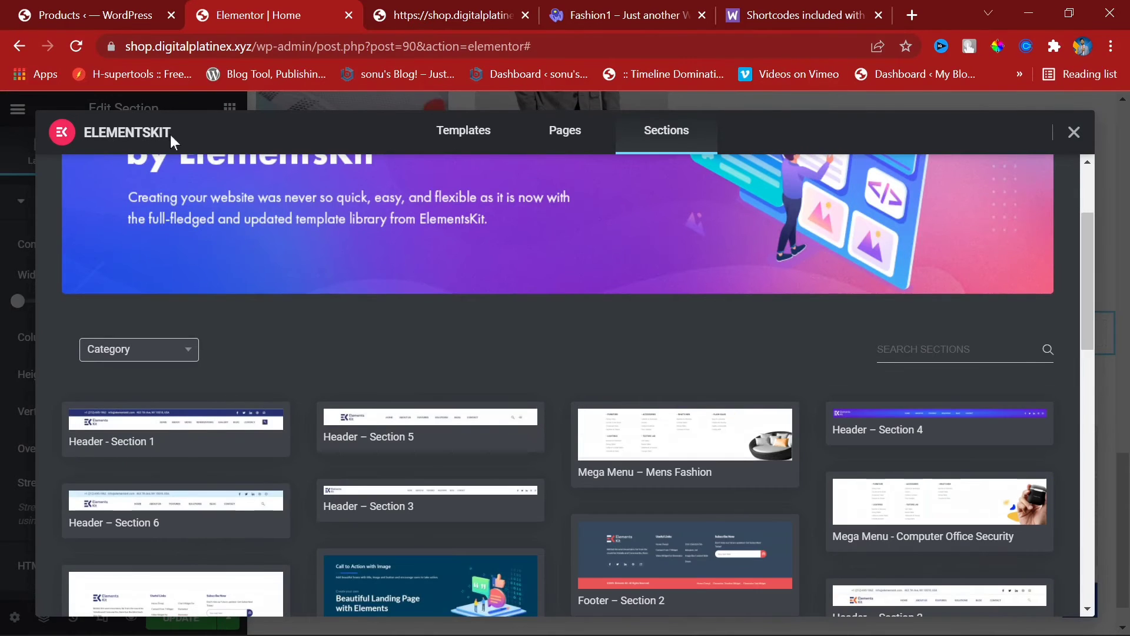
{"action": "scroll", "coordinate": [789, 376], "scroll_direction": "down", "scroll_amount": 8}
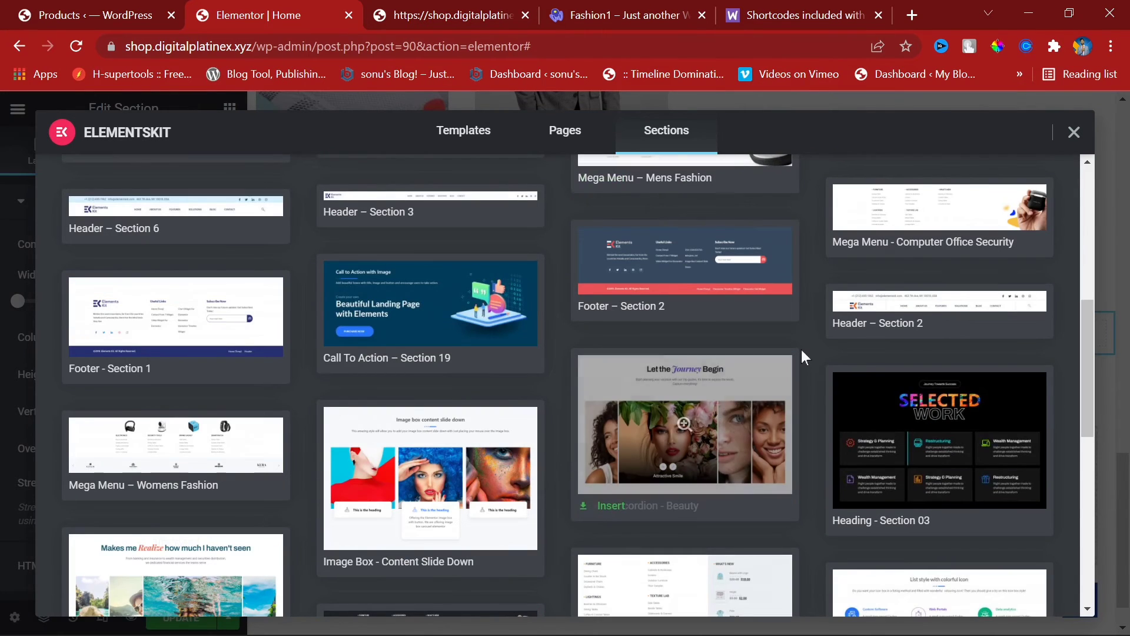
{"action": "scroll", "coordinate": [801, 356], "scroll_direction": "down", "scroll_amount": 3}
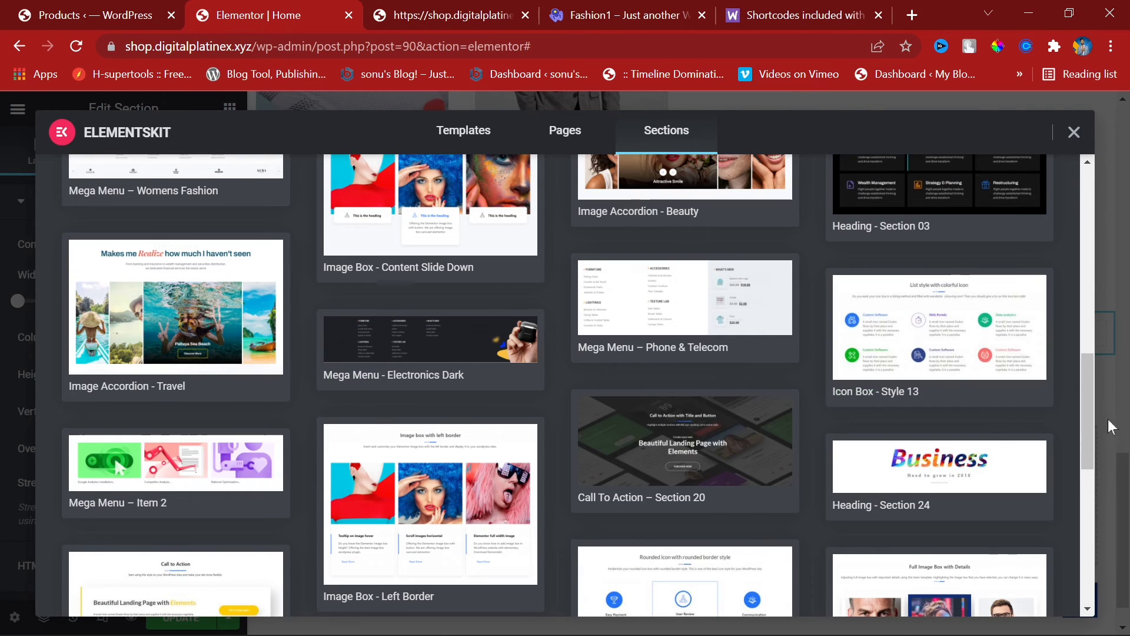
{"action": "scroll", "coordinate": [941, 341], "scroll_direction": "down", "scroll_amount": 5}
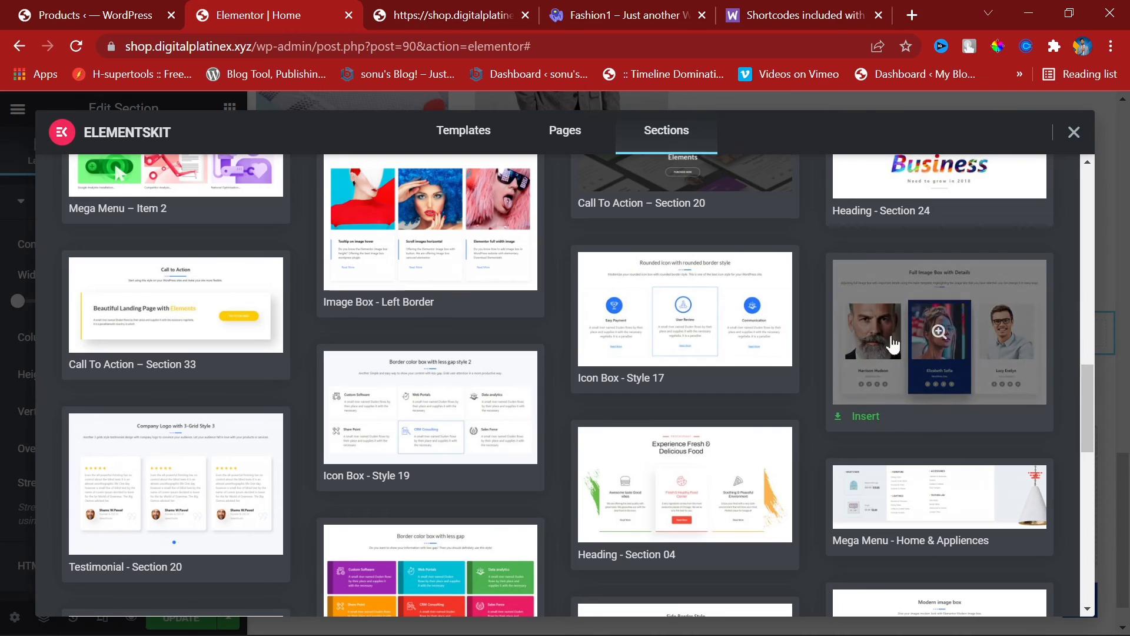
{"action": "scroll", "coordinate": [713, 411], "scroll_direction": "down", "scroll_amount": 3}
{"action": "scroll", "coordinate": [716, 400], "scroll_direction": "up", "scroll_amount": 2}
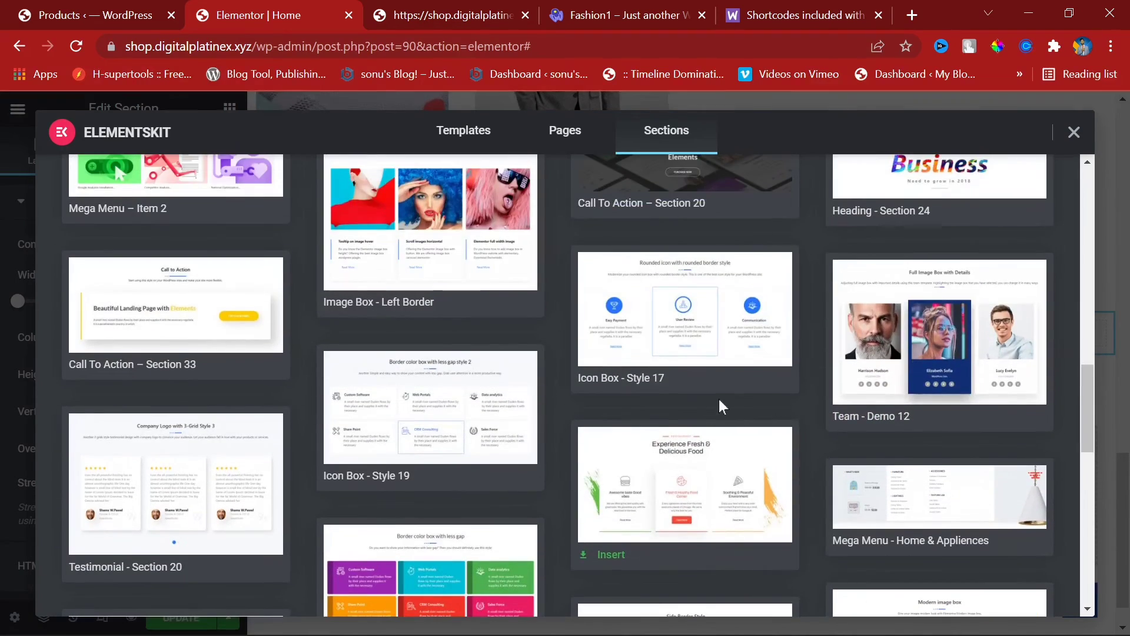
{"action": "scroll", "coordinate": [895, 398], "scroll_direction": "down", "scroll_amount": 4}
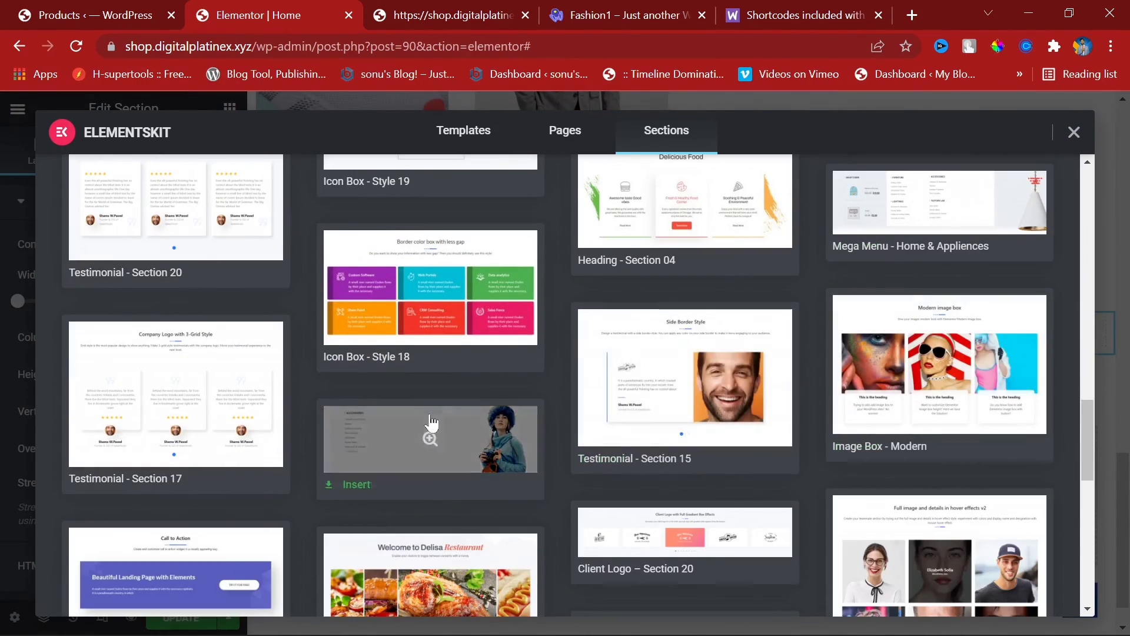
{"action": "scroll", "coordinate": [436, 413], "scroll_direction": "down", "scroll_amount": 5}
{"action": "scroll", "coordinate": [435, 412], "scroll_direction": "up", "scroll_amount": 20}
{"action": "scroll", "coordinate": [436, 413], "scroll_direction": "up", "scroll_amount": 5}
Step: Filter the sections to the Testimonial category and insert Testimonial - Section 17
{"action": "left_click", "coordinate": [131, 497]}
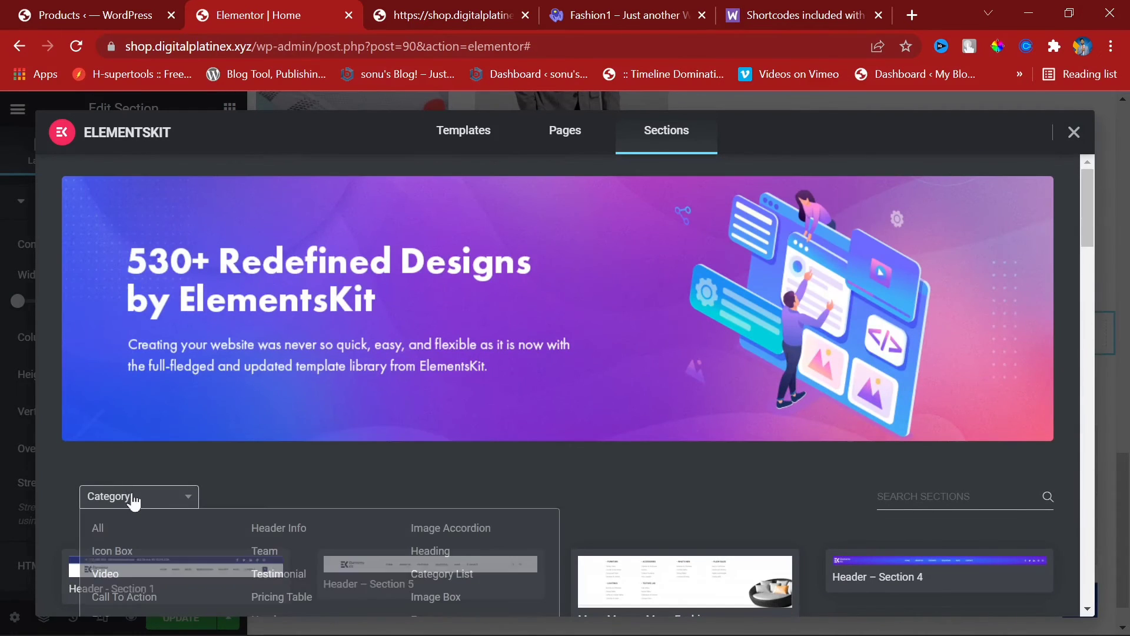
{"action": "scroll", "coordinate": [218, 462], "scroll_direction": "down", "scroll_amount": 5}
{"action": "left_click", "coordinate": [136, 202]}
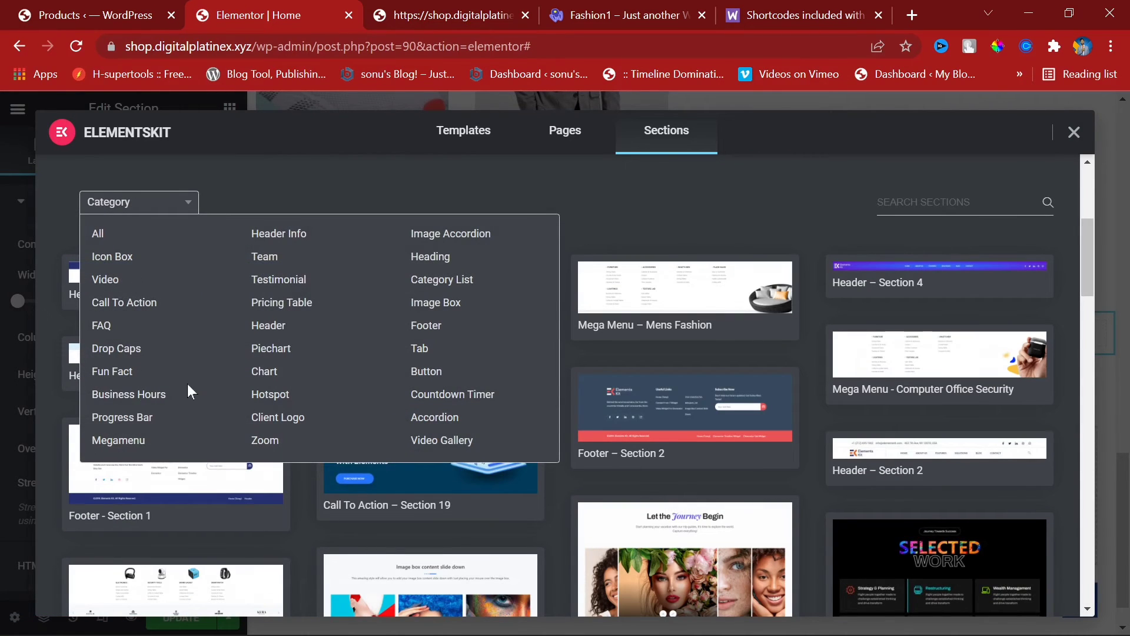
{"action": "left_click", "coordinate": [282, 286]}
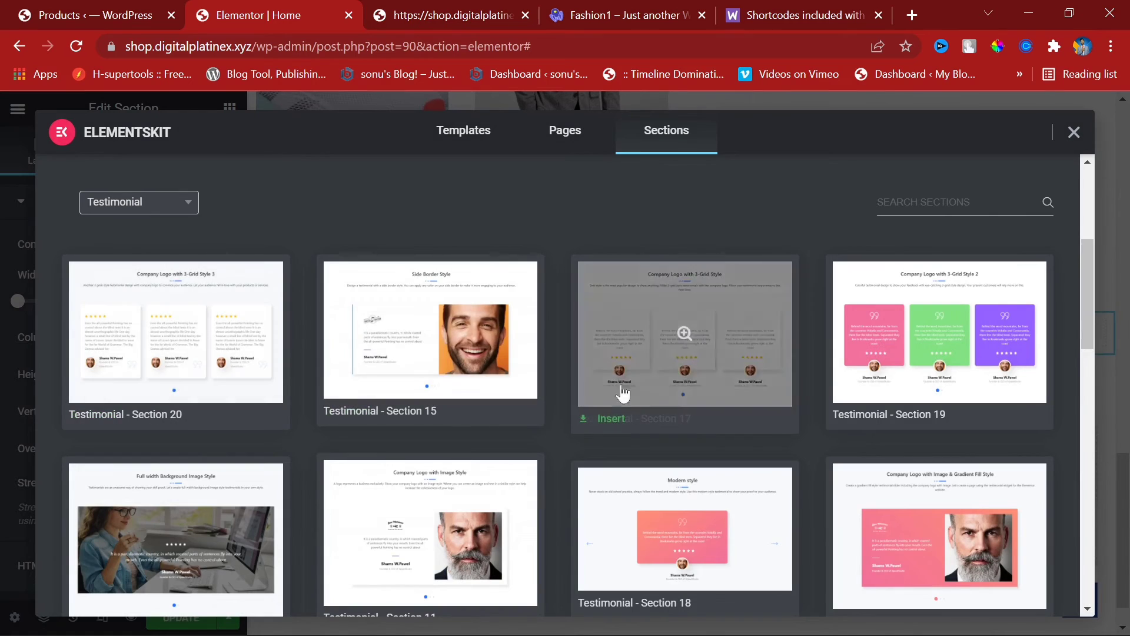
{"action": "left_click", "coordinate": [106, 424]}
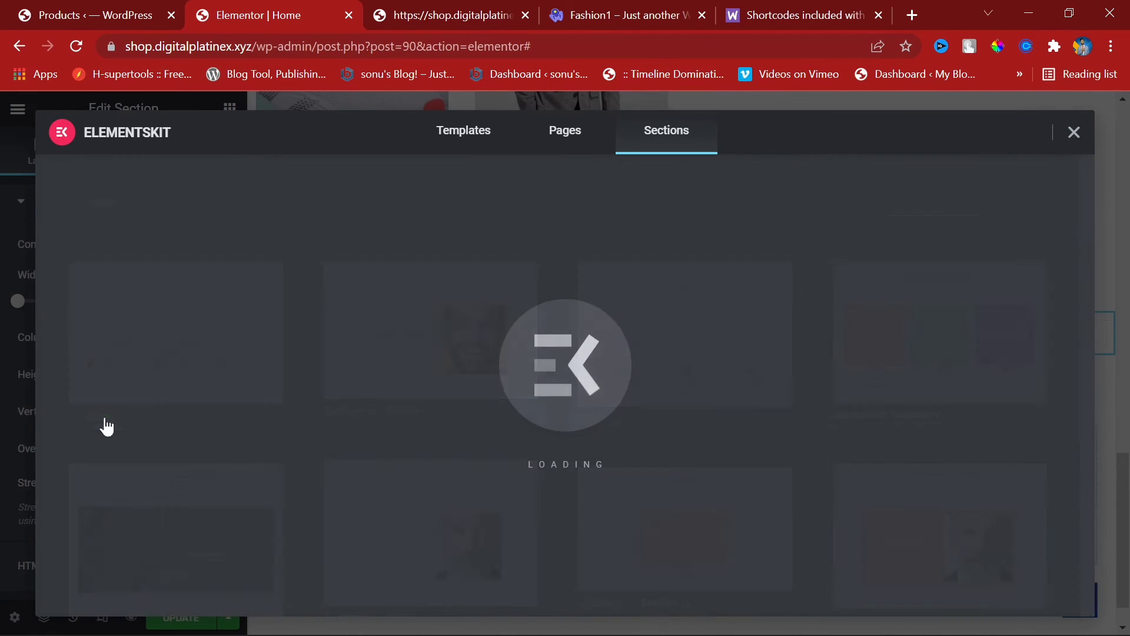
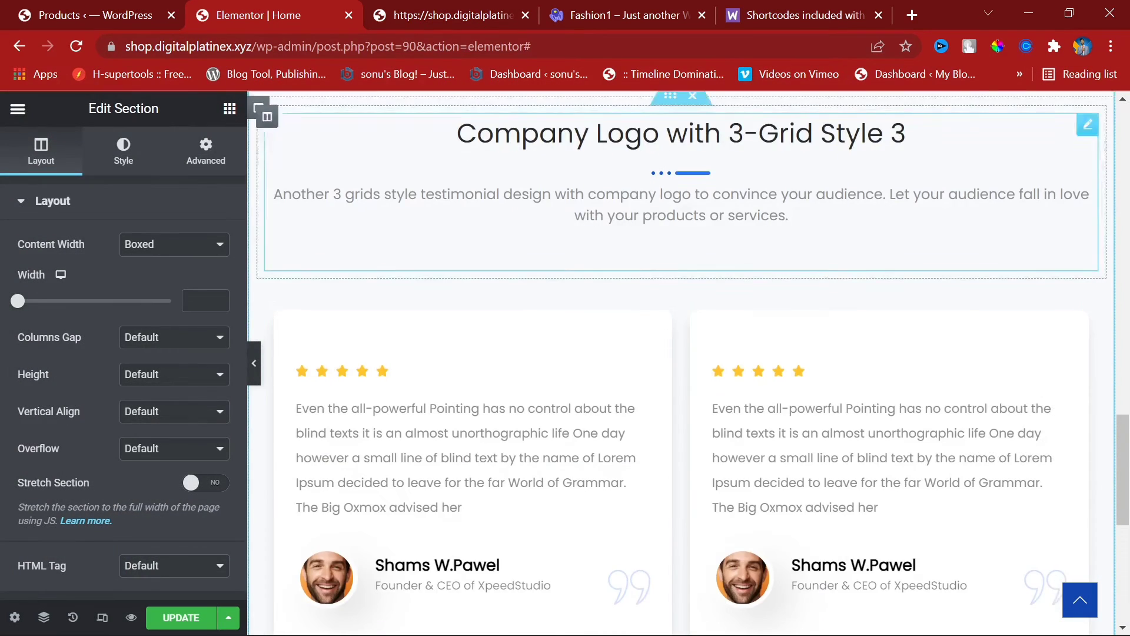
Step: Scroll down and select the testimonial carousel to bring up its Edit Testimonial panel
{"action": "scroll", "coordinate": [681, 363], "scroll_direction": "down", "scroll_amount": 2}
{"action": "scroll", "coordinate": [1001, 260], "scroll_direction": "down", "scroll_amount": 6}
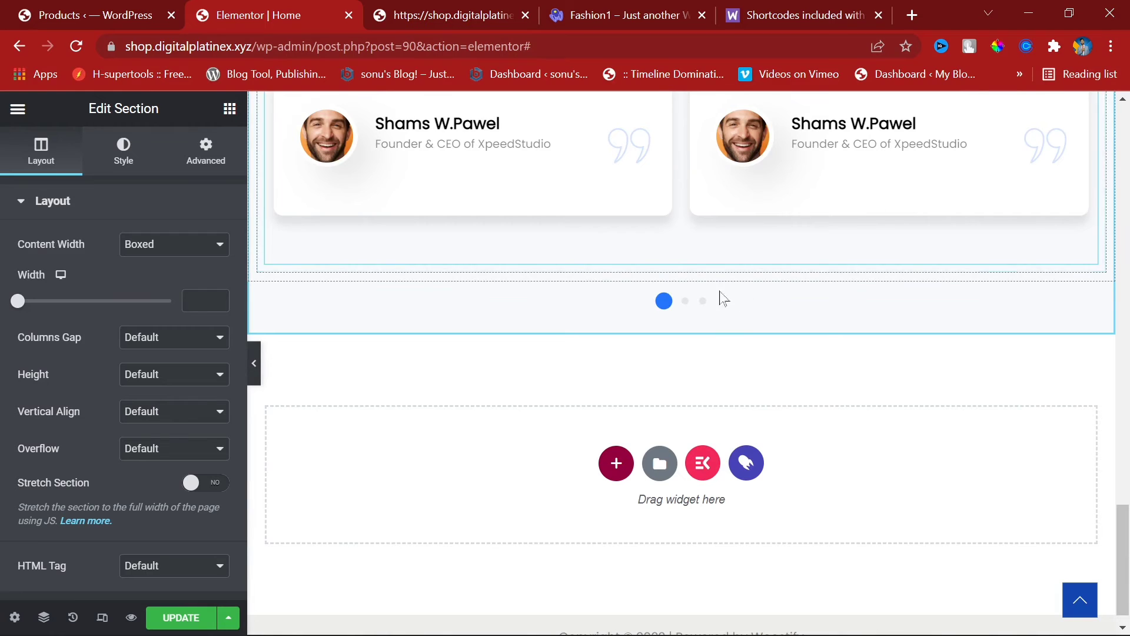
{"action": "left_click", "coordinate": [683, 306]}
{"action": "scroll", "coordinate": [849, 355], "scroll_direction": "up", "scroll_amount": 6}
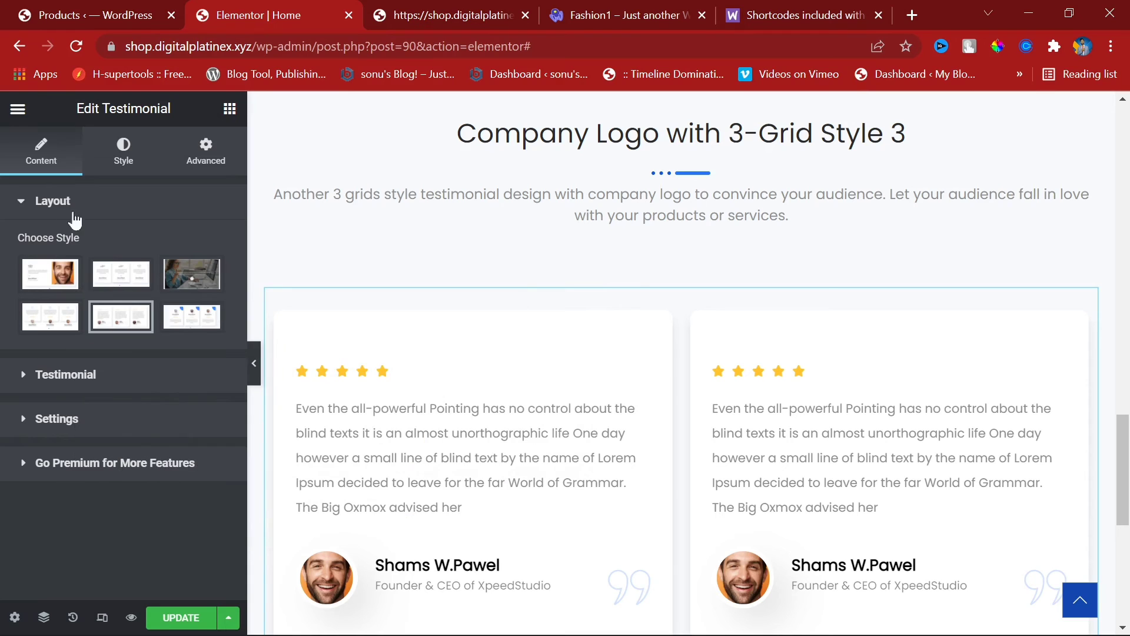
Step: Try the second and first layouts, then apply the sixth style with a centred round photo
{"action": "left_click", "coordinate": [120, 273]}
{"action": "scroll", "coordinate": [920, 391], "scroll_direction": "down", "scroll_amount": 9}
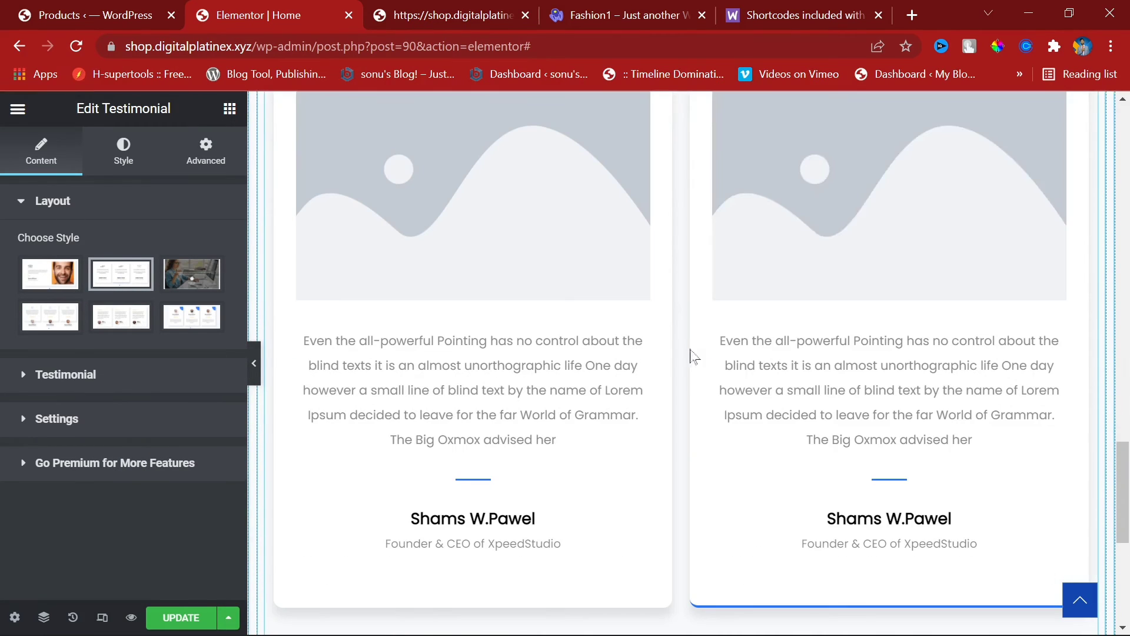
{"action": "left_click", "coordinate": [42, 293]}
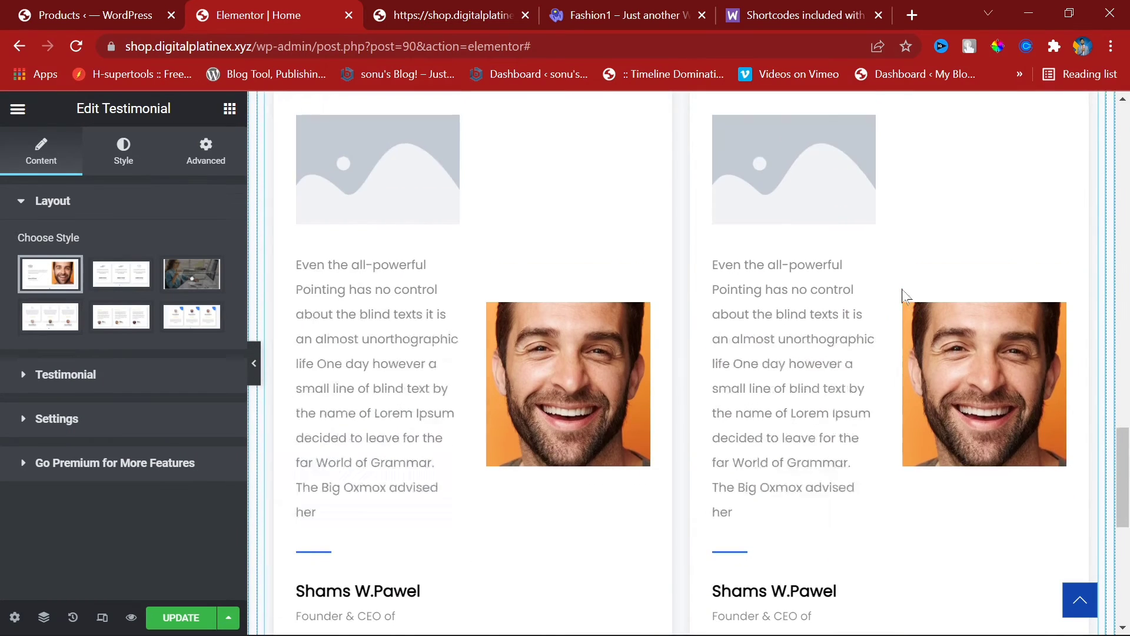
{"action": "left_click", "coordinate": [193, 318]}
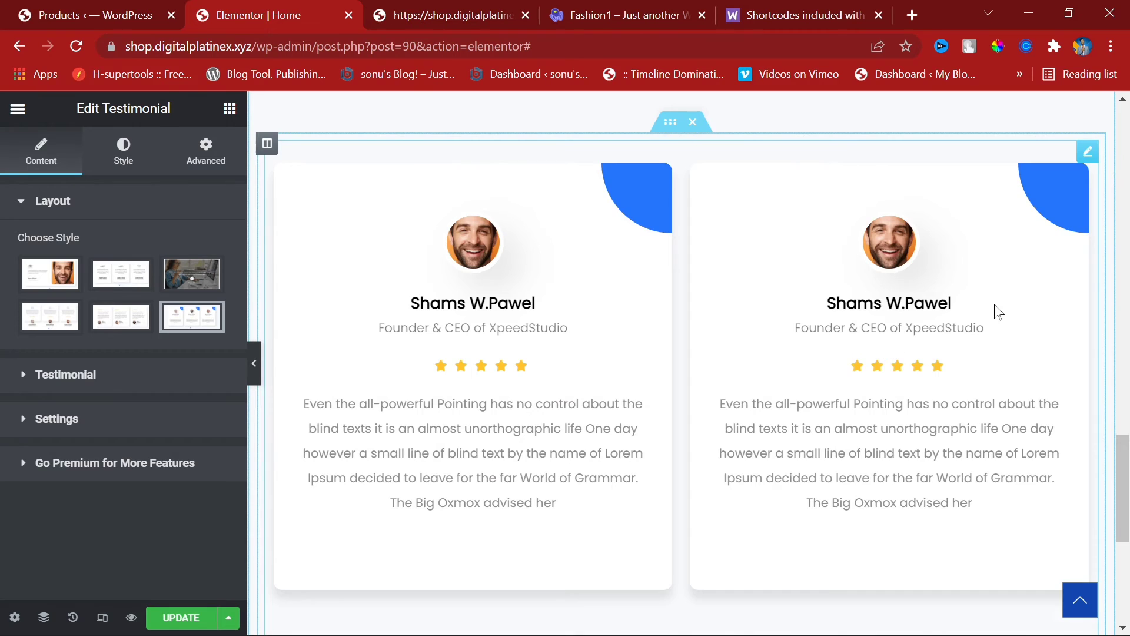
Step: Preview the new card style by advancing the carousel to the next slide
{"action": "scroll", "coordinate": [796, 325], "scroll_direction": "down", "scroll_amount": 2}
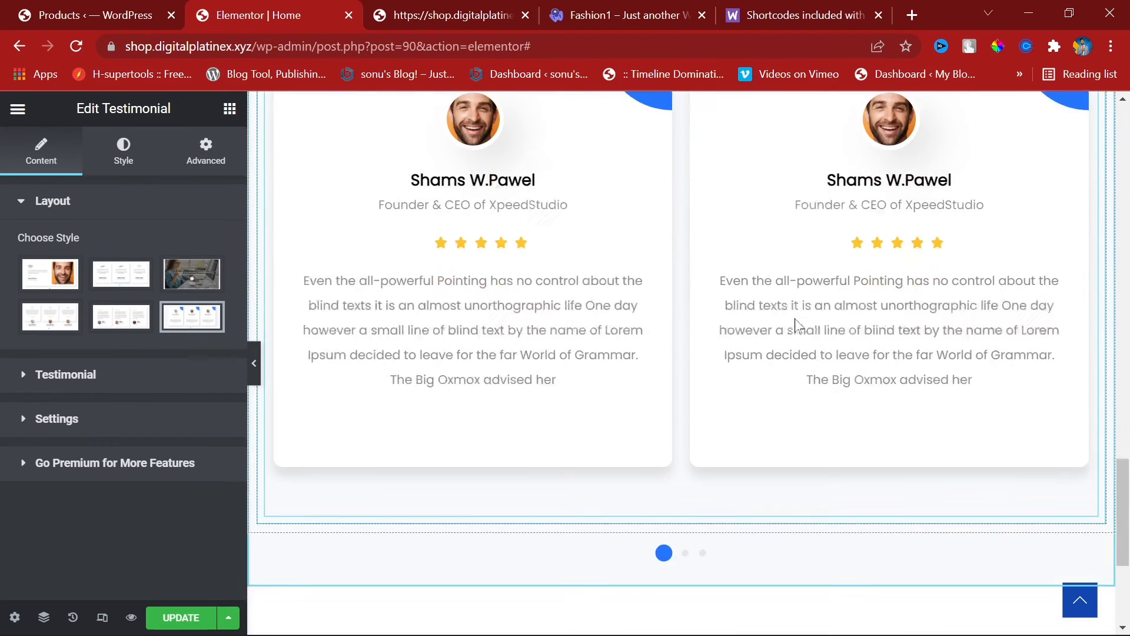
{"action": "scroll", "coordinate": [708, 318], "scroll_direction": "up", "scroll_amount": 4}
{"action": "scroll", "coordinate": [777, 424], "scroll_direction": "down", "scroll_amount": 4}
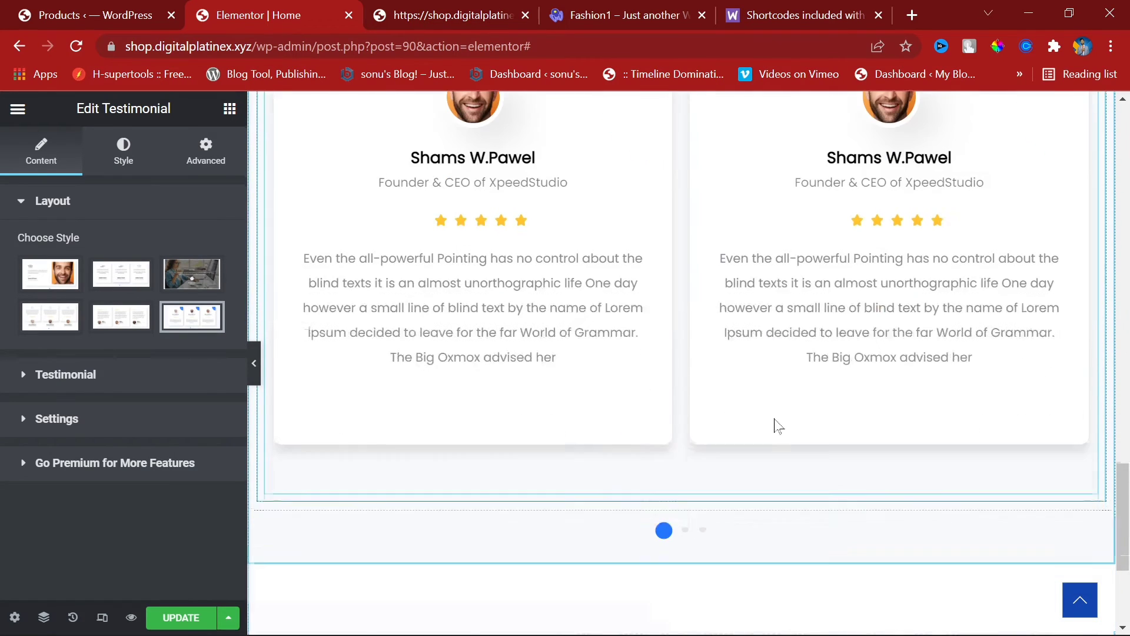
{"action": "left_click", "coordinate": [685, 529]}
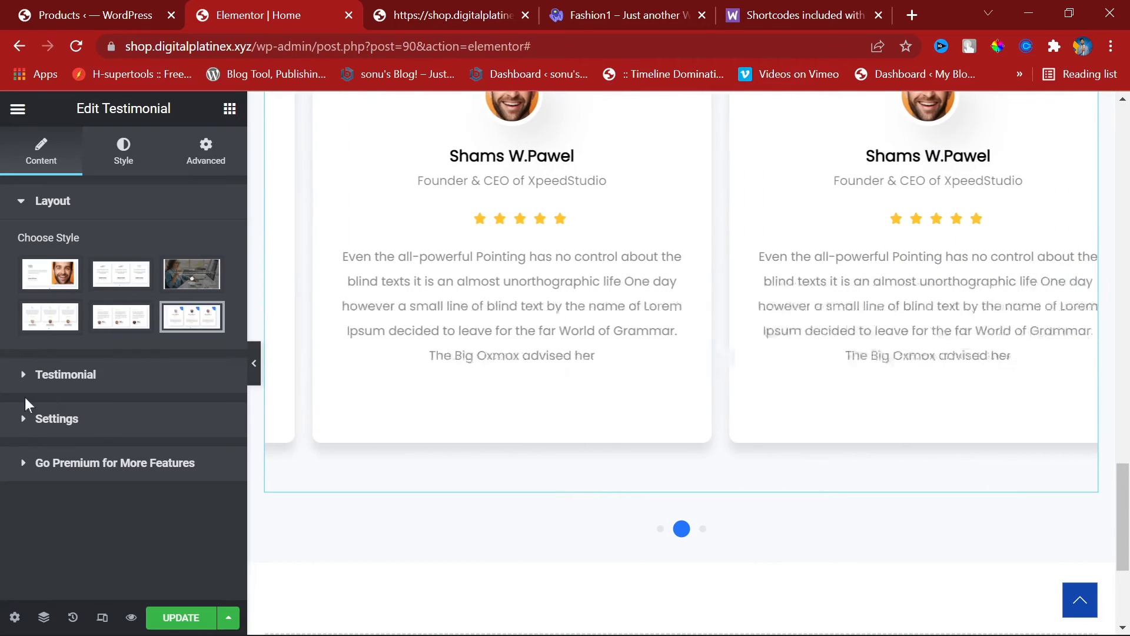
{"action": "scroll", "coordinate": [123, 424], "scroll_direction": "down", "scroll_amount": 4}
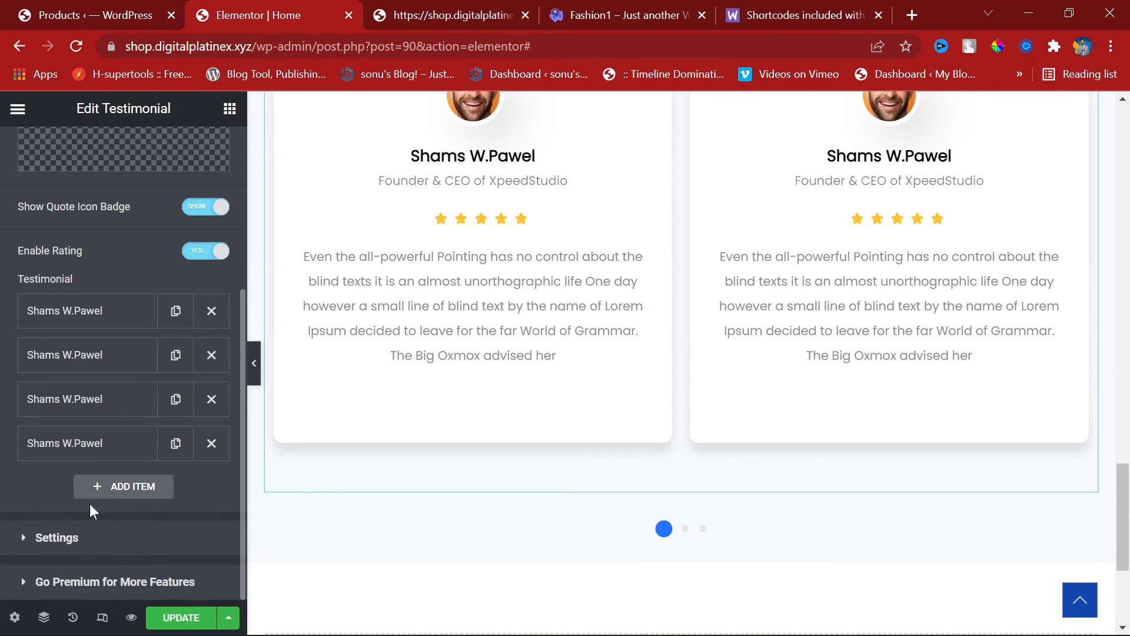
Step: Turn on carousel Autoplay, keeping Slides To Scroll at 1 and Pause on Hover enabled
{"action": "left_click", "coordinate": [89, 538]}
{"action": "scroll", "coordinate": [177, 453], "scroll_direction": "down", "scroll_amount": 3}
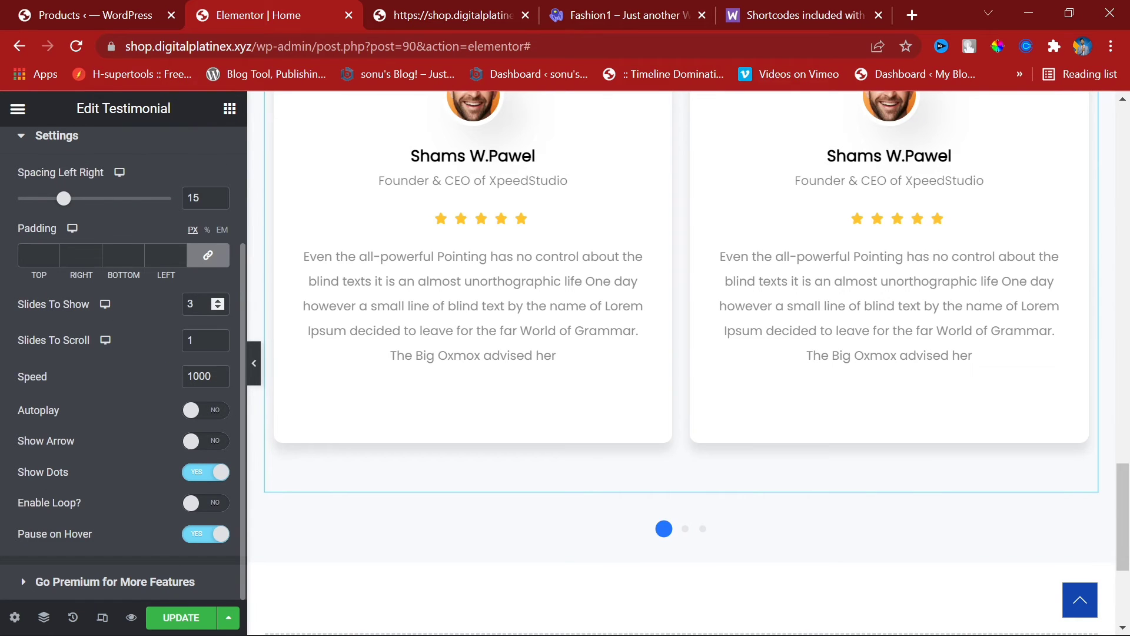
{"action": "scroll", "coordinate": [513, 276], "scroll_direction": "up", "scroll_amount": 3}
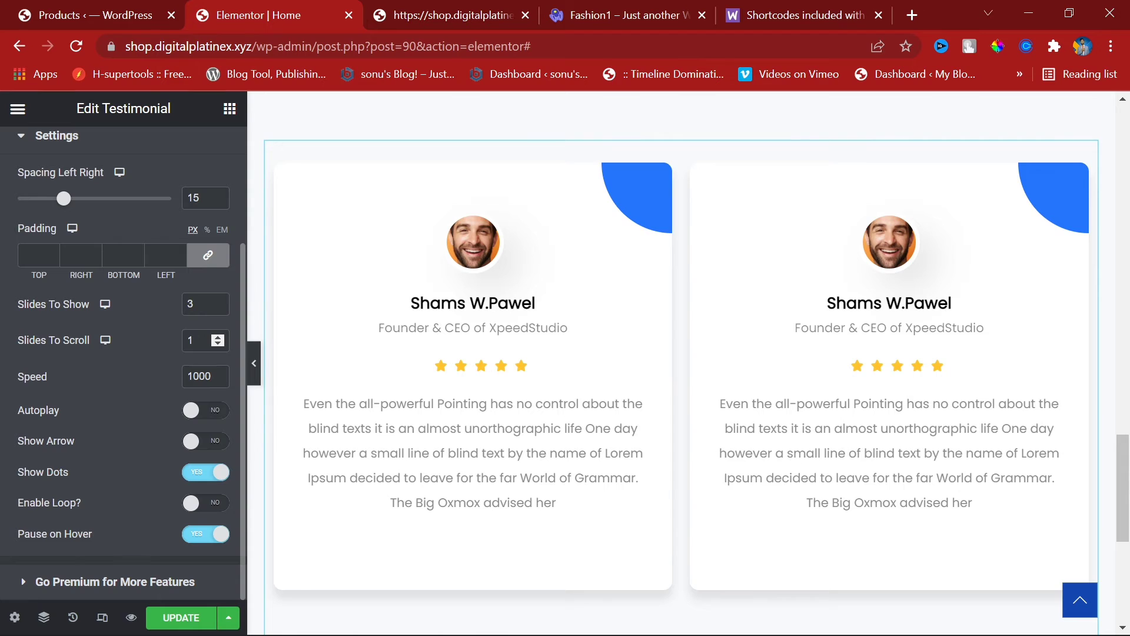
{"action": "left_click", "coordinate": [218, 339]}
{"action": "left_click", "coordinate": [216, 345]}
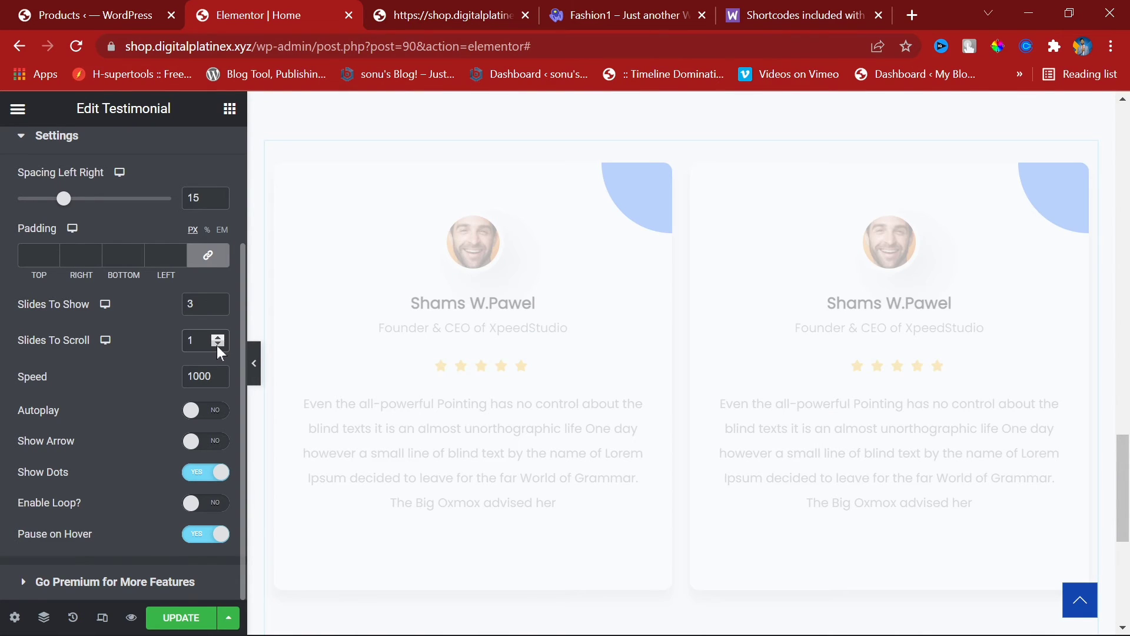
{"action": "left_click", "coordinate": [190, 412]}
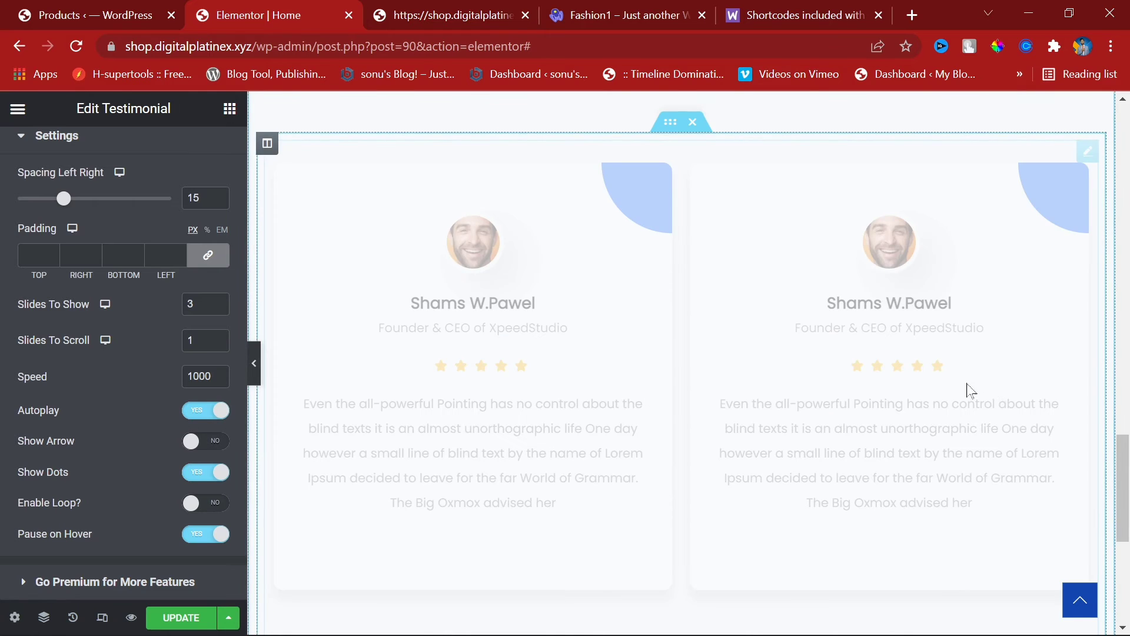
{"action": "scroll", "coordinate": [736, 515], "scroll_direction": "down", "scroll_amount": 2}
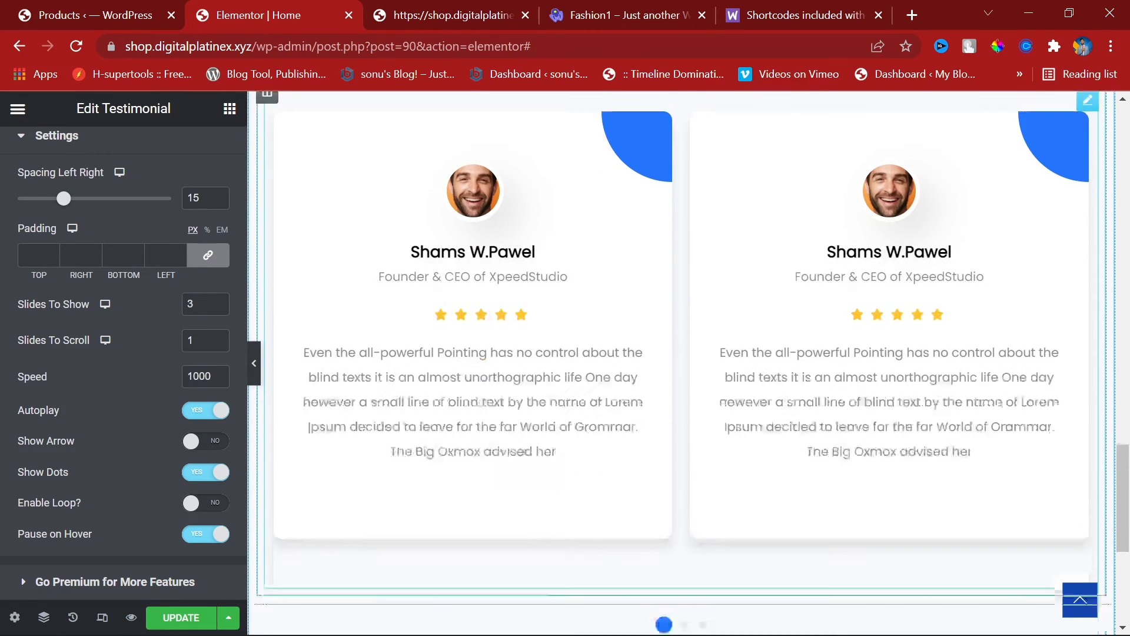
{"action": "left_click", "coordinate": [684, 530]}
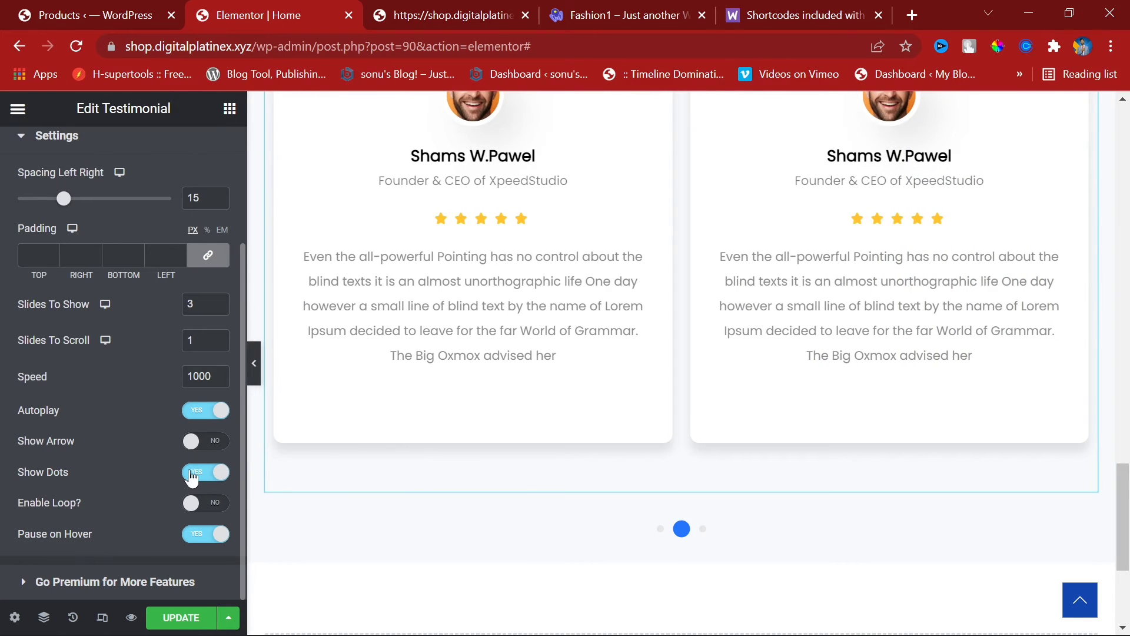
{"action": "left_click", "coordinate": [200, 541]}
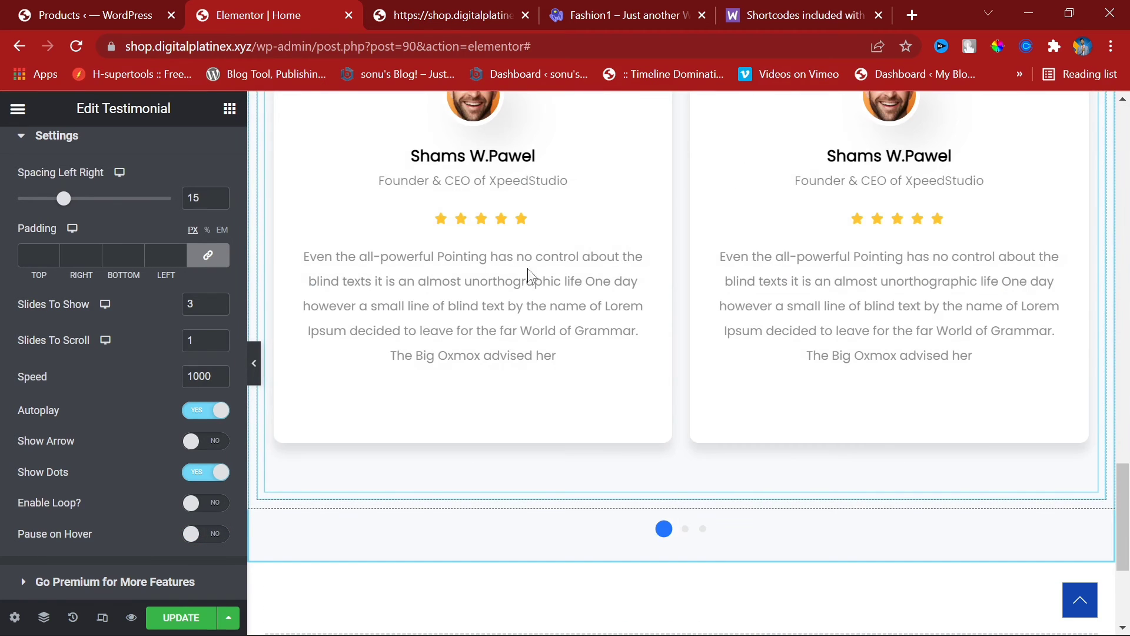
{"action": "left_click", "coordinate": [203, 536]}
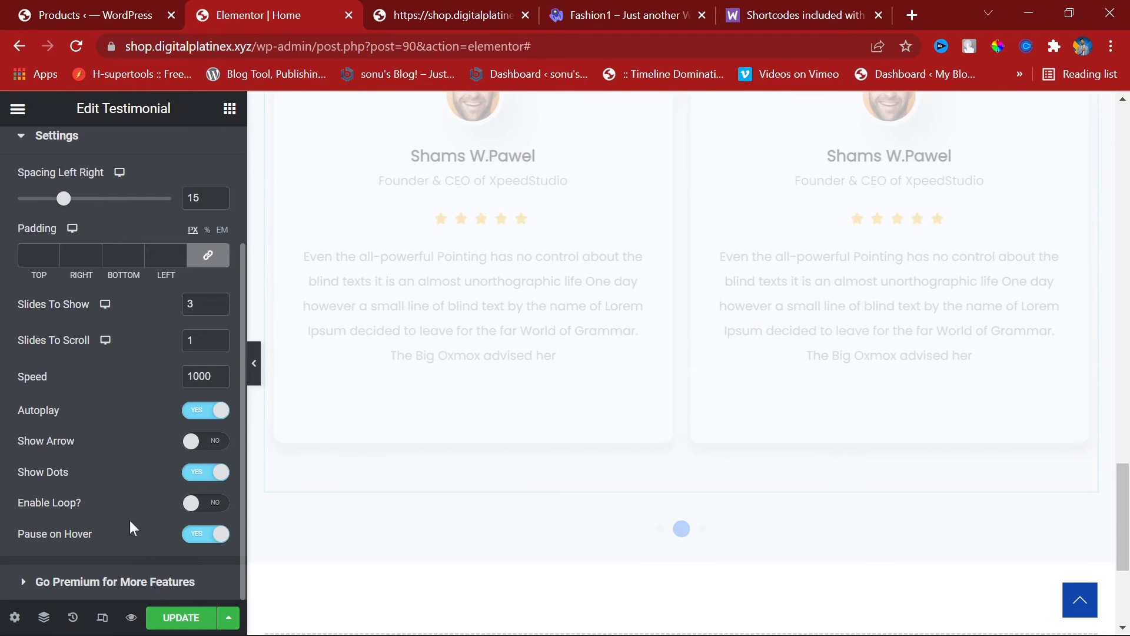
Step: Review the widget's layout, style and advanced options, then save the page with UPDATE
{"action": "scroll", "coordinate": [130, 520], "scroll_direction": "up", "scroll_amount": 3}
{"action": "left_click", "coordinate": [54, 202]}
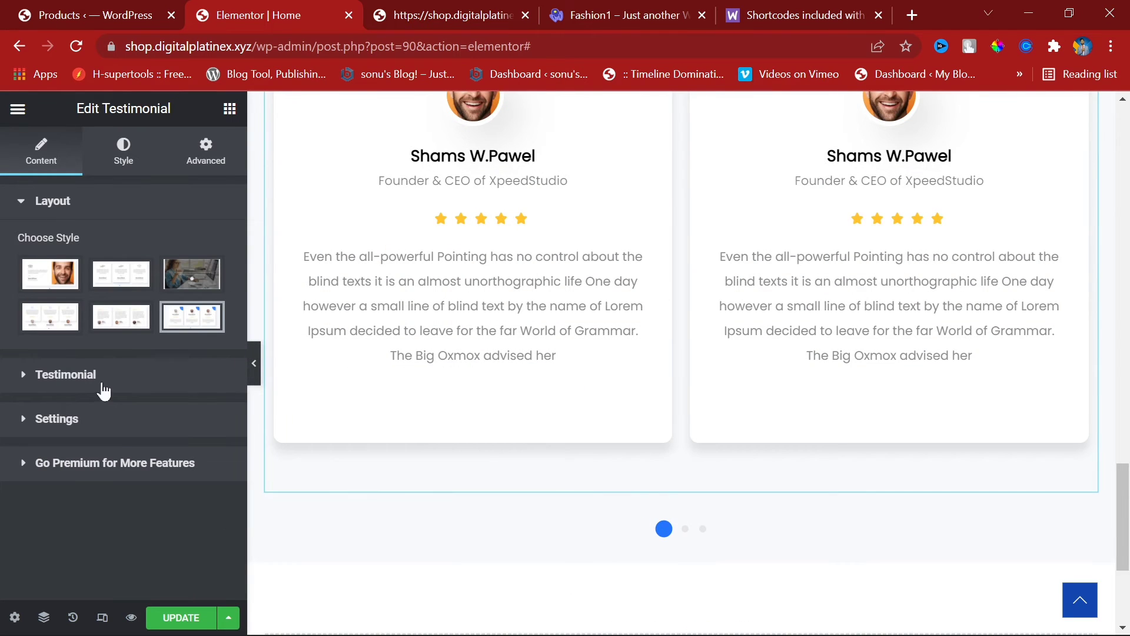
{"action": "left_click", "coordinate": [123, 150]}
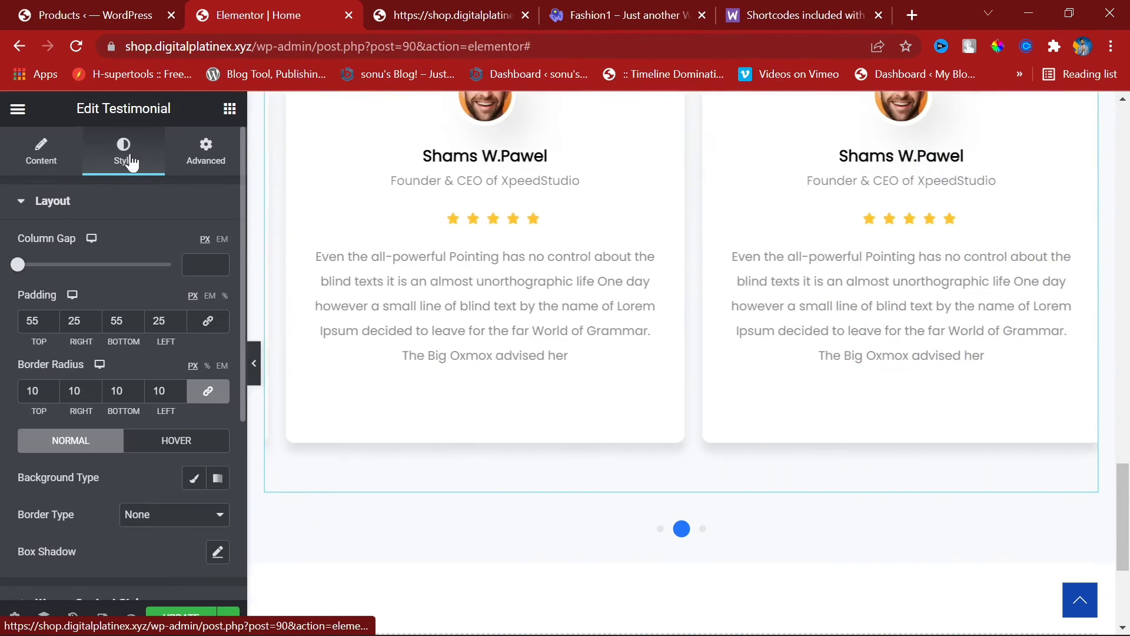
{"action": "scroll", "coordinate": [199, 365], "scroll_direction": "down", "scroll_amount": 3}
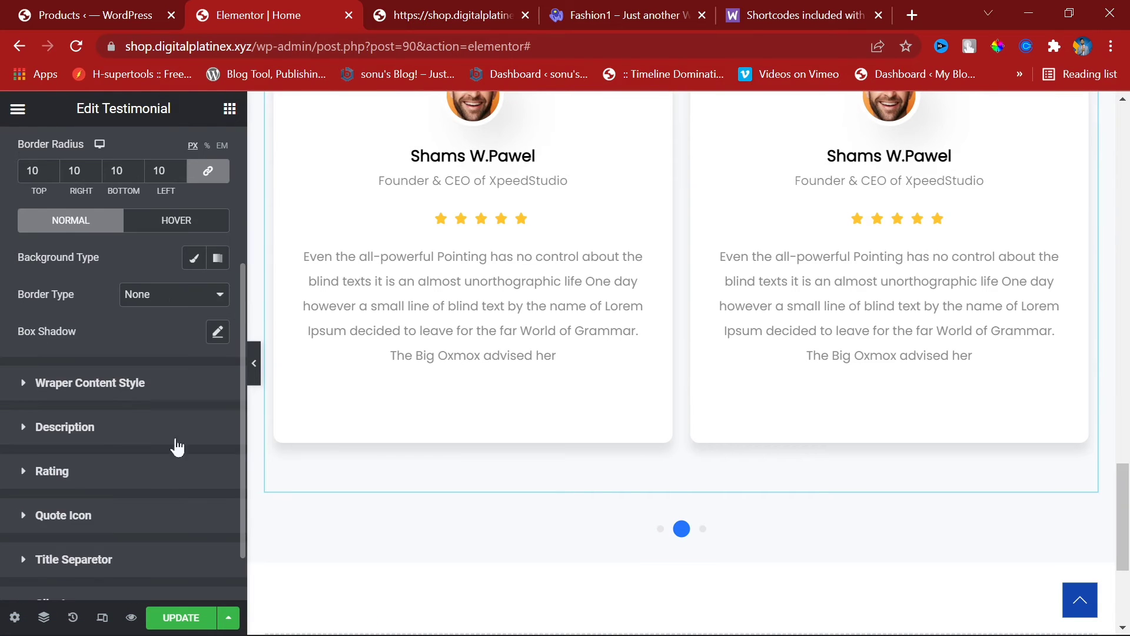
{"action": "scroll", "coordinate": [177, 447], "scroll_direction": "up", "scroll_amount": 3}
{"action": "left_click", "coordinate": [220, 144]}
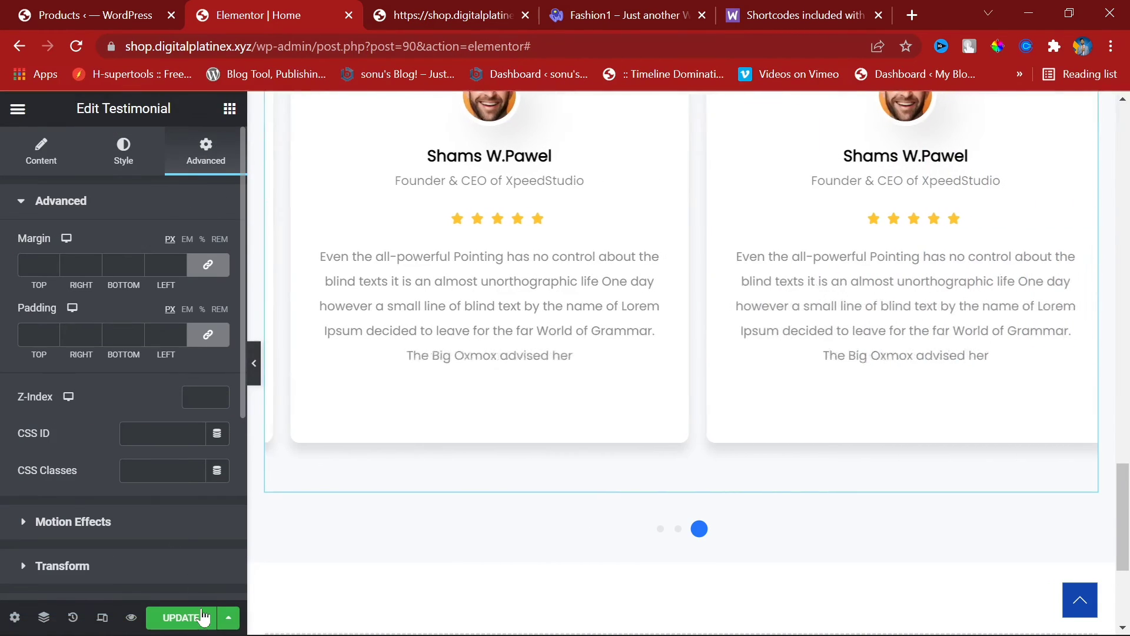
{"action": "left_click", "coordinate": [200, 615]}
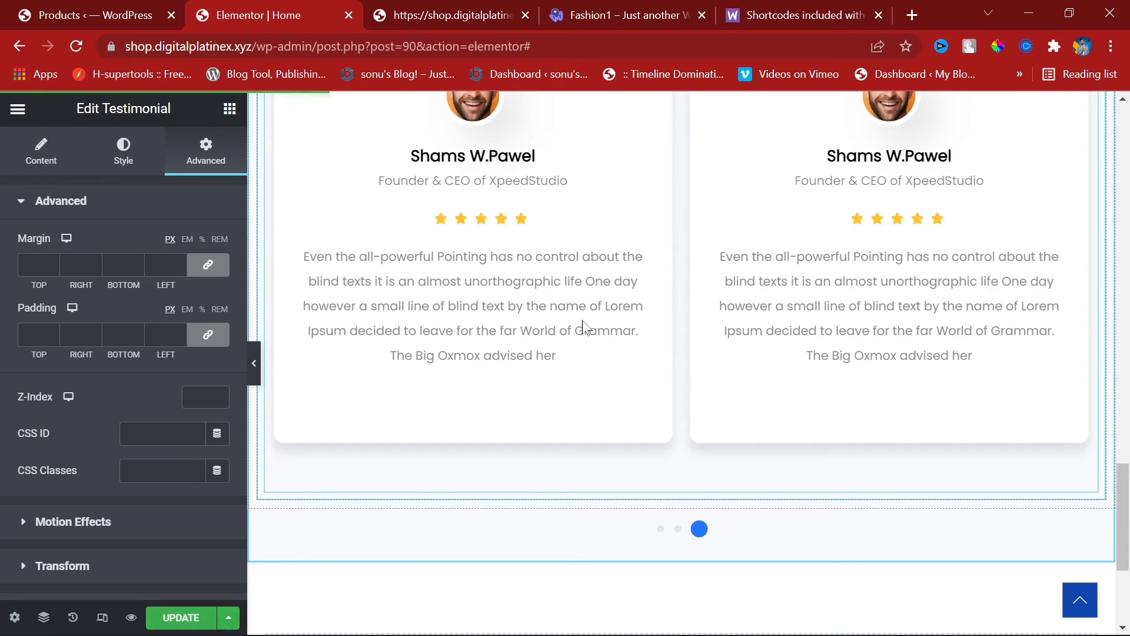
{"action": "left_click", "coordinate": [486, 2]}
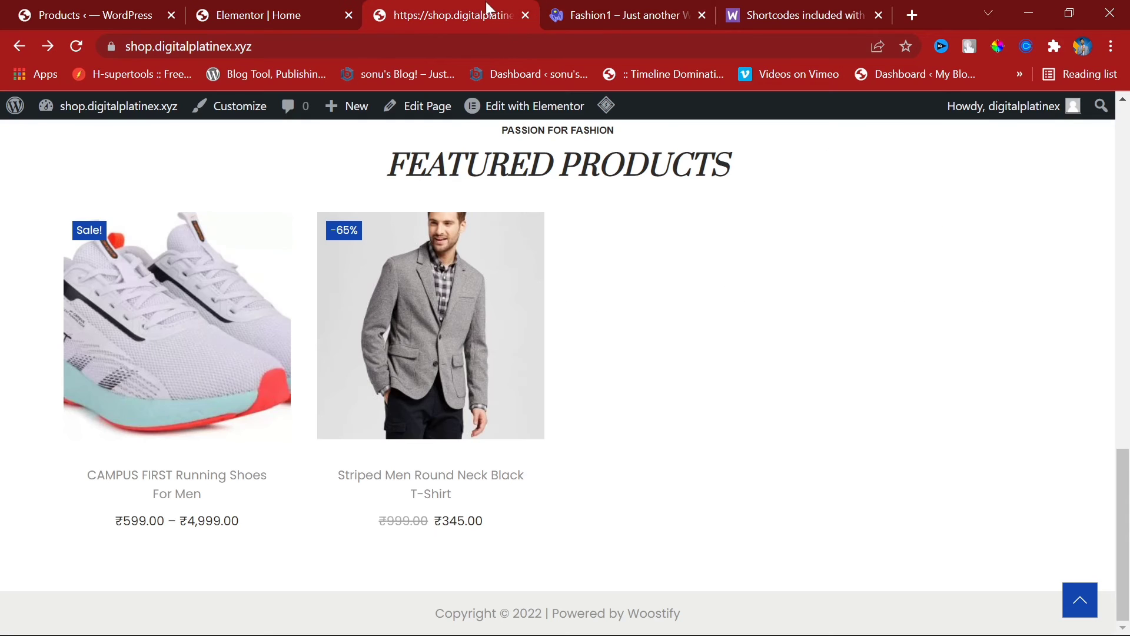
{"action": "key", "text": "F5"}
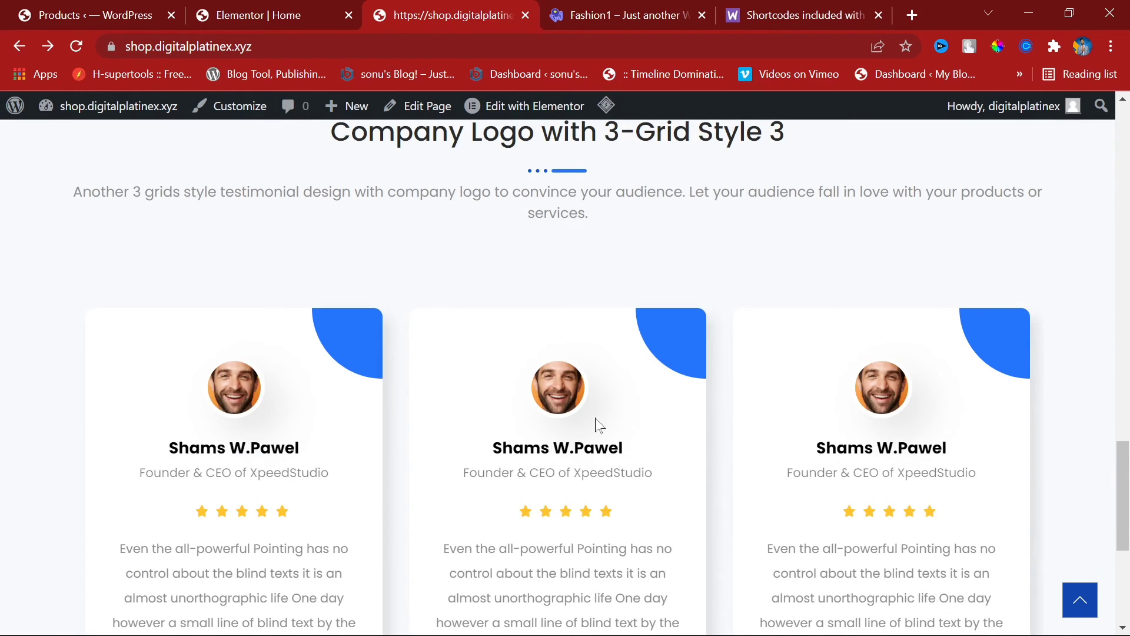
{"action": "scroll", "coordinate": [594, 418], "scroll_direction": "up", "scroll_amount": 3}
{"action": "left_click_drag", "start_coordinate": [597, 422], "coordinate": [860, 419]}
{"action": "left_click", "coordinate": [893, 416]}
{"action": "scroll", "coordinate": [481, 377], "scroll_direction": "down", "scroll_amount": 5}
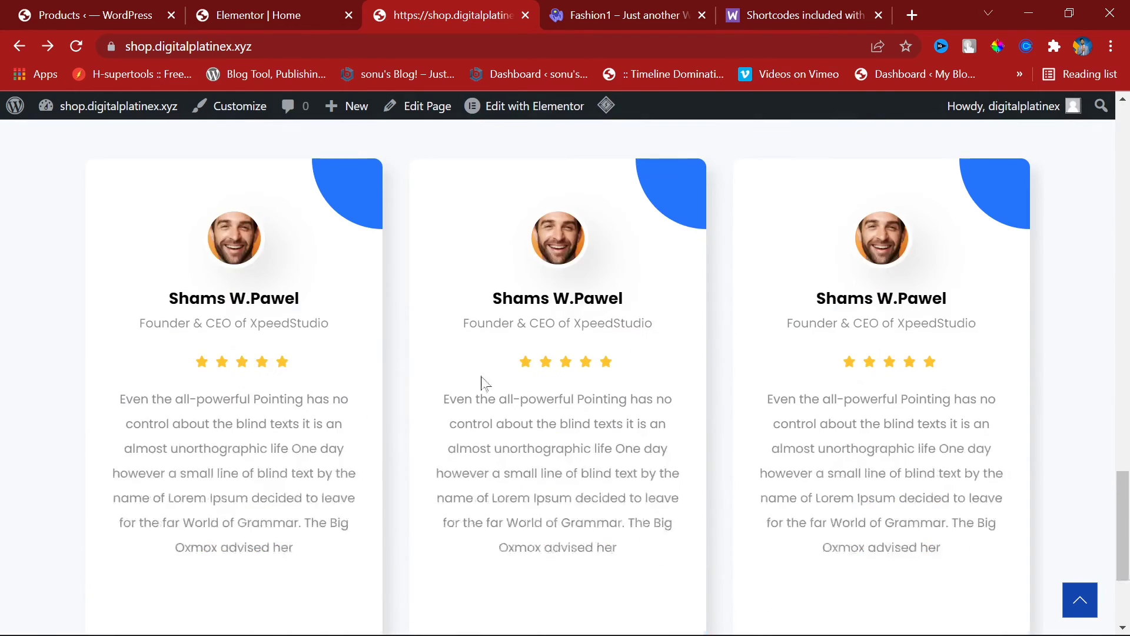
{"action": "scroll", "coordinate": [481, 383], "scroll_direction": "down", "scroll_amount": 3}
{"action": "scroll", "coordinate": [747, 346], "scroll_direction": "up", "scroll_amount": 5}
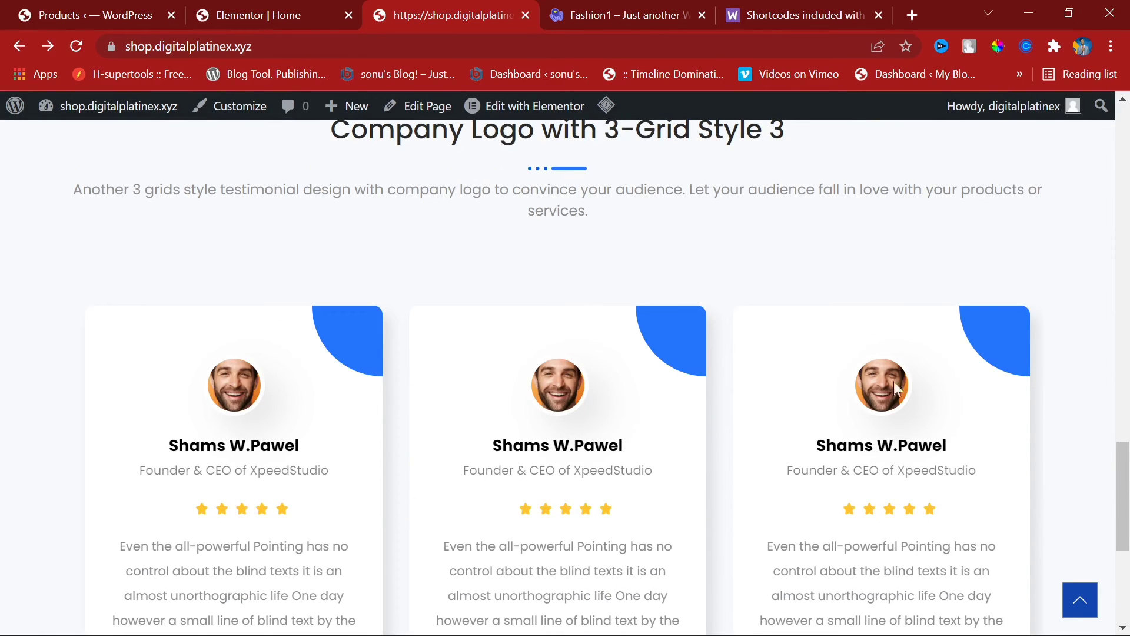
{"action": "scroll", "coordinate": [894, 383], "scroll_direction": "down", "scroll_amount": 5}
{"action": "scroll", "coordinate": [753, 259], "scroll_direction": "up", "scroll_amount": 5}
{"action": "scroll", "coordinate": [612, 294], "scroll_direction": "down", "scroll_amount": 6}
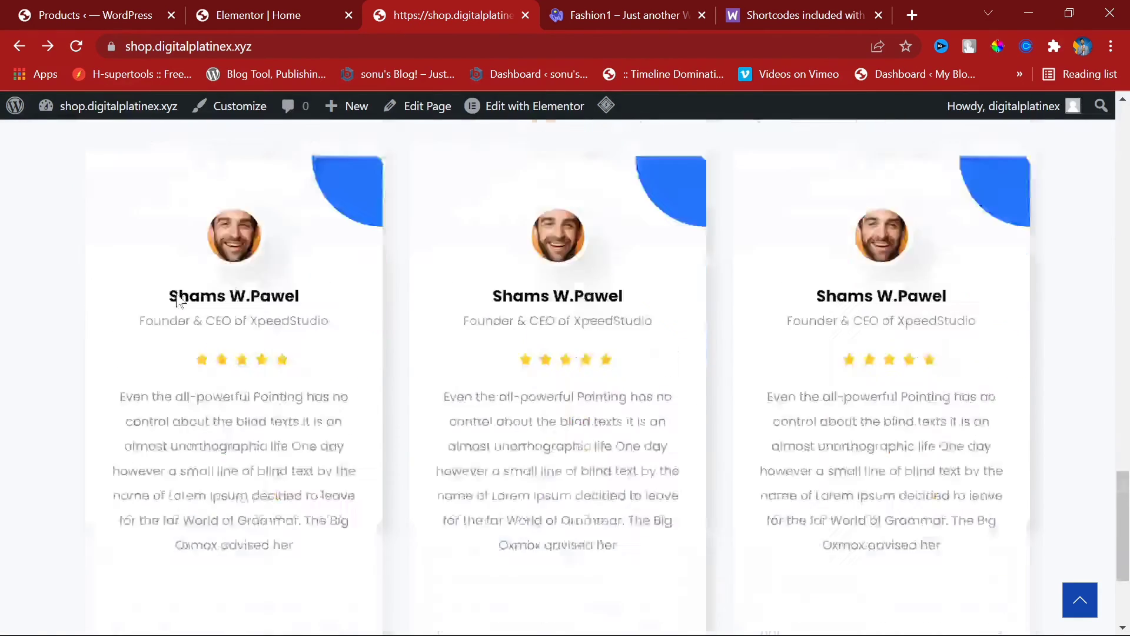
{"action": "left_click", "coordinate": [187, 6]}
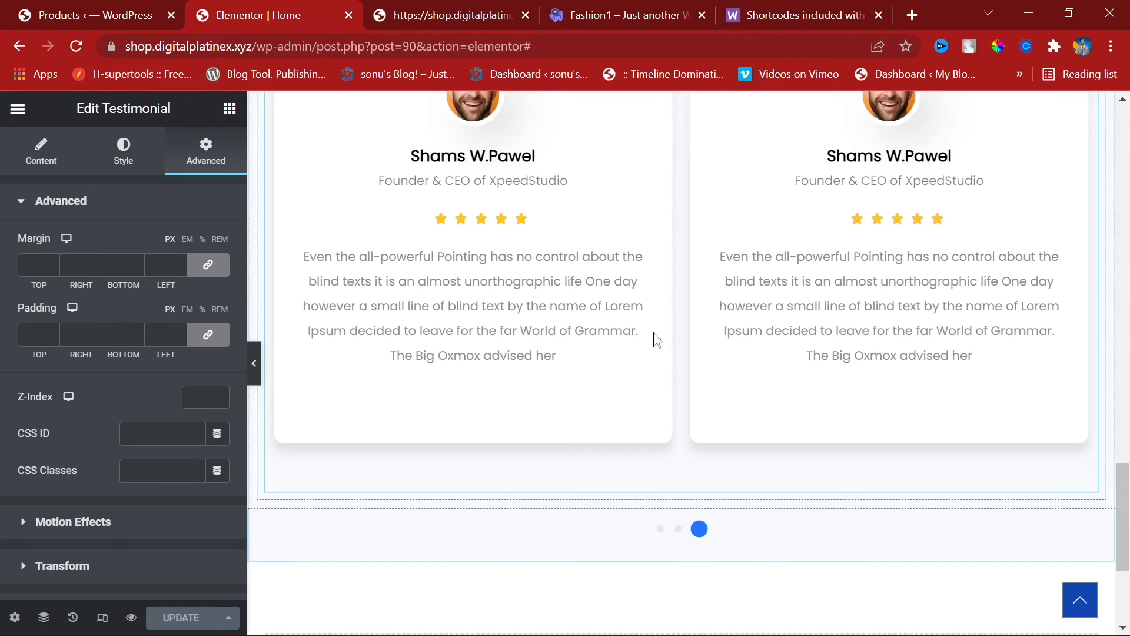
{"action": "scroll", "coordinate": [695, 365], "scroll_direction": "down", "scroll_amount": 3}
Step: Open the WooCommerce shortcodes documentation and scroll through its product scenarios
{"action": "left_click", "coordinate": [625, 3]}
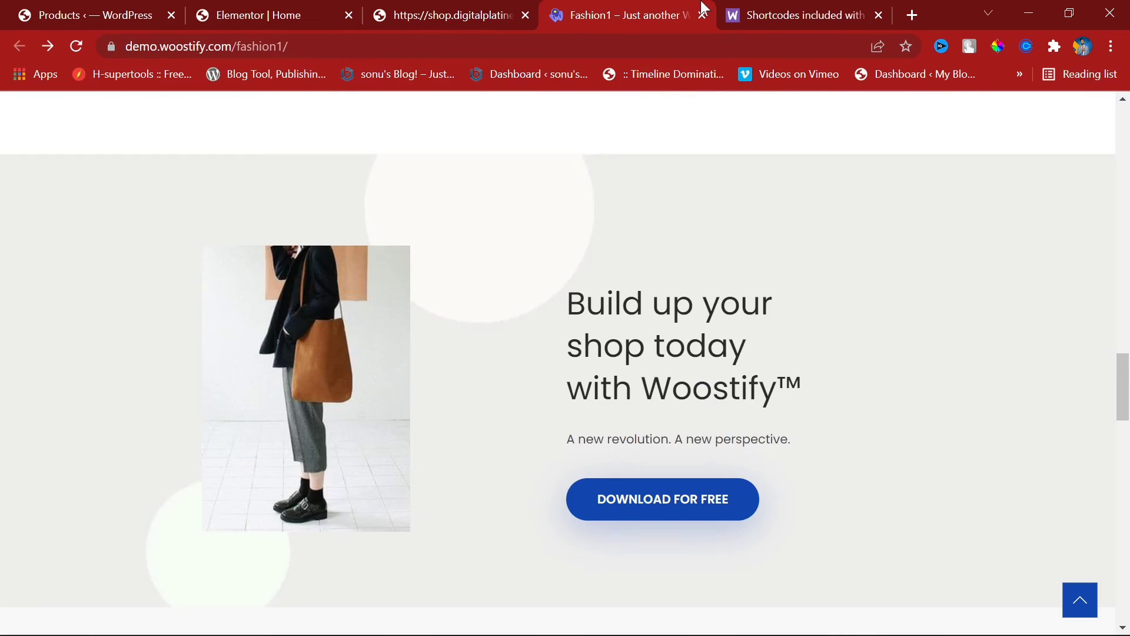
{"action": "left_click", "coordinate": [752, 2]}
{"action": "scroll", "coordinate": [564, 360], "scroll_direction": "down", "scroll_amount": 8}
{"action": "scroll", "coordinate": [564, 361], "scroll_direction": "up", "scroll_amount": 20}
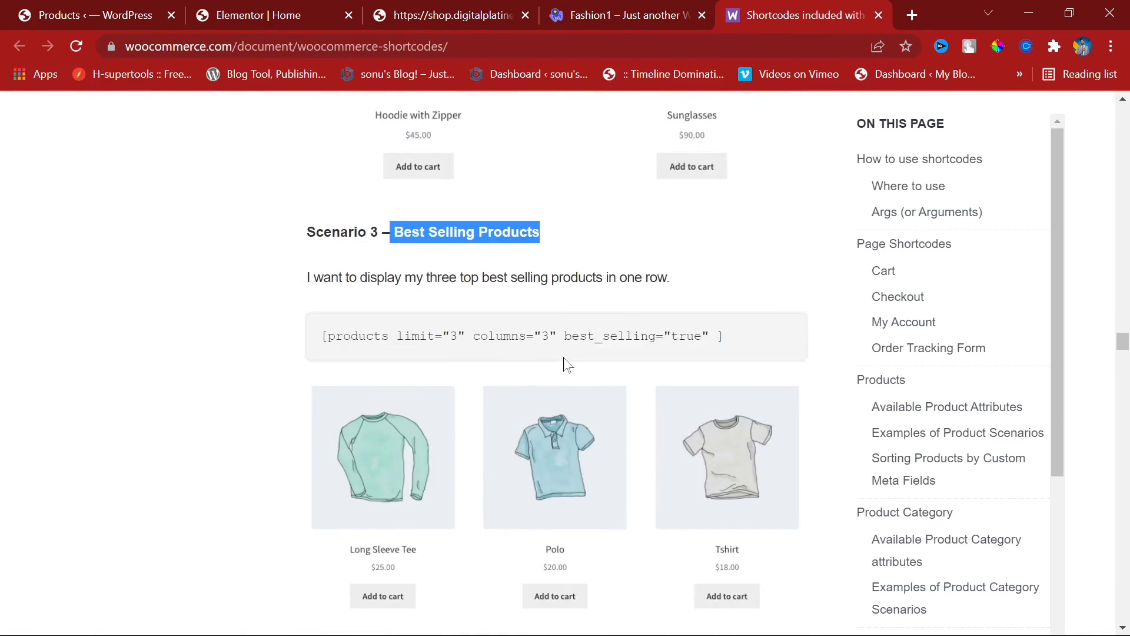
{"action": "scroll", "coordinate": [565, 364], "scroll_direction": "up", "scroll_amount": 20}
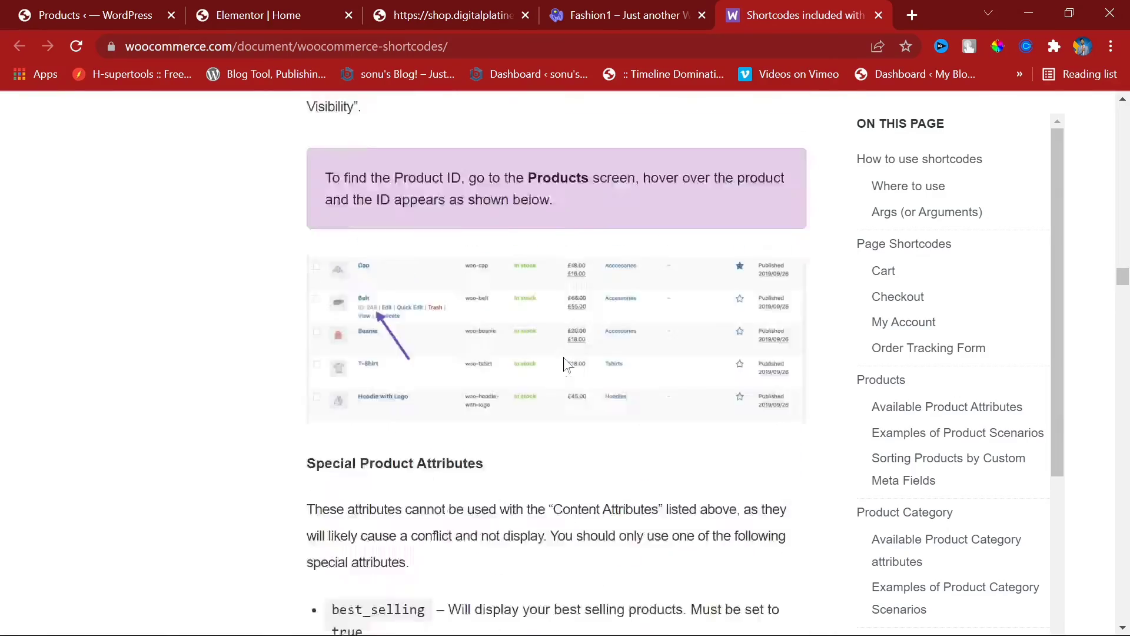
{"action": "scroll", "coordinate": [565, 365], "scroll_direction": "up", "scroll_amount": 13}
{"action": "scroll", "coordinate": [565, 365], "scroll_direction": "down", "scroll_amount": 7}
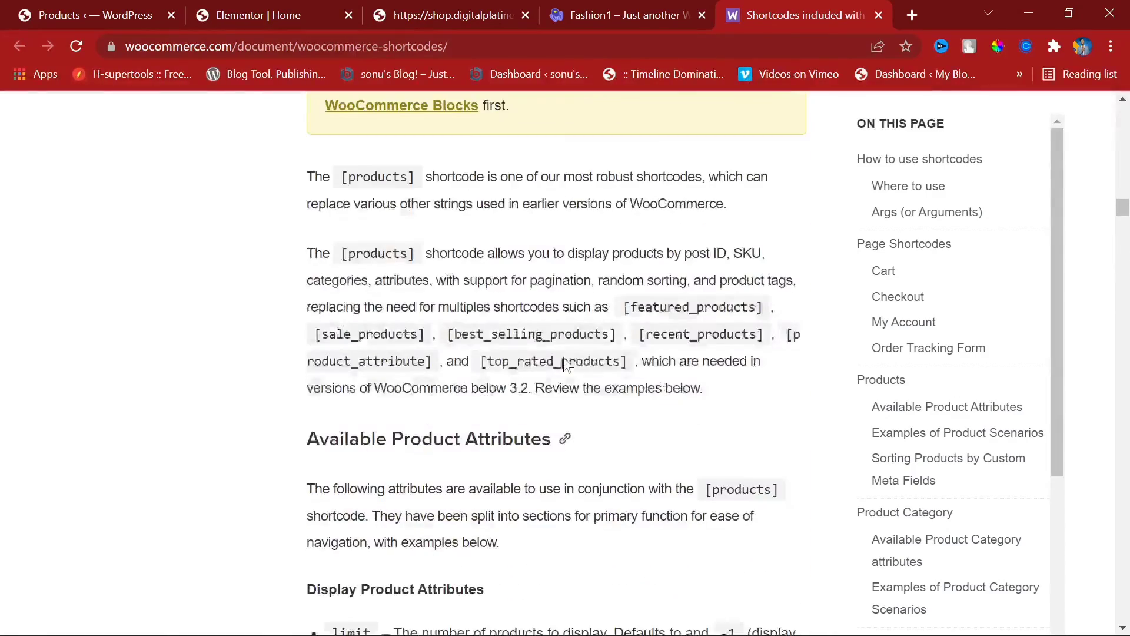
{"action": "scroll", "coordinate": [437, 394], "scroll_direction": "up", "scroll_amount": 10}
{"action": "scroll", "coordinate": [433, 387], "scroll_direction": "down", "scroll_amount": 20}
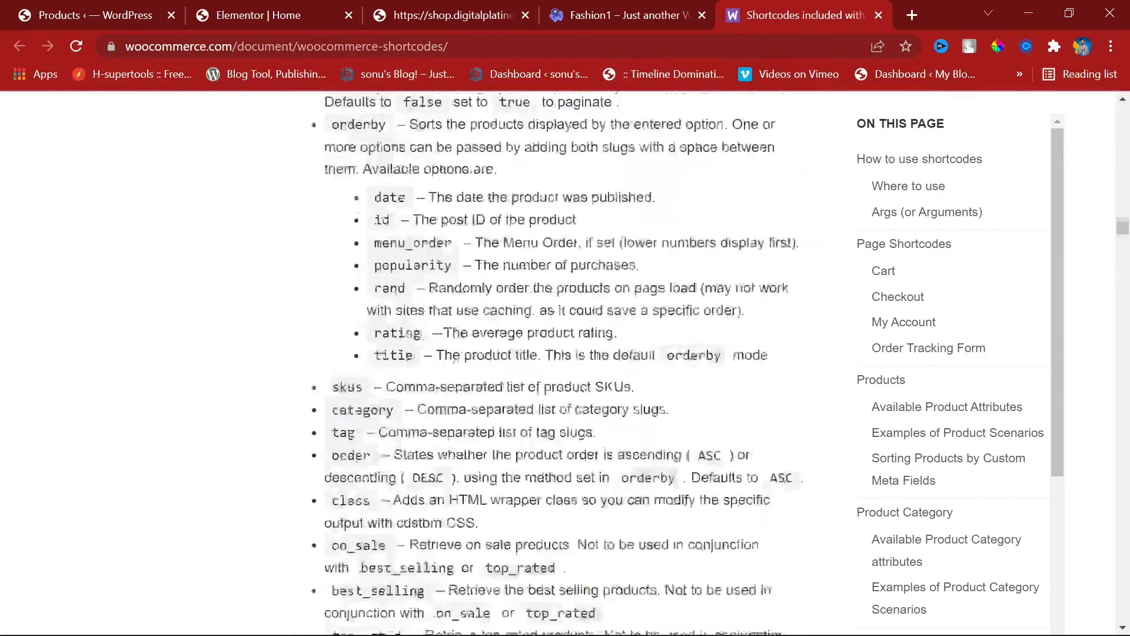
{"action": "scroll", "coordinate": [556, 362], "scroll_direction": "down", "scroll_amount": 15}
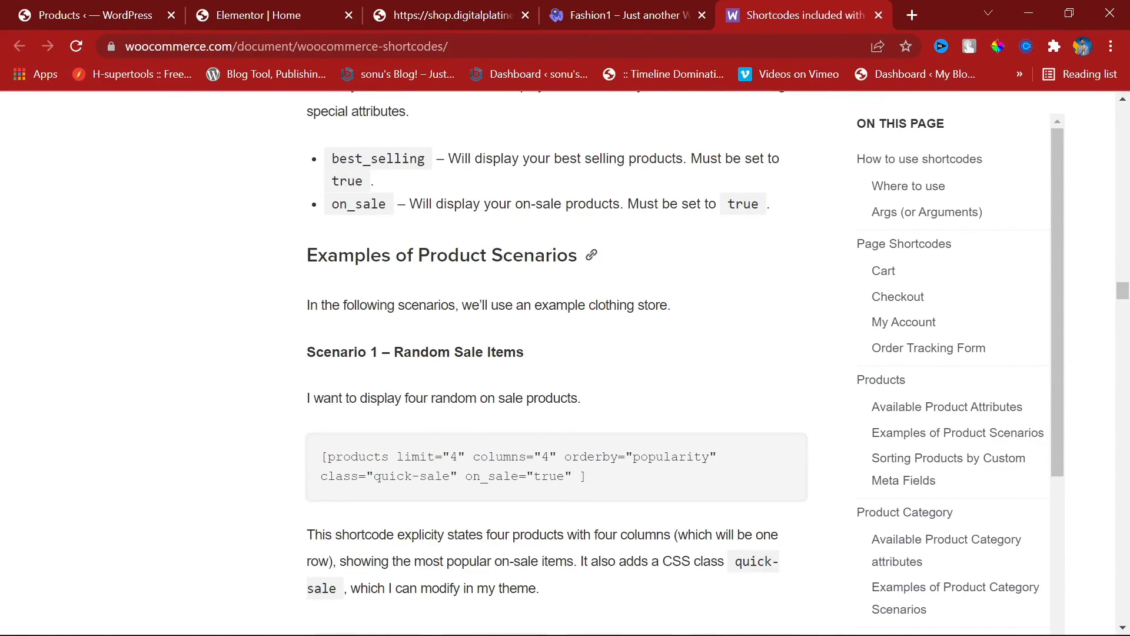
{"action": "left_click_drag", "start_coordinate": [399, 352], "coordinate": [545, 353]}
{"action": "scroll", "coordinate": [545, 353], "scroll_direction": "down", "scroll_amount": 10}
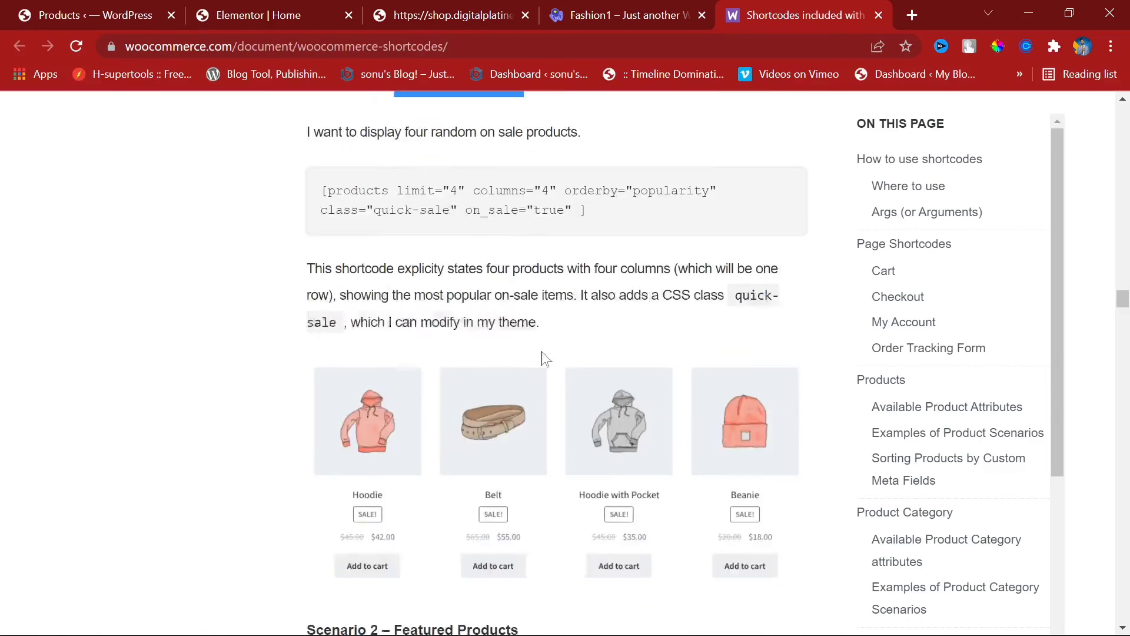
{"action": "scroll", "coordinate": [484, 226], "scroll_direction": "down", "scroll_amount": 3}
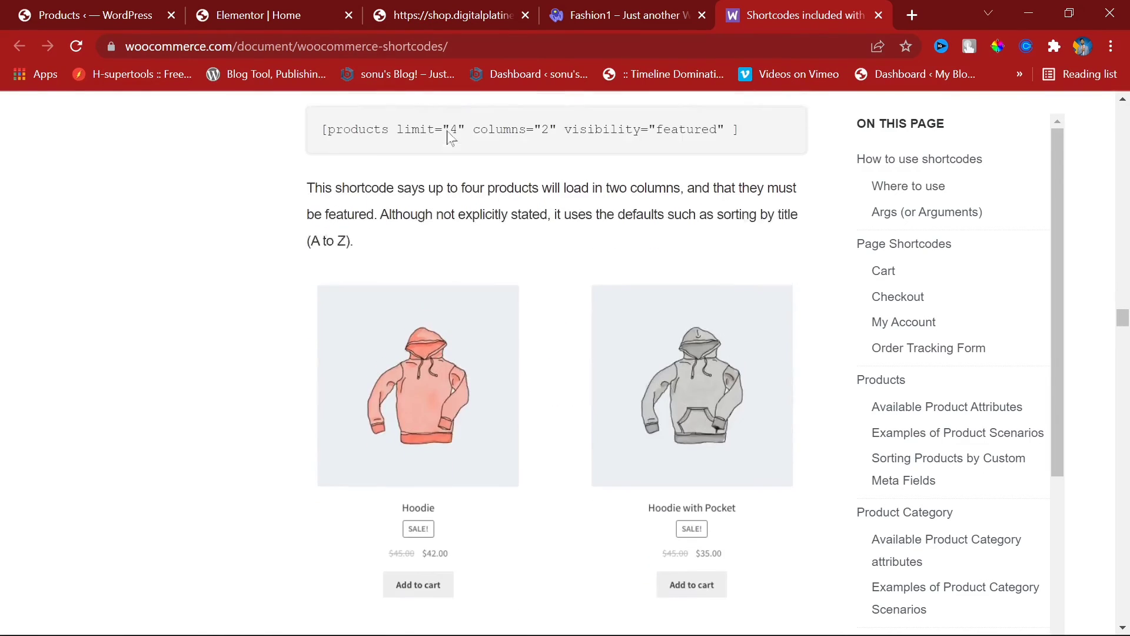
{"action": "scroll", "coordinate": [489, 289], "scroll_direction": "down", "scroll_amount": 8}
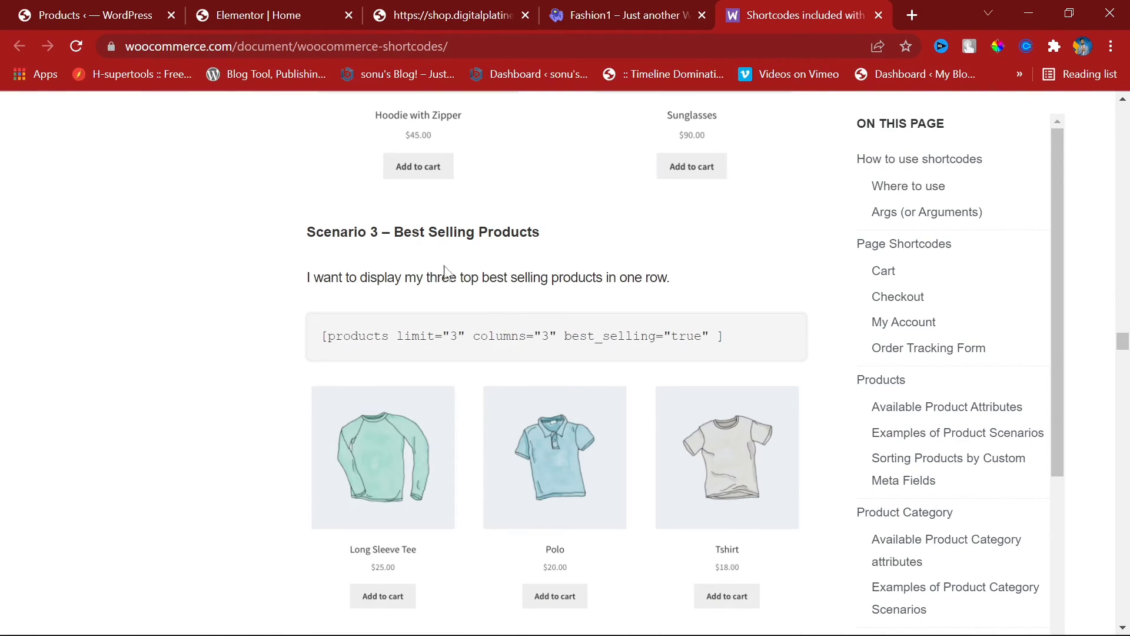
Step: Copy the 'Newest Products' scenario title and return to the shop.digitalplatinex tab
{"action": "left_click_drag", "start_coordinate": [404, 229], "coordinate": [551, 238]}
{"action": "left_click", "coordinate": [555, 239]}
{"action": "scroll", "coordinate": [555, 240], "scroll_direction": "down", "scroll_amount": 7}
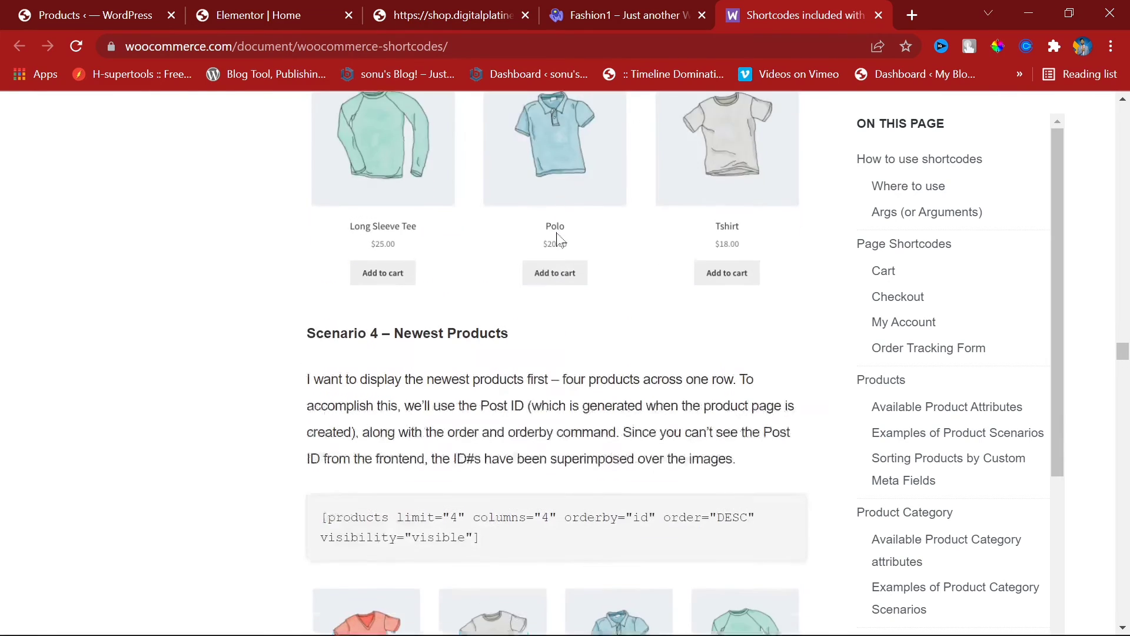
{"action": "left_click_drag", "start_coordinate": [393, 216], "coordinate": [511, 227]}
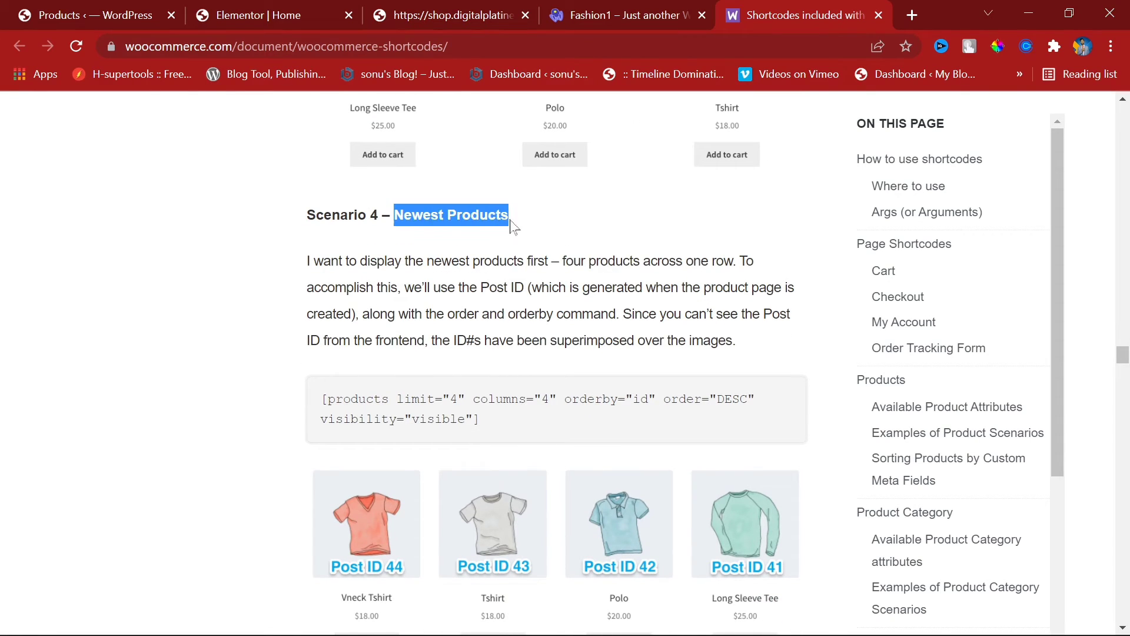
{"action": "right_click", "coordinate": [510, 227]}
{"action": "left_click", "coordinate": [520, 231]}
{"action": "left_click", "coordinate": [477, 13]}
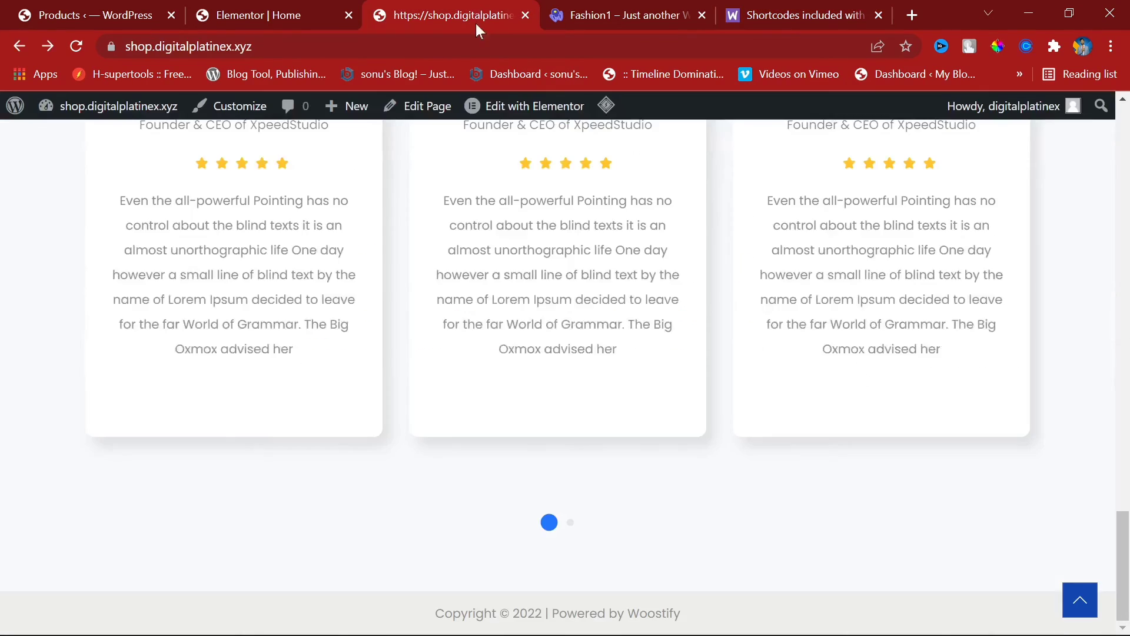
Step: Back in the homepage editor, start a new section area at the bottom of the page
{"action": "left_click", "coordinate": [259, 15]}
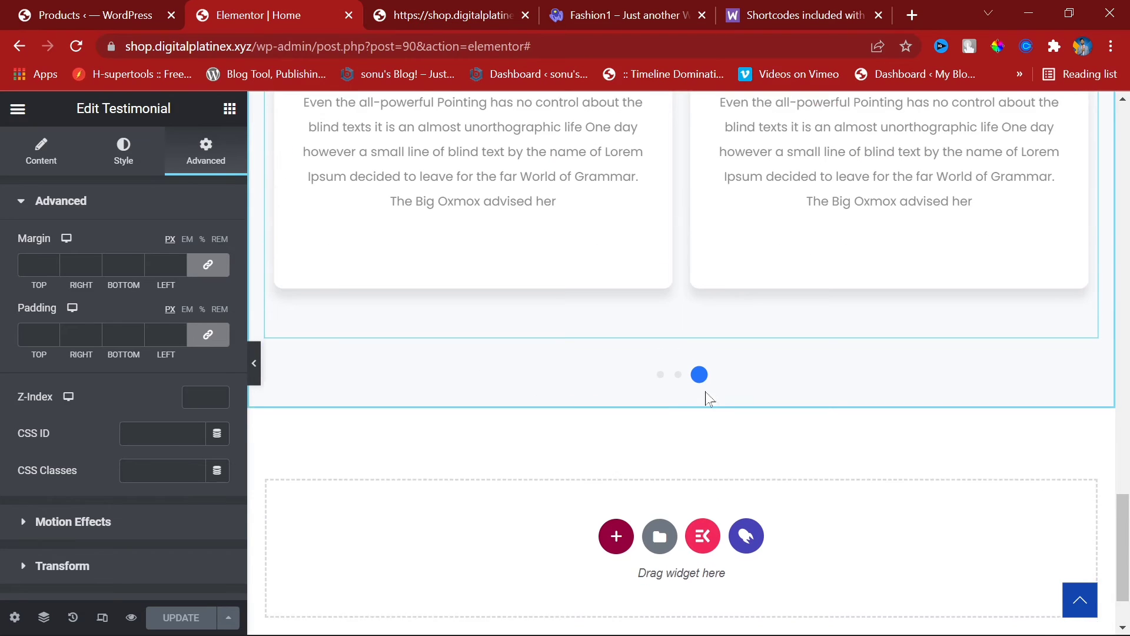
{"action": "scroll", "coordinate": [704, 385], "scroll_direction": "down", "scroll_amount": 2}
{"action": "scroll", "coordinate": [693, 294], "scroll_direction": "up", "scroll_amount": 8}
{"action": "scroll", "coordinate": [700, 330], "scroll_direction": "down", "scroll_amount": 6}
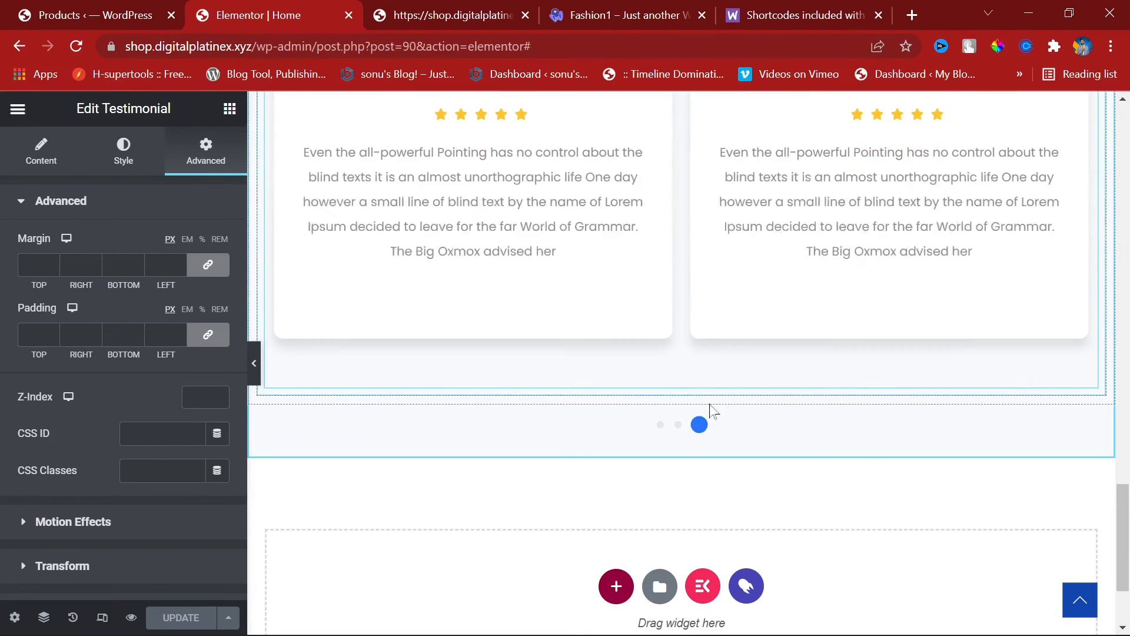
{"action": "left_click", "coordinate": [616, 585]}
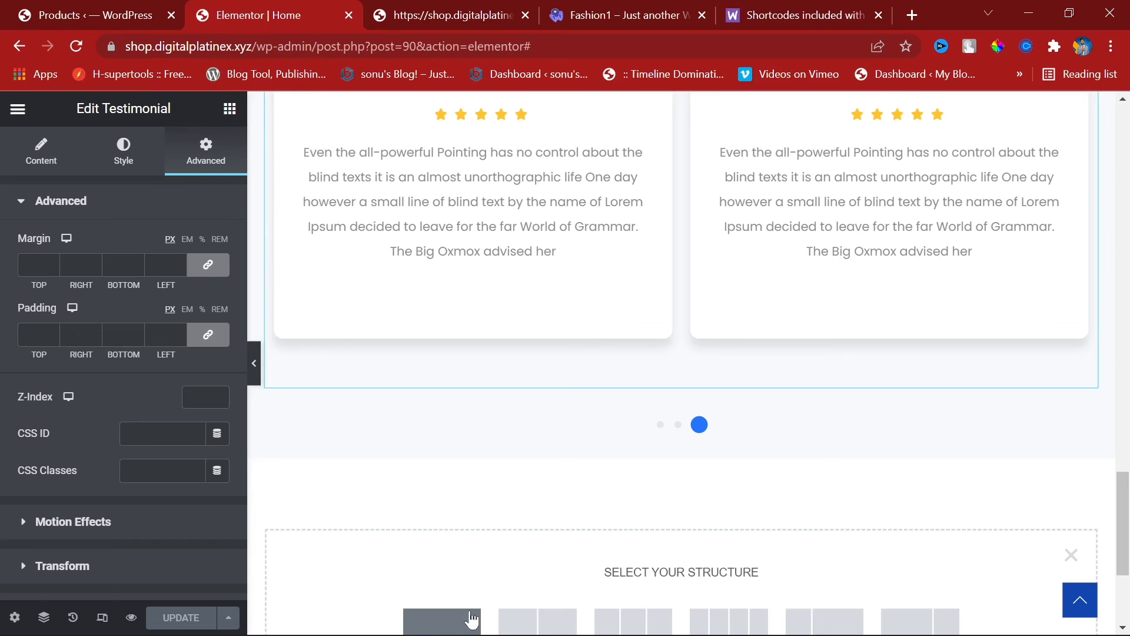
Step: Copy the Passion for Fashion / Featured Products heading section from its right-click menu
{"action": "scroll", "coordinate": [657, 203], "scroll_direction": "up", "scroll_amount": 5}
{"action": "scroll", "coordinate": [658, 203], "scroll_direction": "up", "scroll_amount": 10}
{"action": "scroll", "coordinate": [663, 366], "scroll_direction": "up", "scroll_amount": 7}
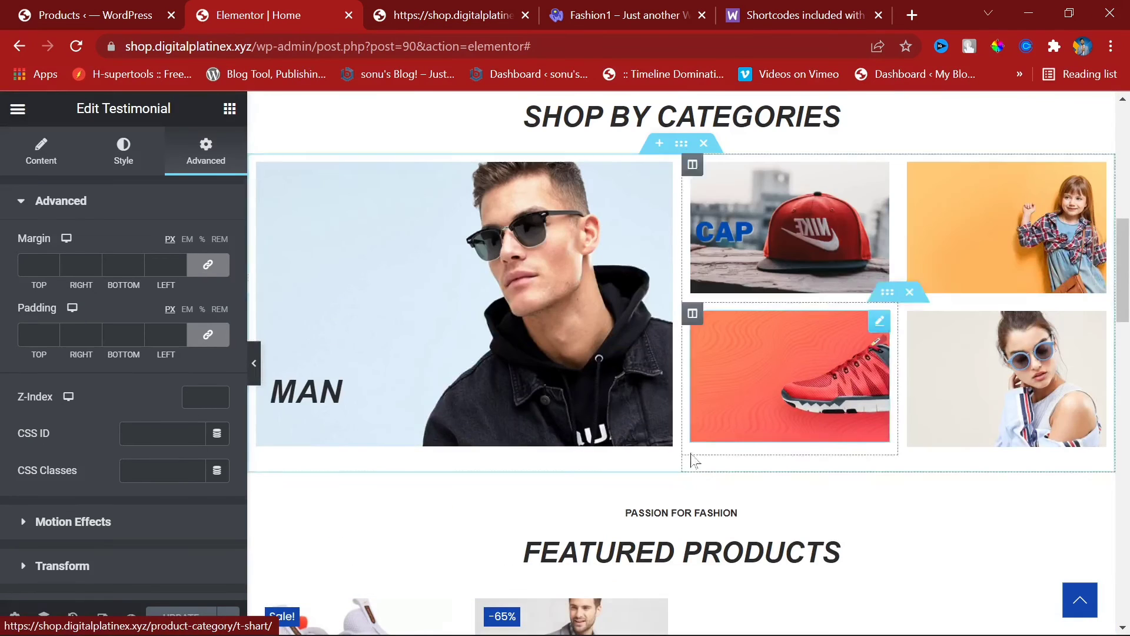
{"action": "right_click", "coordinate": [688, 454]}
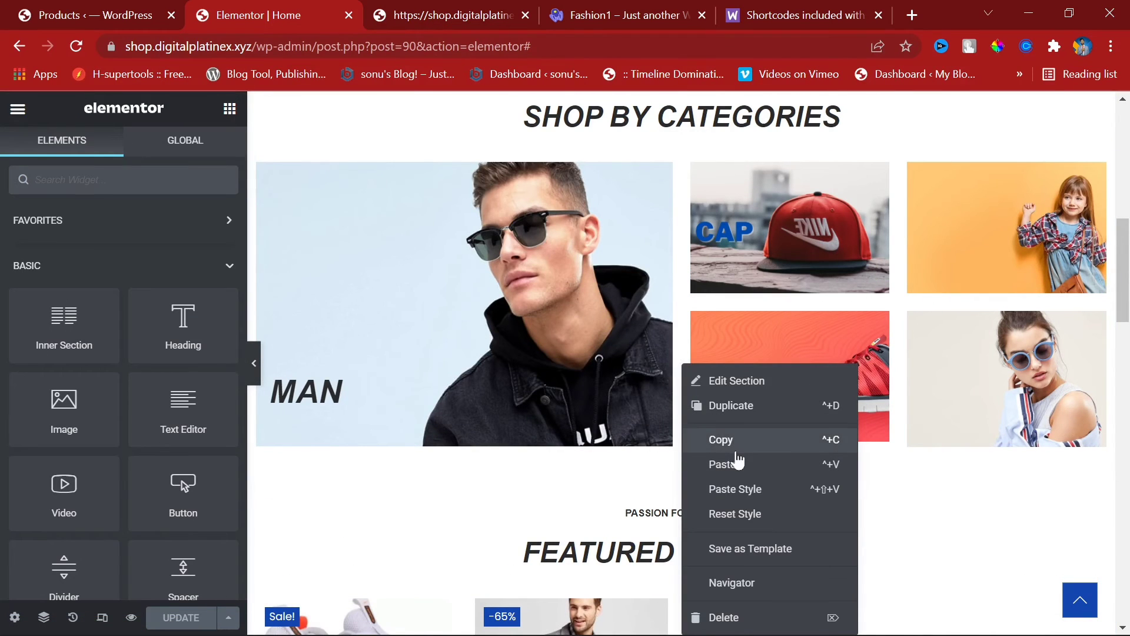
{"action": "left_click", "coordinate": [736, 451]}
{"action": "scroll", "coordinate": [735, 453], "scroll_direction": "down", "scroll_amount": 20}
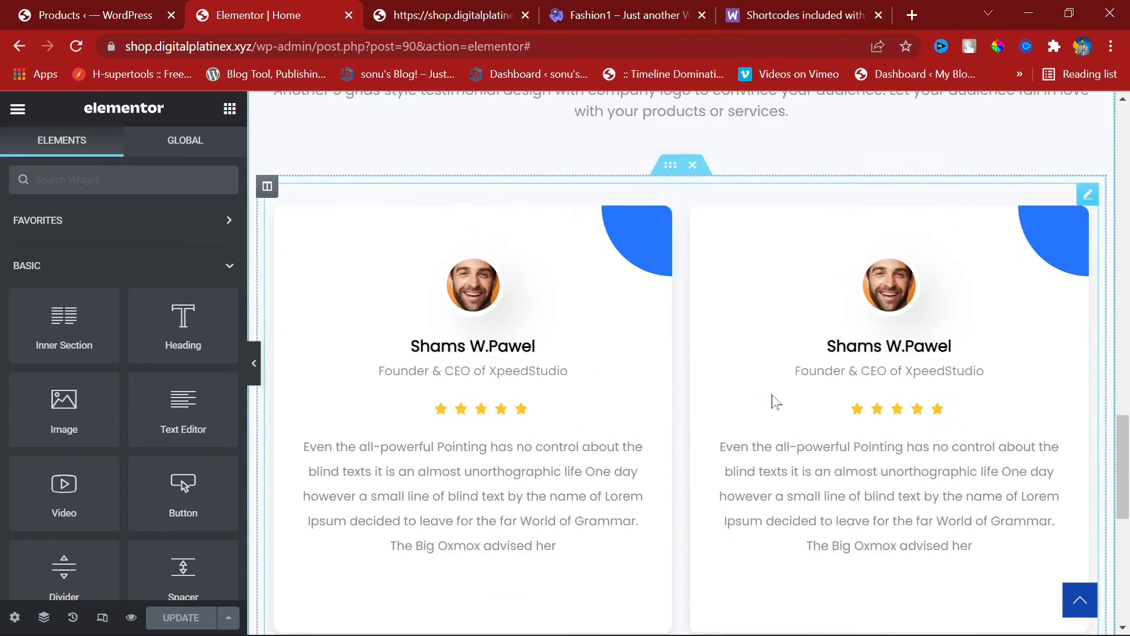
Step: Paste the copied heading section into the new-section area at the page bottom
{"action": "right_click", "coordinate": [346, 330]}
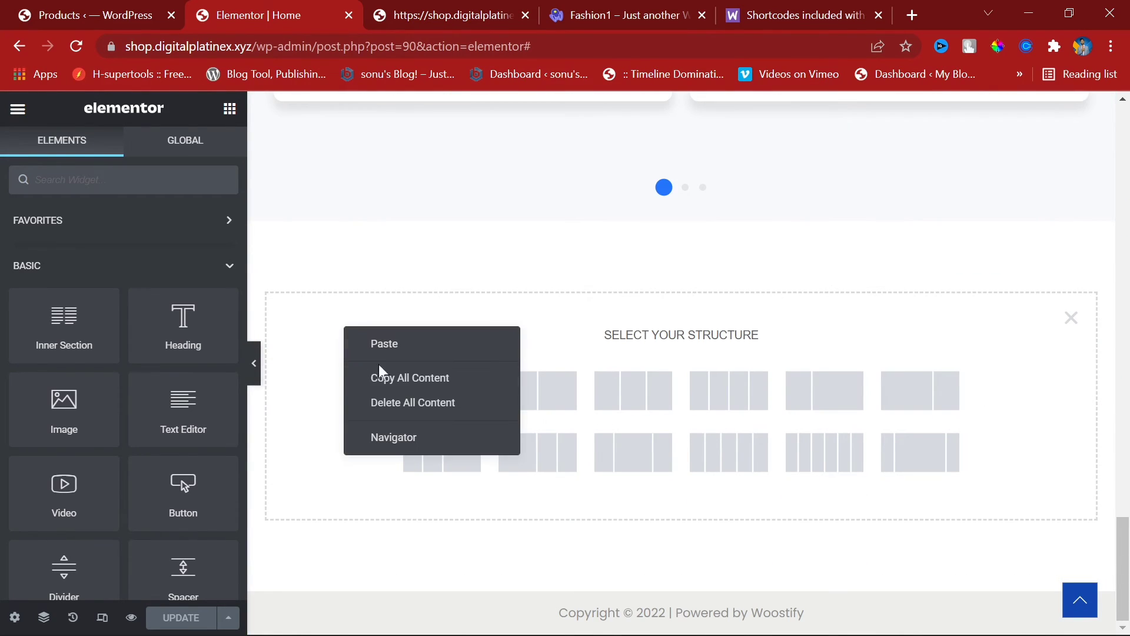
{"action": "left_click", "coordinate": [406, 351]}
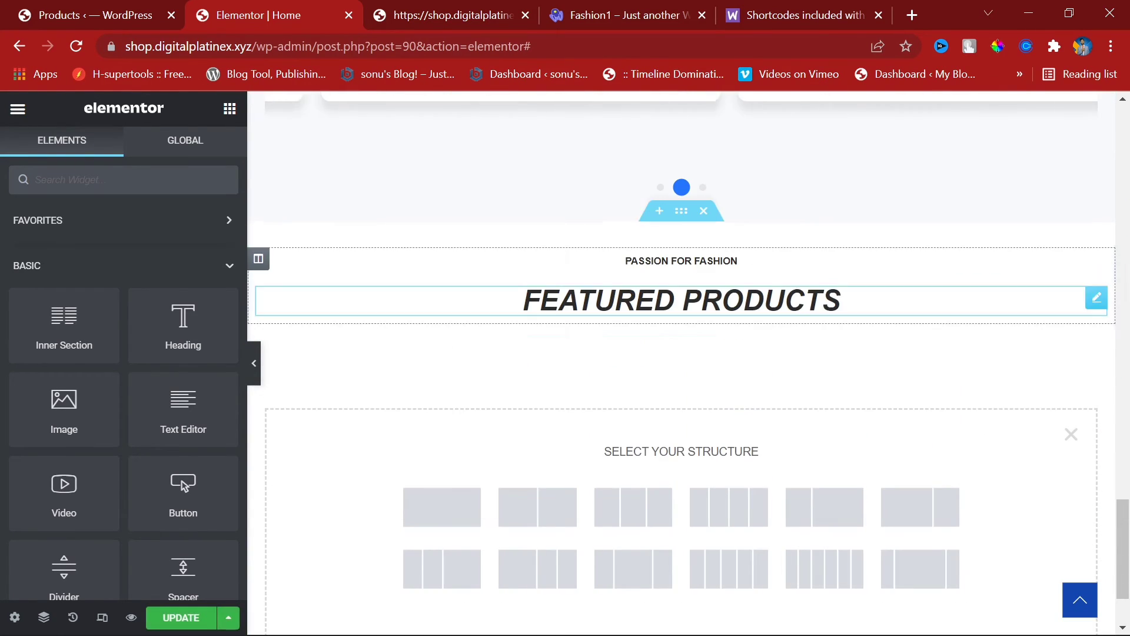
{"action": "left_click", "coordinate": [847, 301]}
{"action": "left_click", "coordinate": [618, 11]}
{"action": "left_click", "coordinate": [832, 1]}
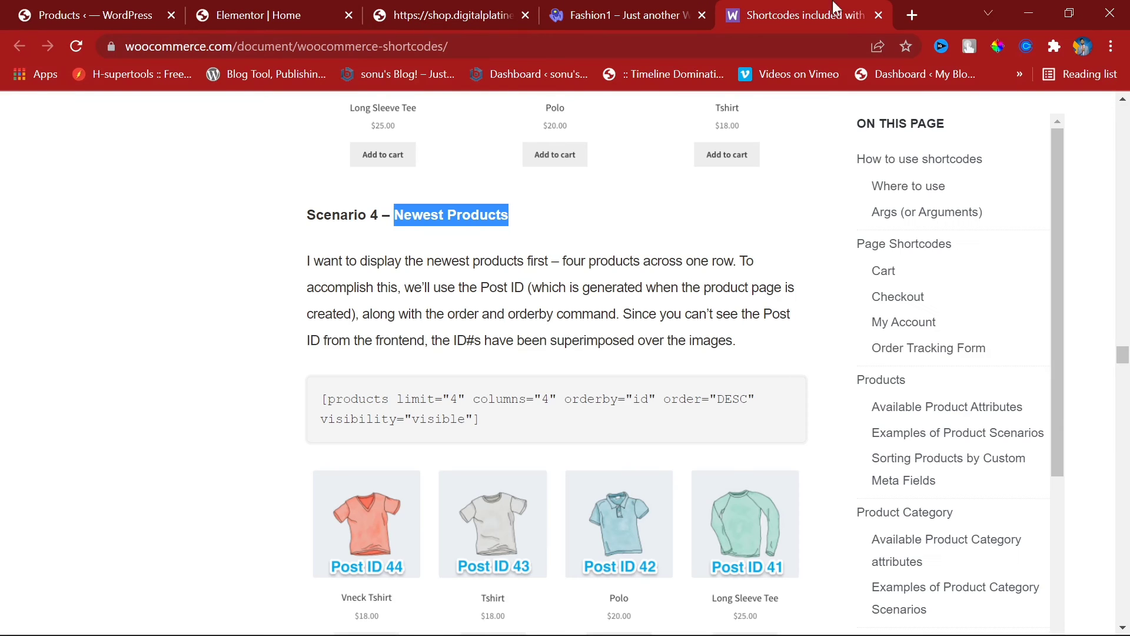
{"action": "left_click", "coordinate": [263, 9]}
Step: Retitle the pasted heading 'Newest Products' and add an empty one-column section below it
{"action": "triple_click", "coordinate": [612, 300]}
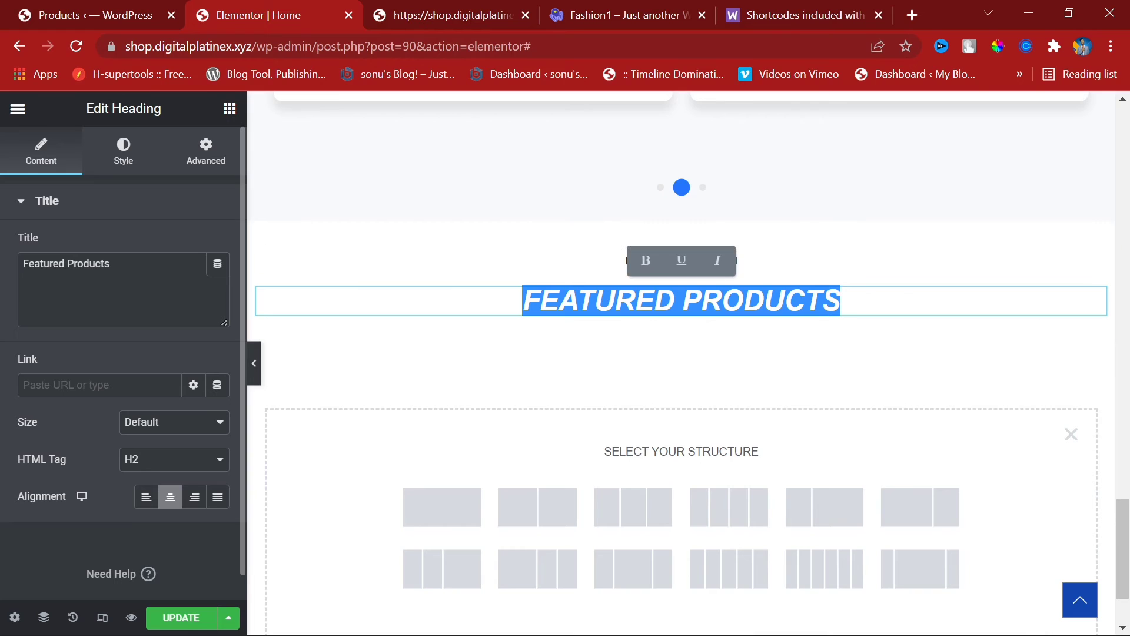
{"action": "triple_click", "coordinate": [71, 265]}
{"action": "key", "text": "ctrl+v"}
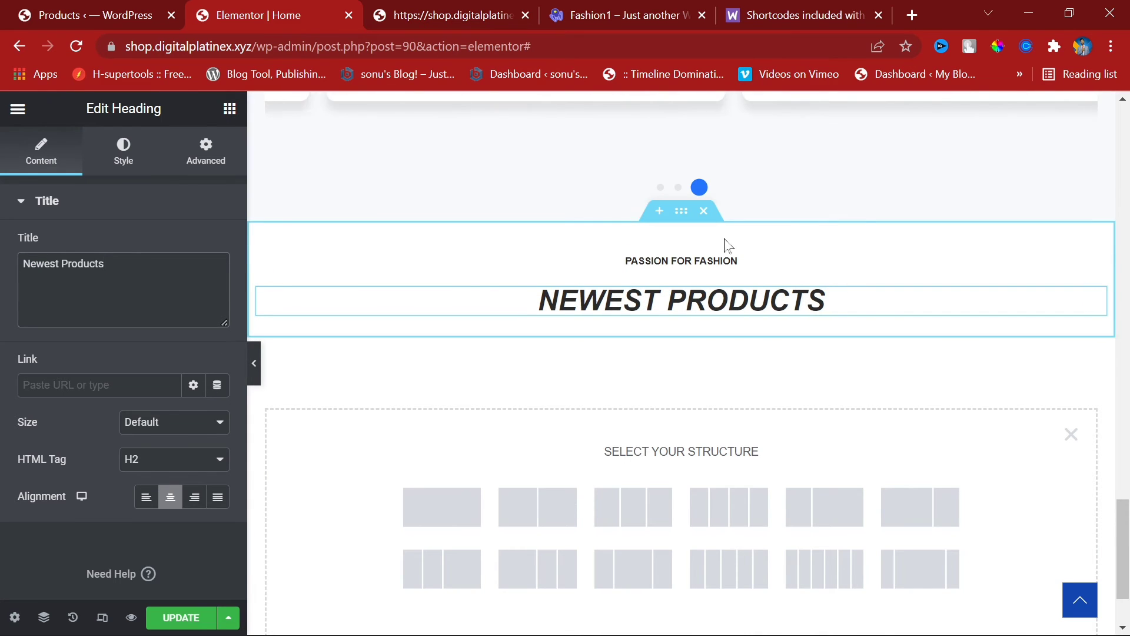
{"action": "left_click", "coordinate": [440, 509]}
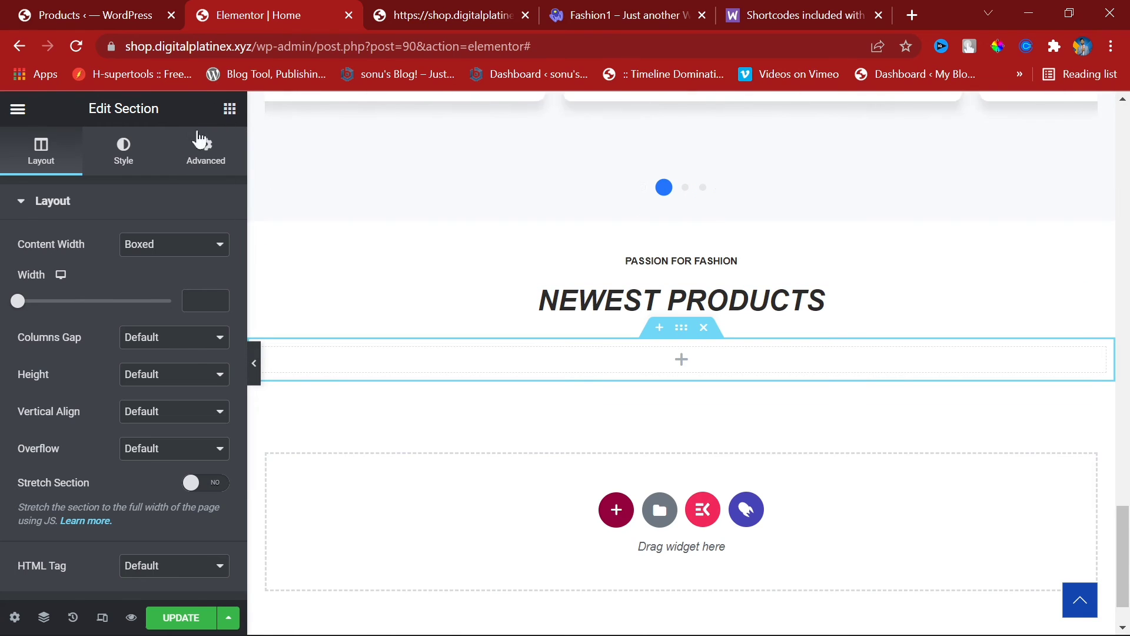
Step: Drop a Shortcode widget, found by searching 'sh', into the empty section
{"action": "left_click", "coordinate": [230, 108]}
{"action": "type", "text": "sh"}
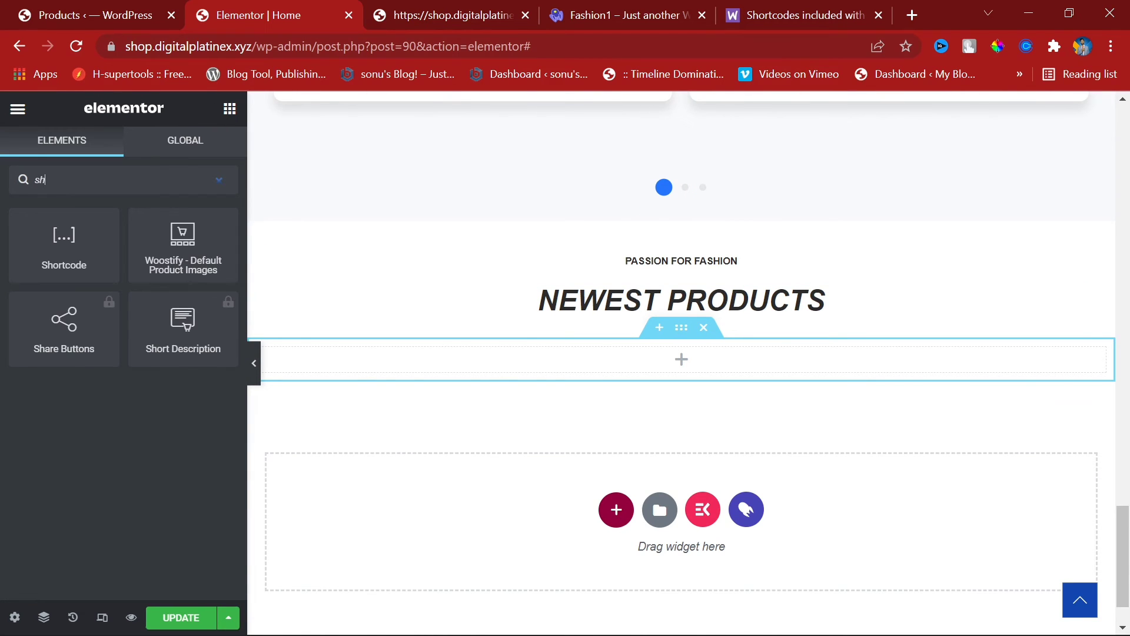
{"action": "left_click_drag", "start_coordinate": [64, 245], "coordinate": [635, 362]}
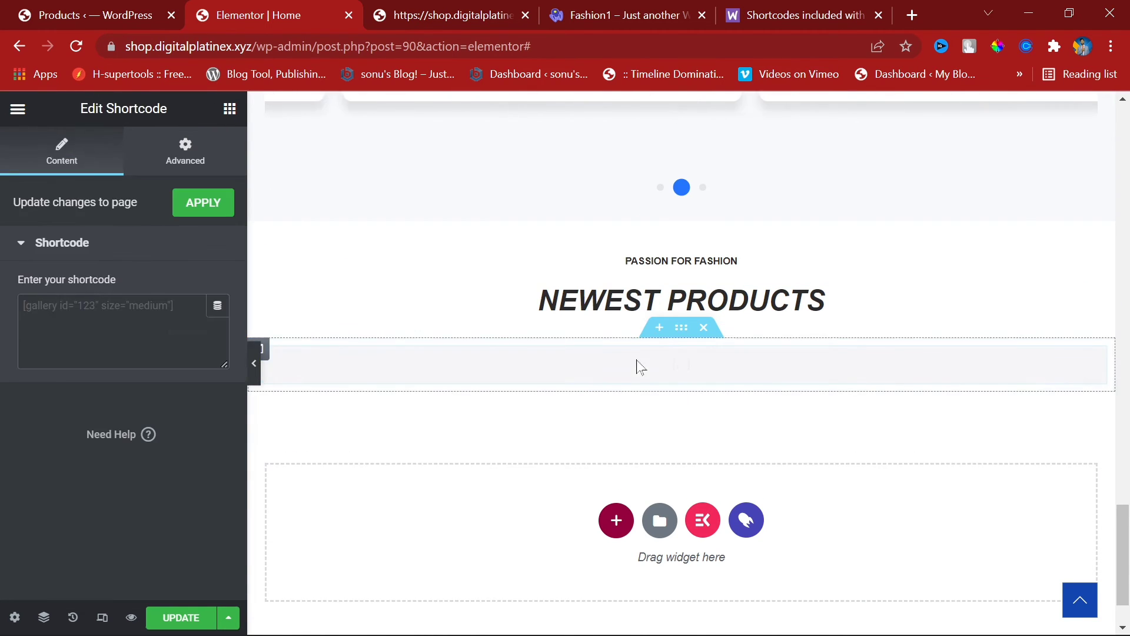
Step: Copy the best-selling products example shortcode from the WooCommerce shortcodes documentation
{"action": "left_click", "coordinate": [750, 8]}
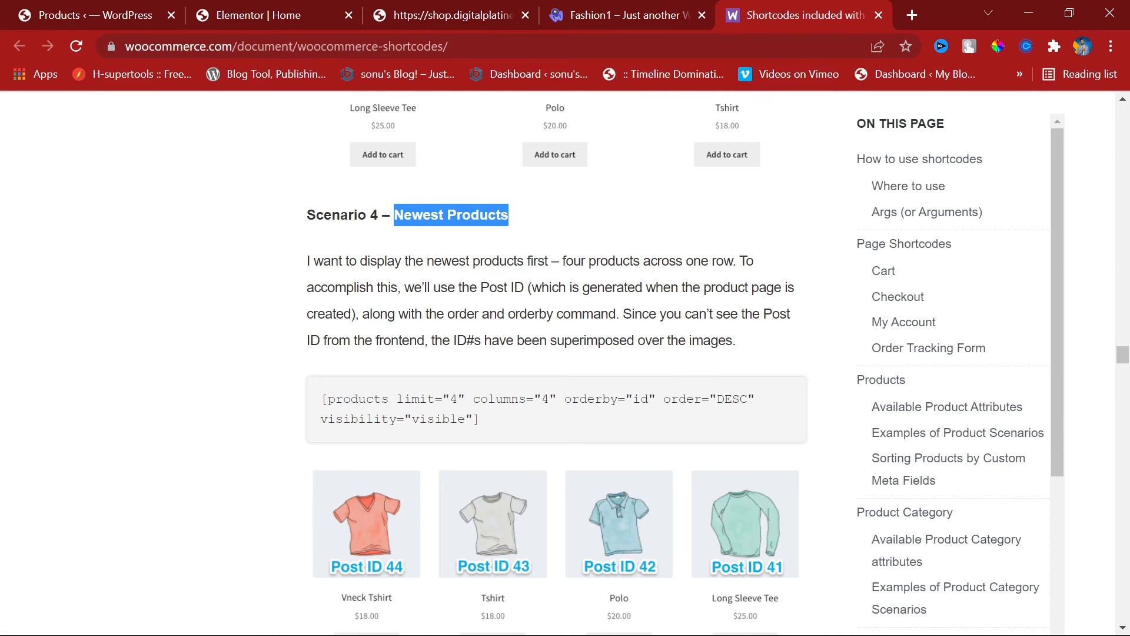
{"action": "triple_click", "coordinate": [439, 418]}
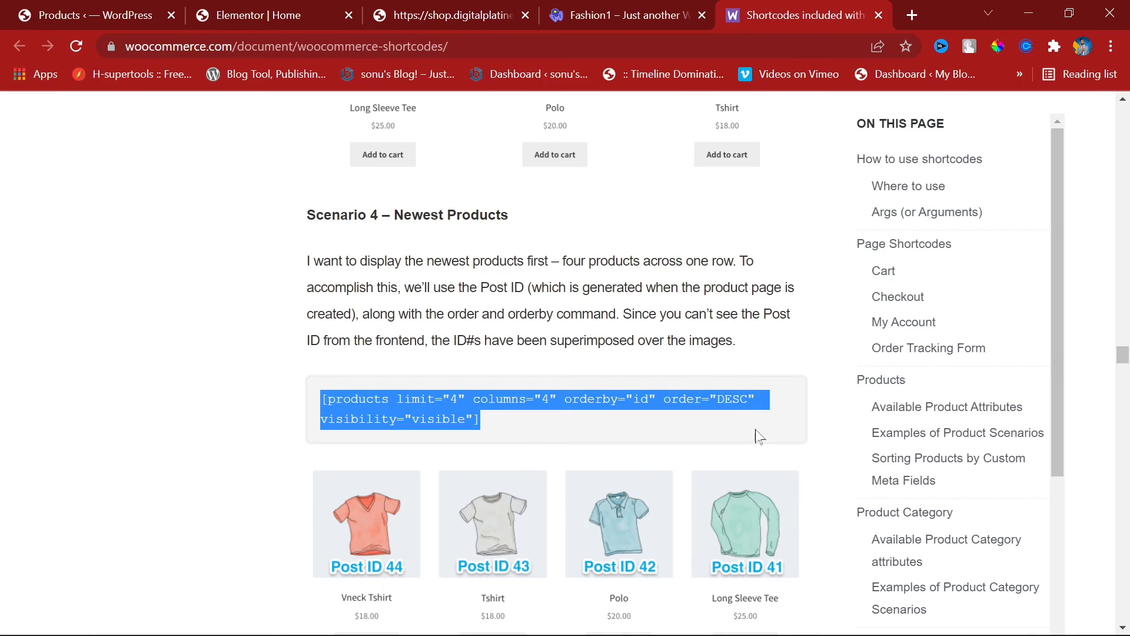
{"action": "scroll", "coordinate": [687, 471], "scroll_direction": "down", "scroll_amount": 3}
{"action": "scroll", "coordinate": [623, 392], "scroll_direction": "up", "scroll_amount": 8}
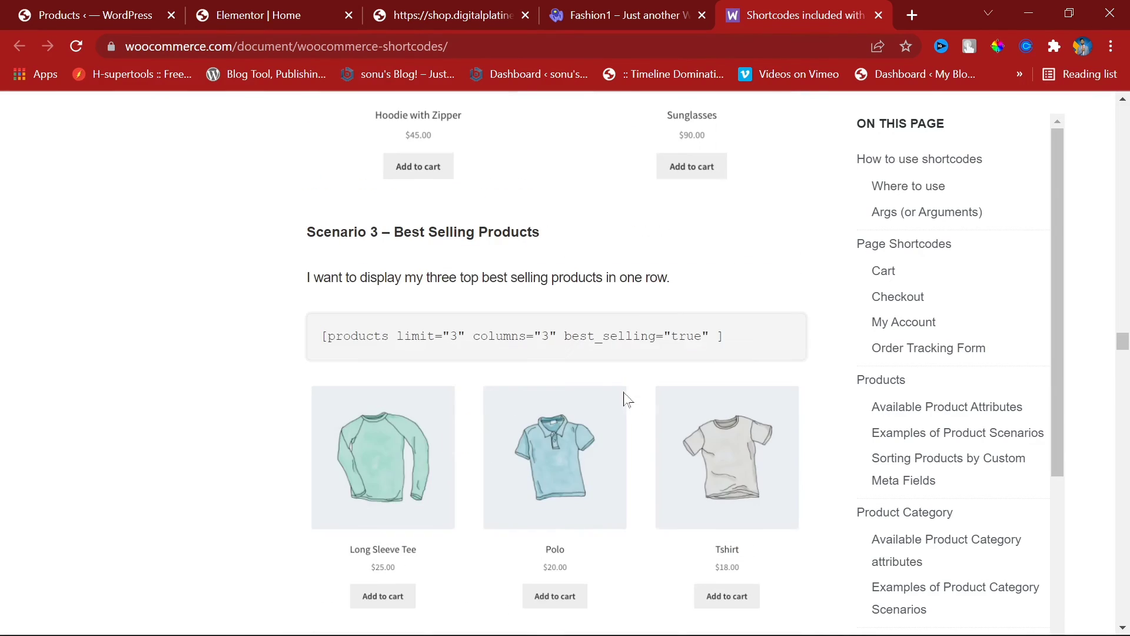
{"action": "scroll", "coordinate": [626, 398], "scroll_direction": "up", "scroll_amount": 3}
{"action": "triple_click", "coordinate": [529, 483]}
{"action": "key", "text": "ctrl+c"}
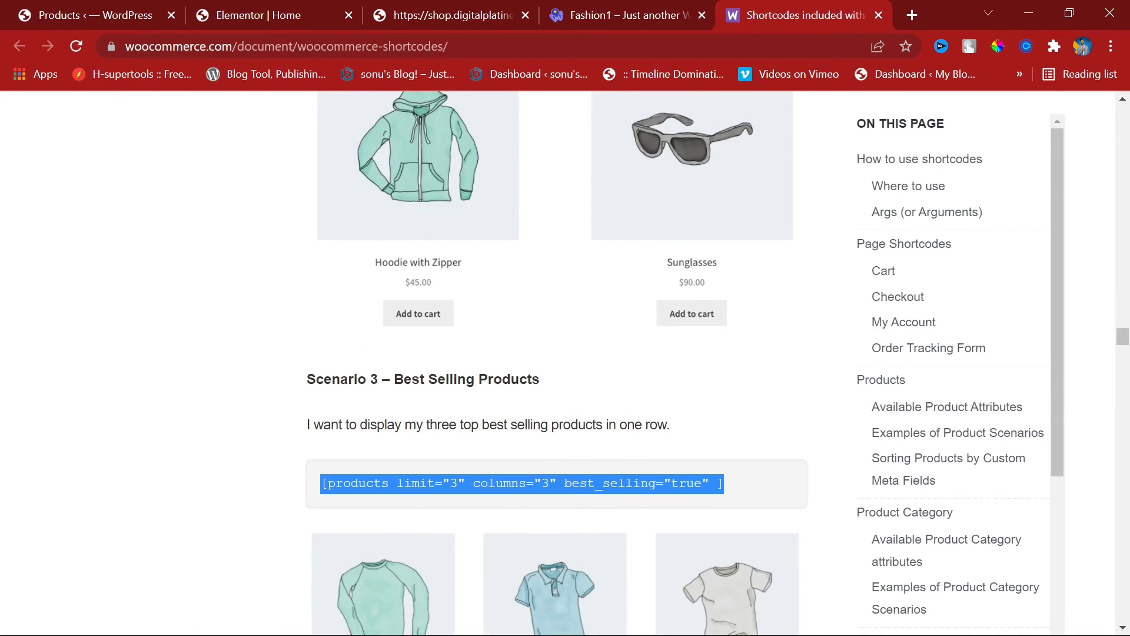
{"action": "left_click", "coordinate": [308, 8]}
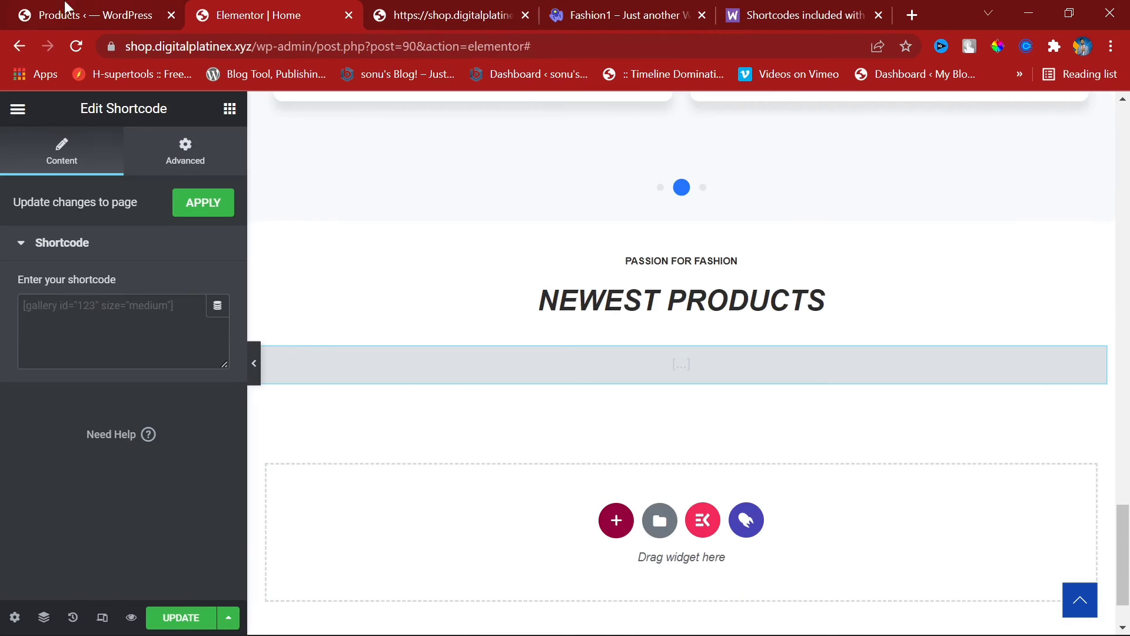
Step: Paste and edit the shortcode to [products limit="20" columns="4" best_selling="true"], then save
{"action": "left_click", "coordinate": [220, 330]}
{"action": "key", "text": "ctrl+v"}
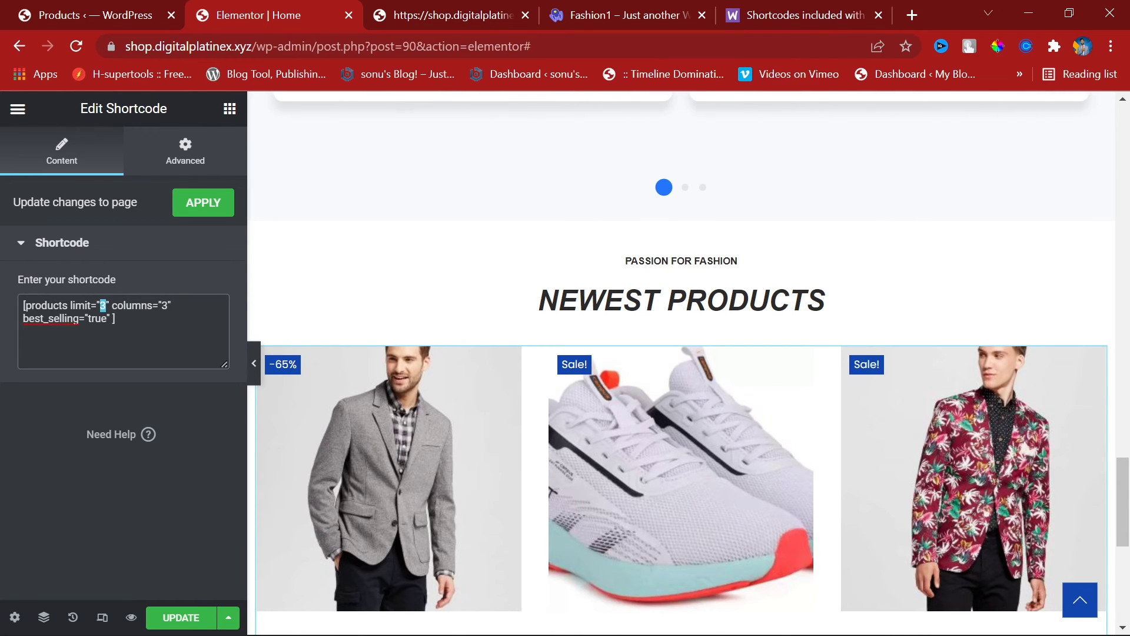
{"action": "type", "text": "4"}
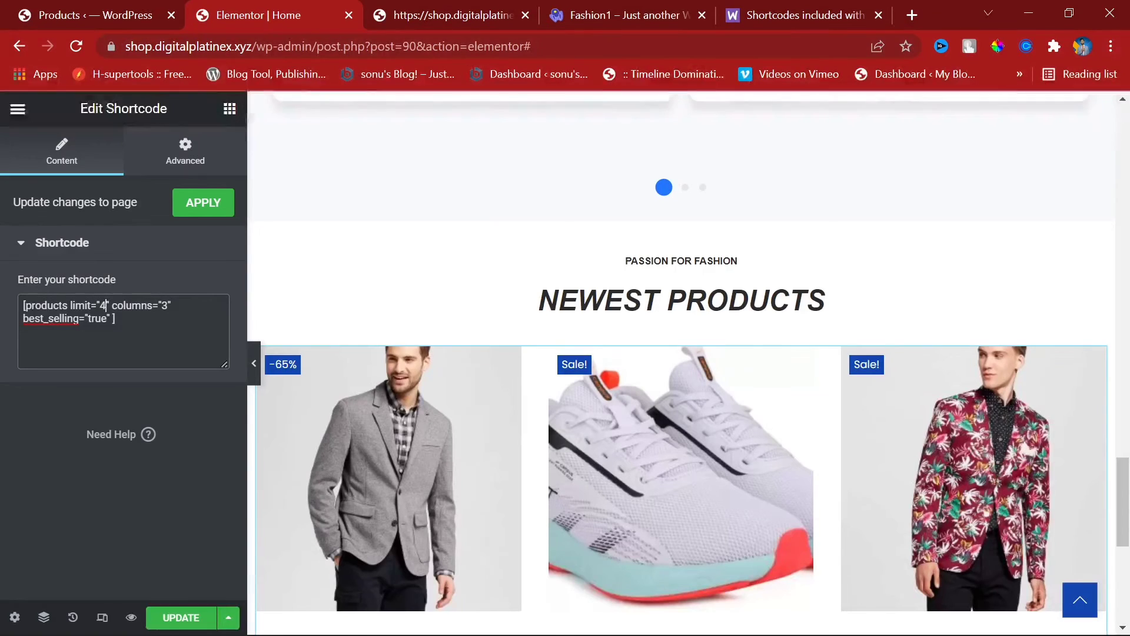
{"action": "key", "text": "BackSpace"}
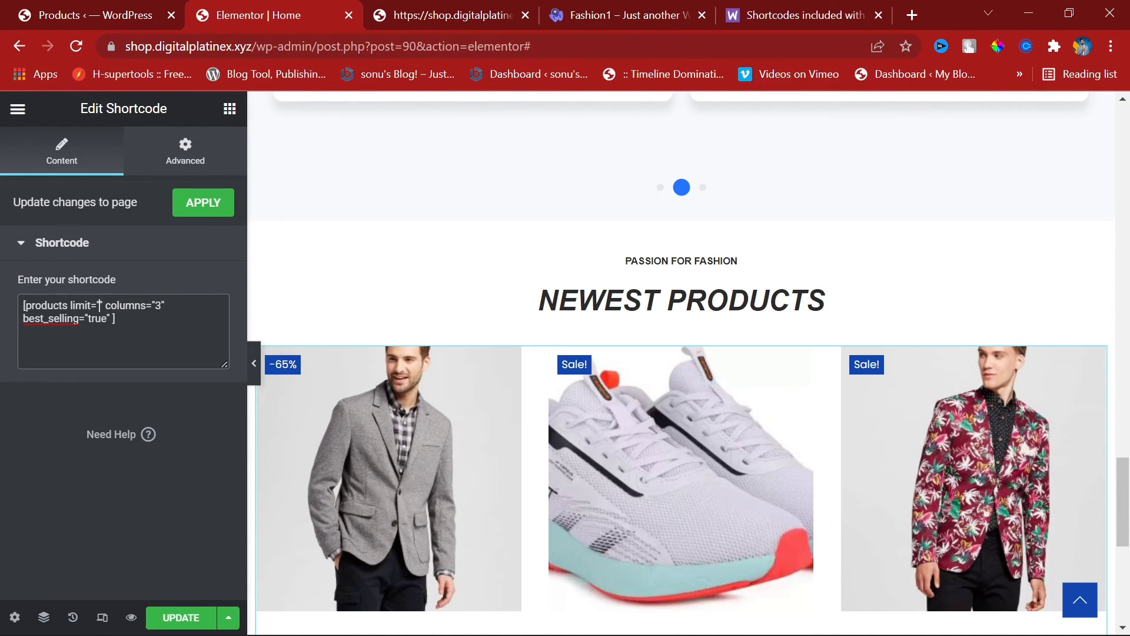
{"action": "type", "text": "20"}
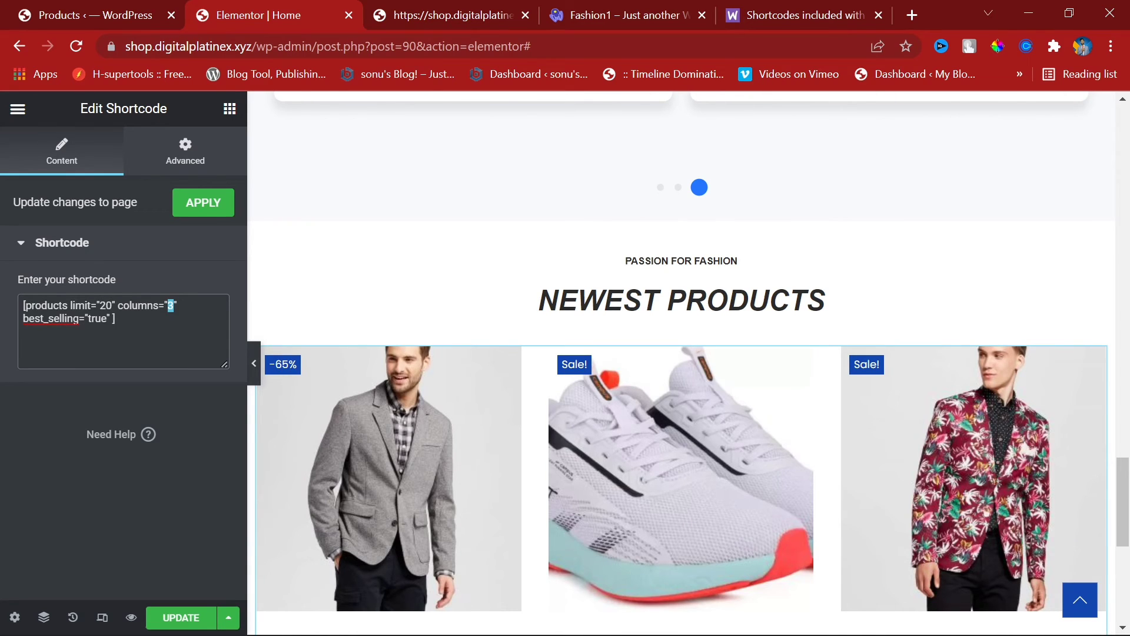
{"action": "type", "text": "4"}
{"action": "scroll", "coordinate": [1059, 453], "scroll_direction": "down", "scroll_amount": 5}
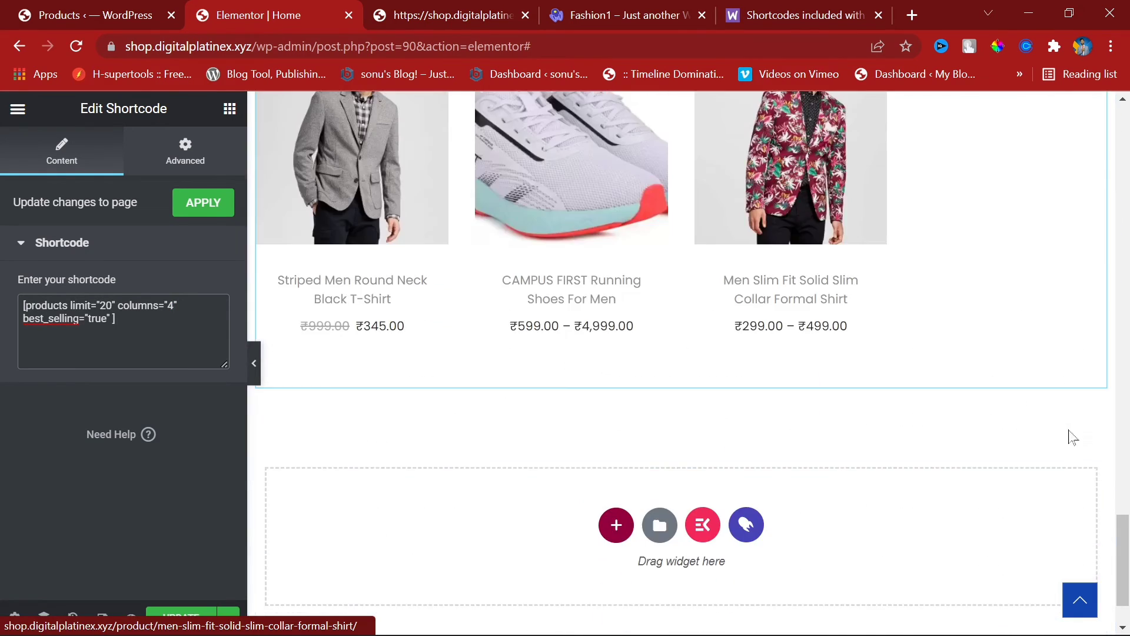
{"action": "scroll", "coordinate": [1092, 457], "scroll_direction": "down", "scroll_amount": 5}
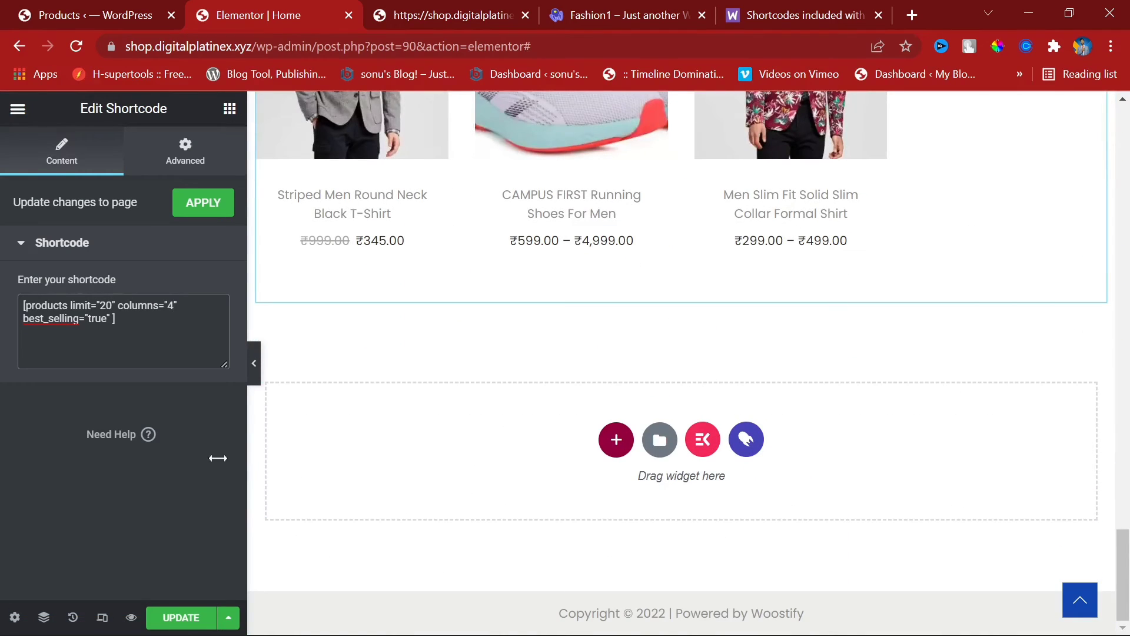
{"action": "left_click", "coordinate": [181, 617]}
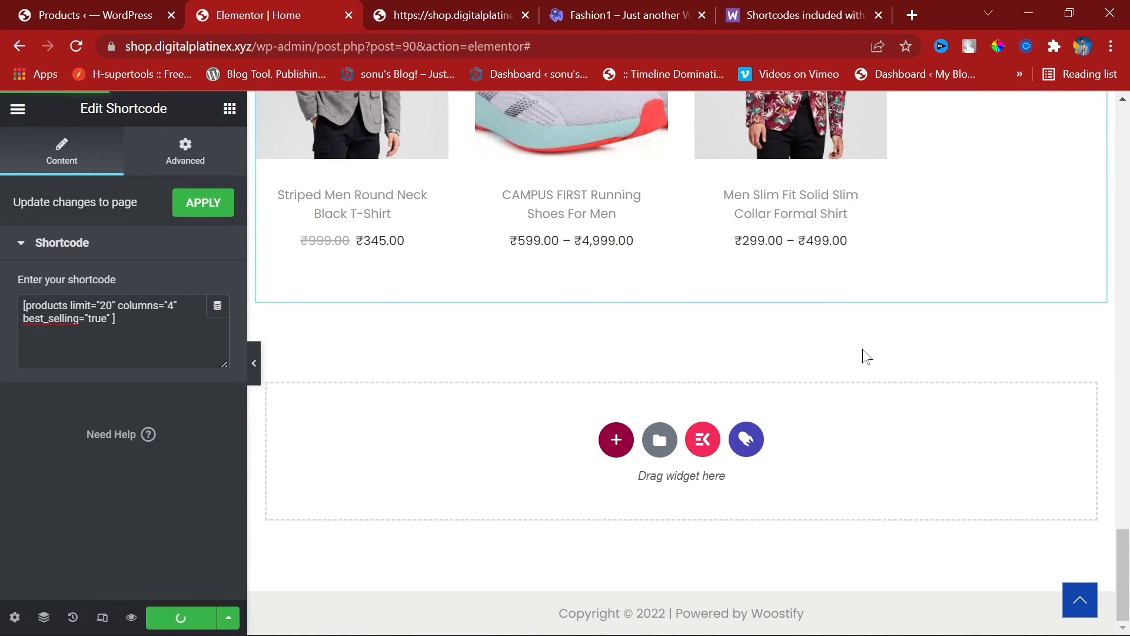
Step: Compare the result against the Woostify demo site and the live shop homepage
{"action": "left_click", "coordinate": [623, 7]}
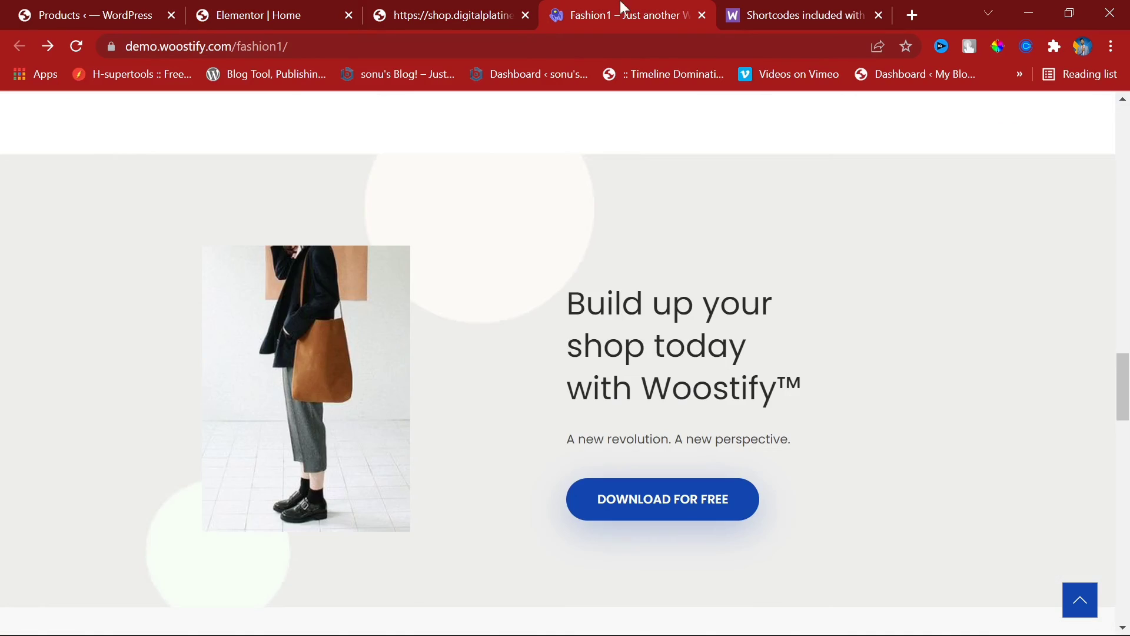
{"action": "scroll", "coordinate": [627, 544], "scroll_direction": "down", "scroll_amount": 5}
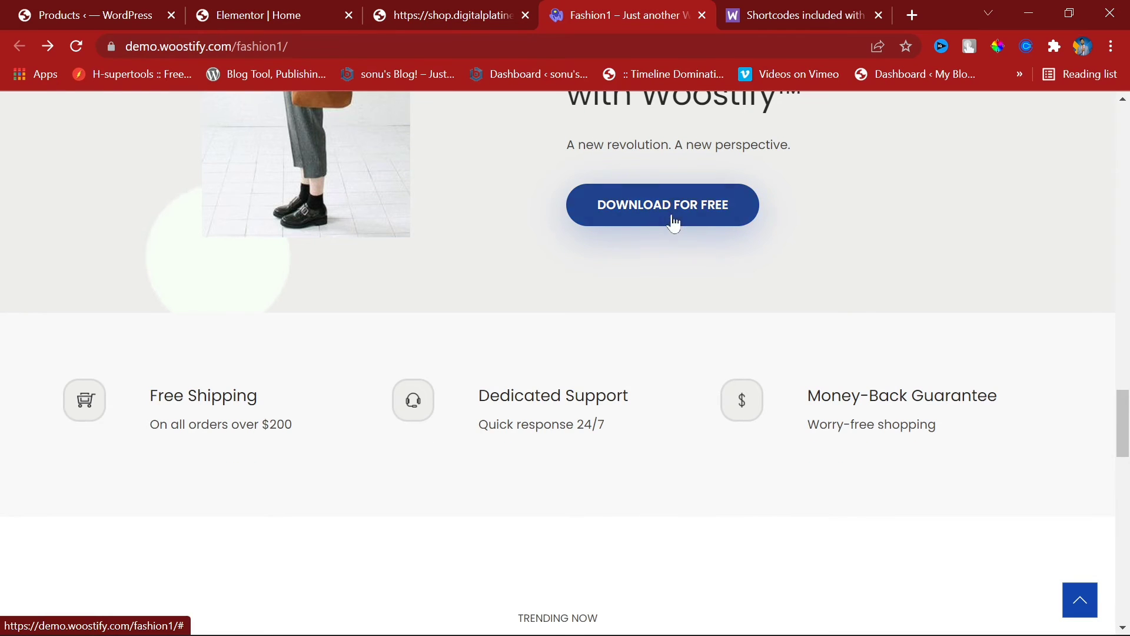
{"action": "scroll", "coordinate": [687, 300], "scroll_direction": "up", "scroll_amount": 5}
{"action": "left_click", "coordinate": [488, 3]}
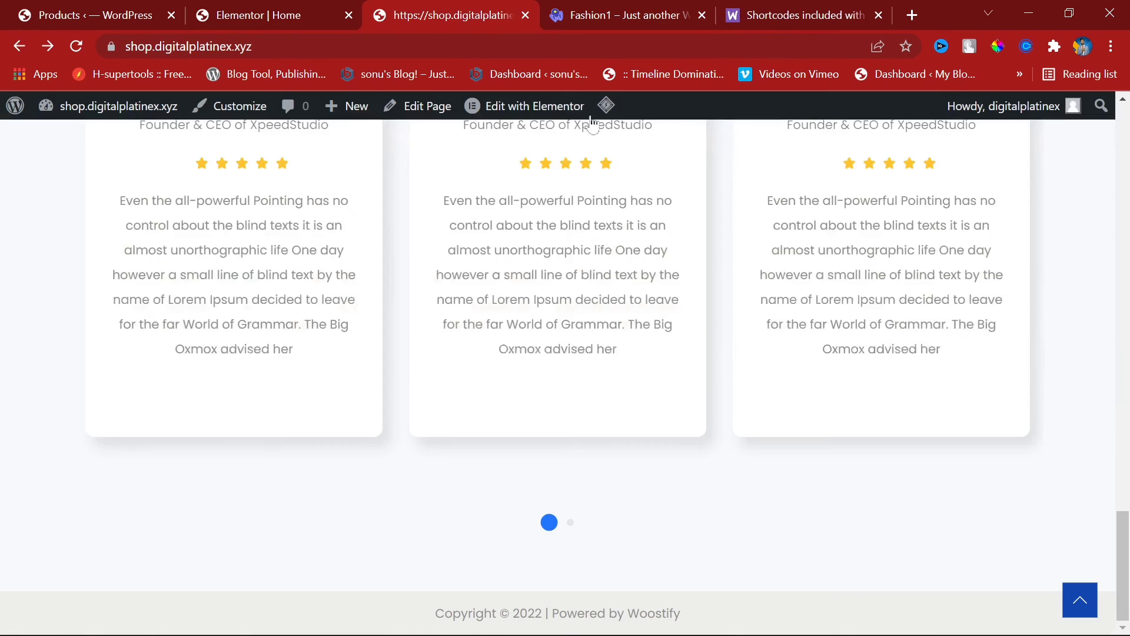
{"action": "left_click", "coordinate": [274, 2]}
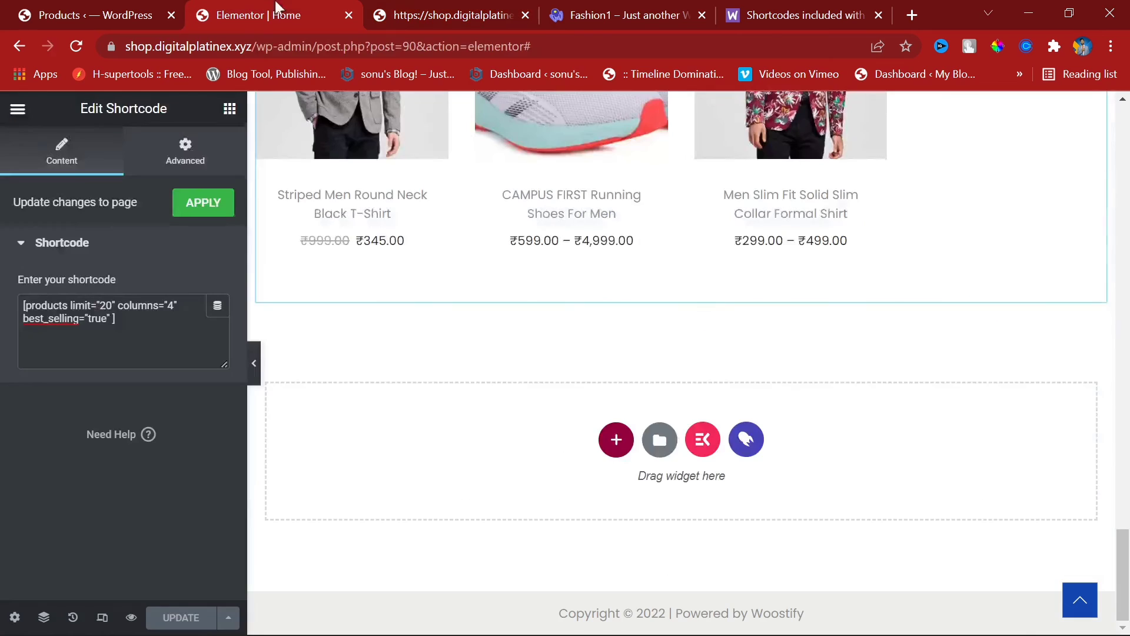
Step: Open the ElementsKit template library from a new section at the page bottom
{"action": "left_click", "coordinate": [609, 442]}
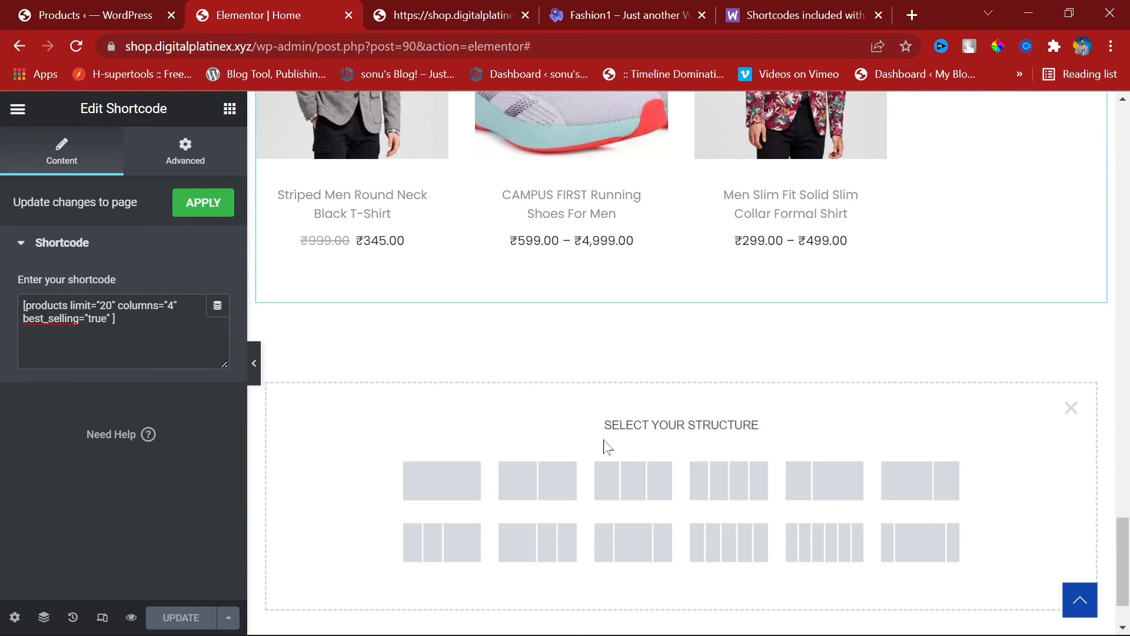
{"action": "left_click", "coordinate": [1071, 407]}
{"action": "left_click", "coordinate": [746, 439]}
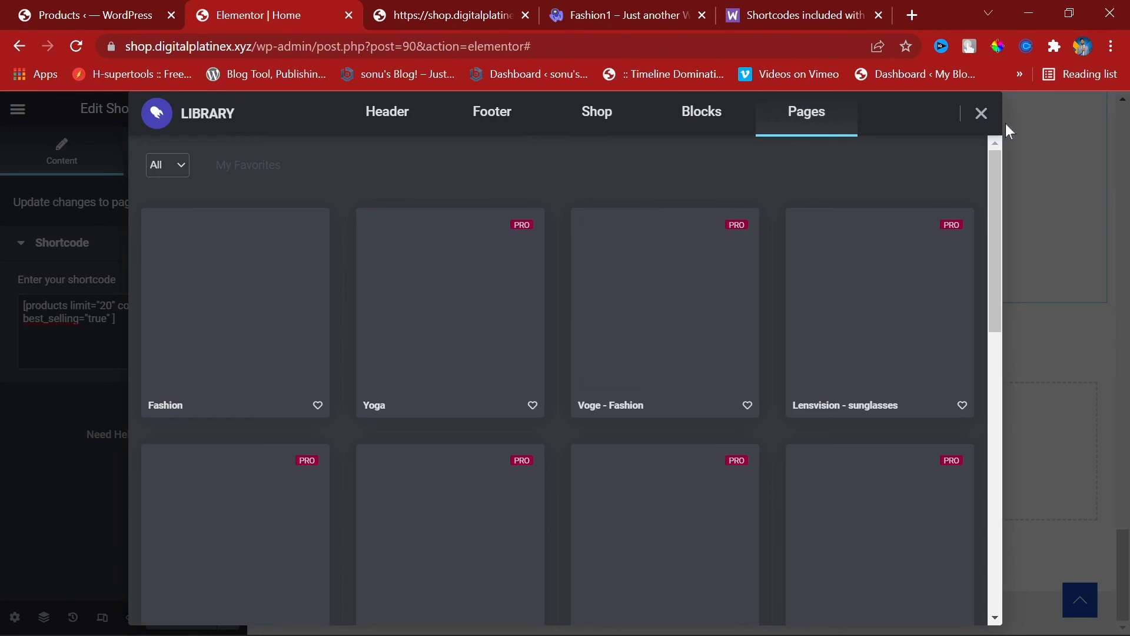
{"action": "left_click", "coordinate": [981, 113]}
{"action": "left_click", "coordinate": [700, 455]}
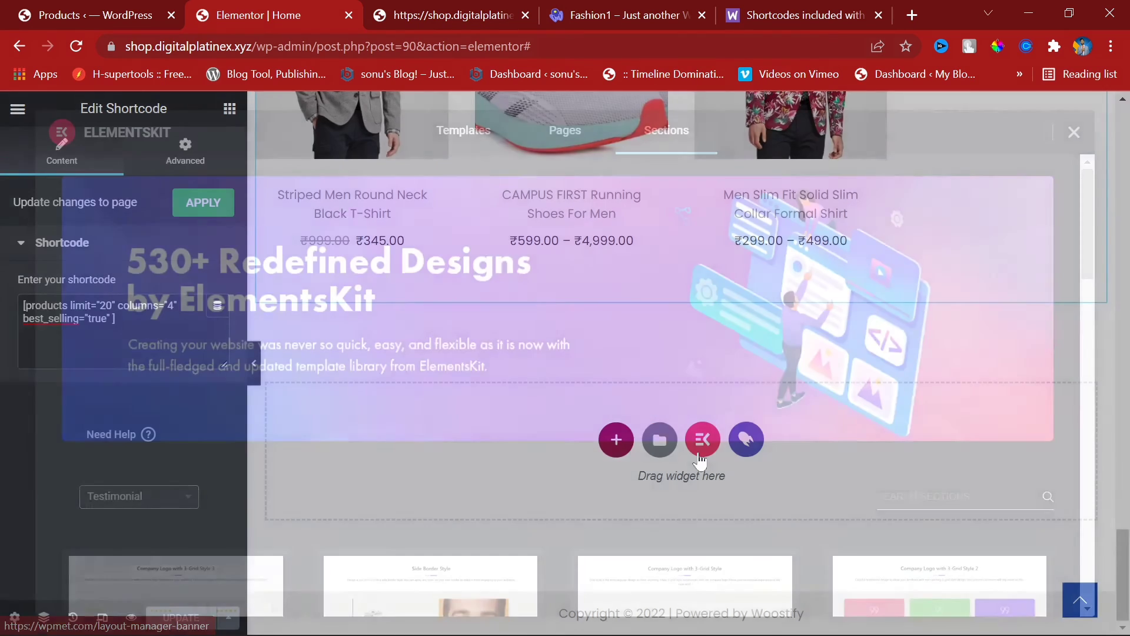
Step: Filter the ElementsKit Sections to the Category List category
{"action": "scroll", "coordinate": [525, 535], "scroll_direction": "down", "scroll_amount": 5}
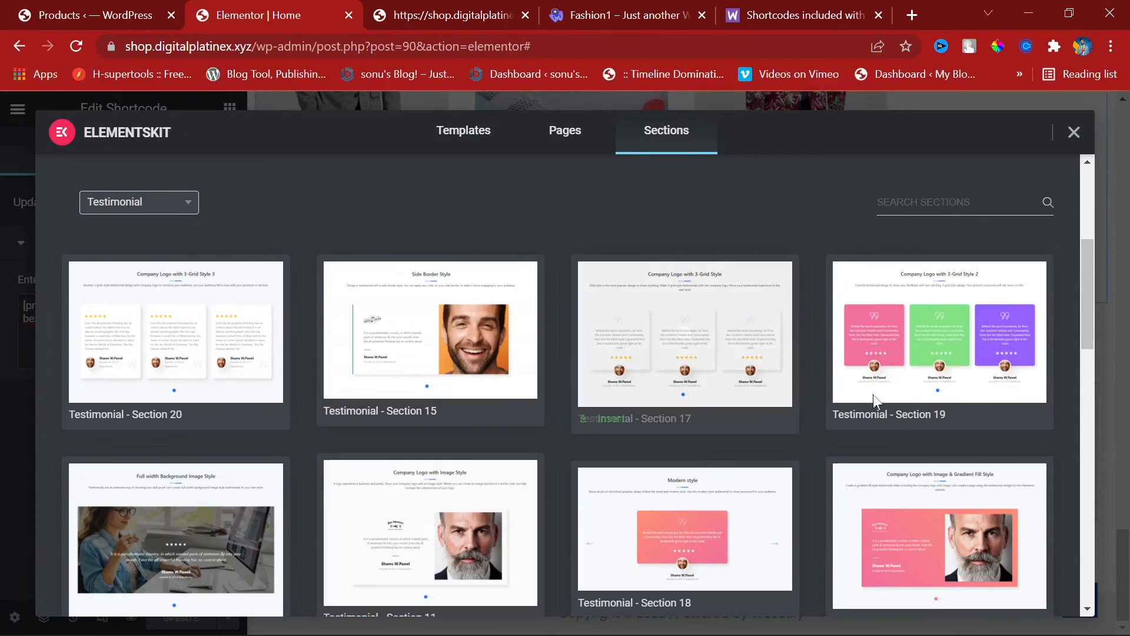
{"action": "scroll", "coordinate": [883, 447], "scroll_direction": "down", "scroll_amount": 5}
{"action": "scroll", "coordinate": [348, 288], "scroll_direction": "up", "scroll_amount": 10}
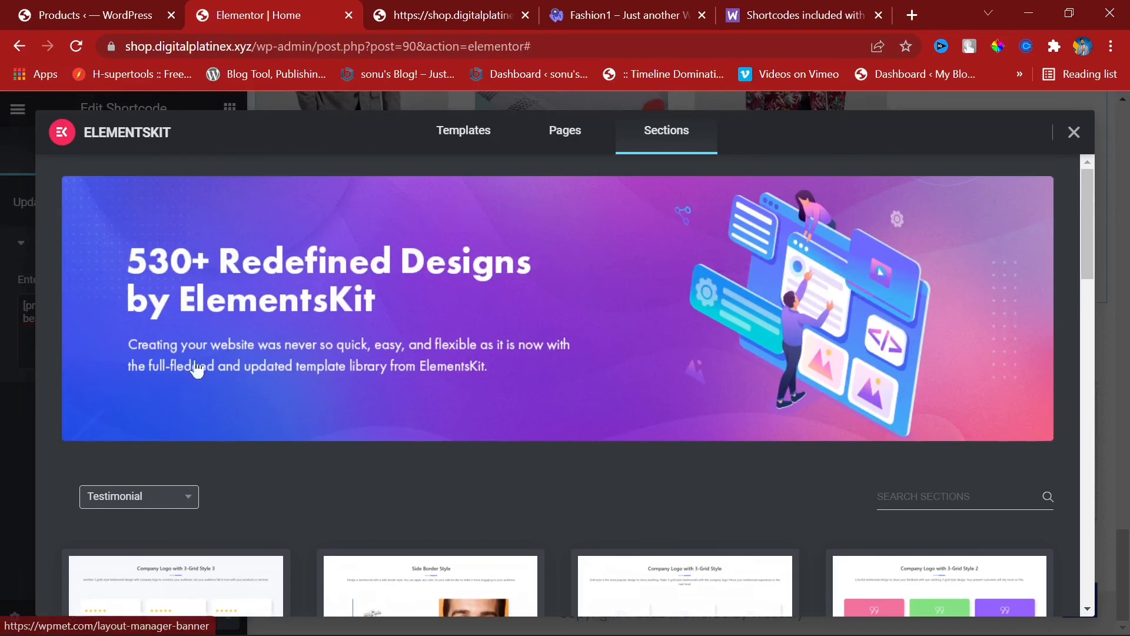
{"action": "left_click", "coordinate": [100, 500]}
{"action": "scroll", "coordinate": [384, 469], "scroll_direction": "down", "scroll_amount": 5}
{"action": "left_click", "coordinate": [127, 203]}
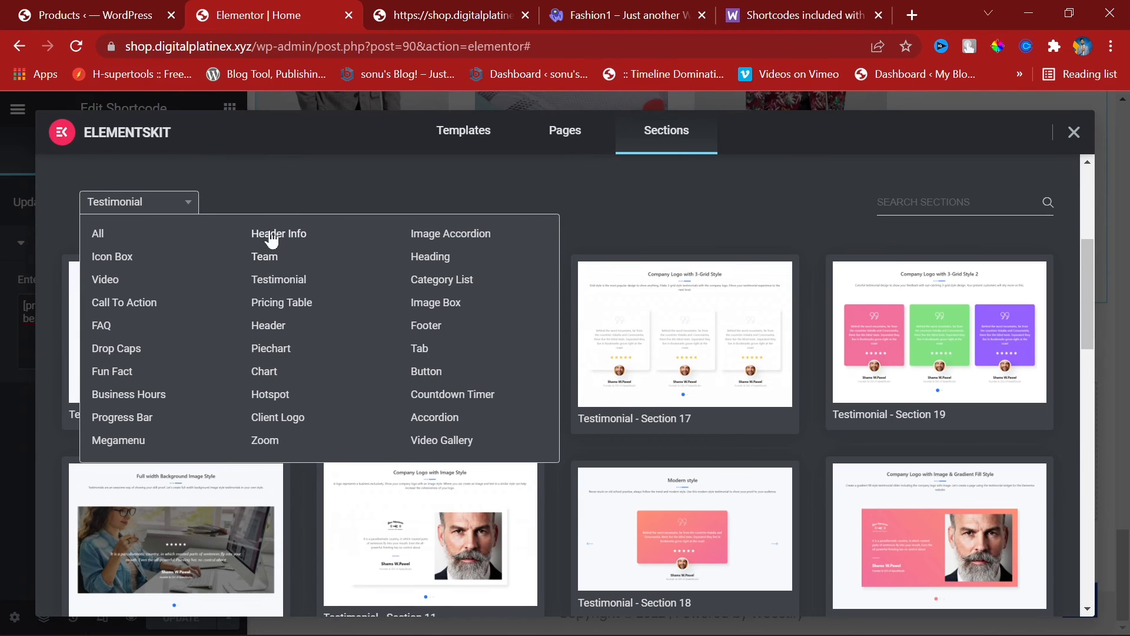
{"action": "left_click", "coordinate": [447, 283]}
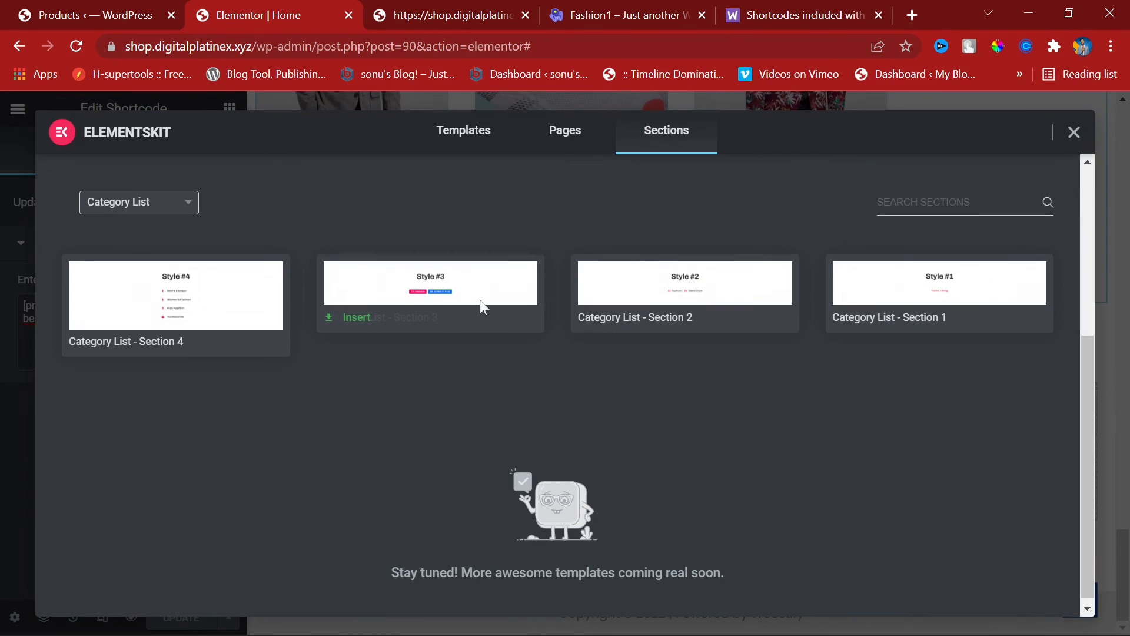
{"action": "left_click", "coordinate": [126, 203]}
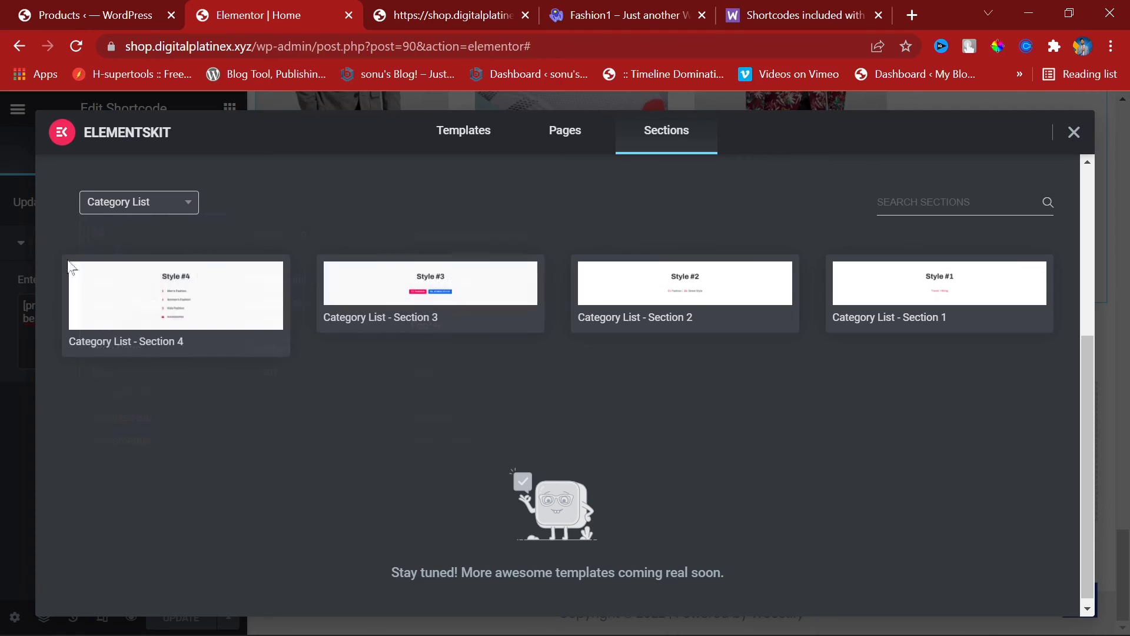
{"action": "left_click", "coordinate": [99, 206]}
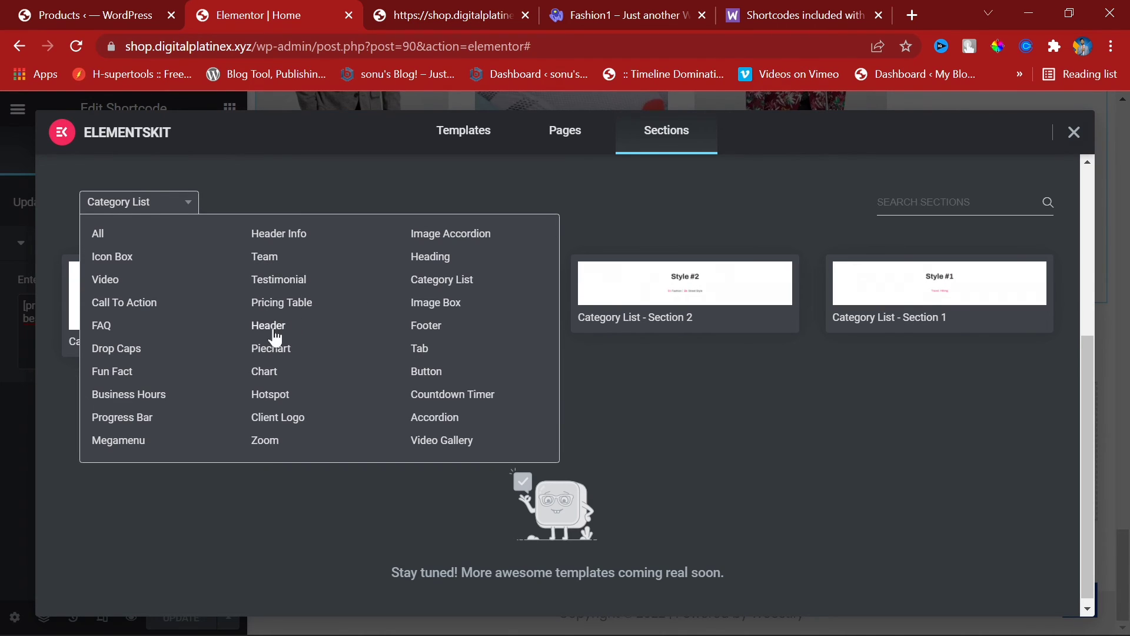
Step: Browse the Header section designs and full-page templates, then close the ElementsKit library
{"action": "left_click", "coordinate": [259, 325]}
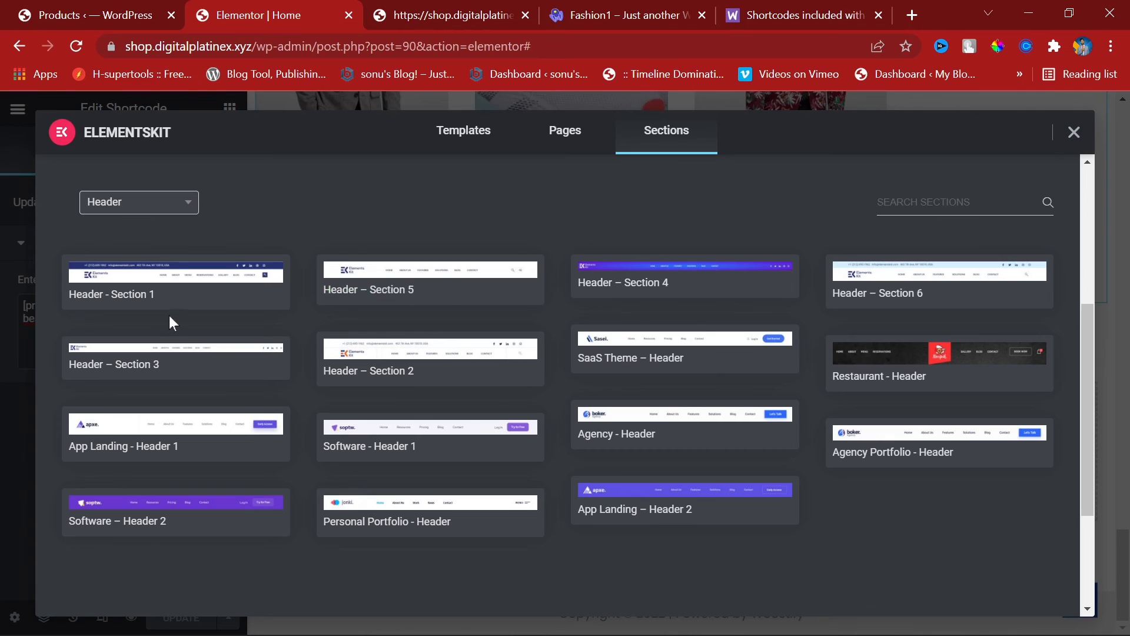
{"action": "mouse_move", "coordinate": [201, 290]}
{"action": "left_click", "coordinate": [145, 203]}
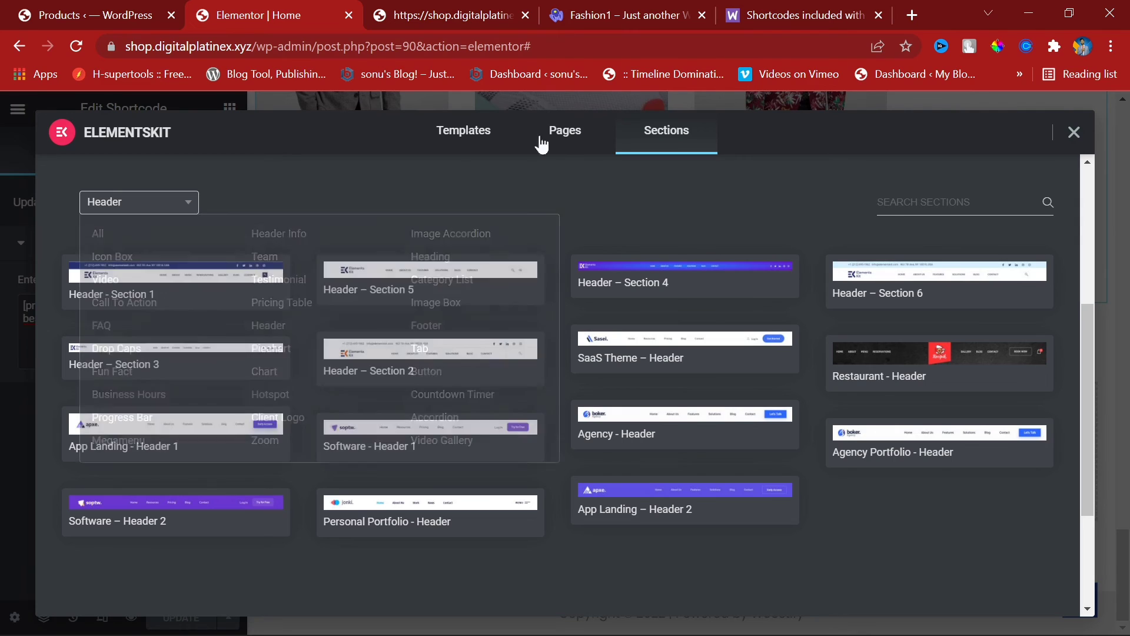
{"action": "left_click", "coordinate": [561, 138]}
{"action": "scroll", "coordinate": [412, 353], "scroll_direction": "down", "scroll_amount": 6}
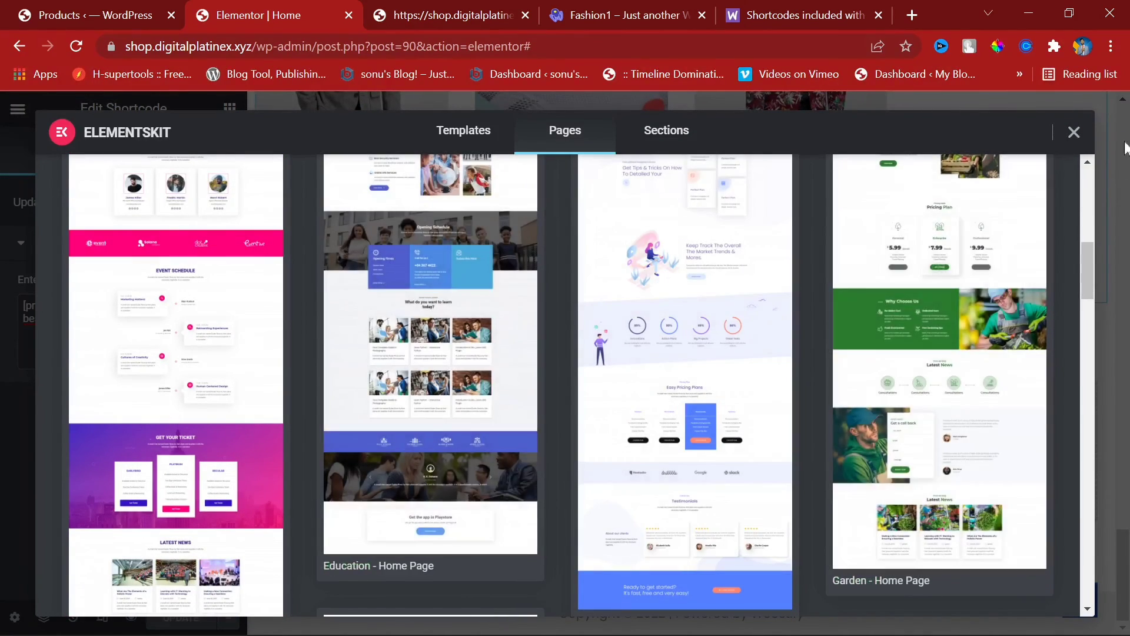
{"action": "left_click", "coordinate": [1072, 133]}
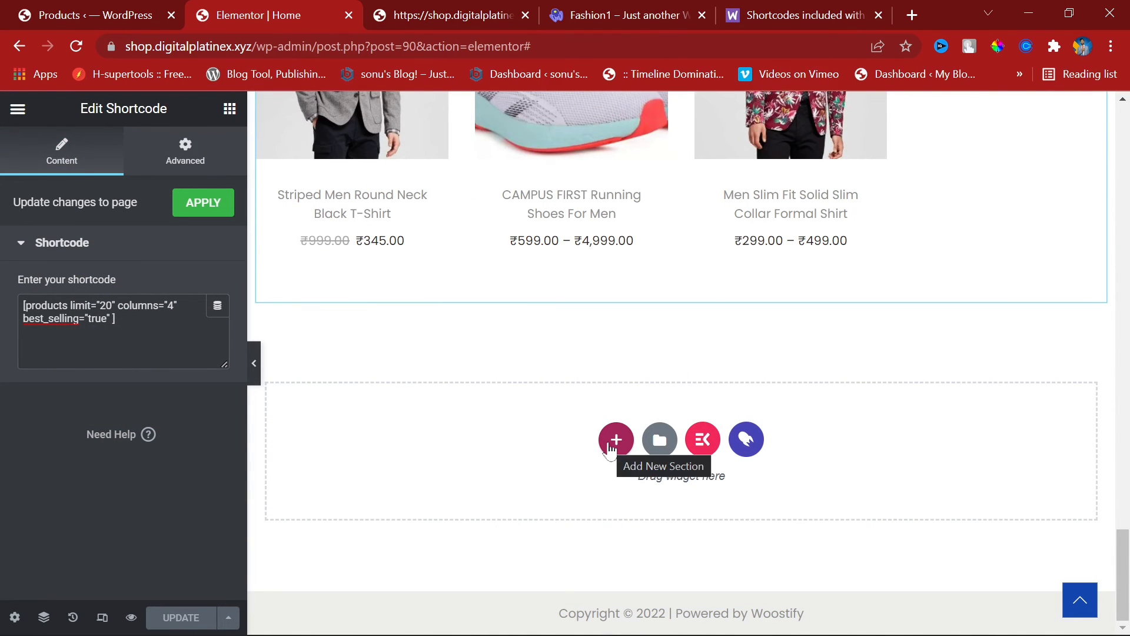
{"action": "scroll", "coordinate": [711, 447], "scroll_direction": "up", "scroll_amount": 2}
{"action": "scroll", "coordinate": [763, 356], "scroll_direction": "down", "scroll_amount": 2}
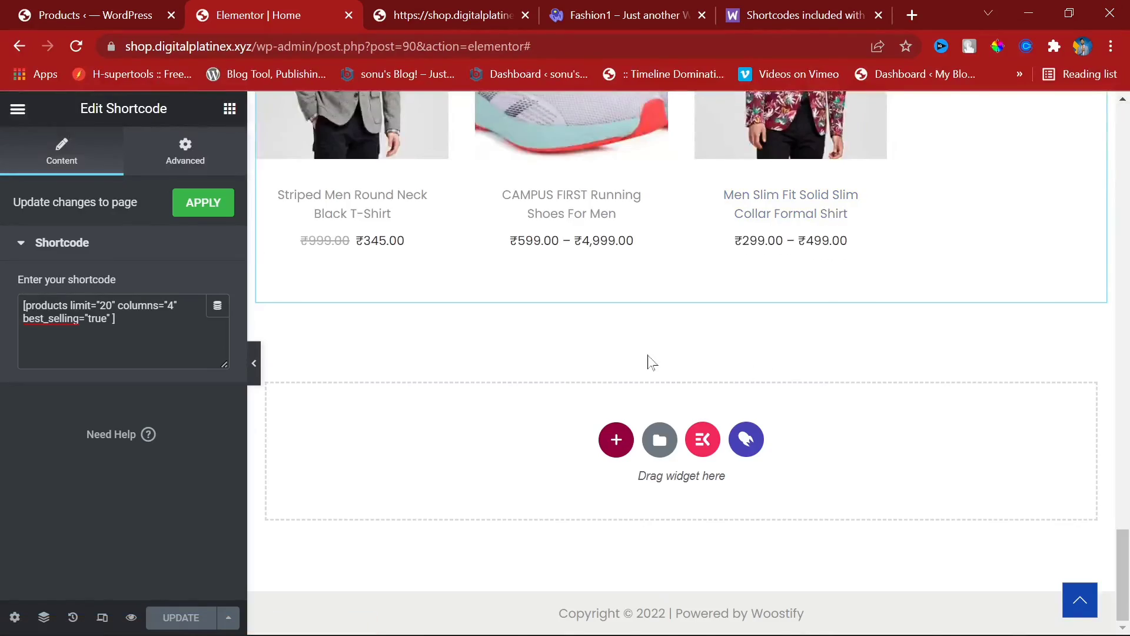
{"action": "scroll", "coordinate": [650, 362], "scroll_direction": "up", "scroll_amount": 2}
{"action": "scroll", "coordinate": [771, 441], "scroll_direction": "up", "scroll_amount": 20}
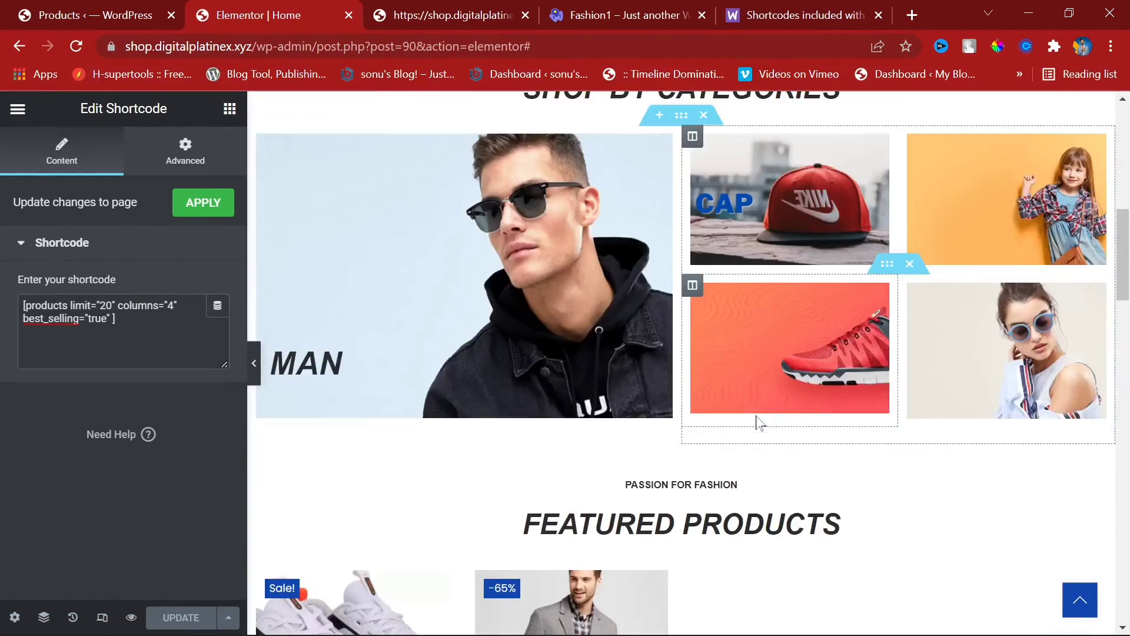
{"action": "scroll", "coordinate": [756, 422], "scroll_direction": "down", "scroll_amount": 20}
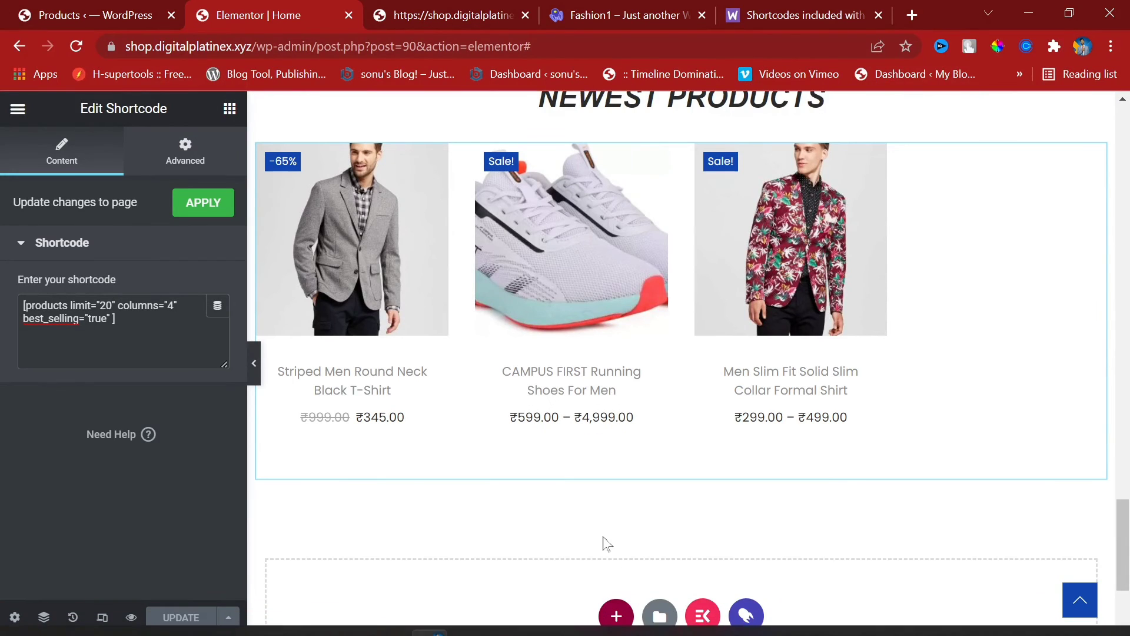
{"action": "left_click", "coordinate": [616, 616]}
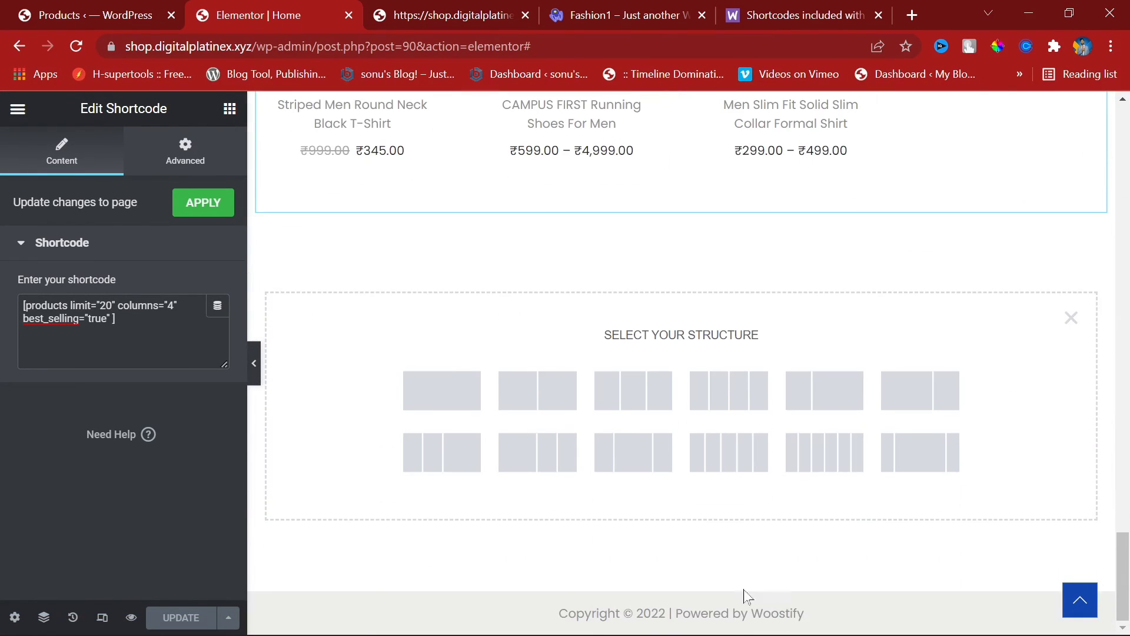
{"action": "left_click_drag", "start_coordinate": [553, 614], "coordinate": [860, 613]}
{"action": "left_click", "coordinate": [840, 590]}
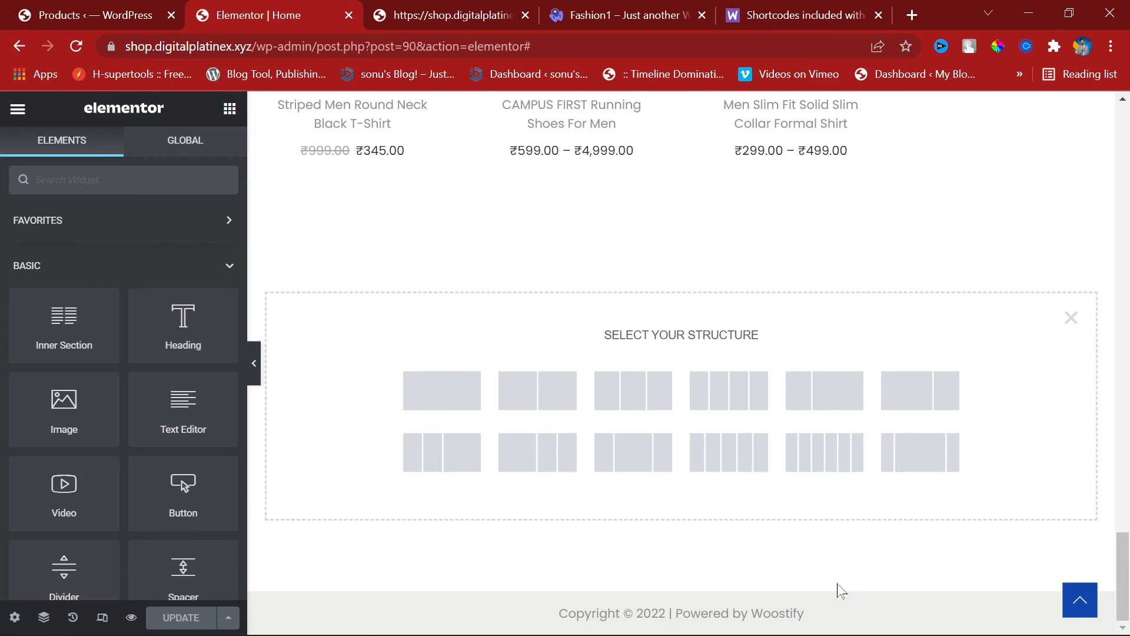
{"action": "left_click", "coordinate": [457, 393]}
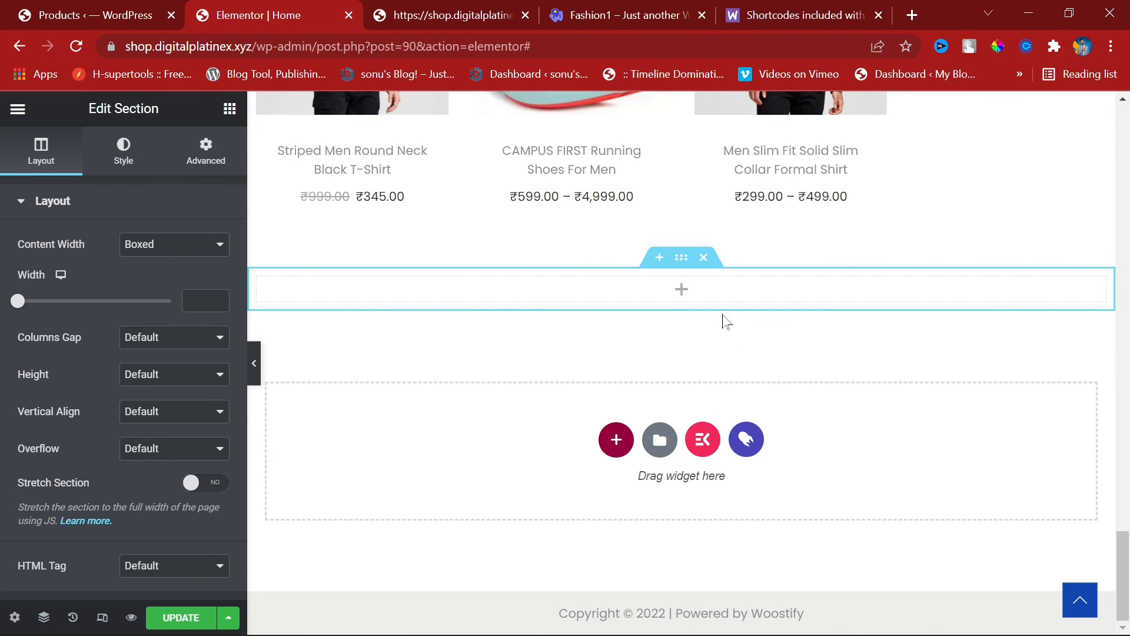
{"action": "left_click", "coordinate": [704, 258]}
Step: Filter the ElementsKit Sections to Footer and insert the first footer design
{"action": "left_click", "coordinate": [706, 446]}
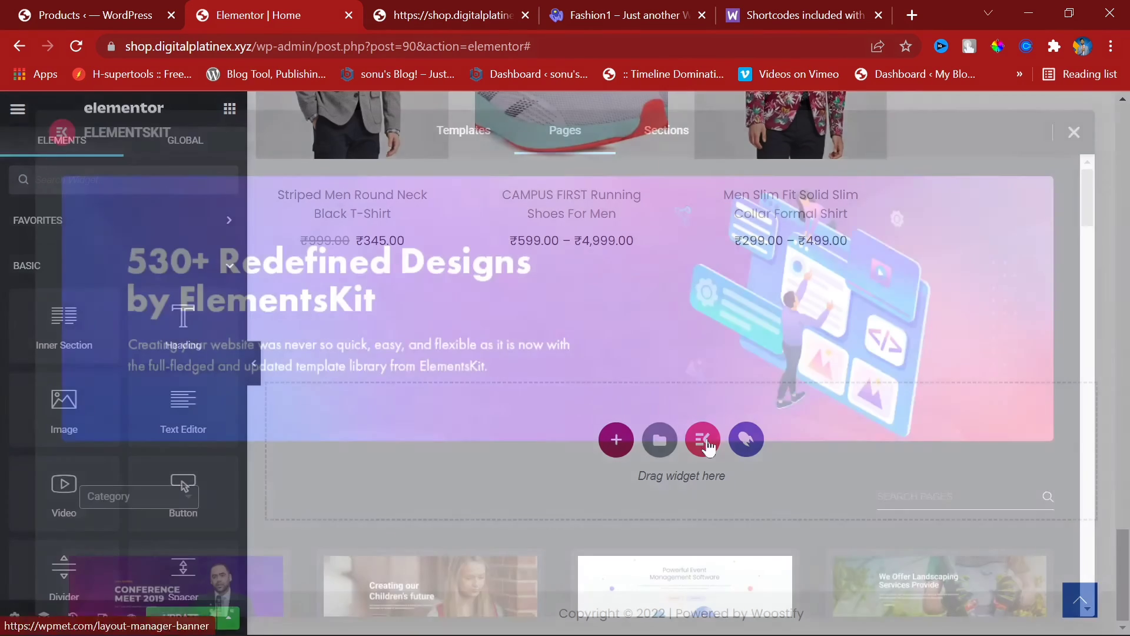
{"action": "left_click", "coordinate": [148, 494]}
{"action": "scroll", "coordinate": [213, 517], "scroll_direction": "down", "scroll_amount": 5}
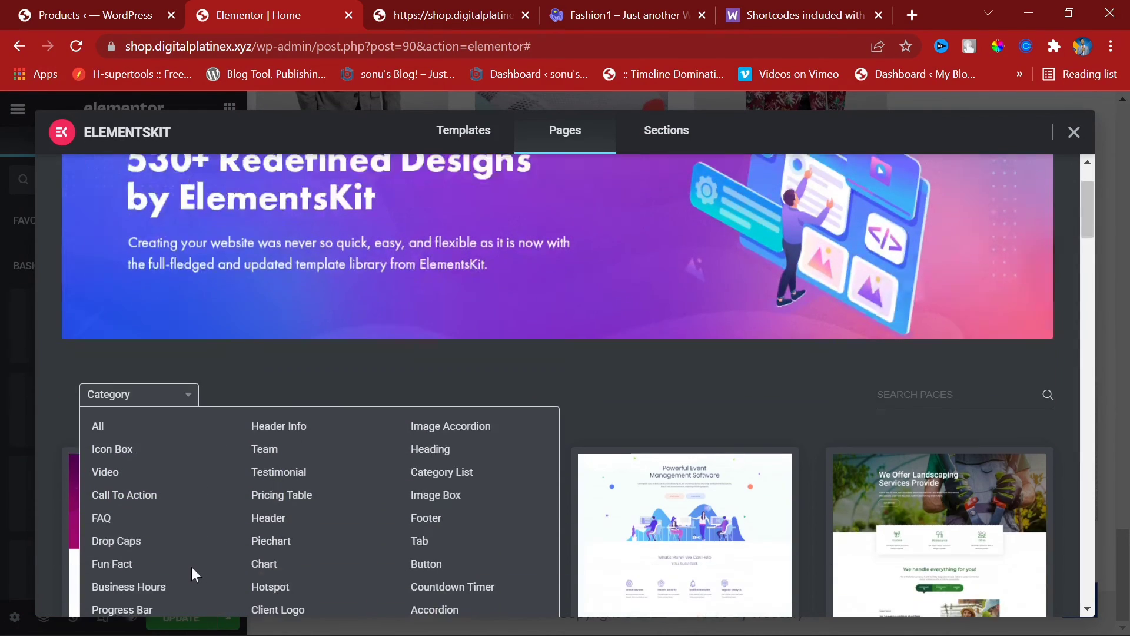
{"action": "left_click", "coordinate": [142, 209]}
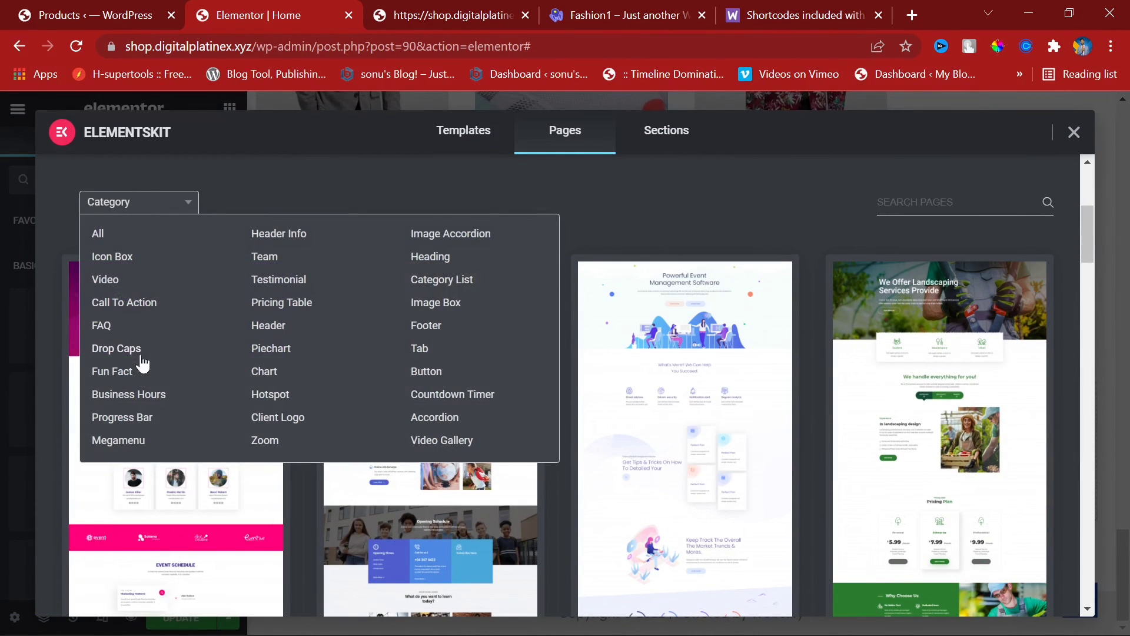
{"action": "left_click", "coordinate": [438, 326]}
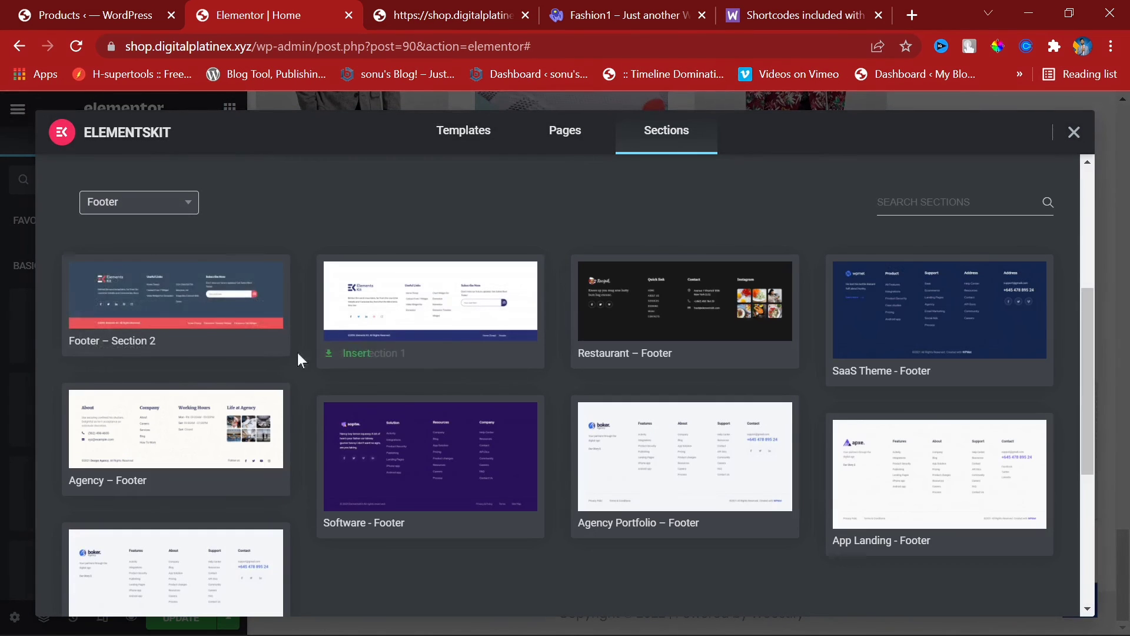
{"action": "mouse_move", "coordinate": [204, 308]}
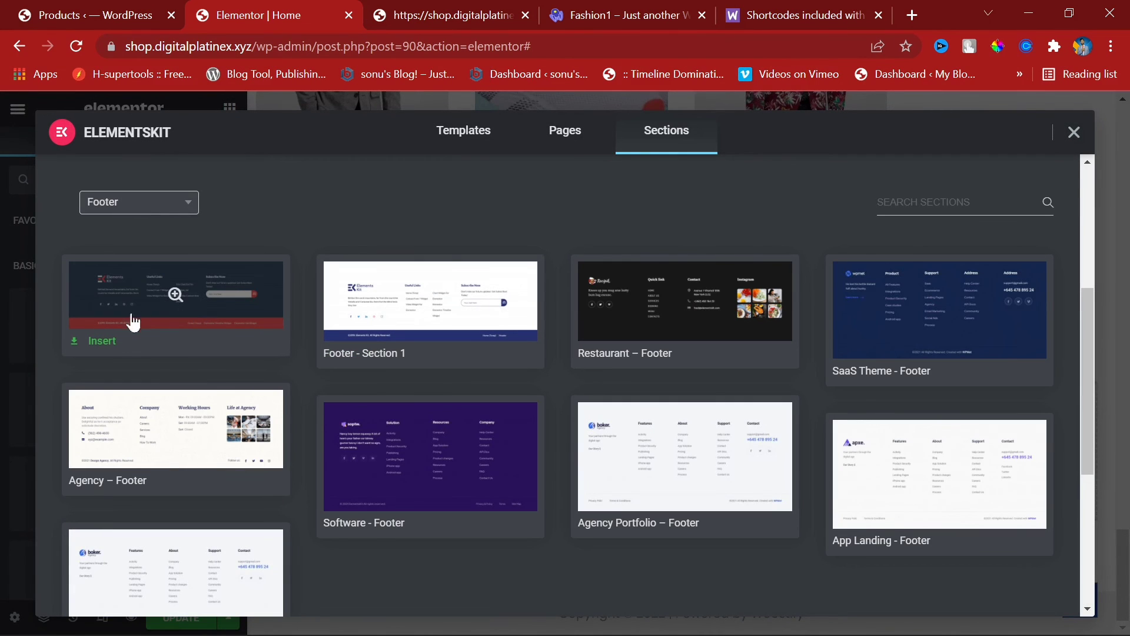
{"action": "left_click", "coordinate": [112, 340]}
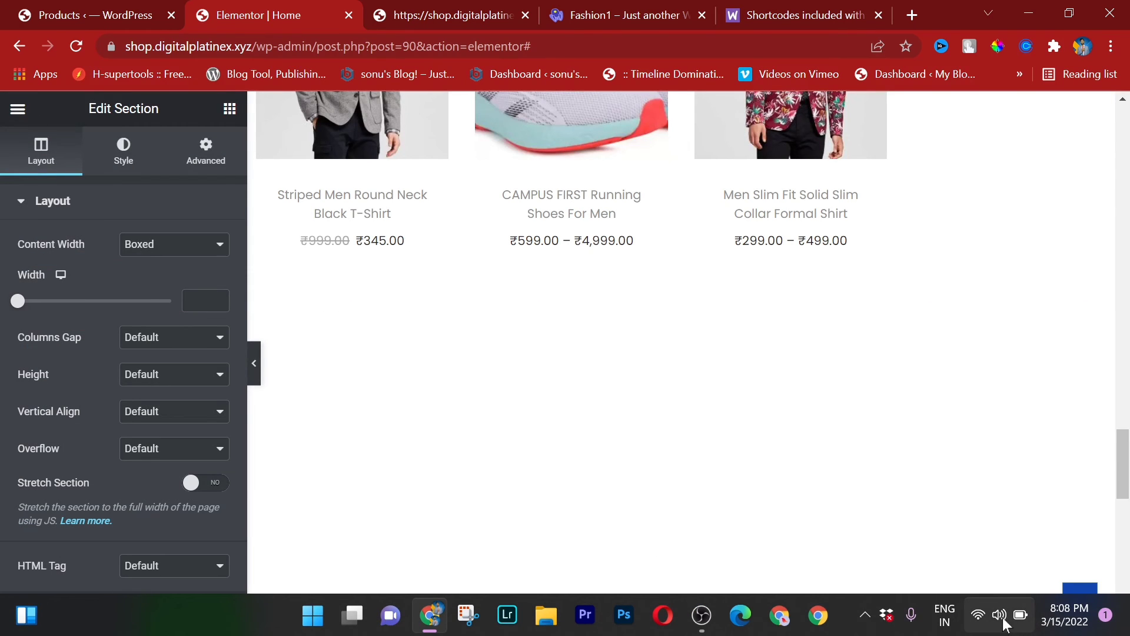
Step: Toggle Wi-Fi off and on, then connect to the open realme 3 Pro network
{"action": "left_click", "coordinate": [1002, 617]}
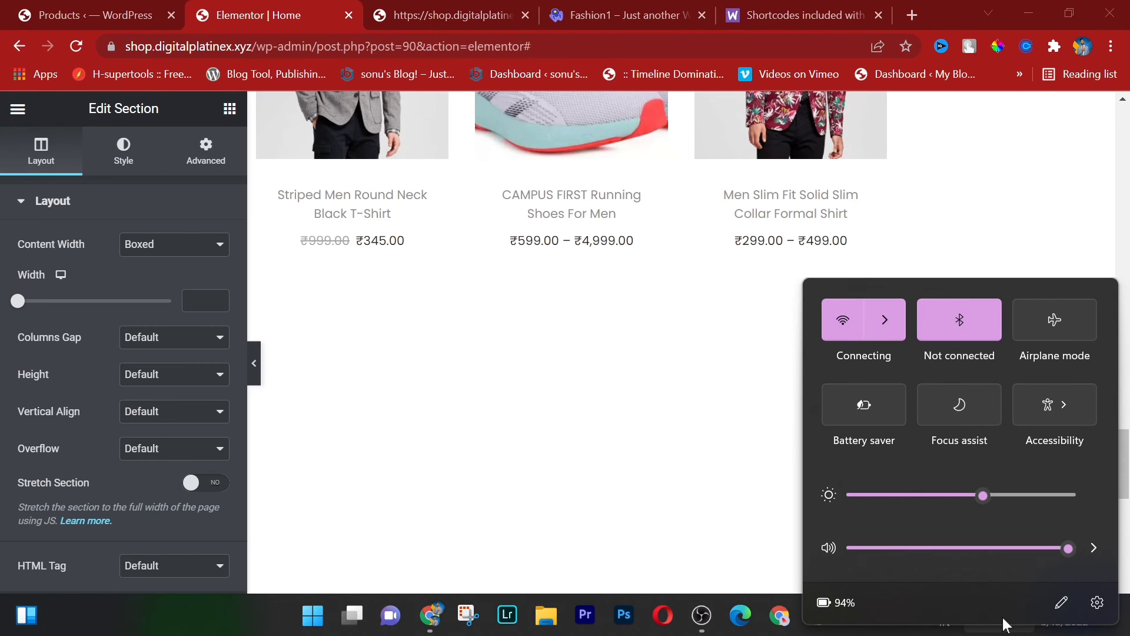
{"action": "left_click", "coordinate": [891, 323]}
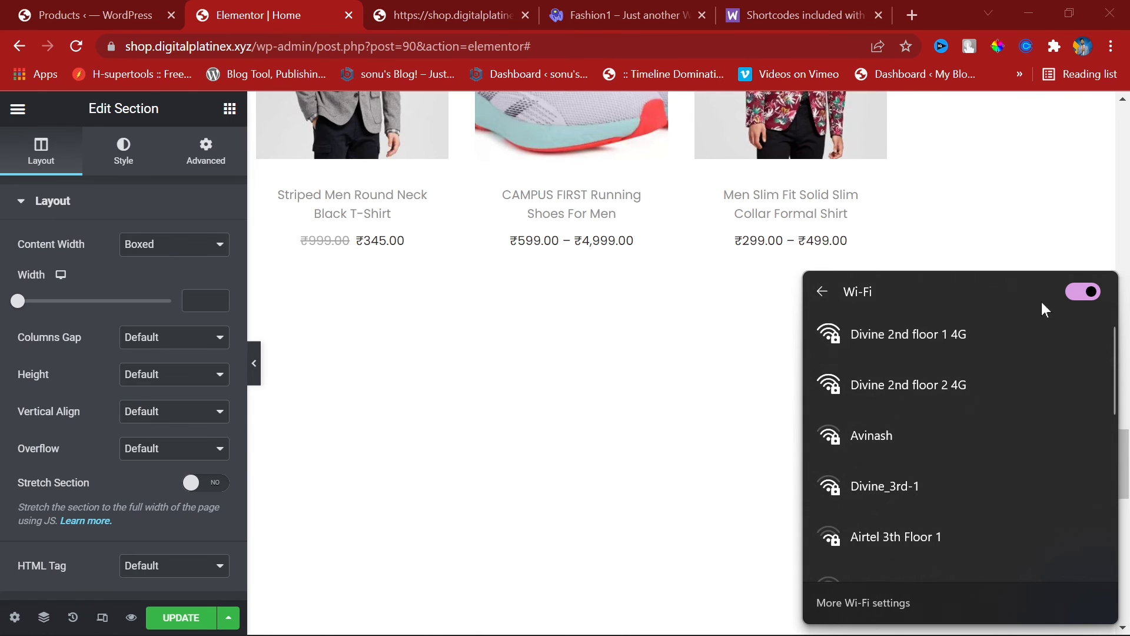
{"action": "left_click", "coordinate": [1071, 294]}
{"action": "left_click", "coordinate": [1076, 290]}
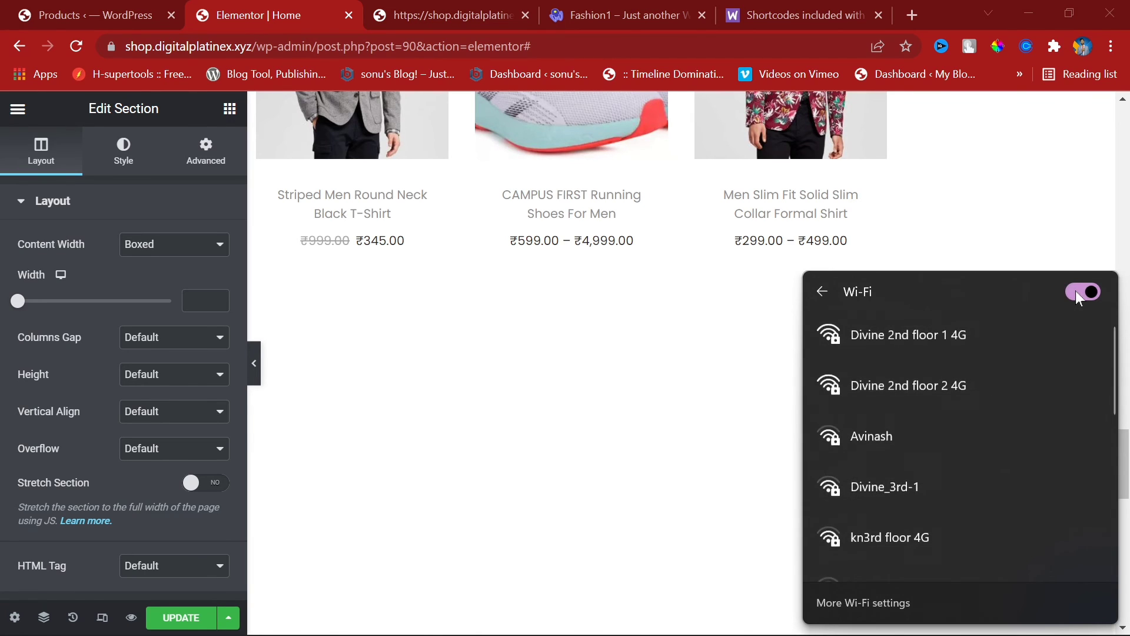
{"action": "left_click", "coordinate": [983, 327]}
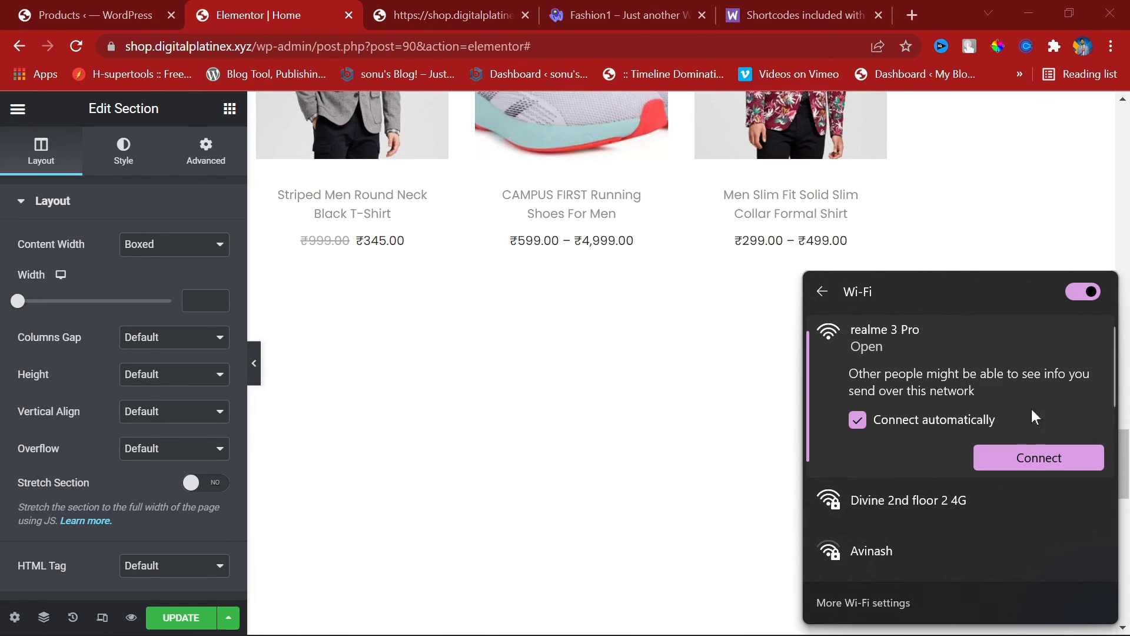
{"action": "left_click", "coordinate": [1044, 450]}
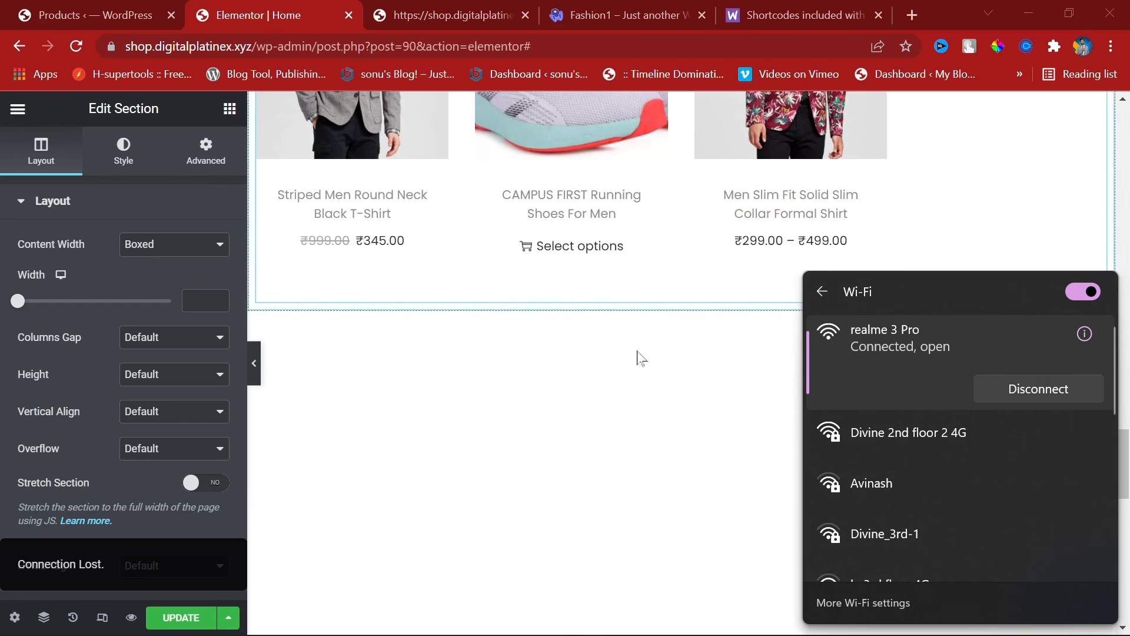
Step: Preview the footer with the editor panel hidden, highlighting the ElementsKit and Woostify copyright lines
{"action": "scroll", "coordinate": [638, 390], "scroll_direction": "down", "scroll_amount": 6}
{"action": "scroll", "coordinate": [509, 404], "scroll_direction": "down", "scroll_amount": 3}
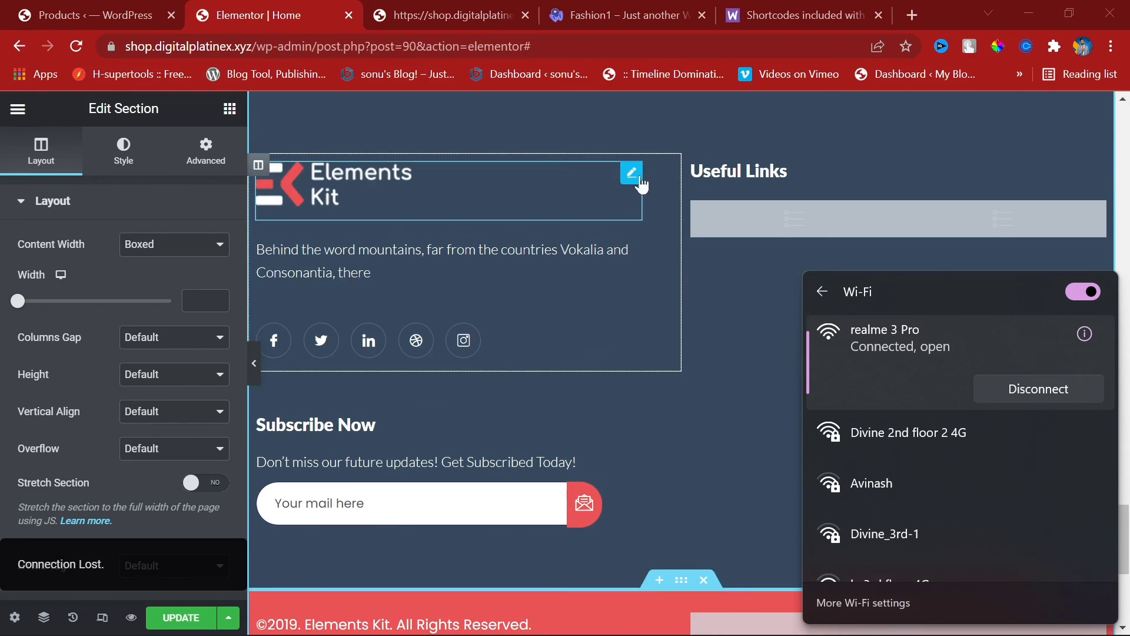
{"action": "scroll", "coordinate": [519, 426], "scroll_direction": "down", "scroll_amount": 5}
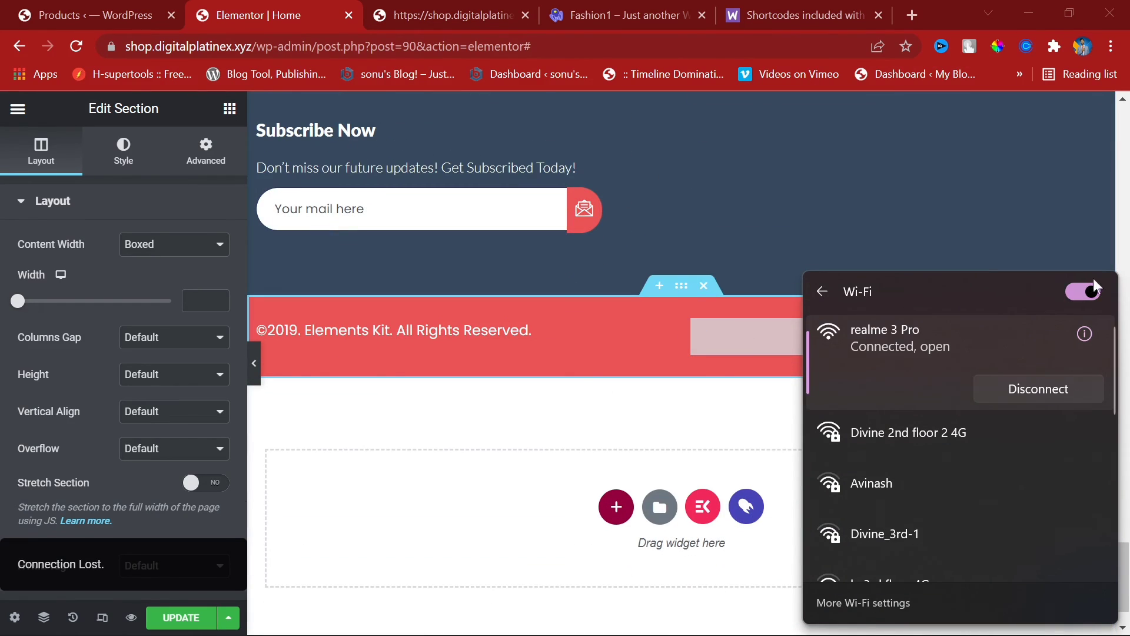
{"action": "left_click", "coordinate": [628, 264]}
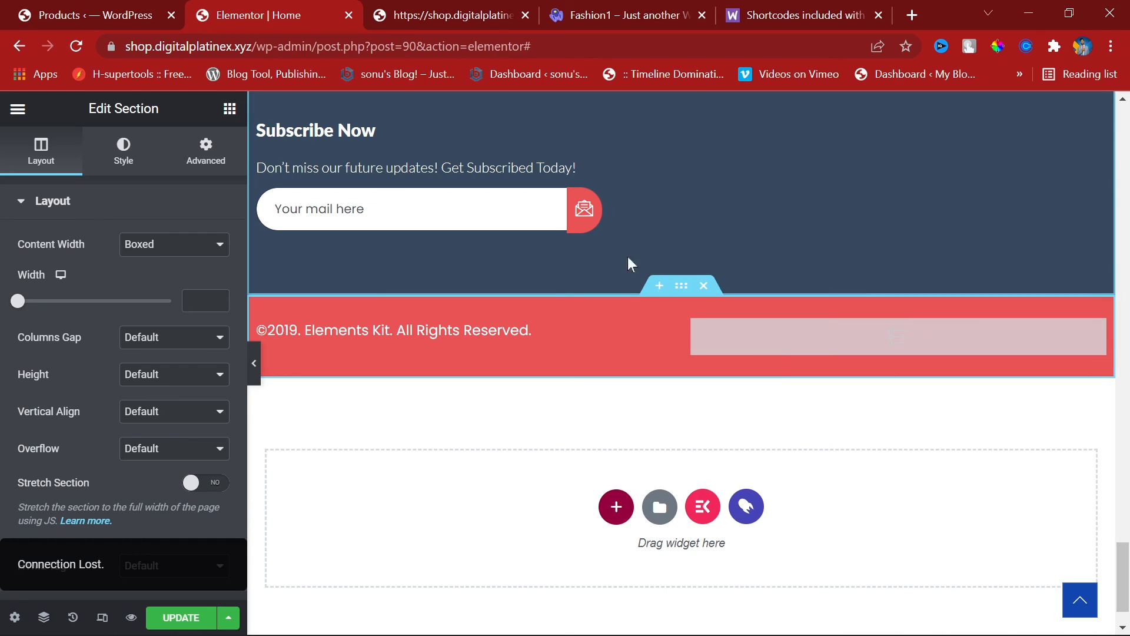
{"action": "left_click", "coordinate": [254, 364]}
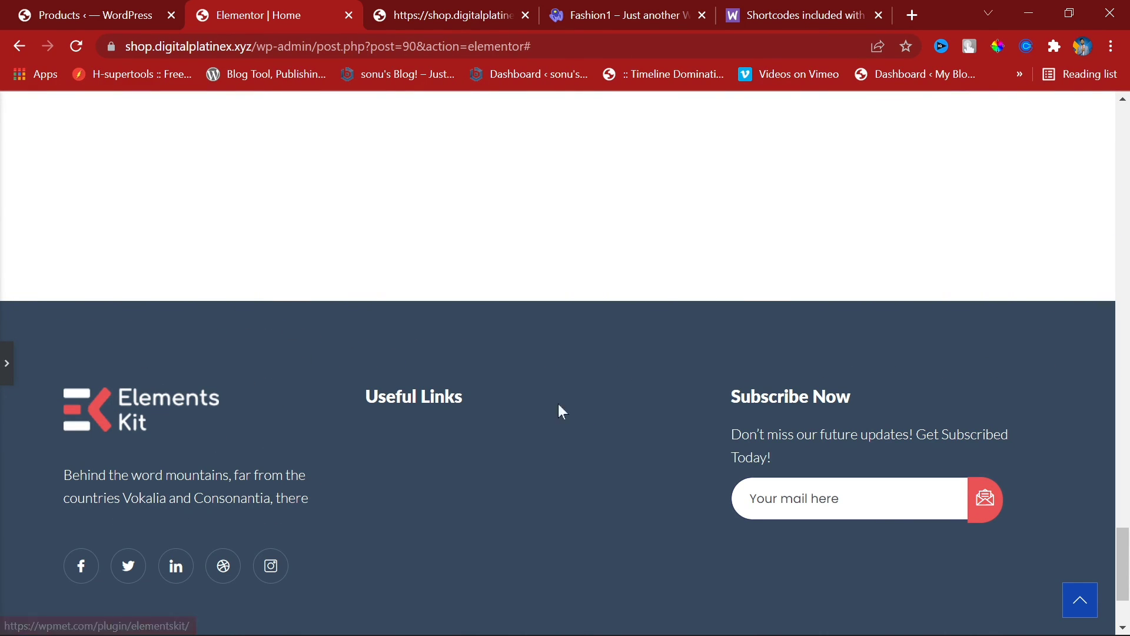
{"action": "scroll", "coordinate": [110, 468], "scroll_direction": "down", "scroll_amount": 3}
{"action": "left_click_drag", "start_coordinate": [75, 538], "coordinate": [382, 550]}
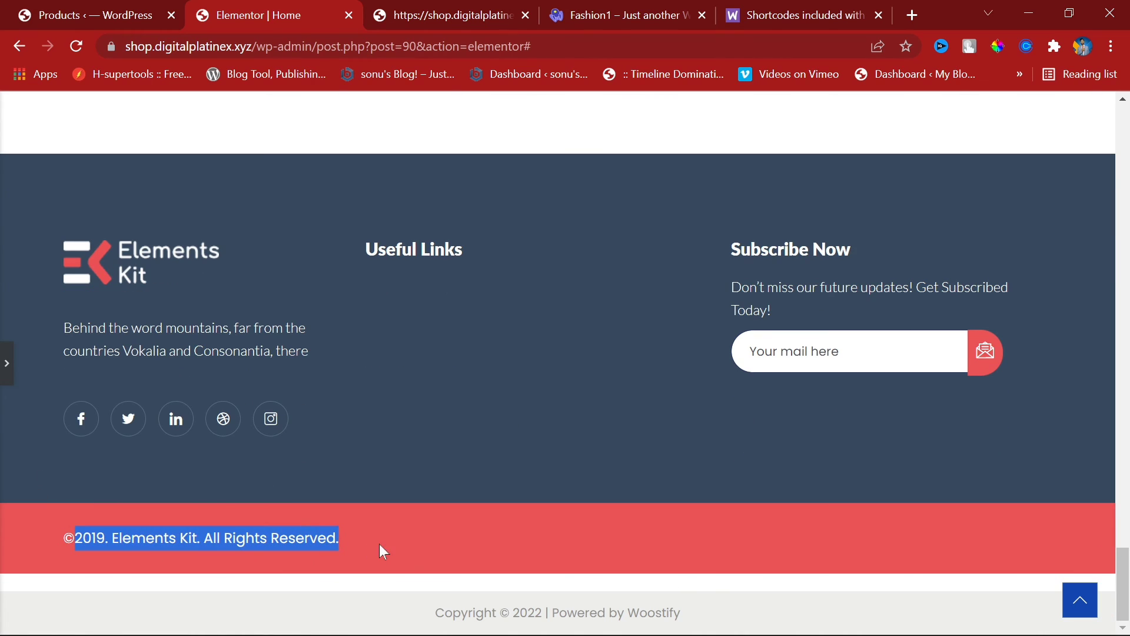
{"action": "left_click_drag", "start_coordinate": [433, 612], "coordinate": [737, 629]}
{"action": "left_click", "coordinate": [743, 627]}
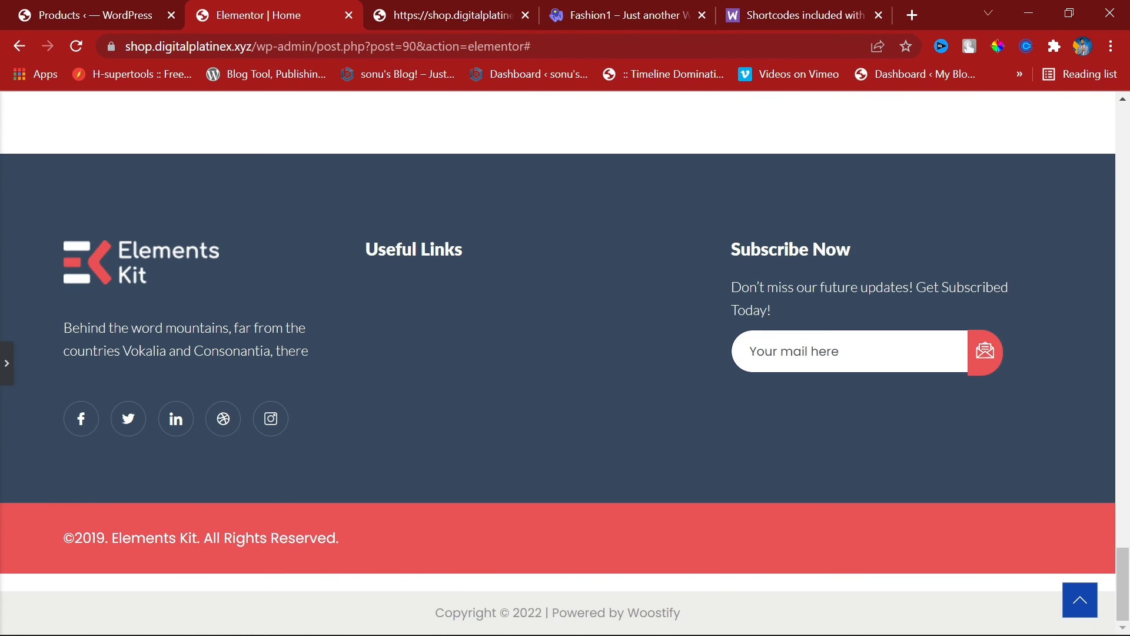
{"action": "mouse_move", "coordinate": [747, 635]}
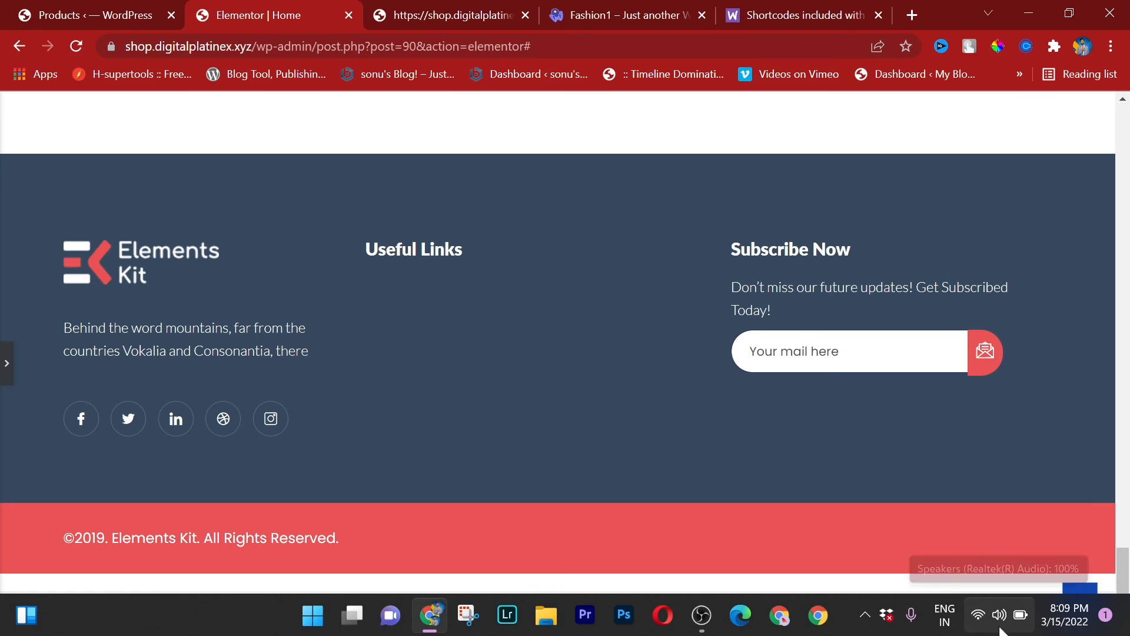
Step: Load Pages > All Pages in the Products tab, then return to Elementor
{"action": "left_click", "coordinate": [63, 14]}
{"action": "mouse_move", "coordinate": [55, 242]}
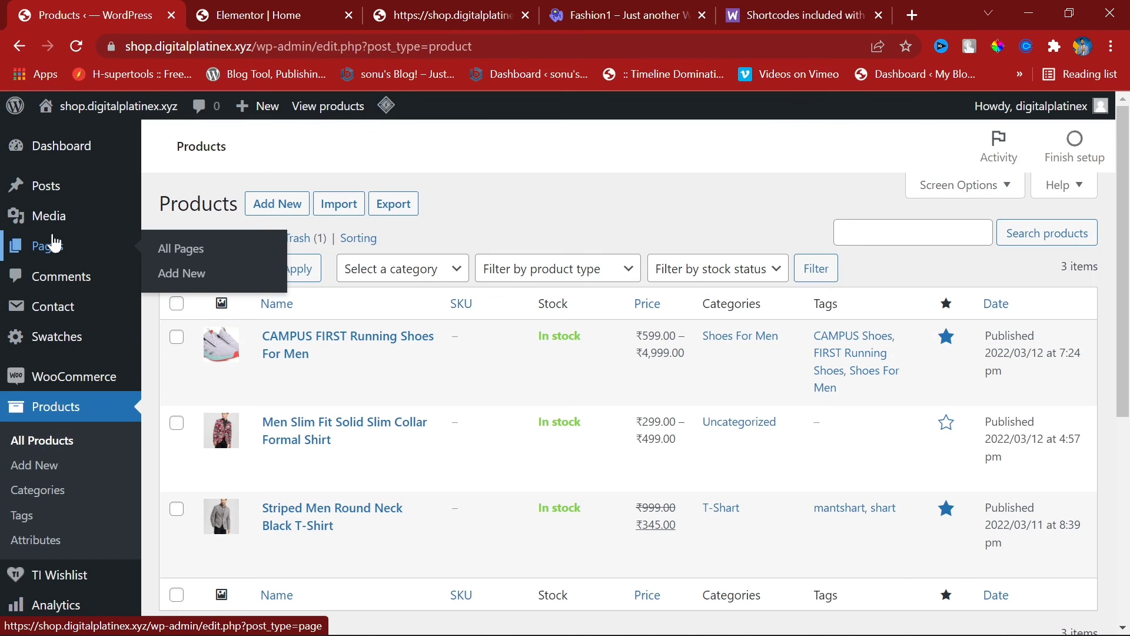
{"action": "left_click", "coordinate": [171, 248]}
{"action": "key", "text": "ctrl+Tab"}
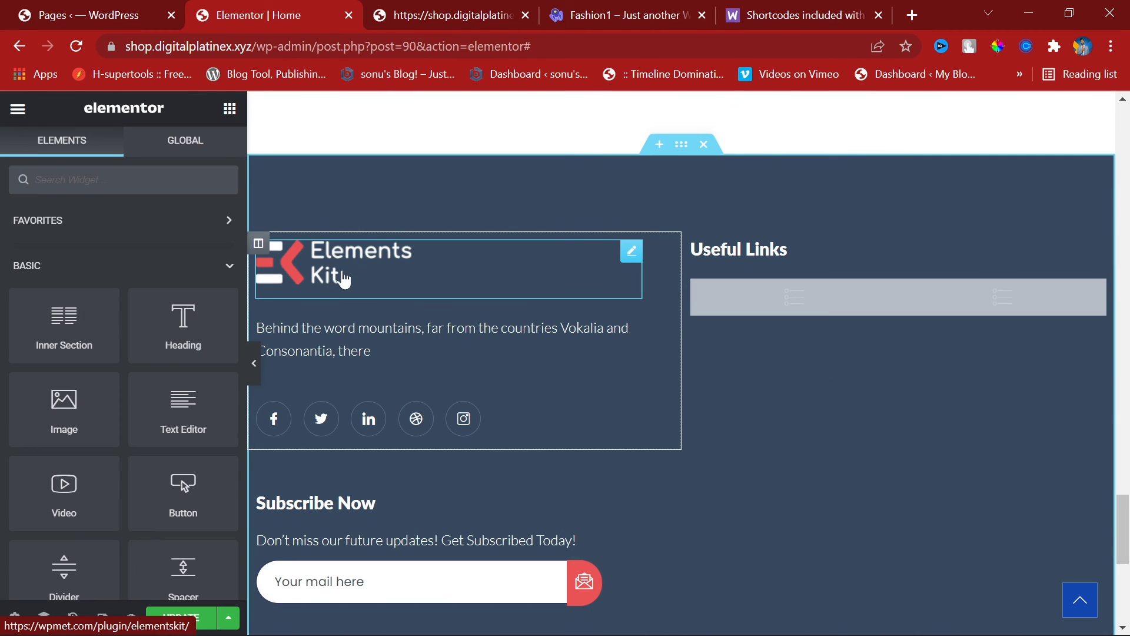
Step: Inspect the footer's logo, Useful Links page list and Facebook social icon settings
{"action": "left_click", "coordinate": [345, 279]}
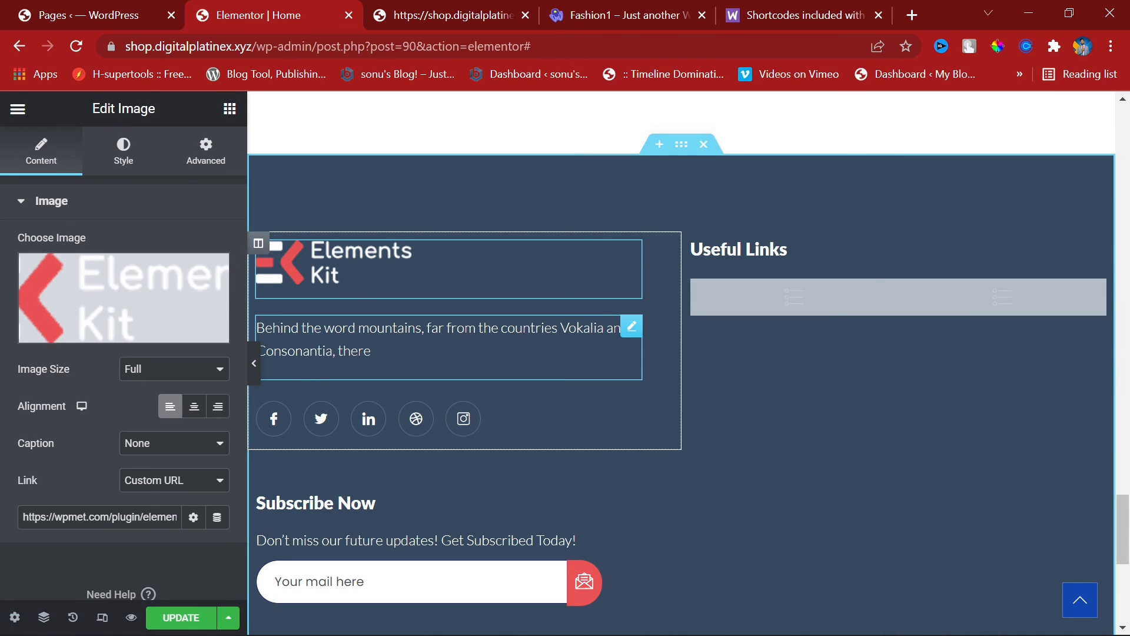
{"action": "left_click", "coordinate": [799, 307]}
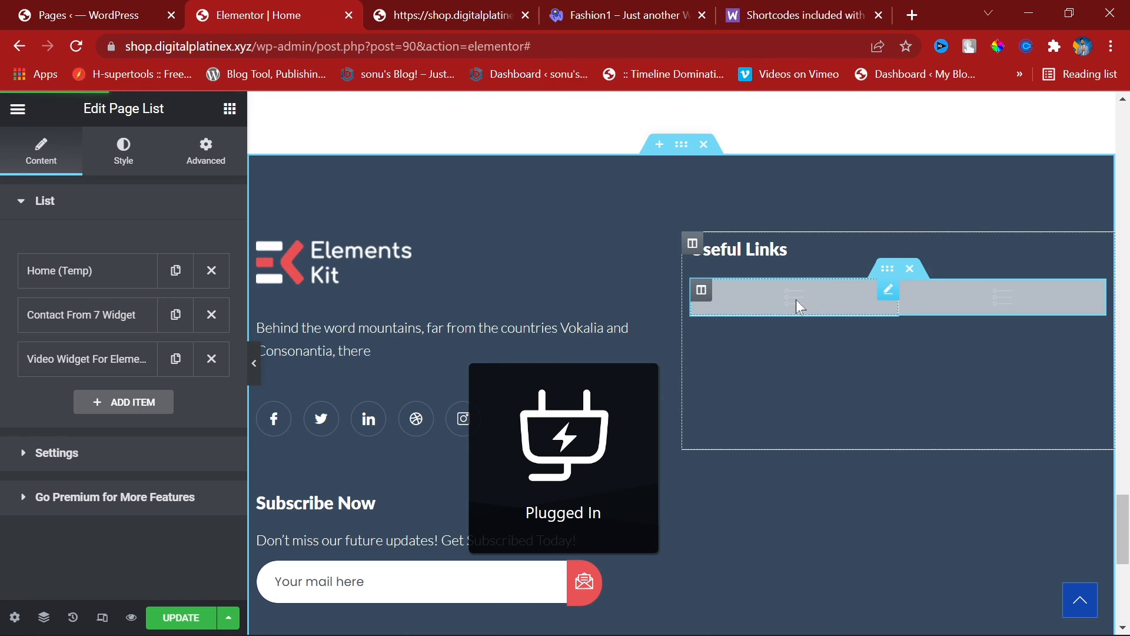
{"action": "left_click", "coordinate": [93, 272]}
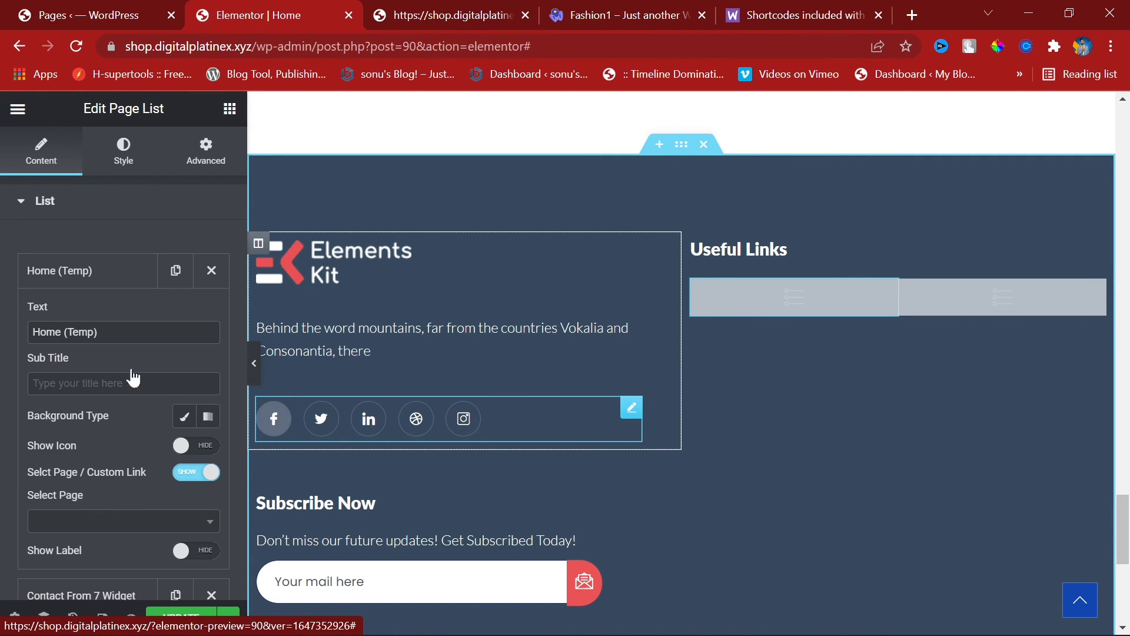
{"action": "left_click", "coordinate": [277, 430]}
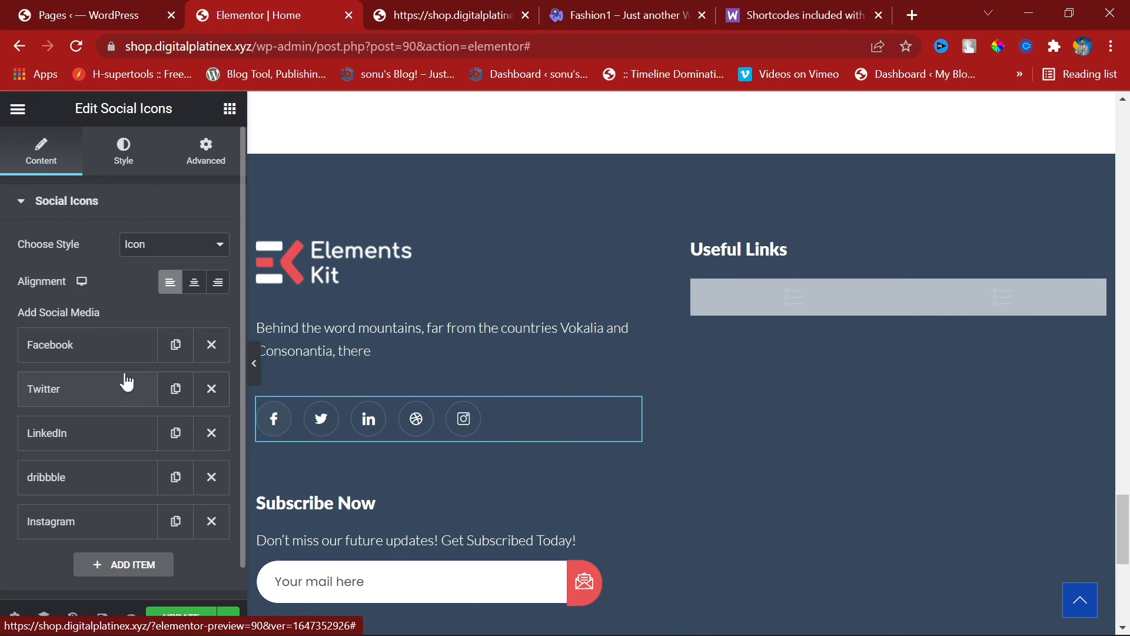
{"action": "left_click", "coordinate": [108, 346]}
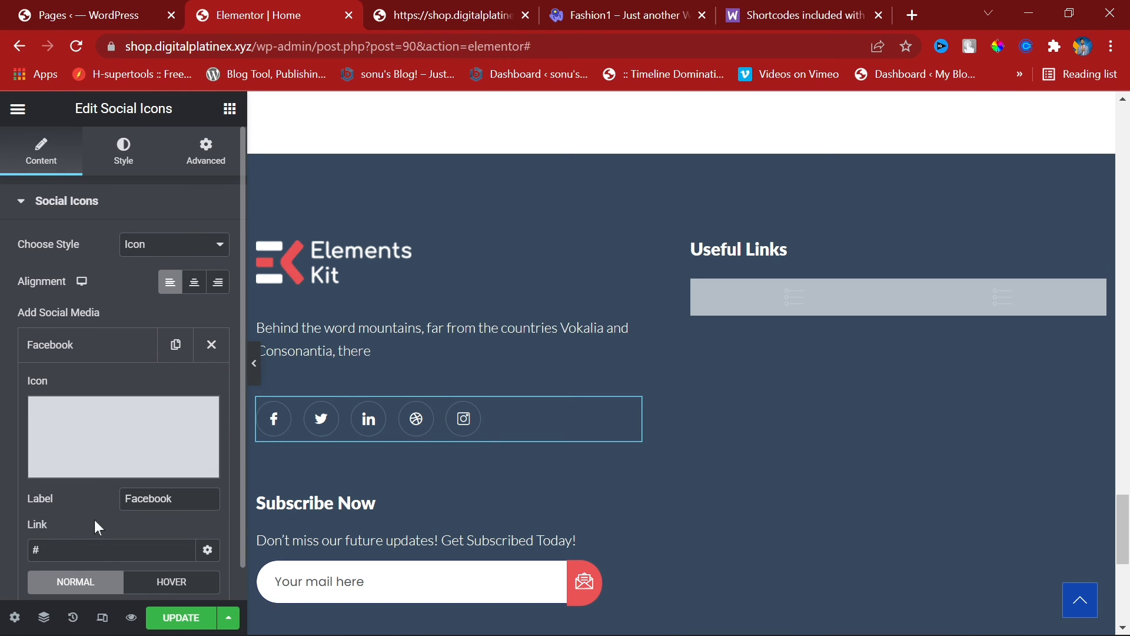
Step: Save the Home page with UPDATE and go to the Pages list tab
{"action": "scroll", "coordinate": [628, 523], "scroll_direction": "down", "scroll_amount": 5}
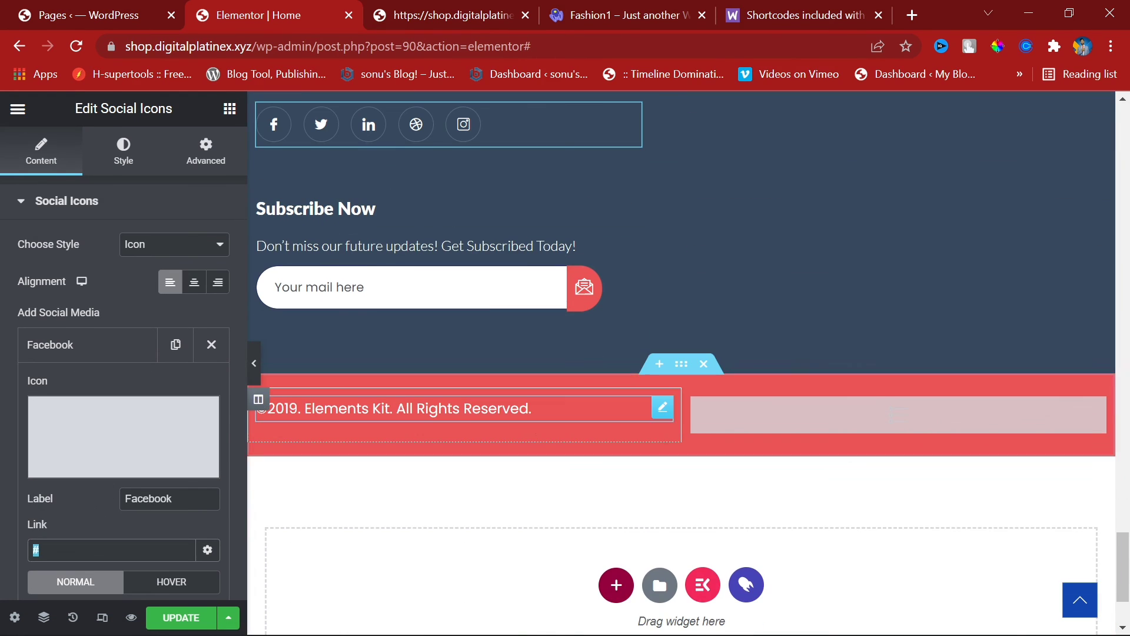
{"action": "scroll", "coordinate": [567, 612], "scroll_direction": "down", "scroll_amount": 3}
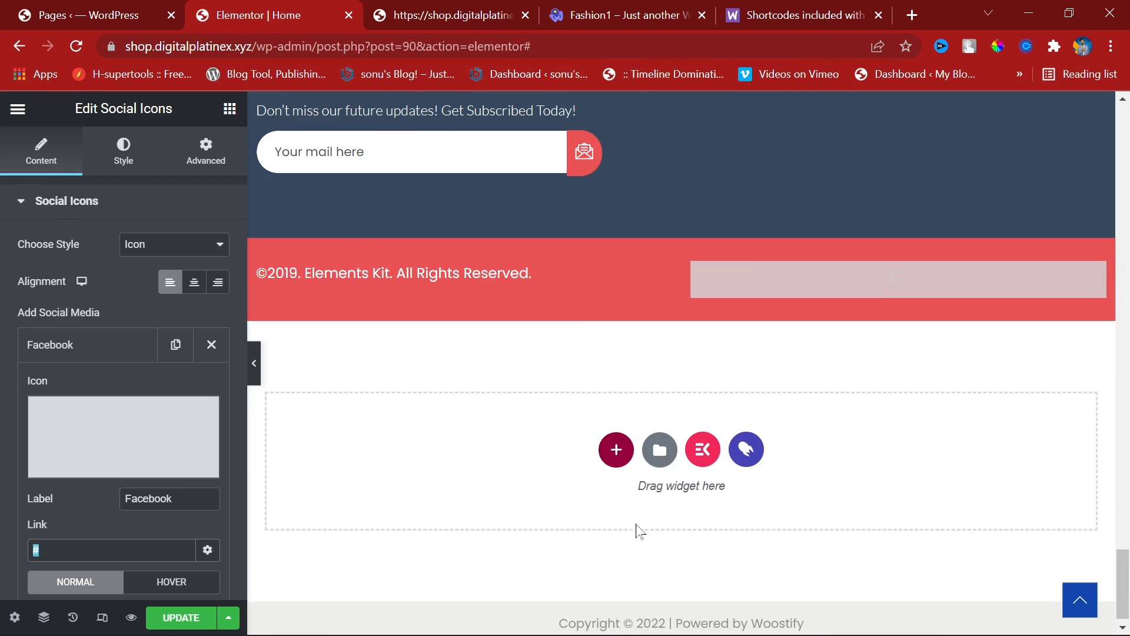
{"action": "left_click", "coordinate": [199, 610]}
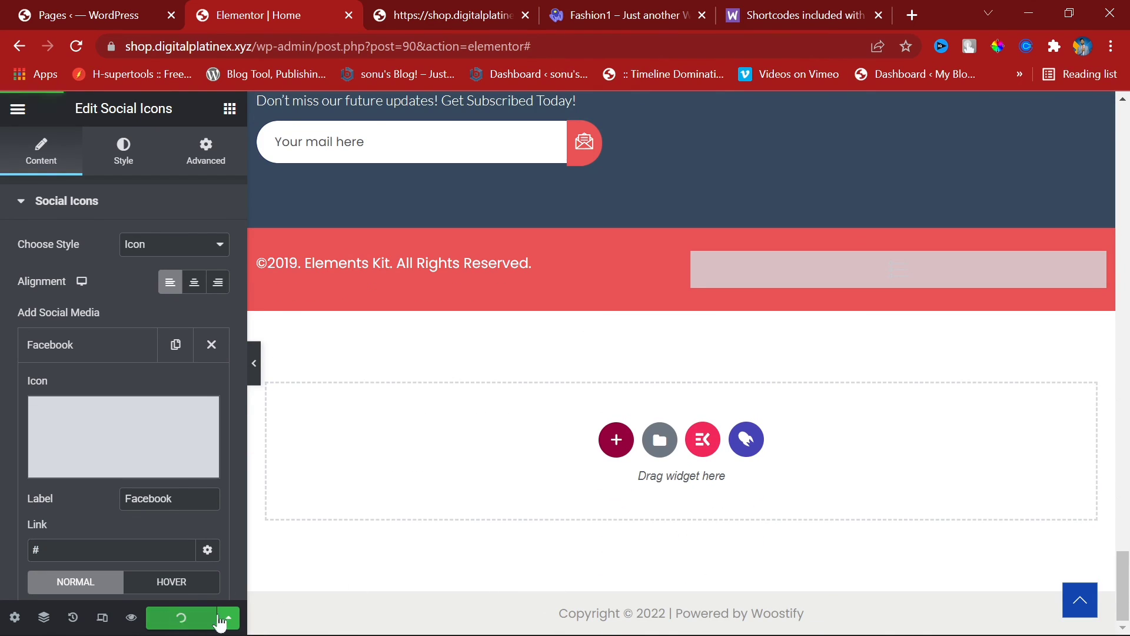
{"action": "left_click", "coordinate": [106, 14]}
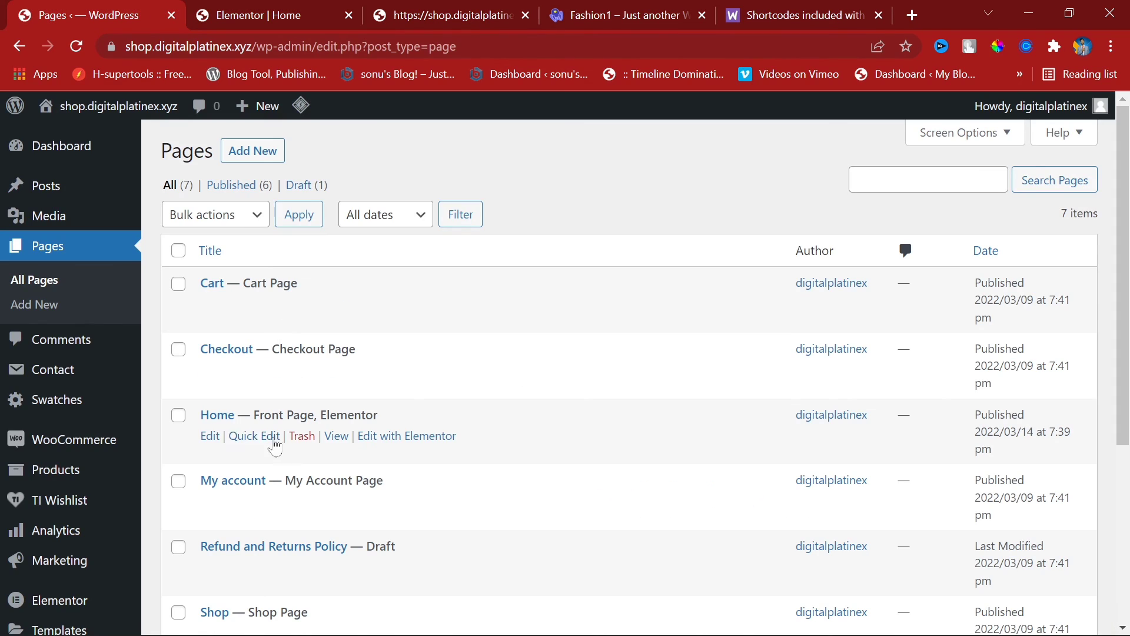
Step: Open the Home page in the WordPress page editor
{"action": "left_click", "coordinate": [210, 436]}
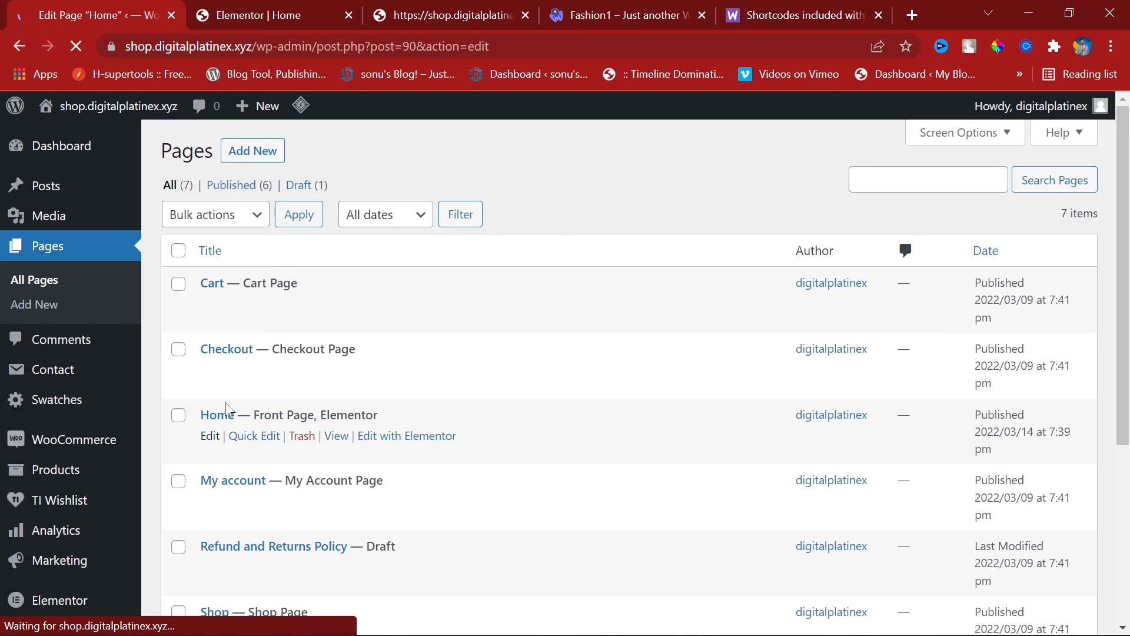
{"action": "left_click", "coordinate": [292, 8]}
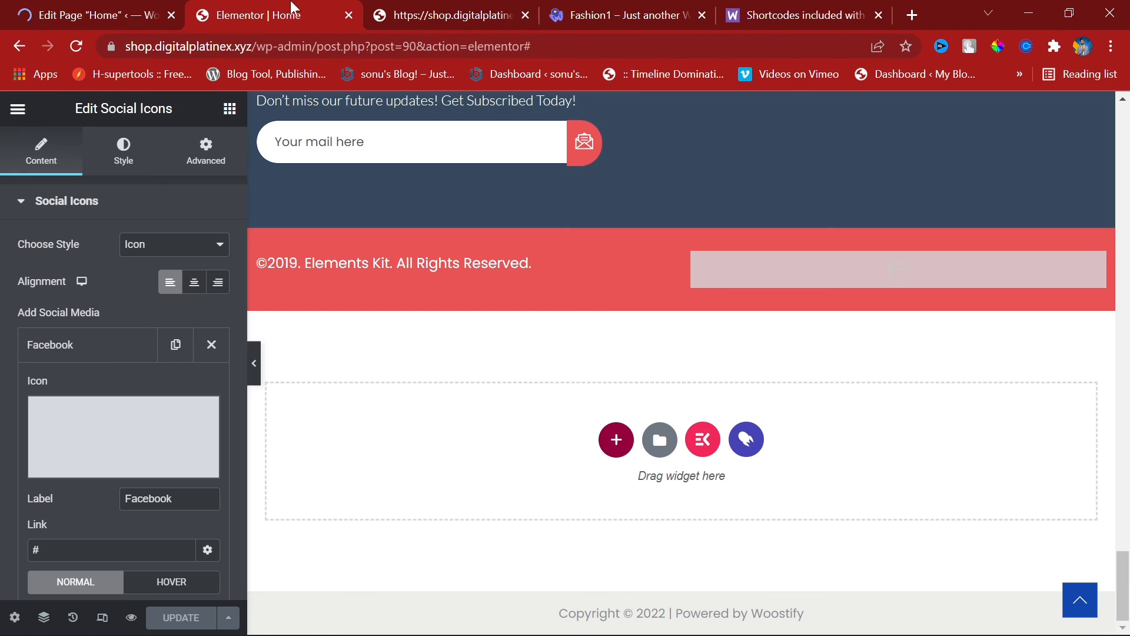
{"action": "left_click", "coordinate": [174, 7]}
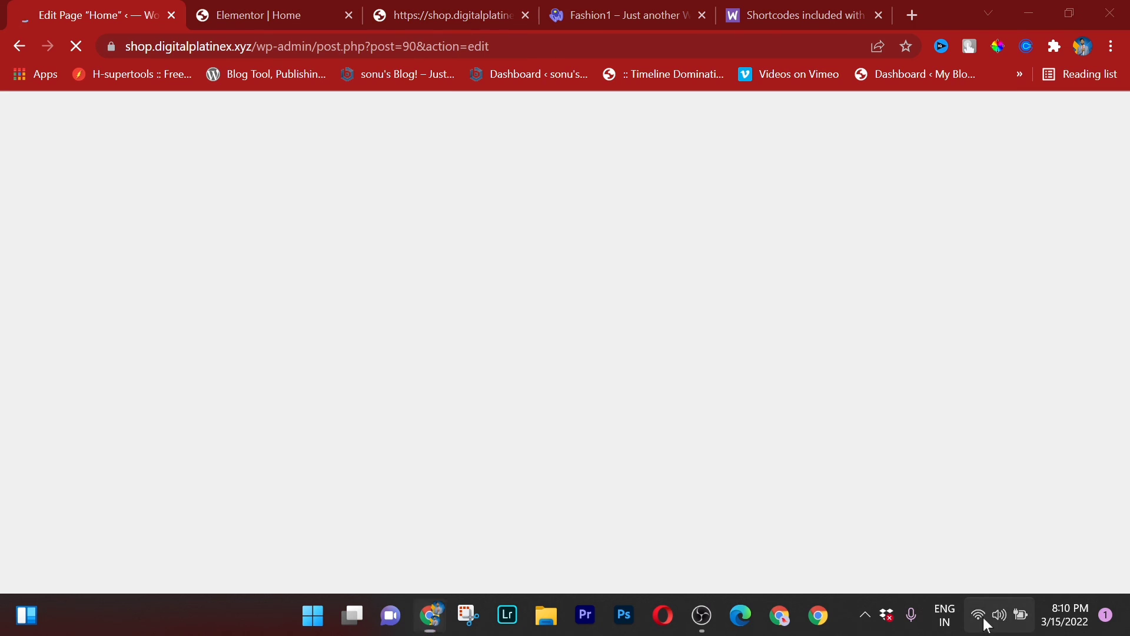
Step: Connect the PC to the Divine 2nd floor 1_5G Wi-Fi network
{"action": "left_click", "coordinate": [984, 618]}
{"action": "left_click", "coordinate": [879, 337]}
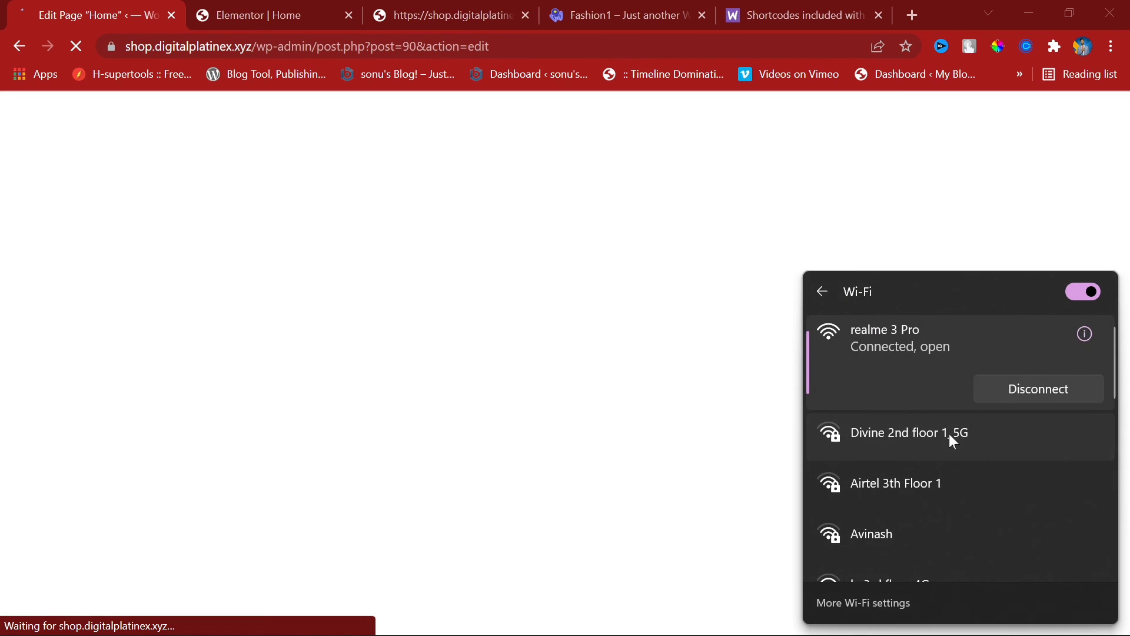
{"action": "left_click", "coordinate": [950, 435]}
{"action": "left_click", "coordinate": [1068, 468]}
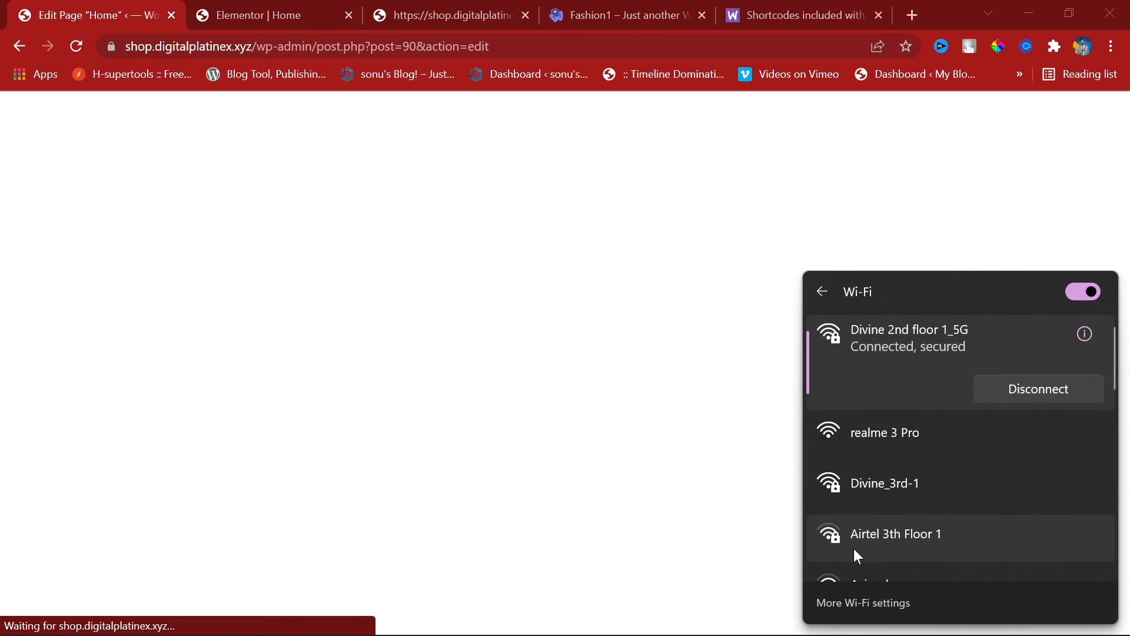
{"action": "left_click", "coordinate": [68, 2]}
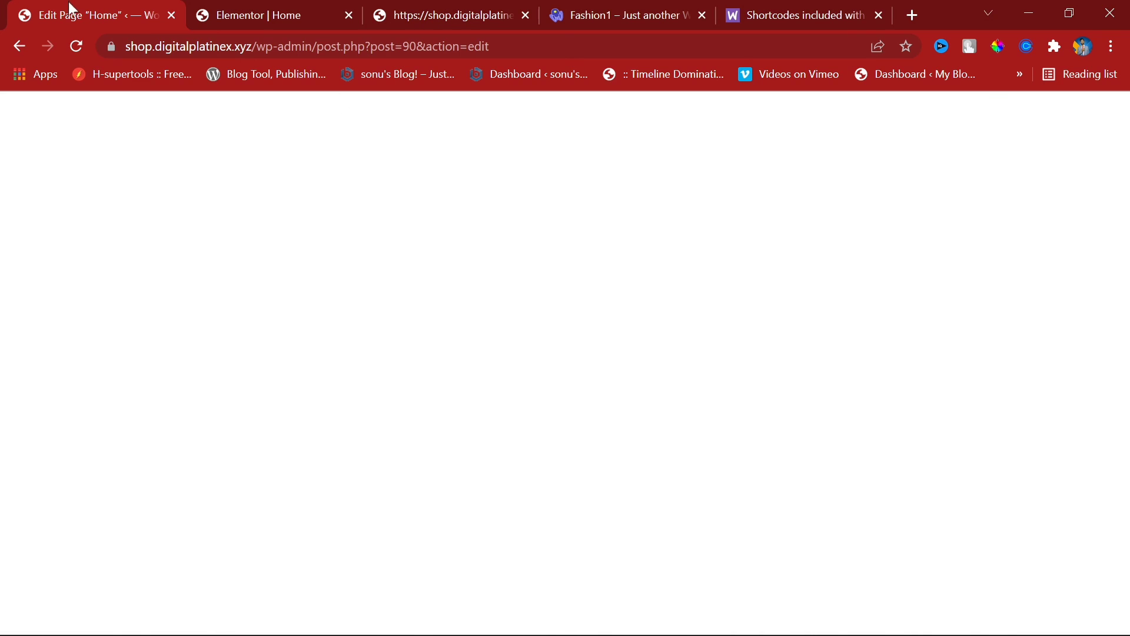
Step: Reload the Home edit screen and bring the live shop homepage to the front
{"action": "left_click", "coordinate": [79, 49]}
{"action": "left_click", "coordinate": [270, 9]}
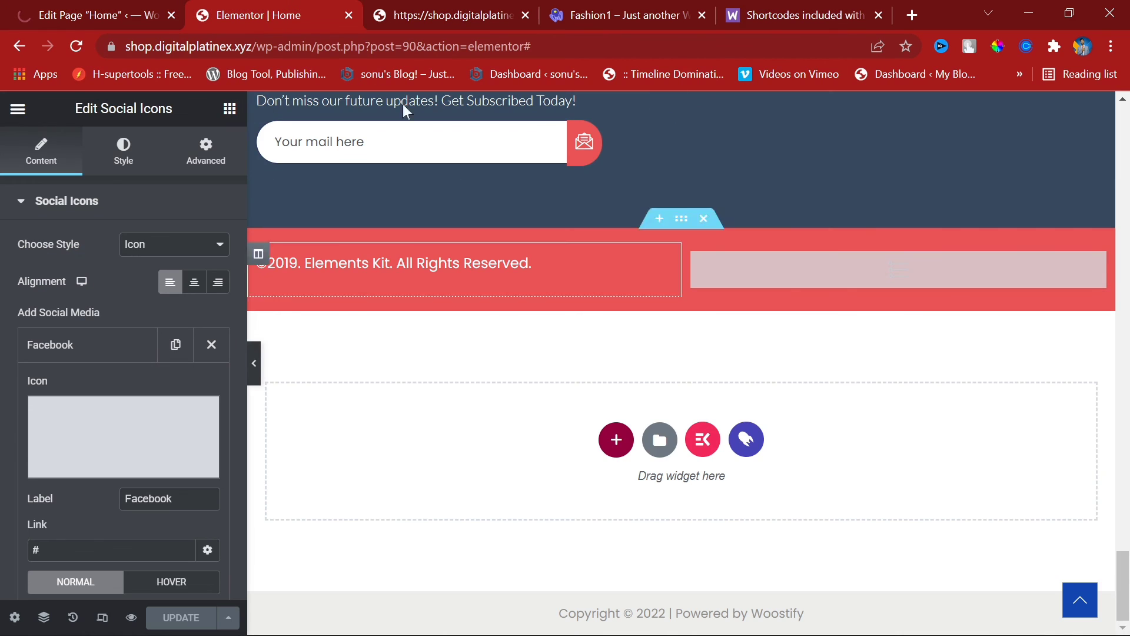
{"action": "left_click", "coordinate": [491, 13]}
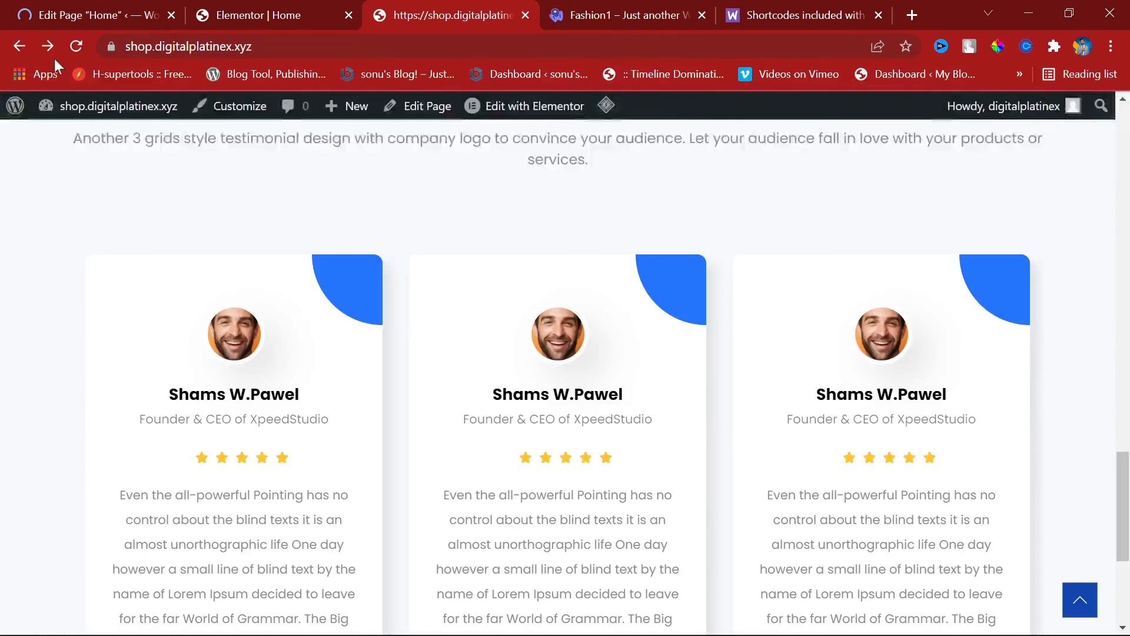
Step: Reload the live homepage, scroll through its sections, then return to the Elementor | Home tab
{"action": "left_click", "coordinate": [72, 48]}
{"action": "scroll", "coordinate": [697, 449], "scroll_direction": "down", "scroll_amount": 5}
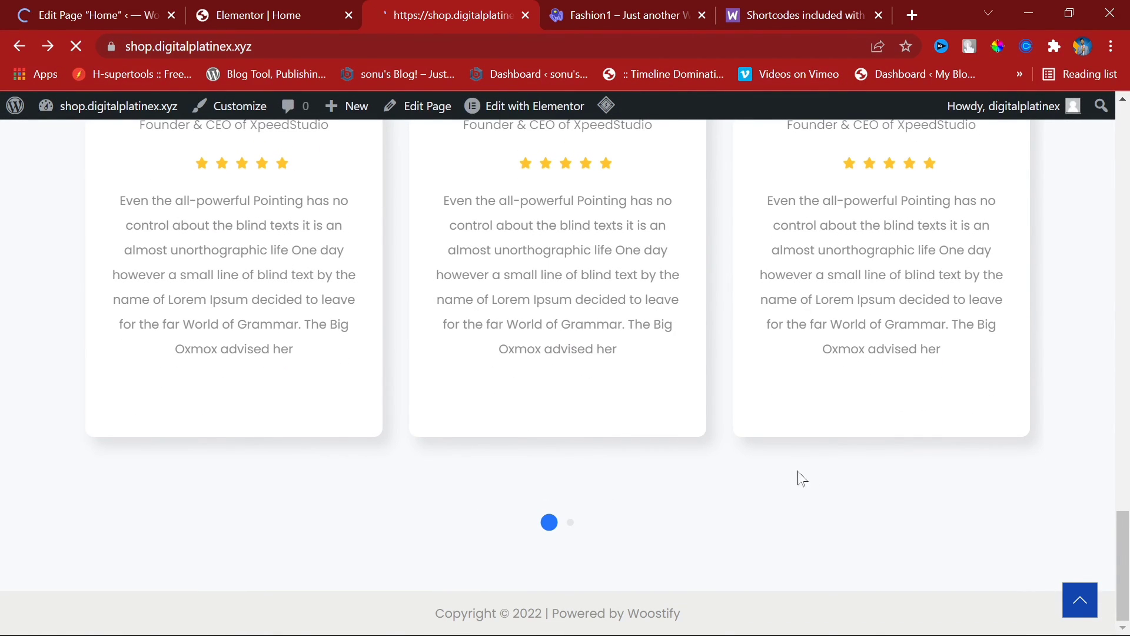
{"action": "scroll", "coordinate": [690, 474], "scroll_direction": "down", "scroll_amount": 5}
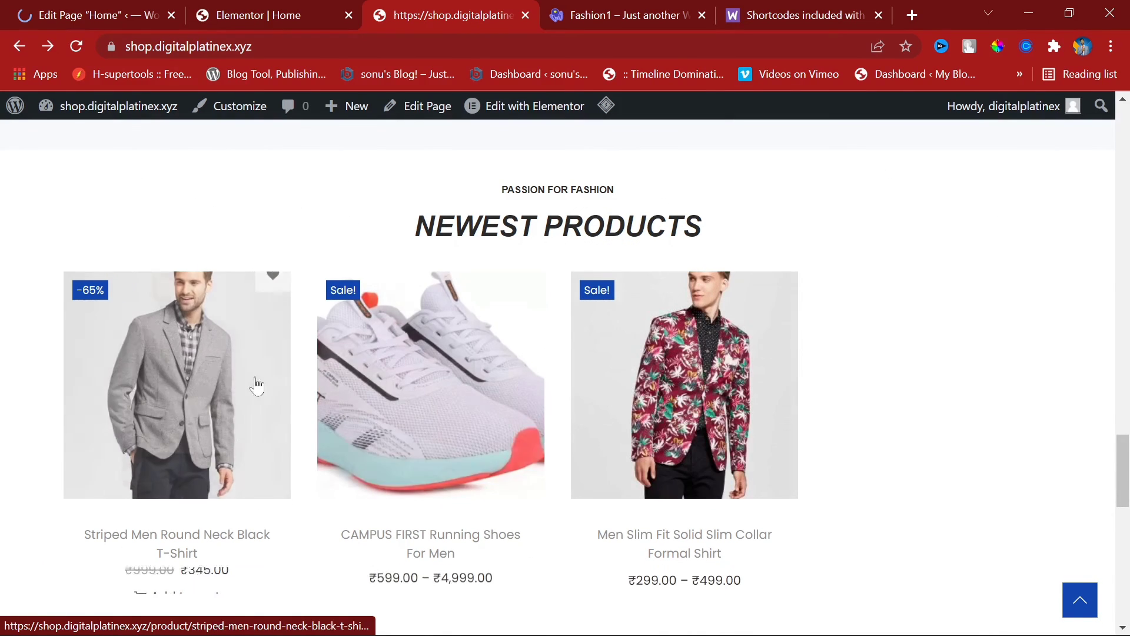
{"action": "scroll", "coordinate": [663, 408], "scroll_direction": "down", "scroll_amount": 5}
{"action": "scroll", "coordinate": [701, 347], "scroll_direction": "up", "scroll_amount": 2}
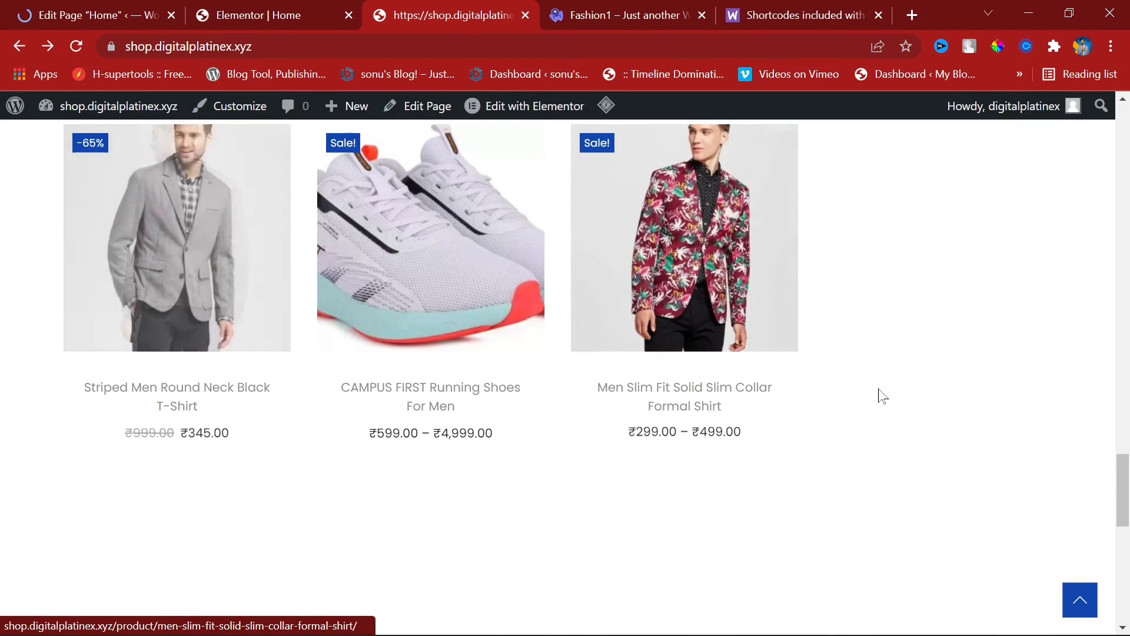
{"action": "scroll", "coordinate": [871, 394], "scroll_direction": "up", "scroll_amount": 15}
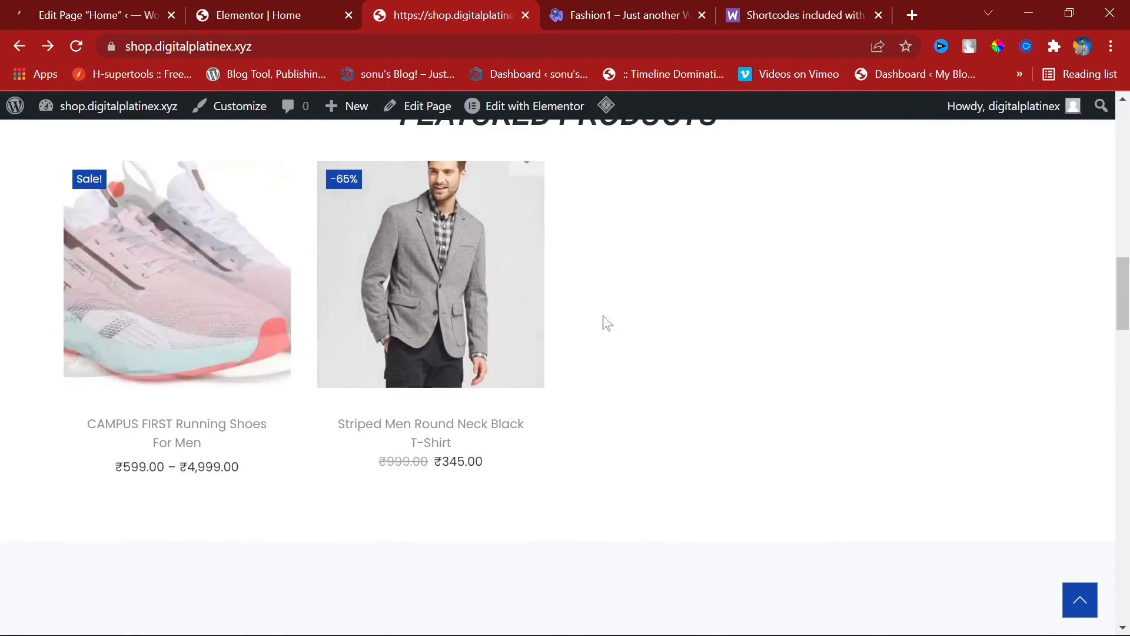
{"action": "scroll", "coordinate": [574, 333], "scroll_direction": "up", "scroll_amount": 15}
{"action": "scroll", "coordinate": [579, 400], "scroll_direction": "down", "scroll_amount": 20}
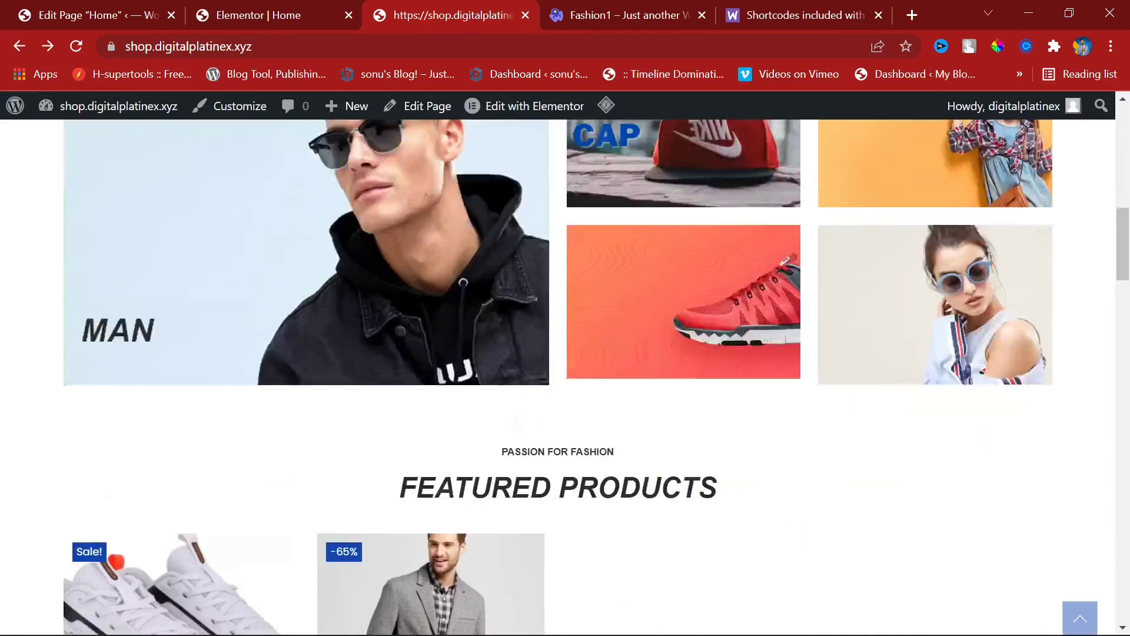
{"action": "scroll", "coordinate": [747, 434], "scroll_direction": "up", "scroll_amount": 3}
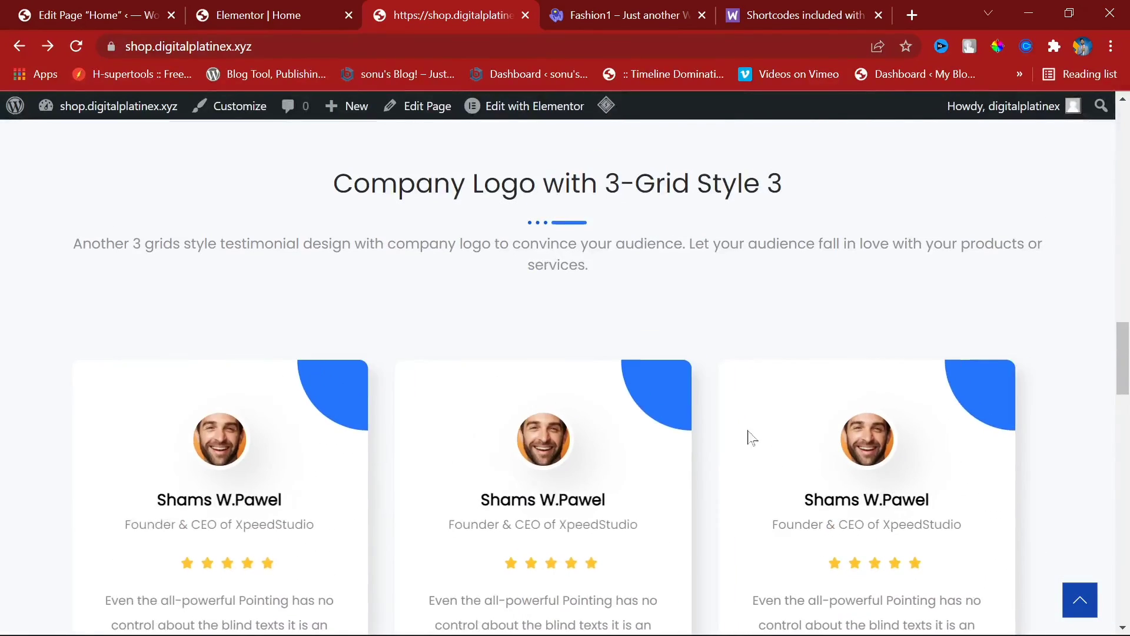
{"action": "left_click", "coordinate": [266, 8]}
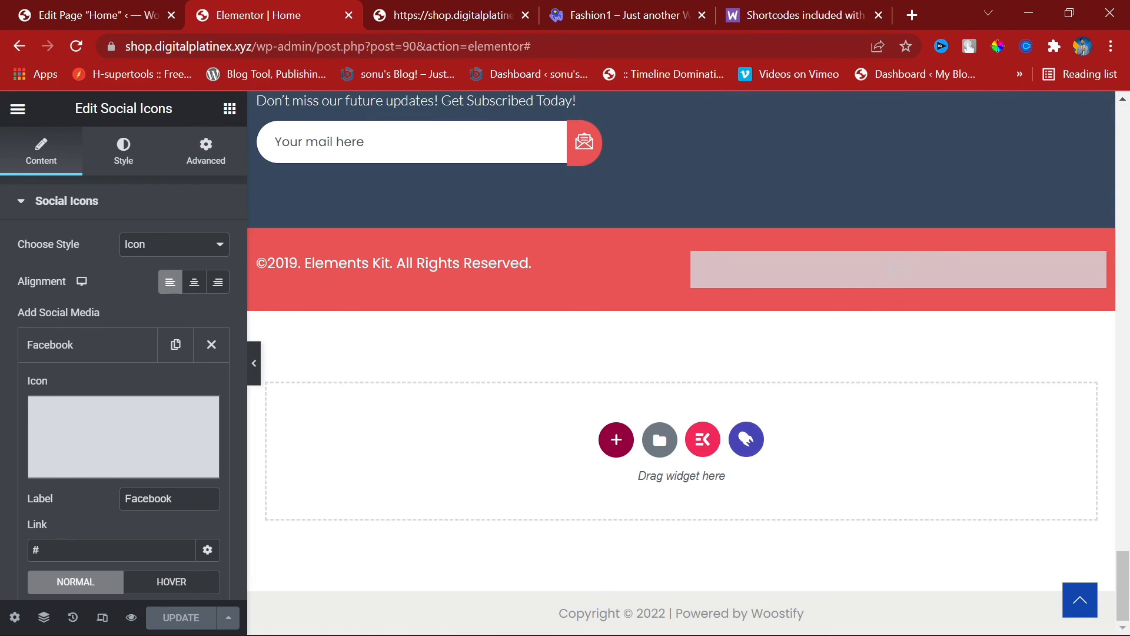
Step: Update the Home page settings with the theme footer disabled
{"action": "left_click", "coordinate": [106, 6]}
{"action": "scroll", "coordinate": [932, 393], "scroll_direction": "down", "scroll_amount": 2}
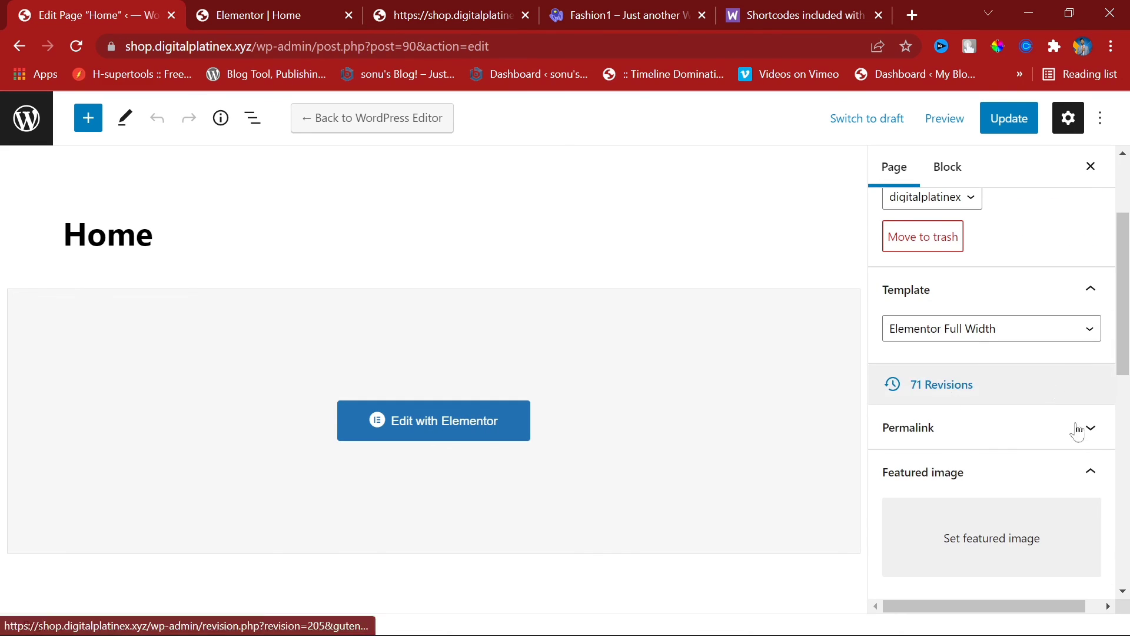
{"action": "scroll", "coordinate": [1077, 430], "scroll_direction": "down", "scroll_amount": 6}
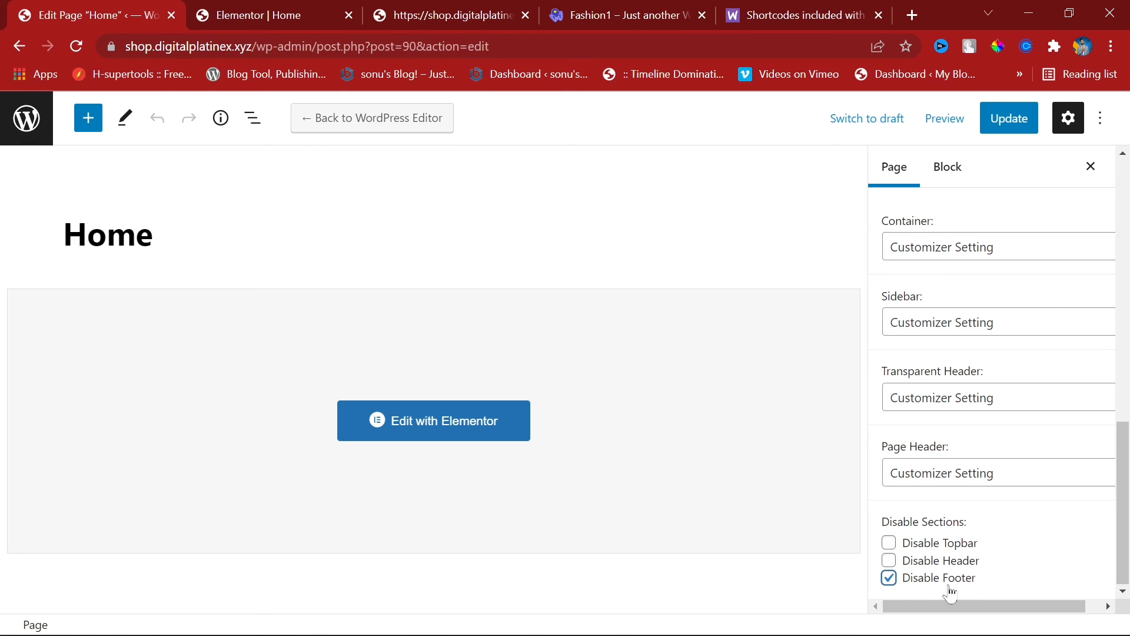
{"action": "left_click", "coordinate": [1008, 118]}
Step: On the live homepage, compare the Elements Kit and Woostify copyright lines
{"action": "left_click", "coordinate": [302, 2]}
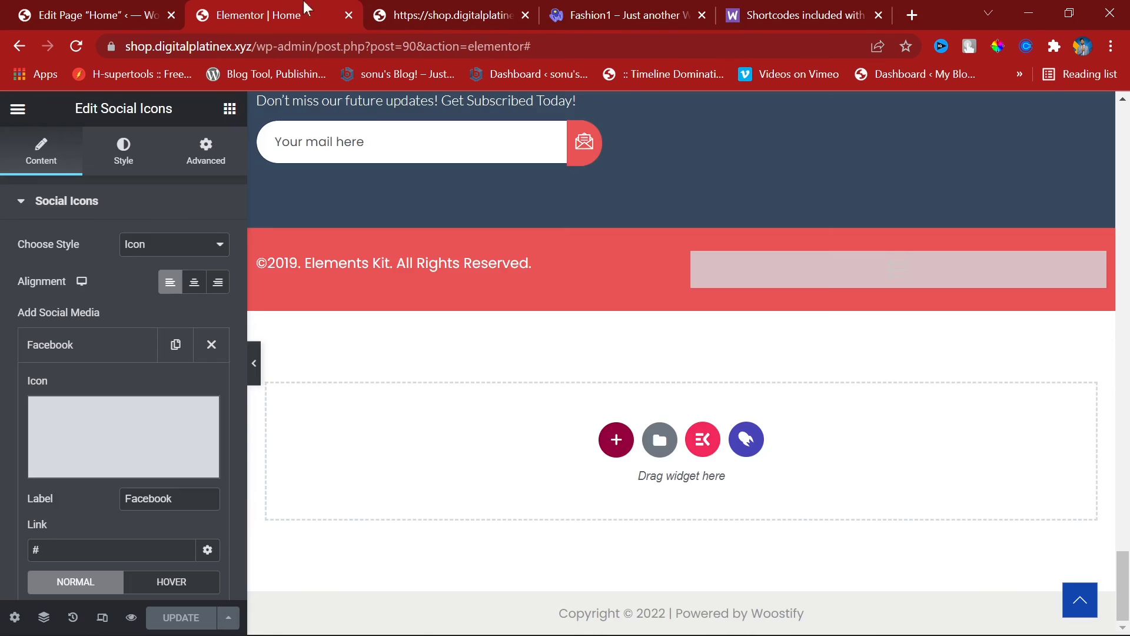
{"action": "left_click", "coordinate": [453, 12]}
{"action": "scroll", "coordinate": [550, 512], "scroll_direction": "down", "scroll_amount": 10}
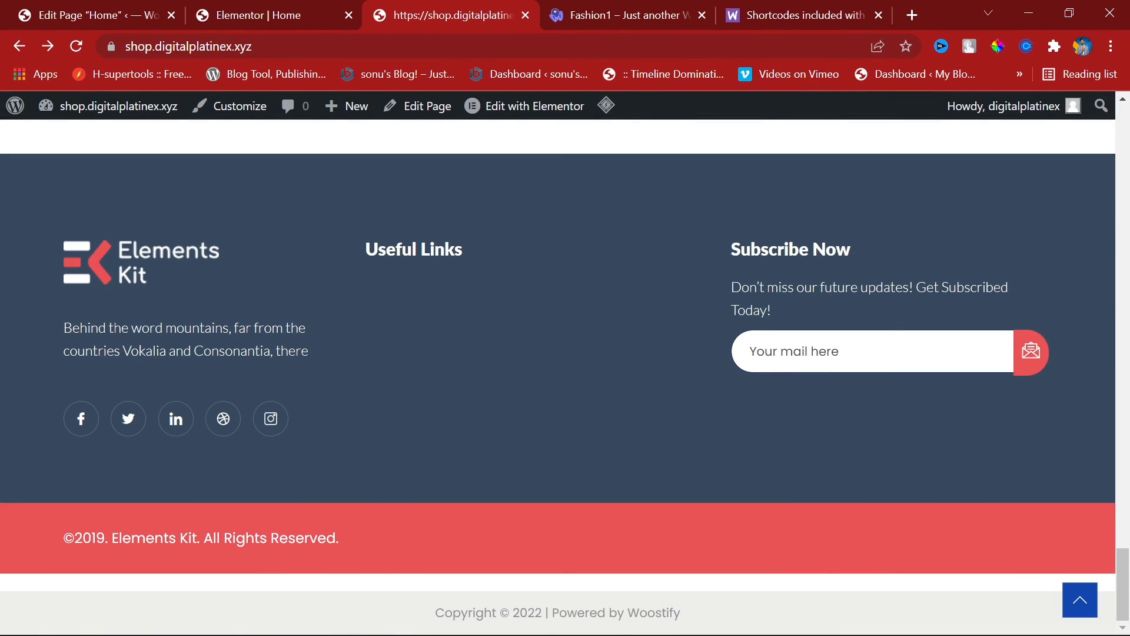
{"action": "left_click_drag", "start_coordinate": [75, 537], "coordinate": [306, 549]}
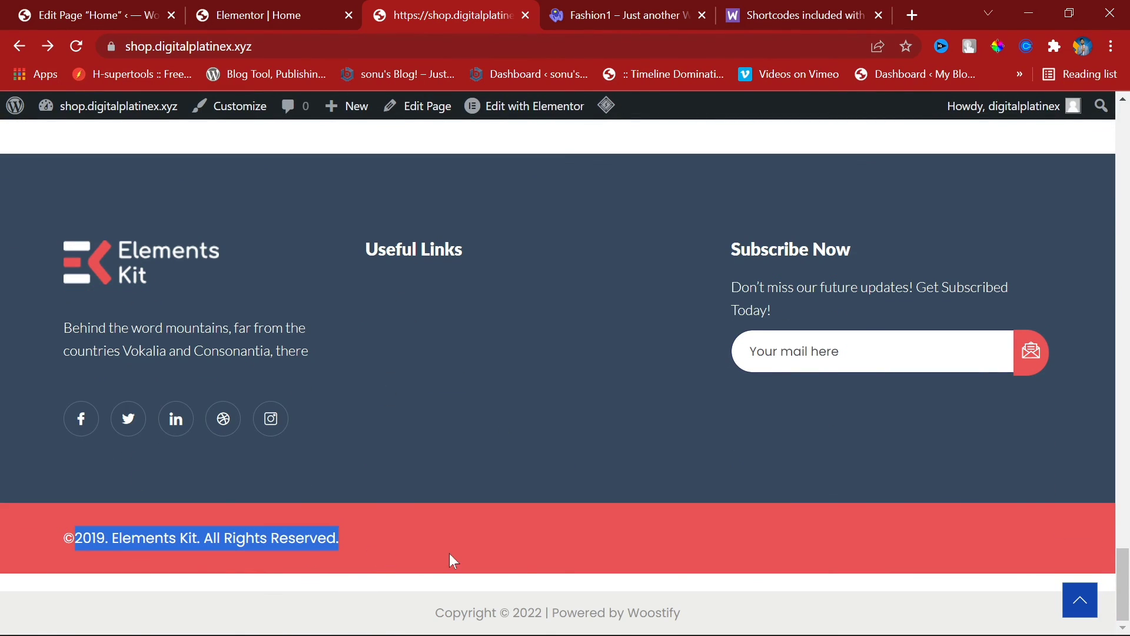
{"action": "left_click", "coordinate": [330, 535]}
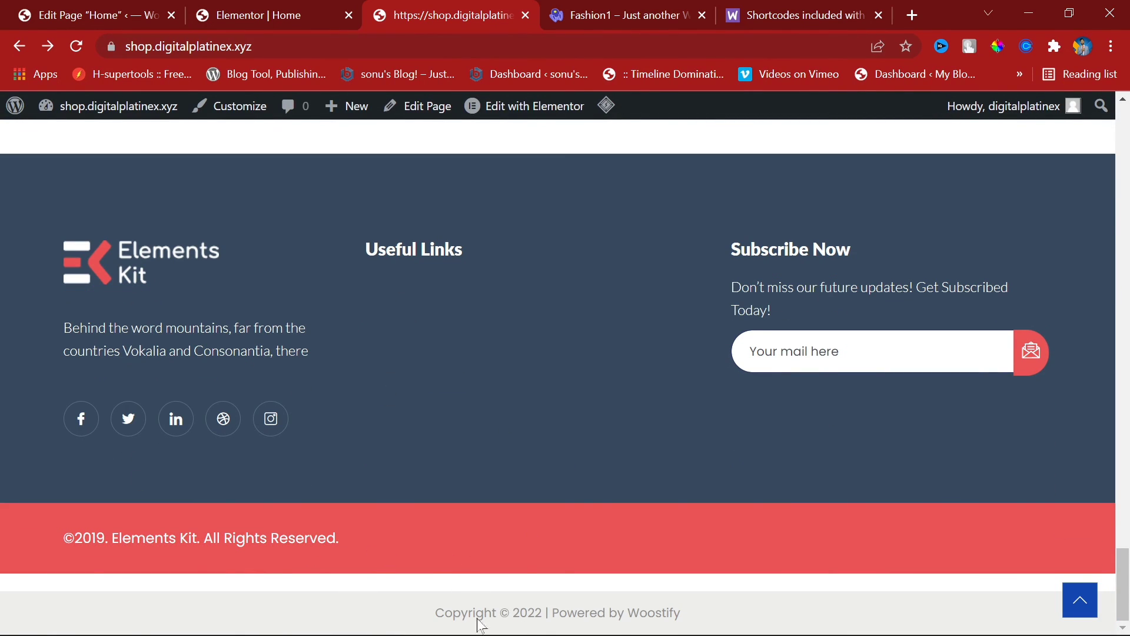
{"action": "left_click_drag", "start_coordinate": [436, 612], "coordinate": [714, 624]}
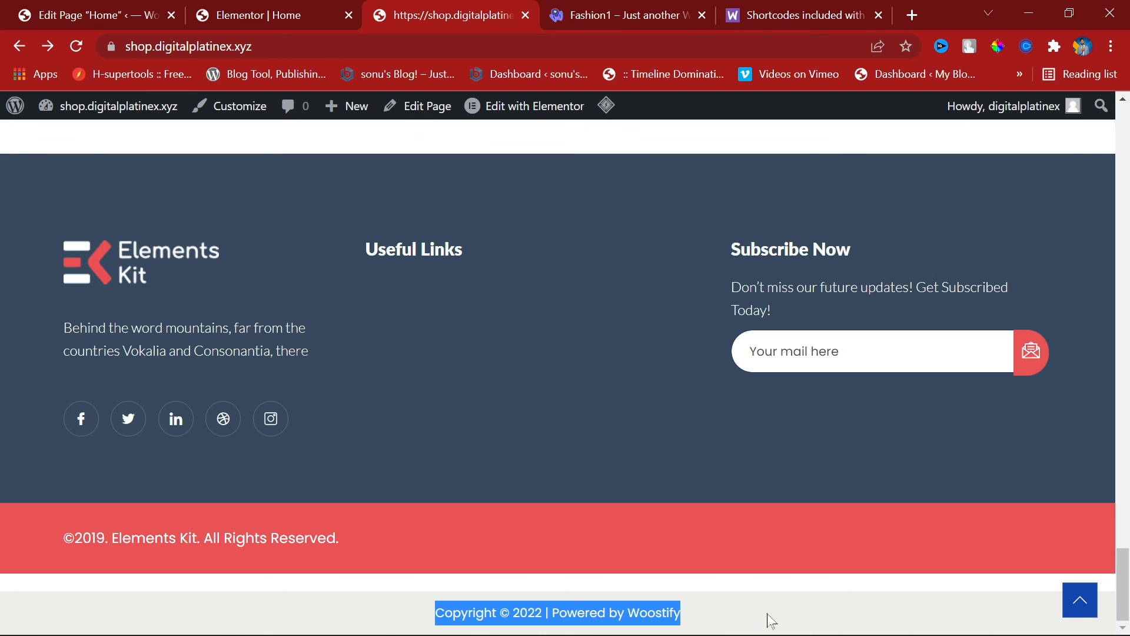
{"action": "left_click", "coordinate": [803, 612]}
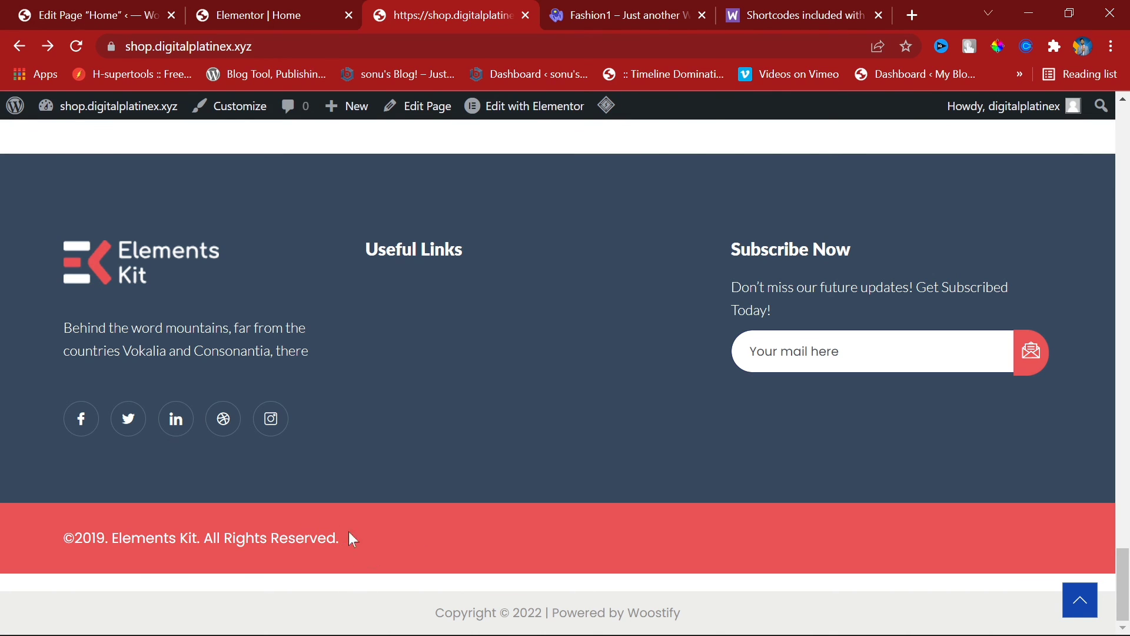
Step: Save the Home settings again and reload the live homepage at 110% zoom
{"action": "left_click", "coordinate": [241, 17]}
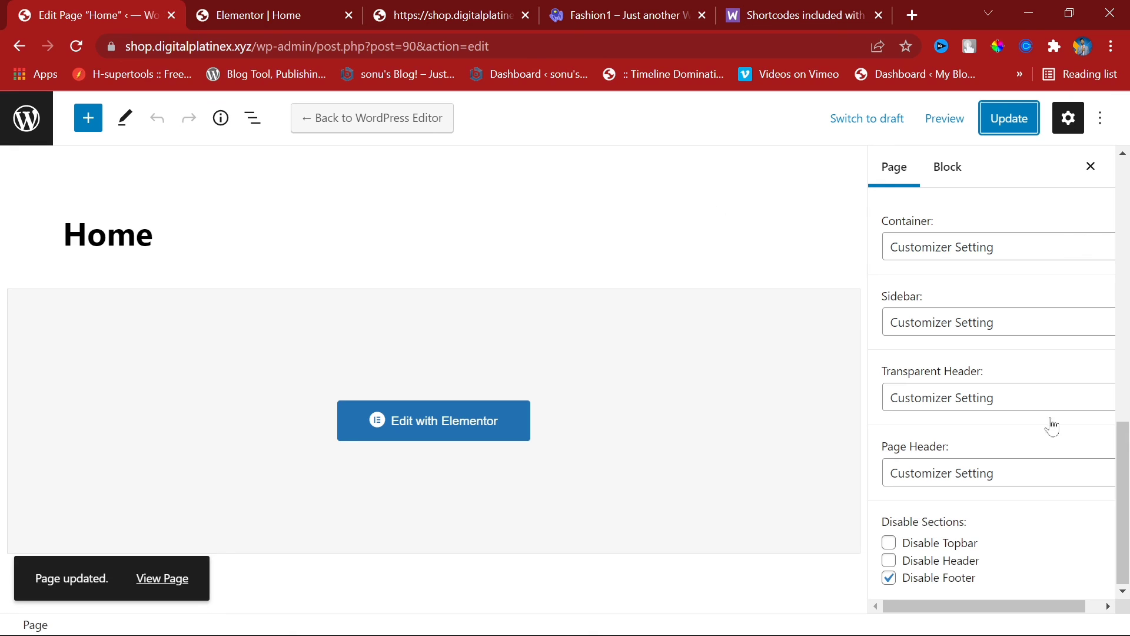
{"action": "left_click", "coordinate": [1021, 121]}
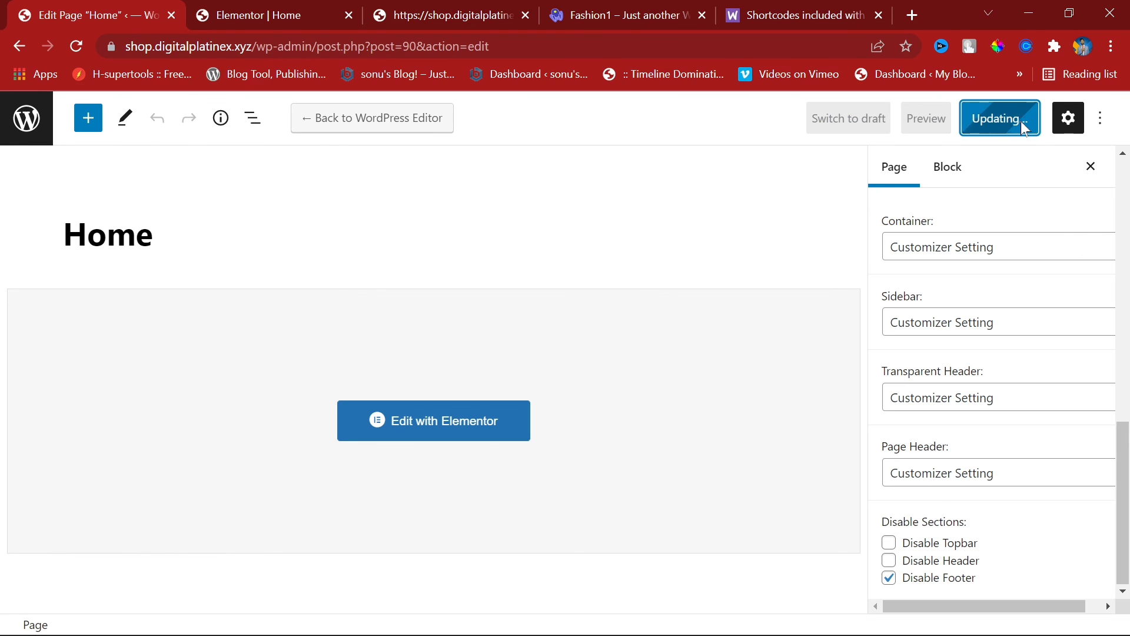
{"action": "left_click", "coordinate": [412, 13]}
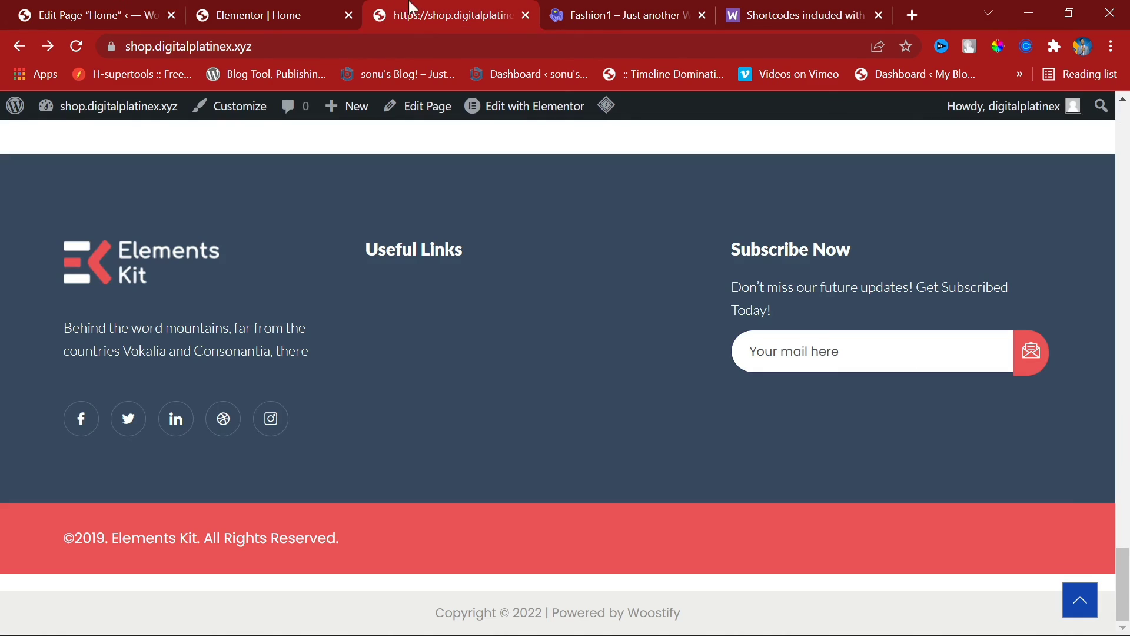
{"action": "left_click", "coordinate": [77, 47]}
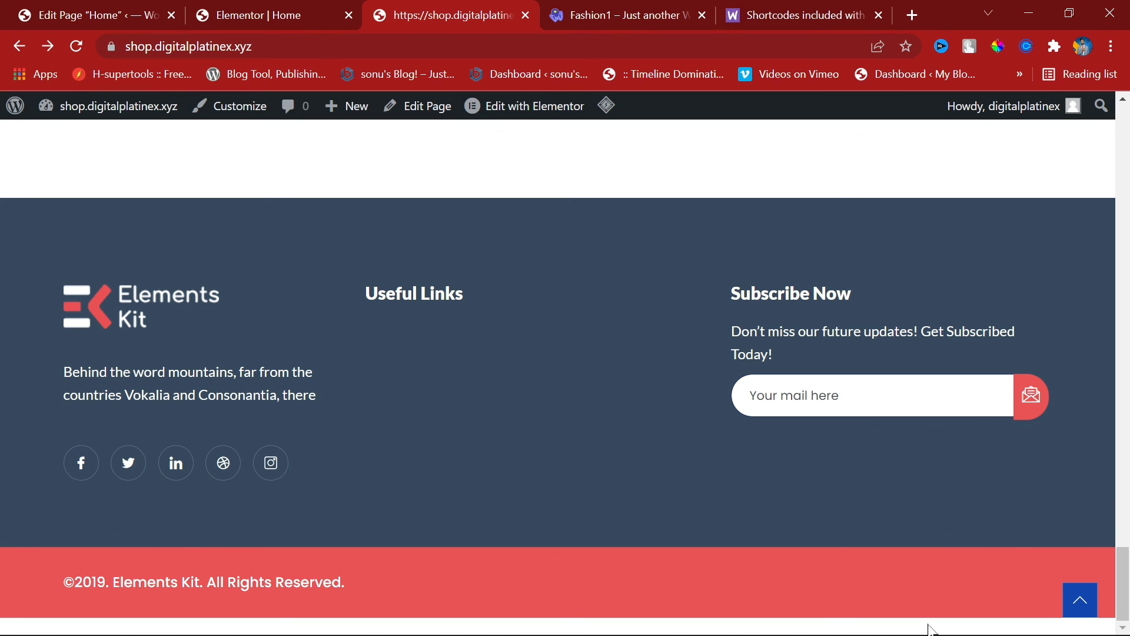
{"action": "key", "text": "ctrl+plus"}
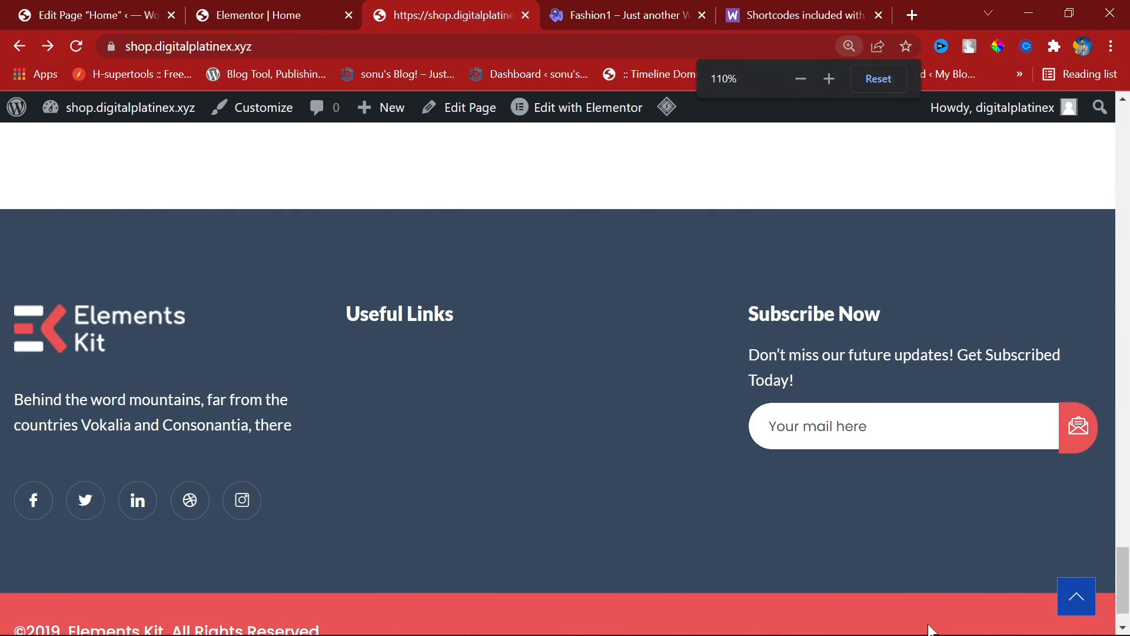
{"action": "scroll", "coordinate": [530, 560], "scroll_direction": "up", "scroll_amount": 15}
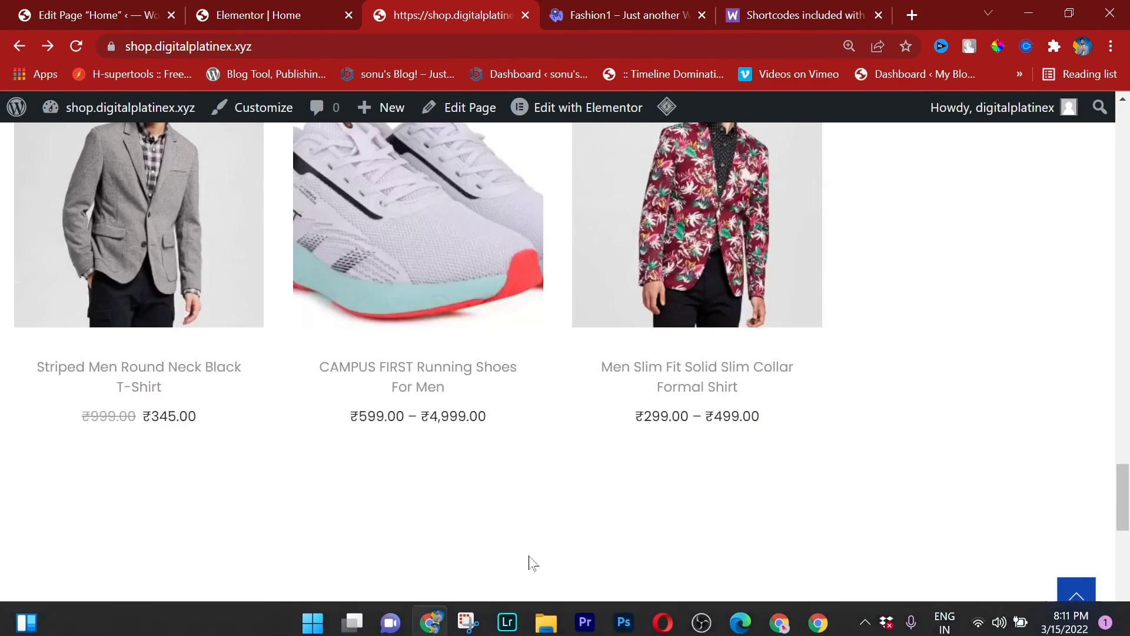
{"action": "scroll", "coordinate": [568, 532], "scroll_direction": "down", "scroll_amount": 15}
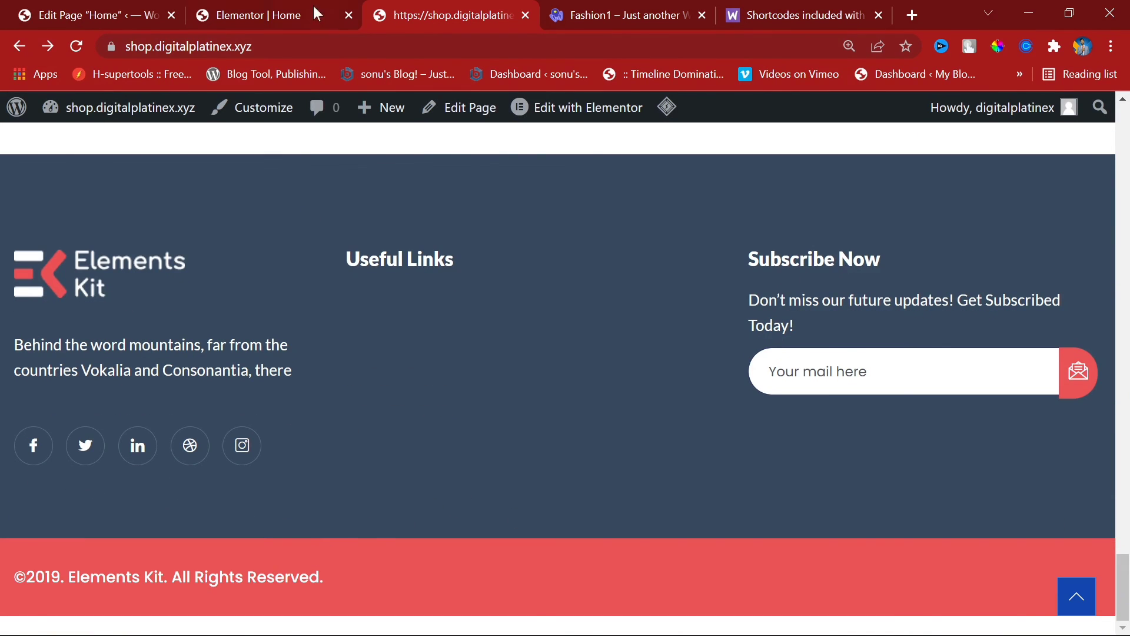
Step: Delete the red ElementsKit copyright section from the footer and save in Elementor
{"action": "left_click", "coordinate": [316, 13]}
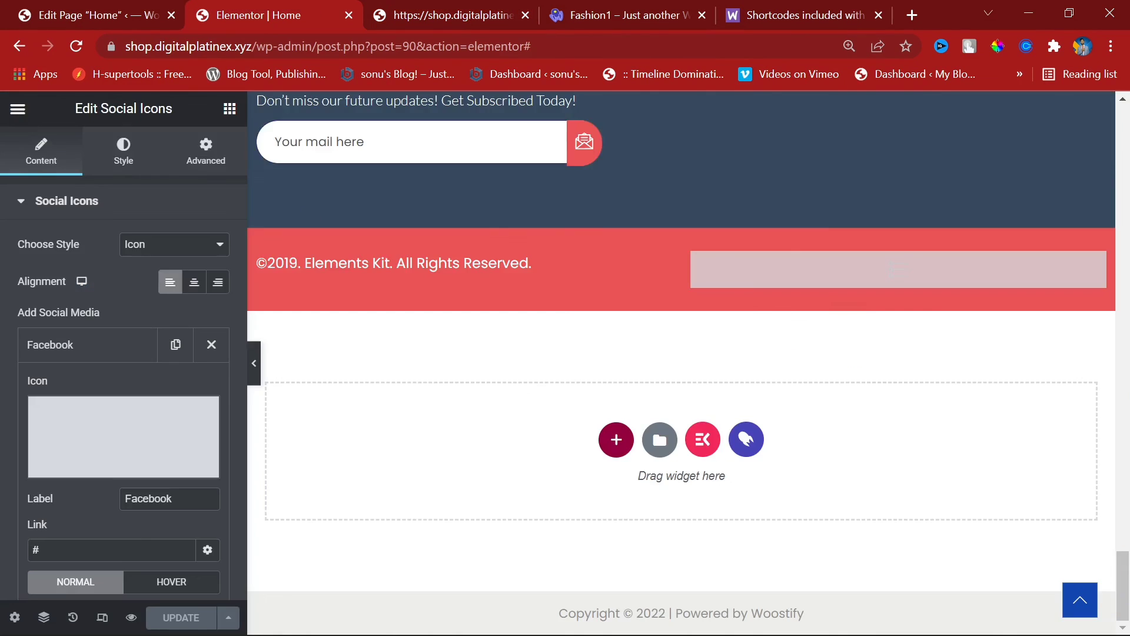
{"action": "scroll", "coordinate": [486, 419], "scroll_direction": "up", "scroll_amount": 10}
{"action": "scroll", "coordinate": [512, 502], "scroll_direction": "down", "scroll_amount": 8}
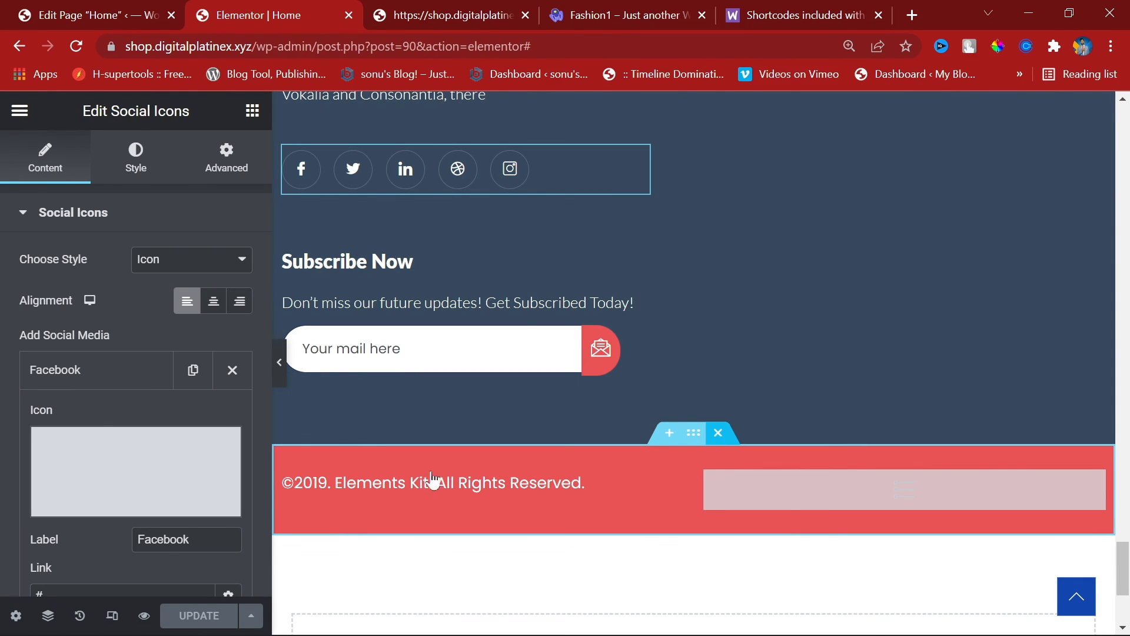
{"action": "left_click", "coordinate": [718, 434]}
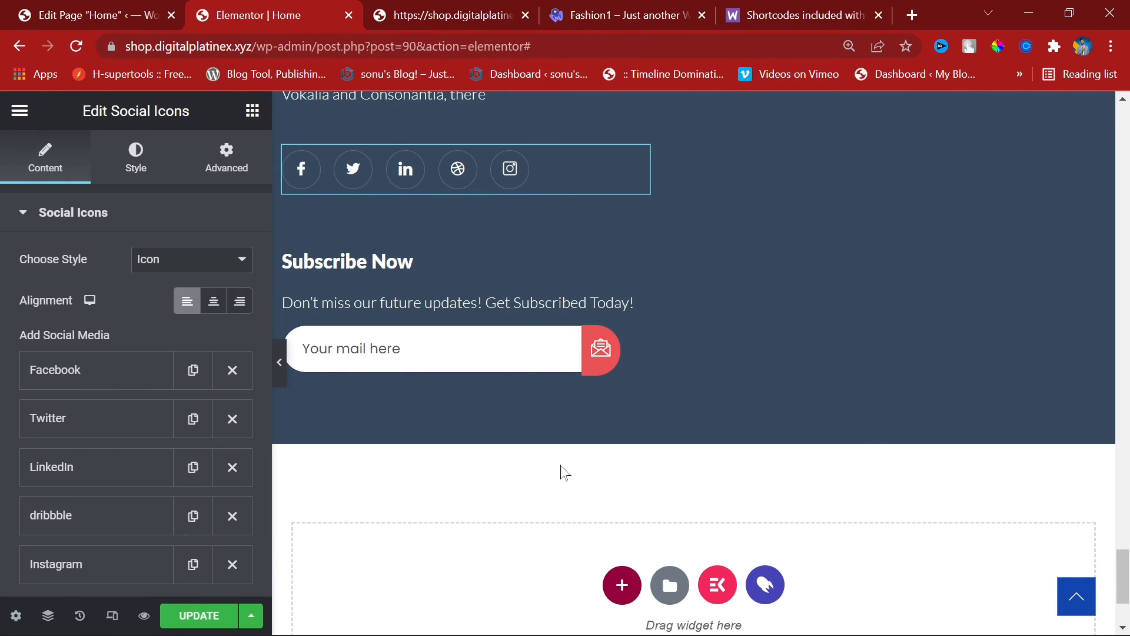
{"action": "left_click", "coordinate": [200, 614]}
Step: Re-enable the theme footer, update the Home page, and bring up View Page options
{"action": "left_click", "coordinate": [82, 13]}
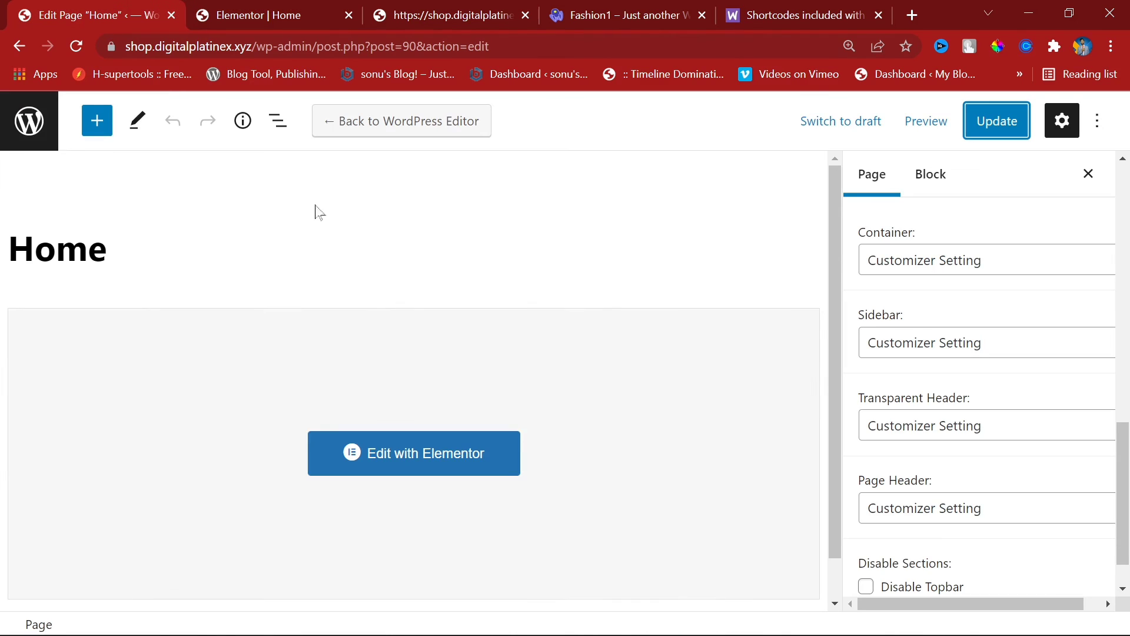
{"action": "scroll", "coordinate": [942, 531], "scroll_direction": "down", "scroll_amount": 1}
{"action": "left_click", "coordinate": [873, 580]}
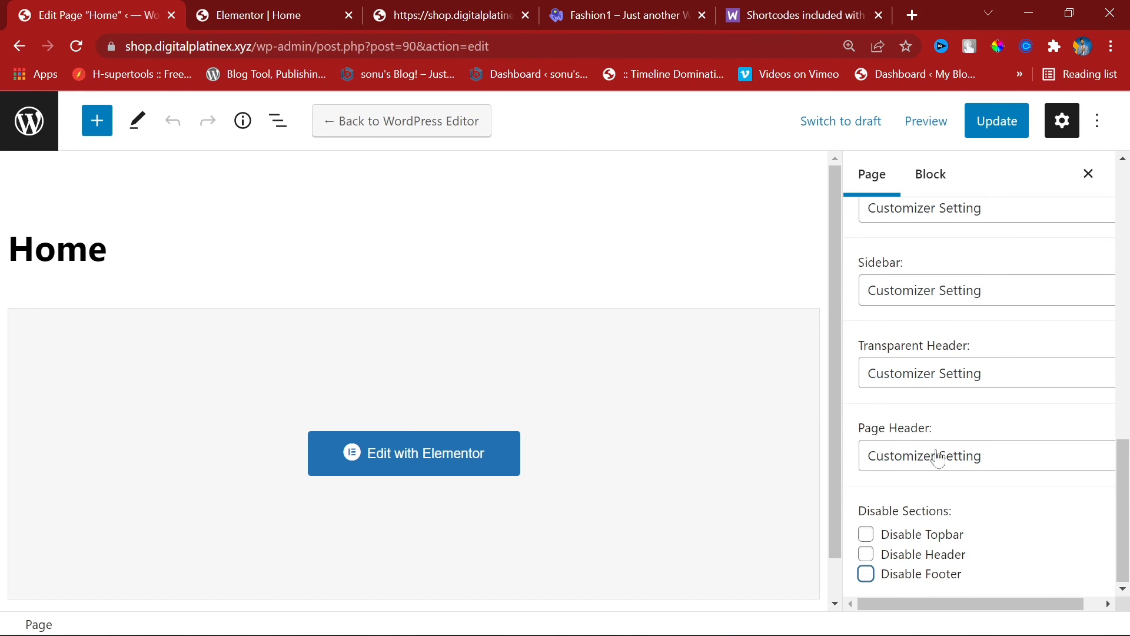
{"action": "left_click", "coordinate": [988, 119]}
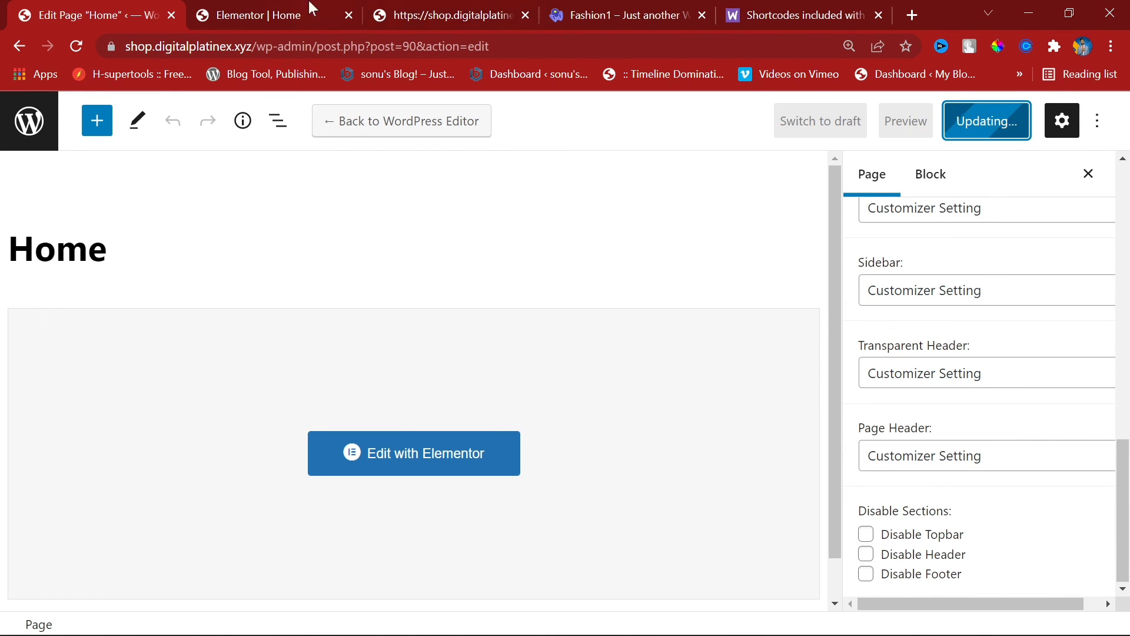
{"action": "left_click", "coordinate": [383, 11]}
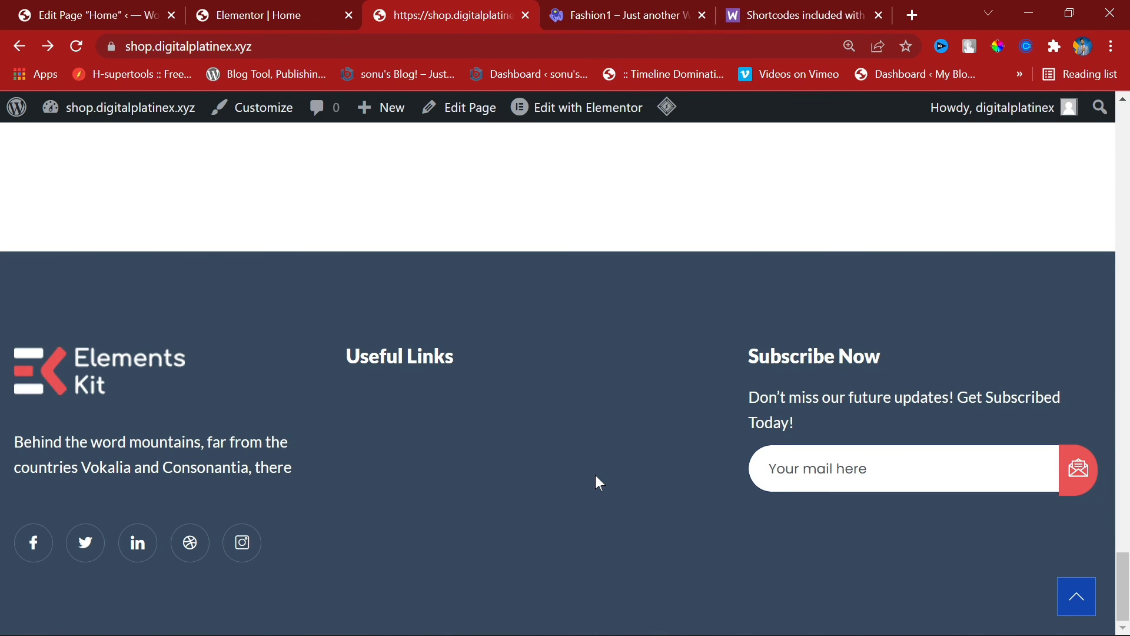
{"action": "left_click", "coordinate": [120, 8]}
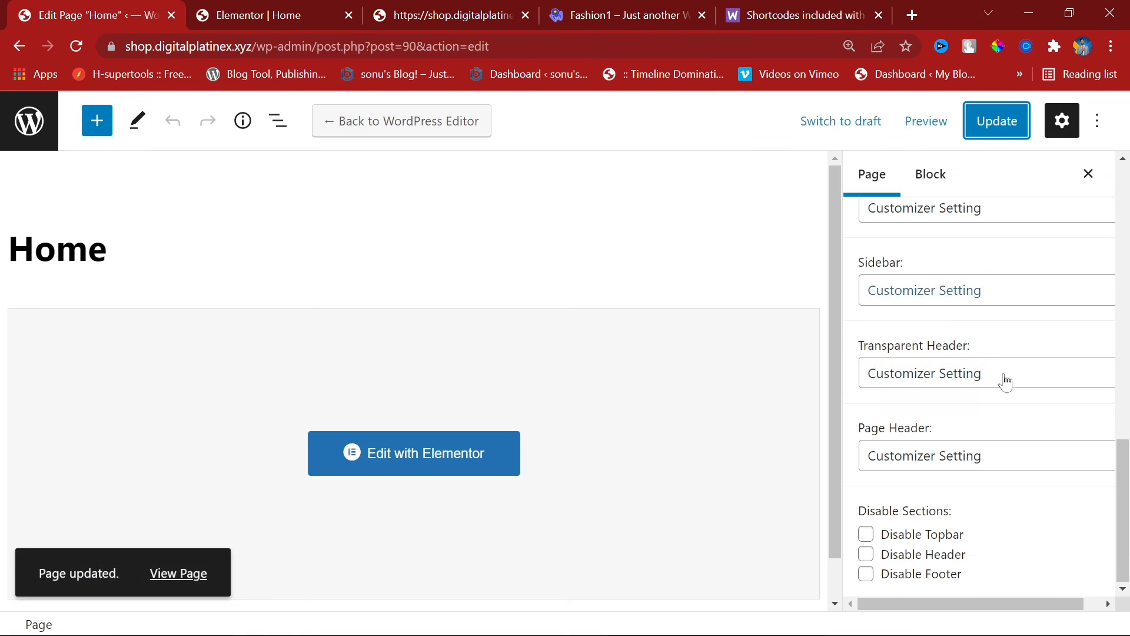
{"action": "left_click", "coordinate": [1027, 128]}
{"action": "right_click", "coordinate": [180, 578]}
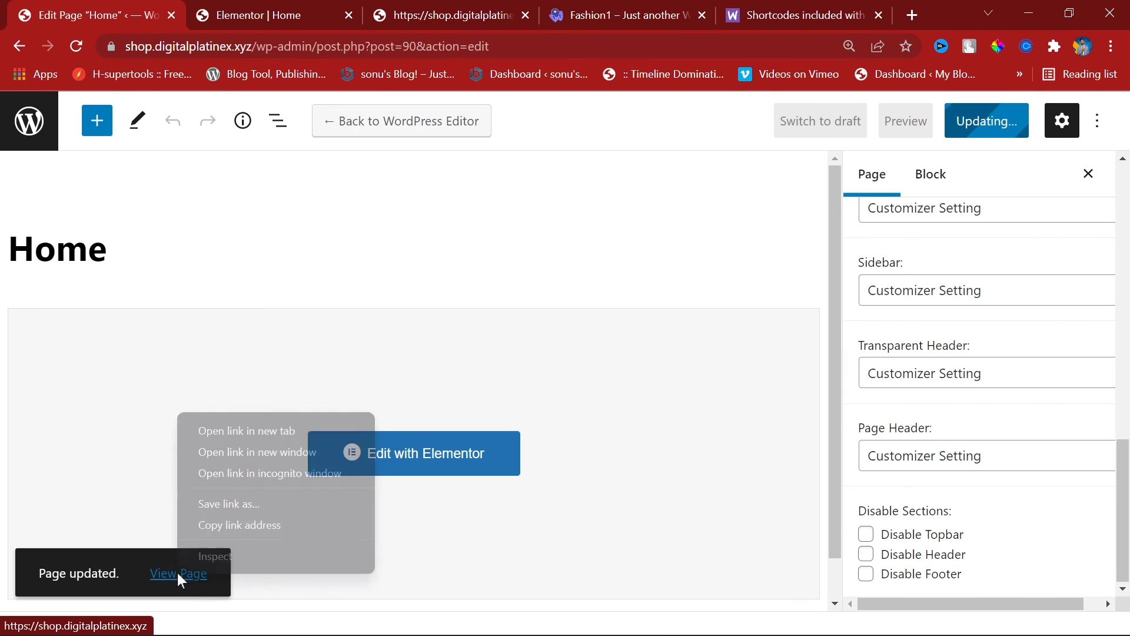
Step: Open the live page in a new tab, review its footer, then return to Elementor | Home
{"action": "left_click", "coordinate": [289, 430]}
{"action": "left_click", "coordinate": [274, 14]}
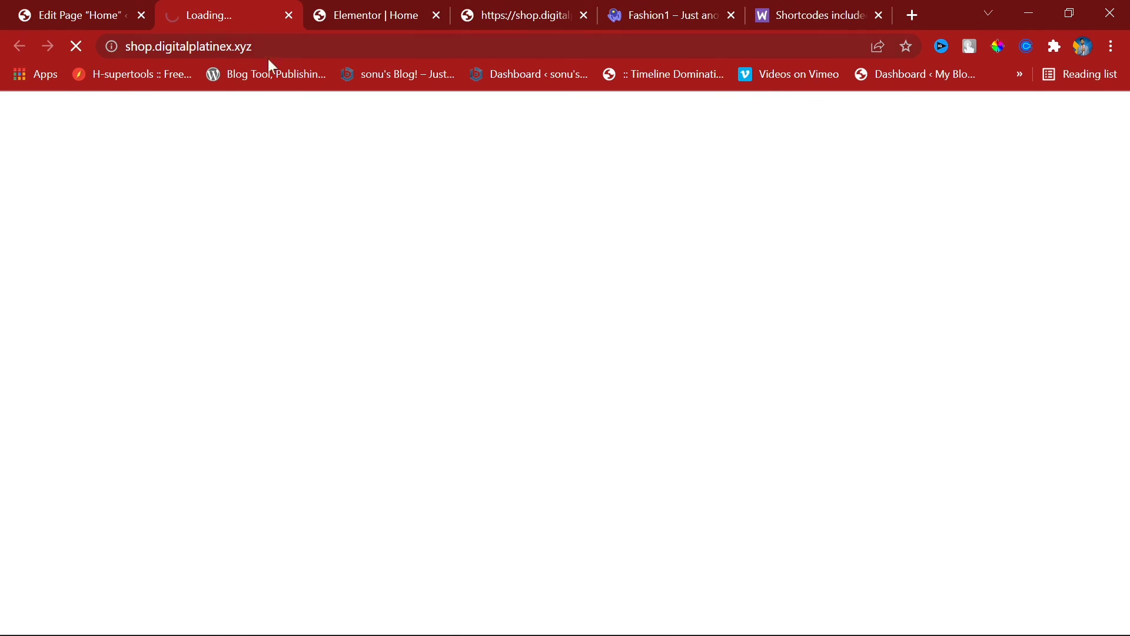
{"action": "scroll", "coordinate": [441, 340], "scroll_direction": "down", "scroll_amount": 20}
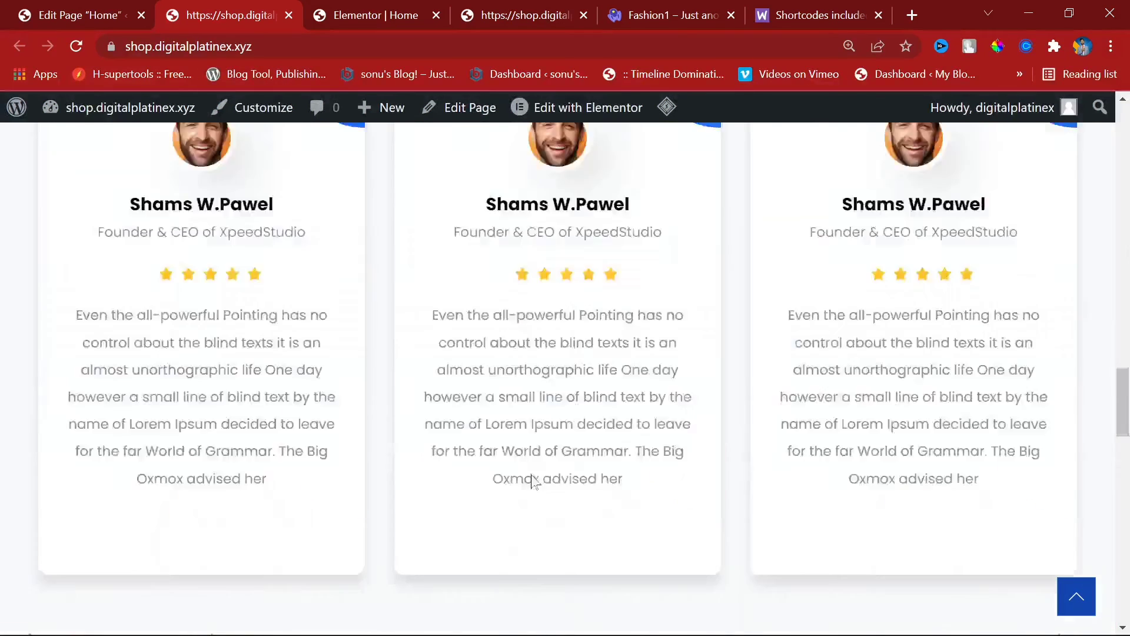
{"action": "scroll", "coordinate": [533, 481], "scroll_direction": "down", "scroll_amount": 10}
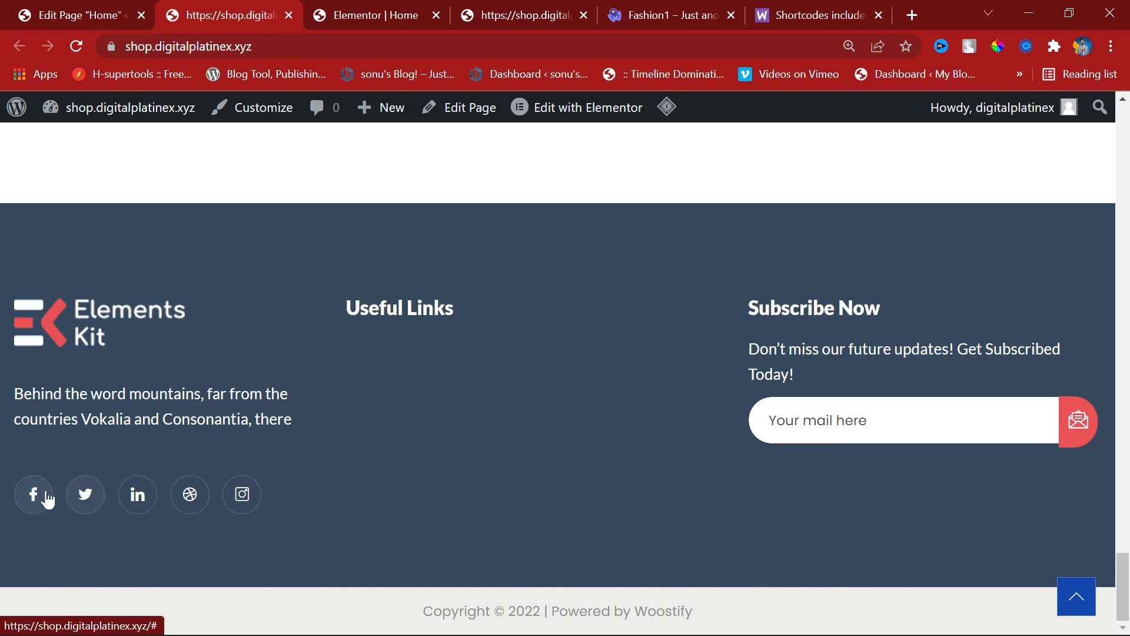
{"action": "scroll", "coordinate": [865, 512], "scroll_direction": "up", "scroll_amount": 10}
{"action": "scroll", "coordinate": [865, 506], "scroll_direction": "down", "scroll_amount": 6}
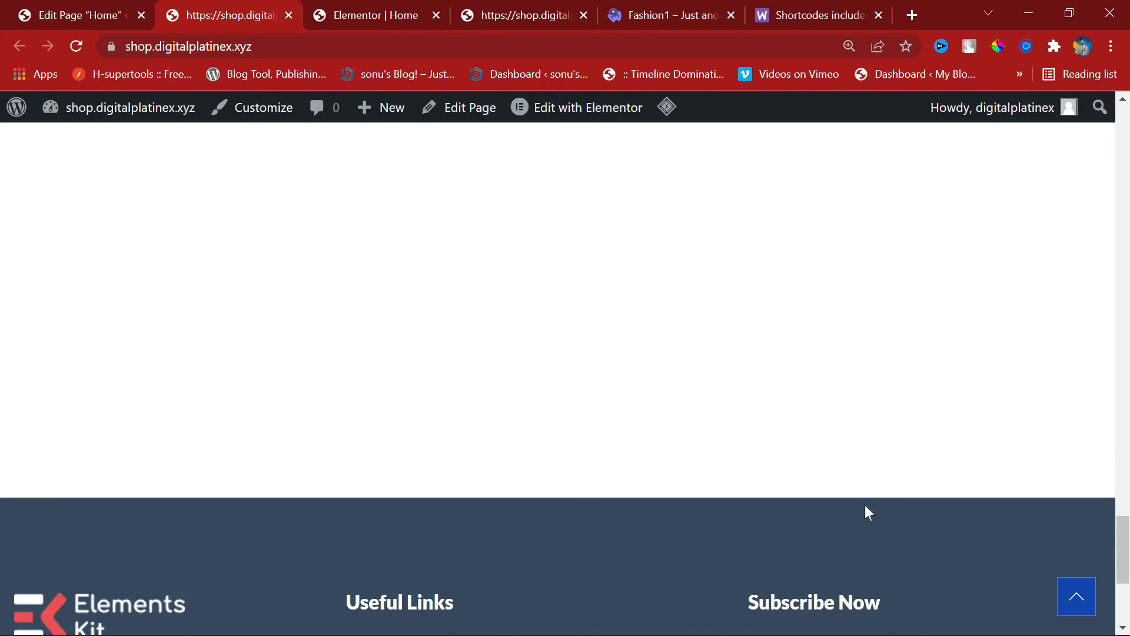
{"action": "scroll", "coordinate": [579, 294], "scroll_direction": "up", "scroll_amount": 4}
{"action": "scroll", "coordinate": [593, 315], "scroll_direction": "down", "scroll_amount": 2}
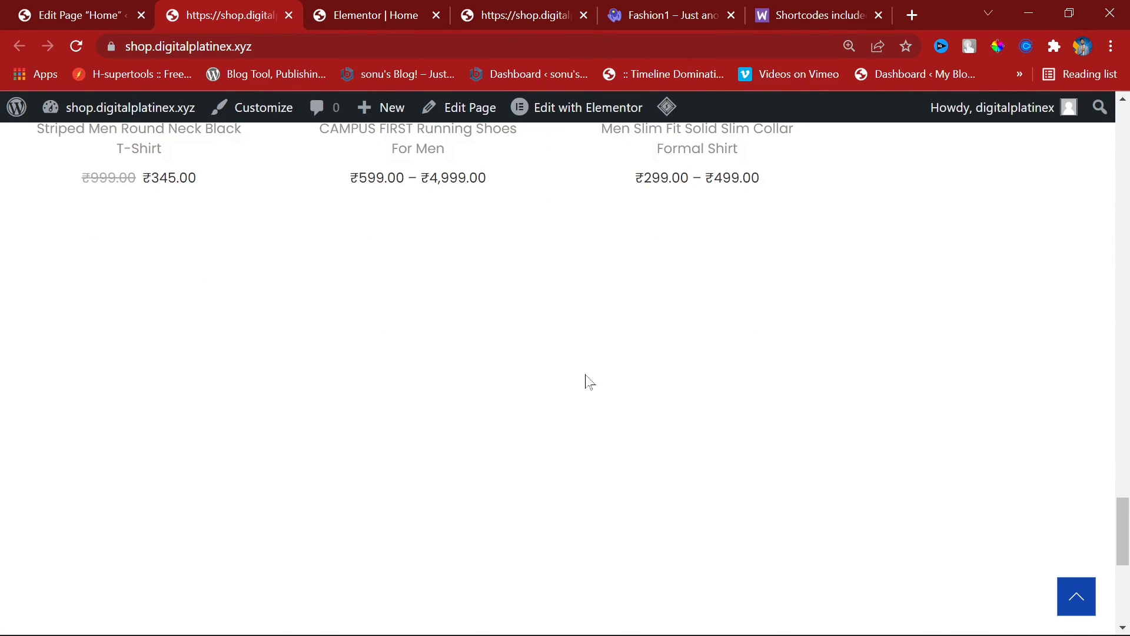
{"action": "scroll", "coordinate": [592, 376], "scroll_direction": "down", "scroll_amount": 8}
{"action": "scroll", "coordinate": [596, 383], "scroll_direction": "up", "scroll_amount": 5}
{"action": "scroll", "coordinate": [574, 412], "scroll_direction": "up", "scroll_amount": 8}
{"action": "scroll", "coordinate": [412, 353], "scroll_direction": "down", "scroll_amount": 10}
{"action": "scroll", "coordinate": [412, 353], "scroll_direction": "up", "scroll_amount": 15}
{"action": "scroll", "coordinate": [426, 451], "scroll_direction": "up", "scroll_amount": 20}
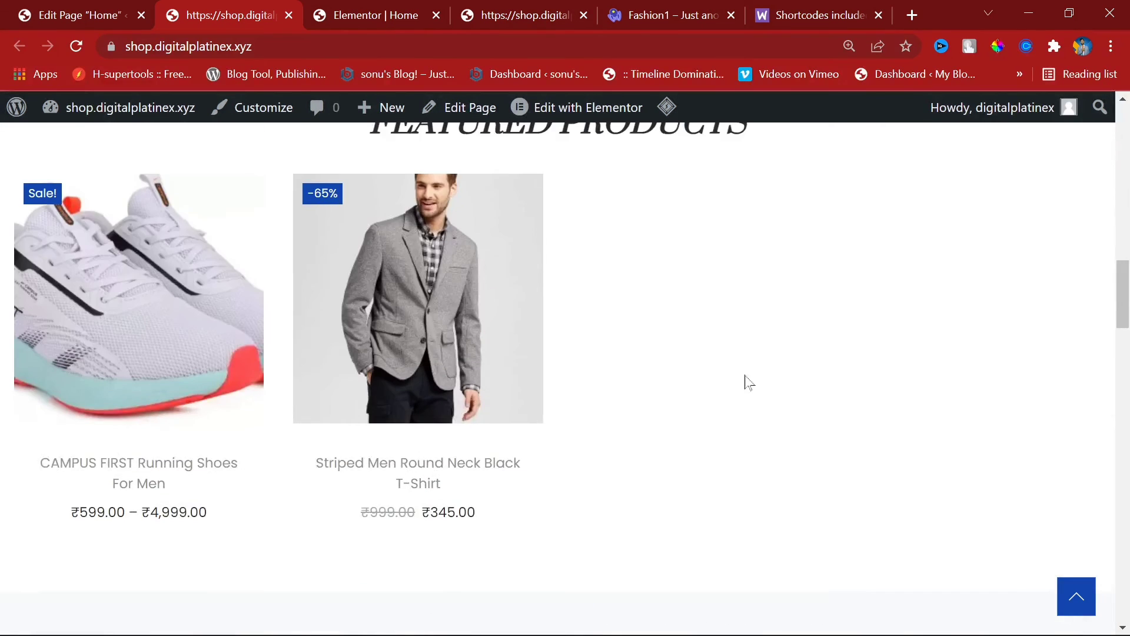
{"action": "scroll", "coordinate": [429, 326], "scroll_direction": "down", "scroll_amount": 5}
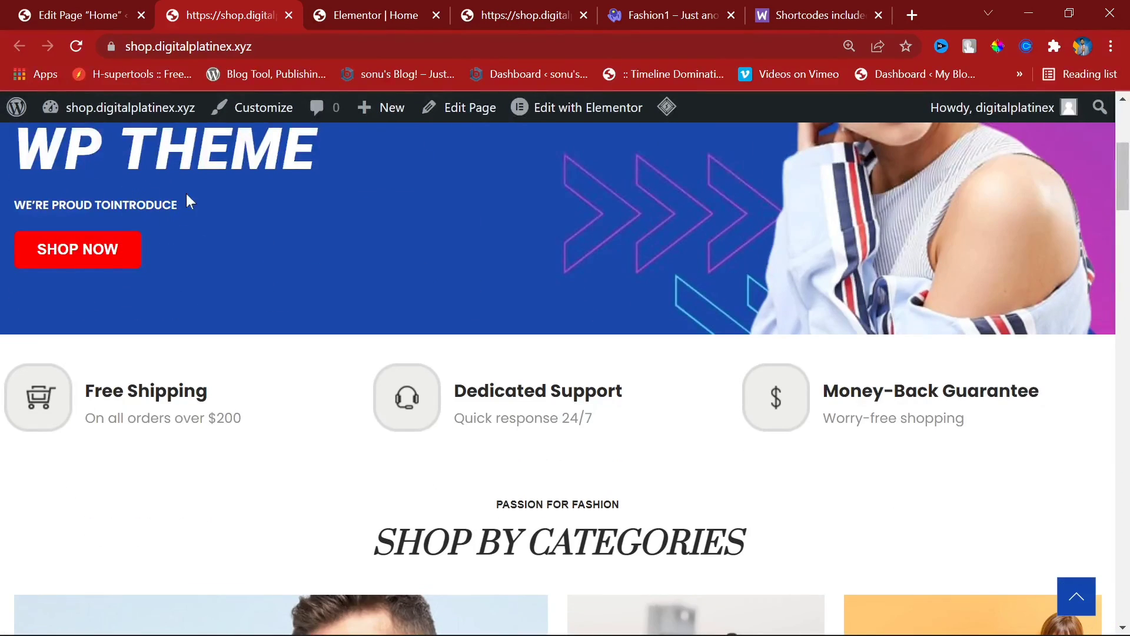
{"action": "left_click", "coordinate": [109, 16]}
Step: Give the hero heading a Bounce In entrance animation under Advanced > Motion Effects
{"action": "left_click", "coordinate": [318, 8]}
{"action": "scroll", "coordinate": [493, 445], "scroll_direction": "up", "scroll_amount": 15}
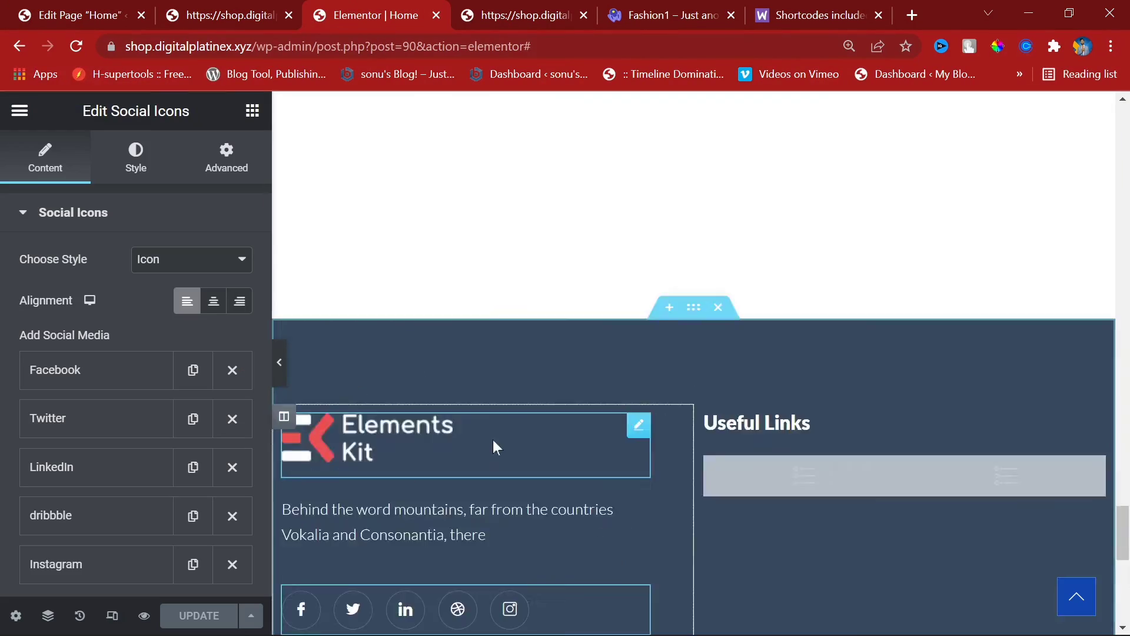
{"action": "scroll", "coordinate": [495, 449], "scroll_direction": "up", "scroll_amount": 10}
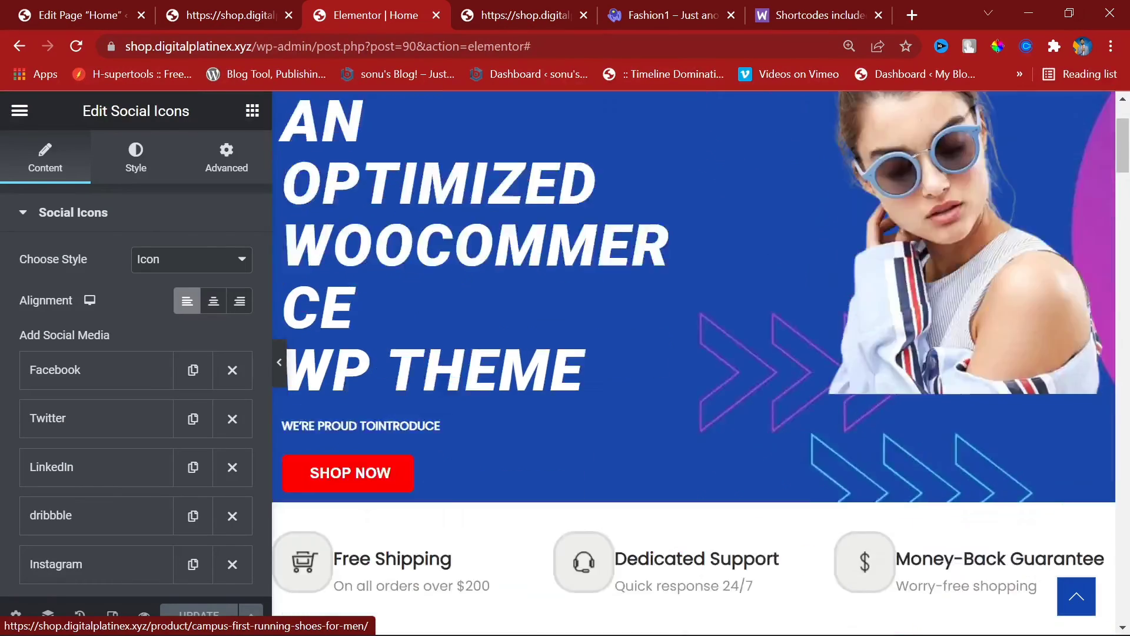
{"action": "left_click", "coordinate": [585, 612]}
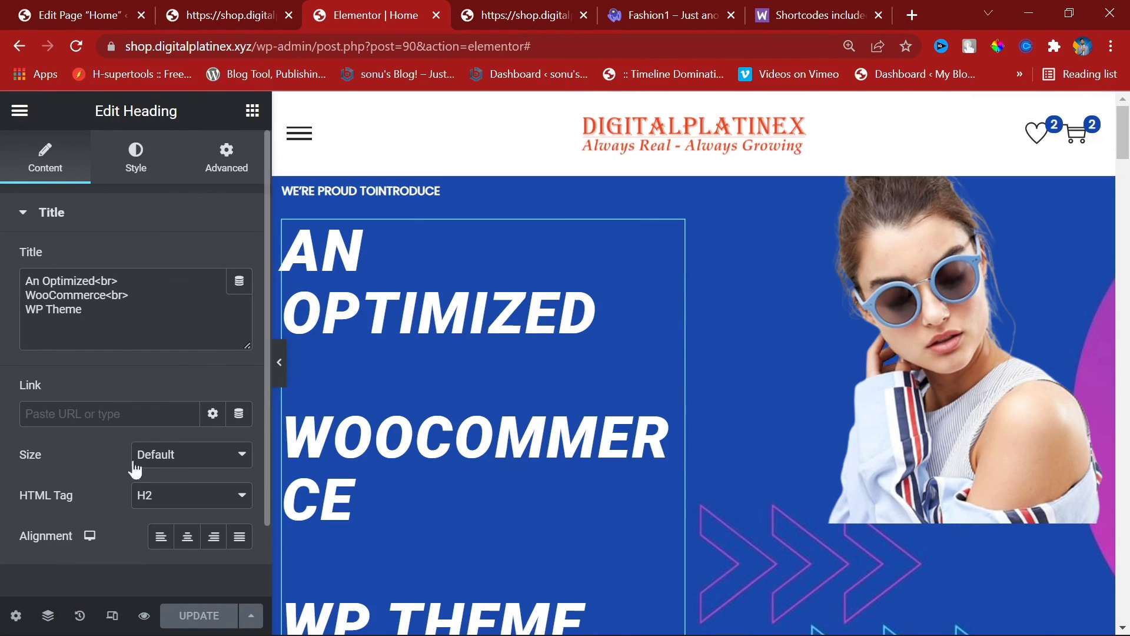
{"action": "left_click", "coordinate": [133, 176]}
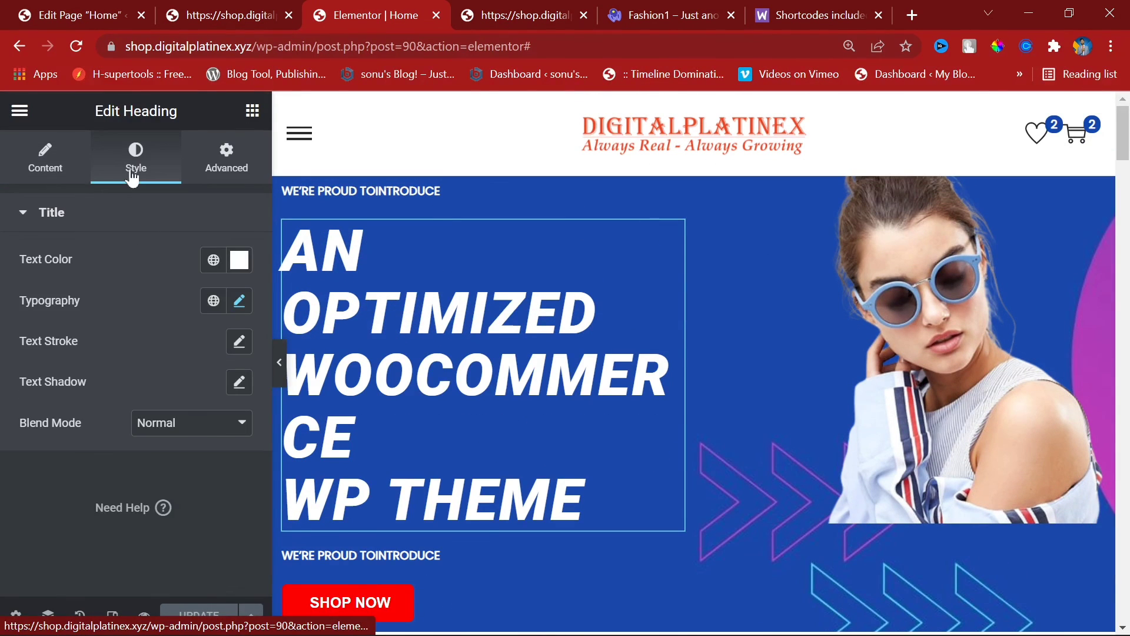
{"action": "left_click", "coordinate": [241, 177]}
{"action": "scroll", "coordinate": [101, 550], "scroll_direction": "down", "scroll_amount": 6}
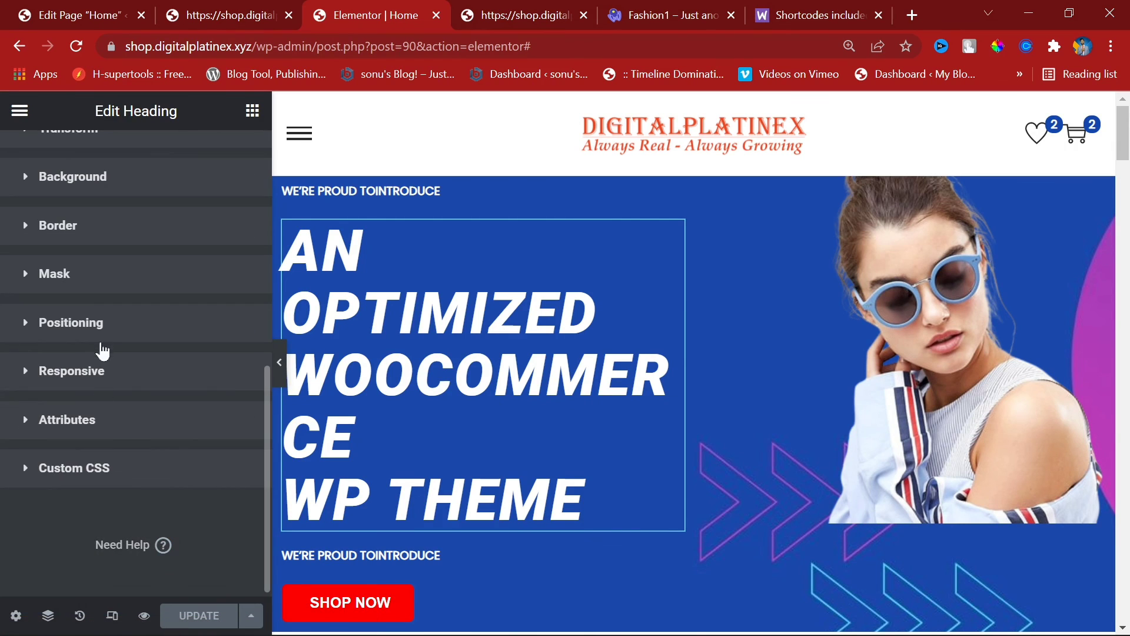
{"action": "scroll", "coordinate": [118, 228], "scroll_direction": "up", "scroll_amount": 4}
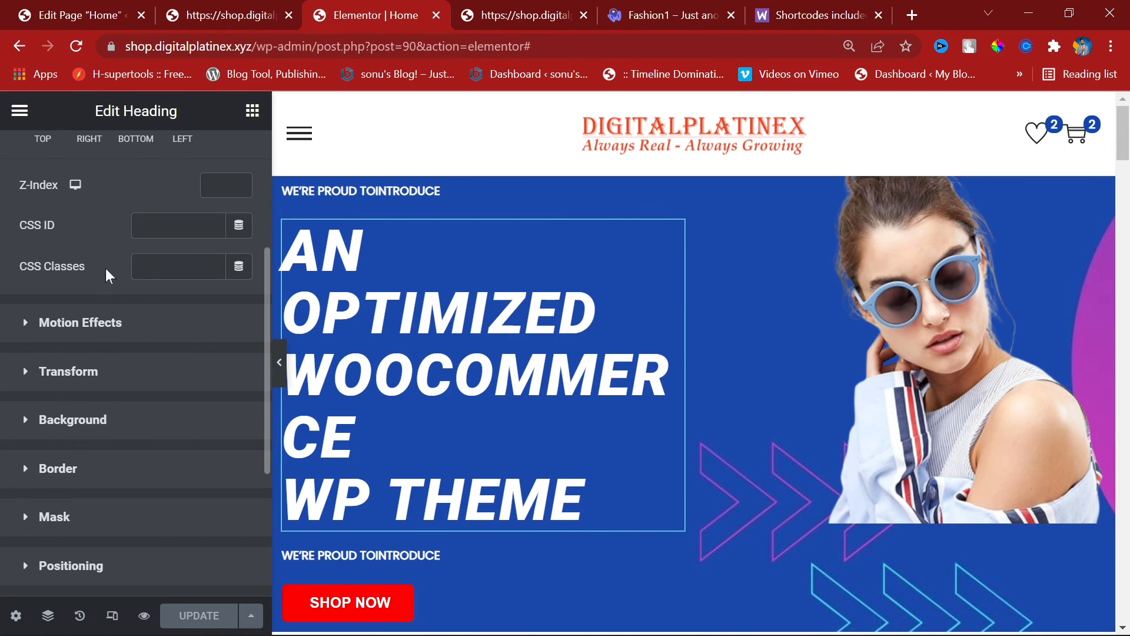
{"action": "left_click", "coordinate": [111, 327]}
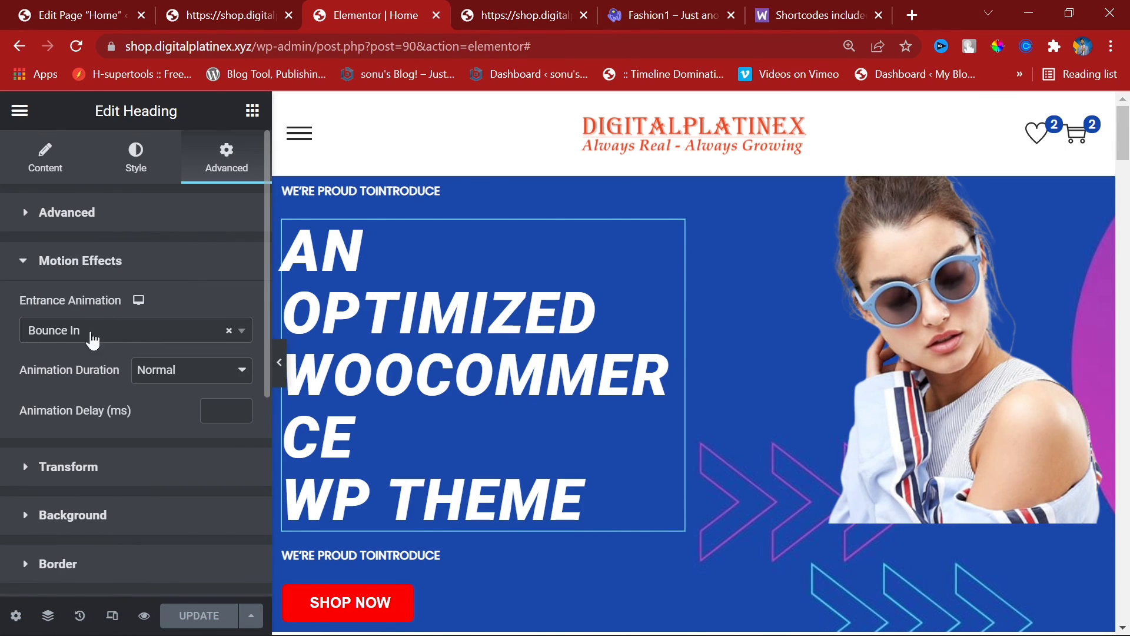
Step: Give the hero image a Slide In Right entrance animation, then view the live homepage
{"action": "left_click", "coordinate": [929, 330]}
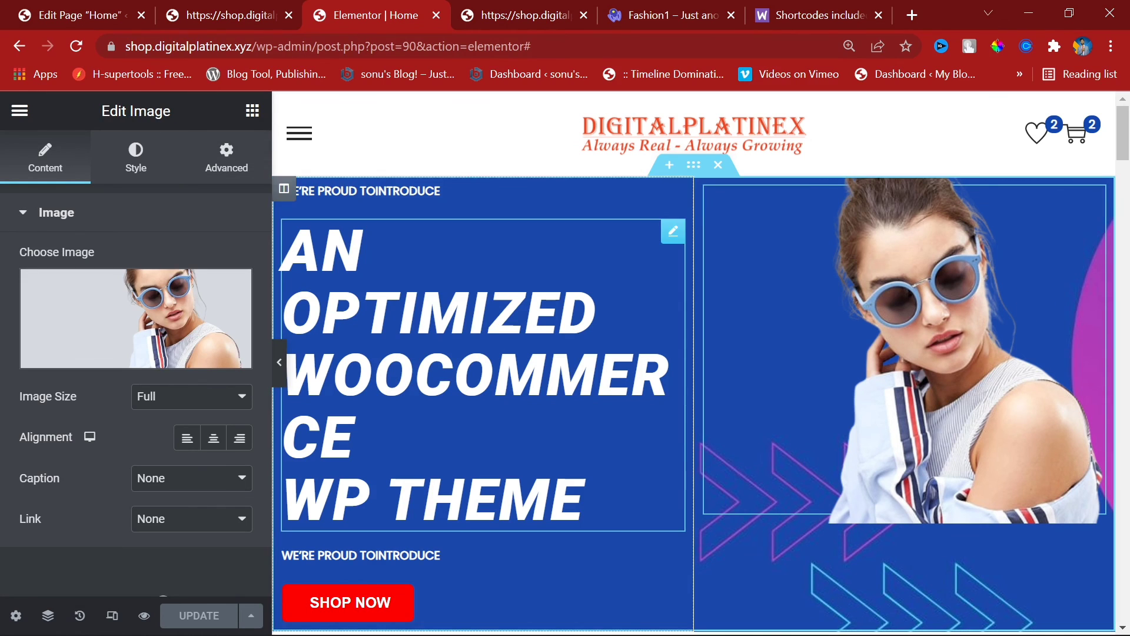
{"action": "left_click", "coordinate": [226, 156]}
{"action": "scroll", "coordinate": [114, 500], "scroll_direction": "down", "scroll_amount": 4}
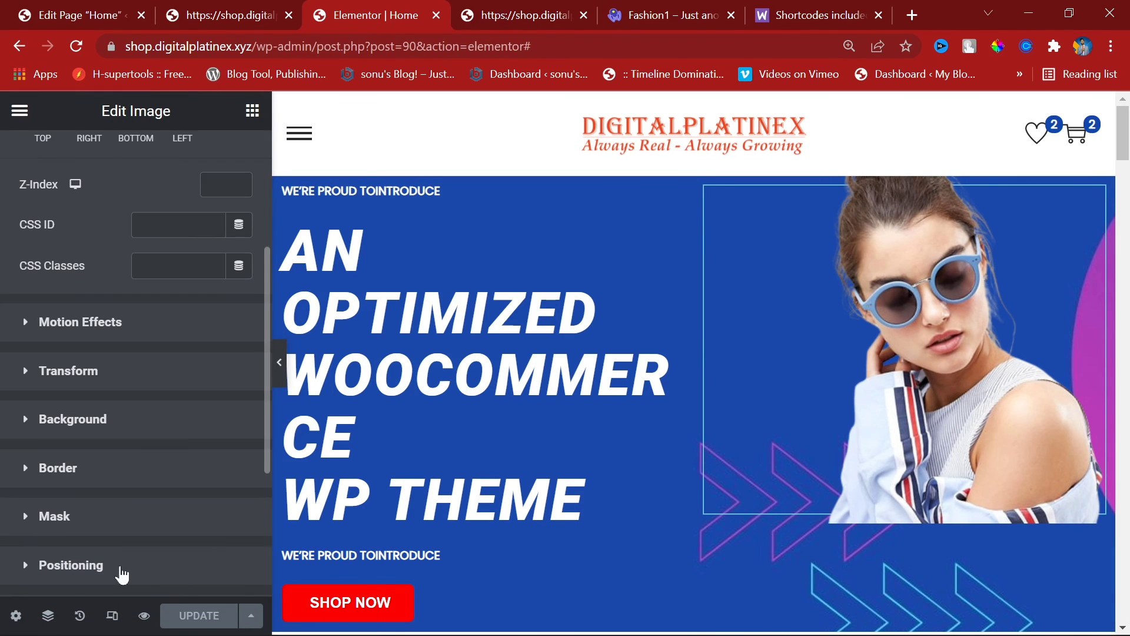
{"action": "left_click", "coordinate": [118, 322]}
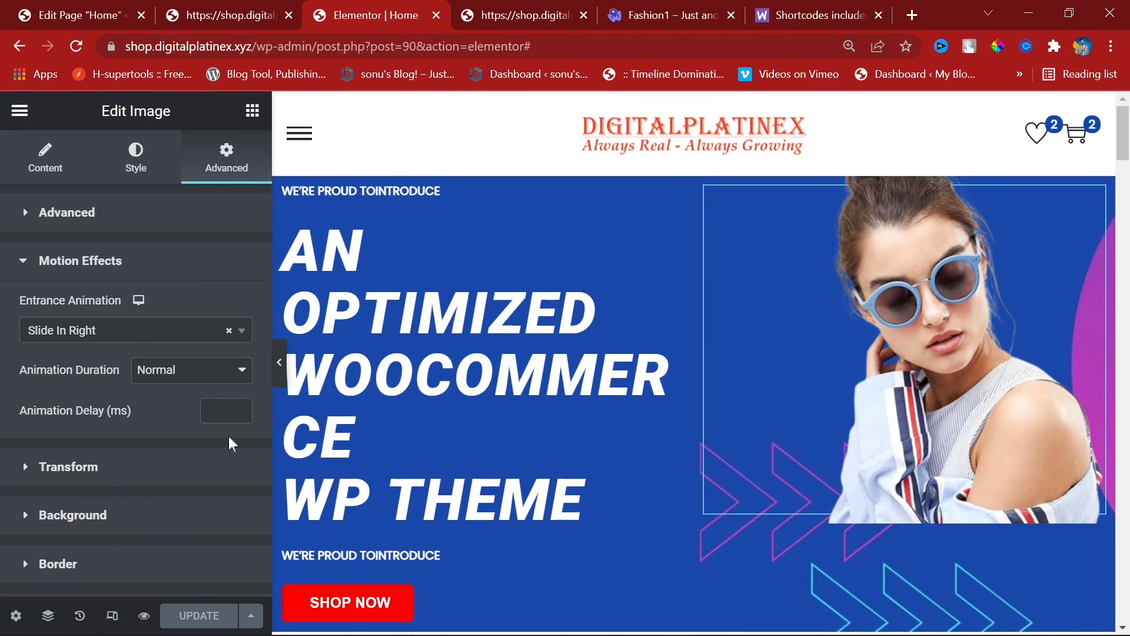
{"action": "left_click", "coordinate": [496, 13]}
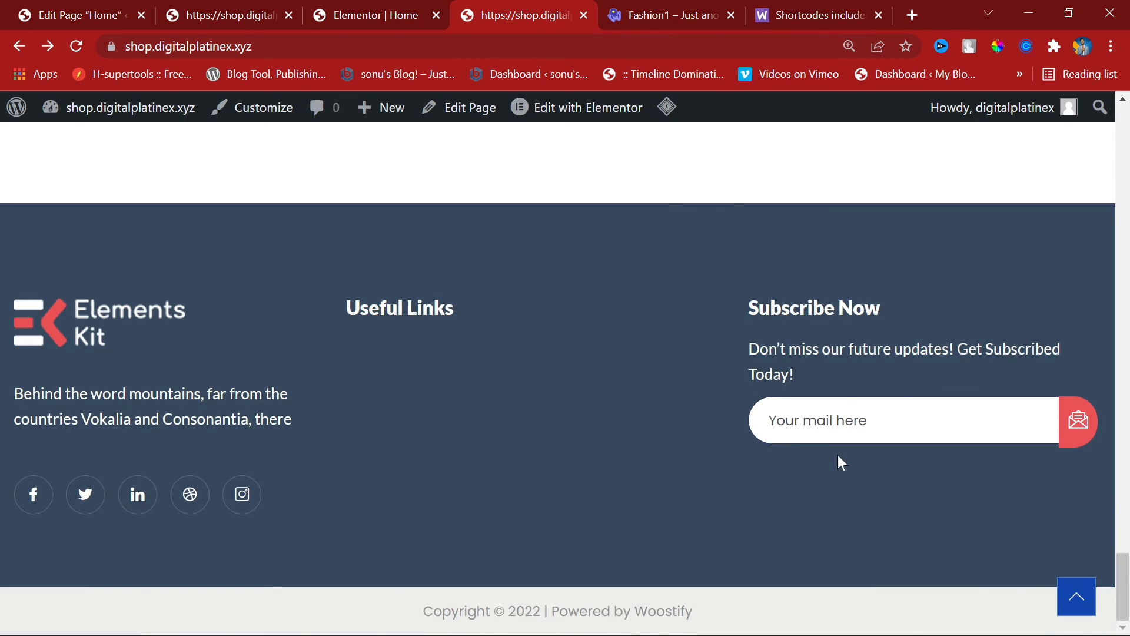
{"action": "scroll", "coordinate": [842, 463], "scroll_direction": "up", "scroll_amount": 20}
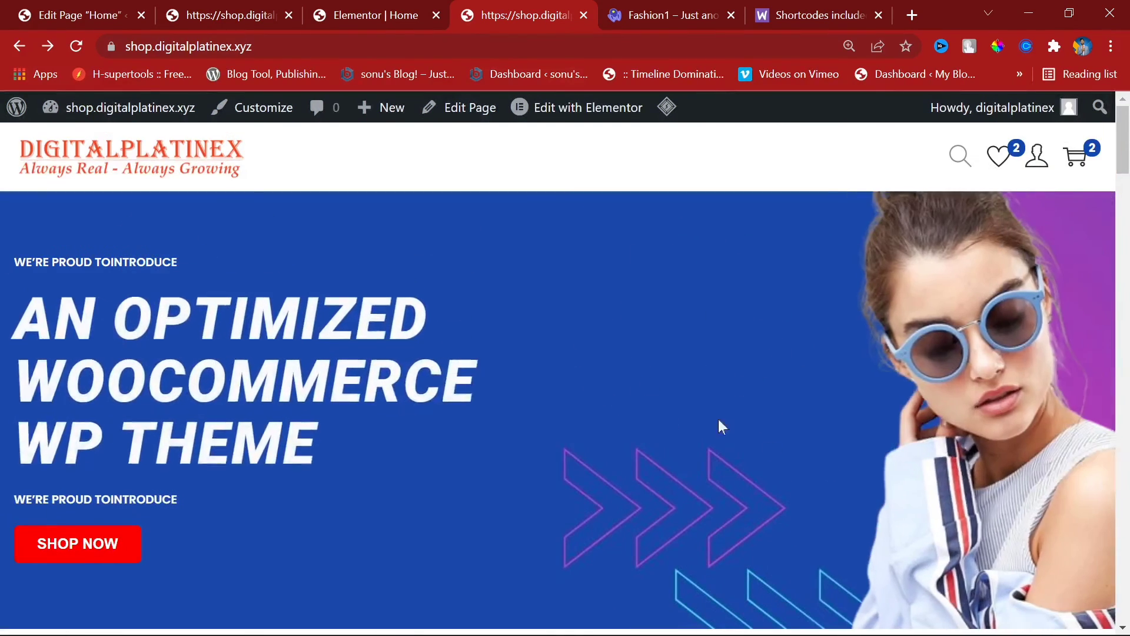
{"action": "scroll", "coordinate": [663, 365], "scroll_direction": "down", "scroll_amount": 15}
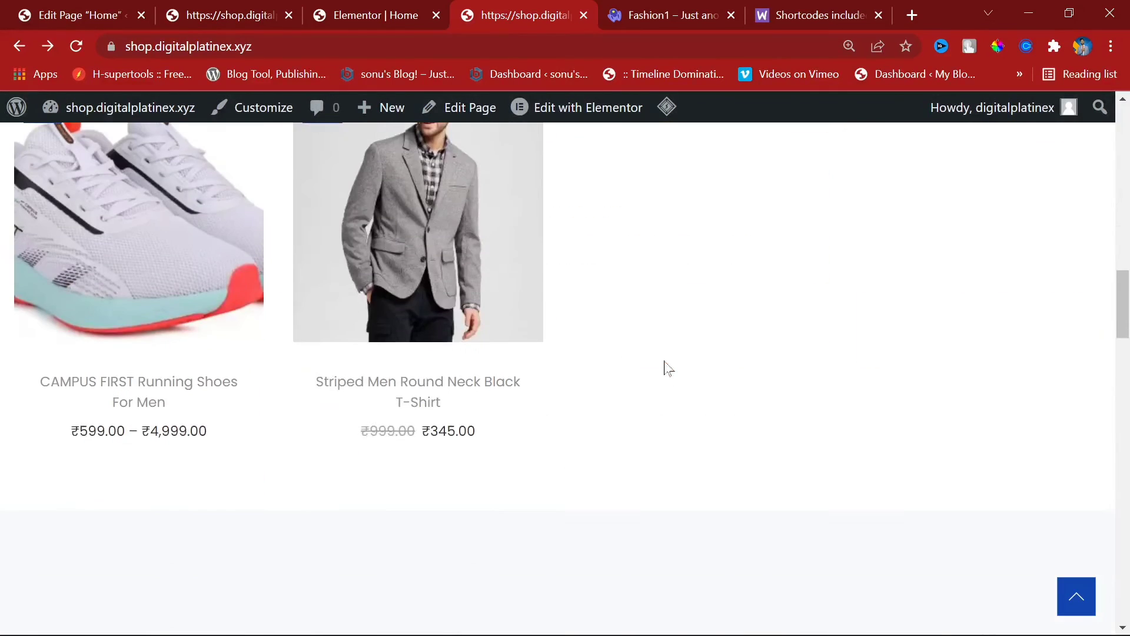
{"action": "scroll", "coordinate": [665, 368], "scroll_direction": "down", "scroll_amount": 8}
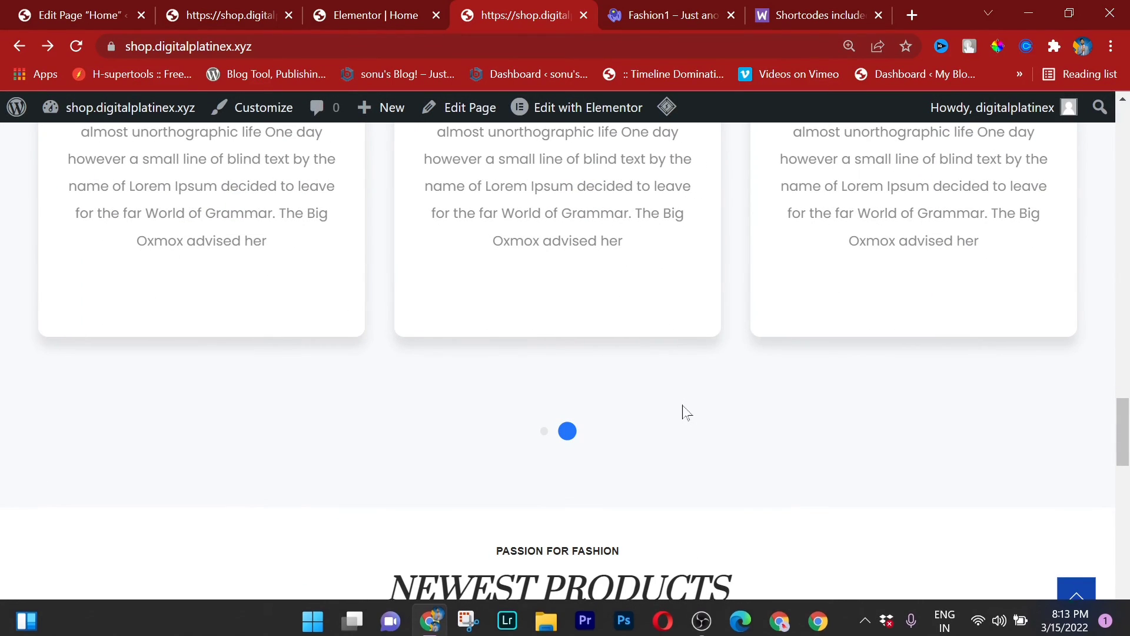
{"action": "scroll", "coordinate": [685, 412], "scroll_direction": "down", "scroll_amount": 5}
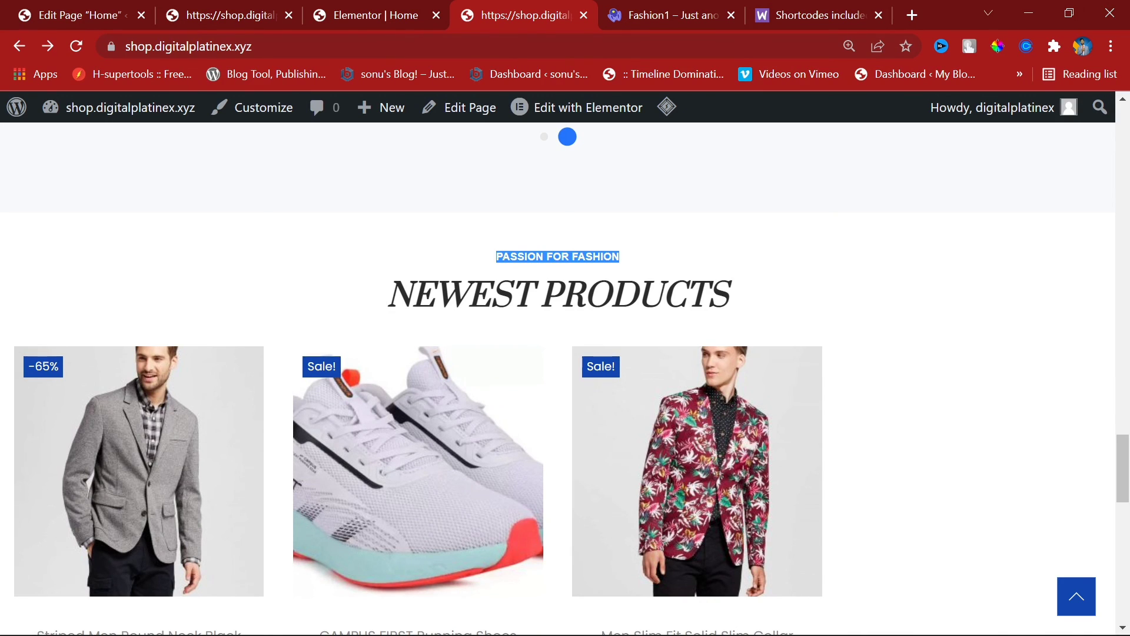
{"action": "double_click", "coordinate": [558, 257]}
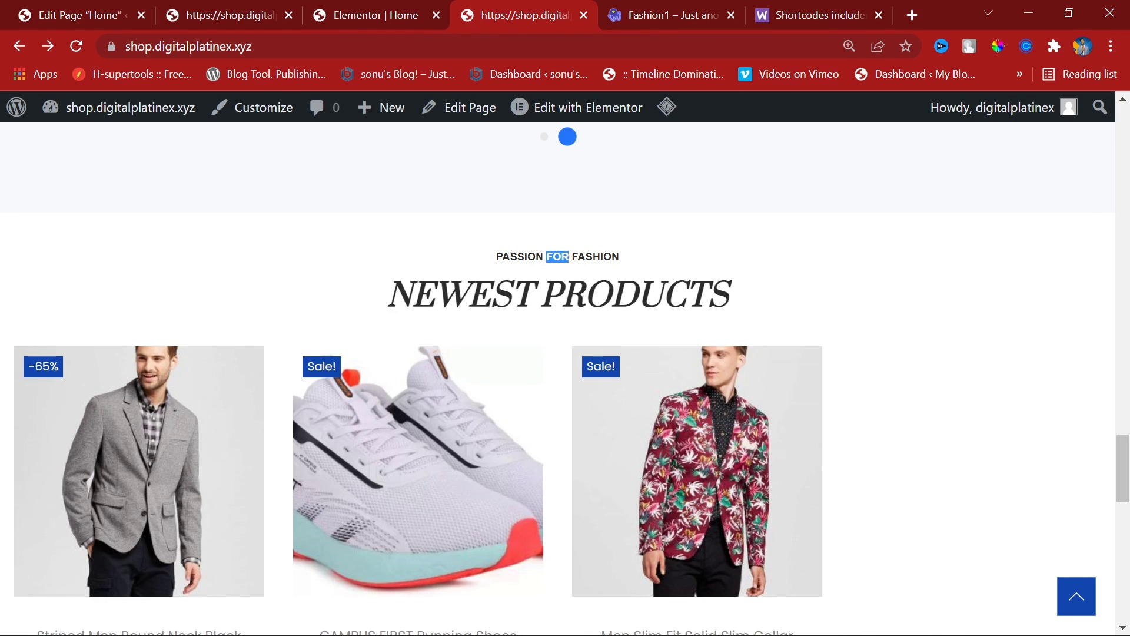
{"action": "triple_click", "coordinate": [595, 257]}
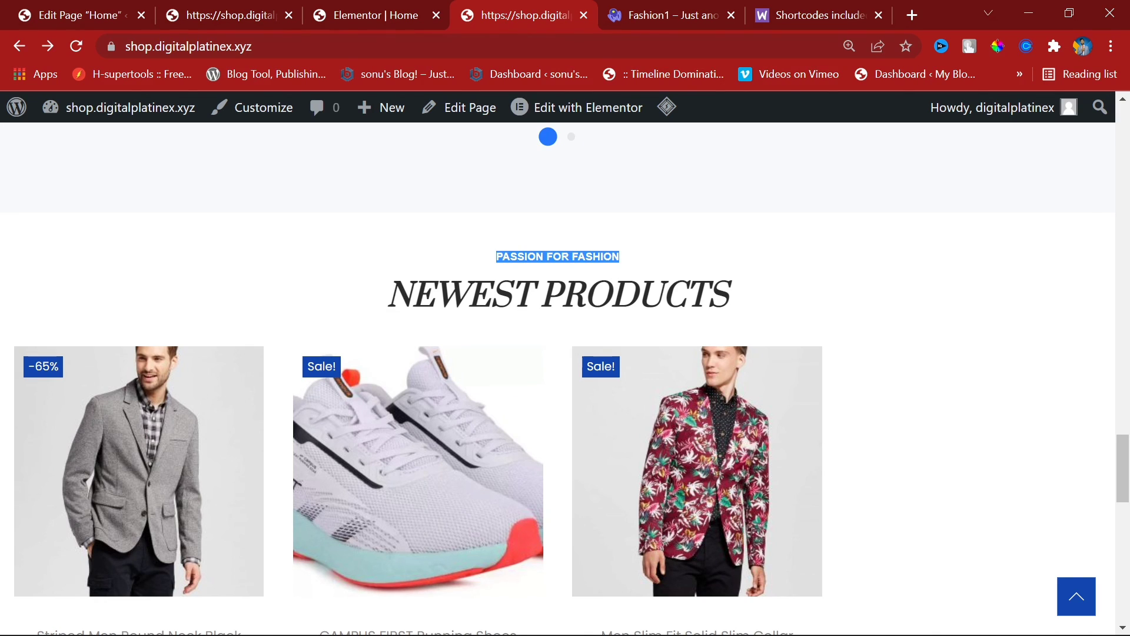
{"action": "left_click", "coordinate": [595, 270]}
{"action": "triple_click", "coordinate": [595, 257]}
{"action": "triple_click", "coordinate": [595, 294]}
{"action": "left_click", "coordinate": [595, 295]}
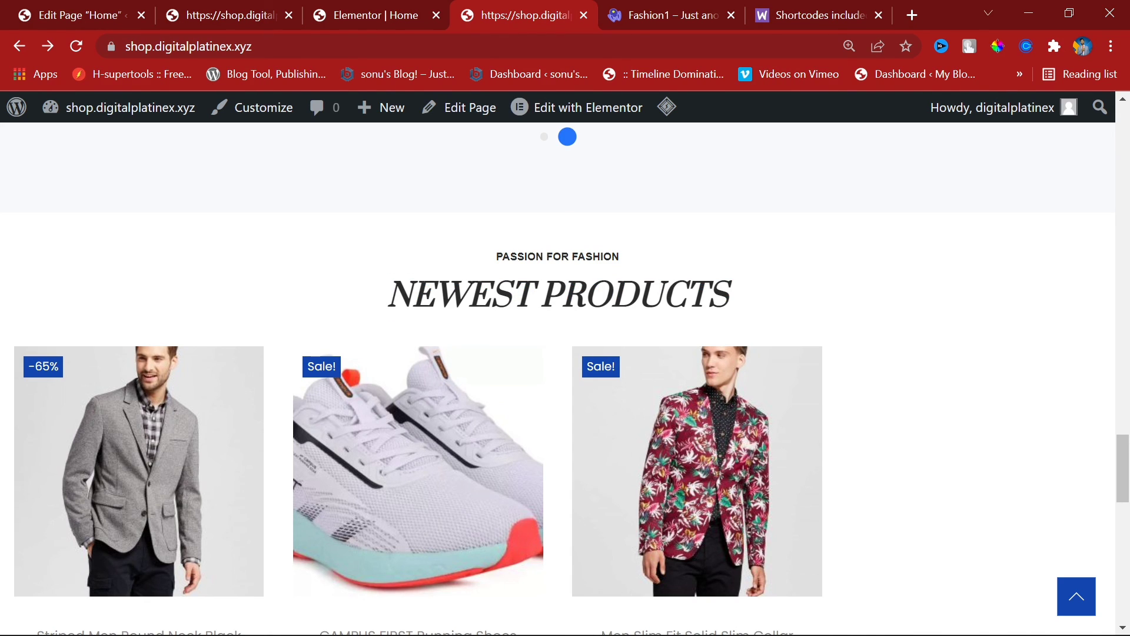
{"action": "left_click_drag", "start_coordinate": [540, 294], "coordinate": [386, 294]}
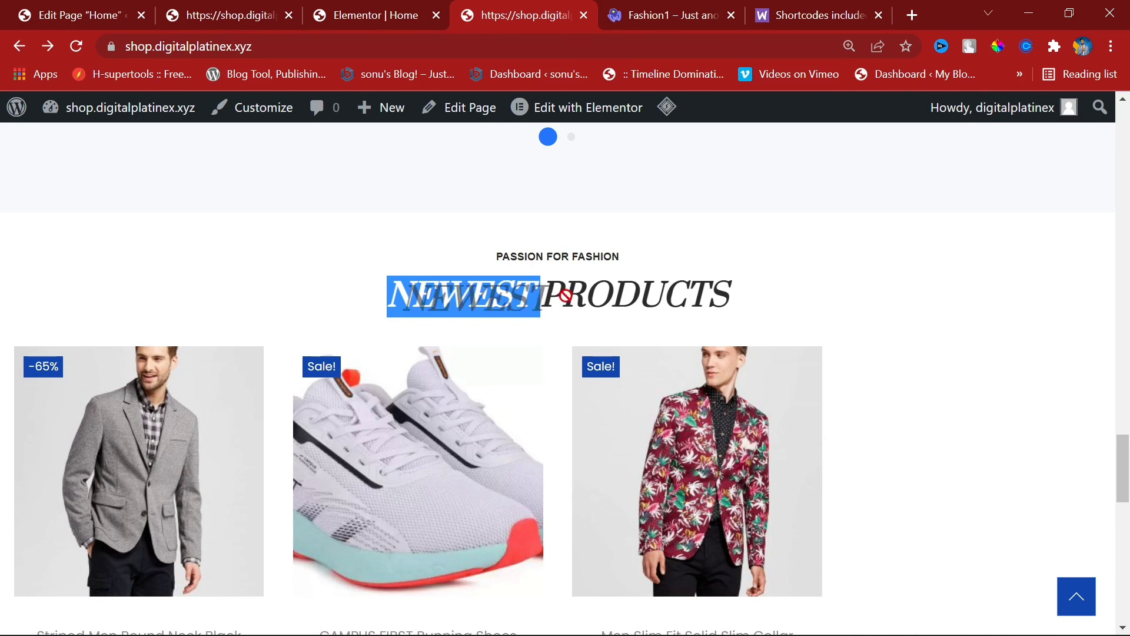
{"action": "left_click_drag", "start_coordinate": [540, 294], "coordinate": [756, 297]}
{"action": "scroll", "coordinate": [407, 383], "scroll_direction": "down", "scroll_amount": 12}
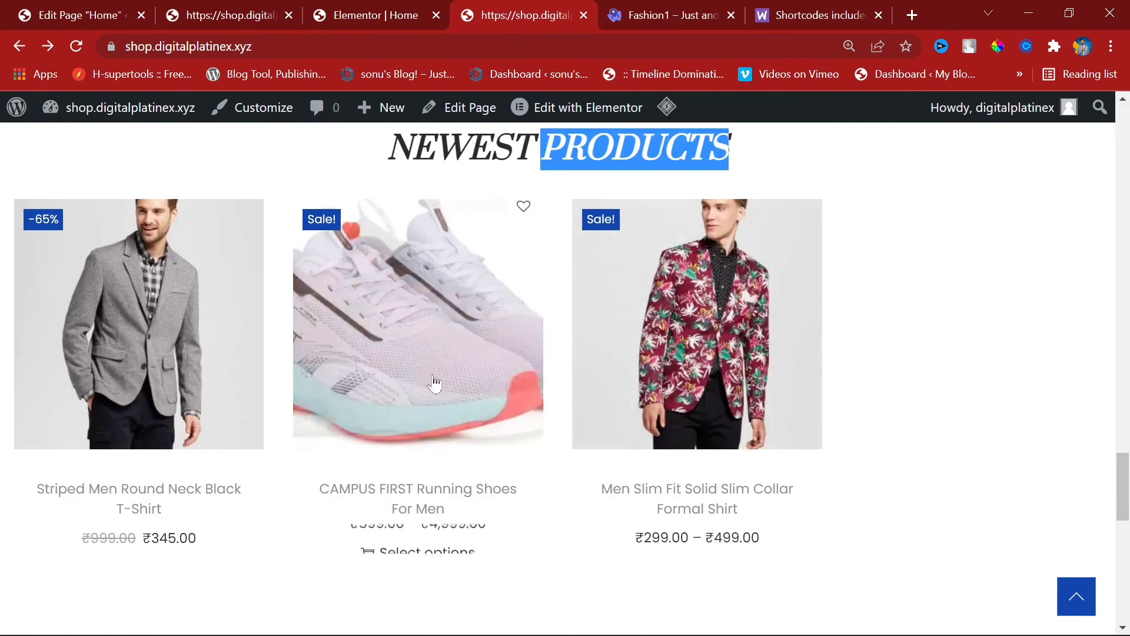
{"action": "scroll", "coordinate": [538, 404], "scroll_direction": "up", "scroll_amount": 5}
{"action": "scroll", "coordinate": [648, 388], "scroll_direction": "down", "scroll_amount": 6}
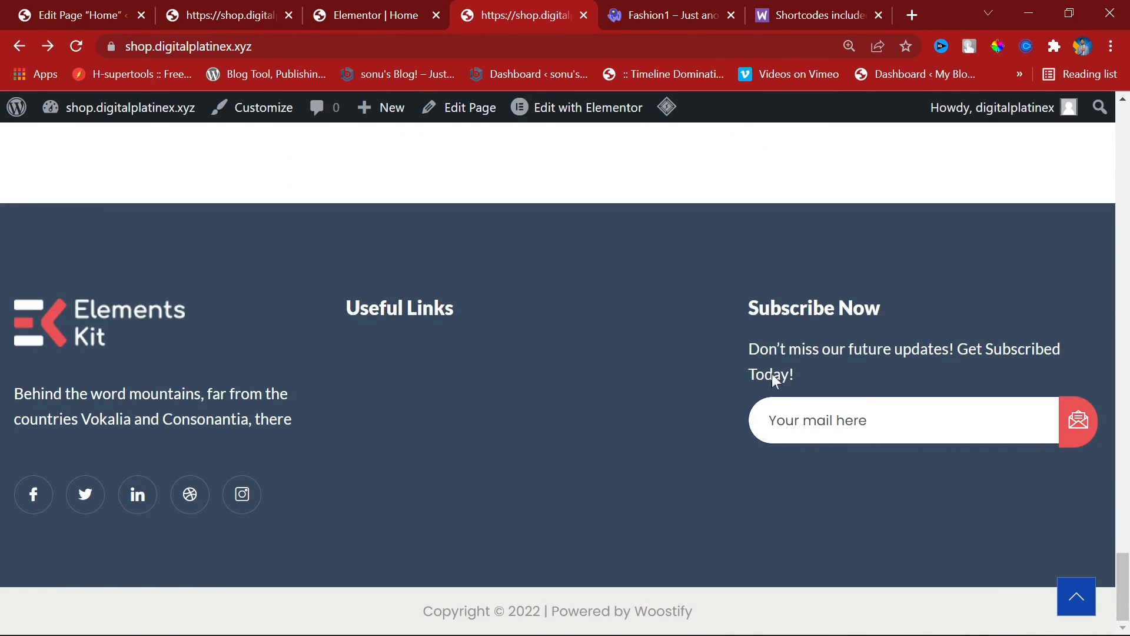